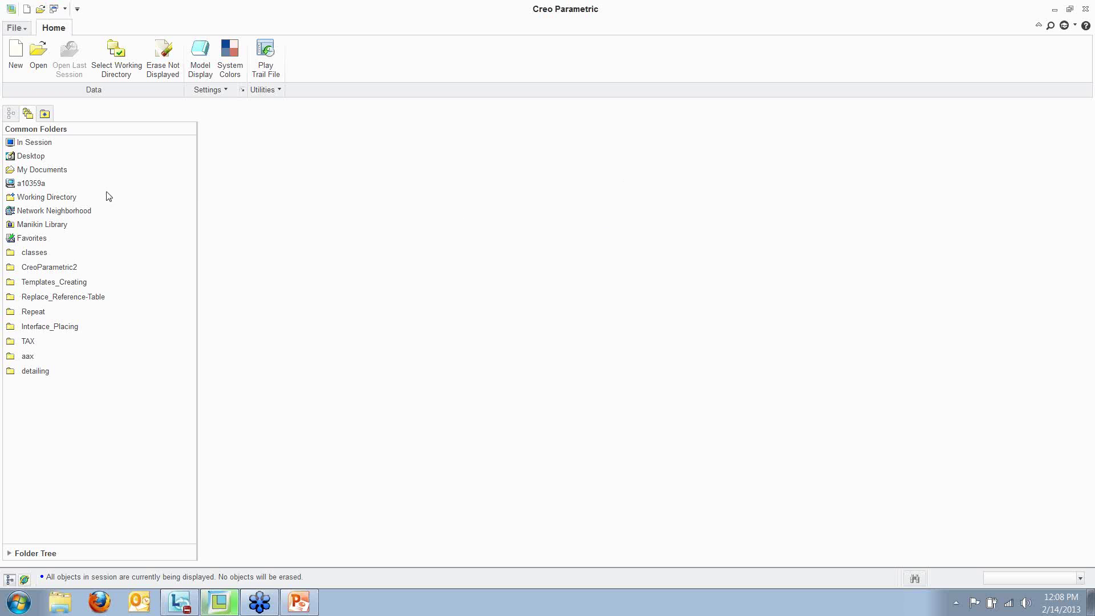
# Open the existing piston.drw drawing
pyautogui.click(39, 55)
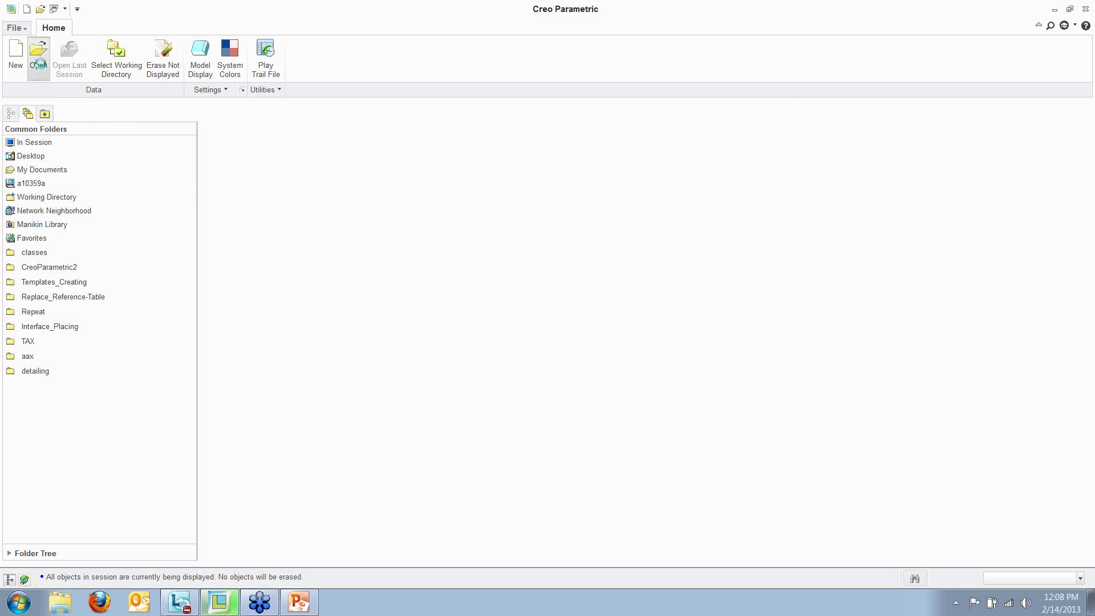
pyautogui.doubleClick(438, 161)
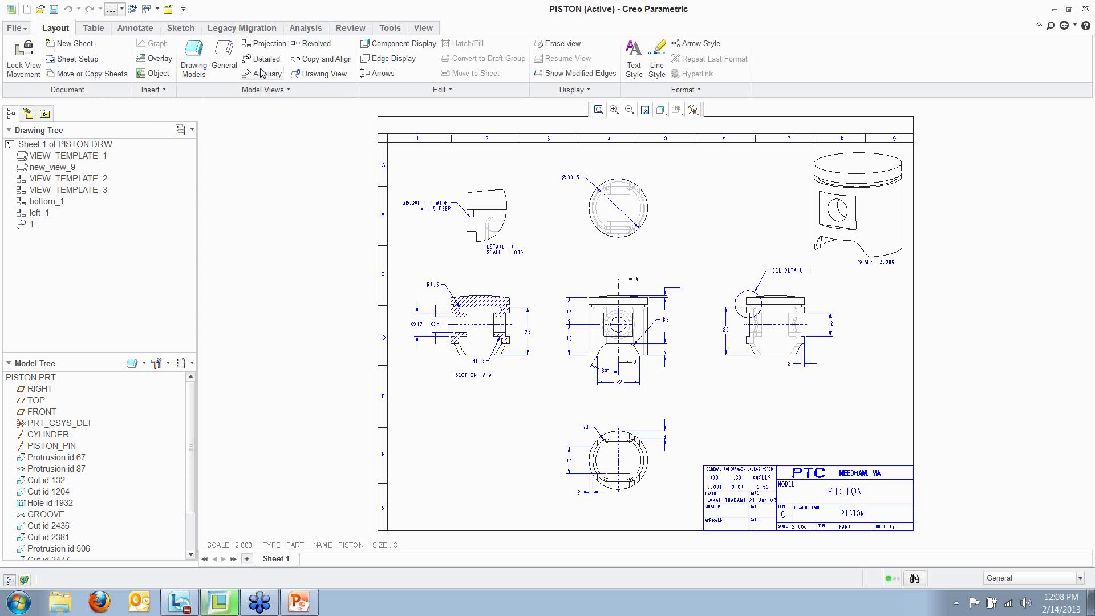
# Examine the table, annotation, sketching, legacy migration and analysis commands available for the piston drawing
pyautogui.click(93, 27)
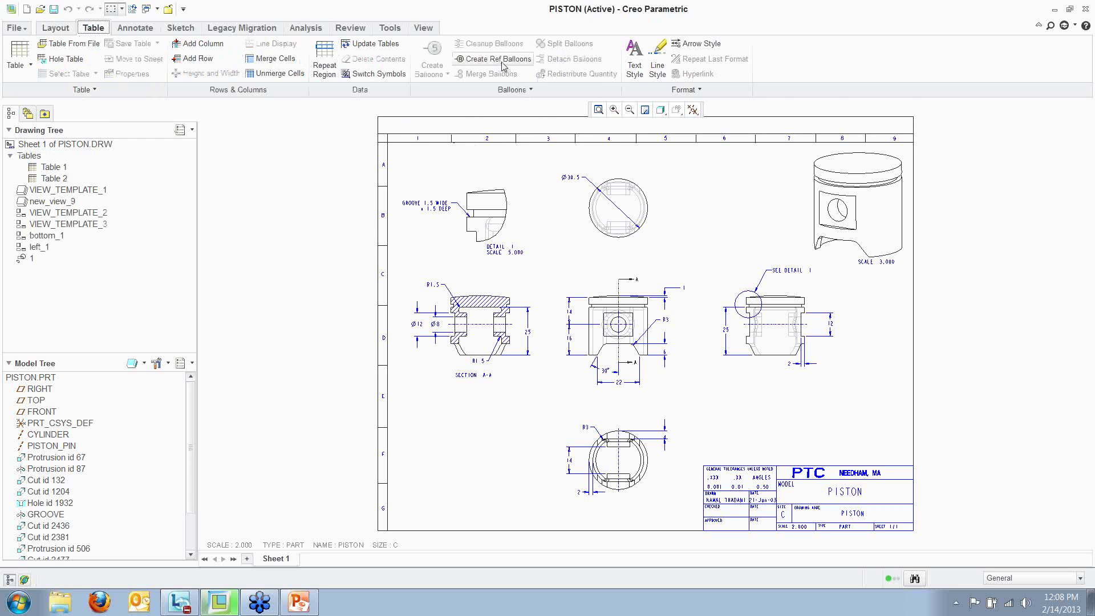
pyautogui.click(135, 28)
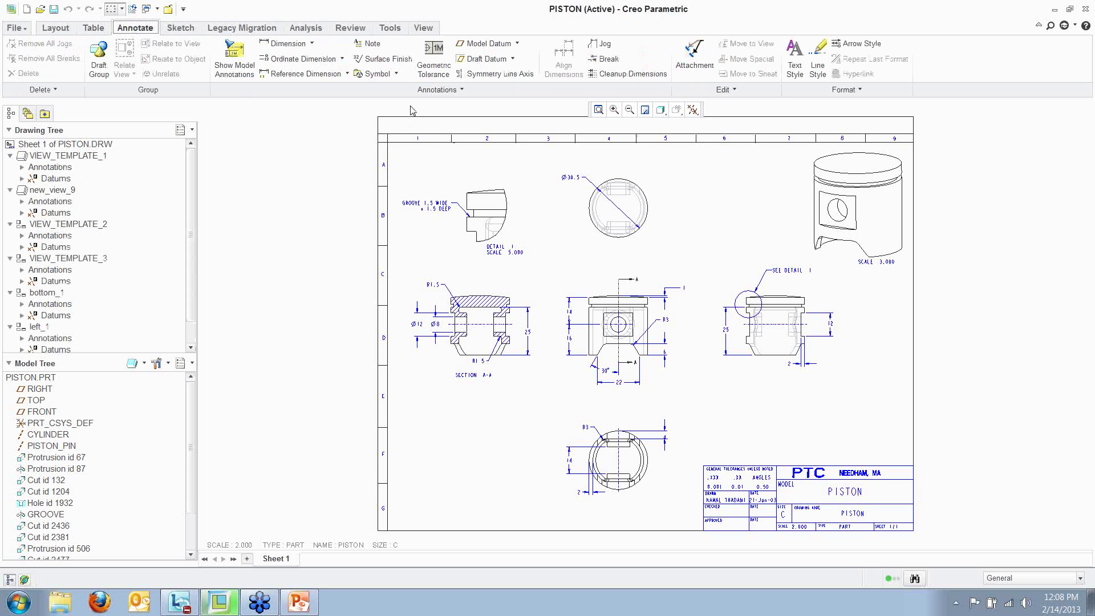
pyautogui.click(93, 28)
pyautogui.click(135, 27)
pyautogui.click(182, 29)
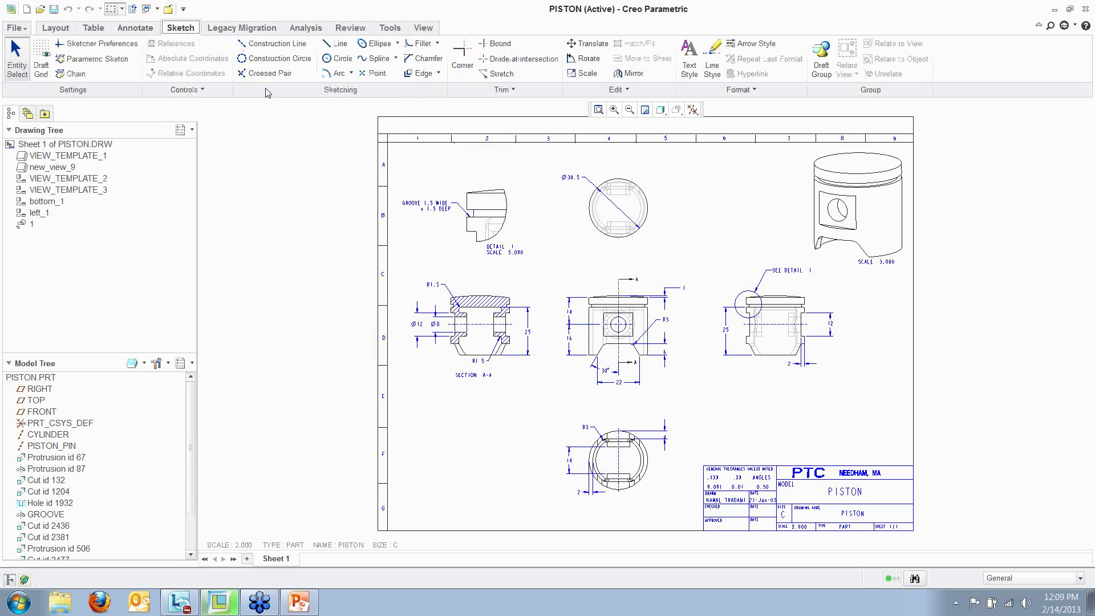
pyautogui.click(242, 28)
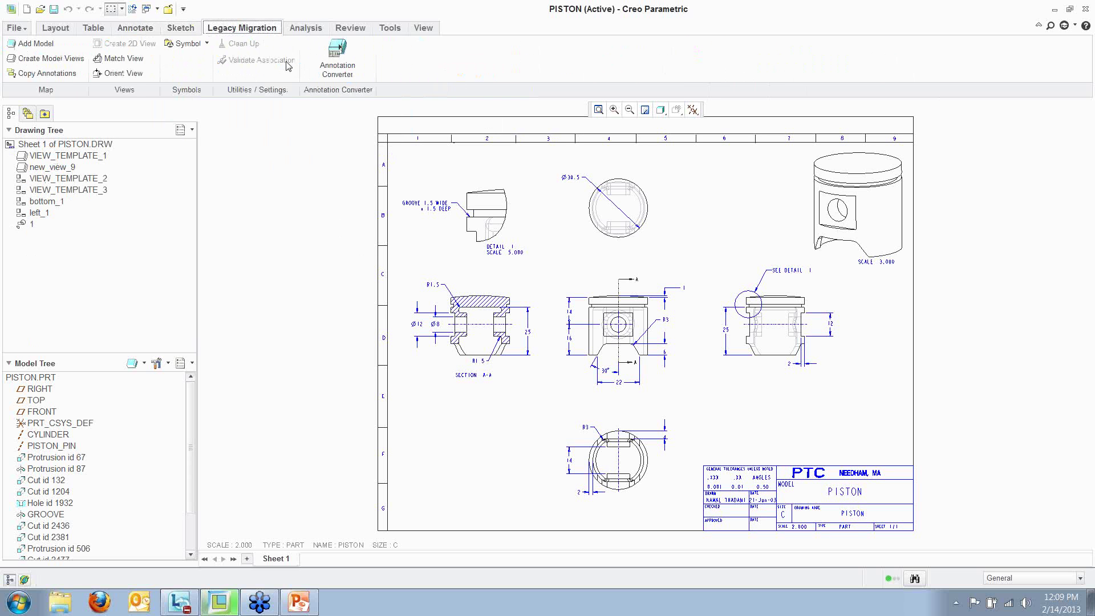
pyautogui.click(304, 29)
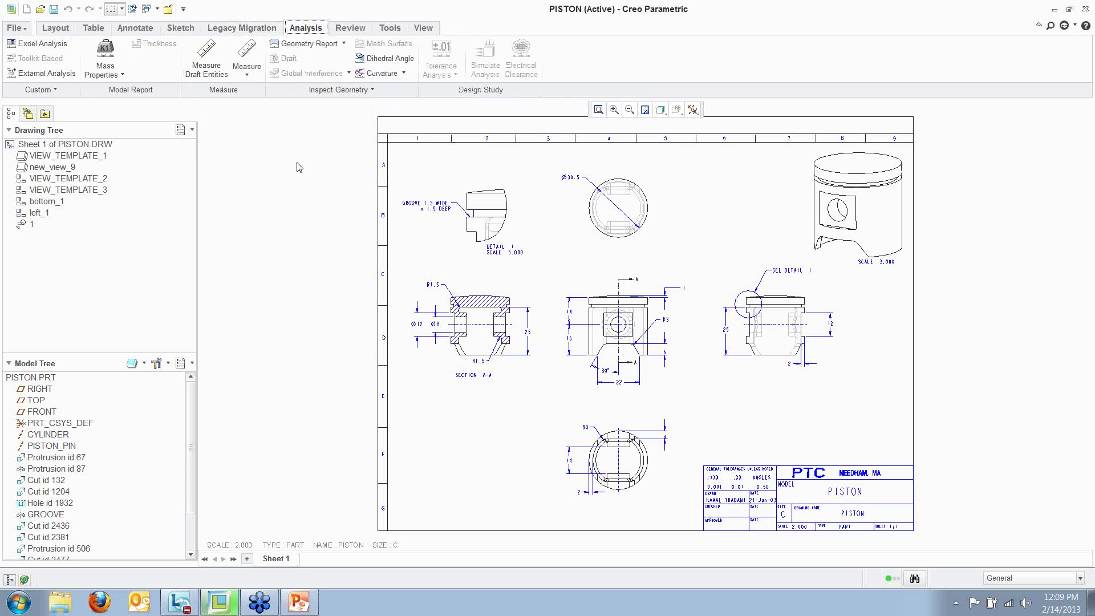
# Review the print, save-a-copy and export format options for the piston drawing, and close the drawing
pyautogui.click(17, 28)
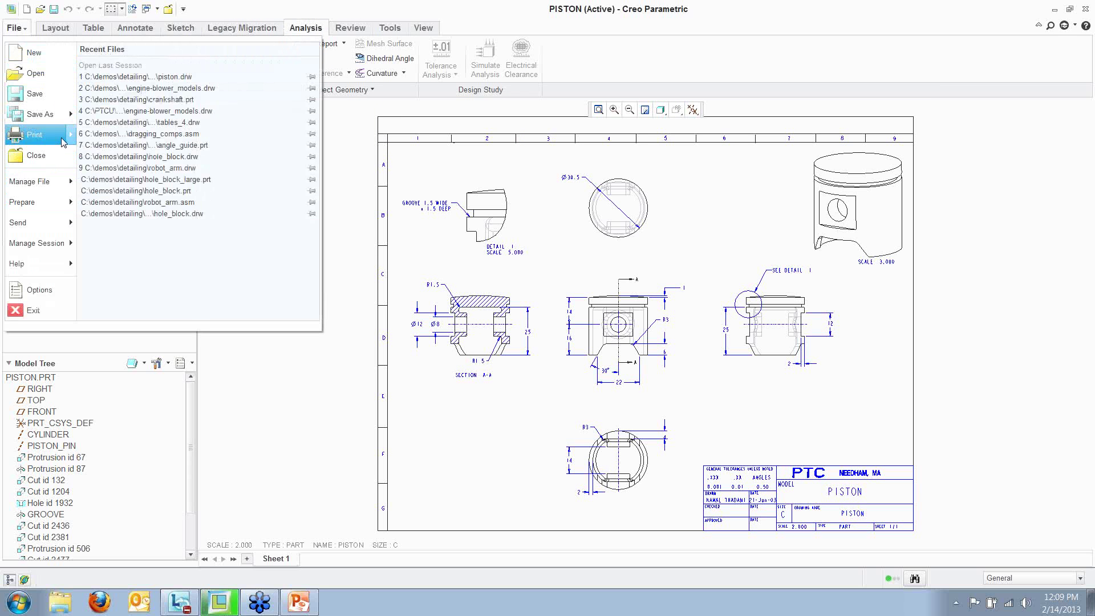
pyautogui.moveTo(67, 140)
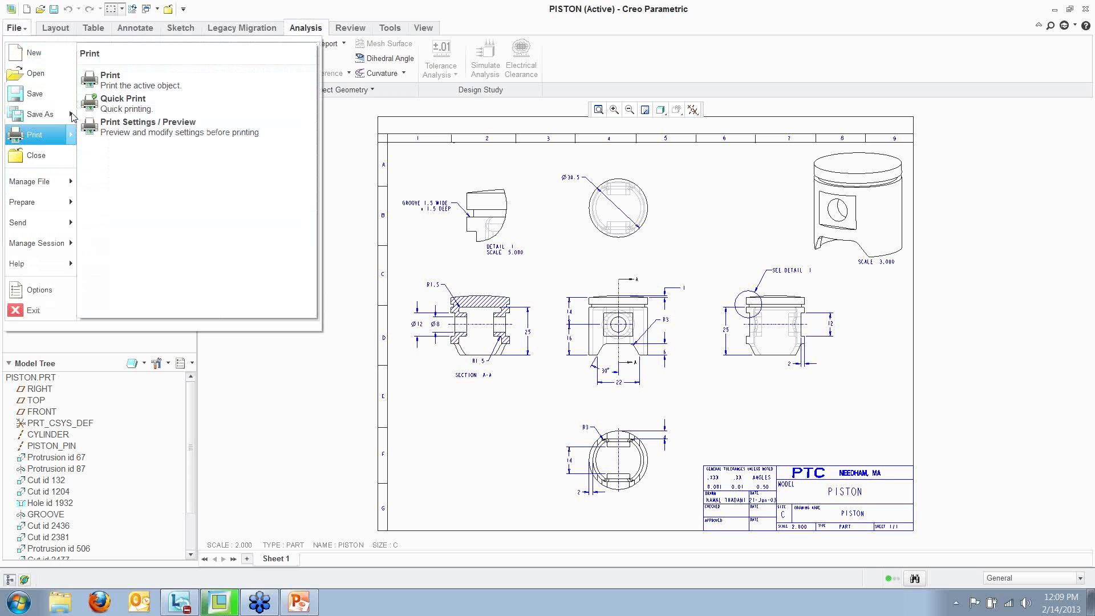
pyautogui.moveTo(73, 116)
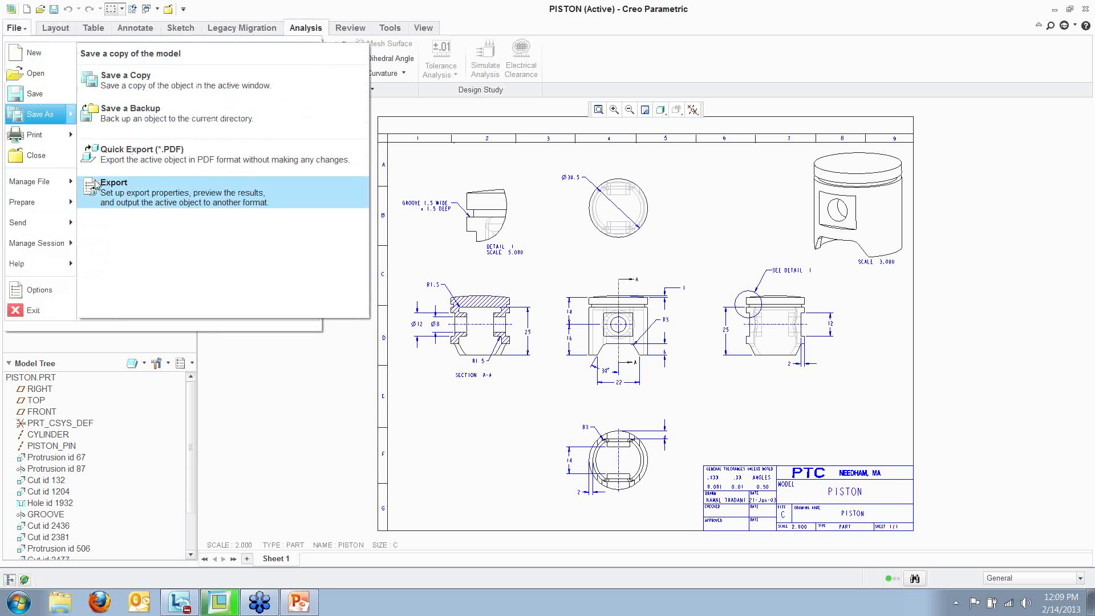
pyautogui.click(120, 191)
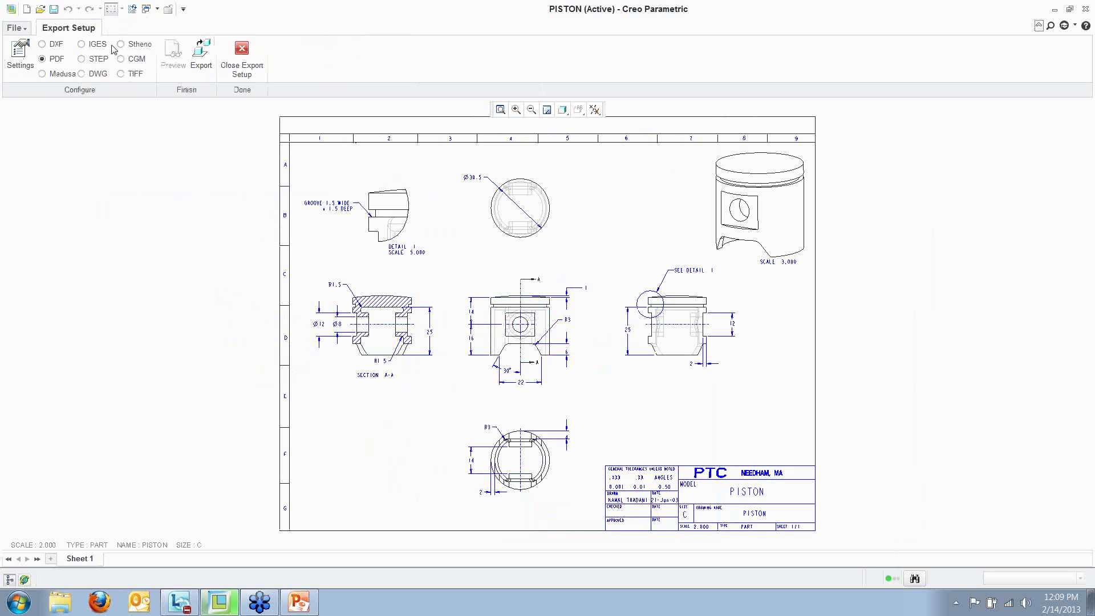
pyautogui.click(242, 56)
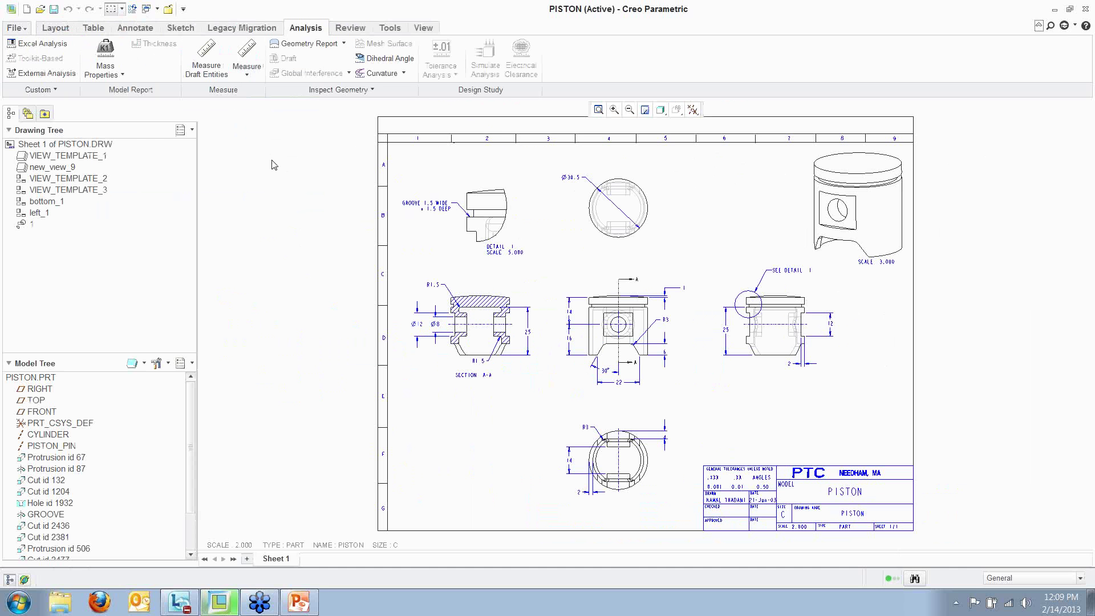
pyautogui.click(168, 10)
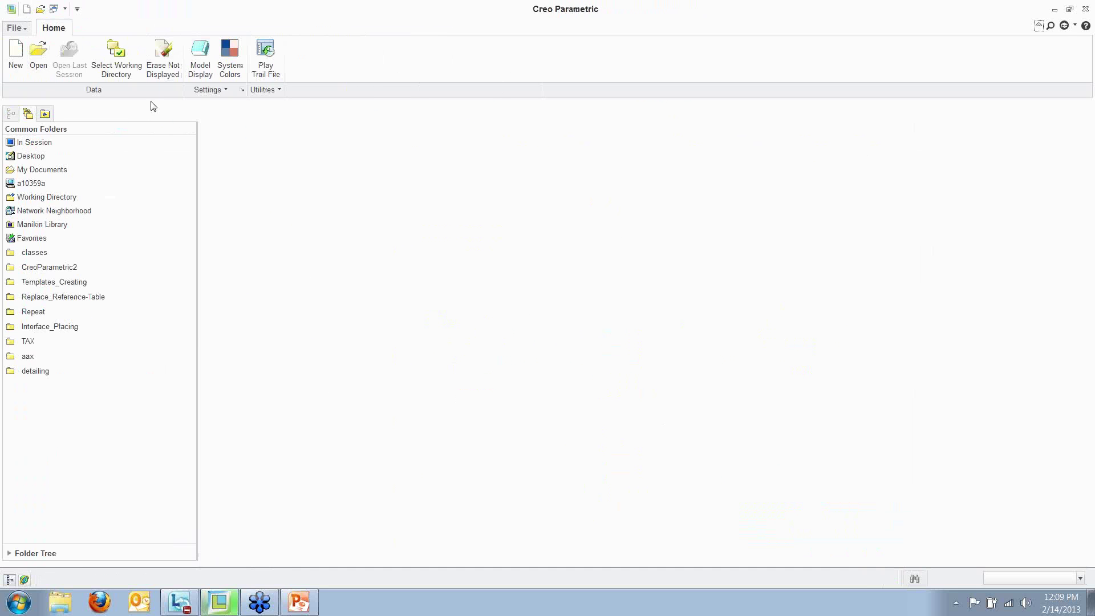
# Create a new drawing file named piston1 using the Drawing type
pyautogui.click(16, 57)
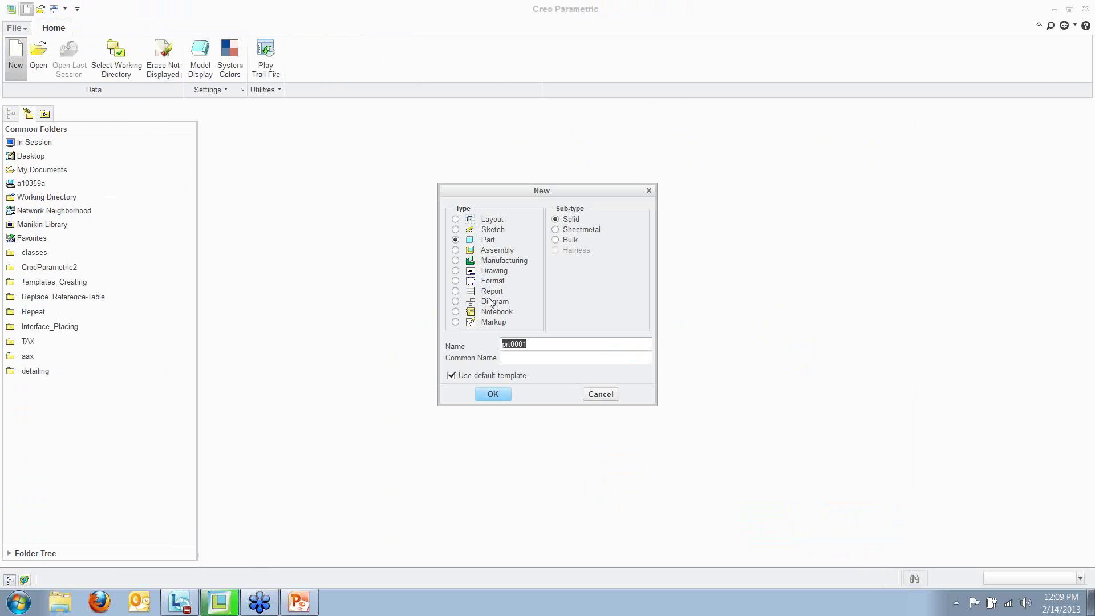
pyautogui.click(490, 270)
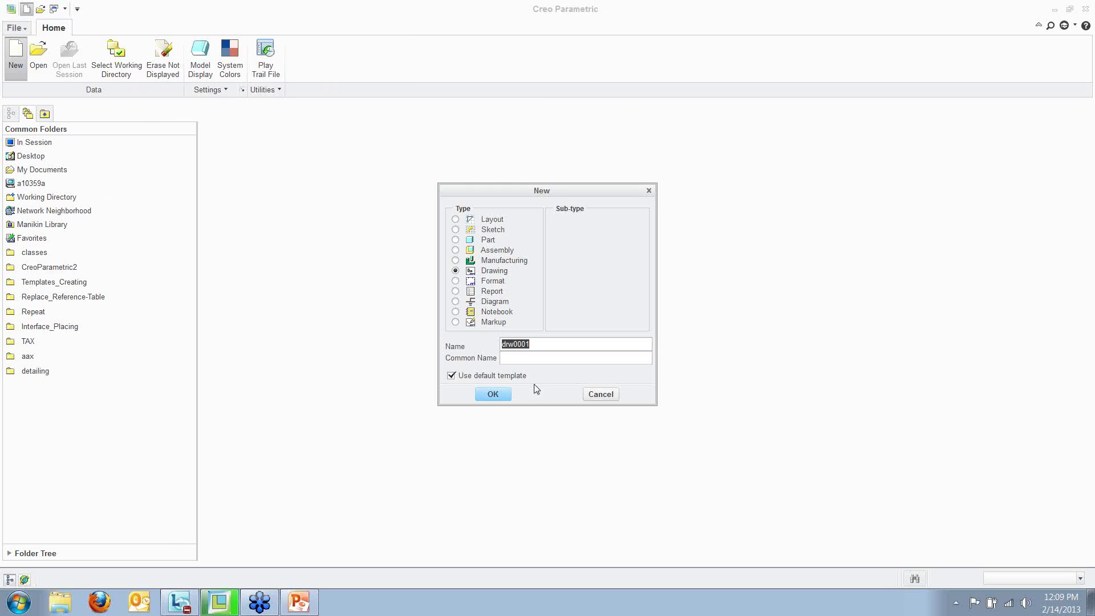
pyautogui.write('piston1')
pyautogui.click(499, 394)
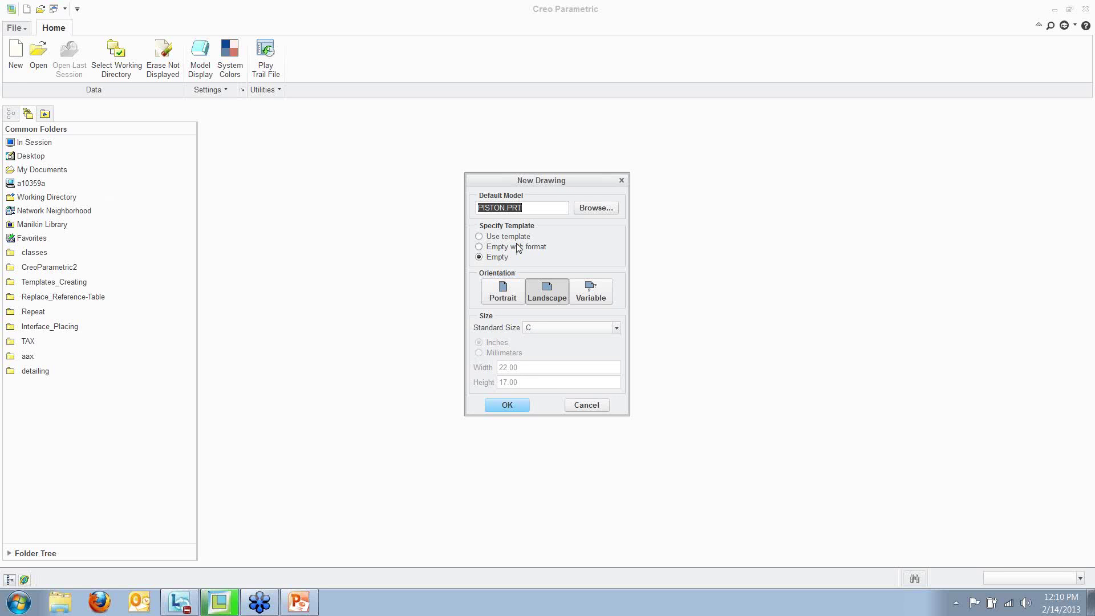
# Base the new drawing of PISTON.PRT on the template_part_a2_size.drw template from the detailing folder
pyautogui.click(505, 237)
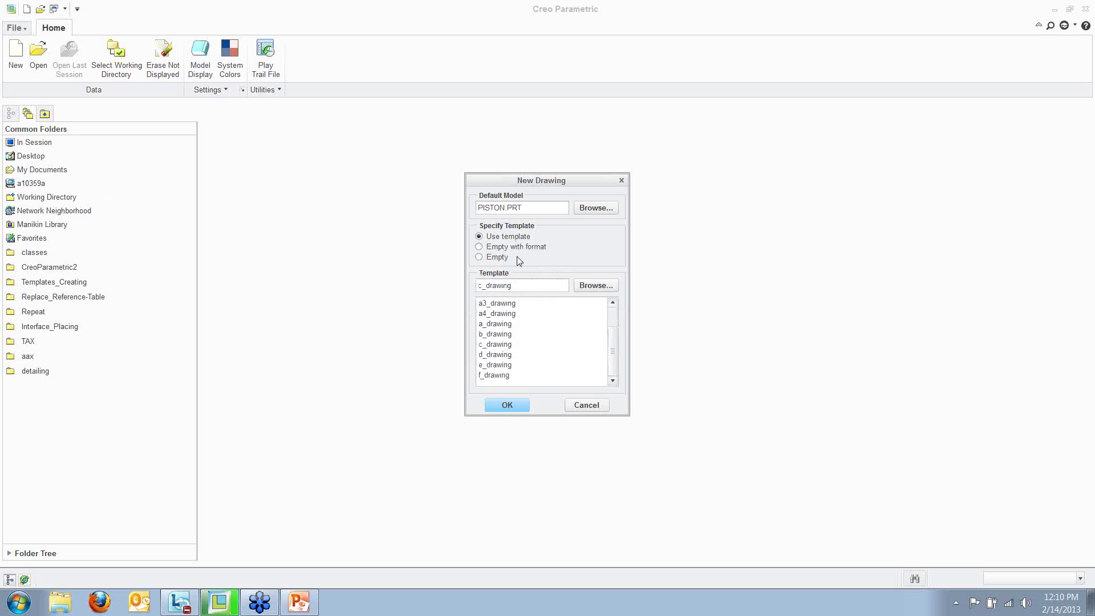
pyautogui.click(597, 288)
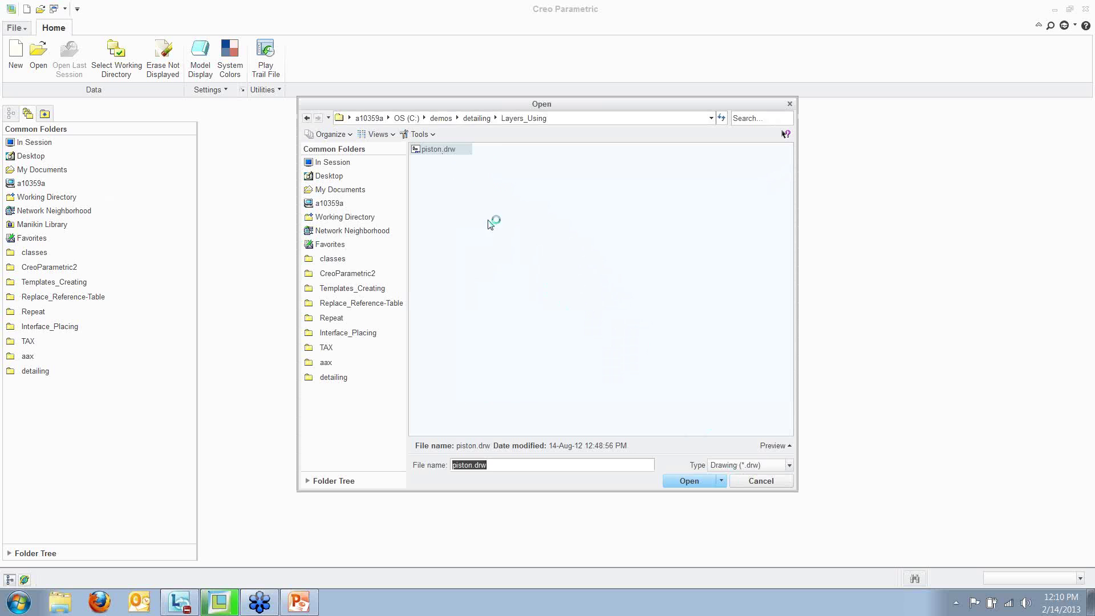
pyautogui.click(475, 118)
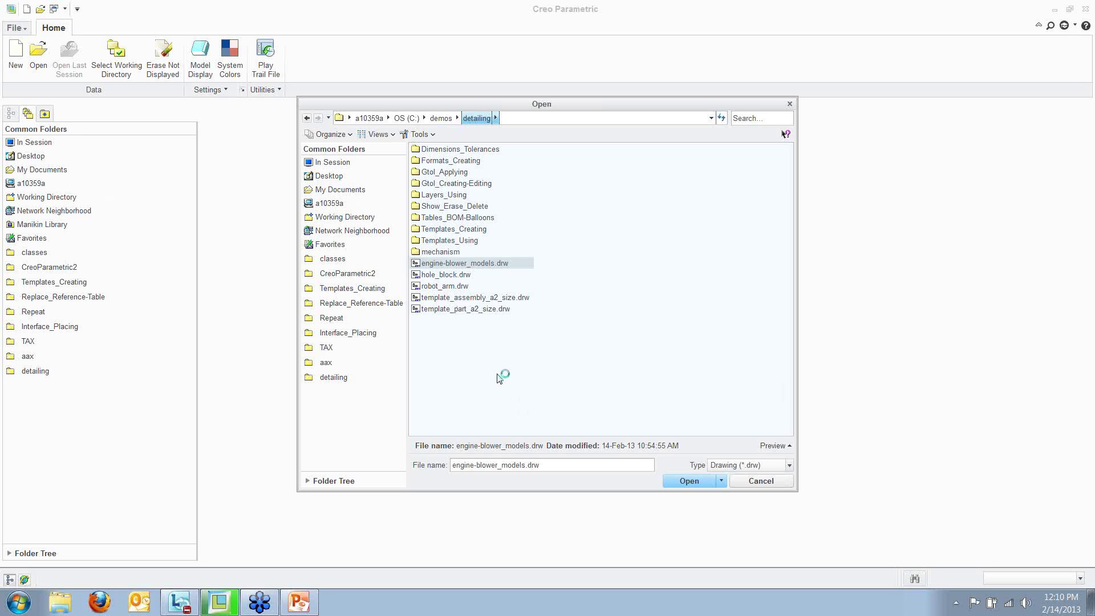
pyautogui.doubleClick(469, 309)
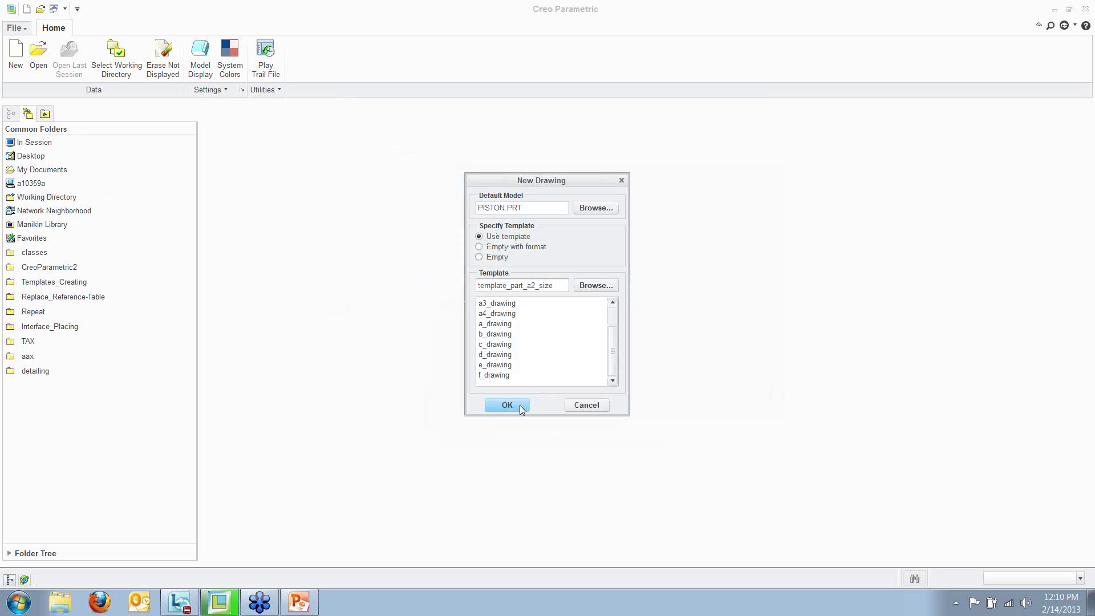
pyautogui.click(506, 405)
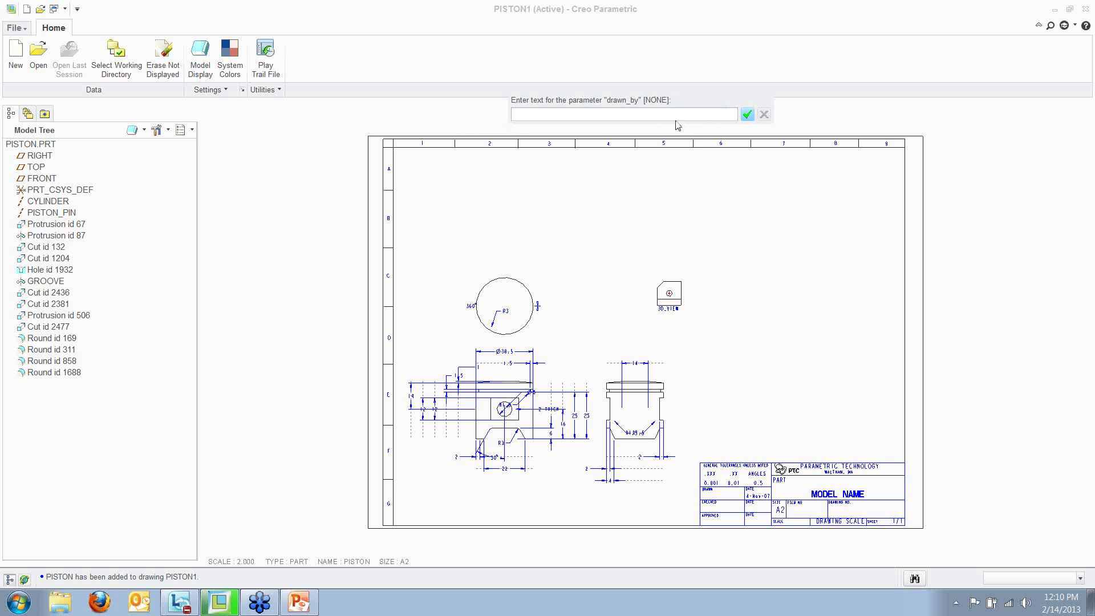
# Enter the drafter's name for the drawn_by parameter and dismiss the drawing template error report
pyautogui.write('B Heuiser')
pyautogui.press('Return')
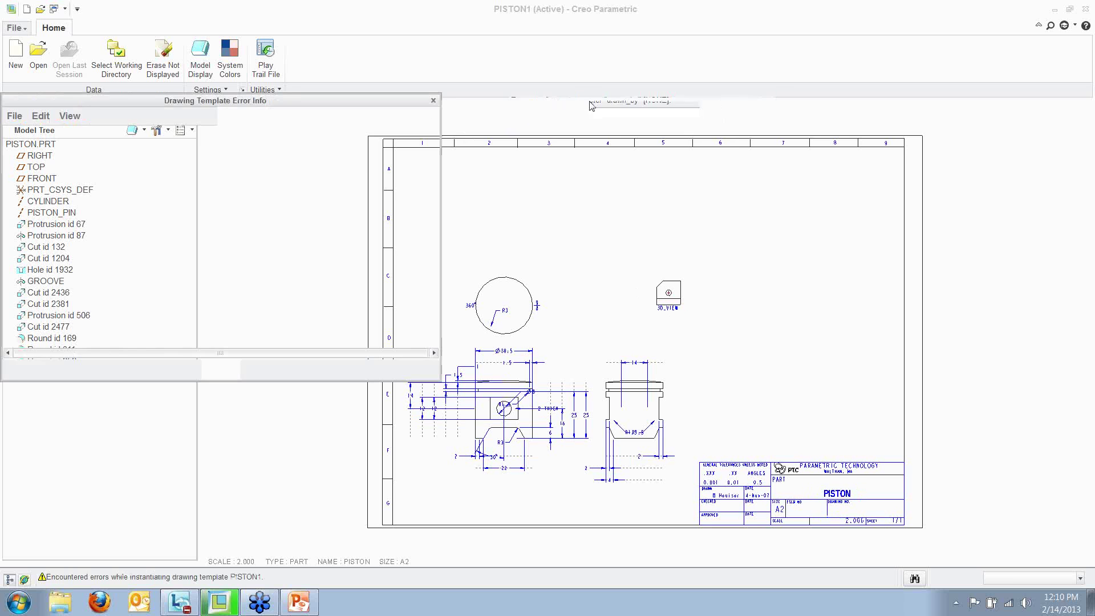
pyautogui.click(220, 370)
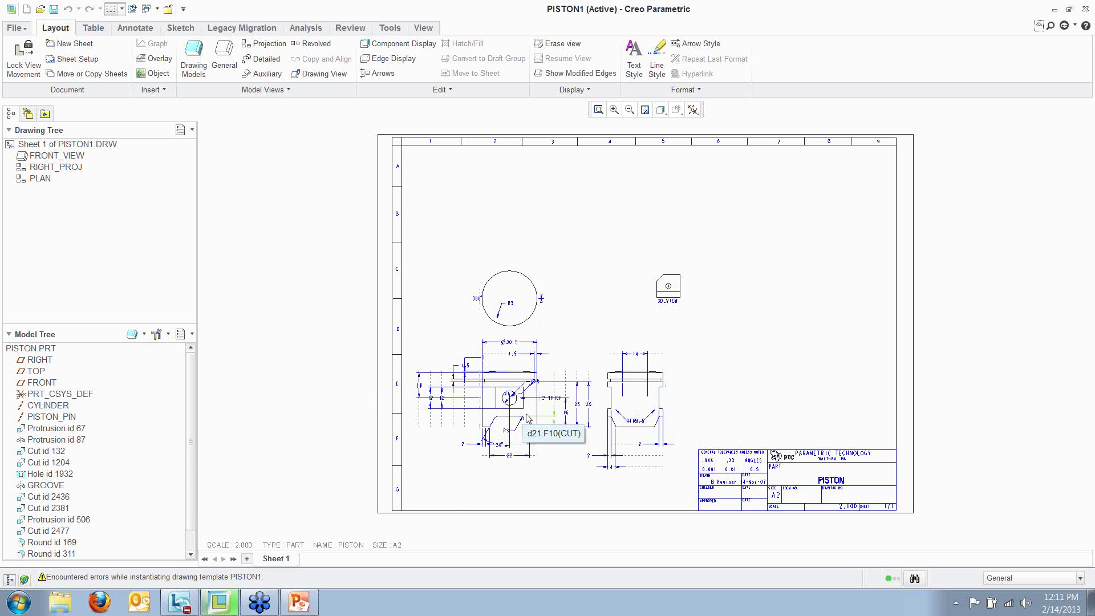
# Add a second sheet with the drawn_by parameter left blank, and inspect its title block
pyautogui.click(247, 558)
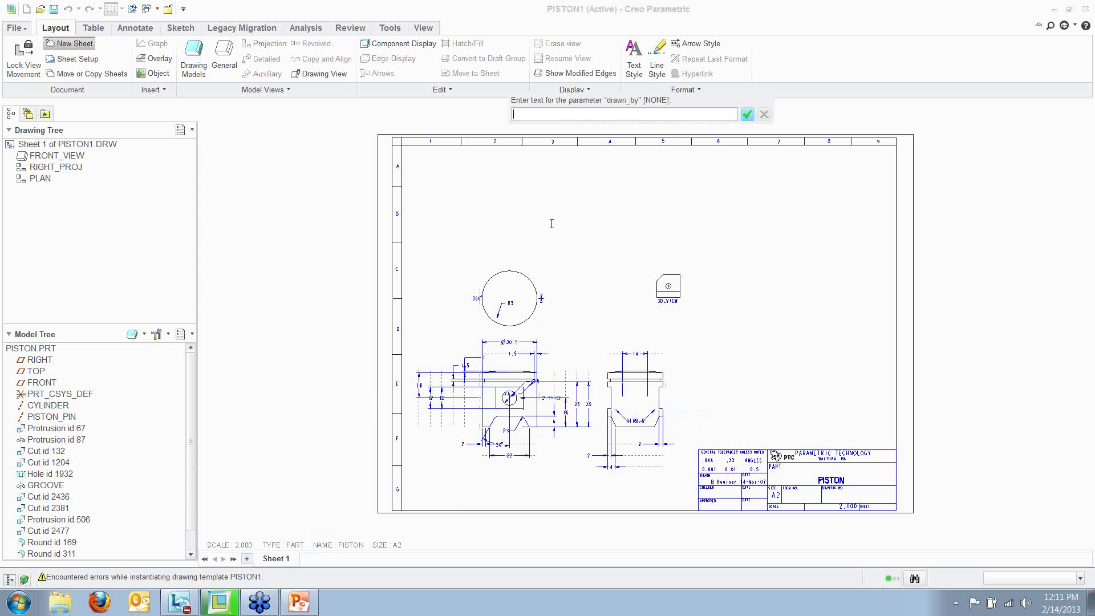
pyautogui.press('Return')
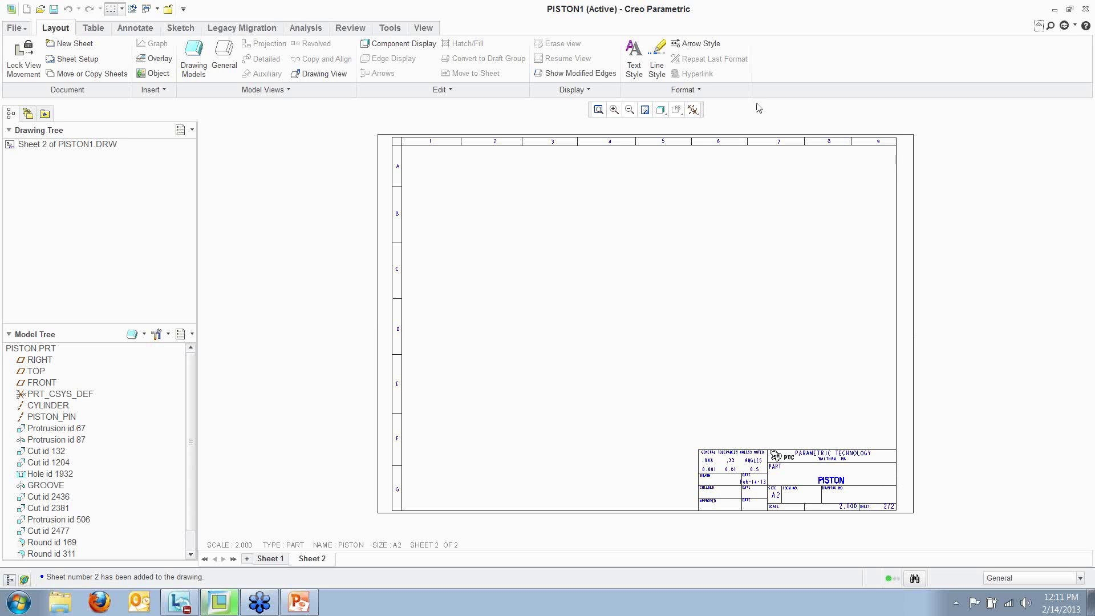
pyautogui.scroll(3, 864, 519)
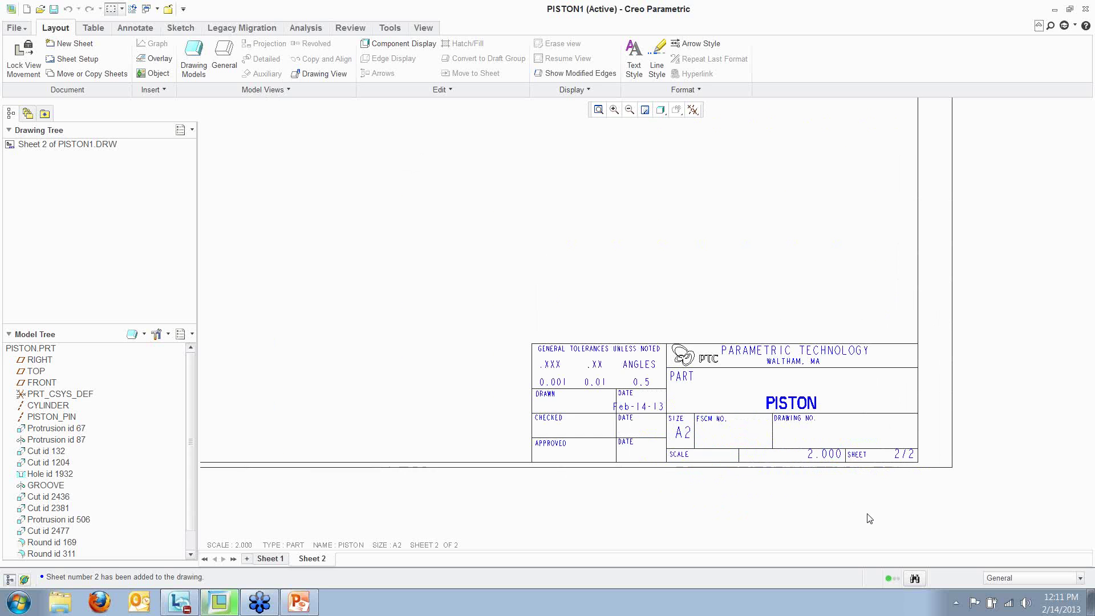
pyautogui.scroll(-3, 751, 519)
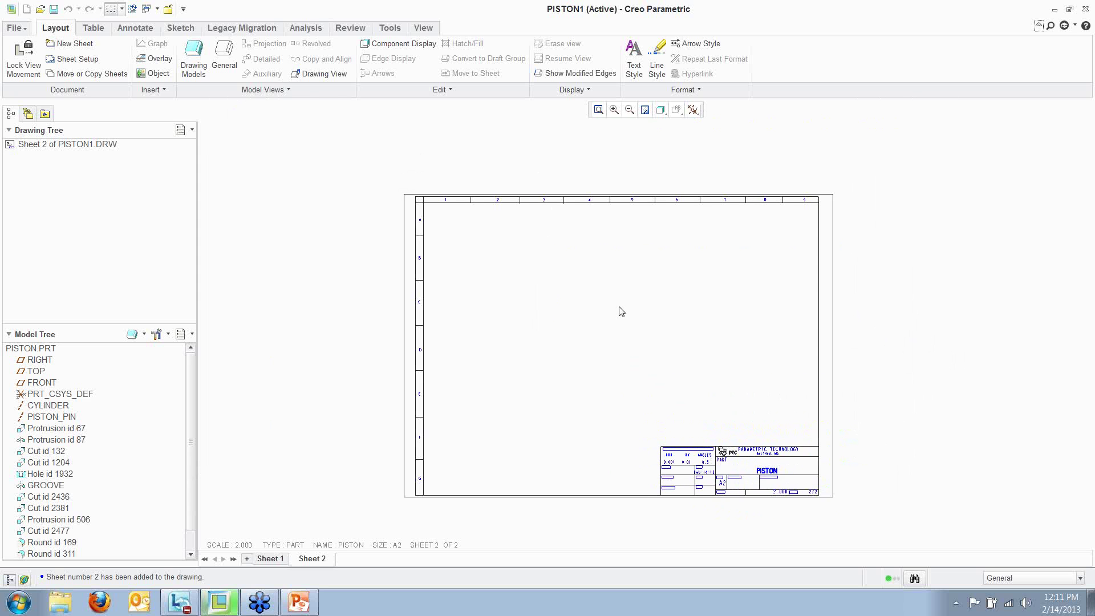
pyautogui.moveTo(621, 311); pyautogui.dragTo(586, 296, button='middle')
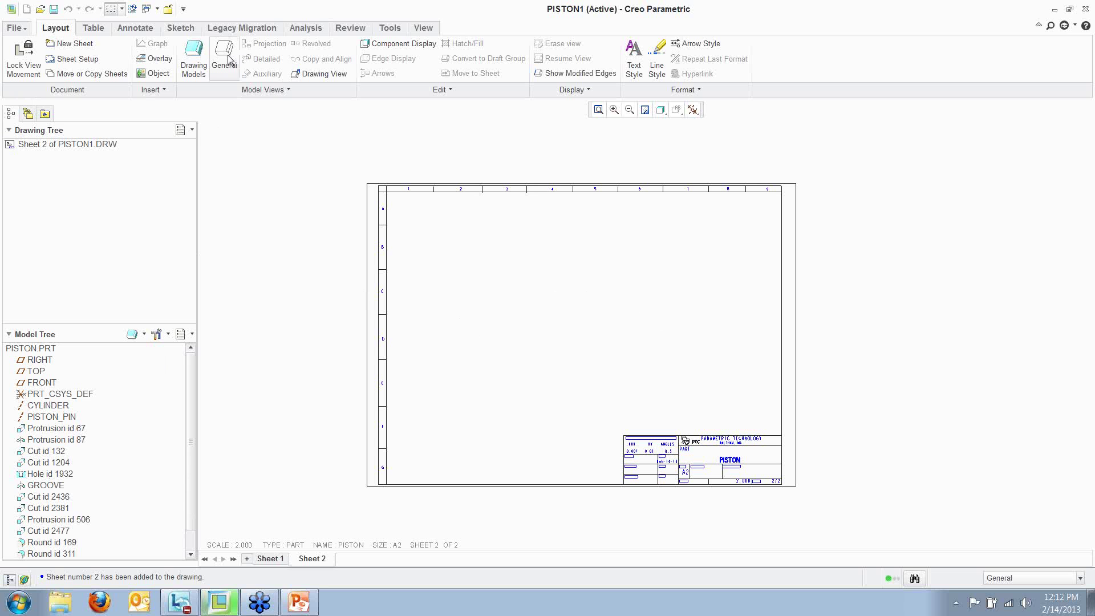
# Place a general view of the piston in the lower-left area of Sheet 2, oriented to FRONT
pyautogui.rightClick(566, 362)
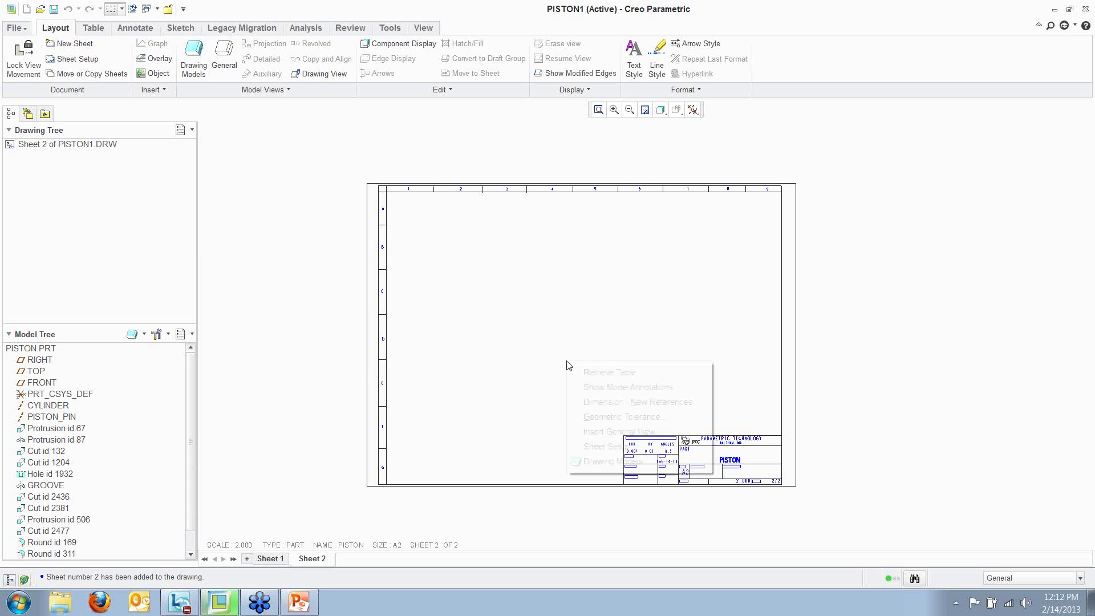
pyautogui.click(608, 435)
pyautogui.click(529, 339)
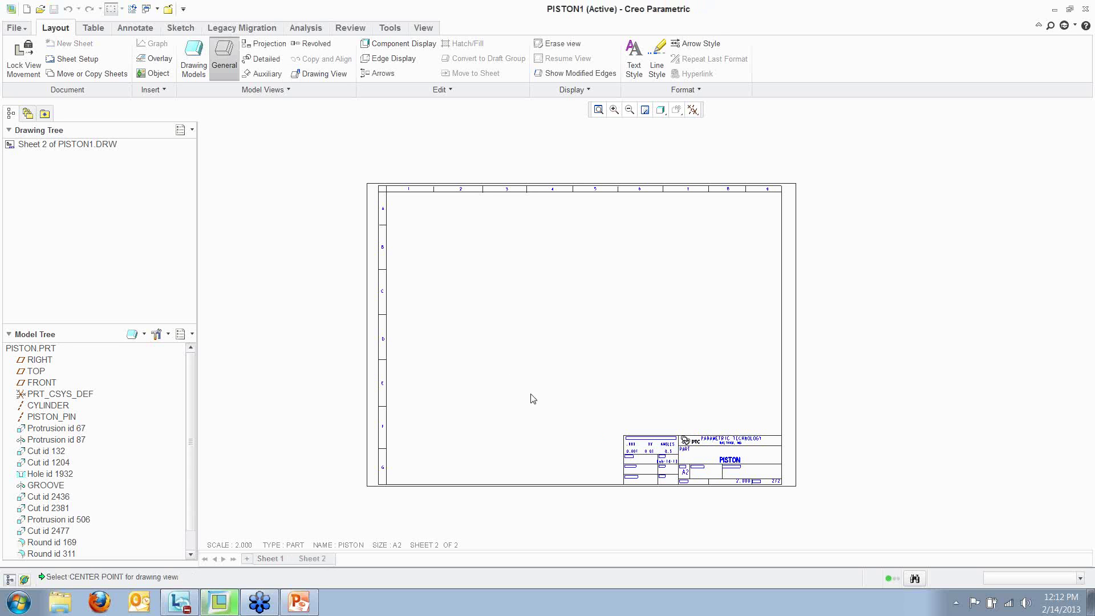
pyautogui.click(505, 371)
pyautogui.click(861, 296)
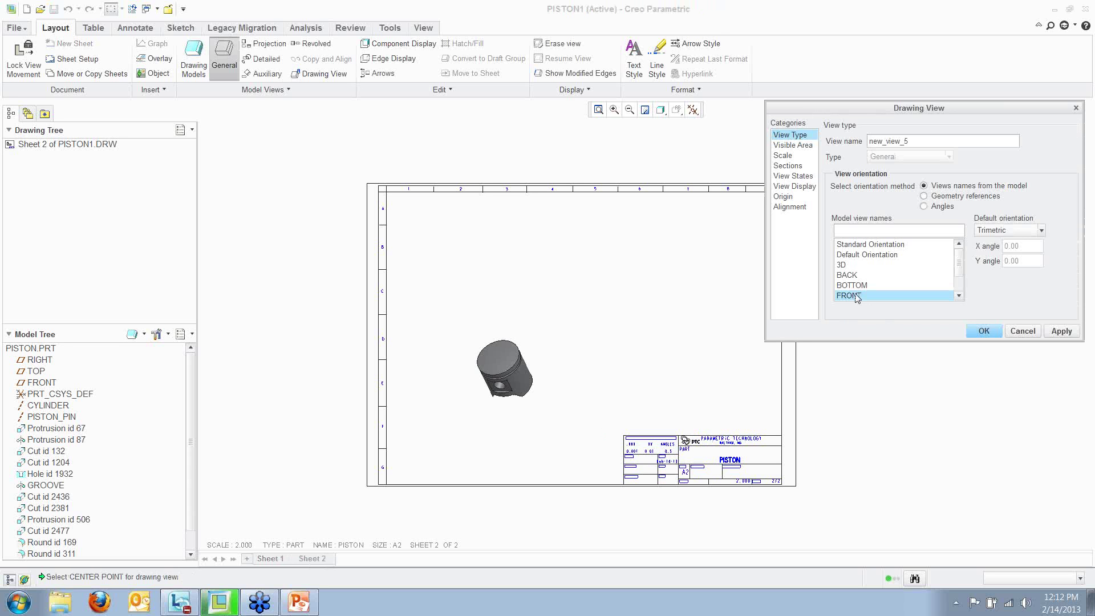
pyautogui.click(1060, 332)
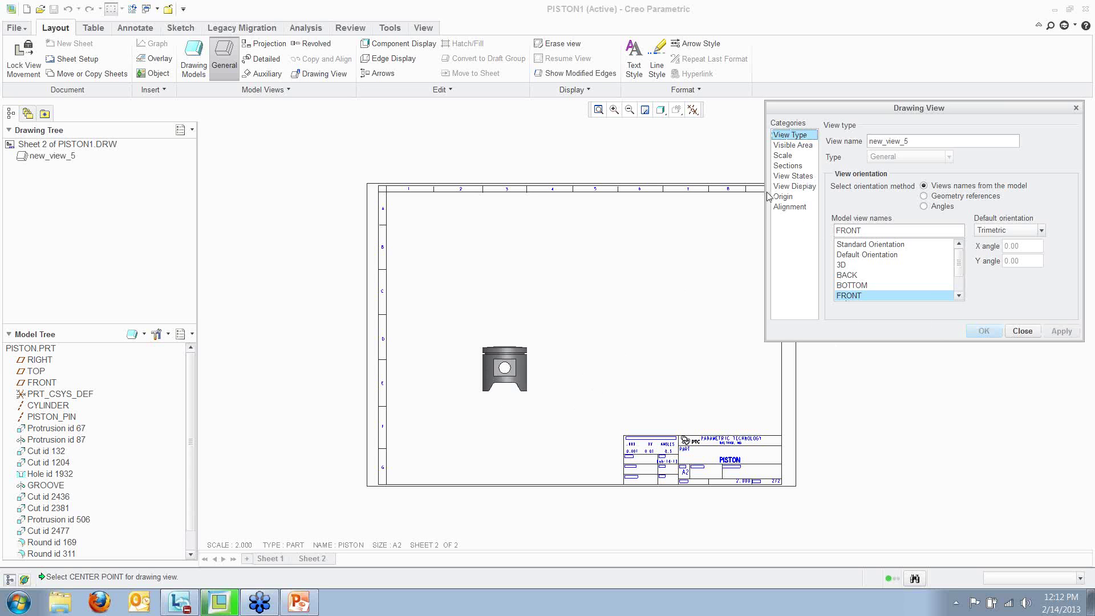
# Set the display style of the front piston view to No Hidden, reviewing the section and view state options on the way
pyautogui.click(789, 166)
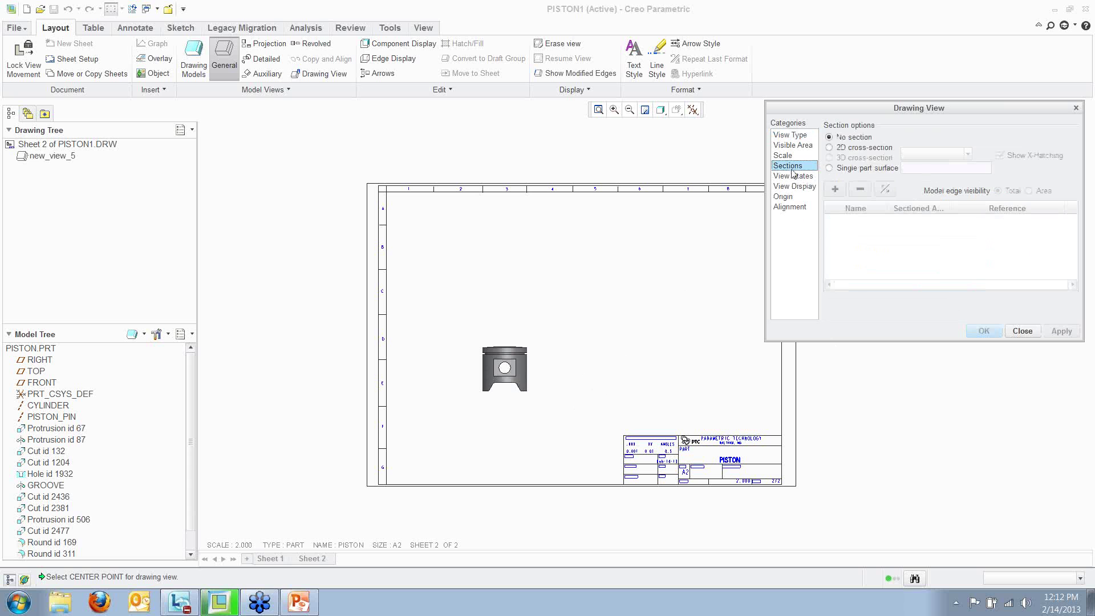
pyautogui.click(794, 176)
pyautogui.click(807, 189)
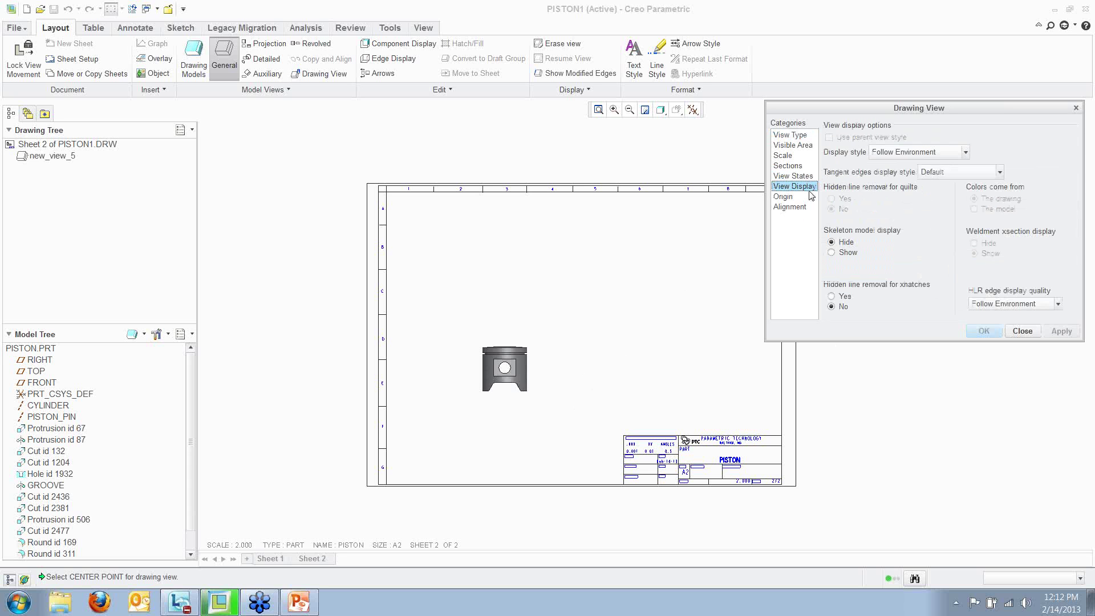
pyautogui.click(935, 152)
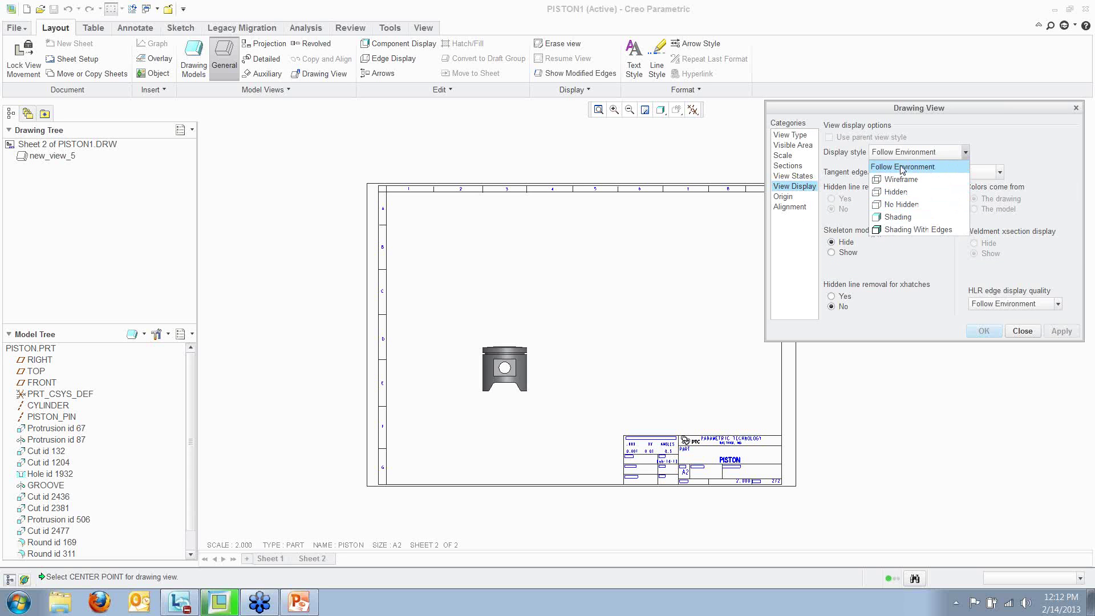
pyautogui.click(909, 205)
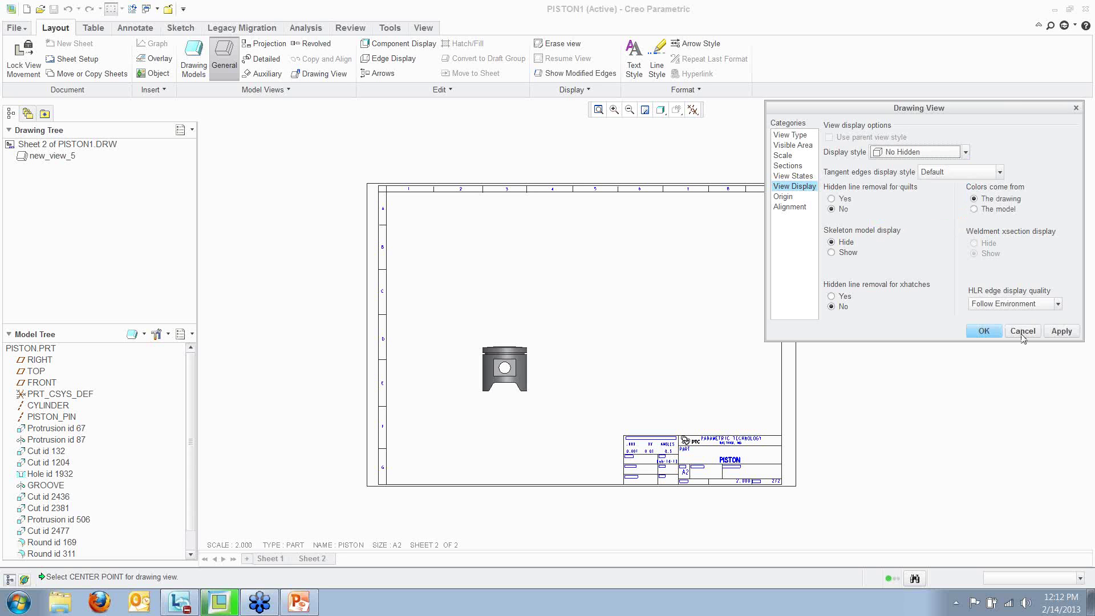
pyautogui.click(1060, 333)
pyautogui.click(1022, 332)
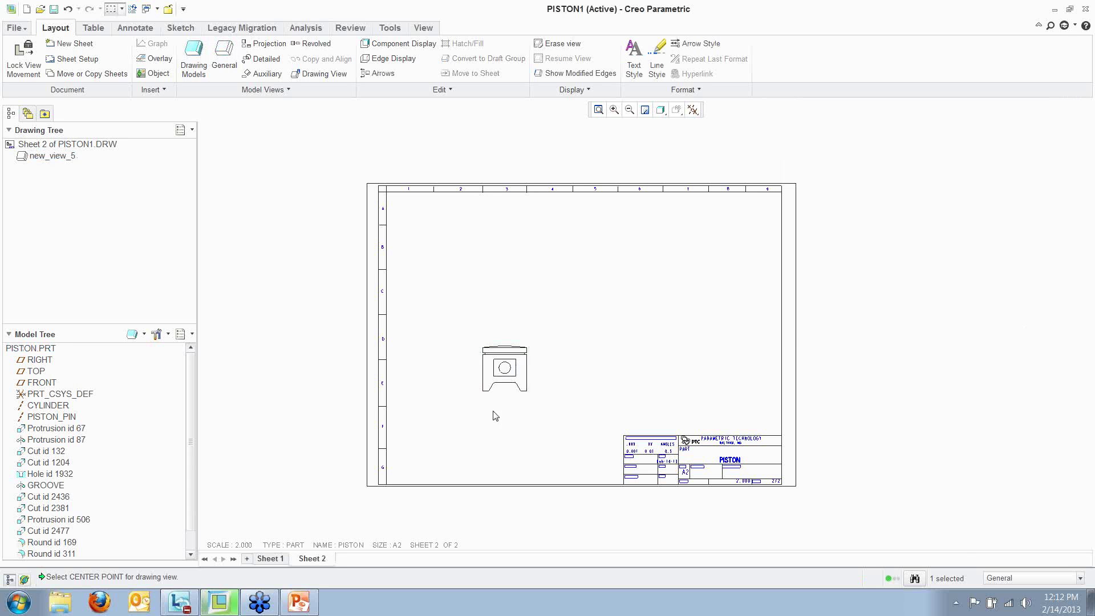
# Project a top view of the piston from the front view, placing it directly above on Sheet 2
pyautogui.scroll(4, 496, 388)
pyautogui.scroll(-3, 613, 376)
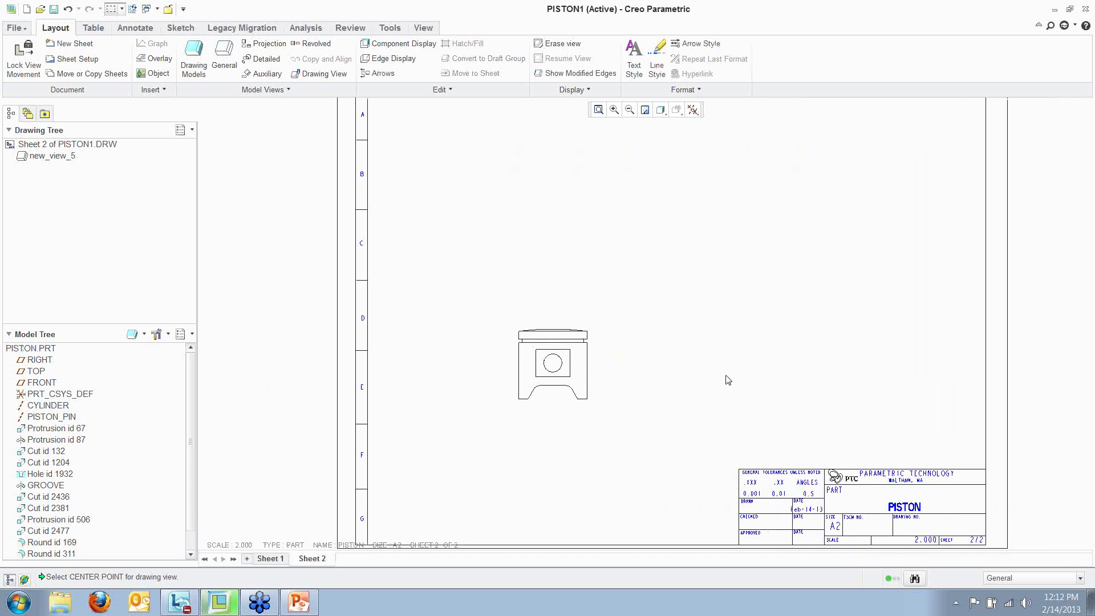
pyautogui.moveTo(726, 368)
pyautogui.mouseDown(button='middle')
pyautogui.moveTo(694, 369)
pyautogui.moveTo(682, 420)
pyautogui.moveTo(687, 399)
pyautogui.mouseUp(button='middle')
pyautogui.scroll(-1, 687, 399)
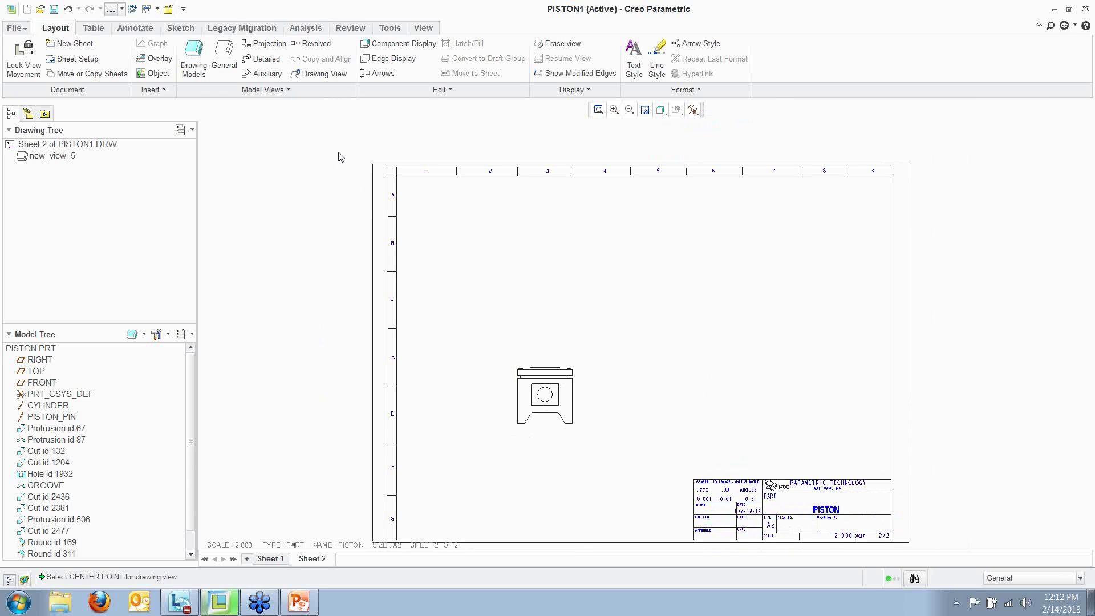
pyautogui.click(563, 391)
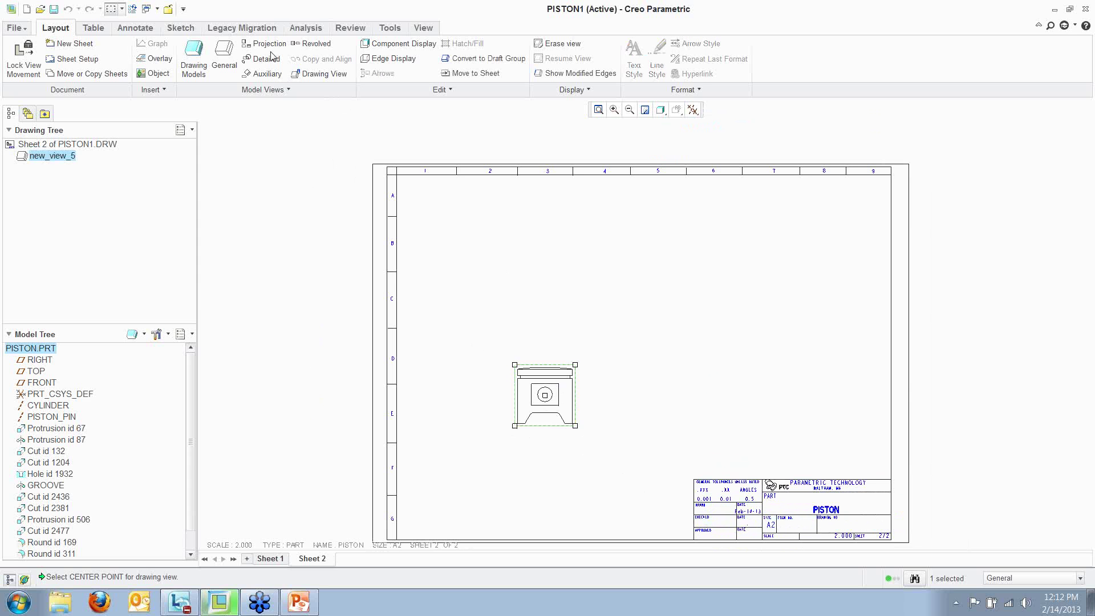
pyautogui.click(447, 366)
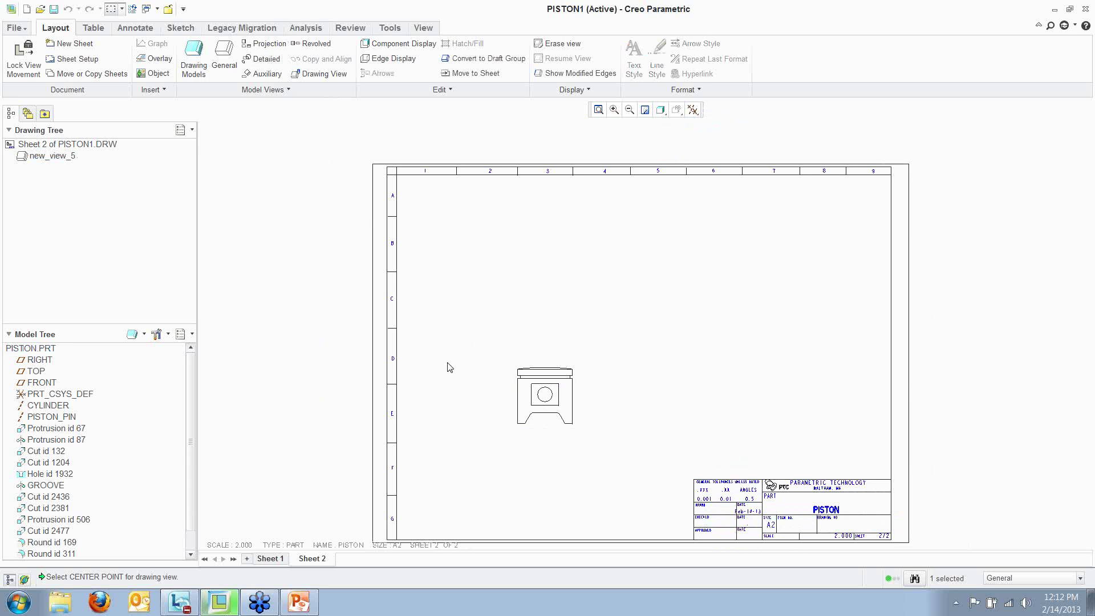
pyautogui.click(261, 44)
pyautogui.click(545, 282)
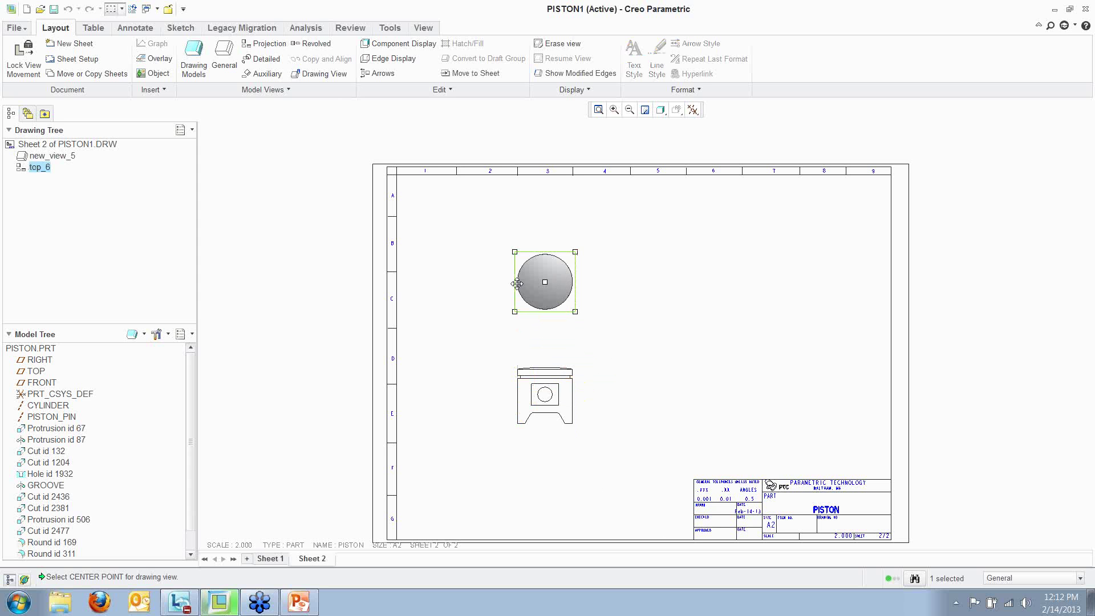
# Project a right-side view from the front piston view, and switch the drawing's overall display style to No Hidden
pyautogui.click(684, 454)
pyautogui.rightClick(657, 406)
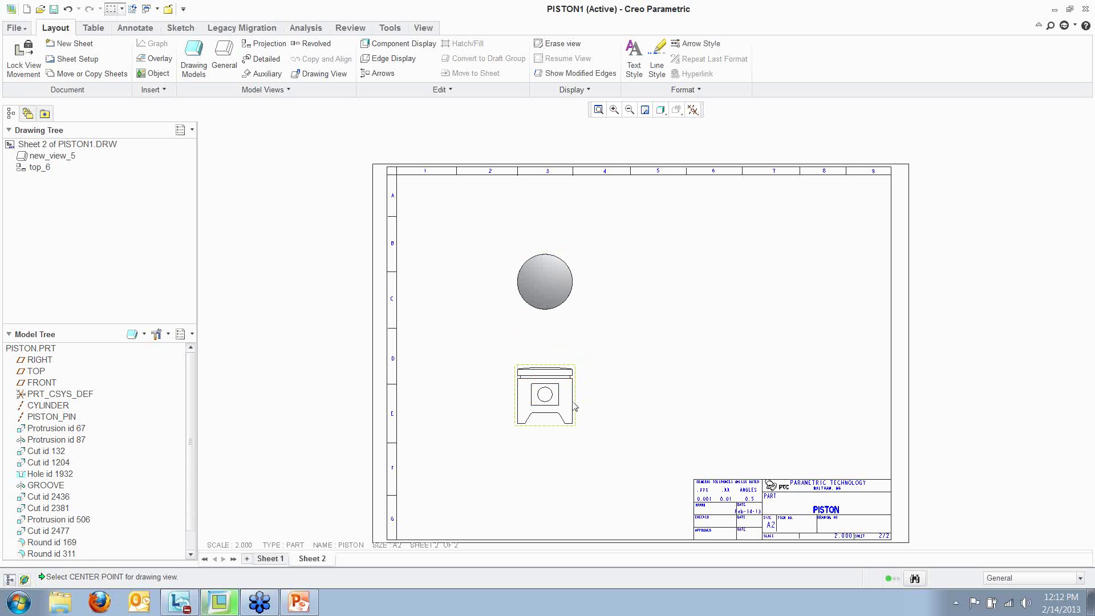
pyautogui.click(571, 403)
pyautogui.rightClick(681, 396)
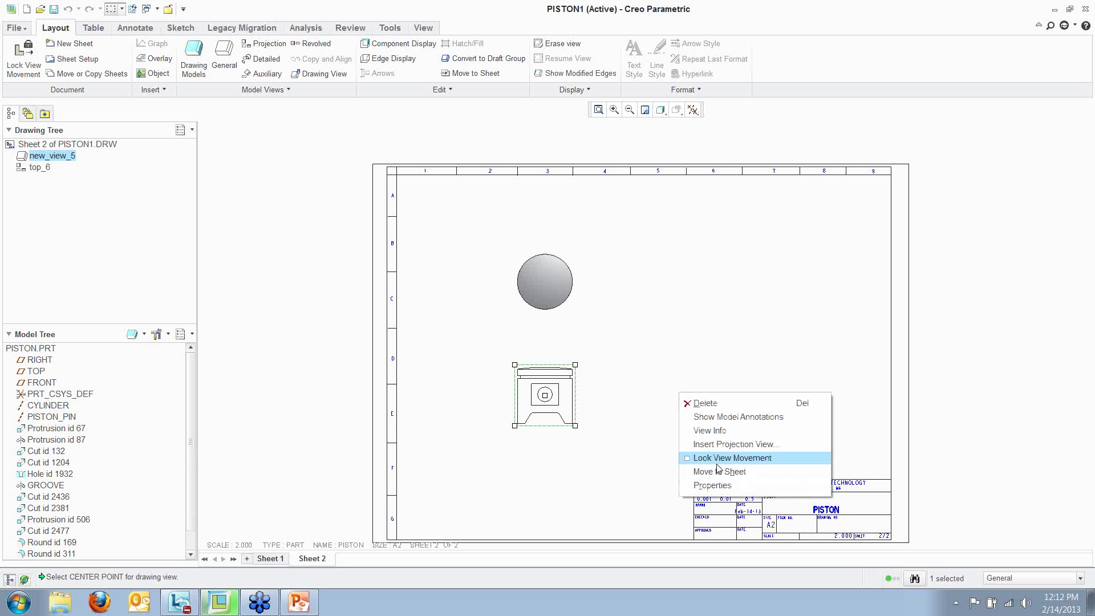
pyautogui.click(719, 447)
pyautogui.click(707, 403)
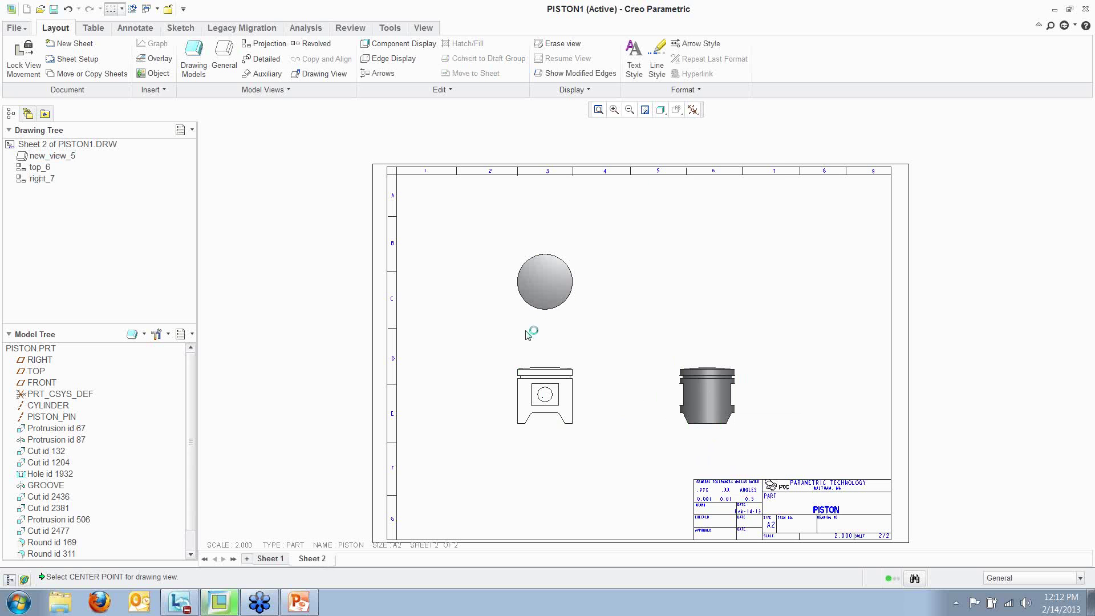
pyautogui.click(662, 117)
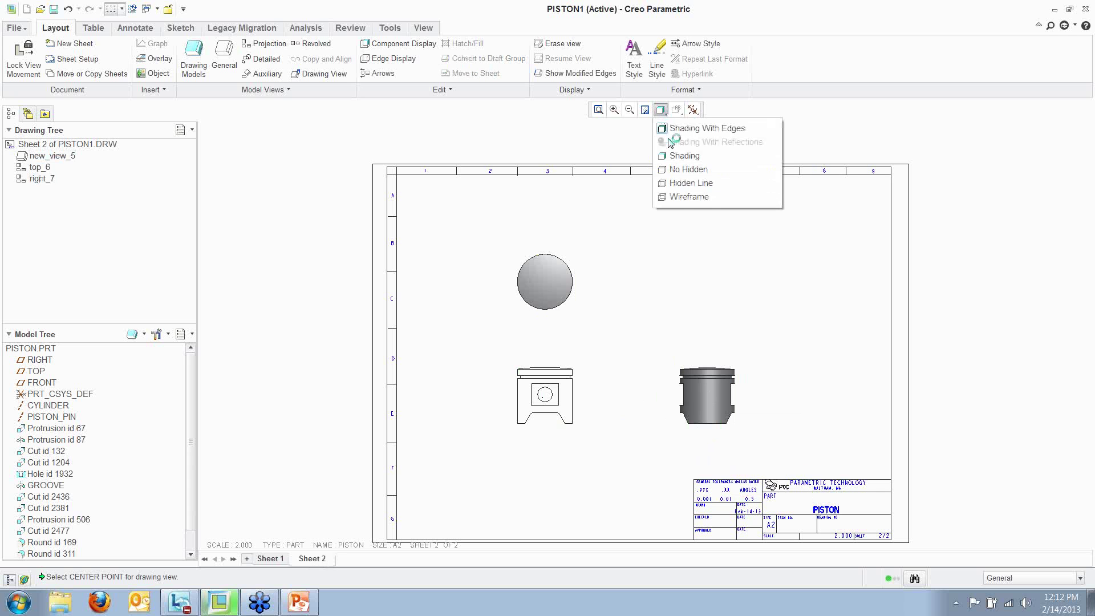
pyautogui.click(696, 170)
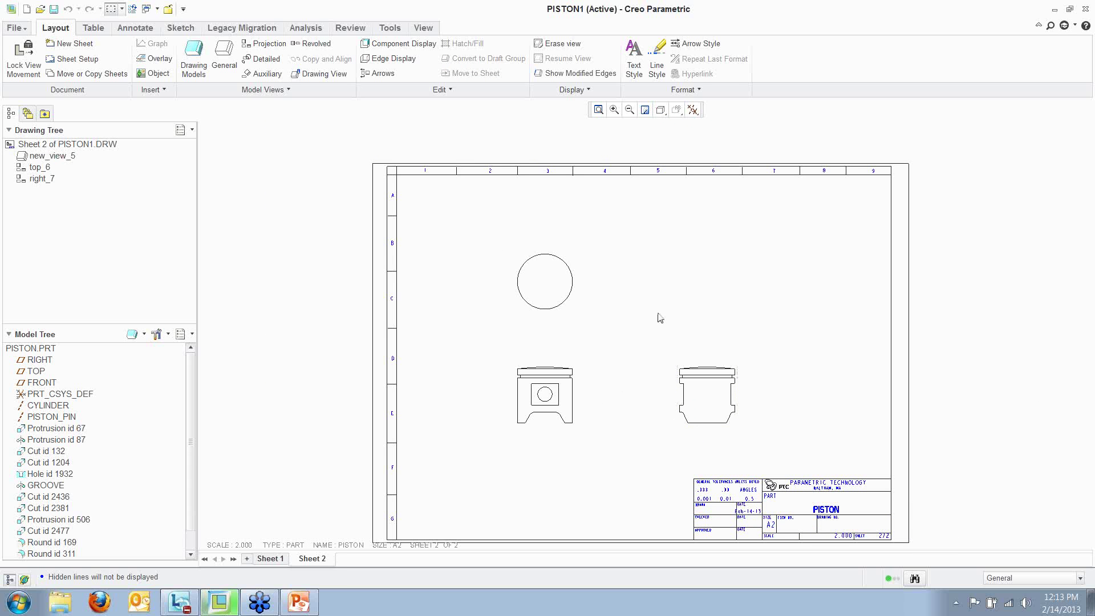
# Compare the commands offered on empty sheet space in the Layout, Table and Annotate modes
pyautogui.rightClick(689, 308)
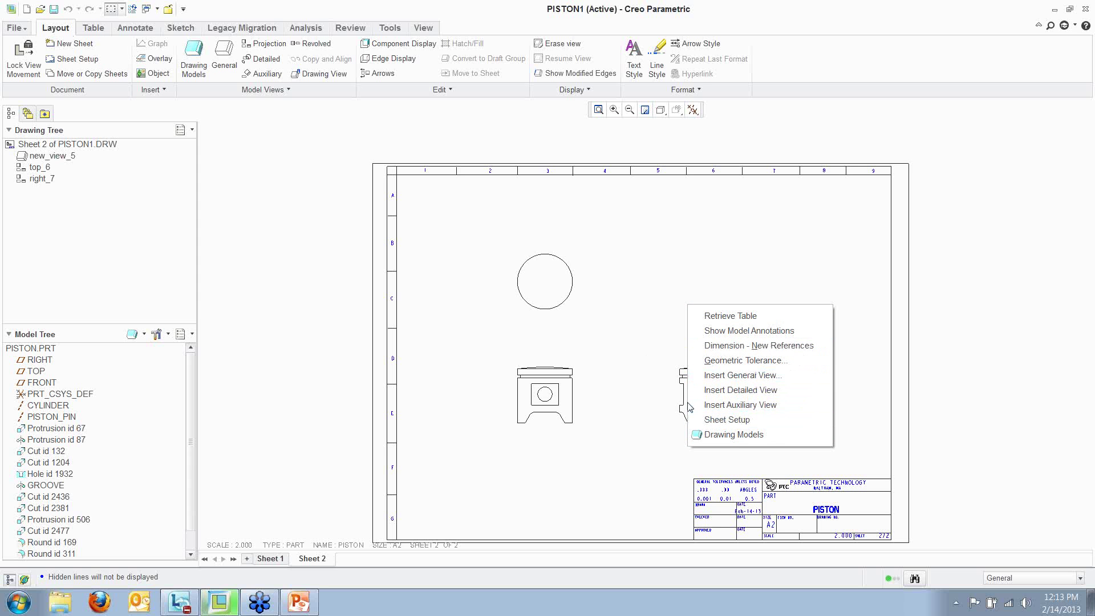
pyautogui.click(94, 32)
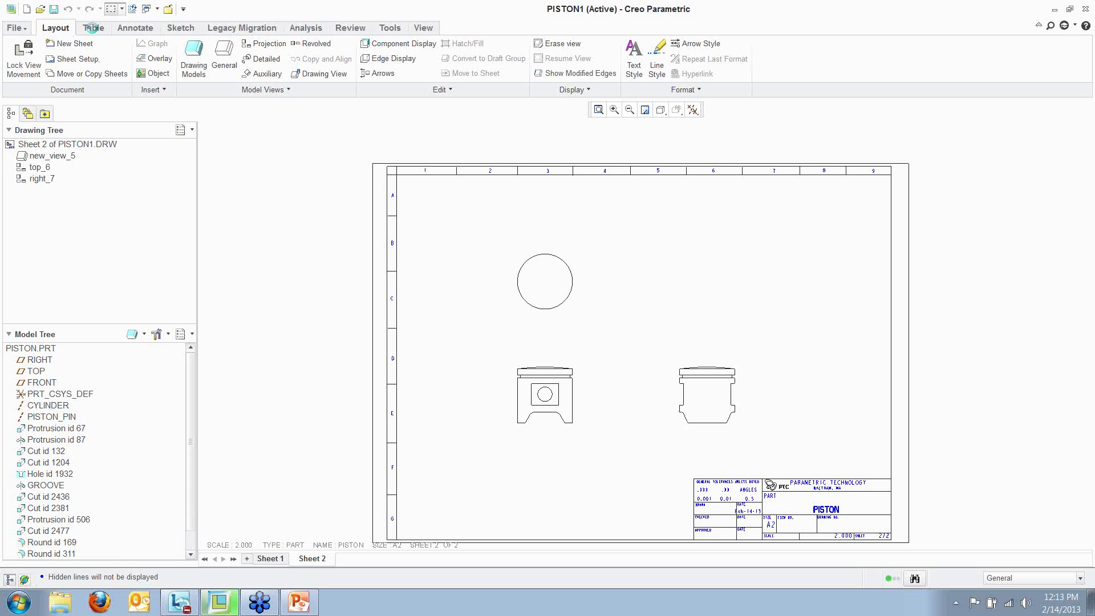
pyautogui.click(93, 30)
pyautogui.rightClick(660, 278)
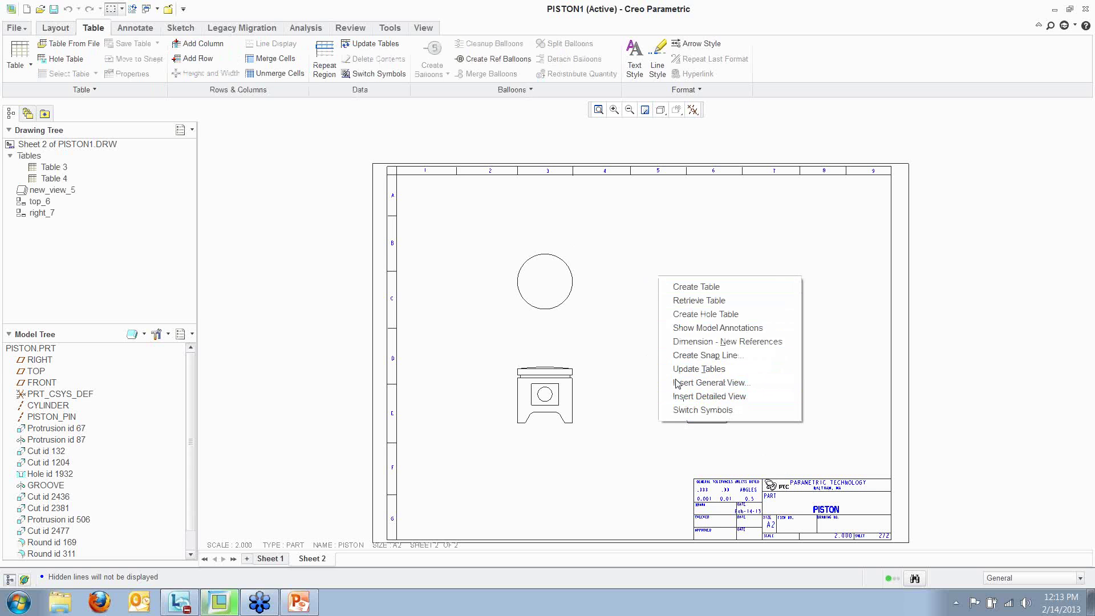
pyautogui.click(143, 29)
pyautogui.click(143, 29)
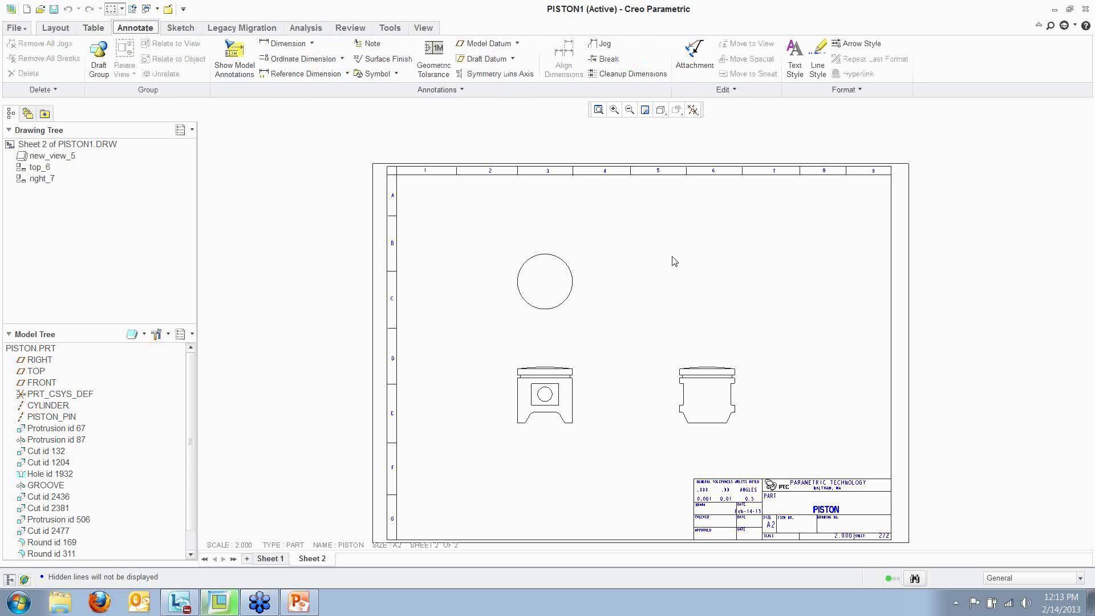
pyautogui.rightClick(675, 260)
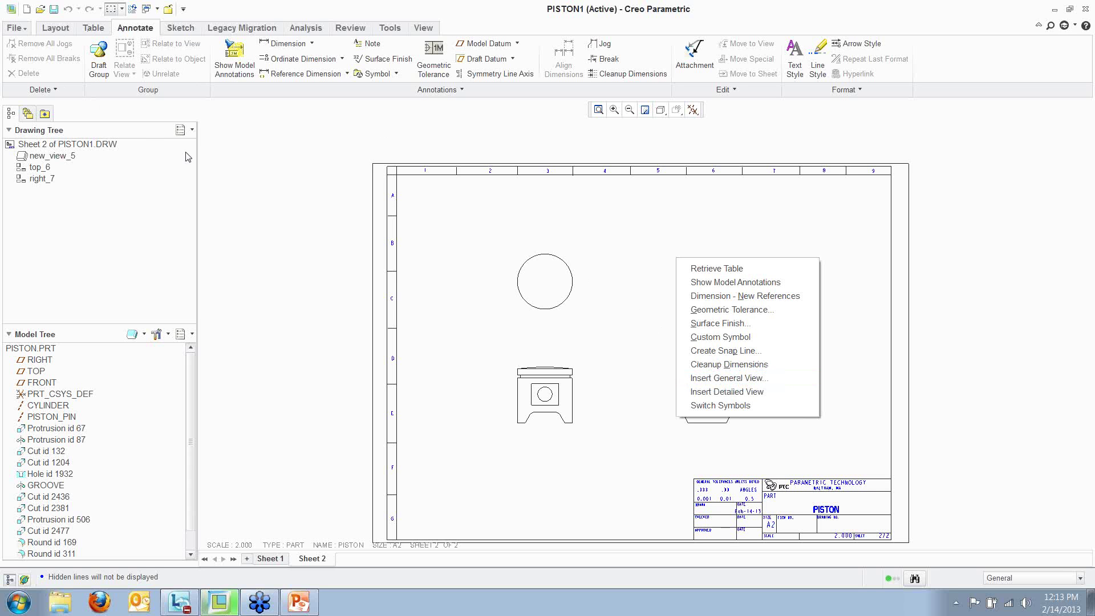
pyautogui.click(624, 341)
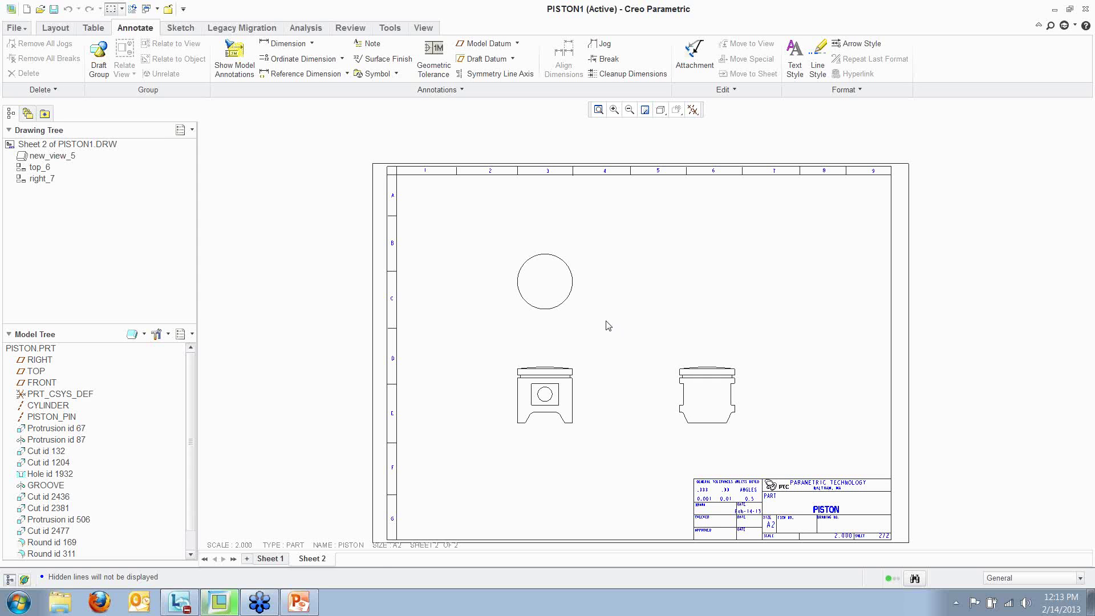
# Examine how Sheet 1's drawing tree and selectable items differ between the Annotate, Layout and Table modes
pyautogui.click(271, 560)
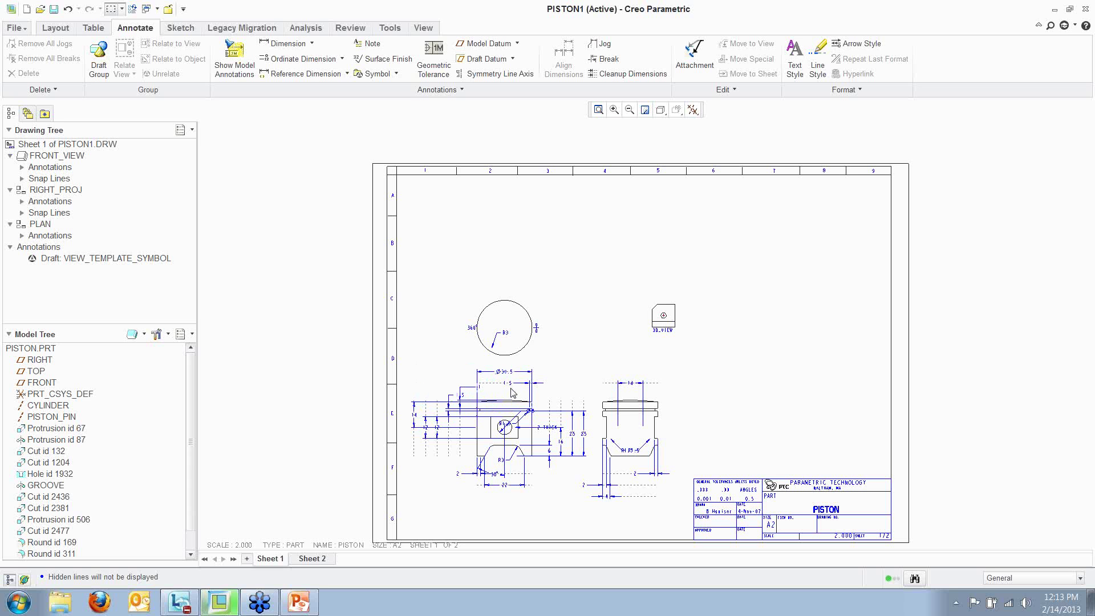
pyautogui.click(57, 28)
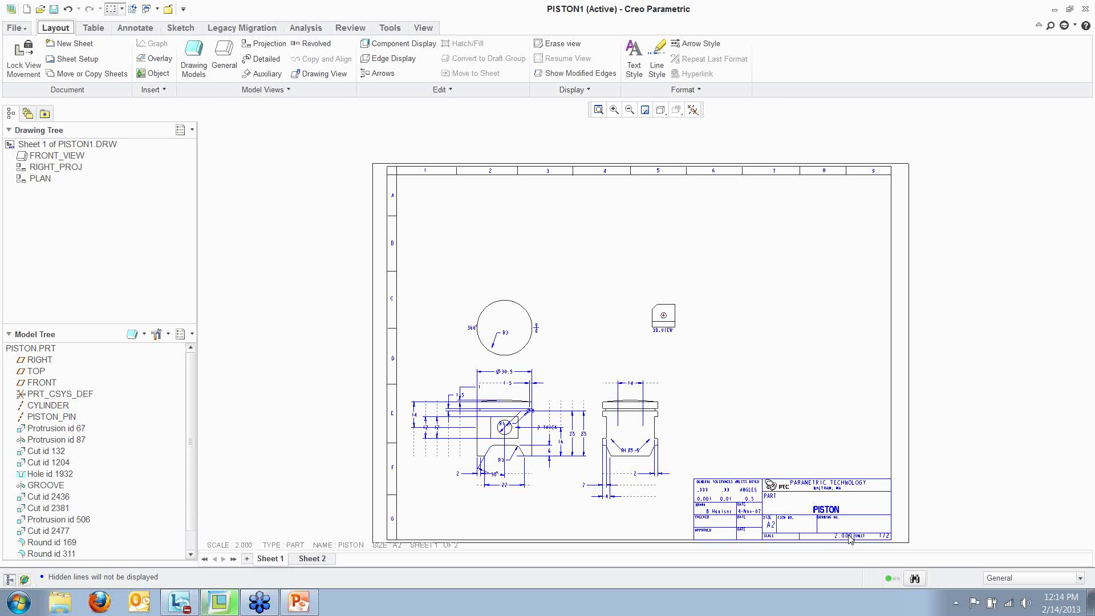
pyautogui.click(137, 29)
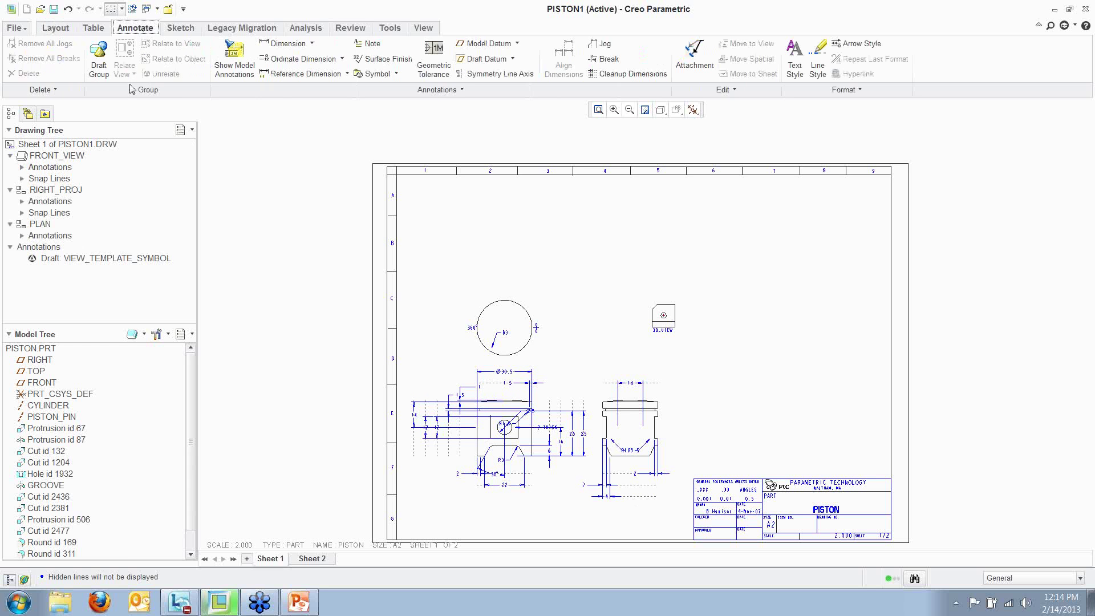
pyautogui.click(60, 29)
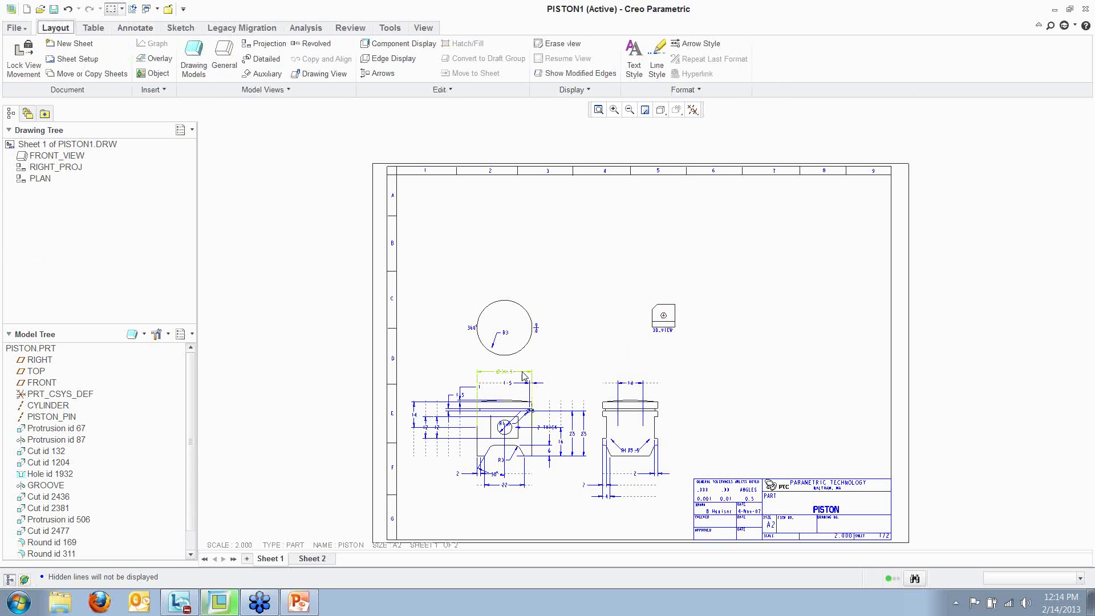
pyautogui.scroll(-2, 536, 468)
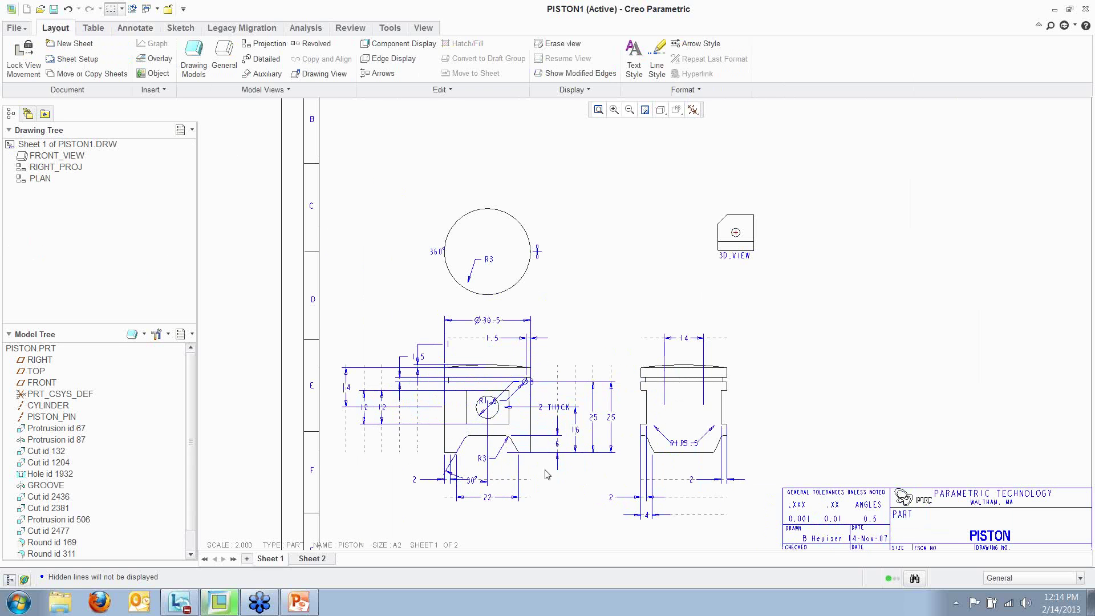
pyautogui.moveTo(565, 467); pyautogui.dragTo(577, 443, button='middle')
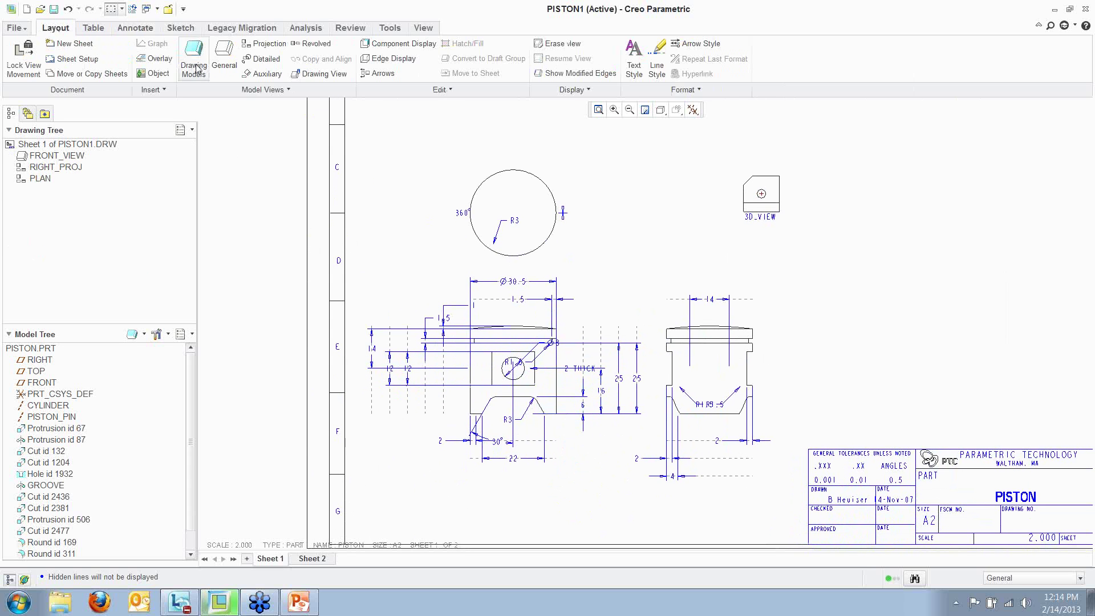
pyautogui.click(138, 30)
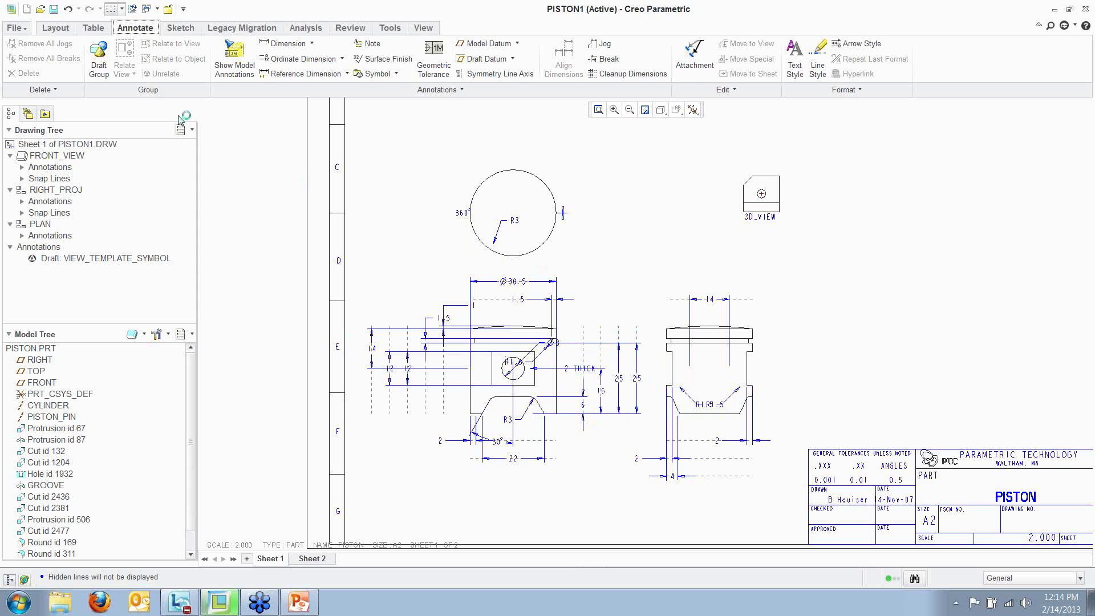
pyautogui.click(93, 27)
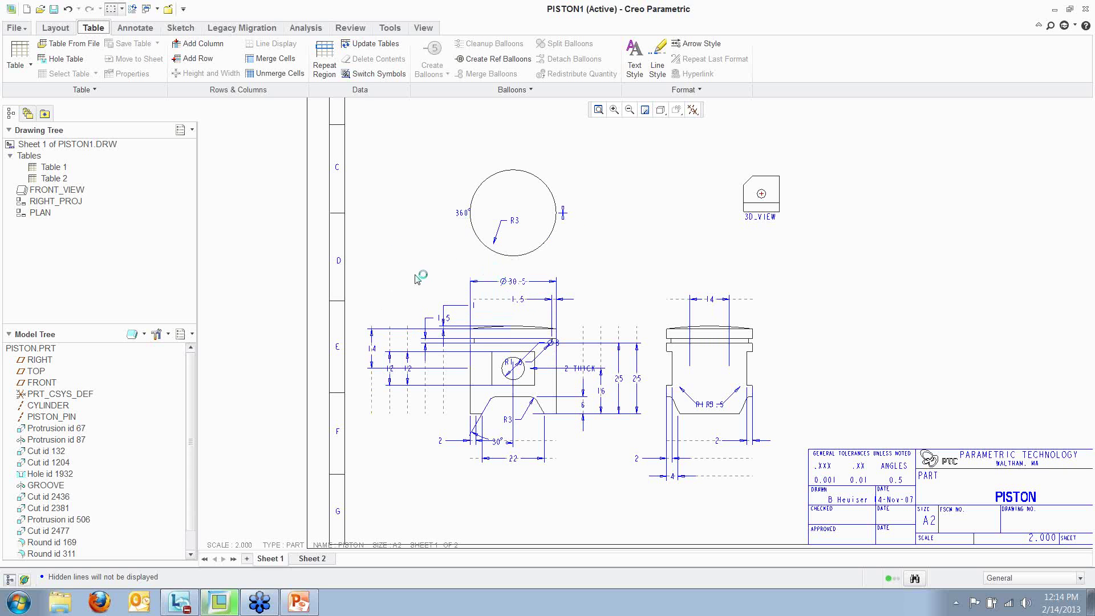
pyautogui.scroll(1, 418, 276)
# Place a general view of the piston in the upper-right area of Sheet 2, using the saved 3D orientation
pyautogui.click(313, 560)
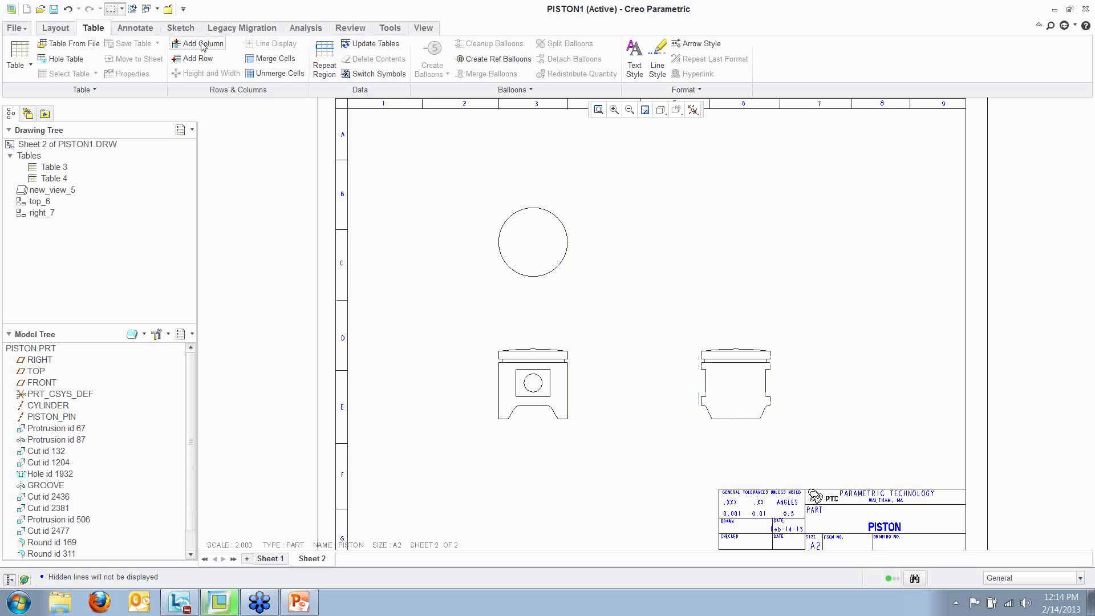
pyautogui.click(64, 32)
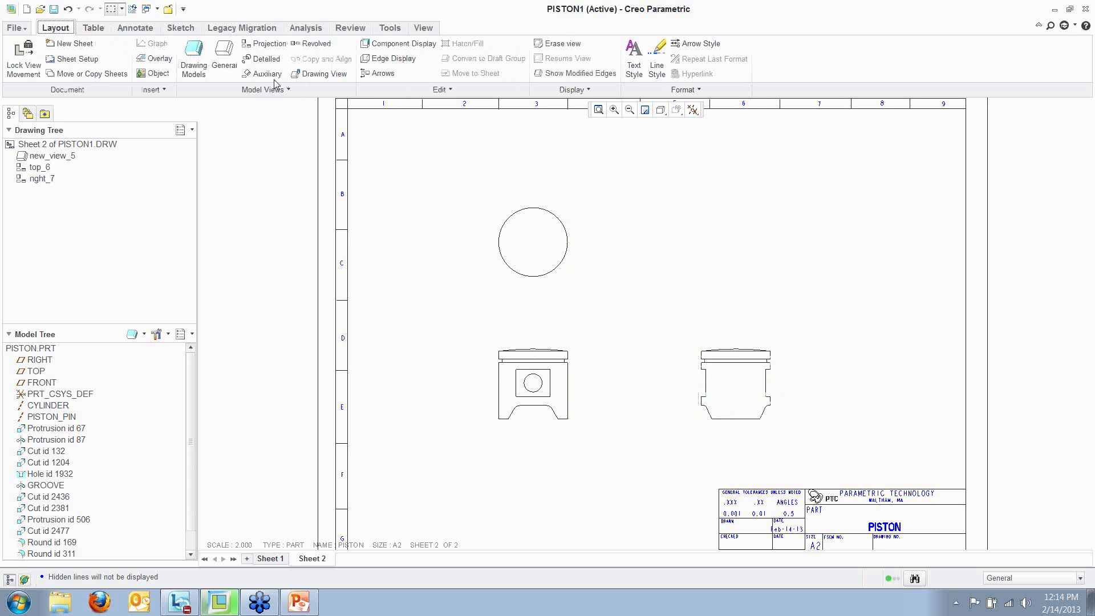
pyautogui.click(224, 57)
pyautogui.click(527, 339)
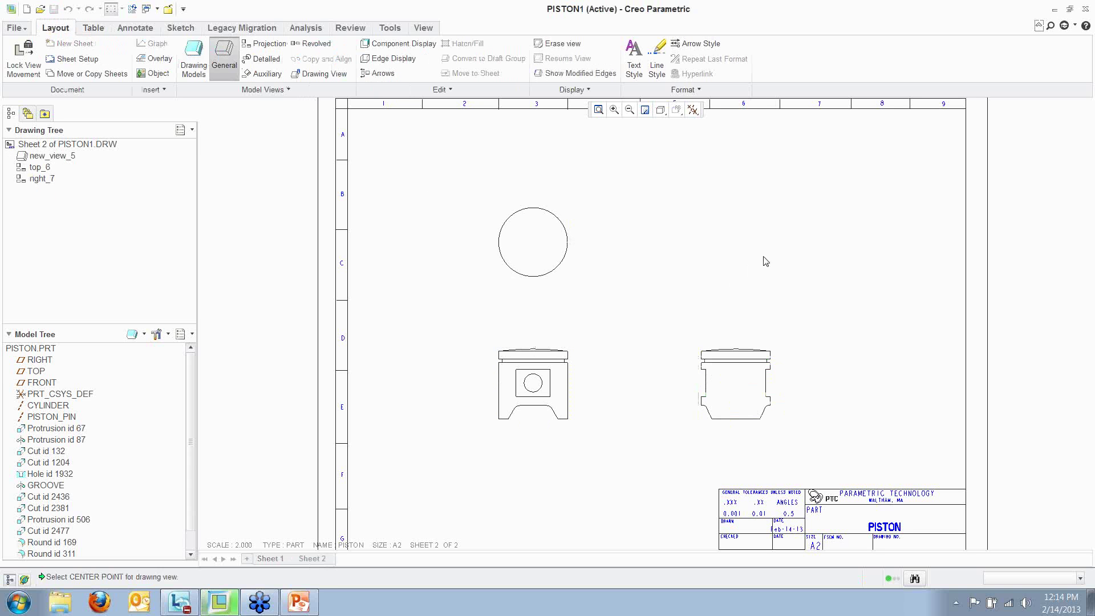
pyautogui.click(772, 239)
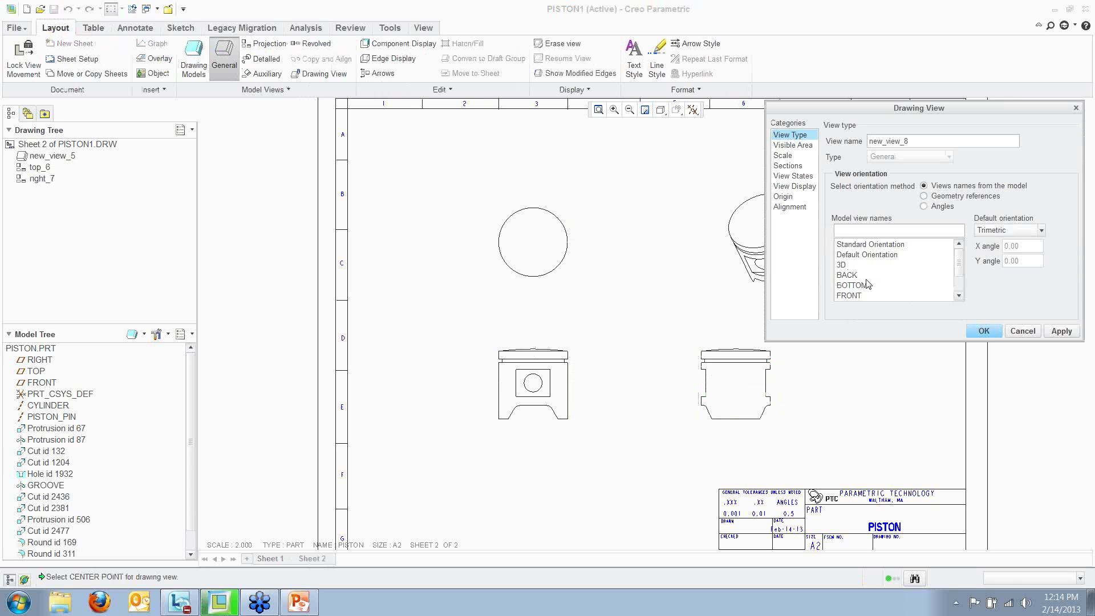
pyautogui.click(843, 264)
pyautogui.click(984, 331)
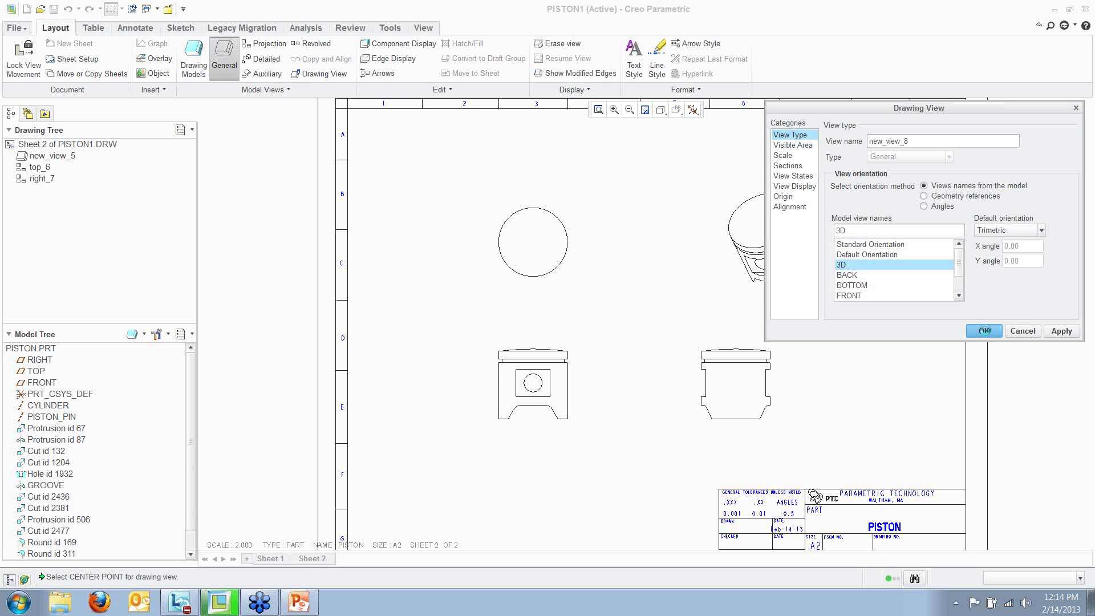
pyautogui.scroll(2, 827, 315)
pyautogui.scroll(-3, 764, 329)
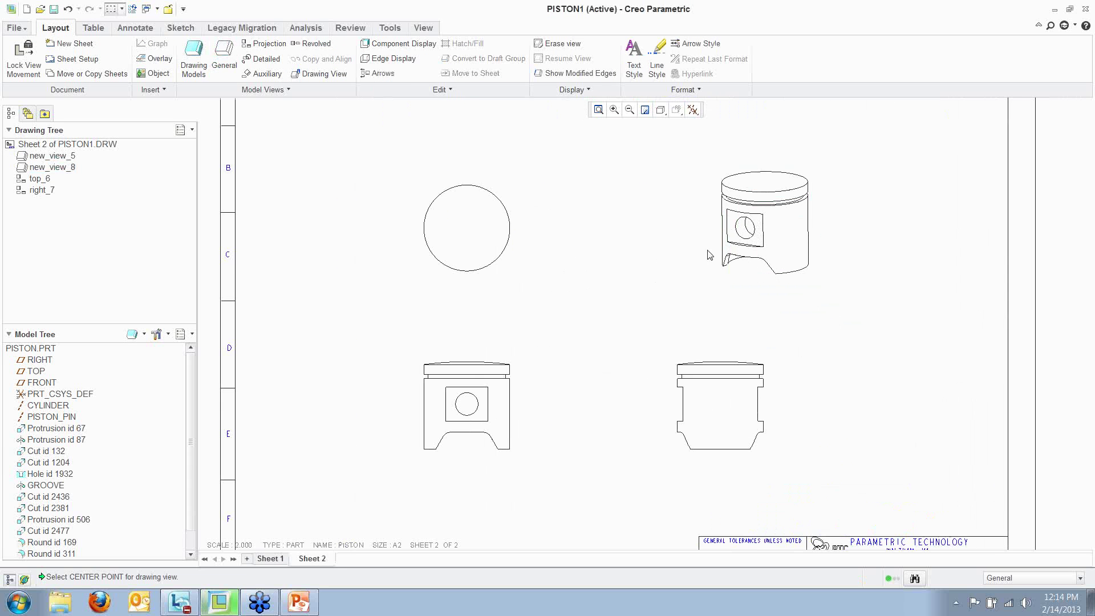
# Move the right-side view closer to the front view, and shift the front view slightly up and to its left
pyautogui.click(712, 408)
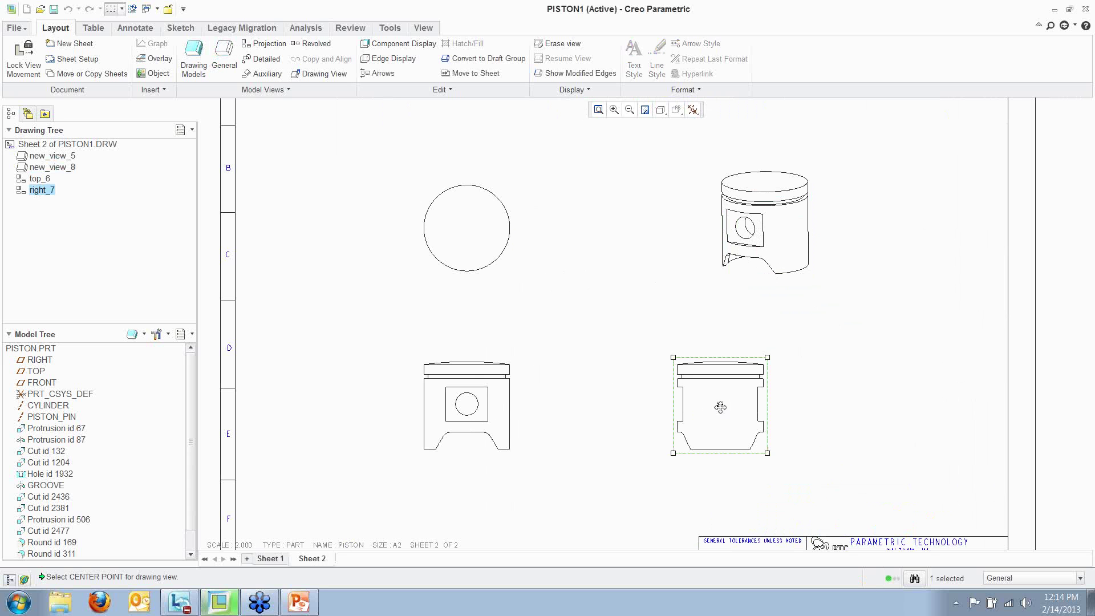
pyautogui.moveTo(719, 409)
pyautogui.mouseDown()
pyautogui.moveTo(777, 403)
pyautogui.moveTo(574, 406)
pyautogui.moveTo(755, 406)
pyautogui.moveTo(684, 410)
pyautogui.moveTo(674, 247)
pyautogui.moveTo(691, 435)
pyautogui.moveTo(583, 437)
pyautogui.moveTo(821, 434)
pyautogui.moveTo(644, 430)
pyautogui.mouseUp()
pyautogui.click(454, 410)
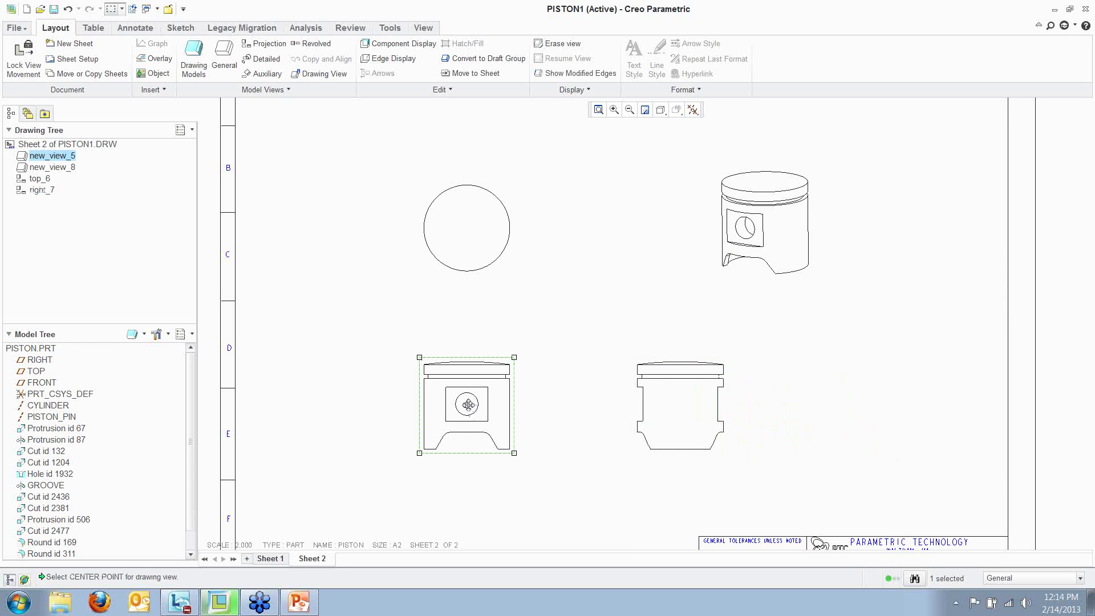
pyautogui.moveTo(454, 409)
pyautogui.mouseDown()
pyautogui.moveTo(398, 356)
pyautogui.moveTo(362, 386)
pyautogui.moveTo(417, 421)
pyautogui.moveTo(453, 417)
pyautogui.moveTo(428, 379)
pyautogui.moveTo(403, 398)
pyautogui.moveTo(450, 406)
pyautogui.mouseUp()
pyautogui.click(555, 372)
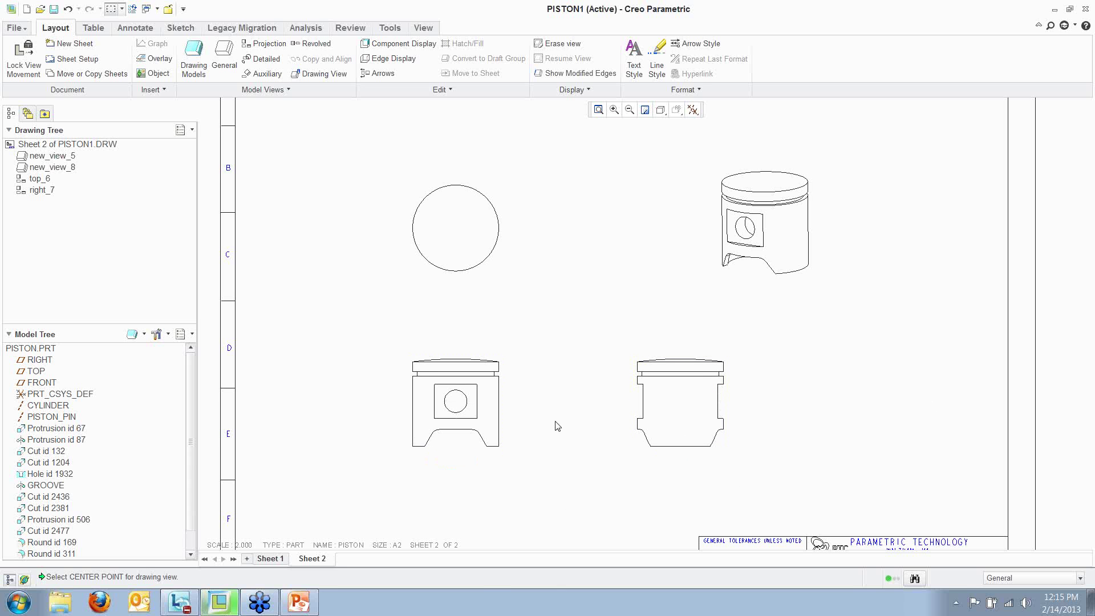
# Convert the right-side projection view to a general view, and move it slightly upward out of line with the front view
pyautogui.click(642, 448)
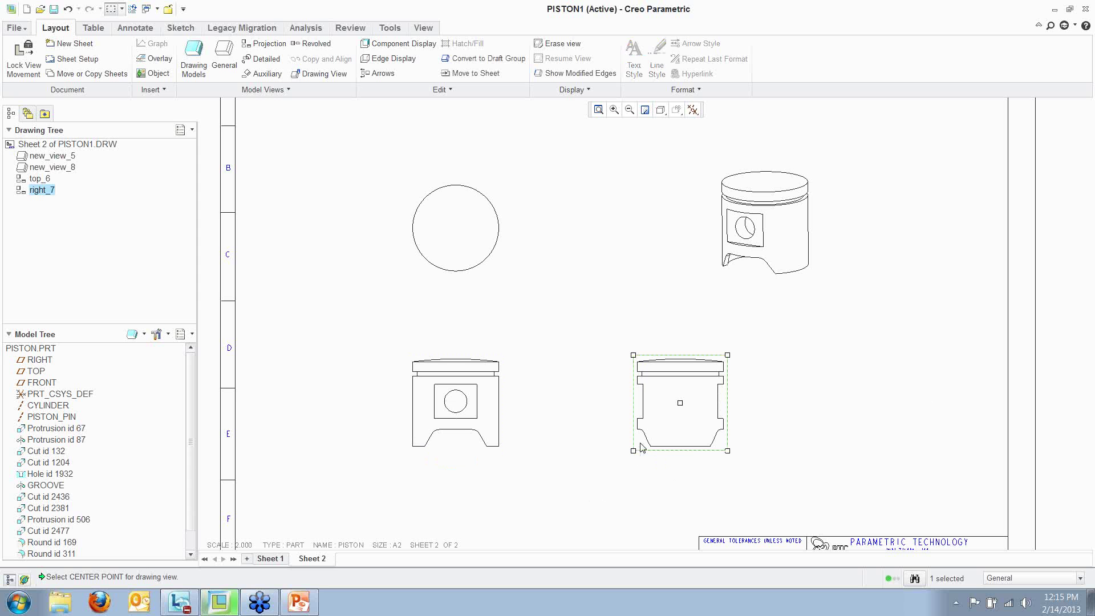
pyautogui.rightClick(641, 447)
pyautogui.click(659, 548)
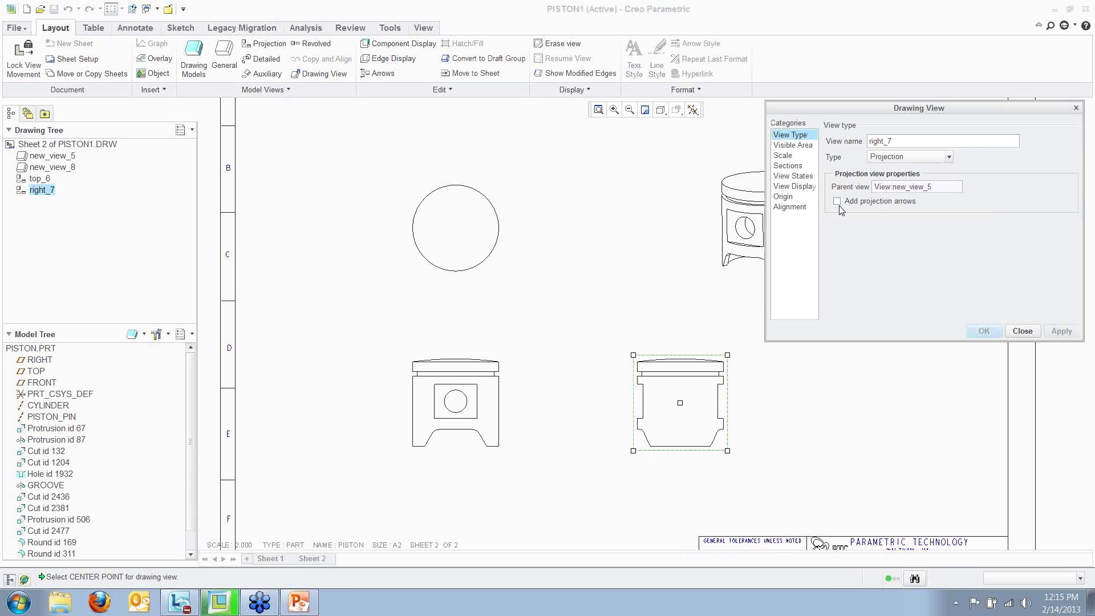
pyautogui.click(949, 158)
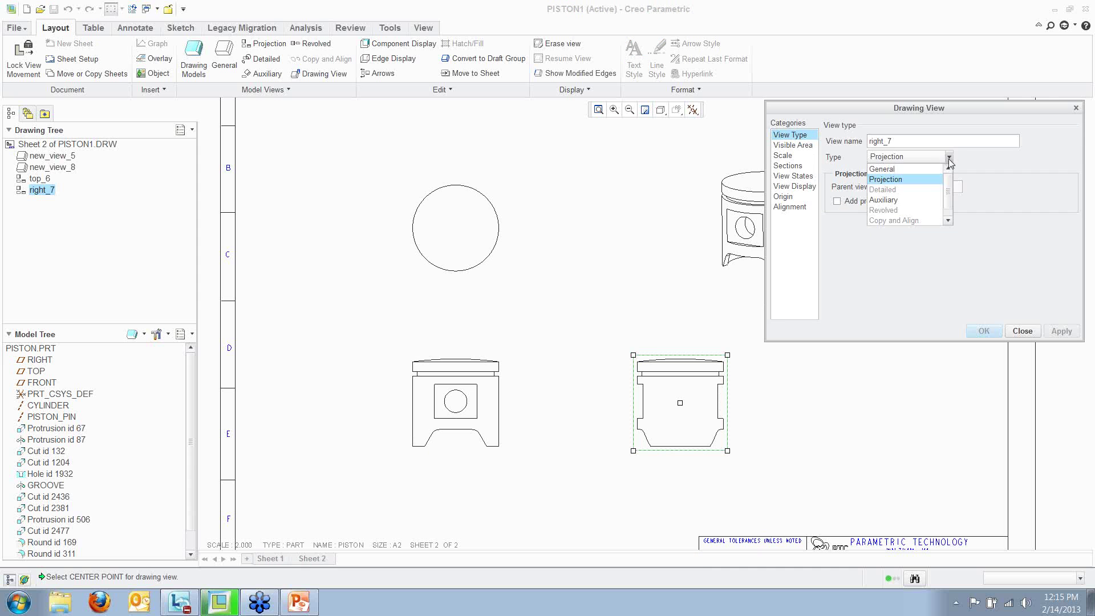
pyautogui.click(911, 170)
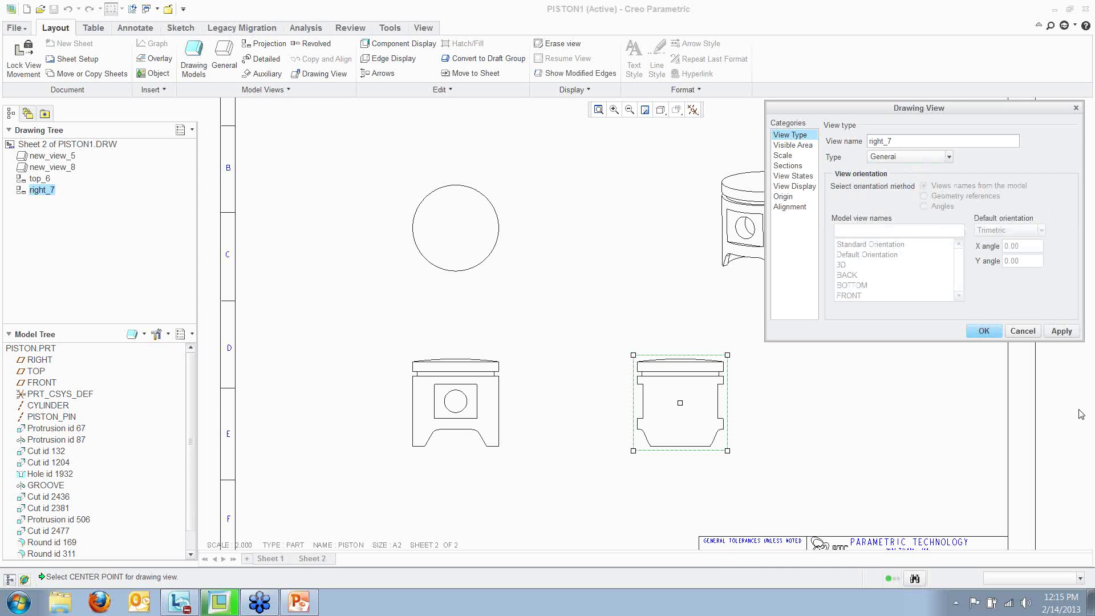
pyautogui.click(1062, 334)
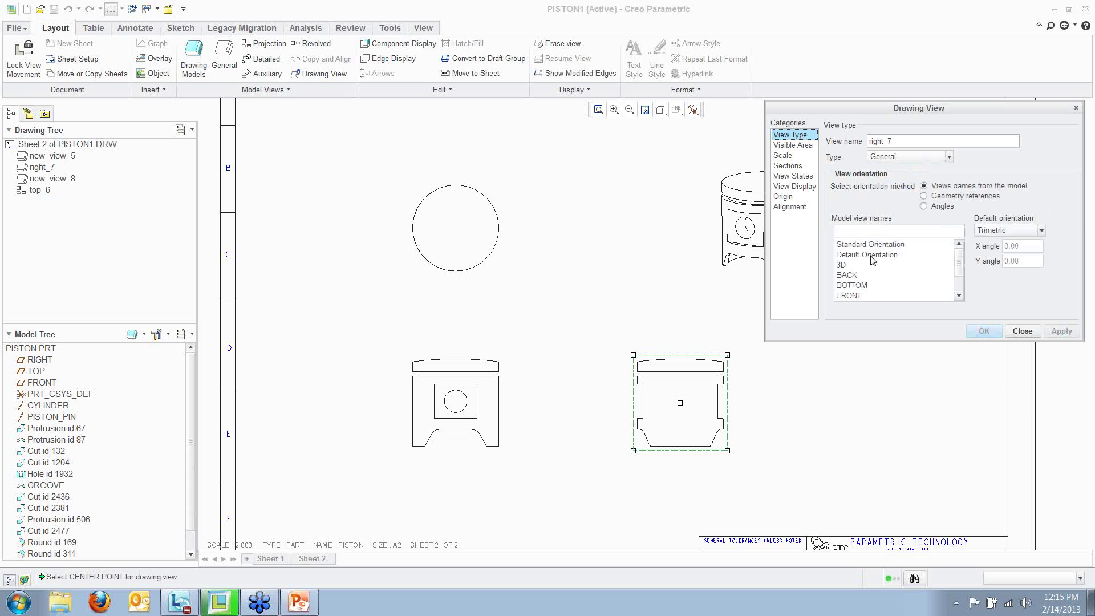
pyautogui.click(1022, 332)
pyautogui.click(677, 401)
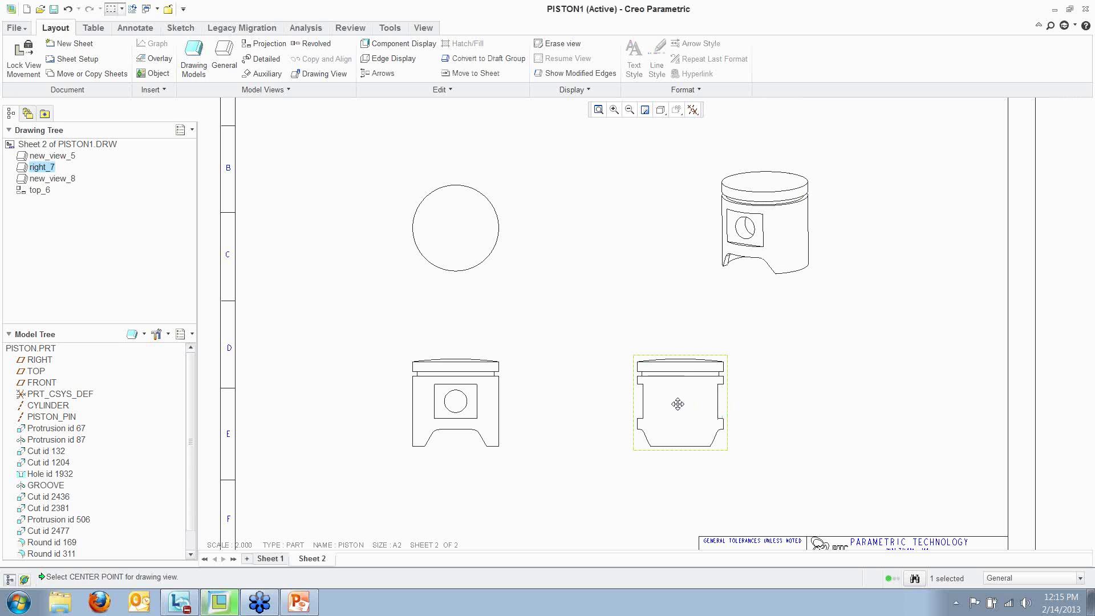
pyautogui.moveTo(683, 390); pyautogui.dragTo(694, 369)
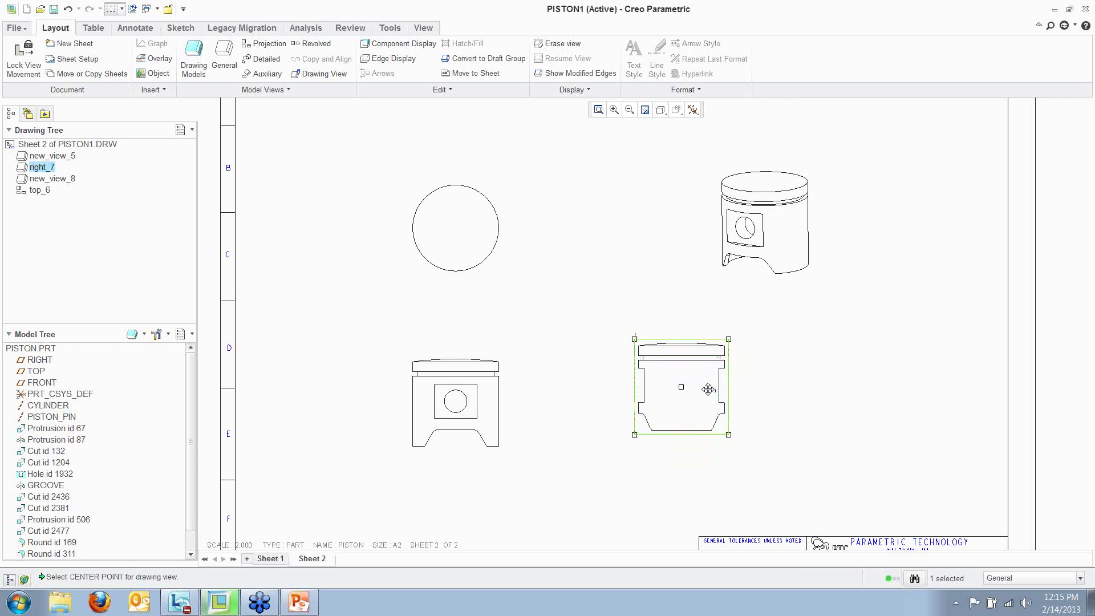
# Convert the right-side view back to a projection view, with the front view as its parent
pyautogui.rightClick(708, 390)
pyautogui.click(751, 537)
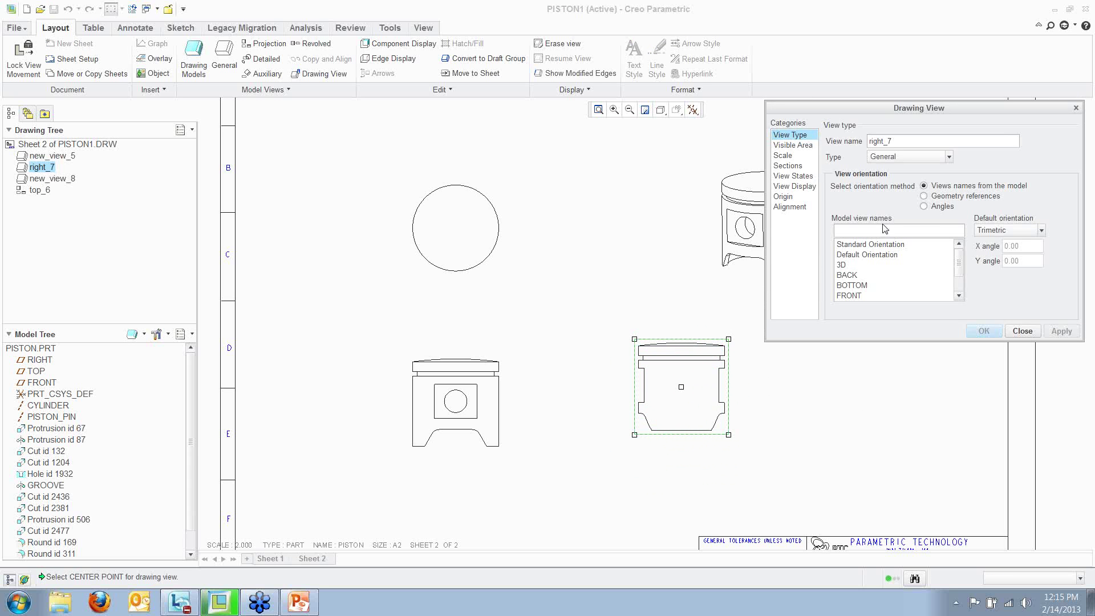
pyautogui.click(881, 156)
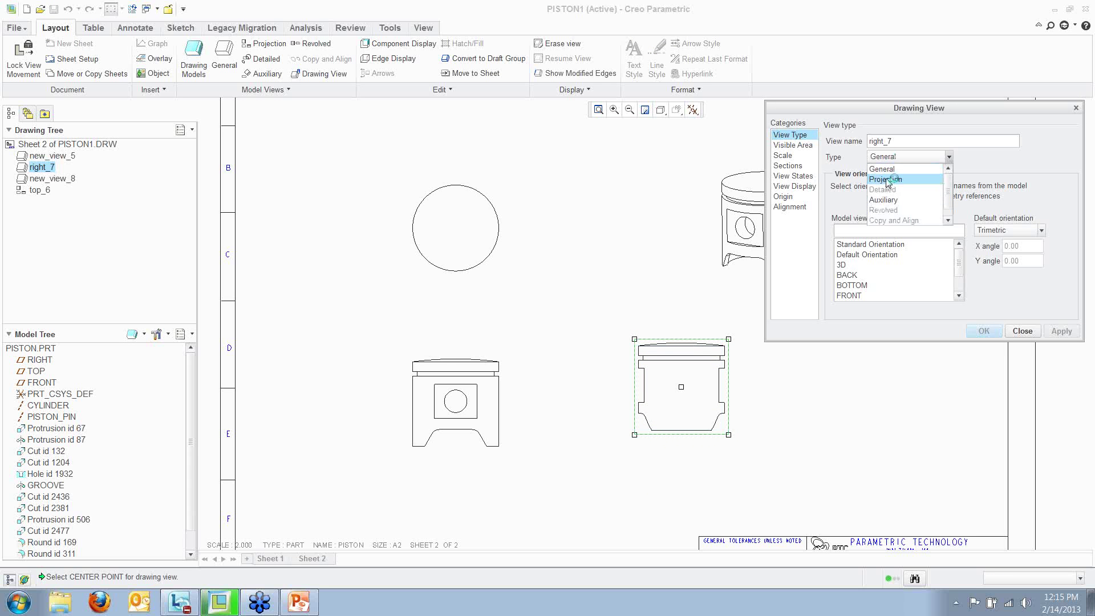
pyautogui.click(888, 180)
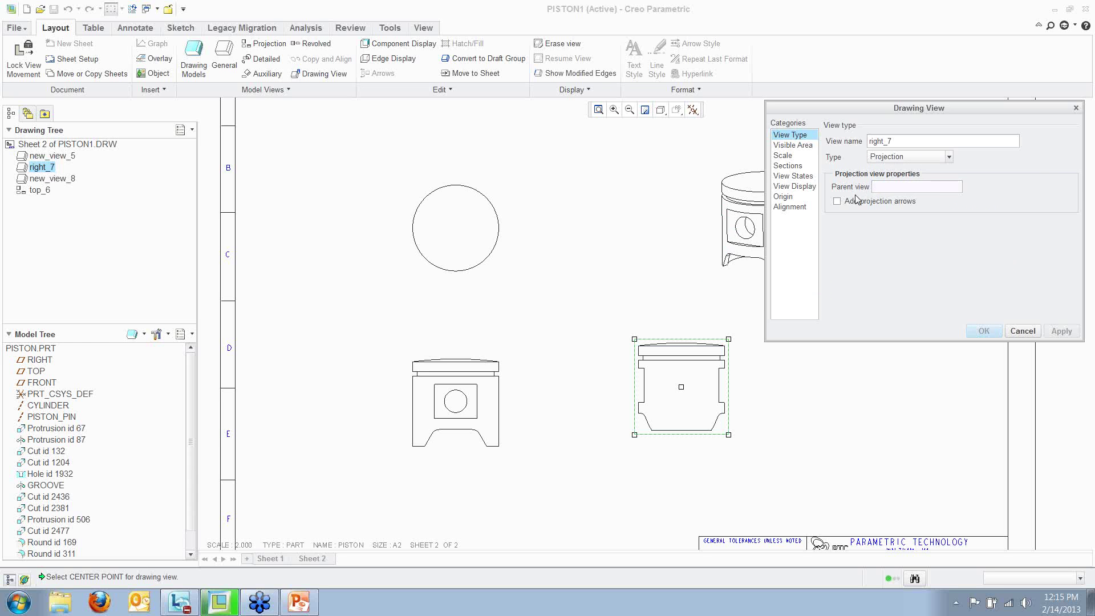
pyautogui.click(882, 189)
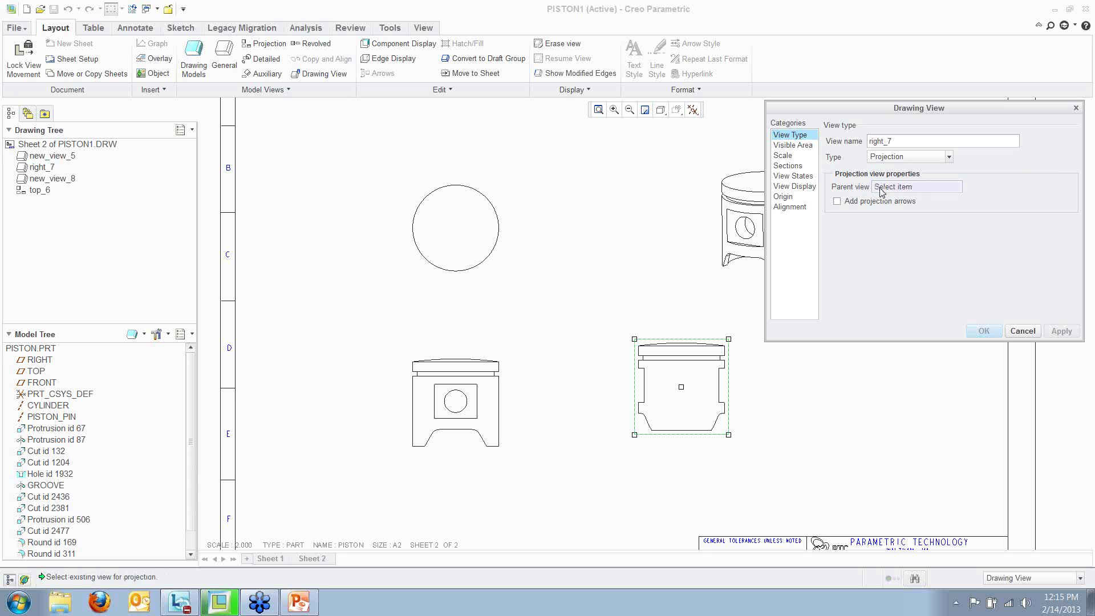
pyautogui.click(498, 401)
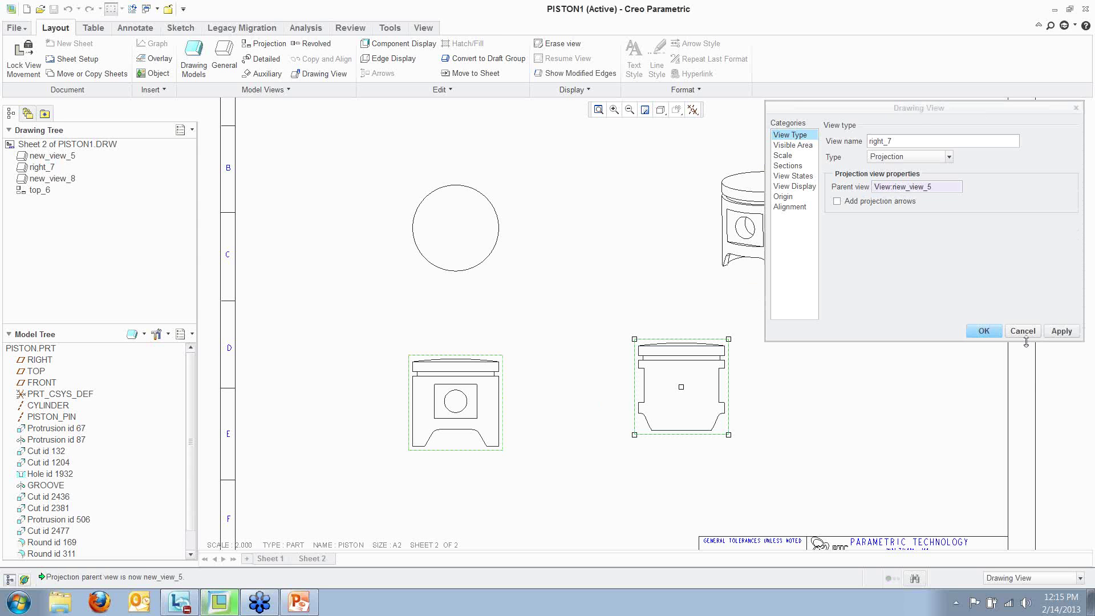
pyautogui.click(983, 331)
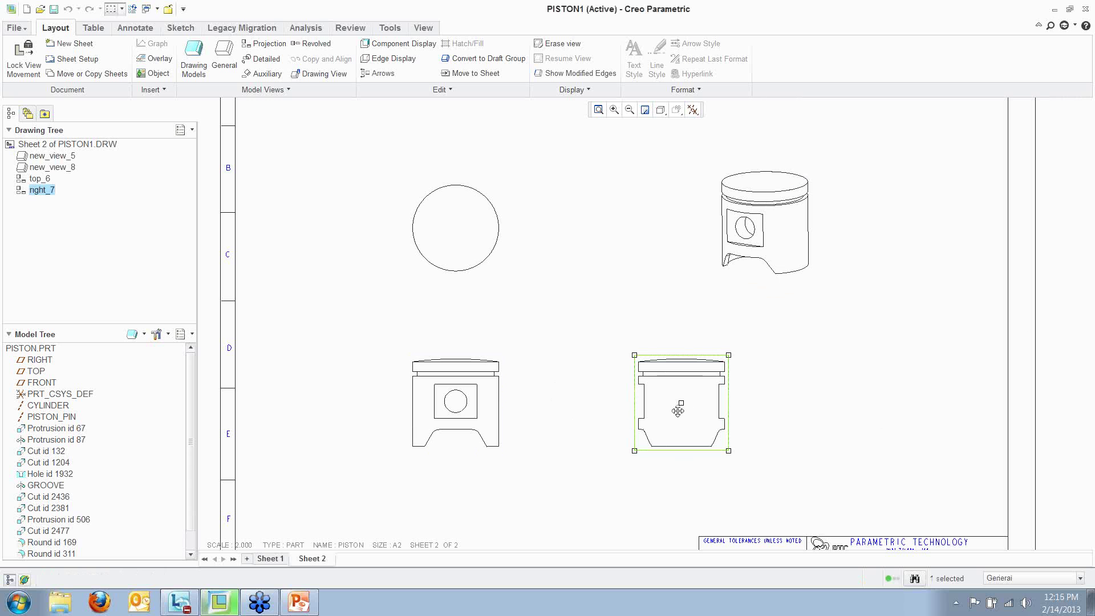
# Nudge the front piston view slightly upward and to its left, moving its projected views along with it
pyautogui.click(453, 401)
pyautogui.moveTo(452, 401); pyautogui.dragTo(450, 395)
pyautogui.click(345, 354)
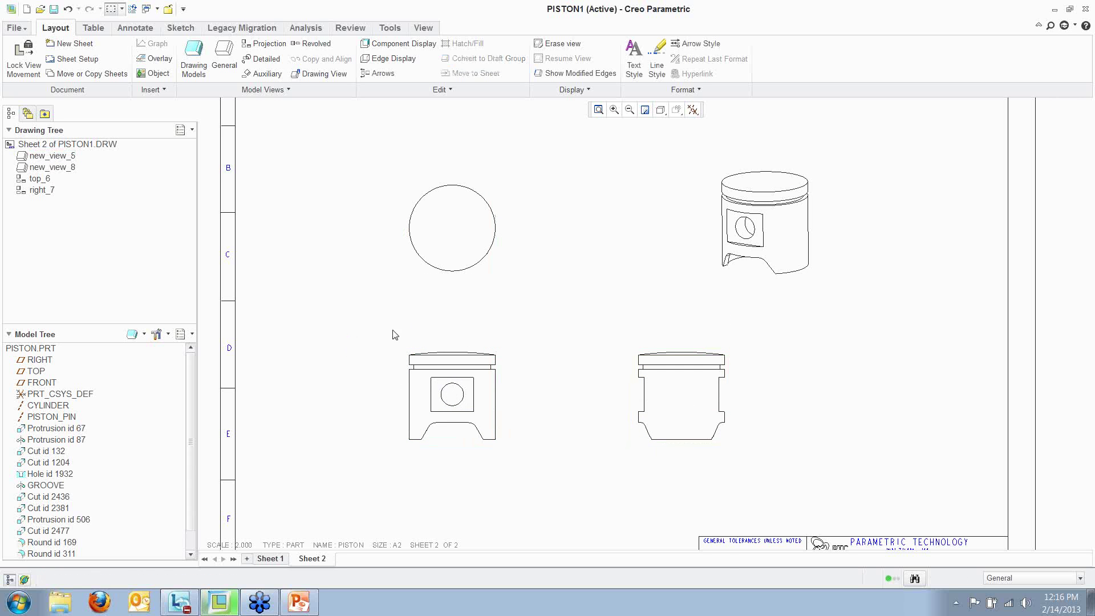
# Show the right-side view as a full 2D cross-section using the saved section A
pyautogui.scroll(1, 379, 311)
pyautogui.scroll(-2, 520, 333)
pyautogui.scroll(1, 529, 336)
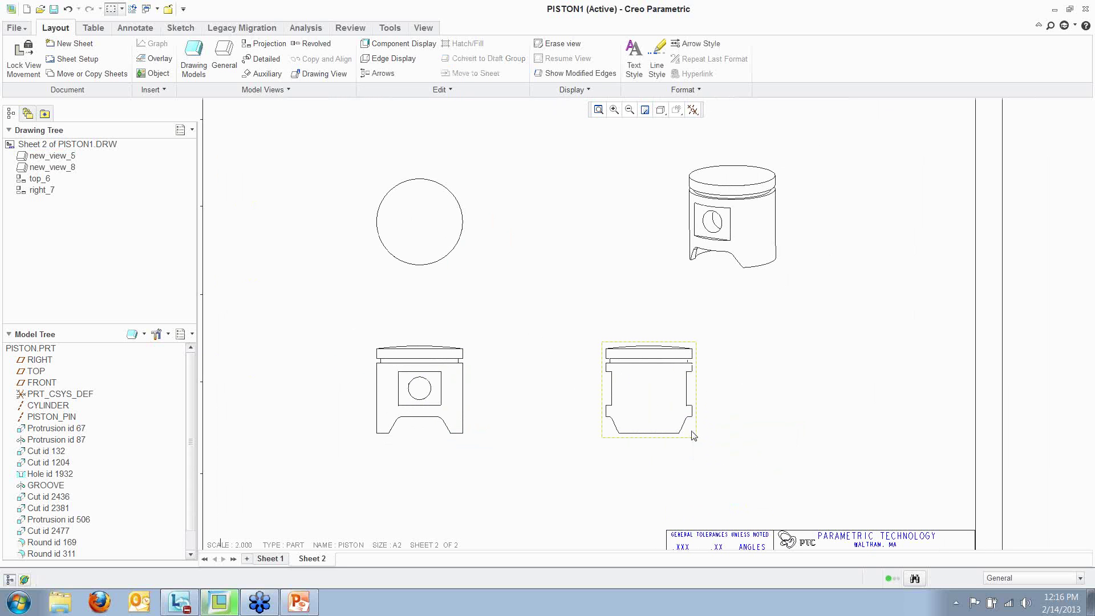
pyautogui.click(720, 441)
pyautogui.rightClick(730, 435)
pyautogui.click(725, 419)
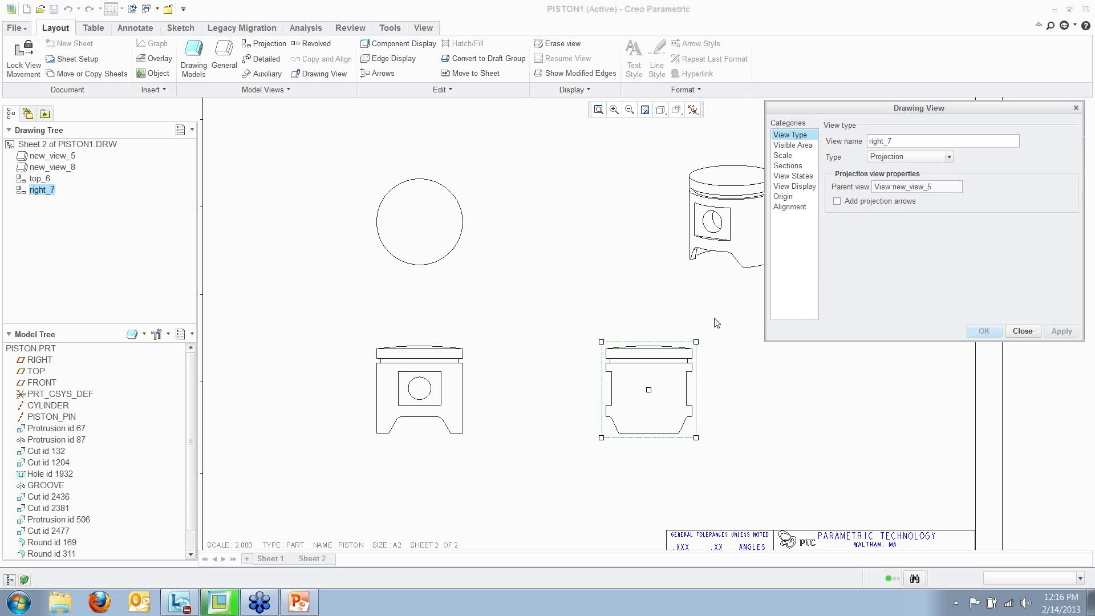
pyautogui.click(788, 166)
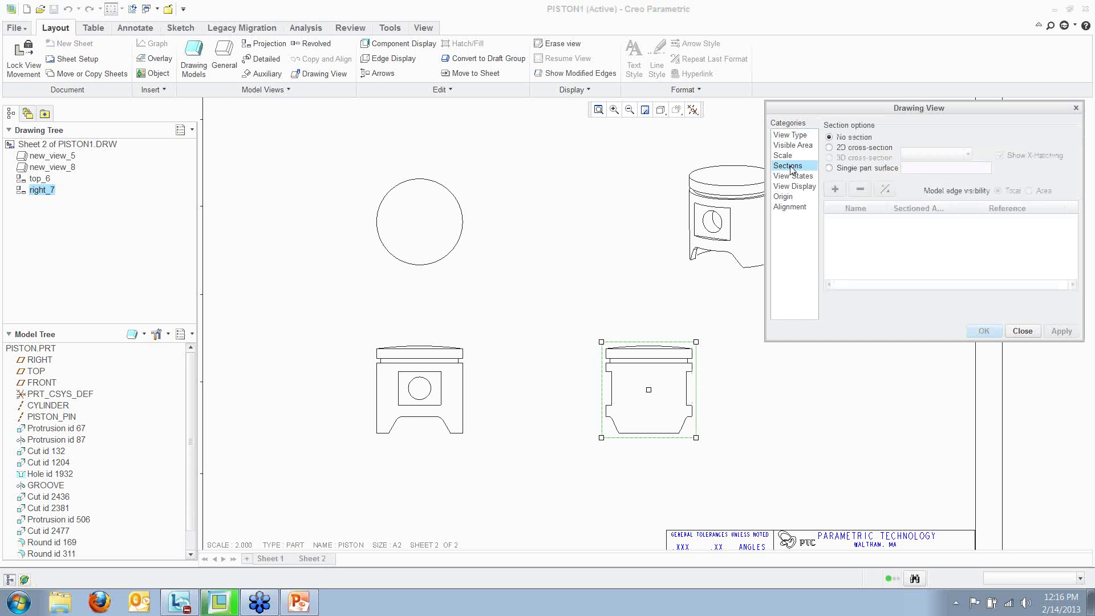
pyautogui.click(829, 148)
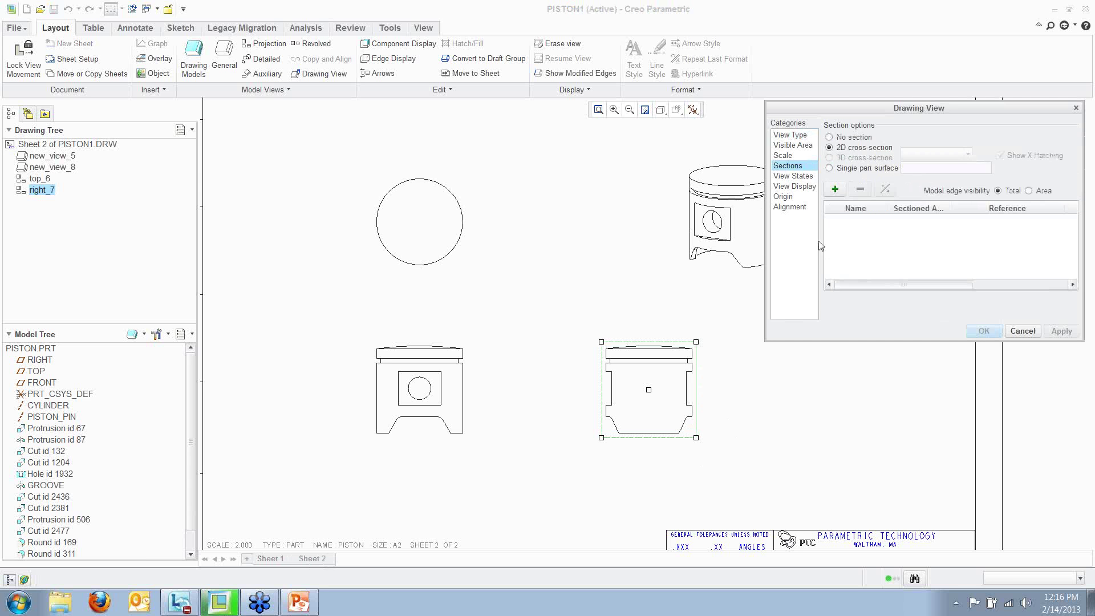
pyautogui.click(836, 189)
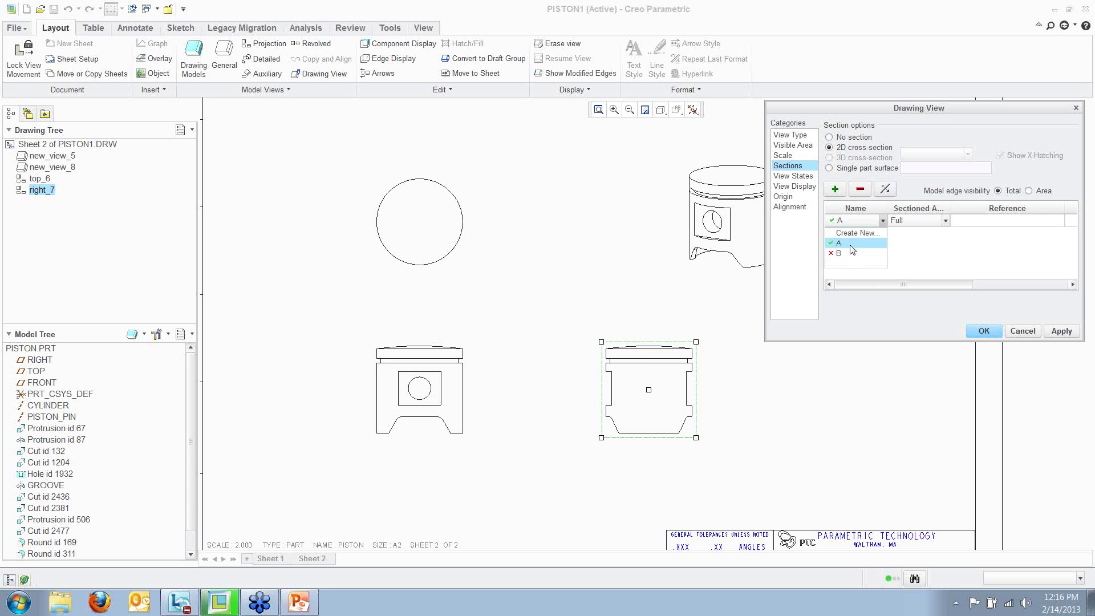
pyautogui.click(850, 245)
pyautogui.click(1060, 332)
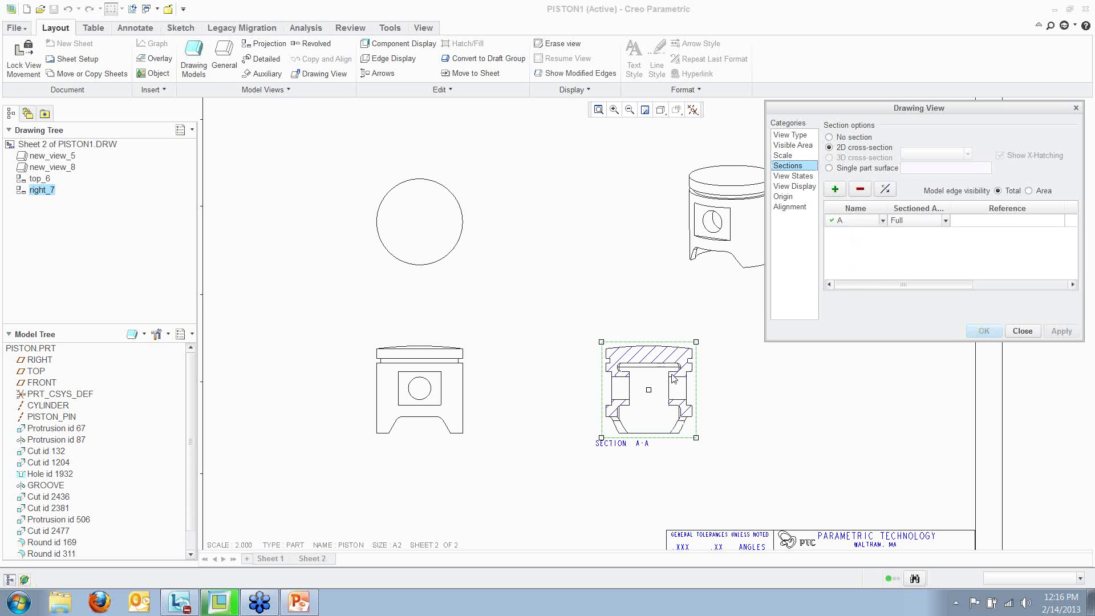
# Try section B as the right-side view's full cross-section, and switch back to section A
pyautogui.click(882, 221)
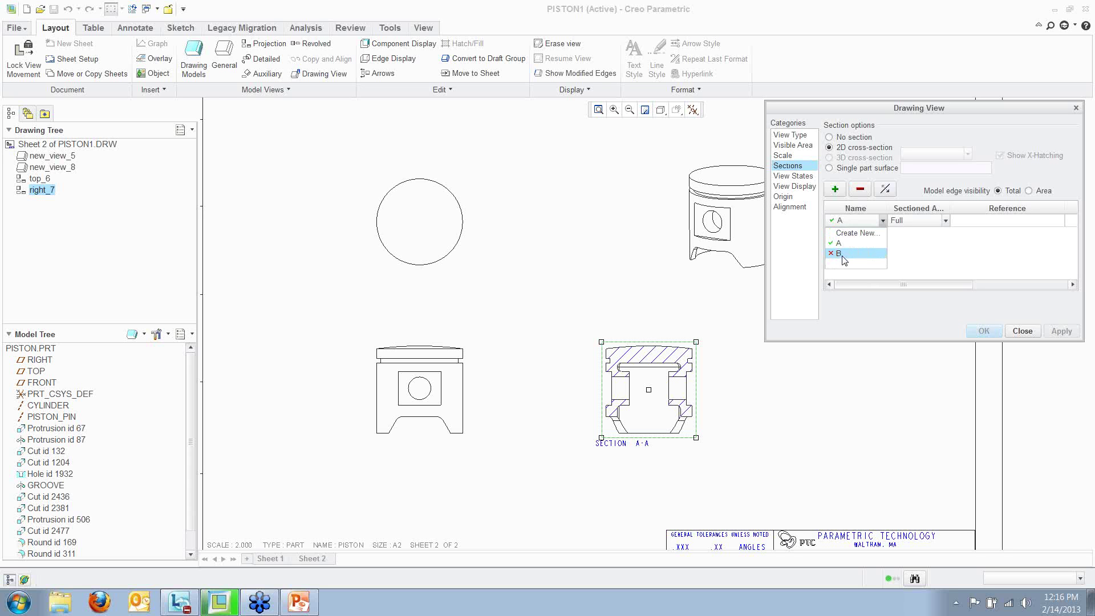
pyautogui.click(844, 254)
pyautogui.click(1060, 333)
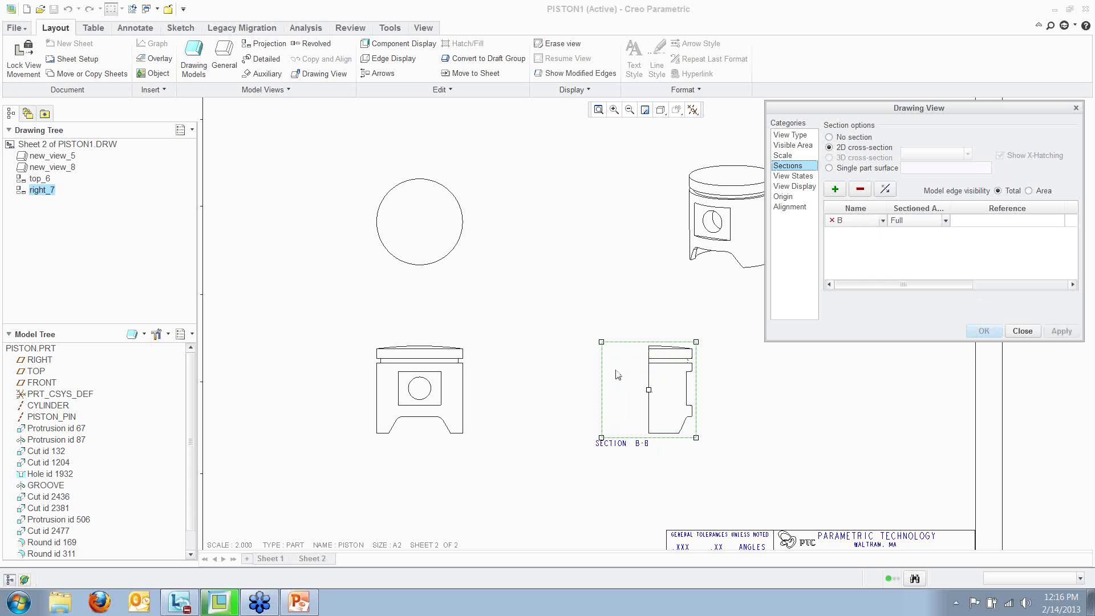
pyautogui.click(883, 220)
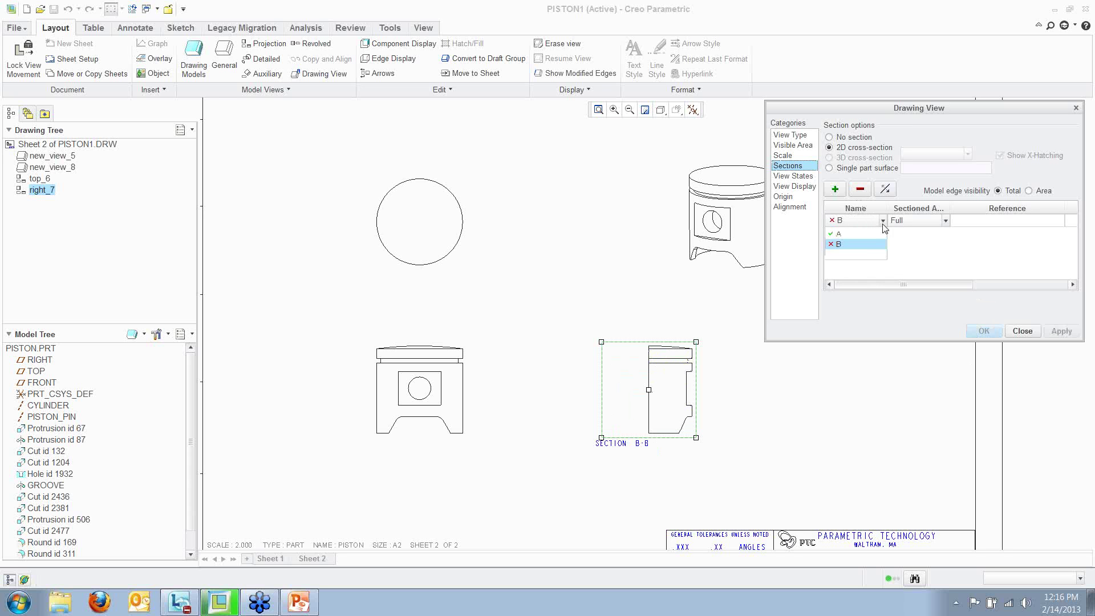
pyautogui.click(842, 242)
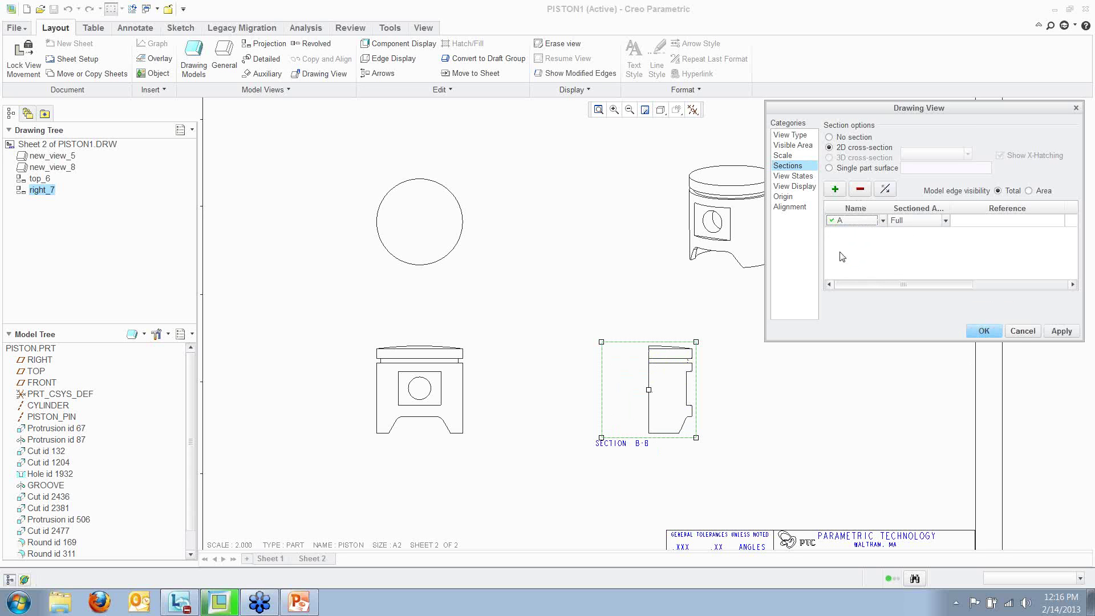
pyautogui.click(1061, 331)
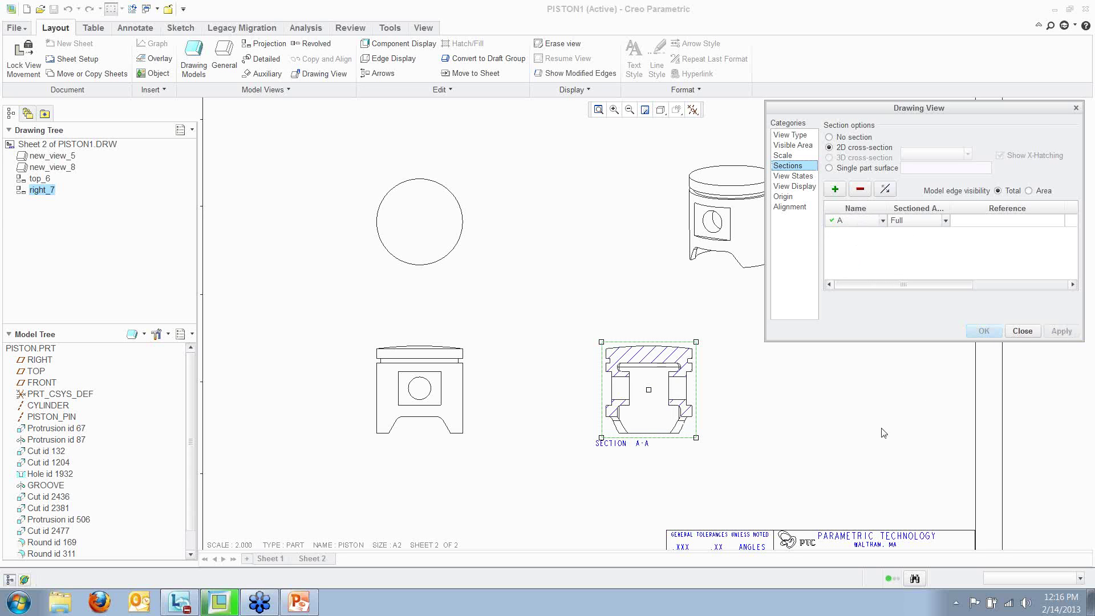
# Add cutting-plane arrows for section A to the top view through the right-side view's section settings
pyautogui.scroll(1, 540, 341)
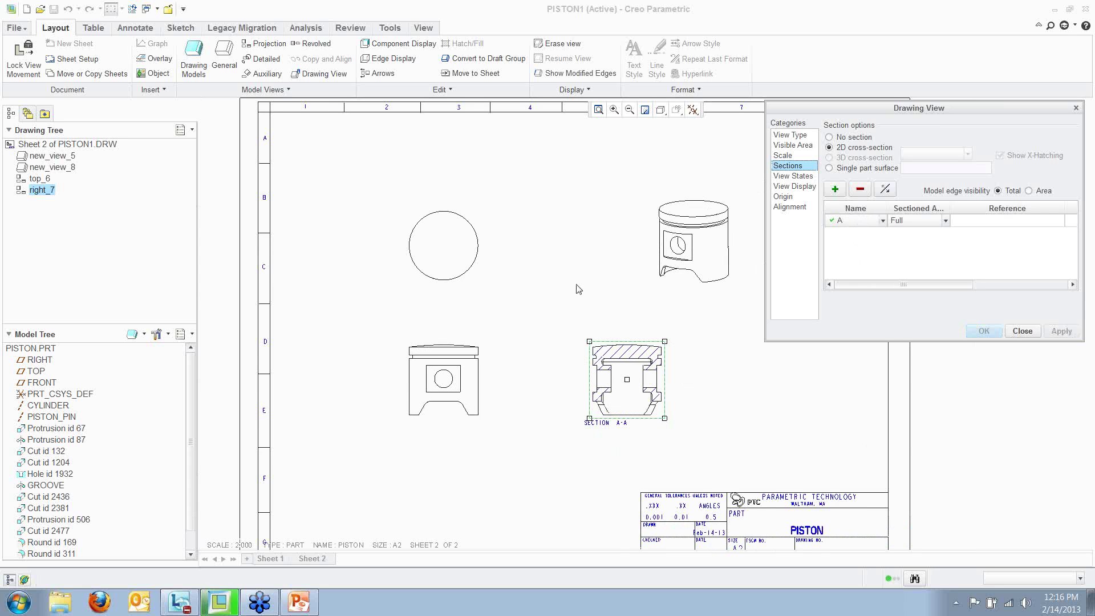
pyautogui.moveTo(575, 284); pyautogui.dragTo(501, 267, button='middle')
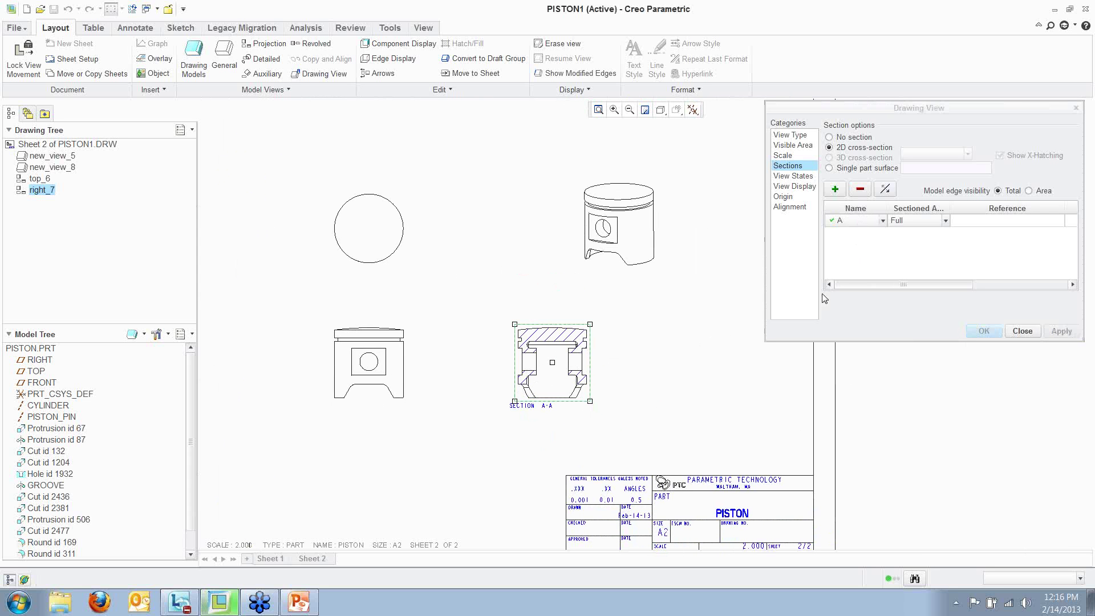
pyautogui.moveTo(860, 286)
pyautogui.mouseDown()
pyautogui.moveTo(935, 285)
pyautogui.moveTo(844, 283)
pyautogui.mouseUp()
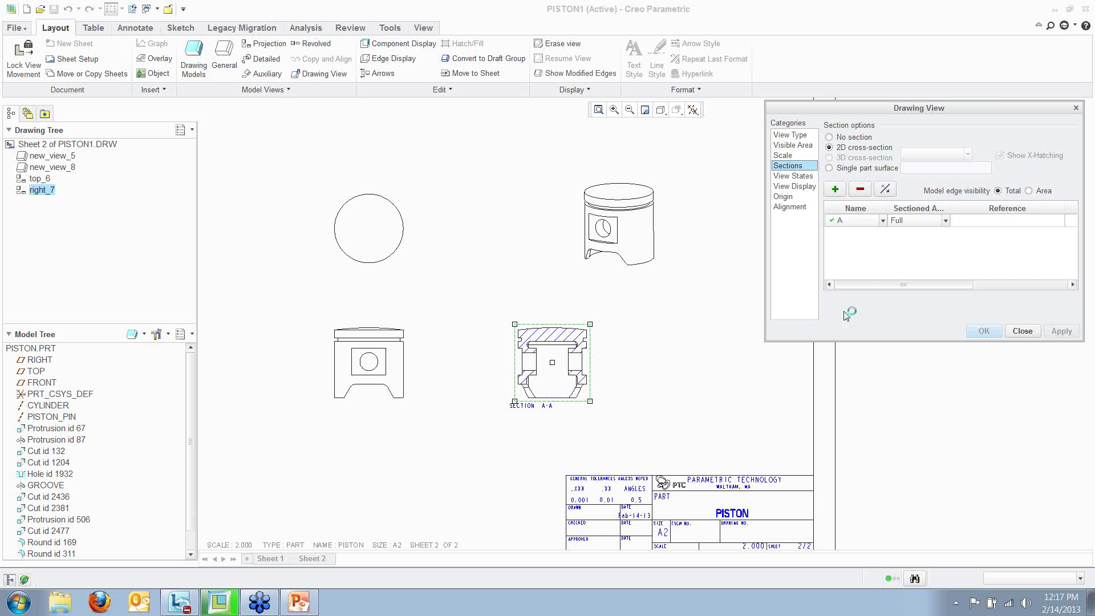
pyautogui.moveTo(855, 284); pyautogui.dragTo(985, 283)
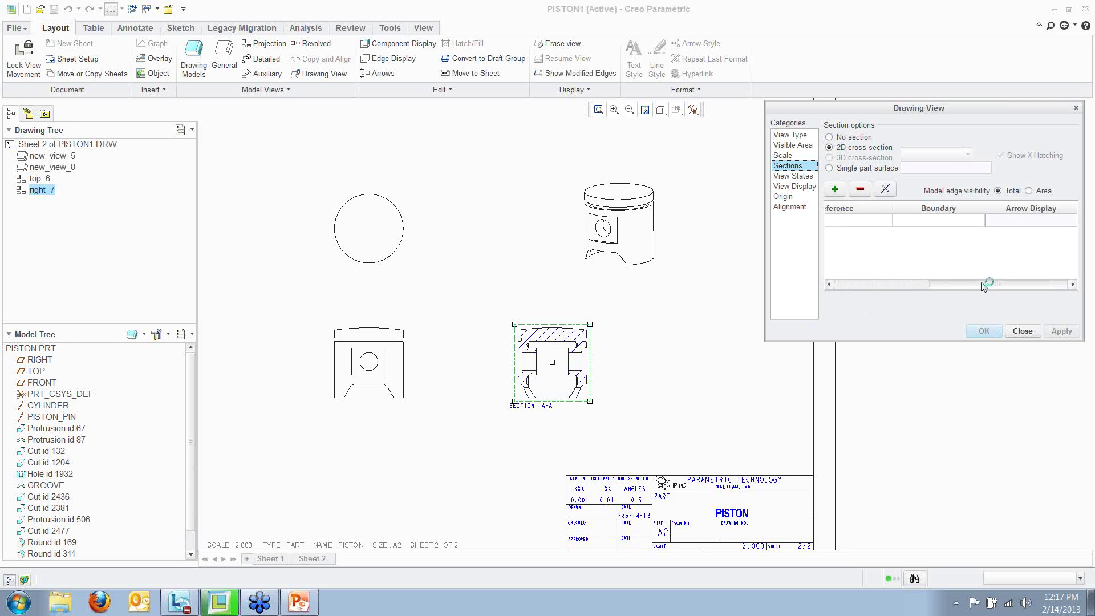
pyautogui.click(1033, 221)
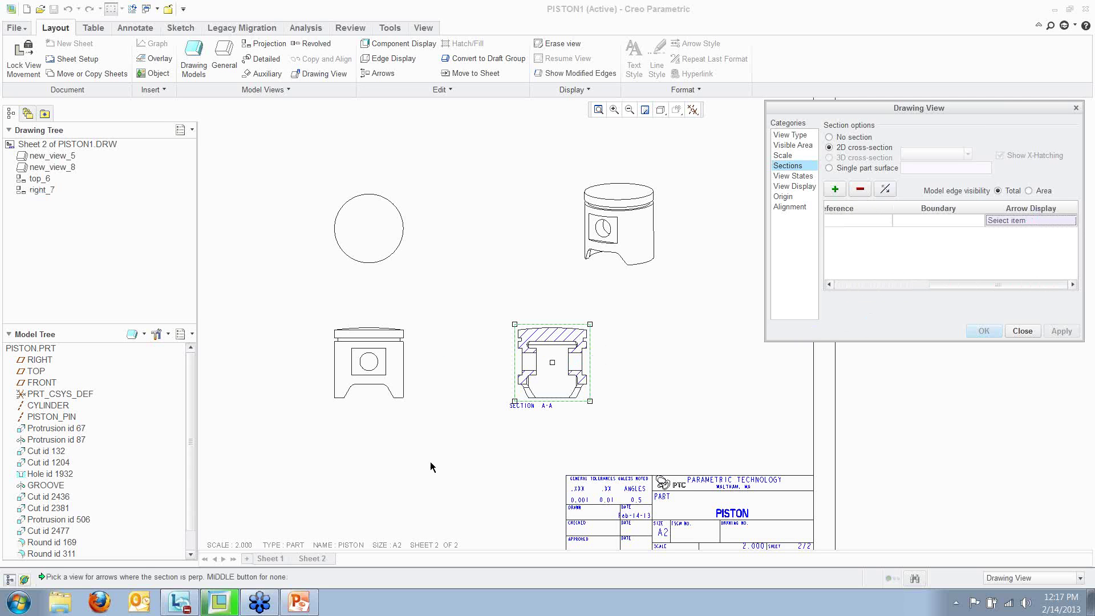
pyautogui.click(371, 240)
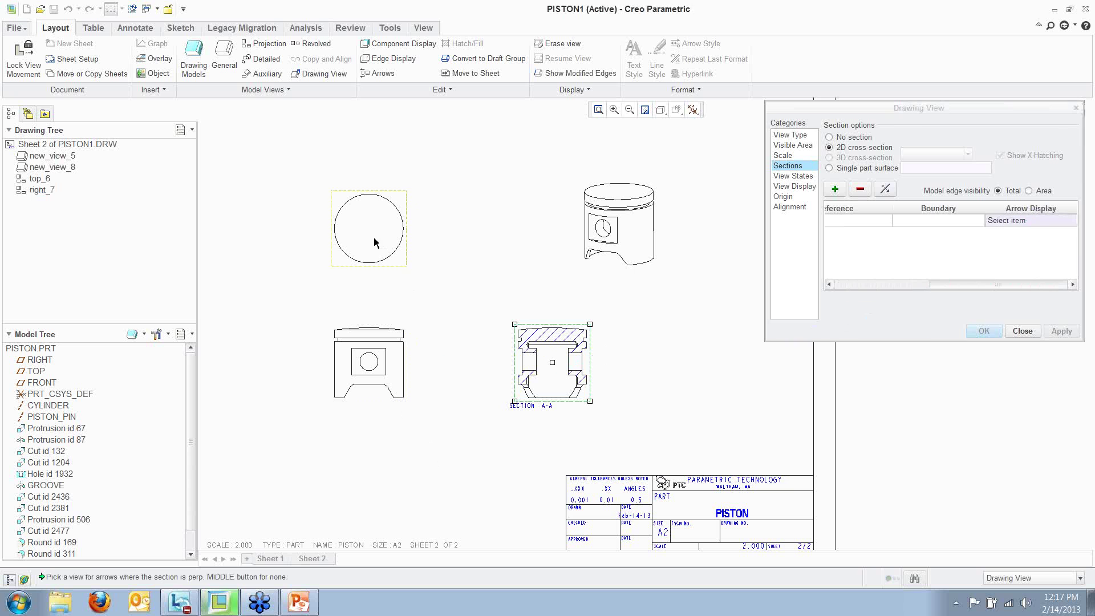
pyautogui.click(1060, 331)
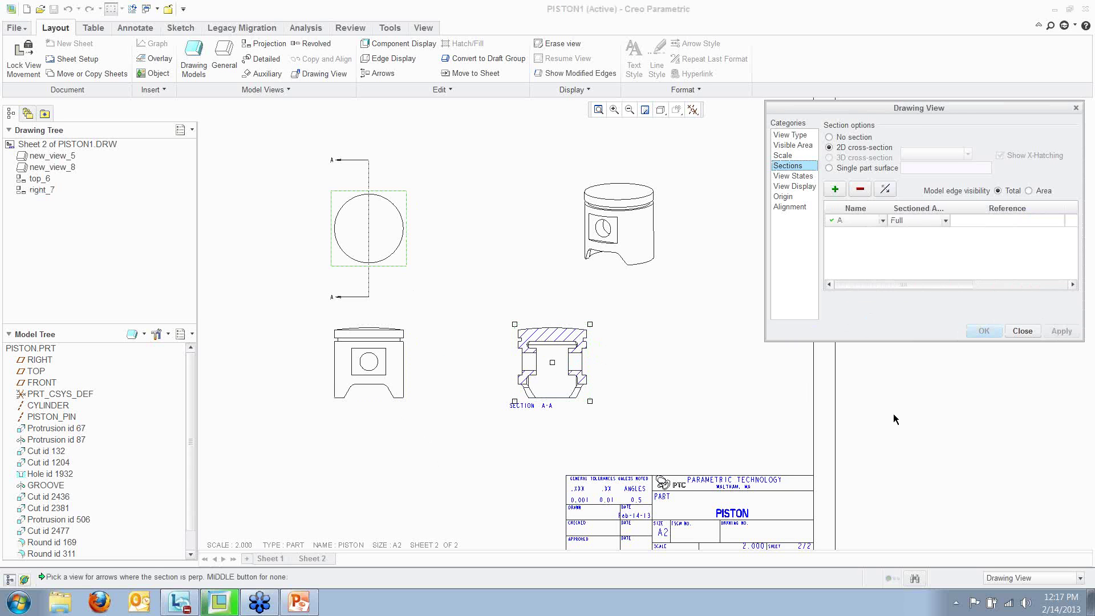
# Remove the section A arrows from the top view by clearing the arrow display reference in the right-side view's section settings
pyautogui.moveTo(924, 287); pyautogui.dragTo(1021, 287)
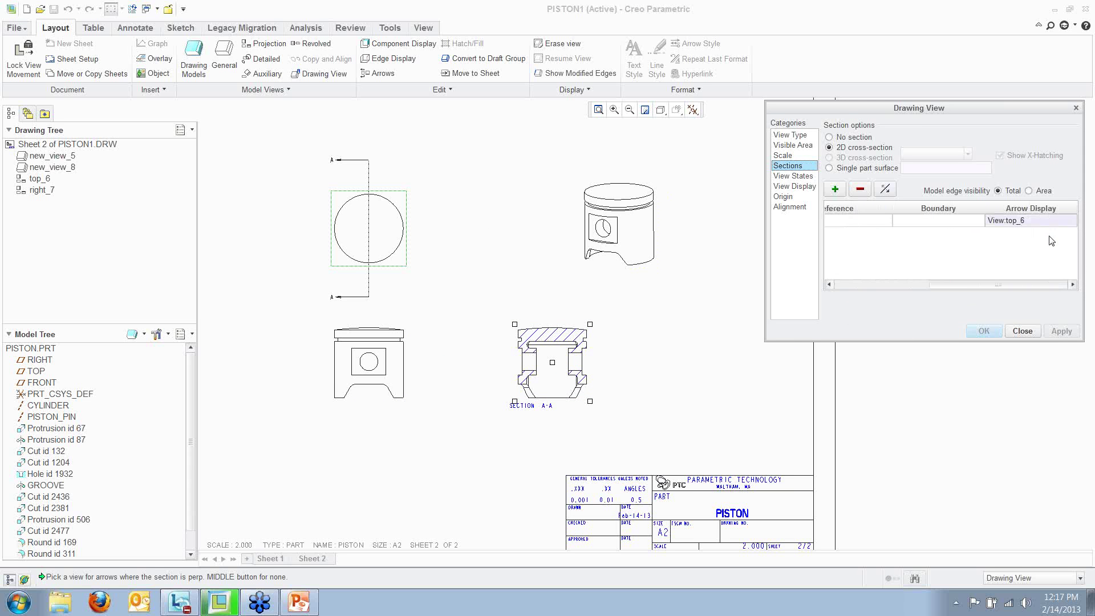
pyautogui.click(1029, 220)
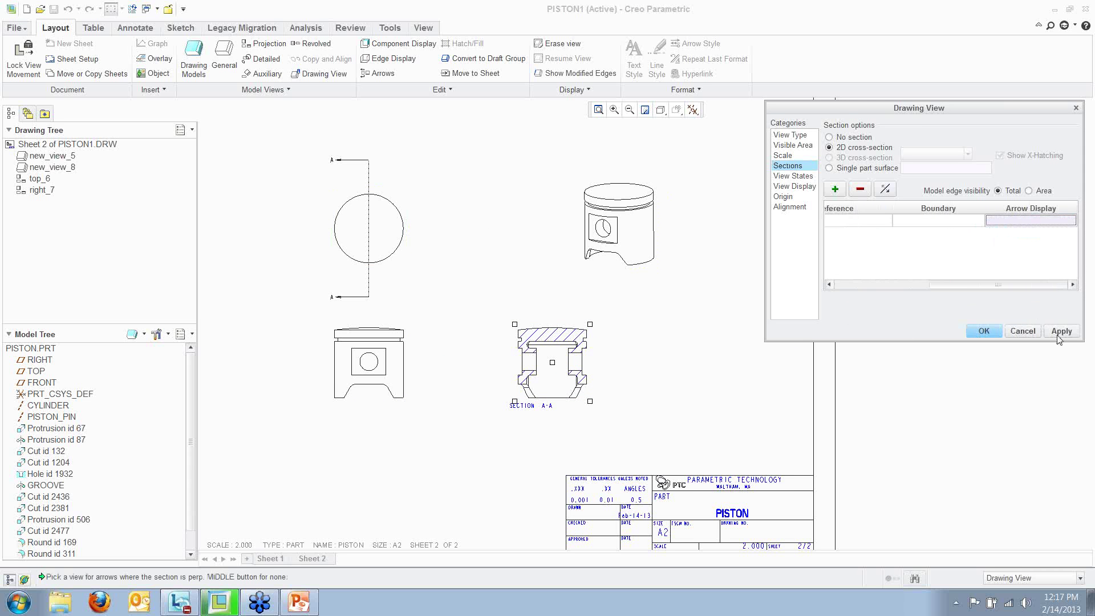
pyautogui.click(1060, 331)
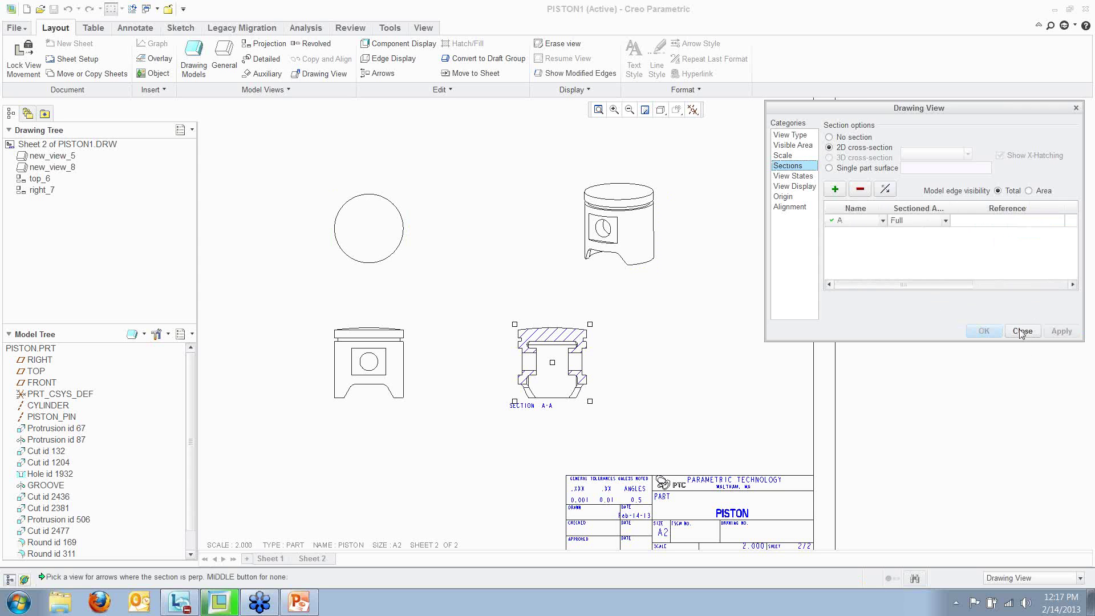
pyautogui.click(1020, 332)
pyautogui.click(707, 404)
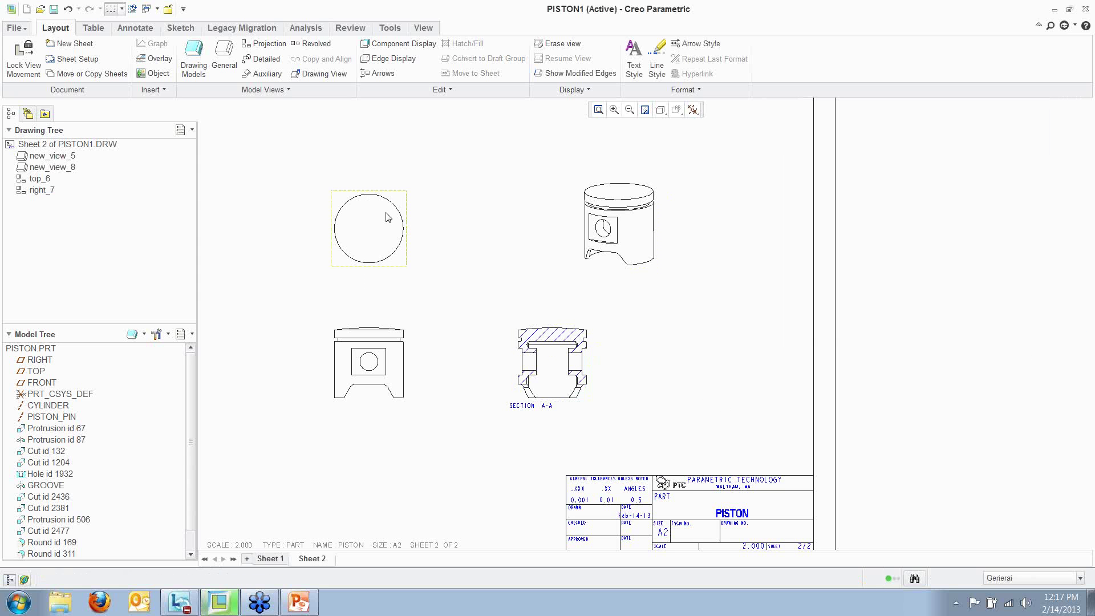
# Add the section A cutting-plane arrows of the sectioned right-side view to the front view
pyautogui.click(387, 366)
pyautogui.rightClick(387, 365)
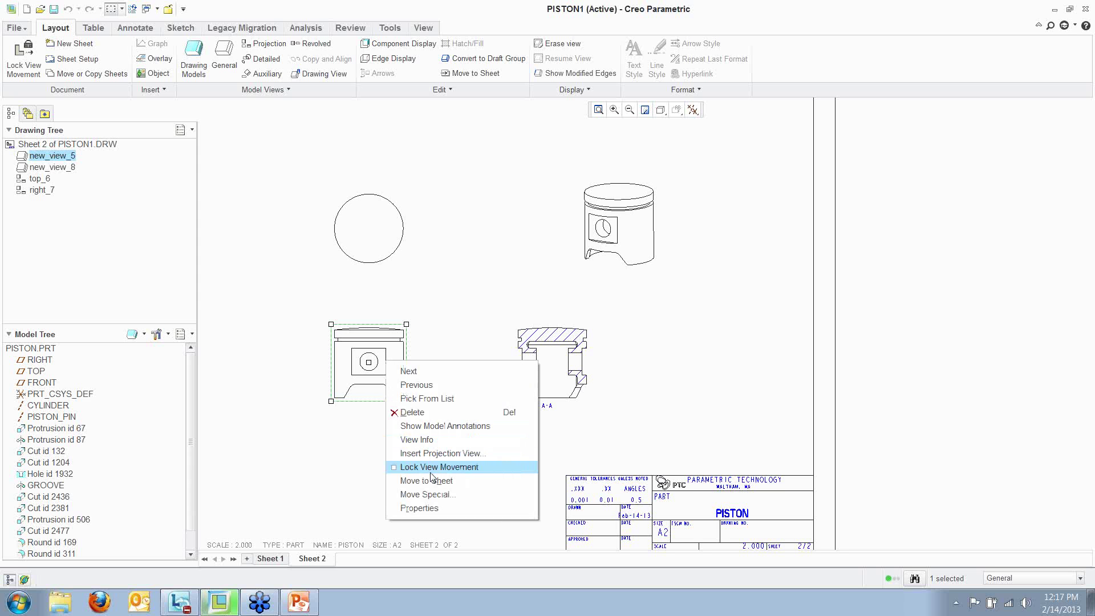
pyautogui.press('Escape')
pyautogui.click(526, 369)
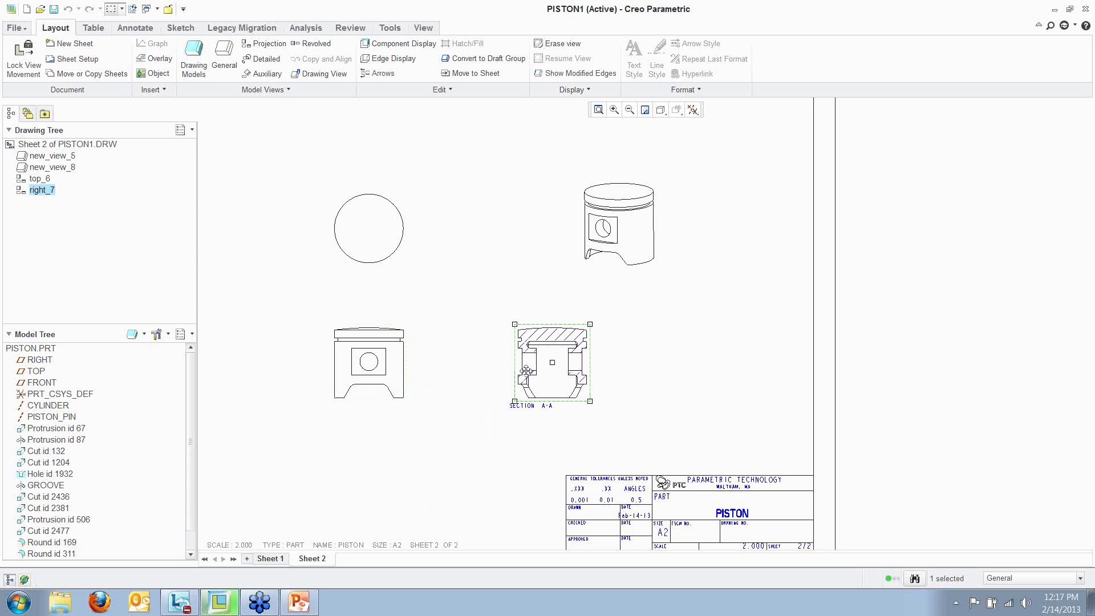
pyautogui.rightClick(485, 353)
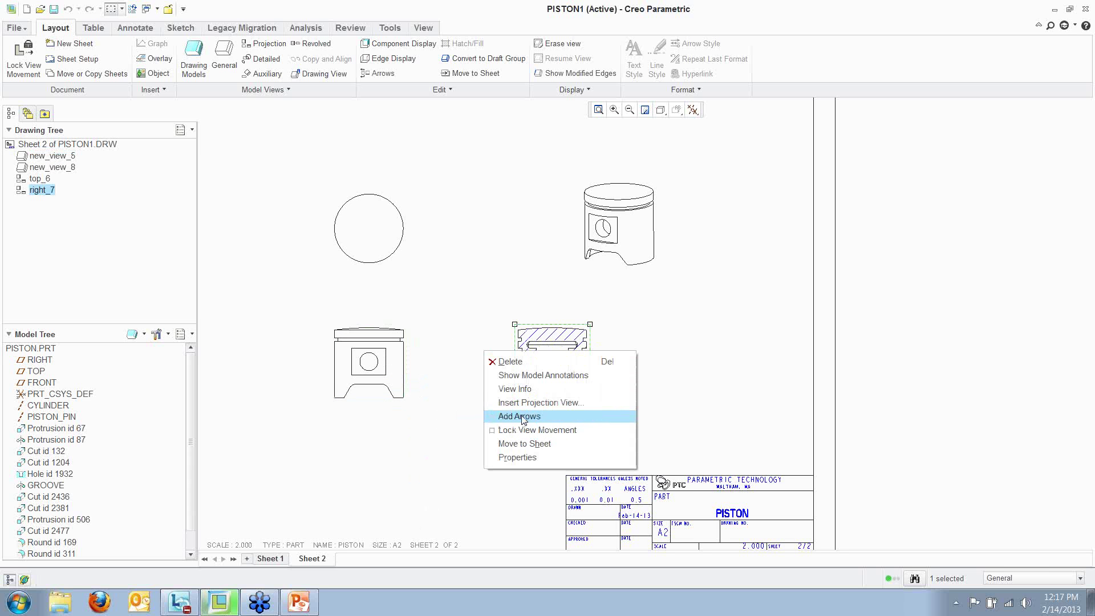
pyautogui.click(523, 417)
pyautogui.click(401, 361)
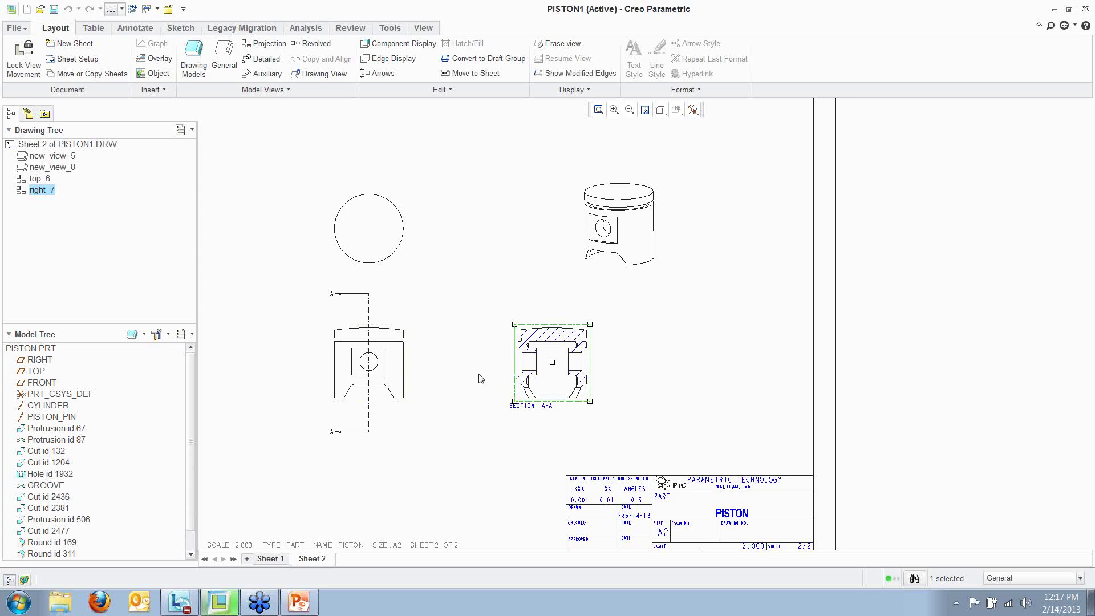
pyautogui.rightClick(516, 386)
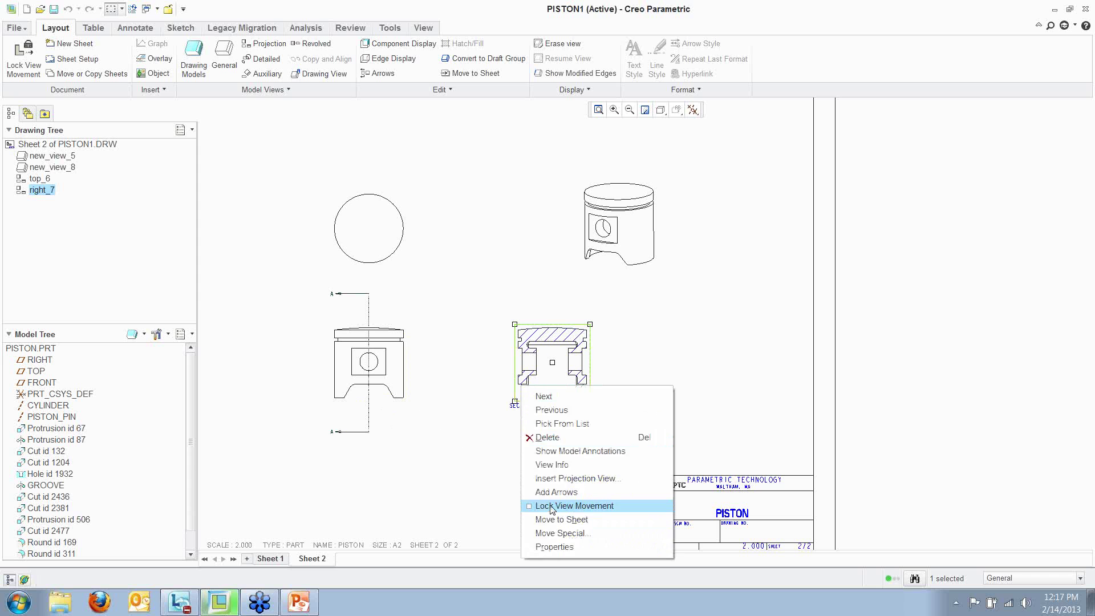
pyautogui.click(552, 491)
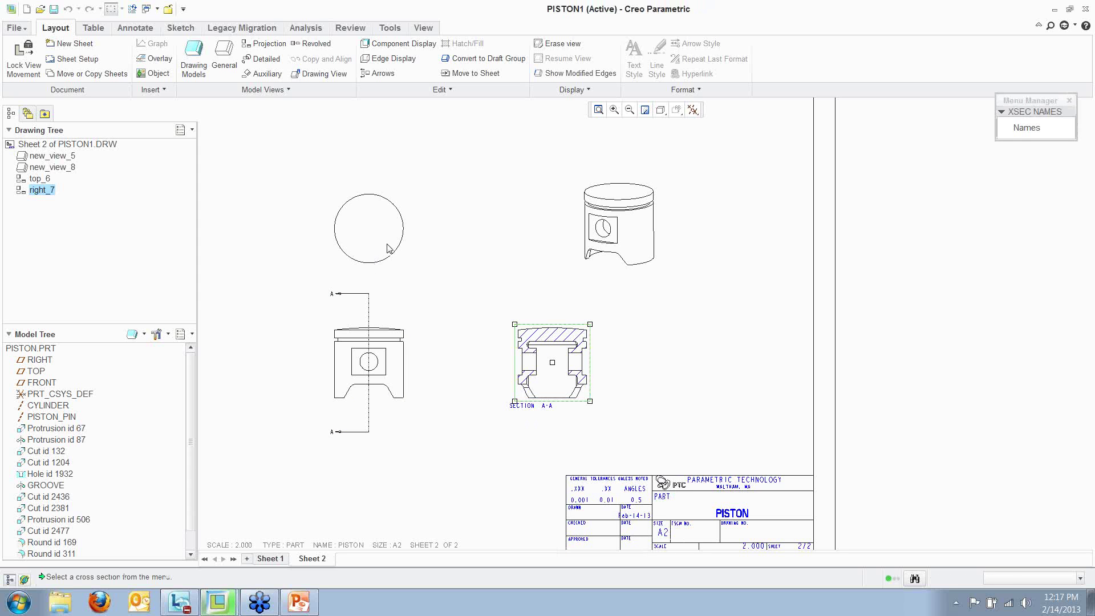
pyautogui.click(1023, 128)
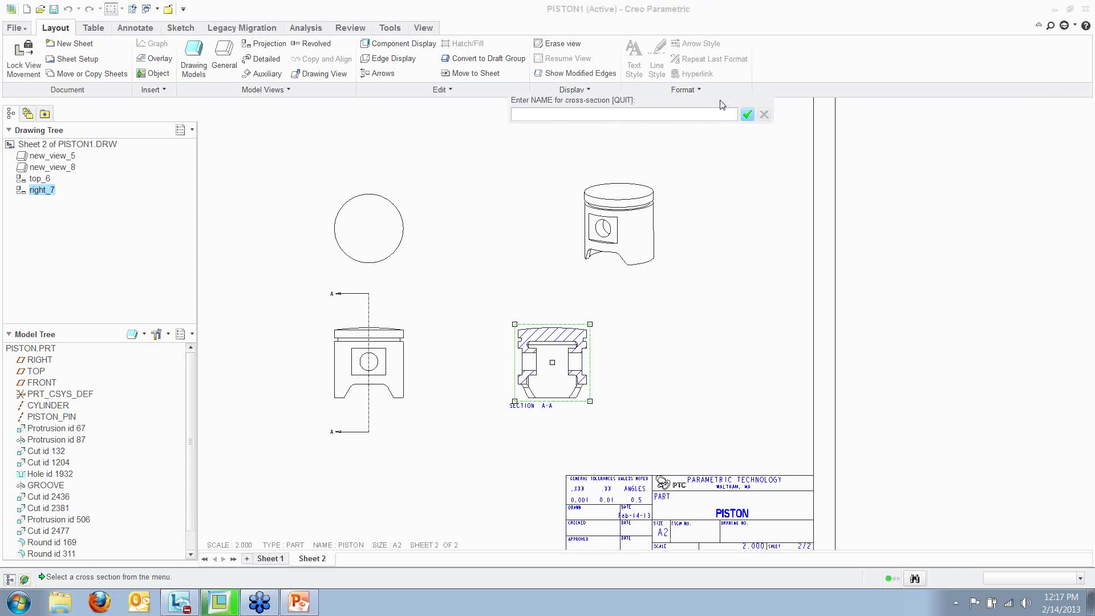
pyautogui.click(746, 115)
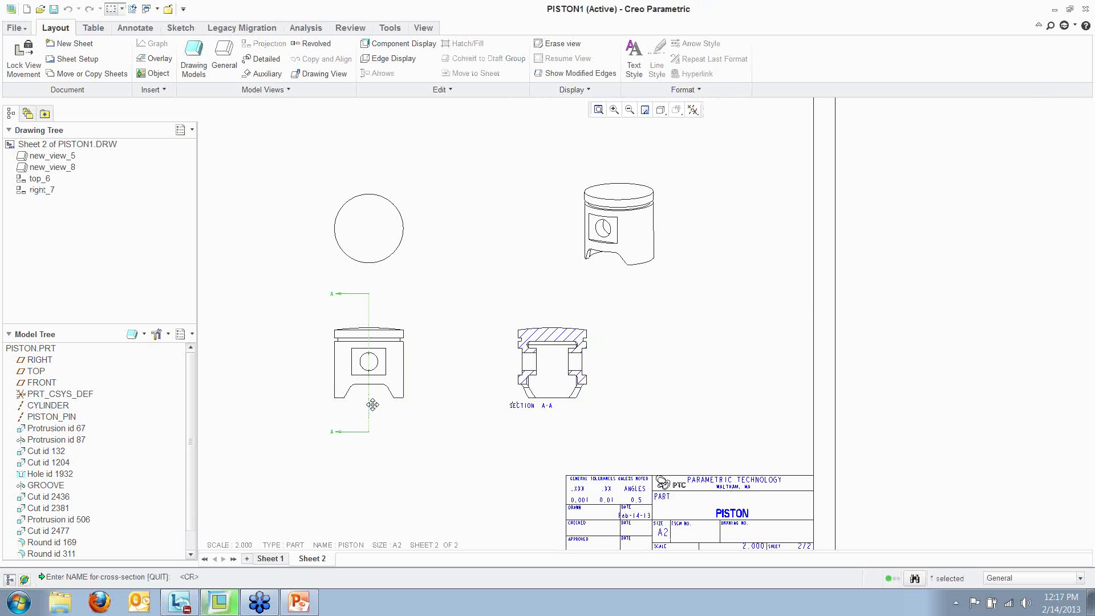
# Delete the section A arrows from the front view and add the right-side view's section arrows to the top view instead
pyautogui.rightClick(372, 404)
pyautogui.click(383, 455)
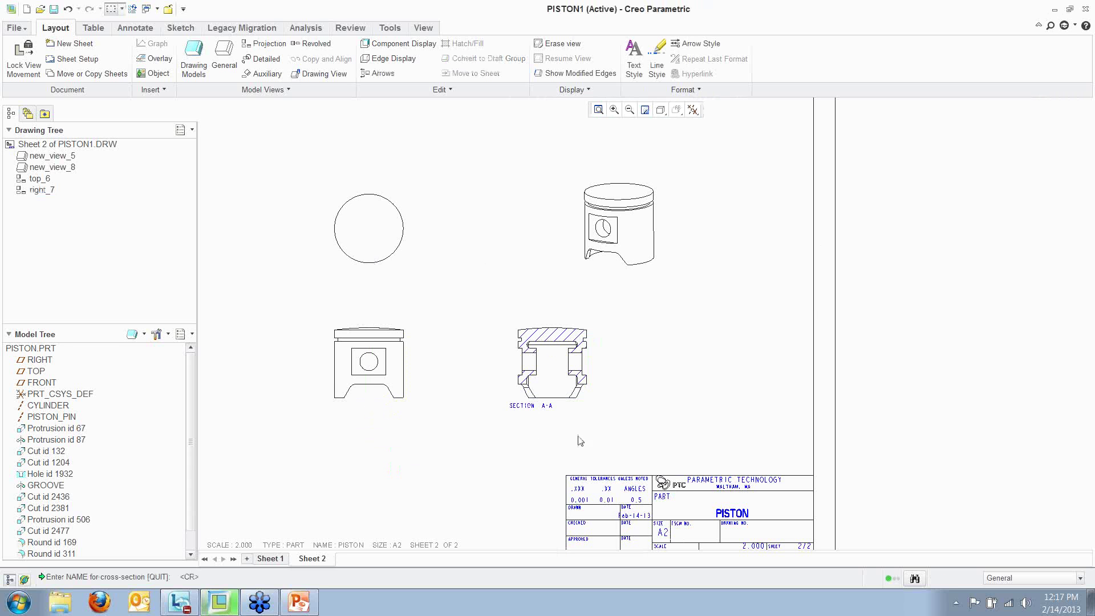
pyautogui.click(548, 363)
pyautogui.rightClick(550, 365)
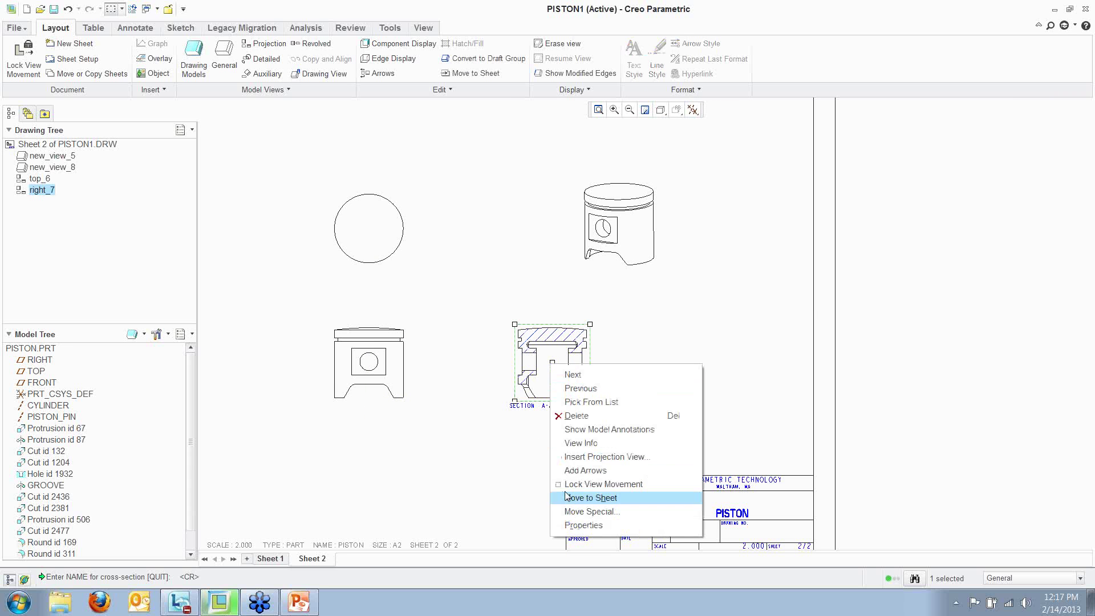
pyautogui.click(565, 470)
pyautogui.click(371, 228)
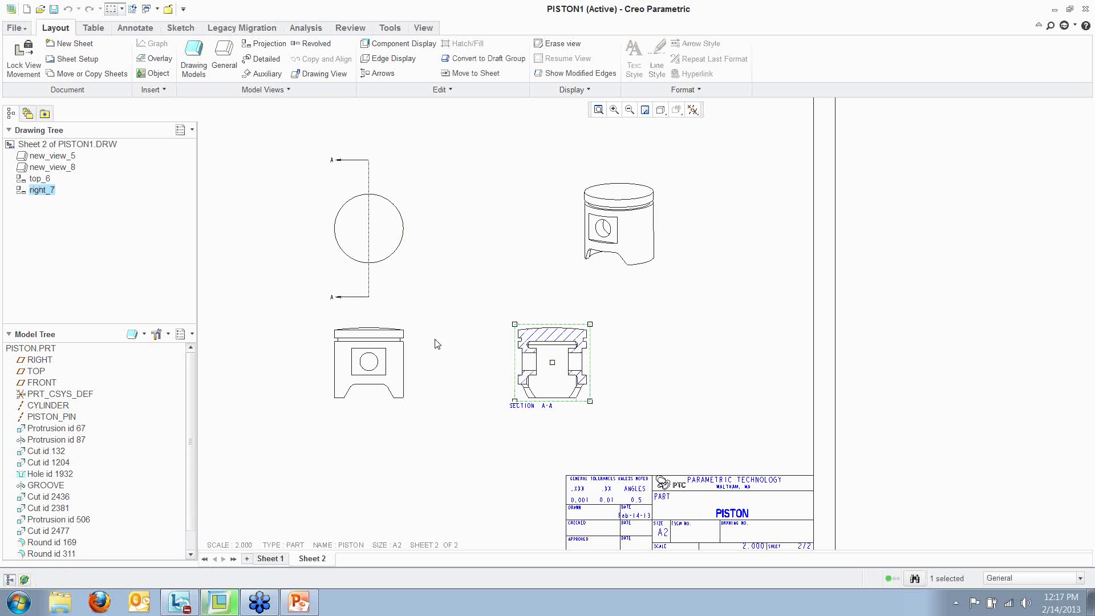
pyautogui.click(431, 303)
# Examine which drawing views the tree entries of sheet 2 and sheet 1 correspond to, including PLAN, FRONT_VIEW and RIGHT_PROJ
pyautogui.scroll(-3, 450, 294)
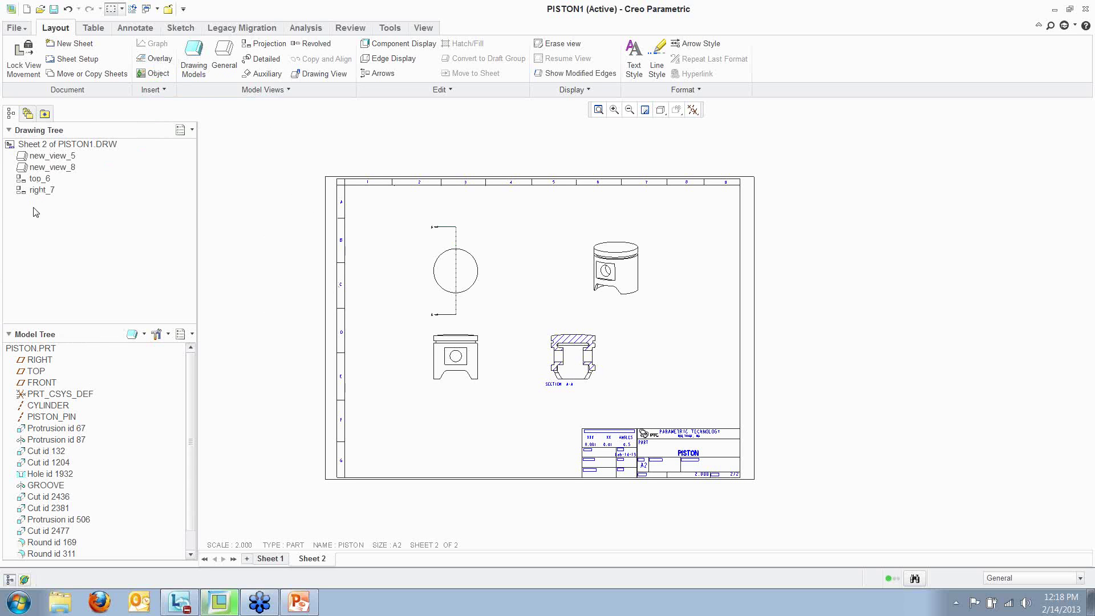
pyautogui.click(63, 167)
pyautogui.click(39, 178)
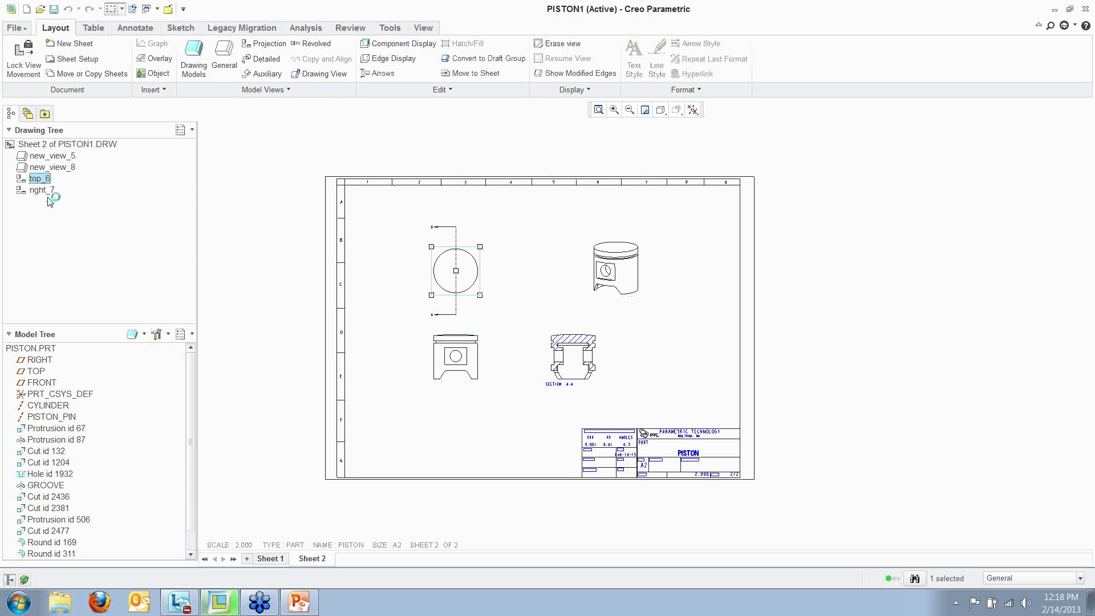
pyautogui.click(42, 190)
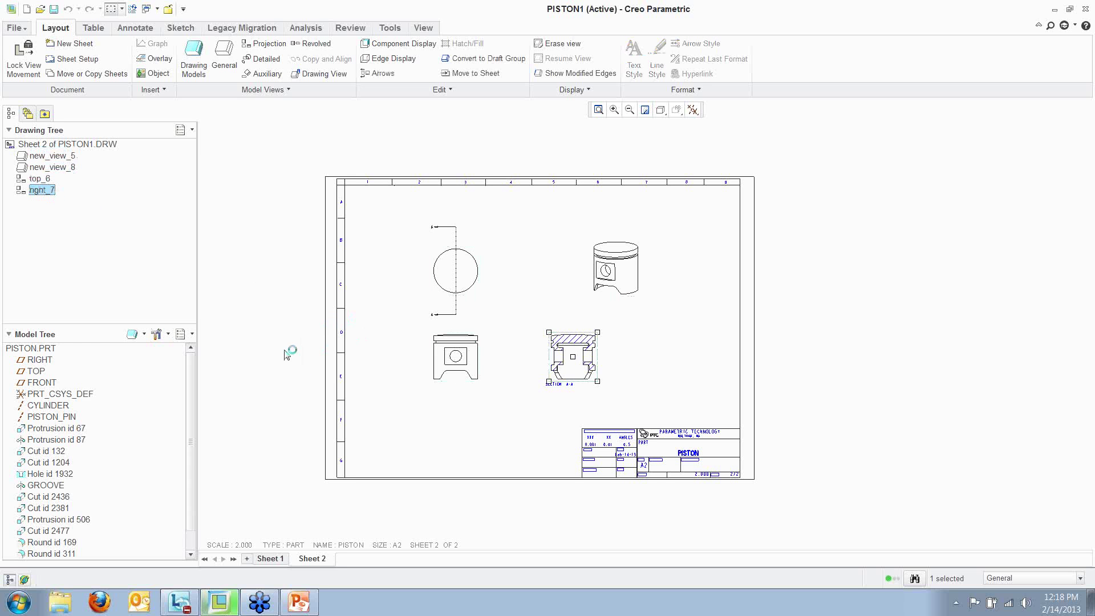
pyautogui.click(278, 559)
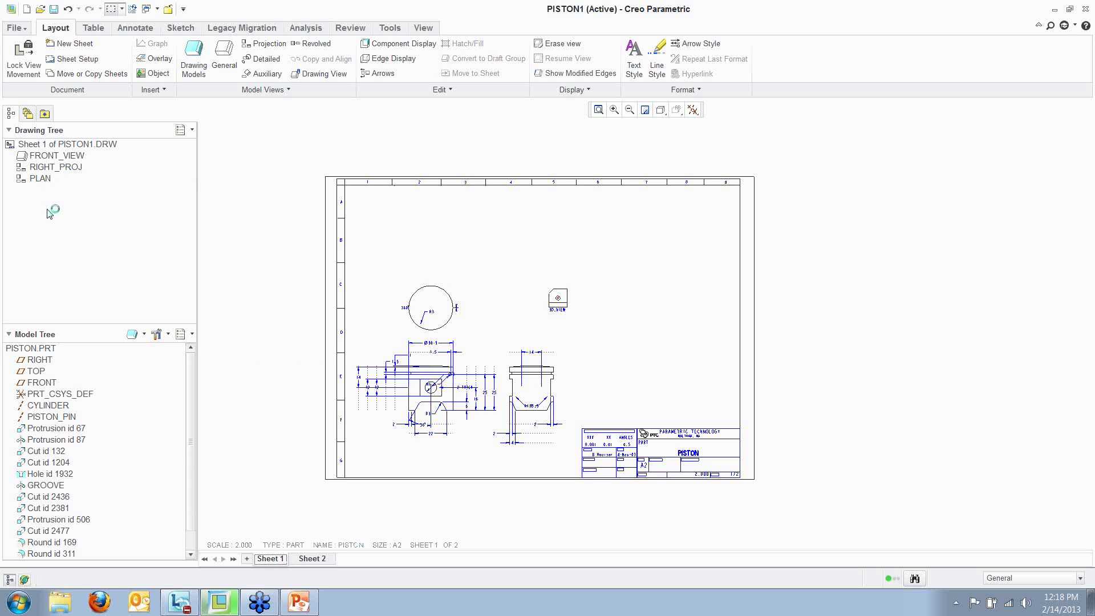
pyautogui.click(45, 179)
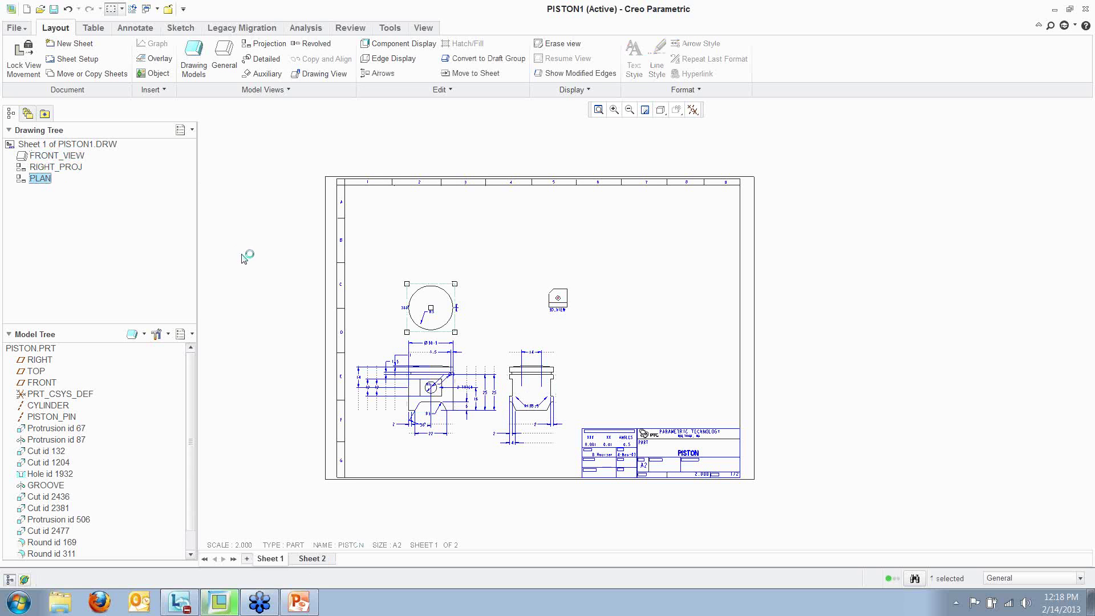
pyautogui.click(75, 159)
pyautogui.click(78, 167)
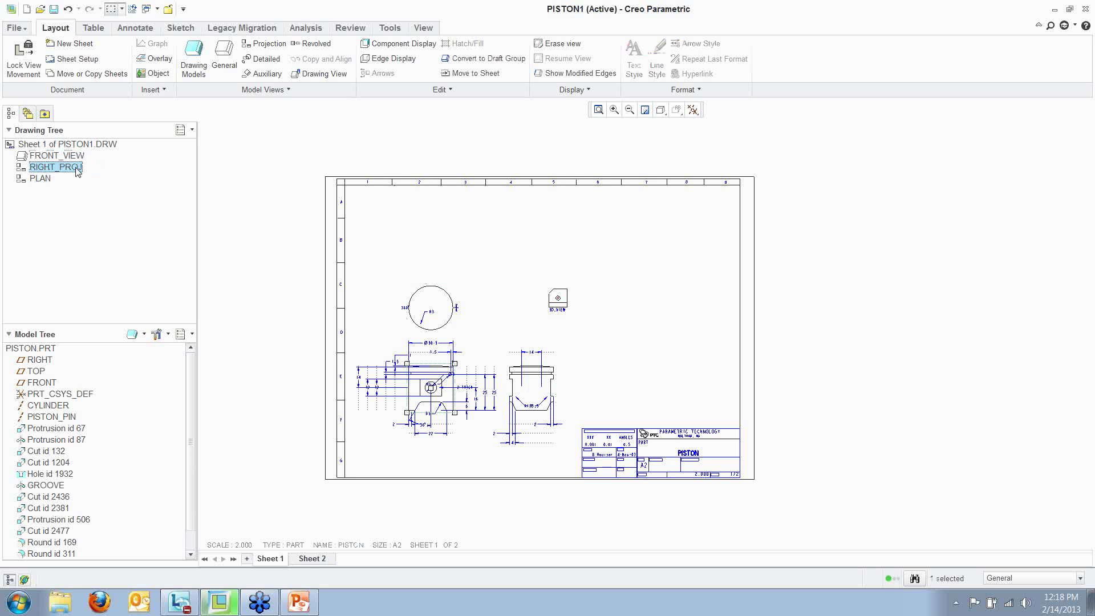
pyautogui.click(37, 178)
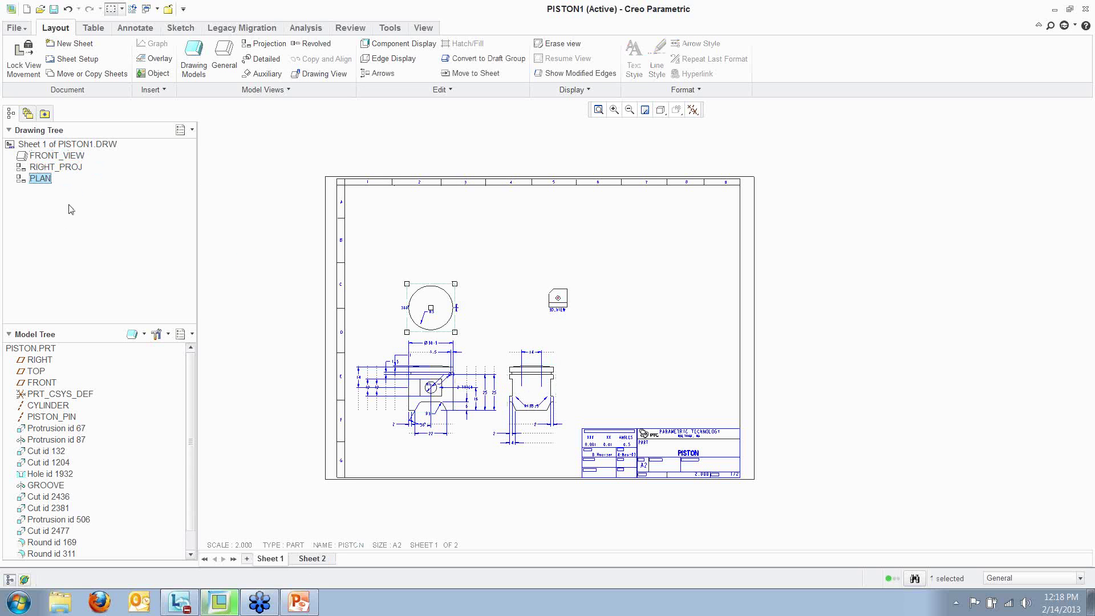
# Delete the small standalone detail above the right projected view on sheet 1
pyautogui.click(558, 302)
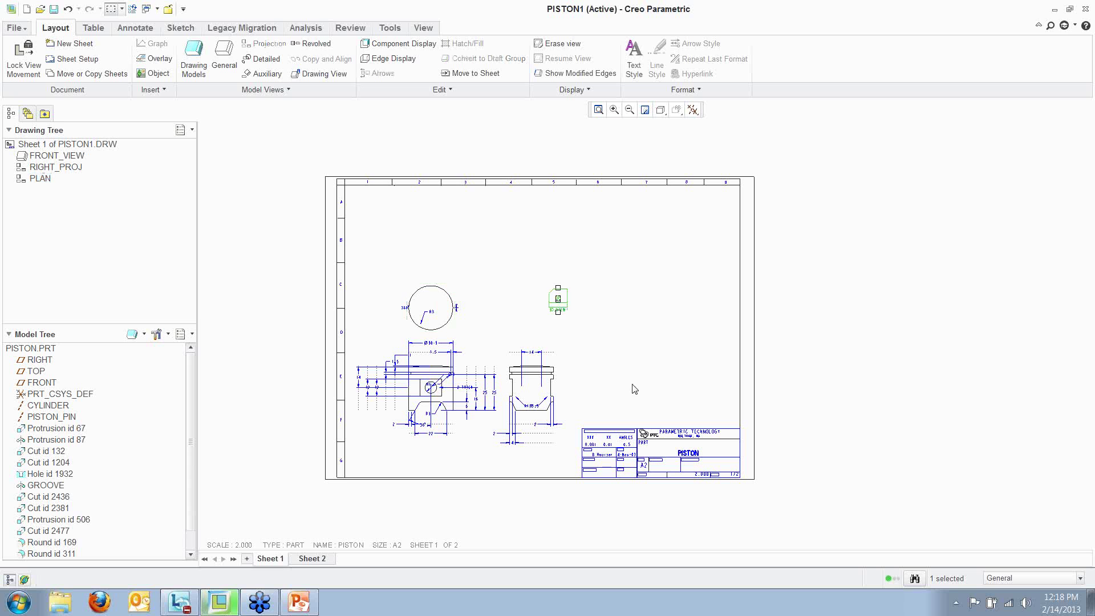
pyautogui.press('Delete')
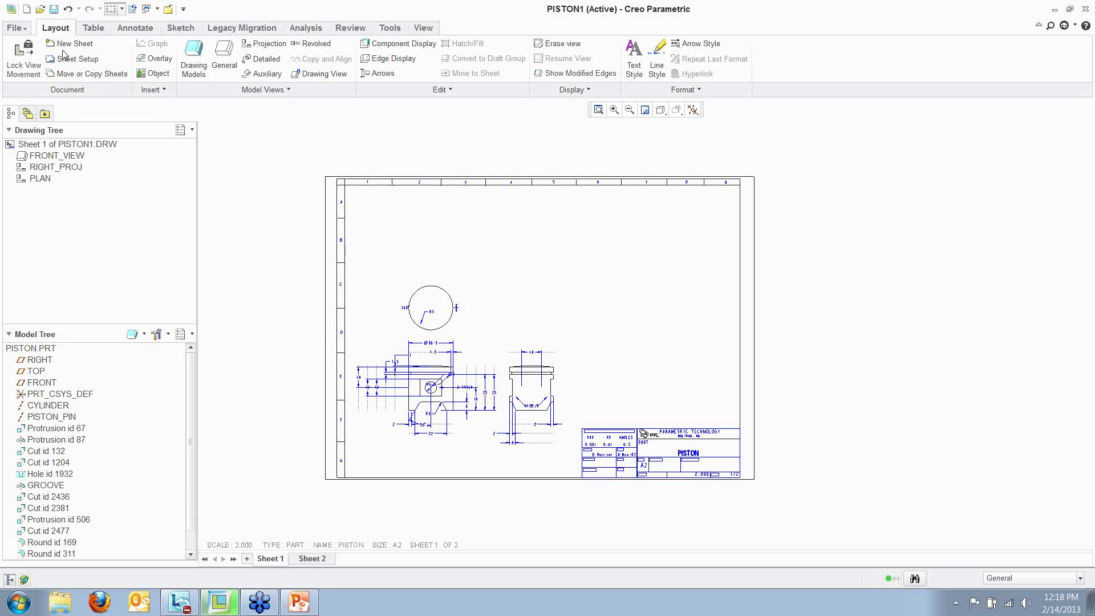
# Examine the title block tables of sheet 1 and sheet 2 through their drawing tree entries
pyautogui.click(93, 29)
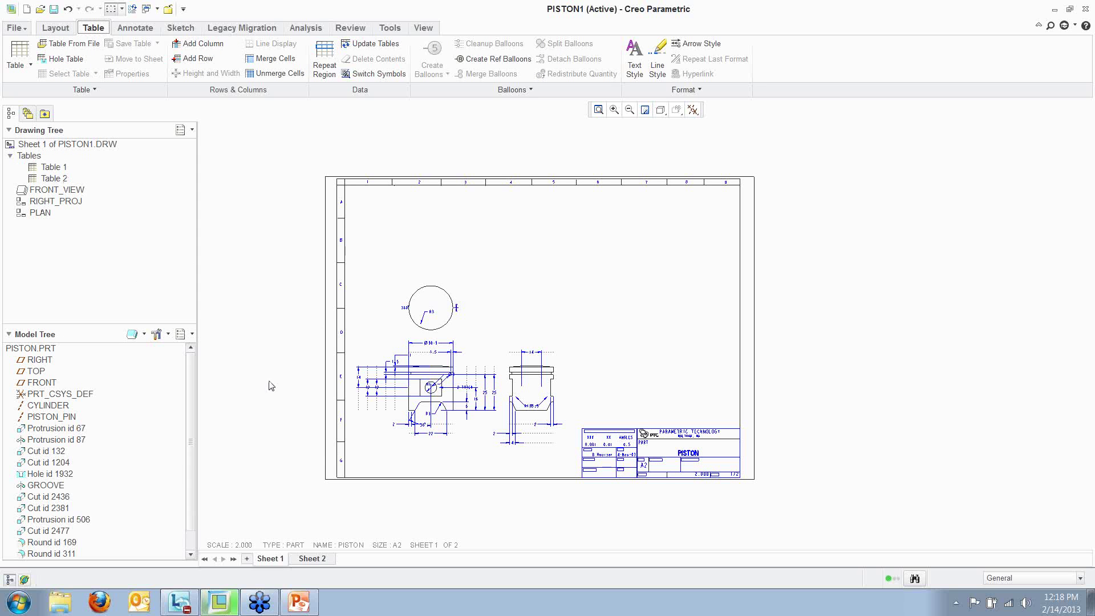
pyautogui.click(55, 169)
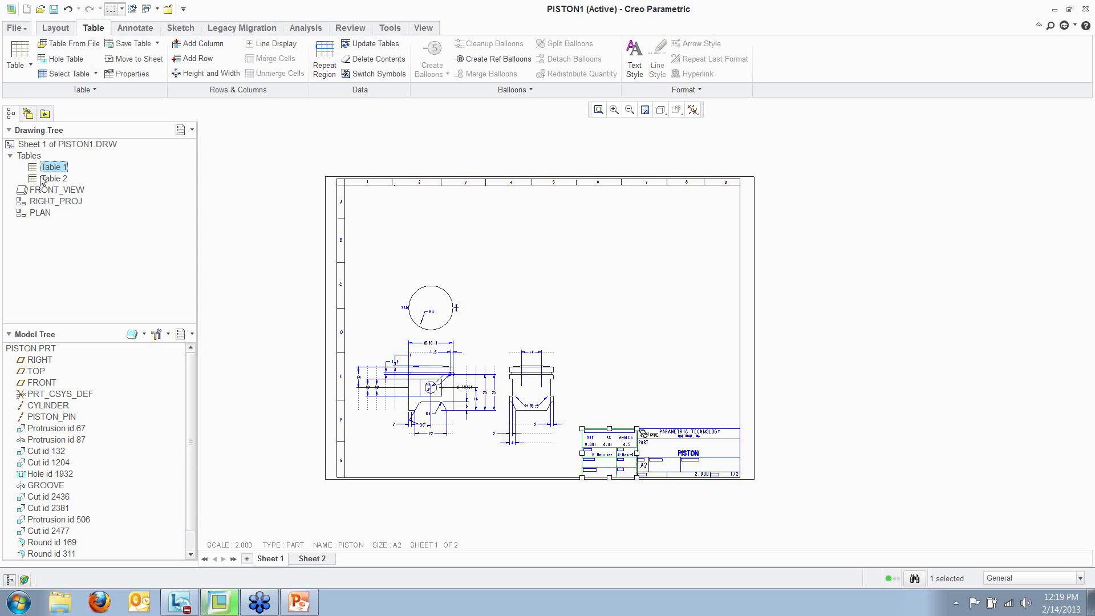
pyautogui.click(51, 179)
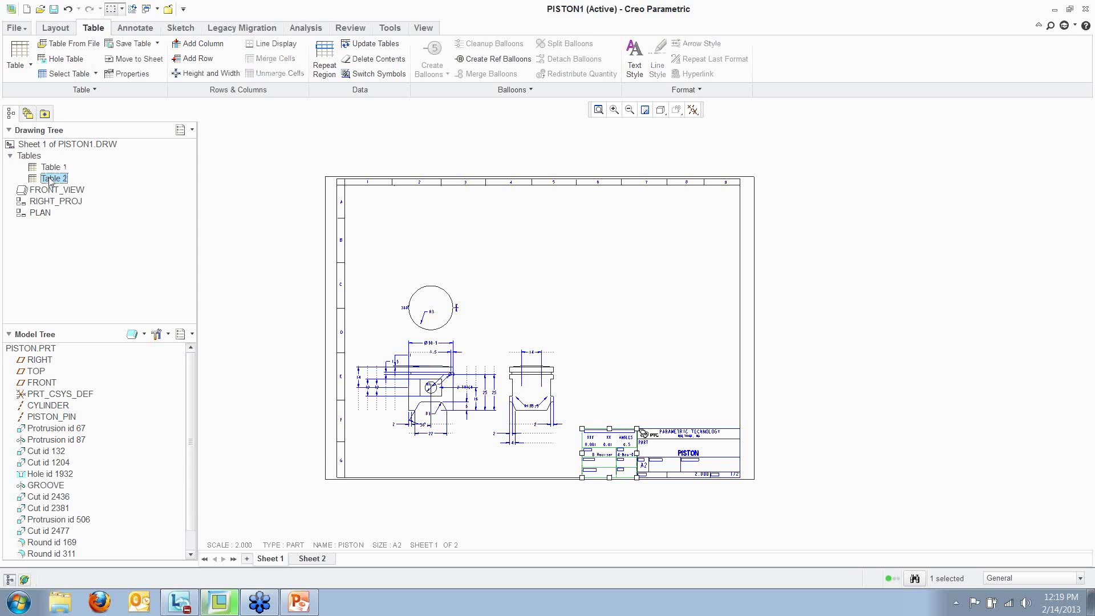
pyautogui.click(312, 558)
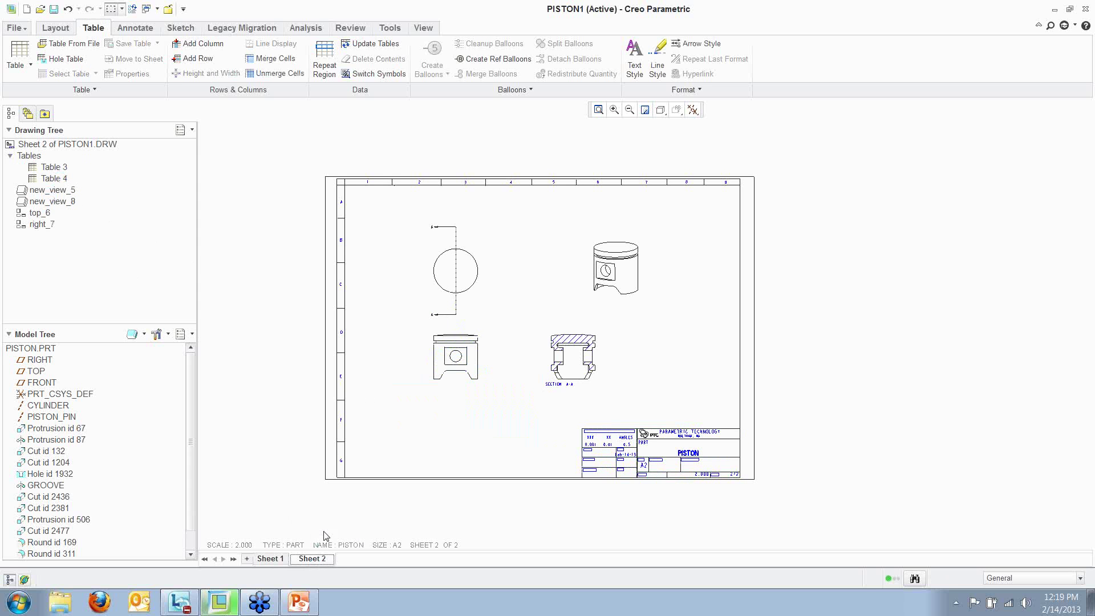
pyautogui.click(56, 178)
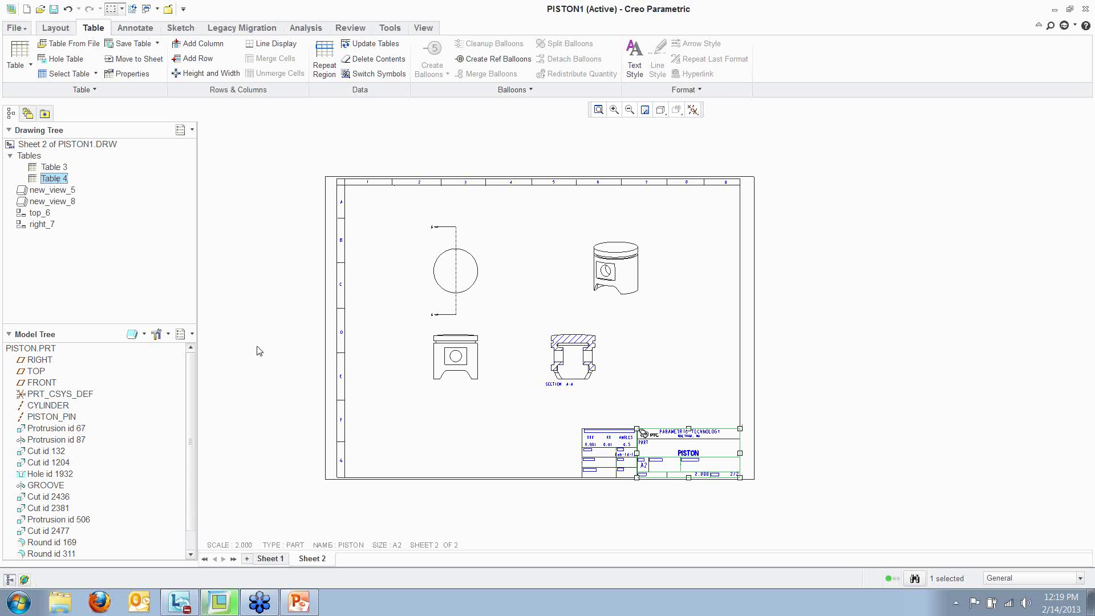
# Switch to annotation work and examine the annotation and snap line groups listed for the front view on sheet 1
pyautogui.click(136, 28)
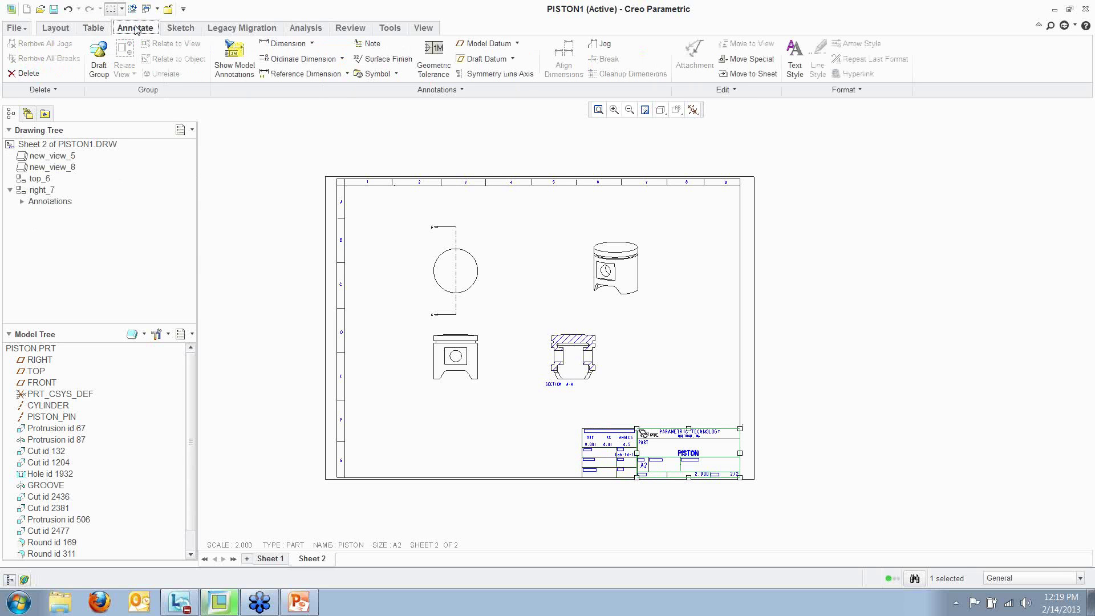
pyautogui.click(272, 560)
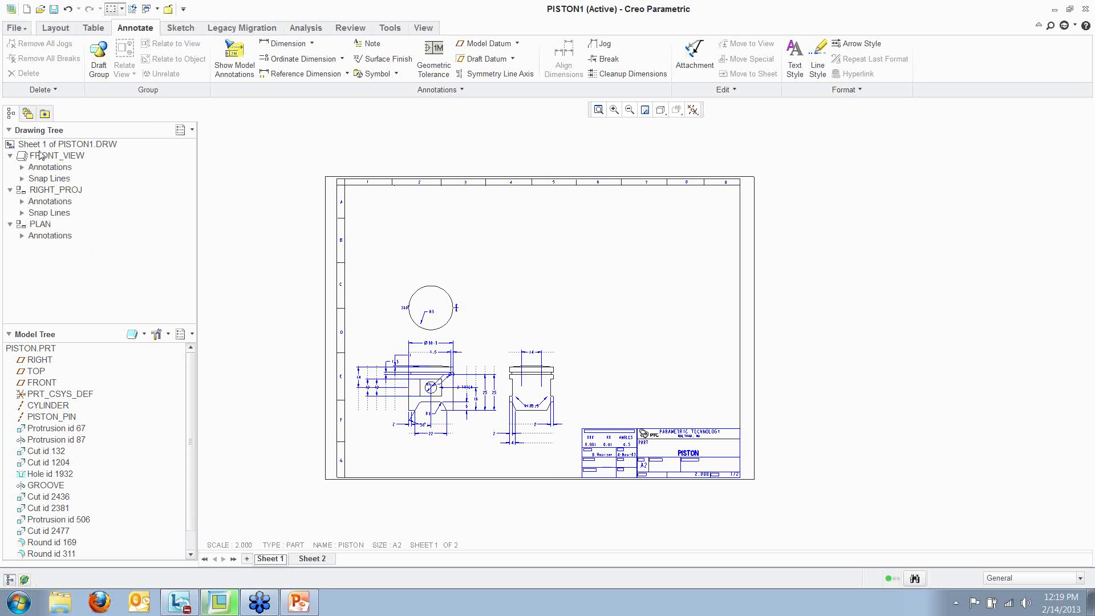
pyautogui.click(37, 171)
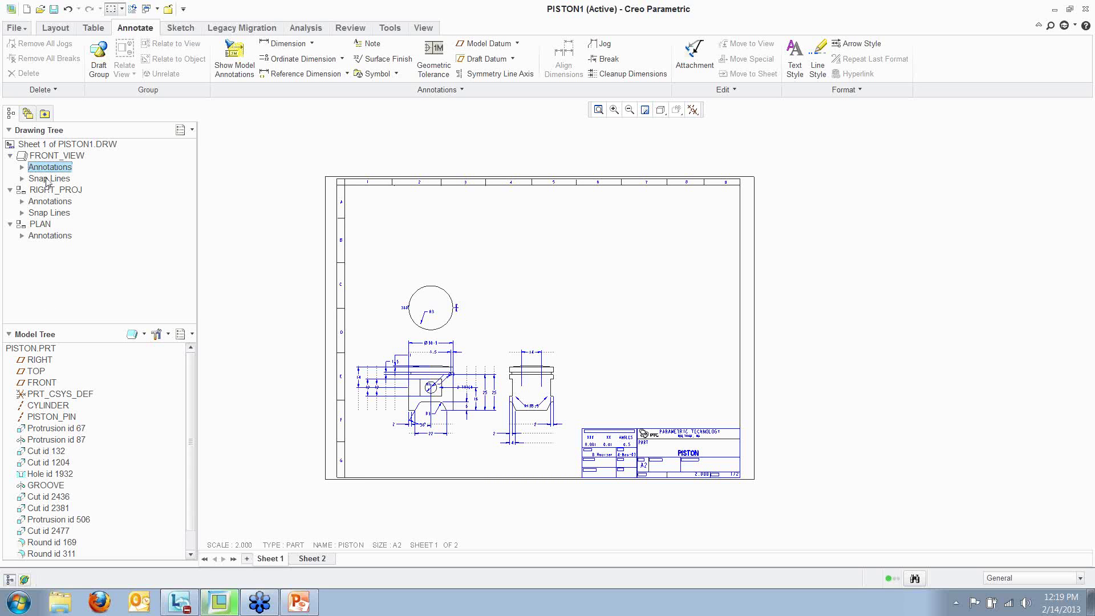
pyautogui.click(47, 179)
# Delete all the front view's snap lines on sheet 1, from Snap Line 1 through Snap Line 13
pyautogui.click(21, 178)
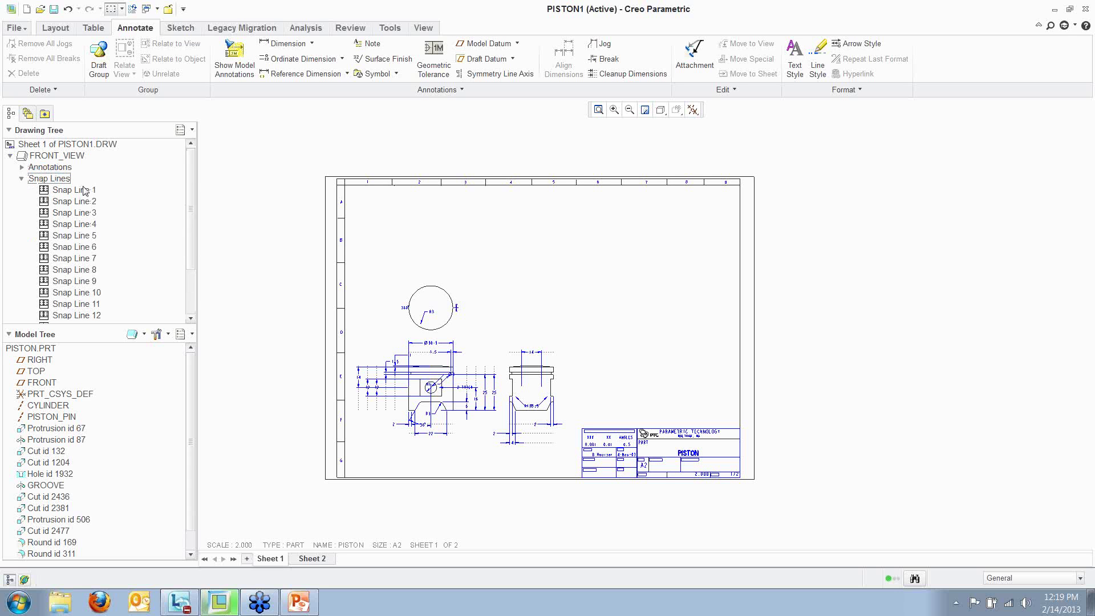
pyautogui.scroll(-2, 85, 191)
pyautogui.scroll(2, 86, 191)
pyautogui.scroll(-3, 96, 195)
pyautogui.scroll(2, 95, 195)
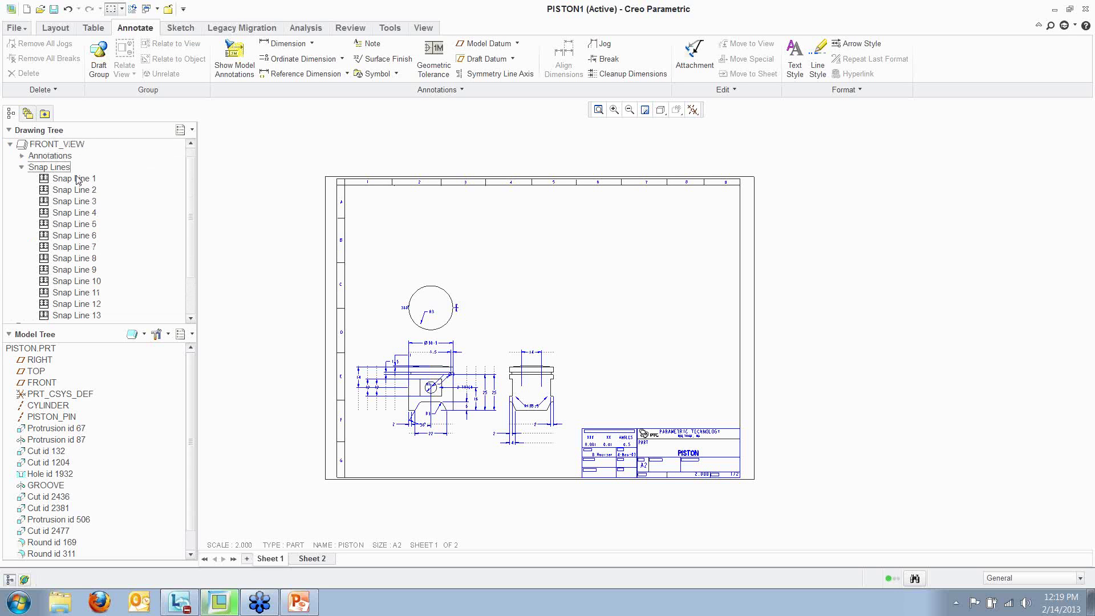
pyautogui.click(79, 179)
pyautogui.keyDown('shift'); pyautogui.click(77, 314); pyautogui.keyUp('shift')
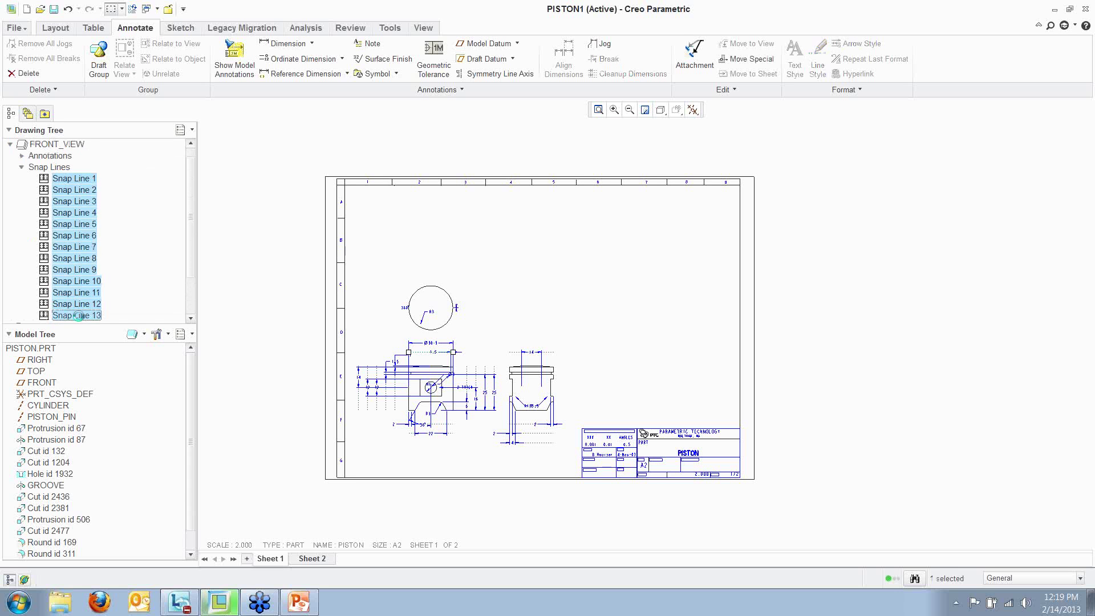
pyautogui.rightClick(79, 315)
pyautogui.click(114, 326)
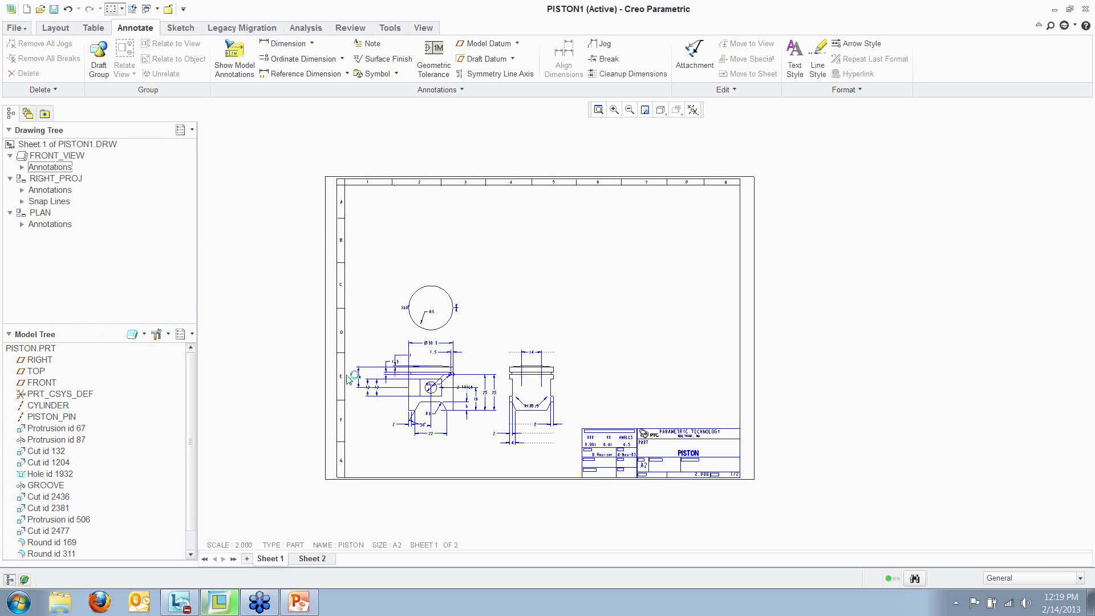
# Examine which front view dimensions the annotation entries such as d7, d12, d21, d23 and d25 correspond to, and switch to sheet 2
pyautogui.click(22, 167)
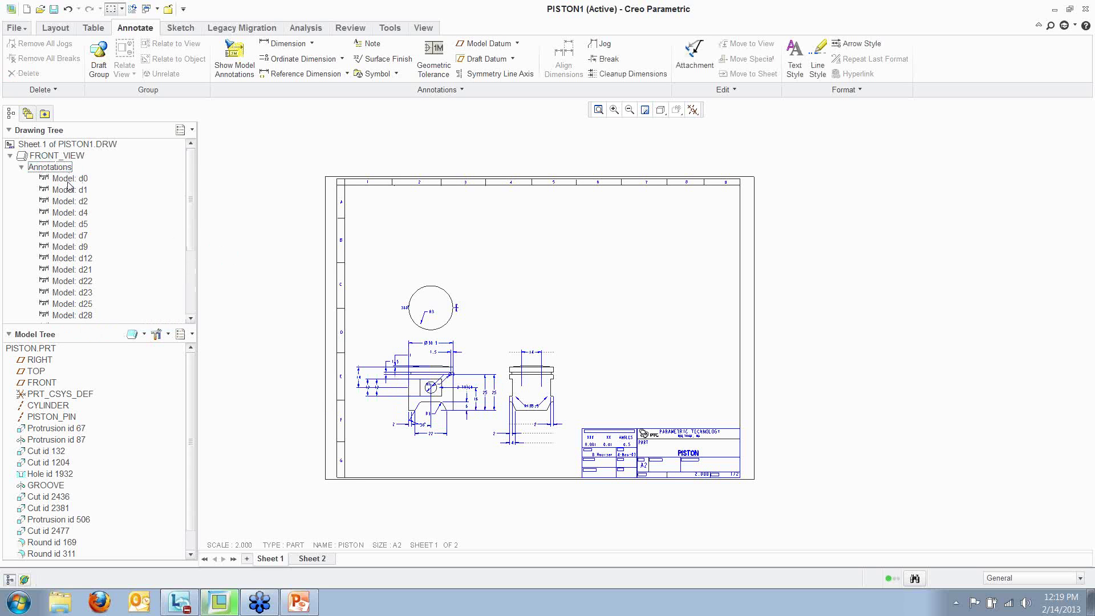
pyautogui.click(70, 235)
pyautogui.click(72, 257)
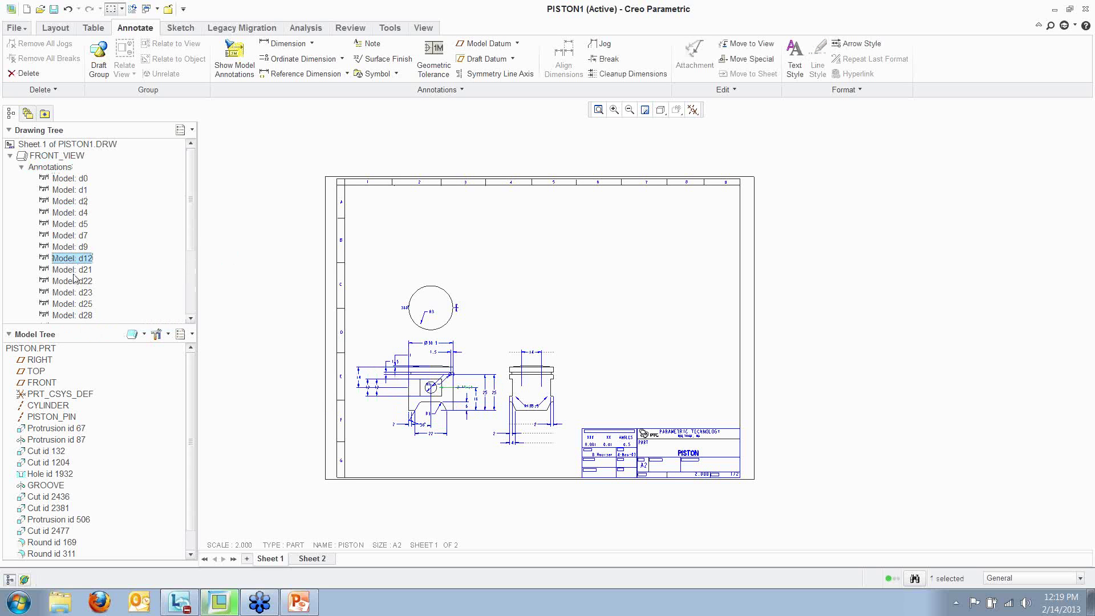
pyautogui.click(73, 269)
pyautogui.click(72, 292)
pyautogui.click(73, 303)
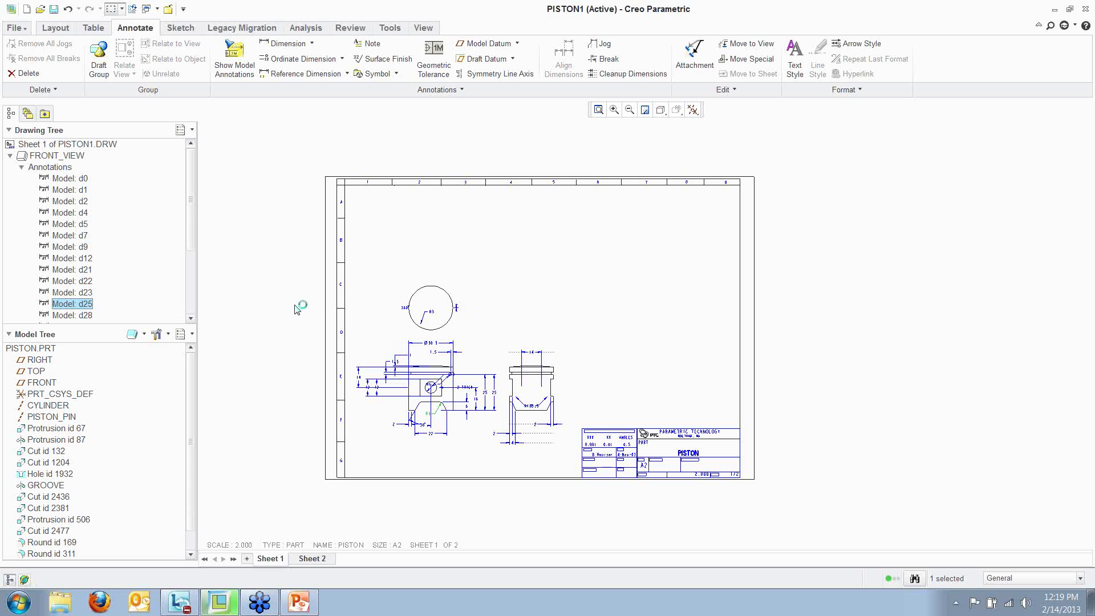
pyautogui.click(312, 559)
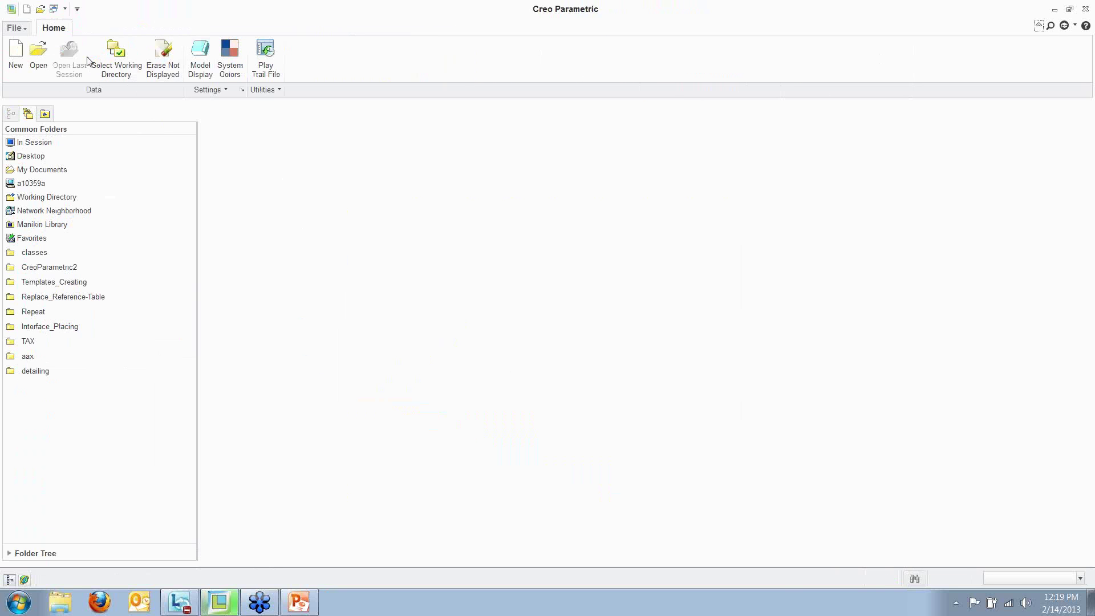
# Open the drawing show_erase.drw from the Show_Erase_Delete folder
pyautogui.click(38, 56)
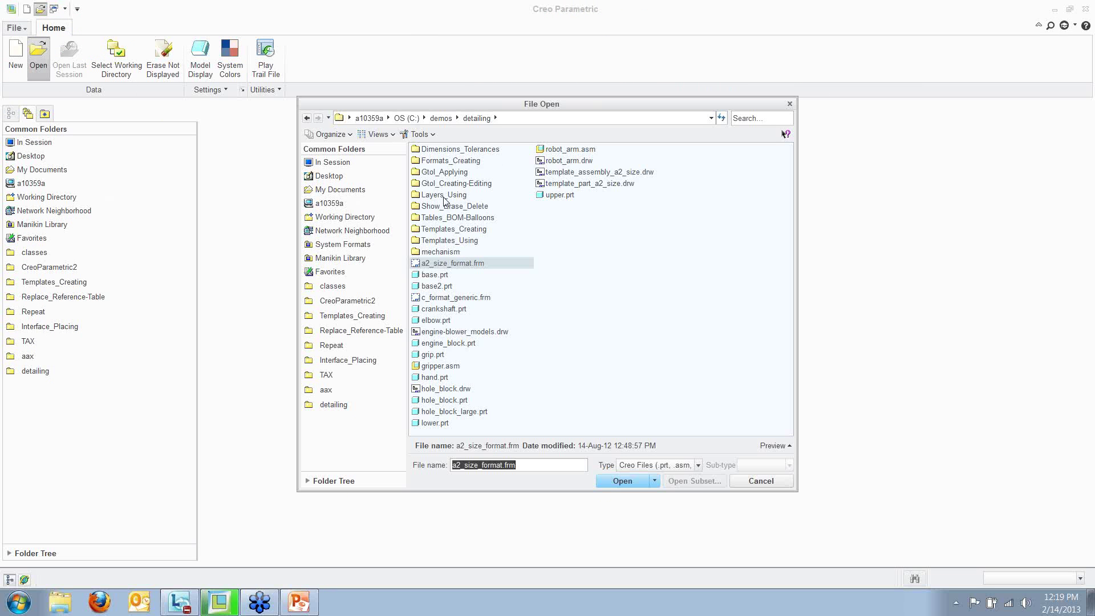
pyautogui.doubleClick(443, 206)
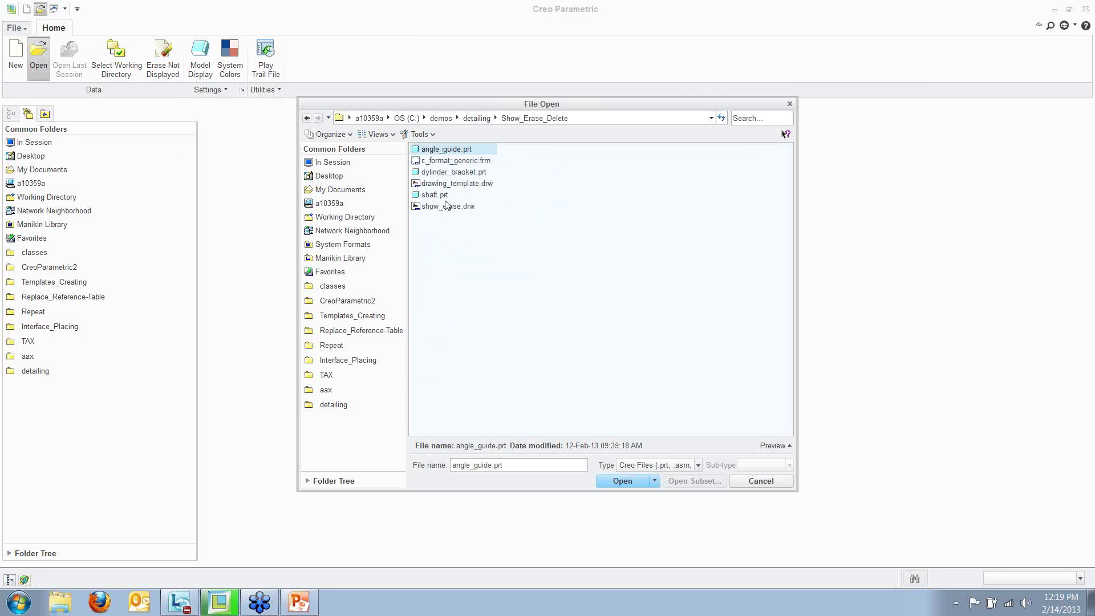
pyautogui.doubleClick(446, 206)
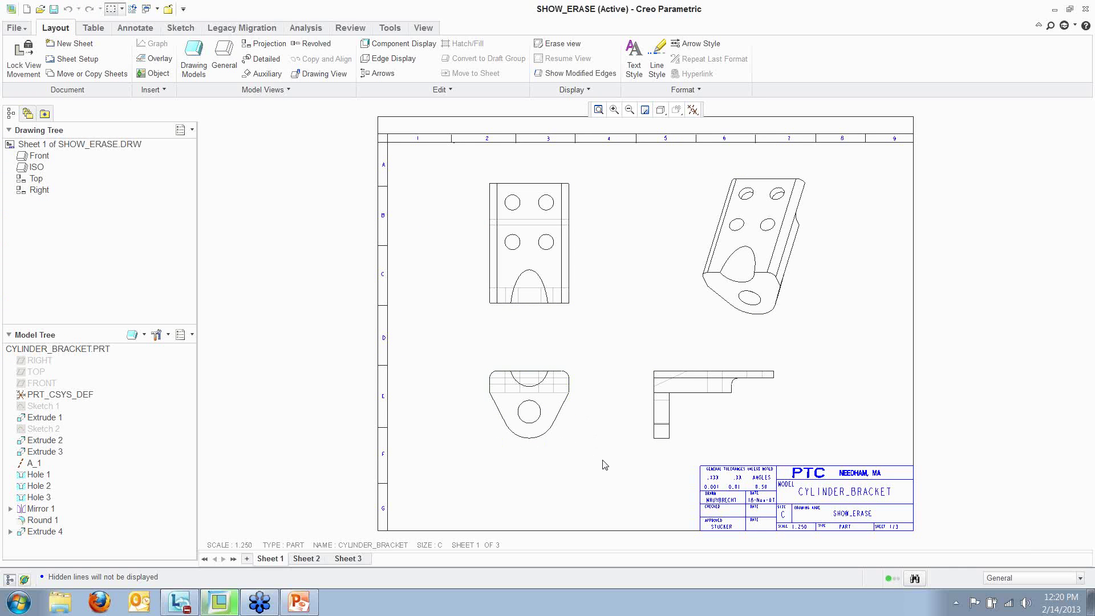
# Start Show Model Annotations for annotation work and place its dialog clear of the drawing views
pyautogui.click(141, 28)
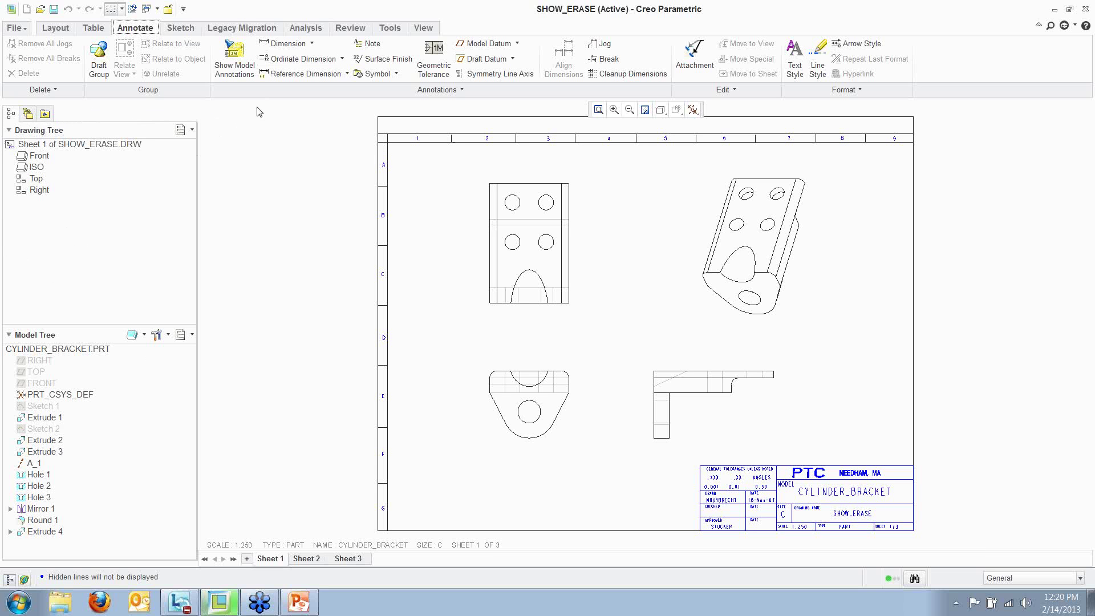
pyautogui.click(233, 64)
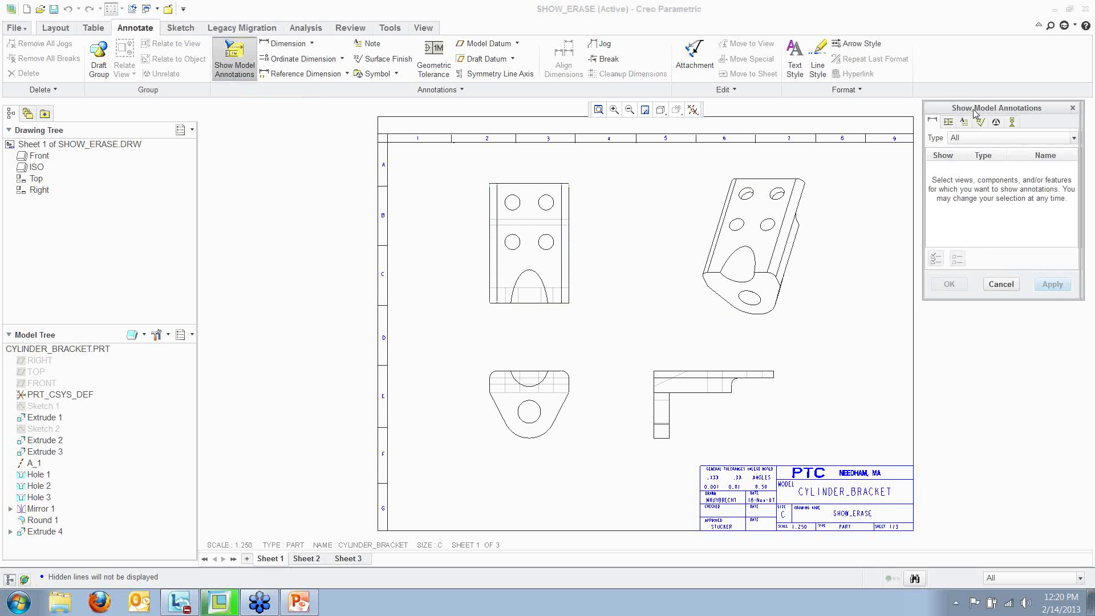
pyautogui.moveTo(978, 115); pyautogui.dragTo(309, 138)
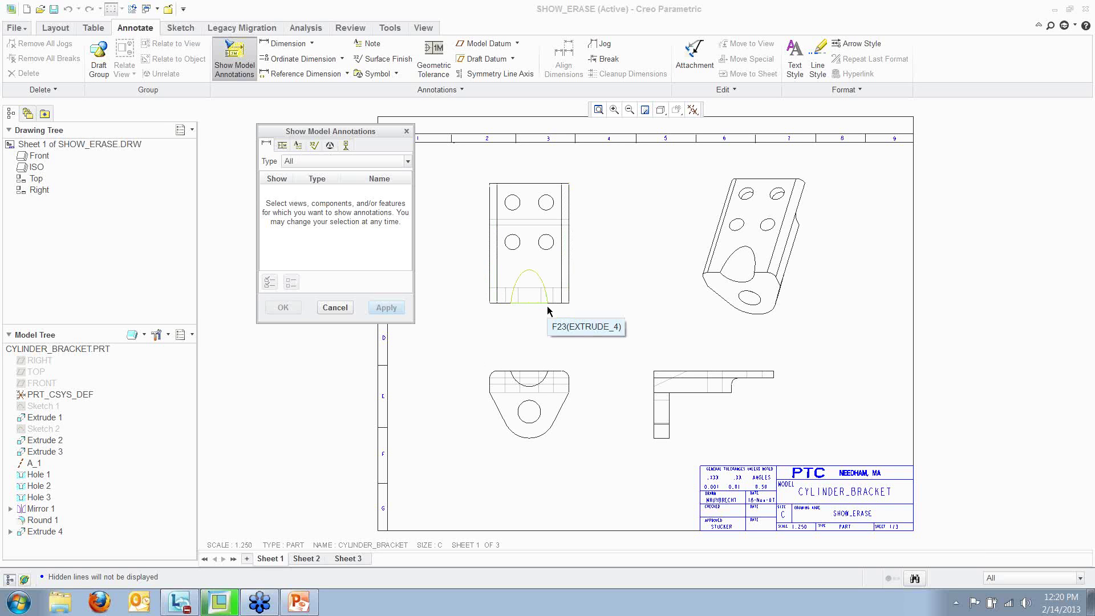
pyautogui.click(618, 302)
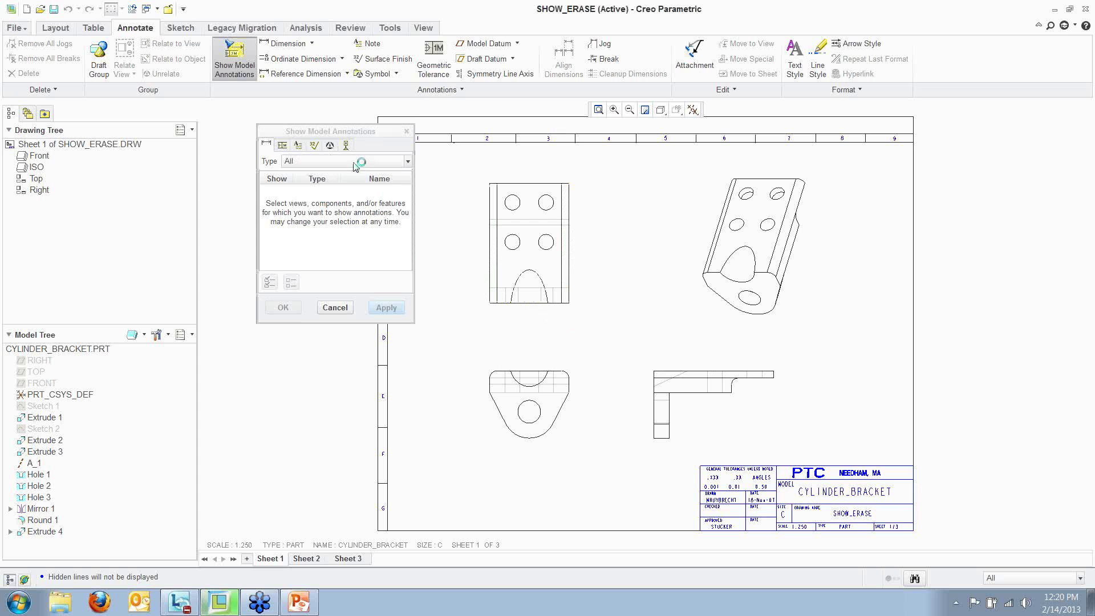
pyautogui.moveTo(350, 135); pyautogui.dragTo(308, 119)
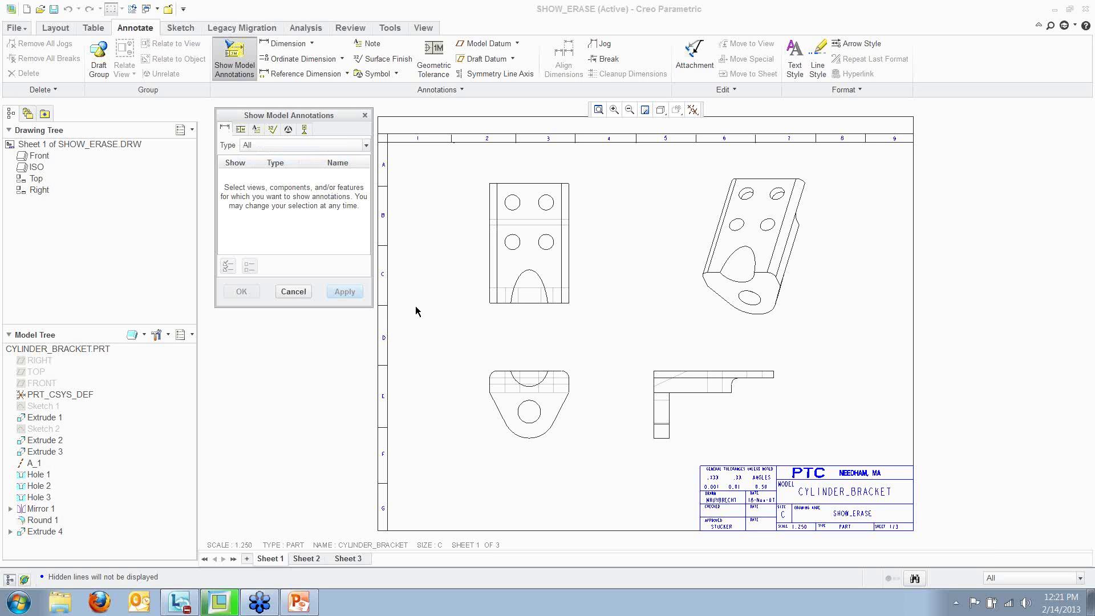
# Pick the front view and choose its 66 width and 34 hole-position dimensions for showing
pyautogui.click(485, 435)
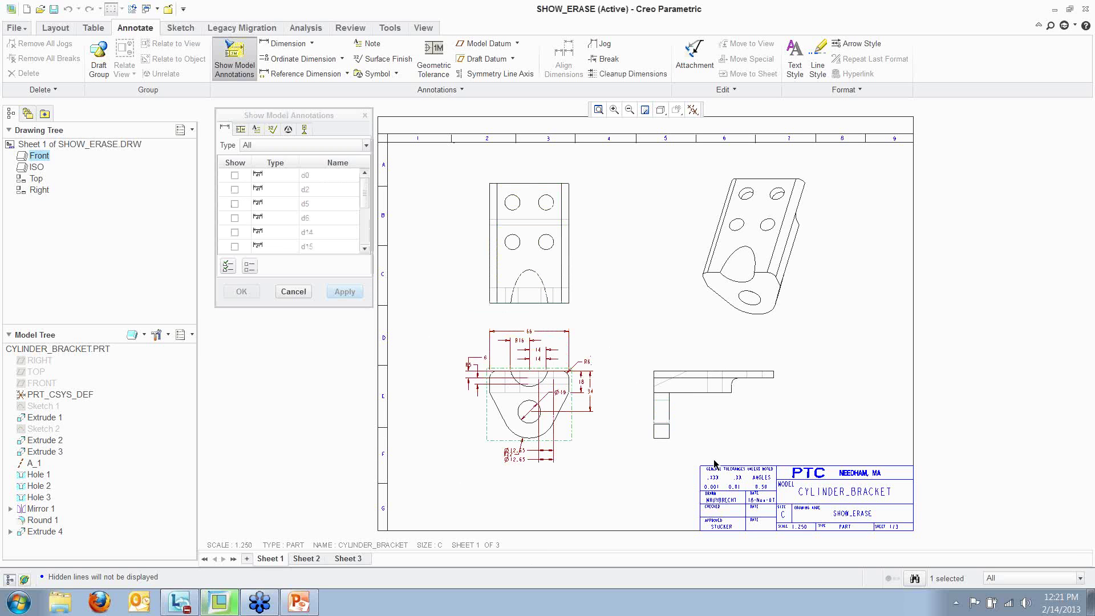
pyautogui.click(532, 349)
pyautogui.click(592, 394)
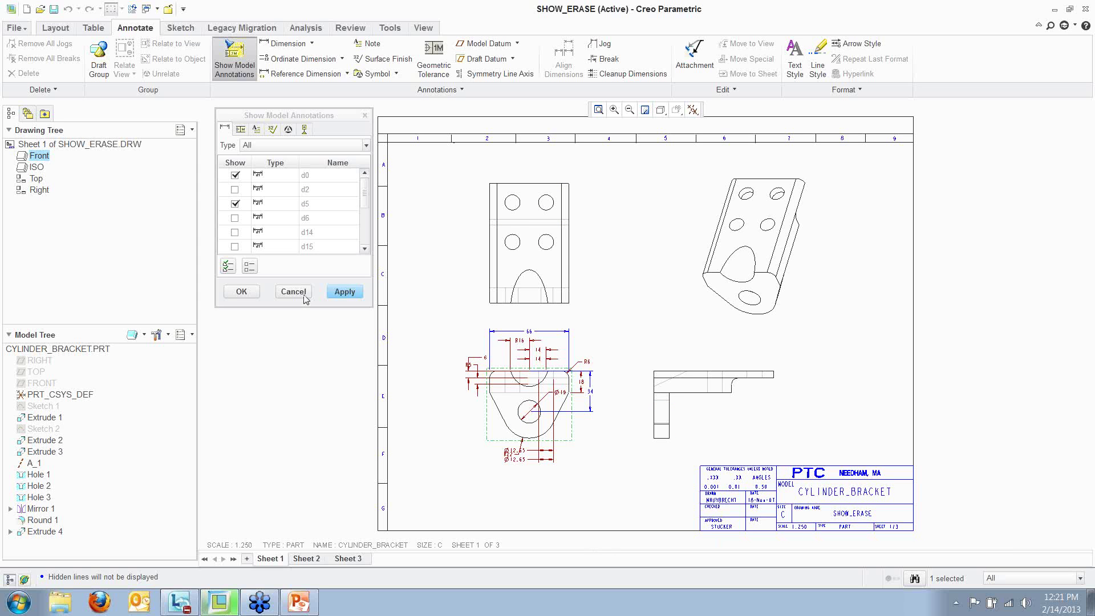
pyautogui.click(278, 197)
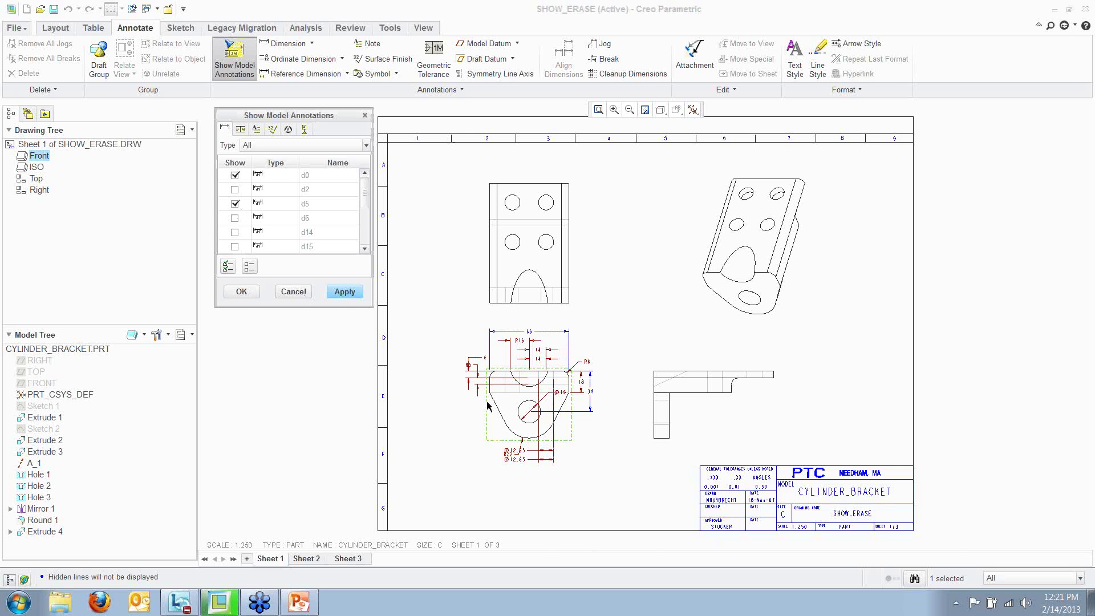
# Review the front view's available dimensions and also choose the 18 height (d2) and the Ø19 hole diameter for showing
pyautogui.scroll(1, 461, 363)
pyautogui.scroll(4, 459, 363)
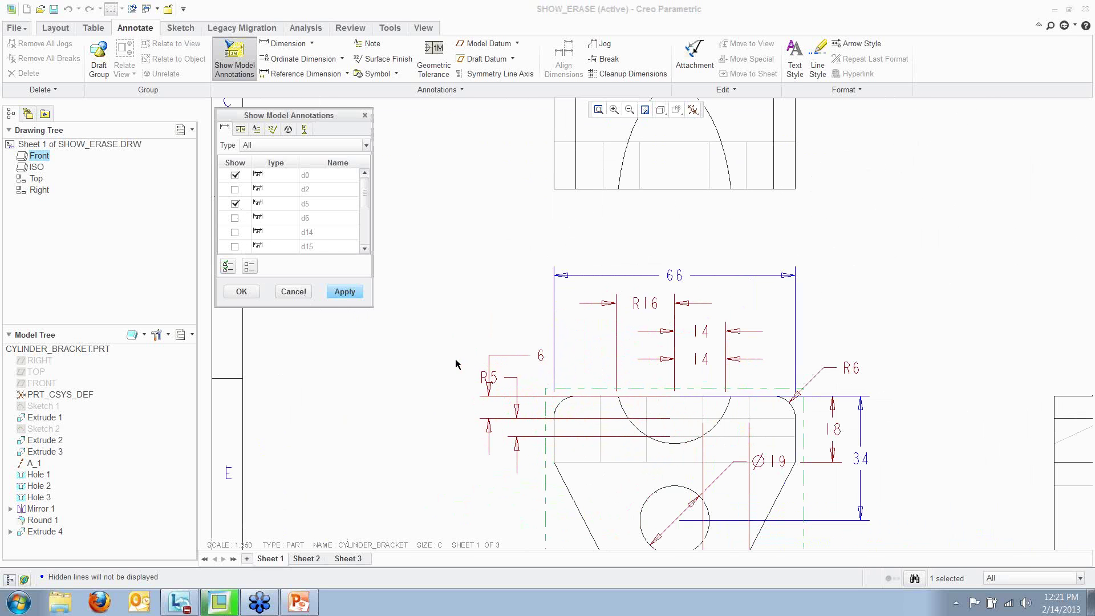
pyautogui.scroll(-1, 458, 332)
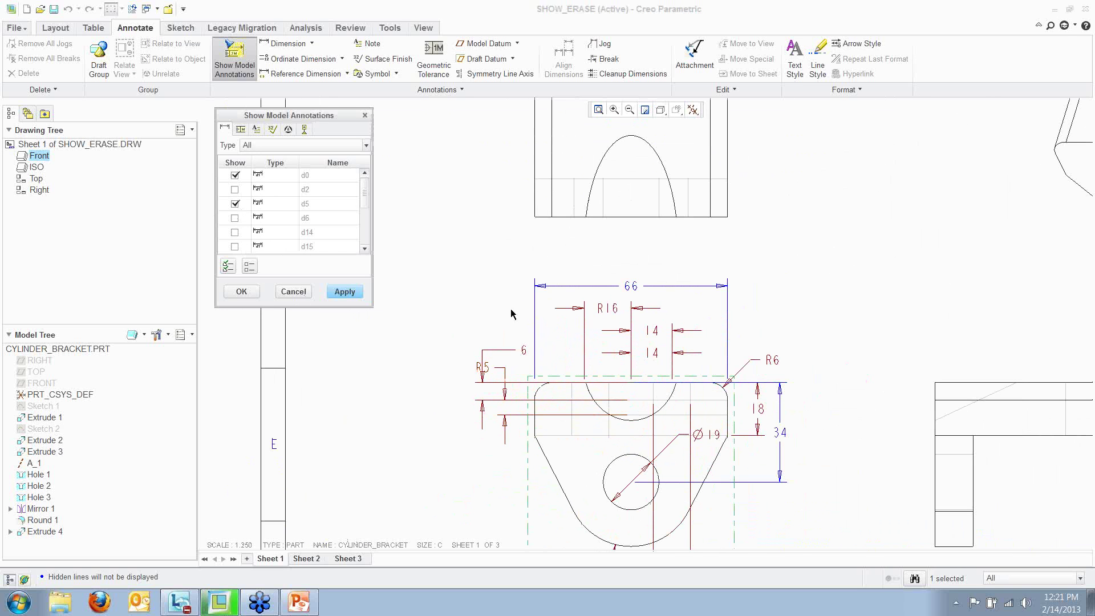
pyautogui.scroll(-3, 286, 238)
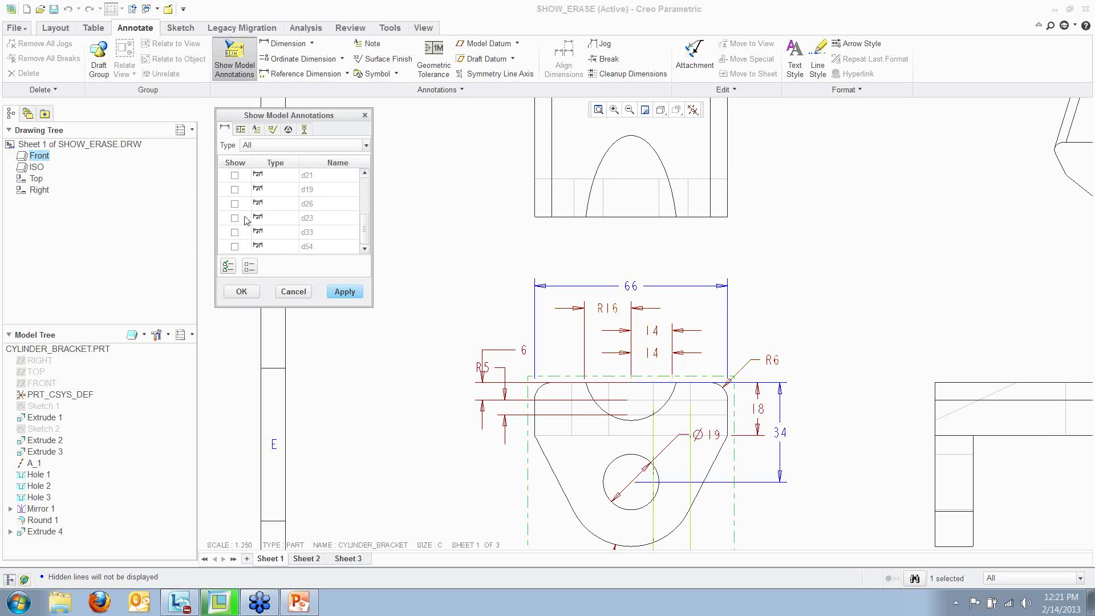
pyautogui.scroll(3, 276, 240)
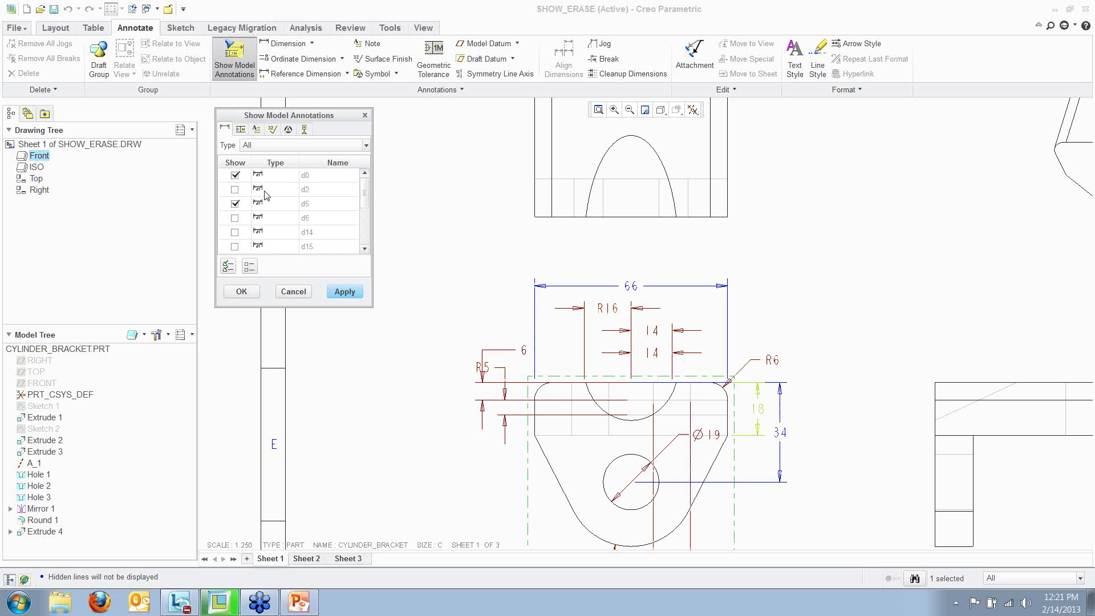
pyautogui.click(234, 189)
pyautogui.click(709, 438)
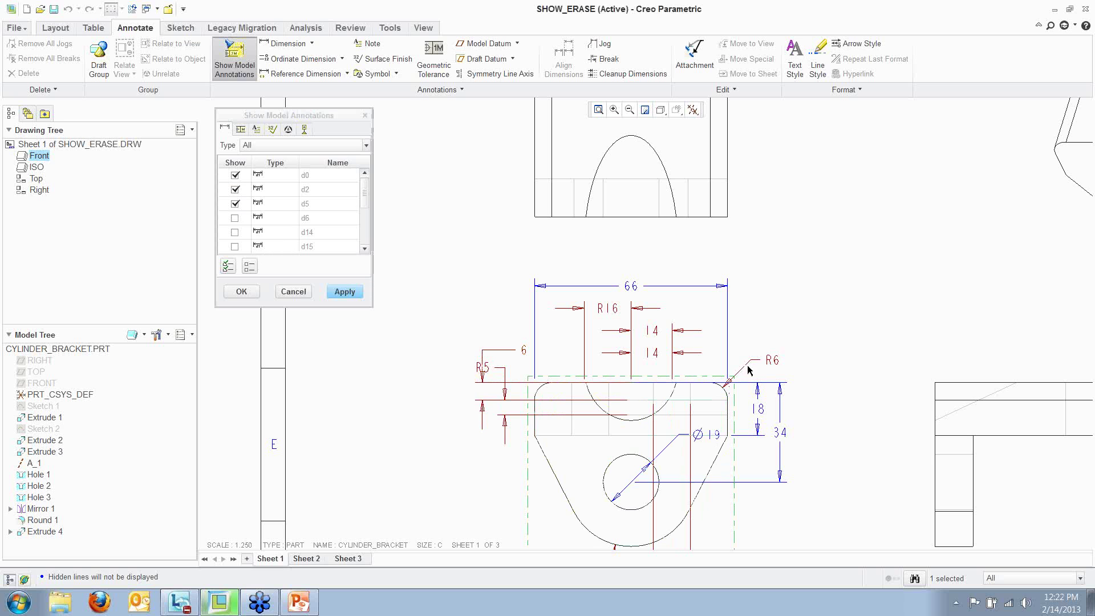
# Add the R6 and R22 radii to the front view's chosen dimensions, apply them, and list the view's annotations in the drawing tree
pyautogui.scroll(3, 621, 283)
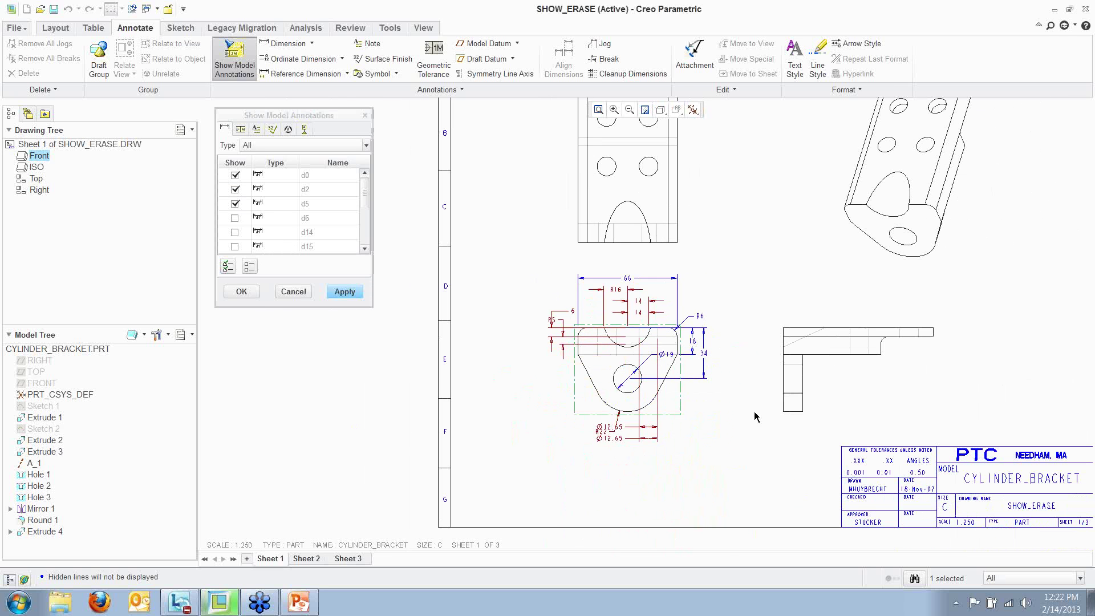
pyautogui.click(600, 433)
pyautogui.click(348, 294)
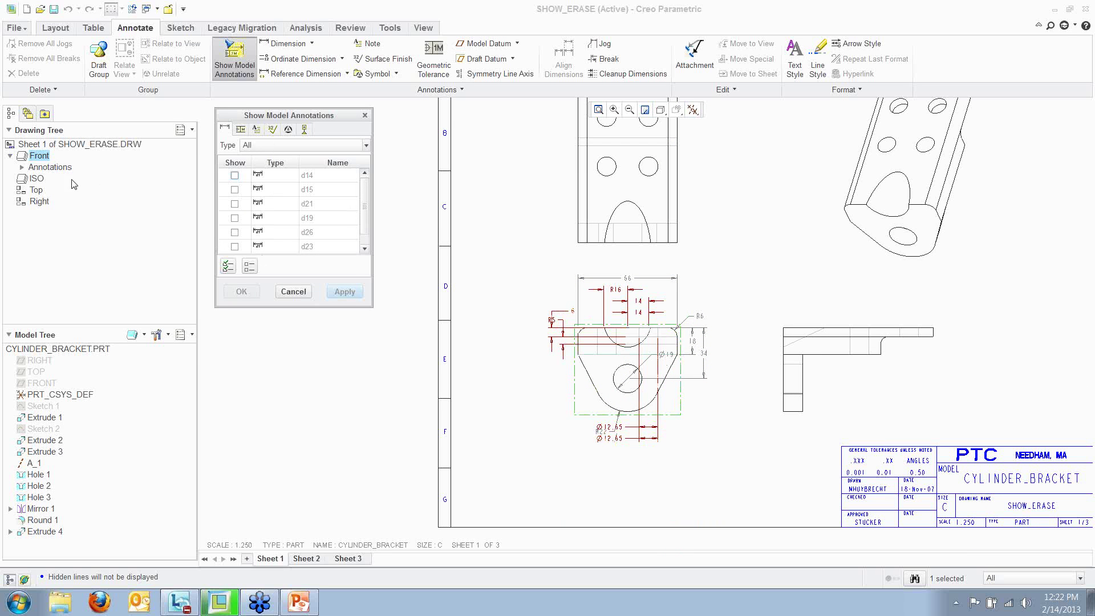
pyautogui.click(22, 167)
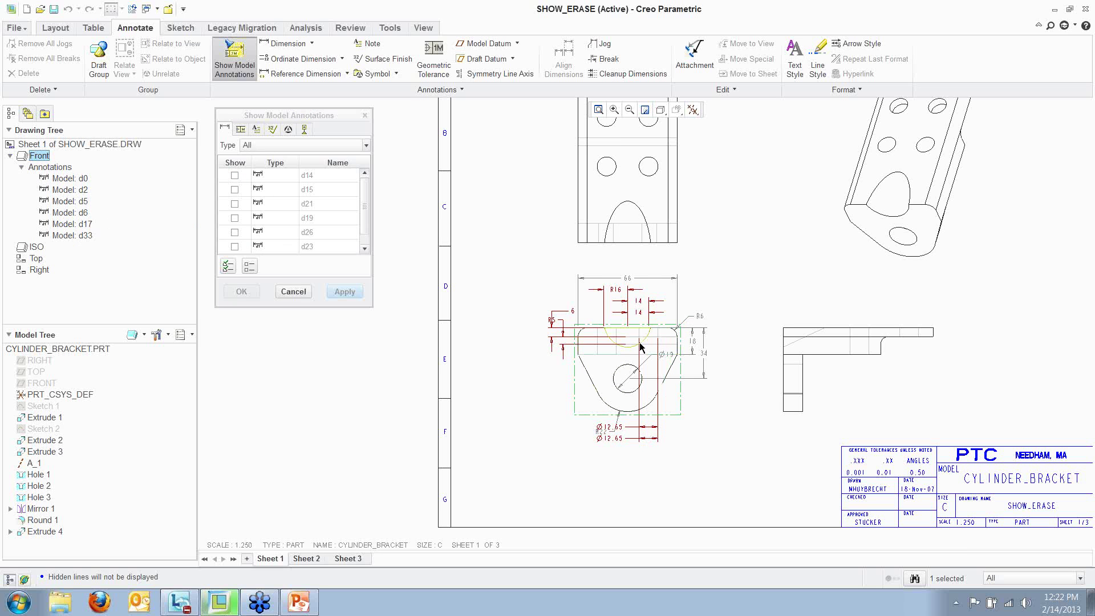
# Switch the shown annotation type to datums, show axis A_1 at the front view's Ø19 hole, and accept the annotations
pyautogui.click(900, 395)
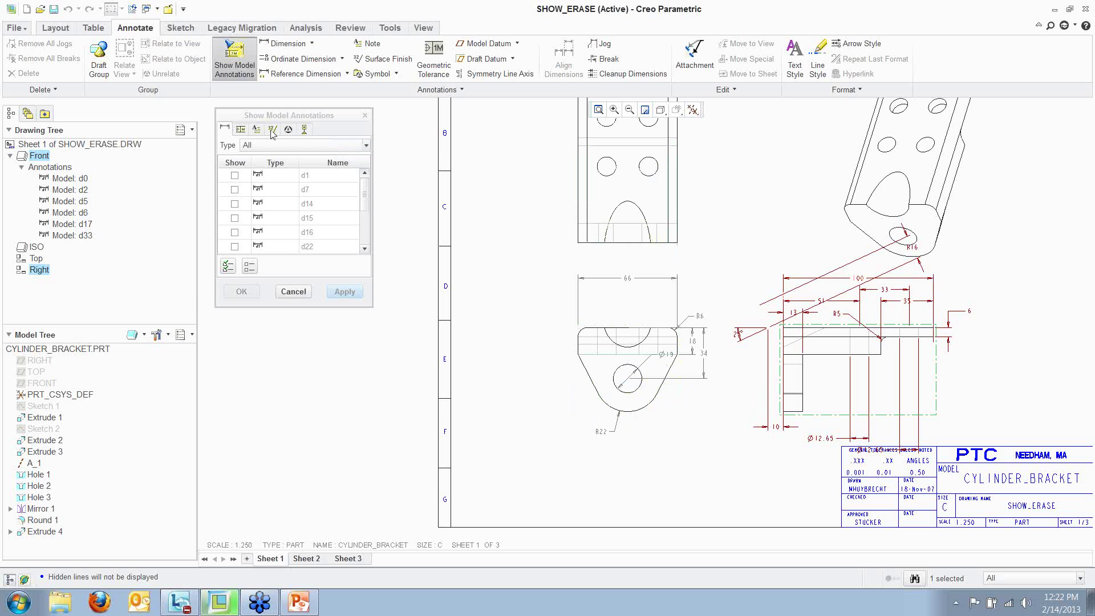
pyautogui.click(304, 129)
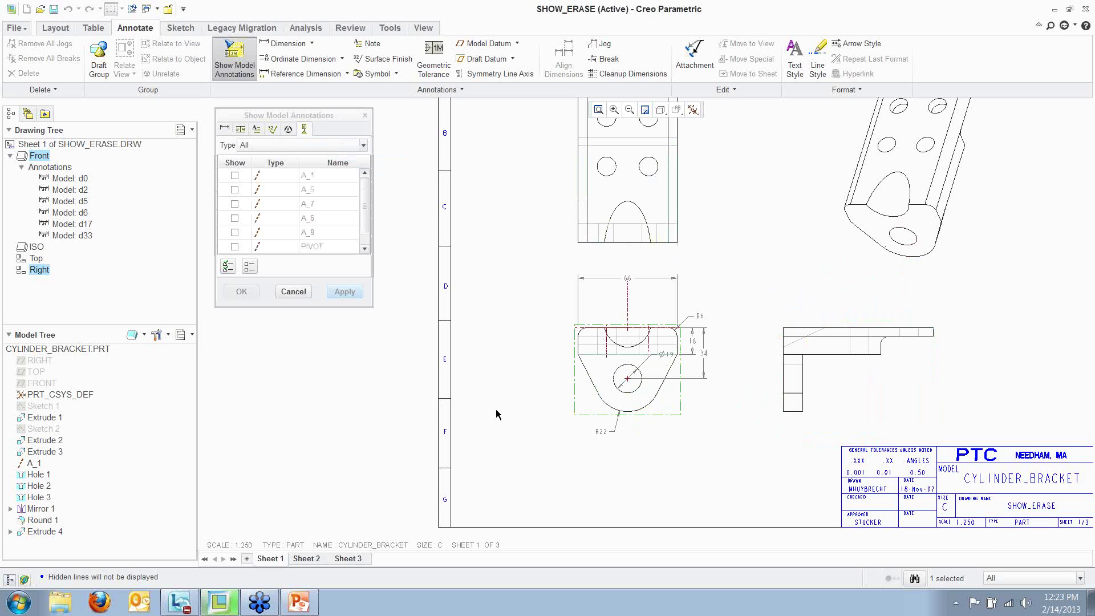
pyautogui.click(630, 380)
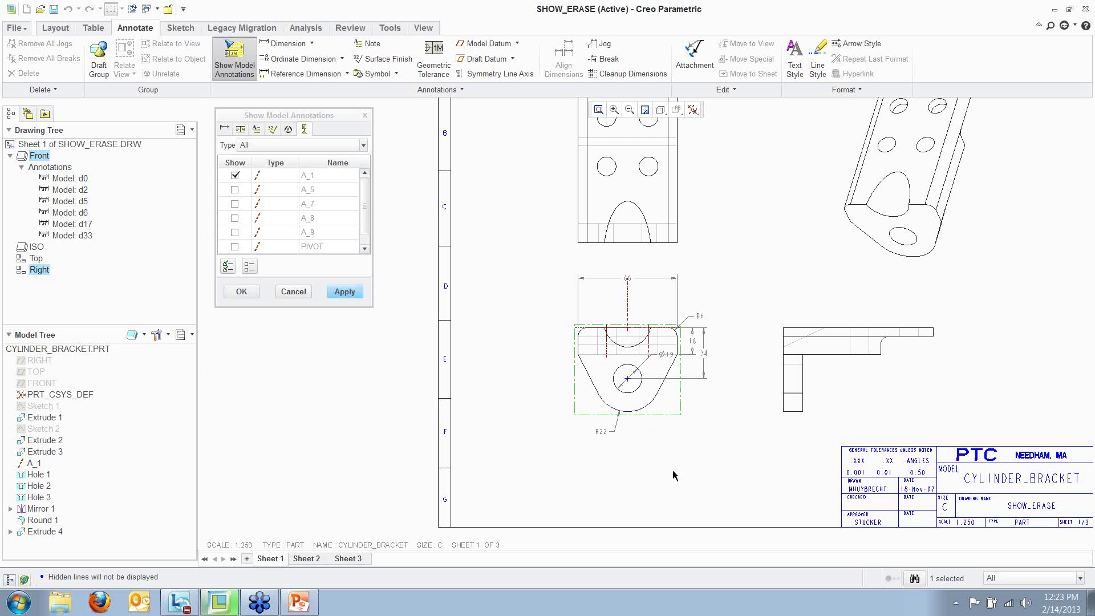
pyautogui.click(242, 292)
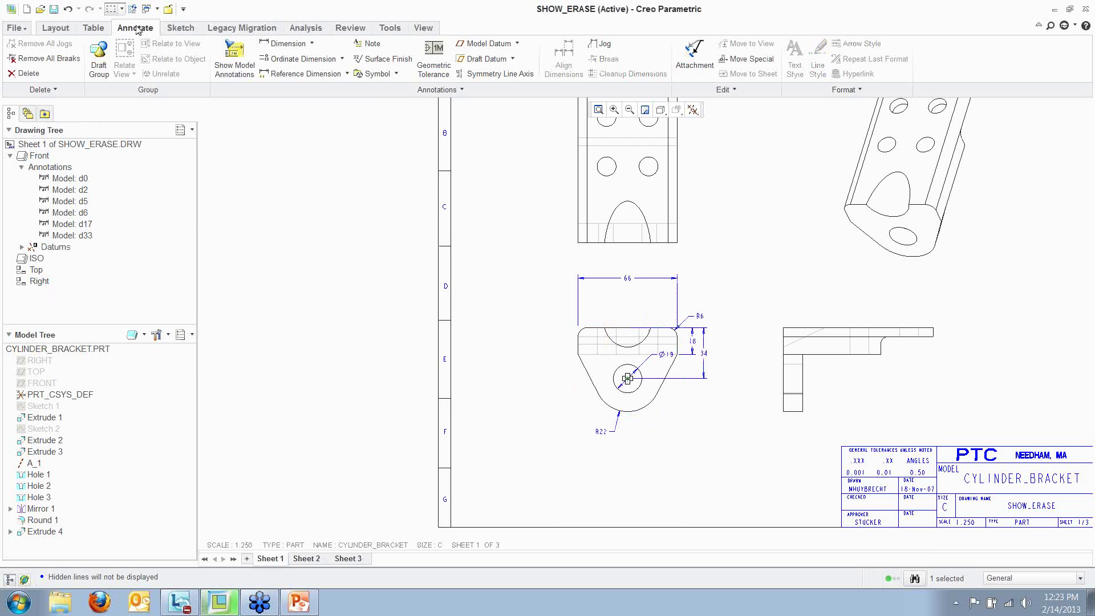
# Compare the drawing tree between layout and annotation work, and examine the front view's datum entry against the hole axis
pyautogui.click(67, 28)
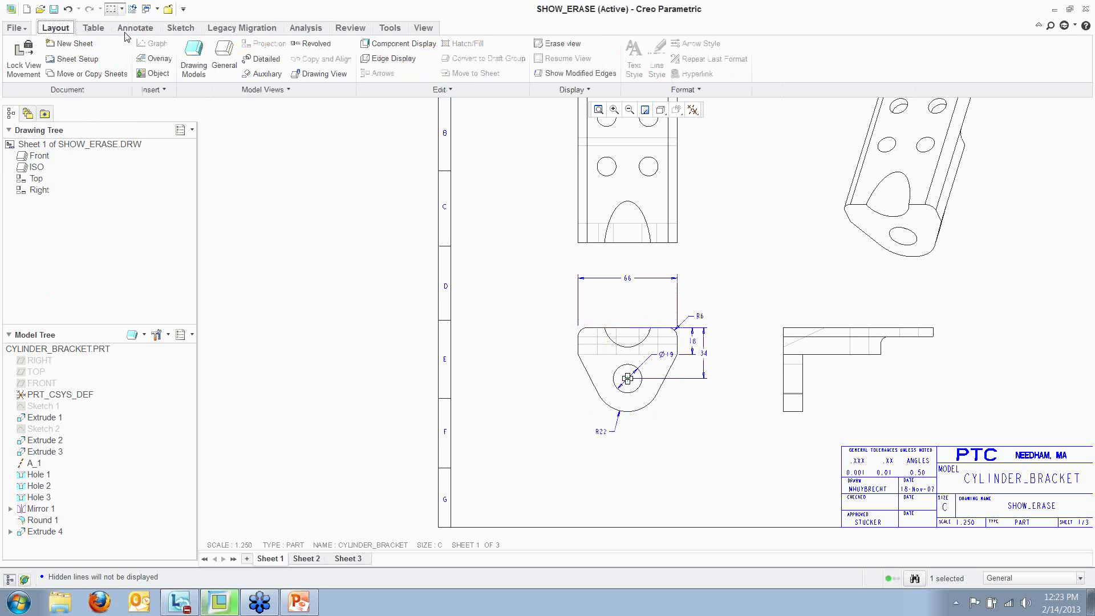
pyautogui.click(135, 29)
pyautogui.click(22, 167)
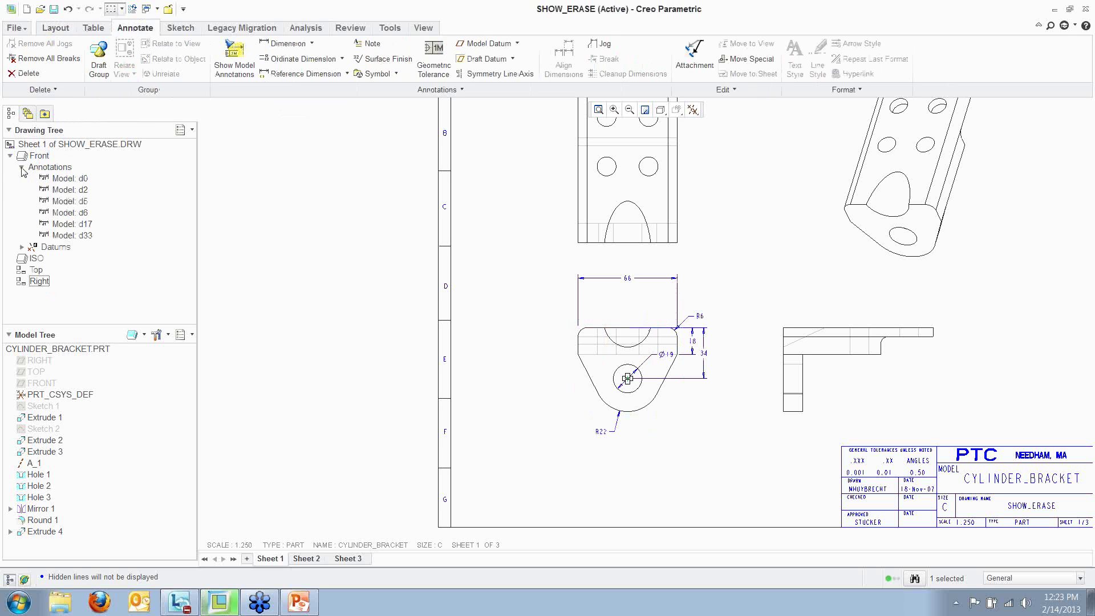
pyautogui.click(22, 167)
pyautogui.click(21, 179)
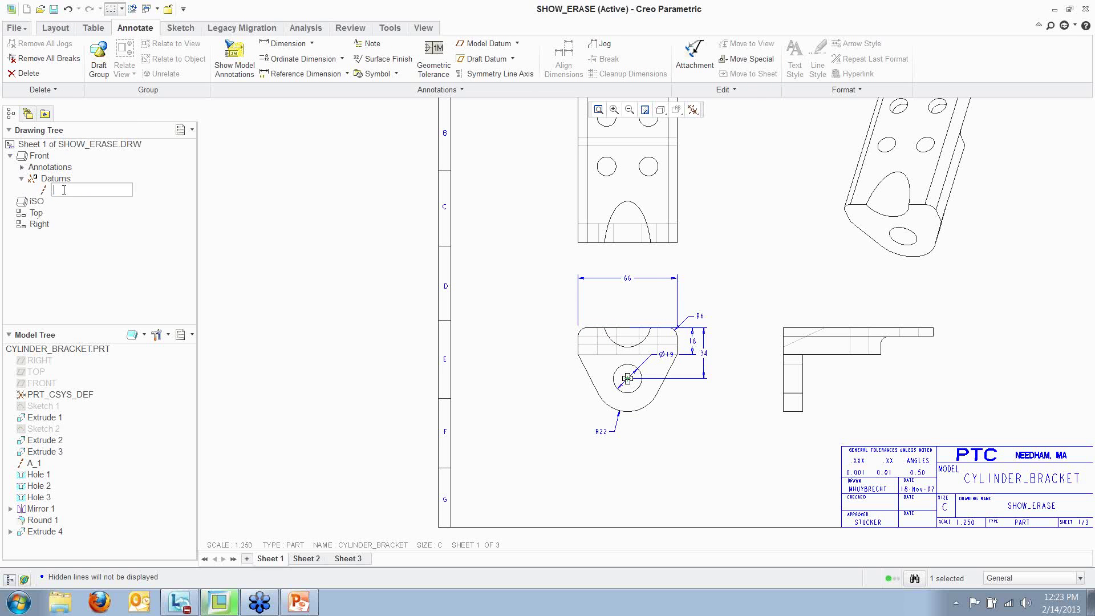
pyautogui.click(250, 253)
pyautogui.scroll(3, 624, 383)
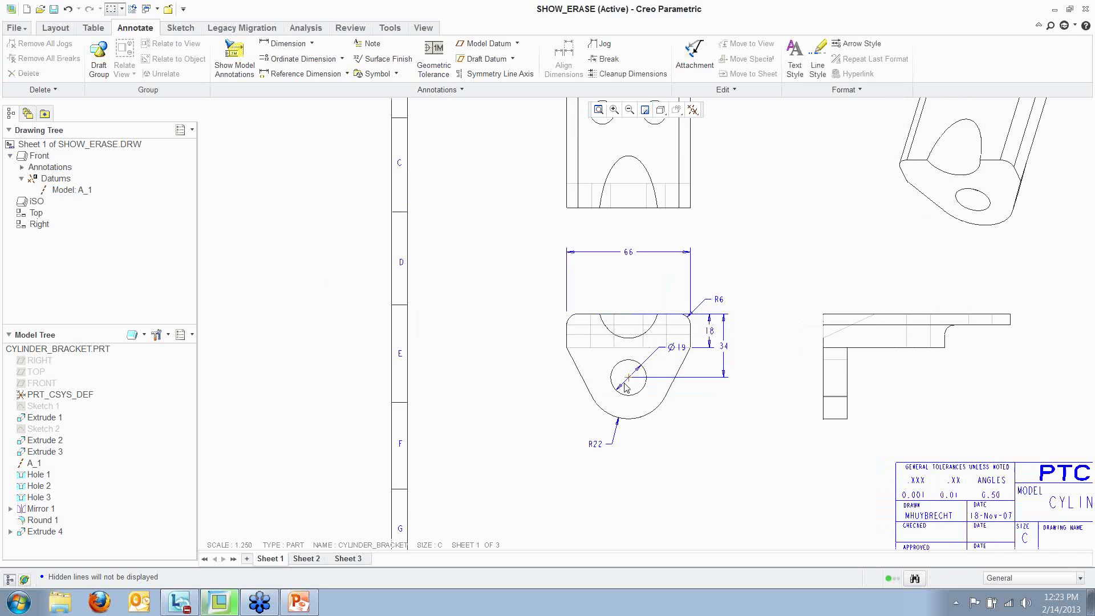
# Lengthen axis A_1's centerlines in the front view, vertically past the bracket's outline and horizontally just past the Ø19 hole
pyautogui.click(93, 192)
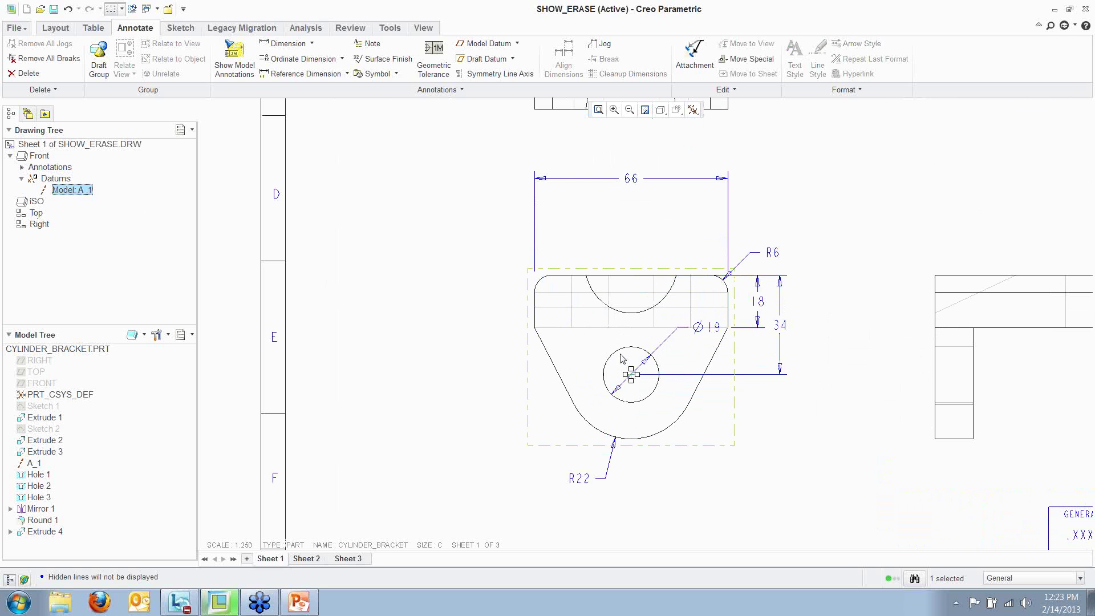
pyautogui.click(630, 372)
pyautogui.moveTo(631, 381); pyautogui.dragTo(630, 451)
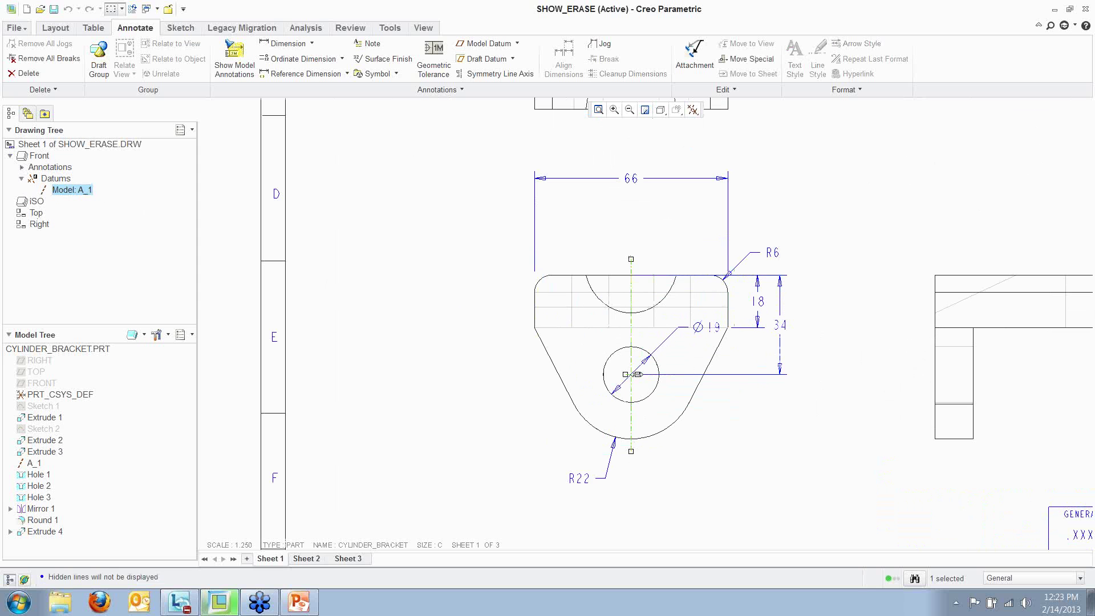
pyautogui.moveTo(665, 376); pyautogui.dragTo(590, 374)
pyautogui.click(808, 445)
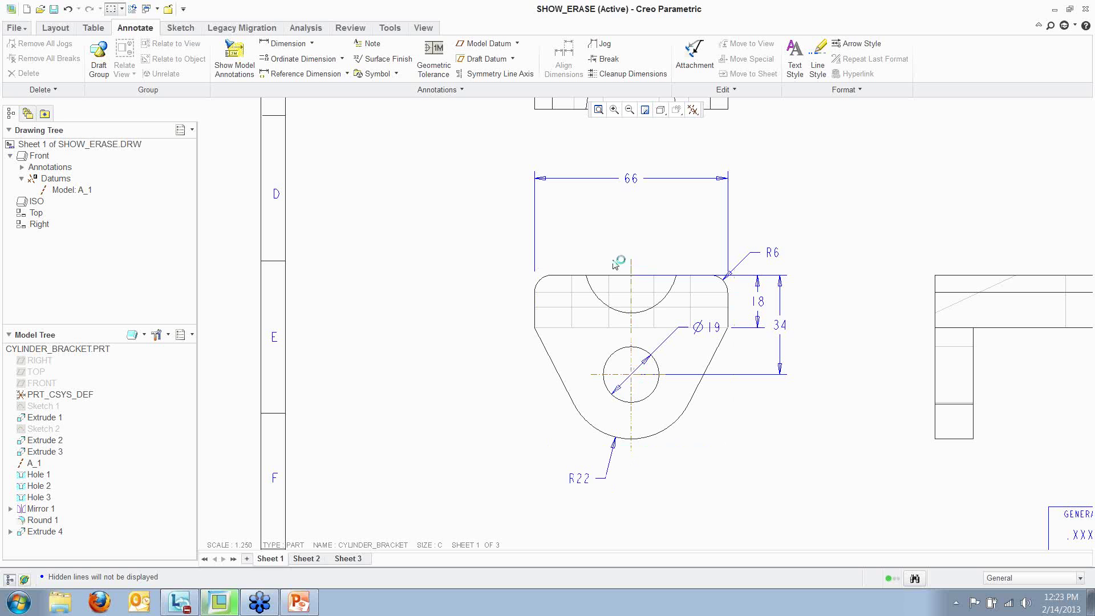
# Dimension the bracket's overall length in the right view, placing the dimension above the plate
pyautogui.scroll(3, 435, 334)
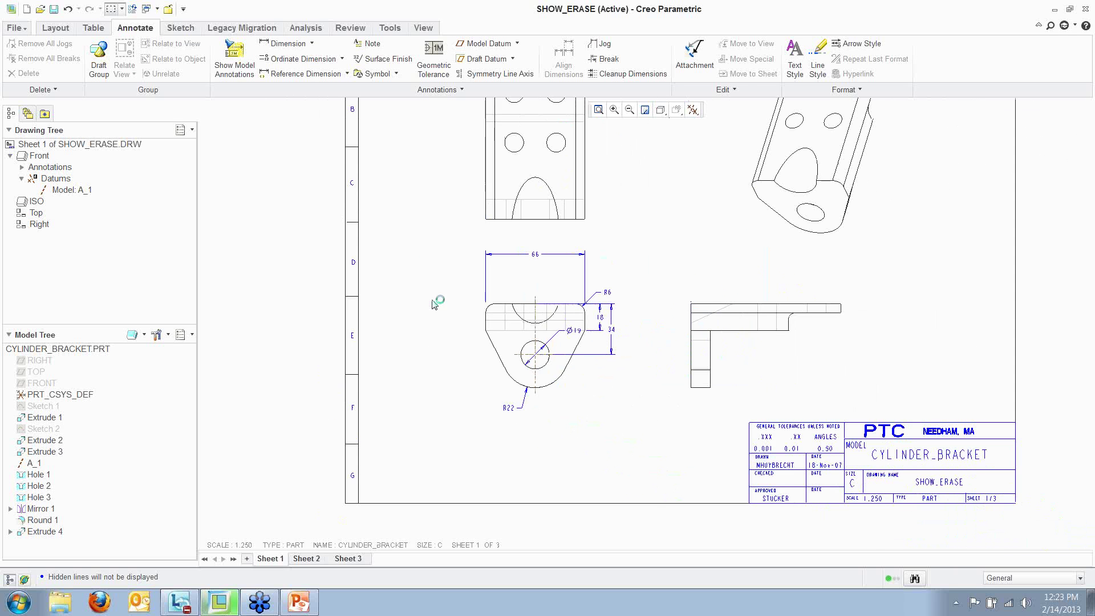
pyautogui.moveTo(416, 247); pyautogui.dragTo(482, 329, button='middle')
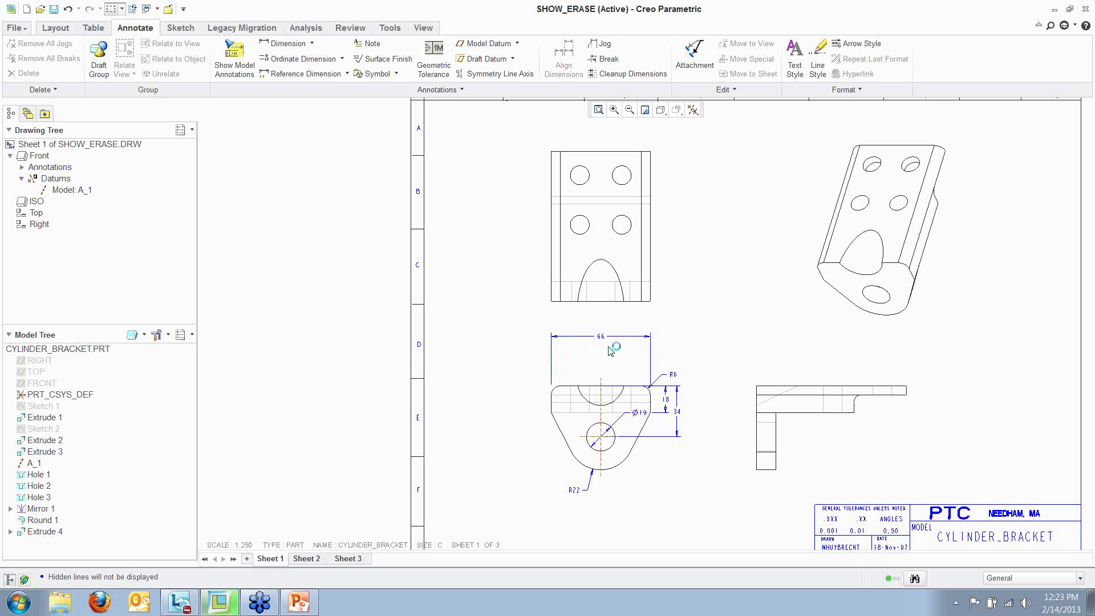
pyautogui.click(276, 48)
pyautogui.click(756, 392)
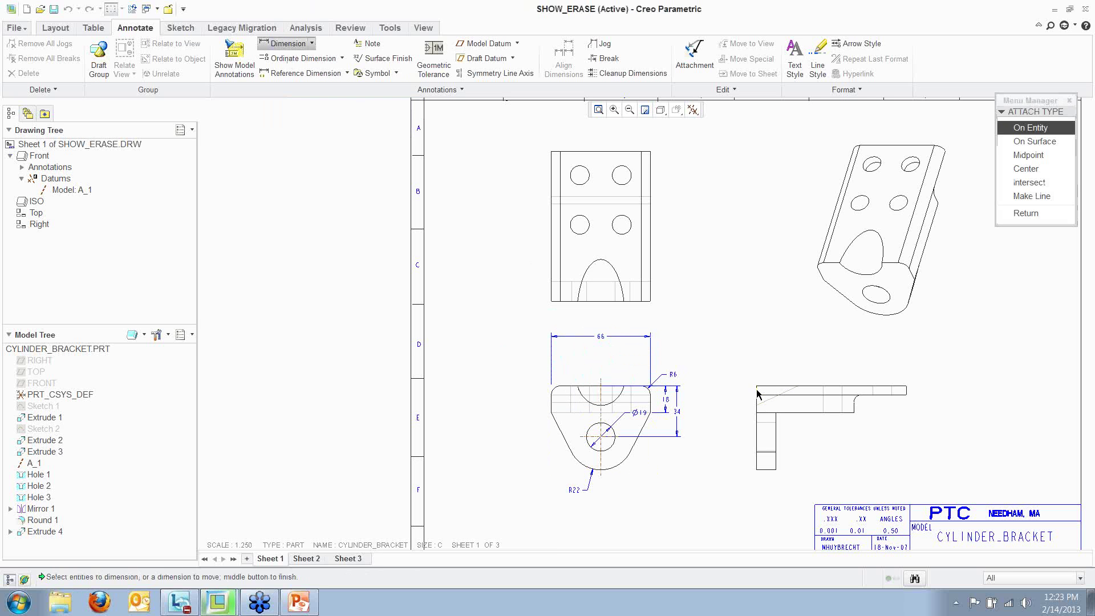
pyautogui.click(907, 393)
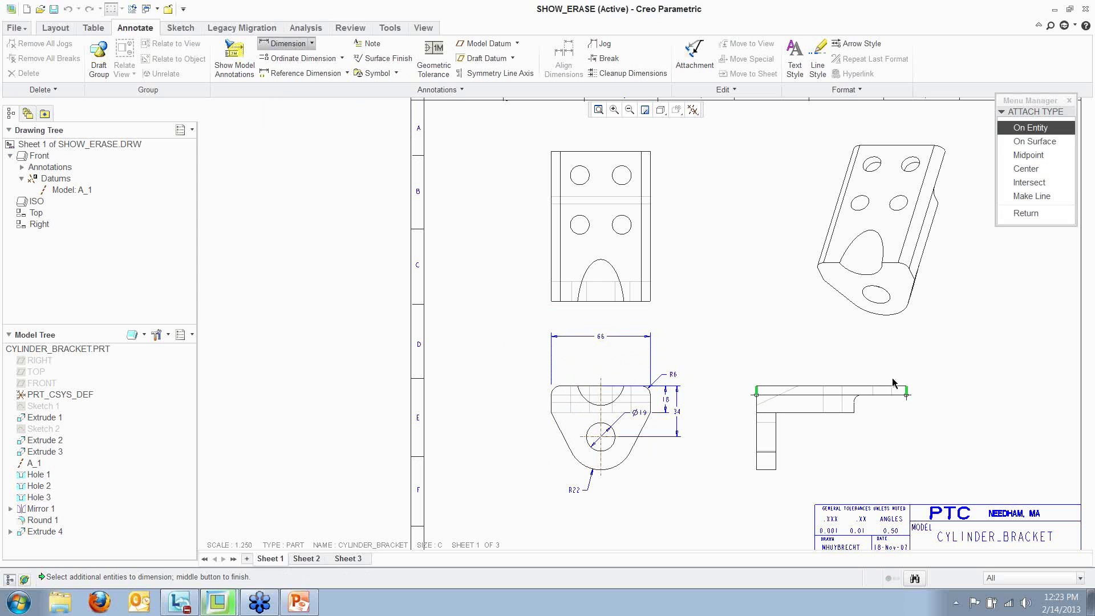
pyautogui.middleClick(860, 357)
# Dimension the height from the plate's upper edge to the stepped block's lower edge in the right view, beside the part
pyautogui.click(1030, 127)
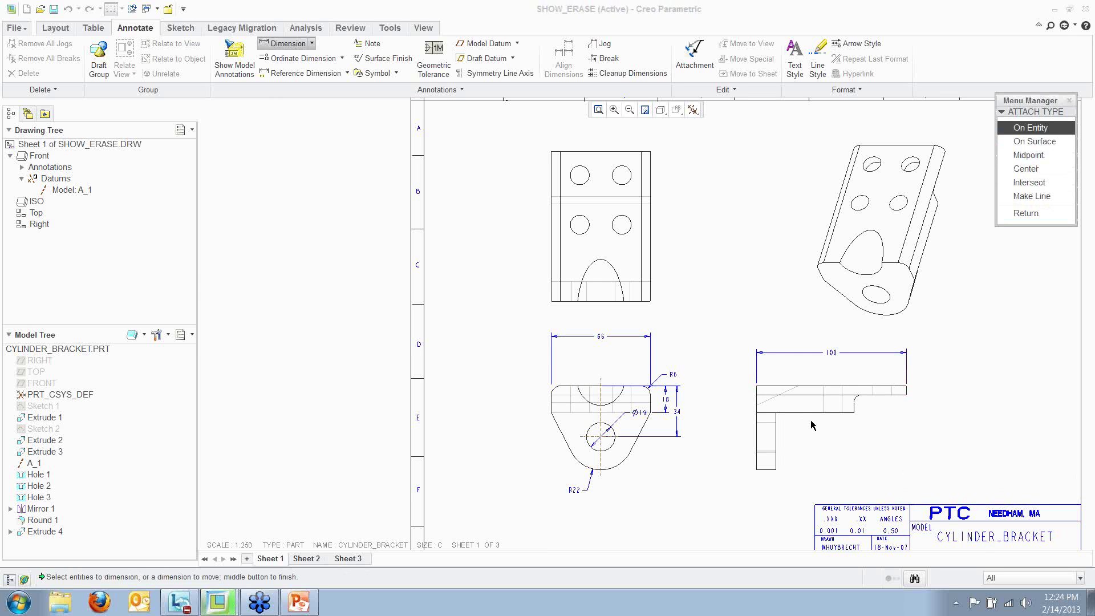
pyautogui.scroll(-3, 909, 406)
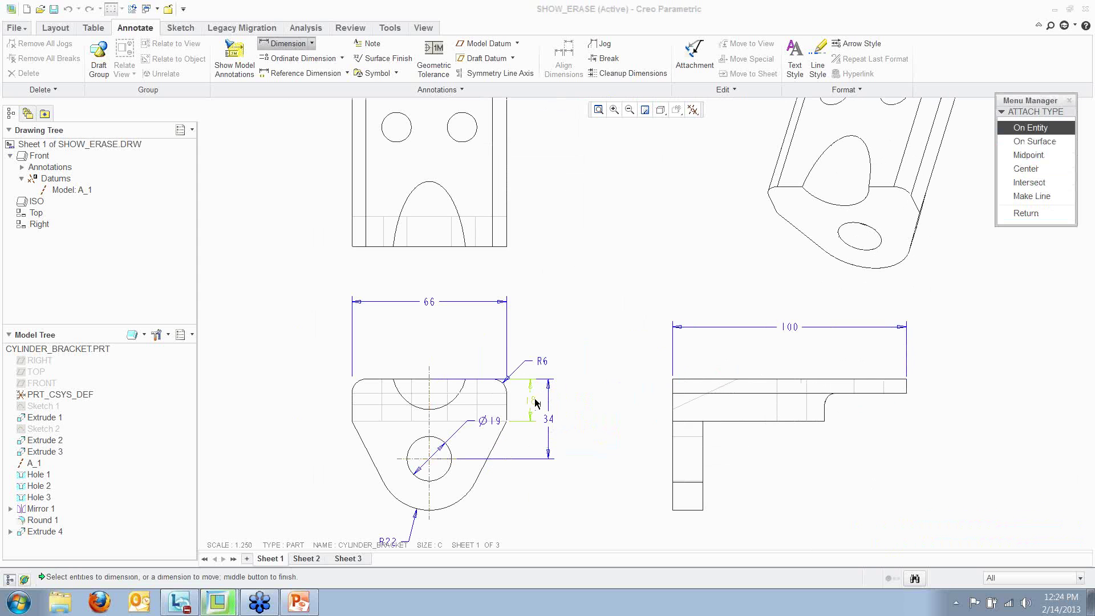
pyautogui.click(827, 380)
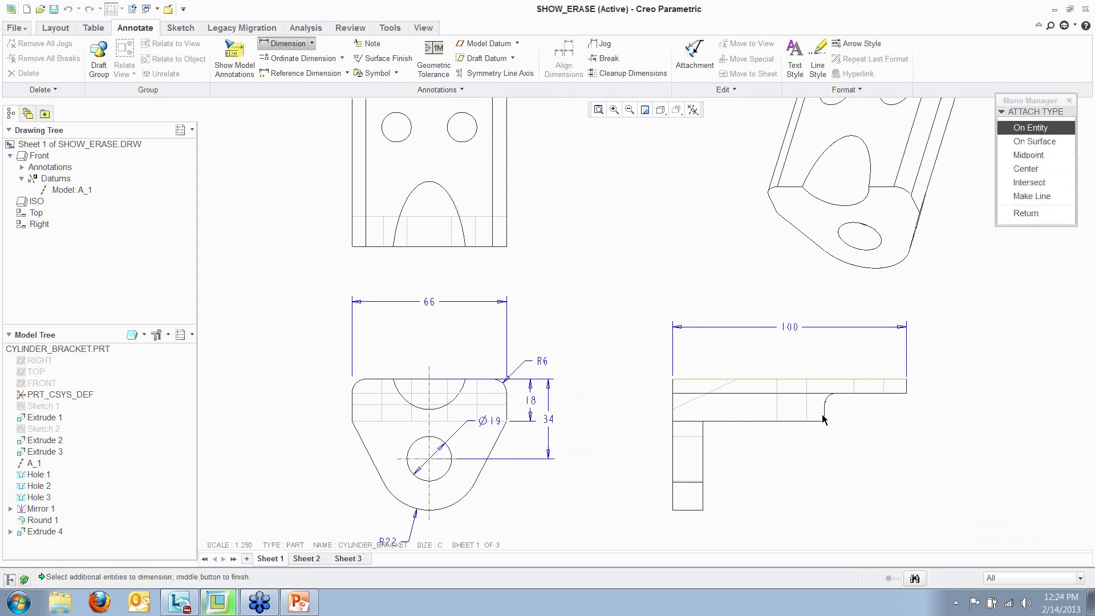
pyautogui.click(820, 422)
pyautogui.middleClick(1019, 420)
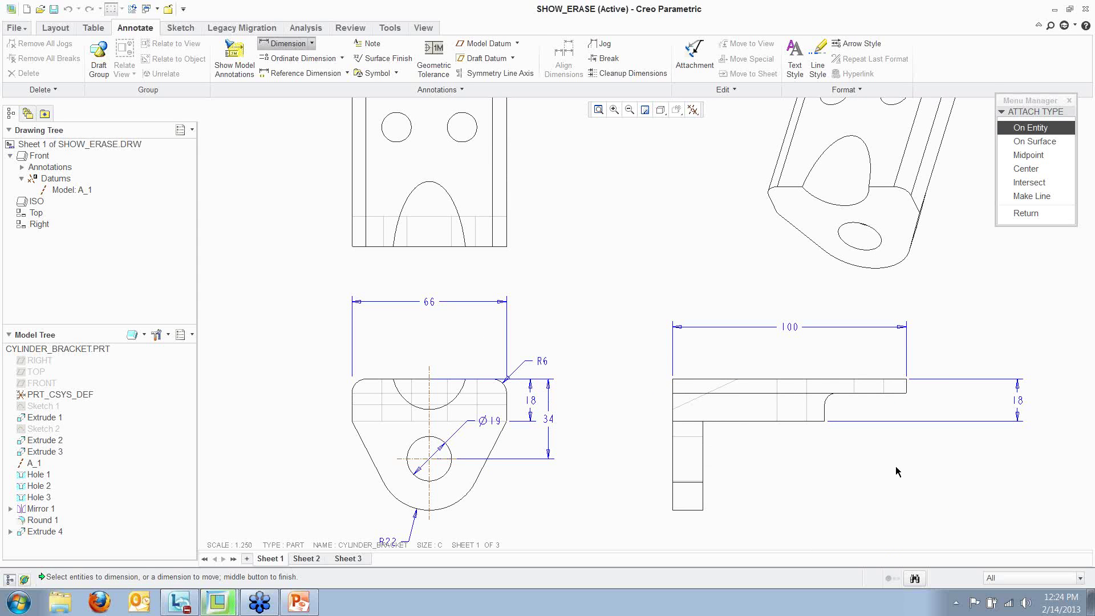
pyautogui.middleClick(915, 457)
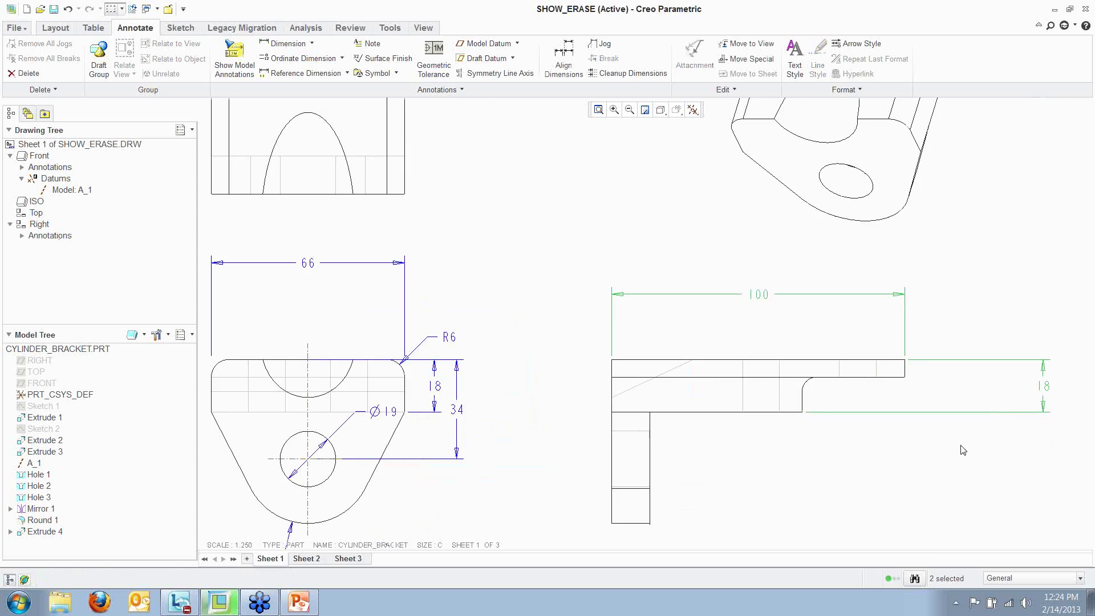
# Open the CYLINDER_BRACKET part model from the drawing and return to the SHOW_ERASE drawing
pyautogui.scroll(1, 915, 451)
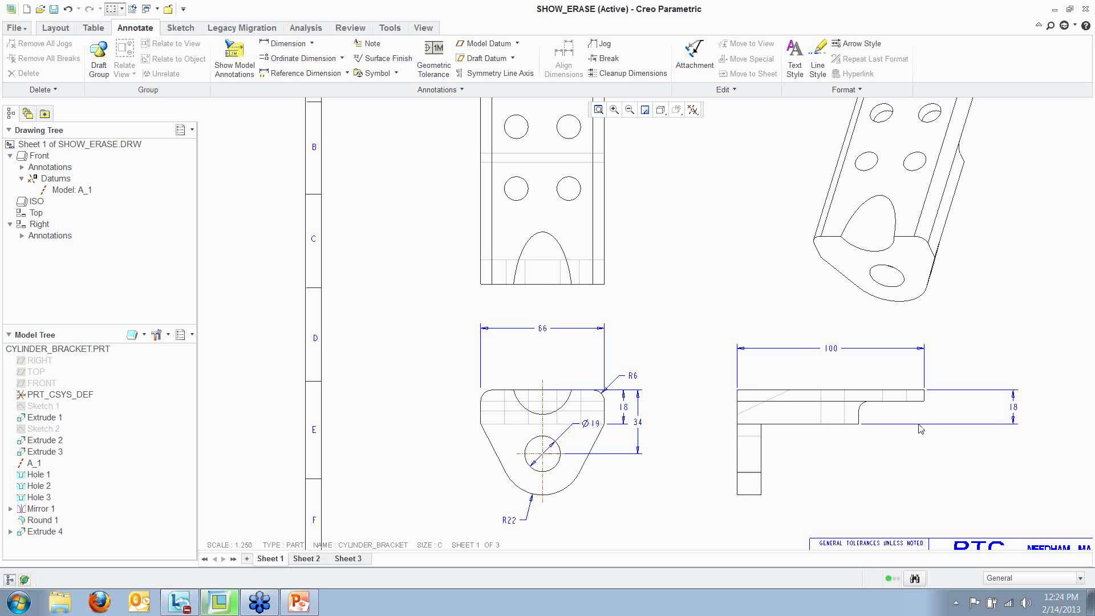
pyautogui.rightClick(81, 350)
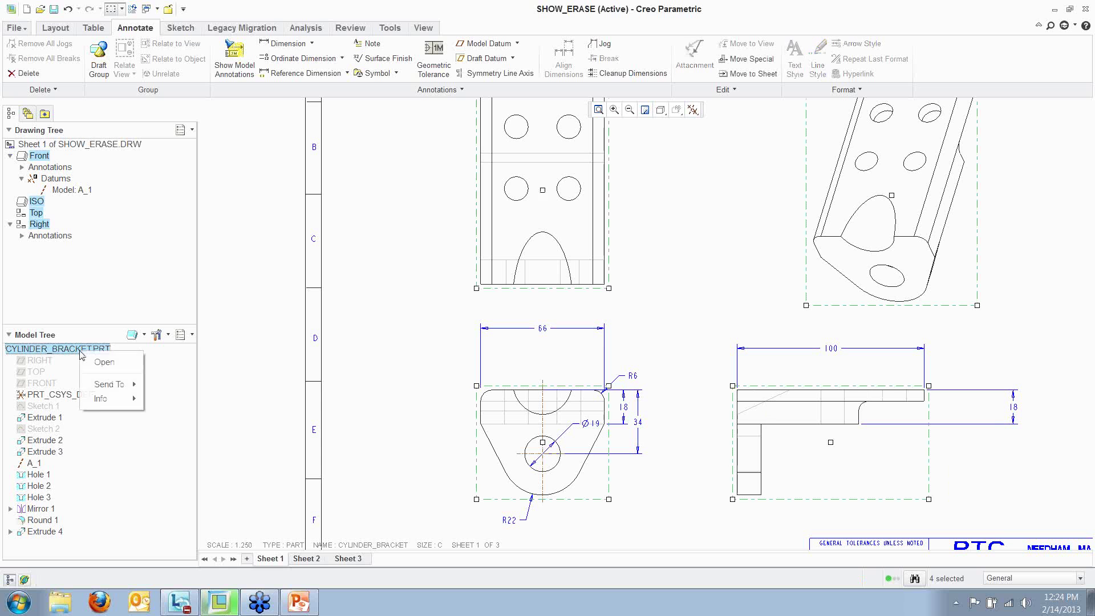
pyautogui.click(102, 361)
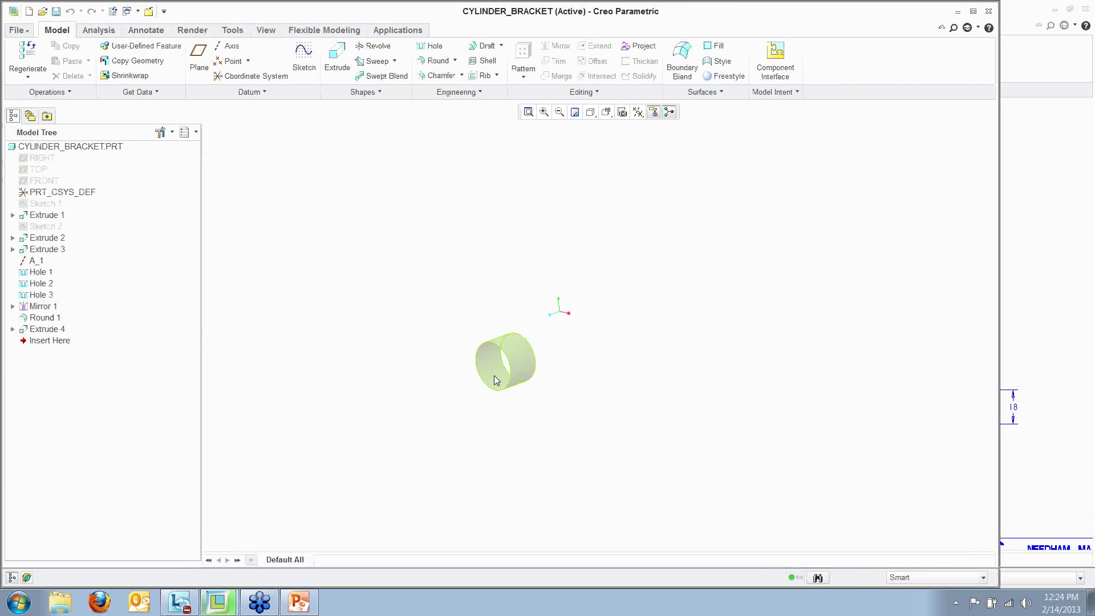
pyautogui.click(149, 12)
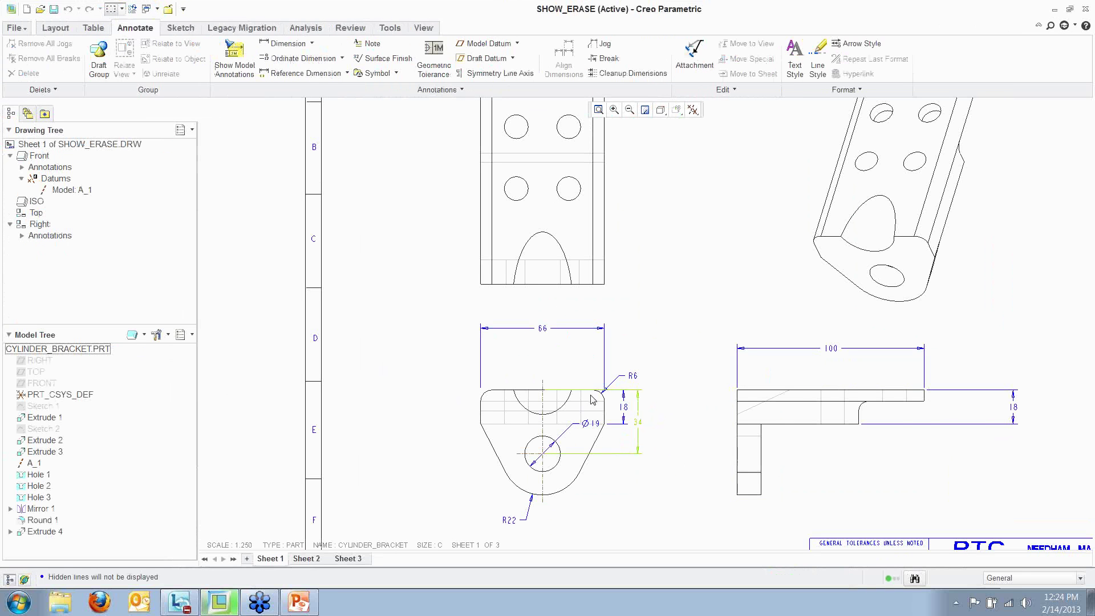
# Check the properties of the right view's created height dimension for an editable nominal value, and cancel without changes
pyautogui.click(1020, 429)
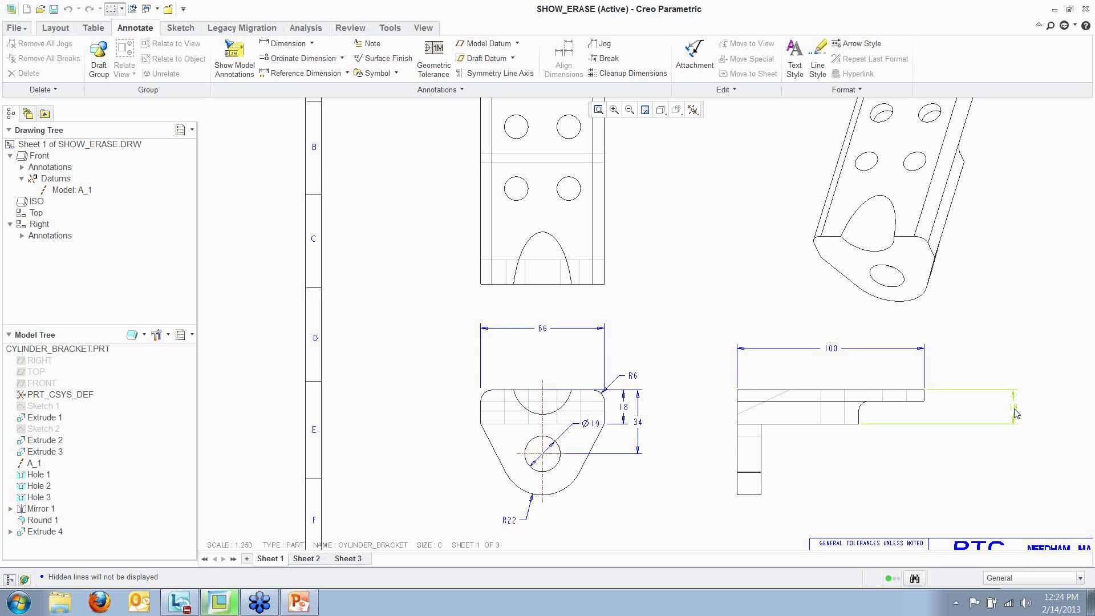
pyautogui.rightClick(1016, 413)
pyautogui.click(960, 529)
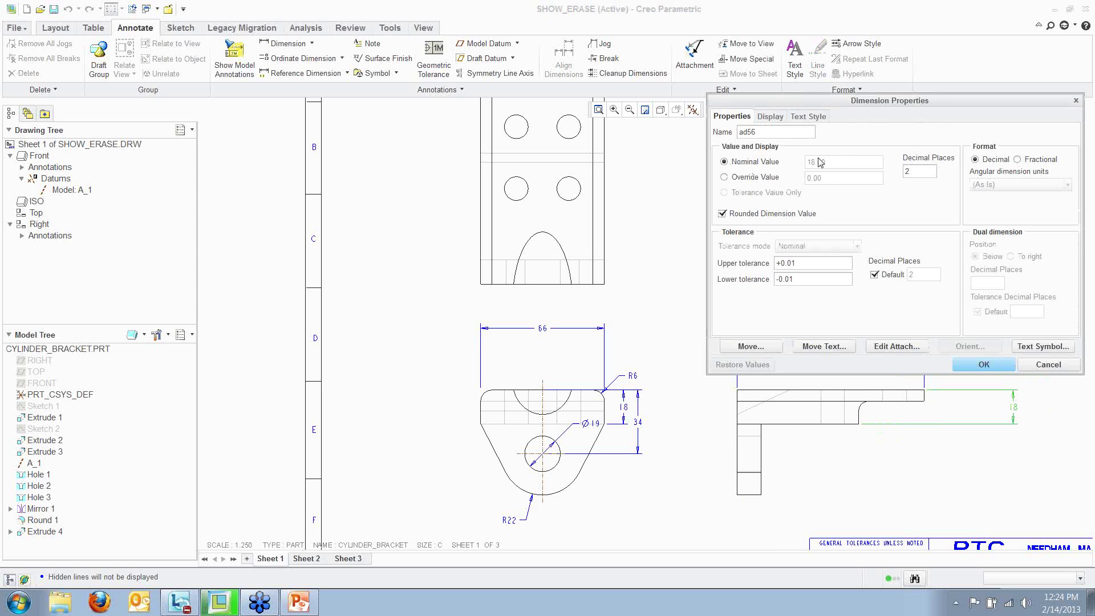
pyautogui.click(1050, 365)
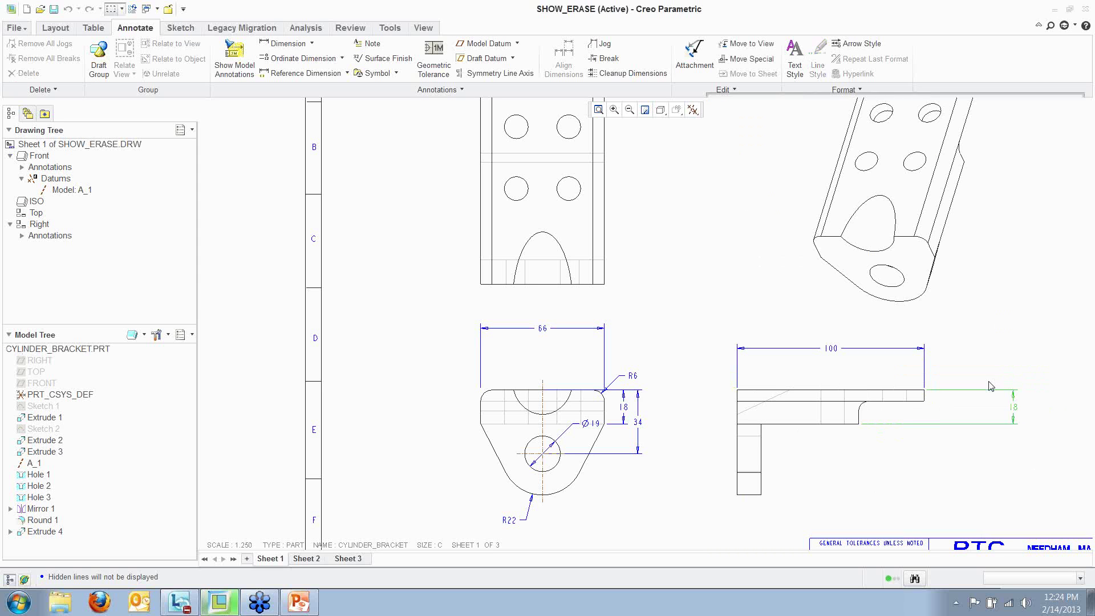
# Set the nominal value of the front view's height dimension d2 to 20.00 and regenerate the model
pyautogui.rightClick(625, 415)
pyautogui.click(657, 529)
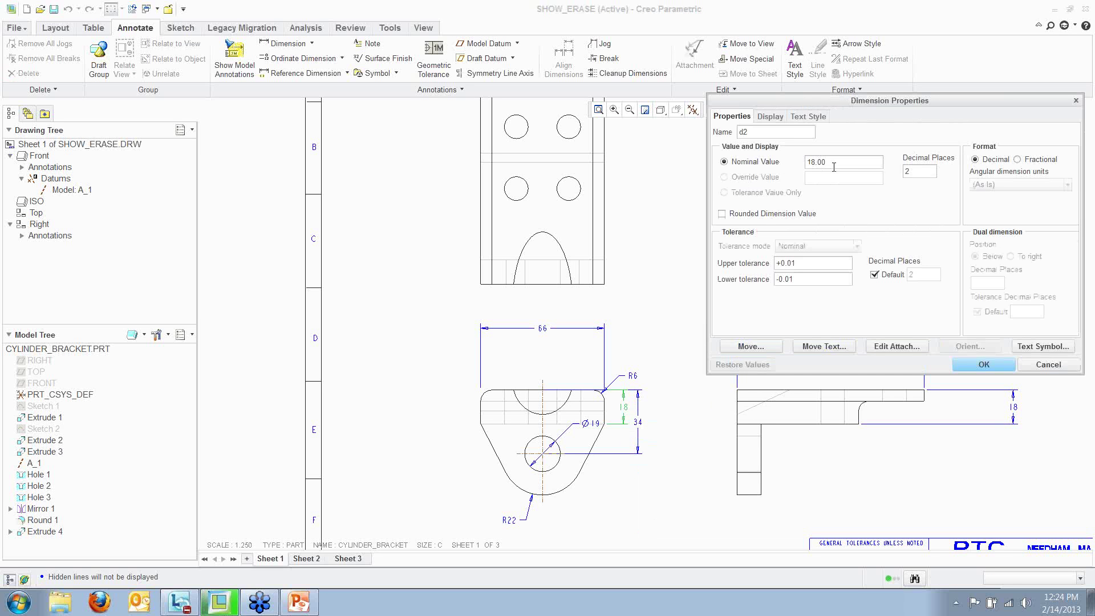
pyautogui.moveTo(837, 162); pyautogui.dragTo(735, 147)
pyautogui.write('20.00')
pyautogui.click(982, 365)
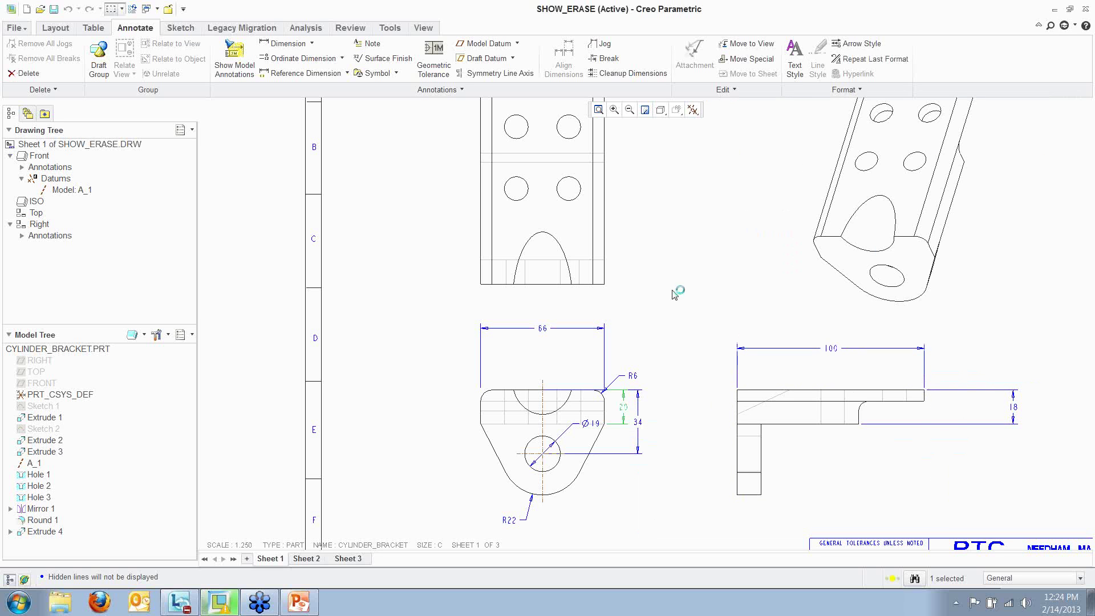
pyautogui.click(145, 9)
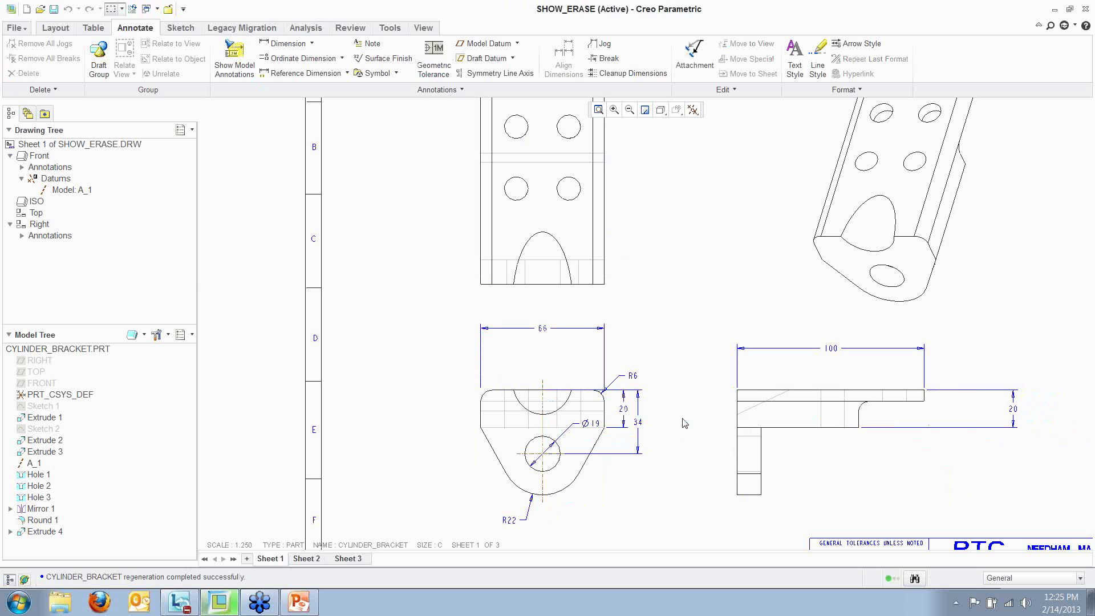
# Set the front view's height dimension d2 to 30.00 and regenerate the model
pyautogui.click(623, 411)
pyautogui.doubleClick(624, 413)
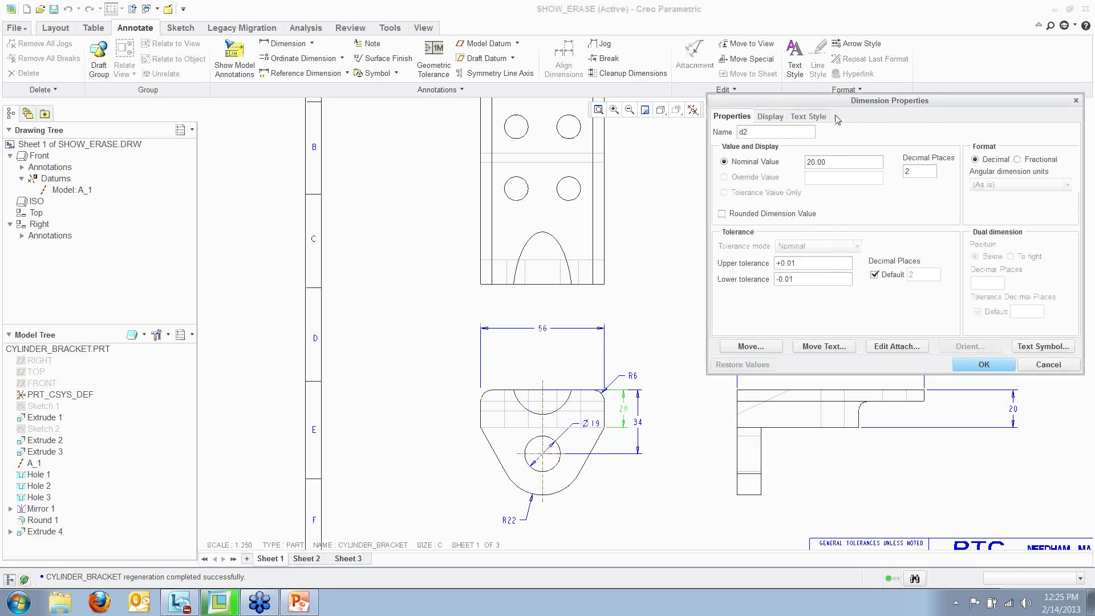
pyautogui.write('30.00')
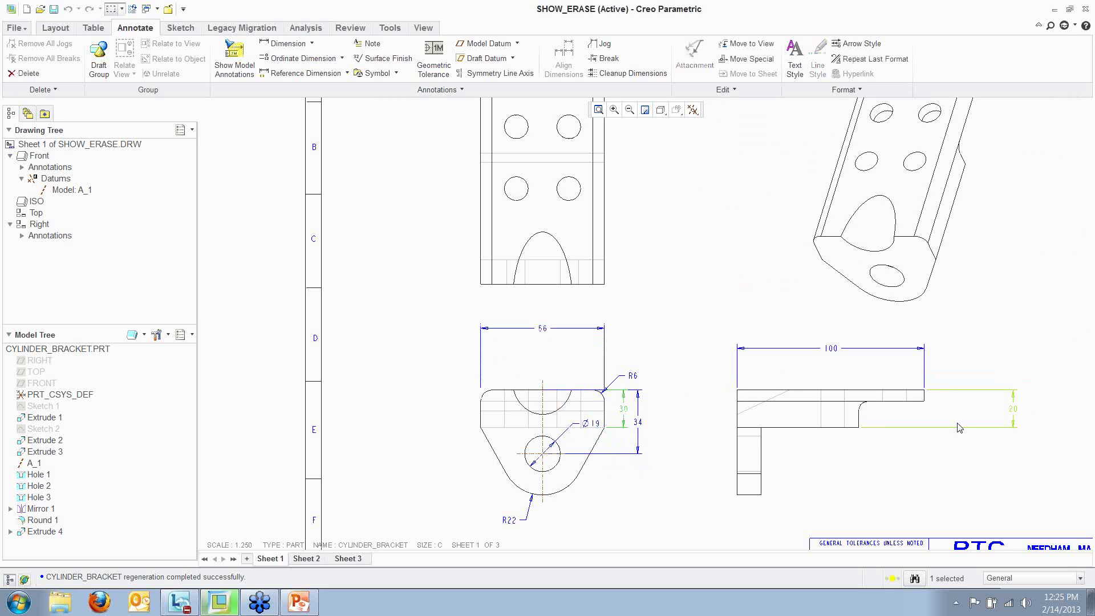
pyautogui.click(999, 365)
pyautogui.click(131, 10)
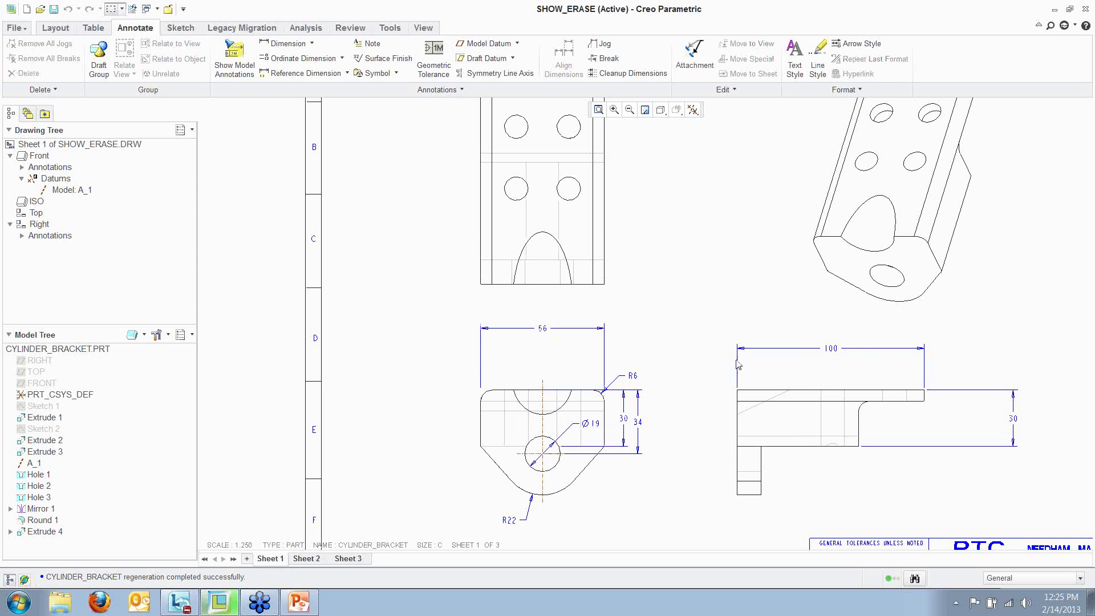
# Set the front view's height dimension d2 back to 18.00 and regenerate the model
pyautogui.doubleClick(625, 422)
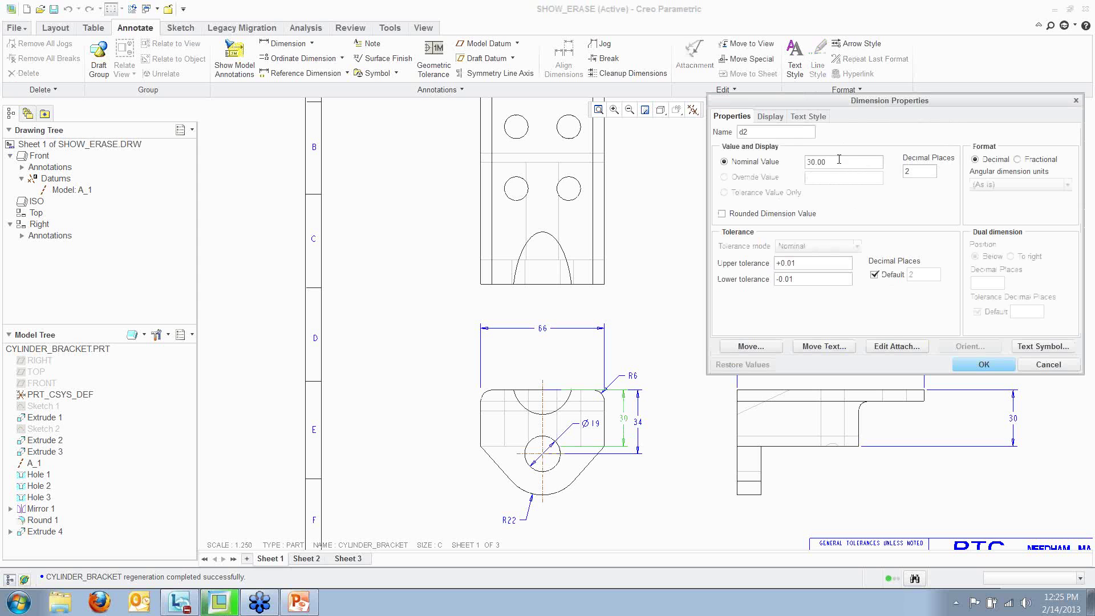
pyautogui.moveTo(839, 160); pyautogui.dragTo(629, 142)
pyautogui.write('18.00')
pyautogui.click(984, 365)
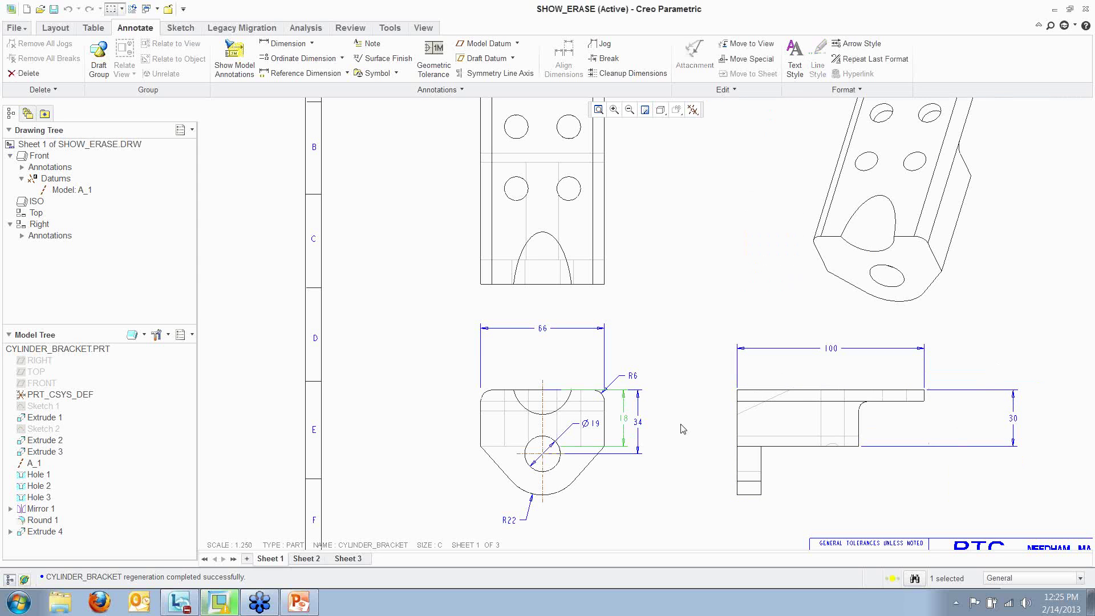
pyautogui.click(133, 8)
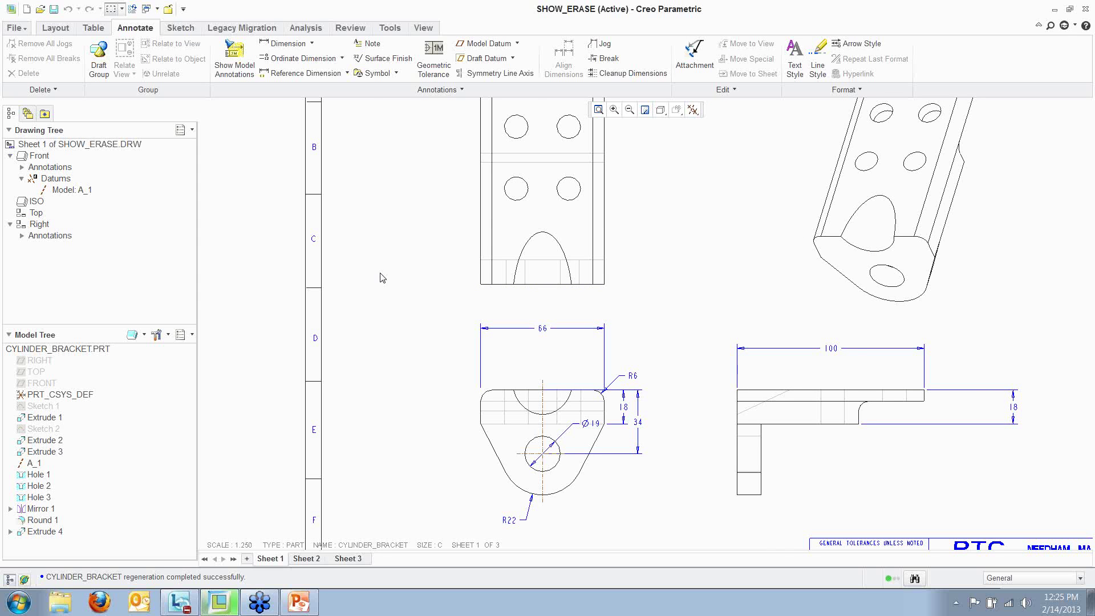
# List the annotations of the front and right views in the drawing tree to compare model and draft dimensions
pyautogui.scroll(1, 397, 380)
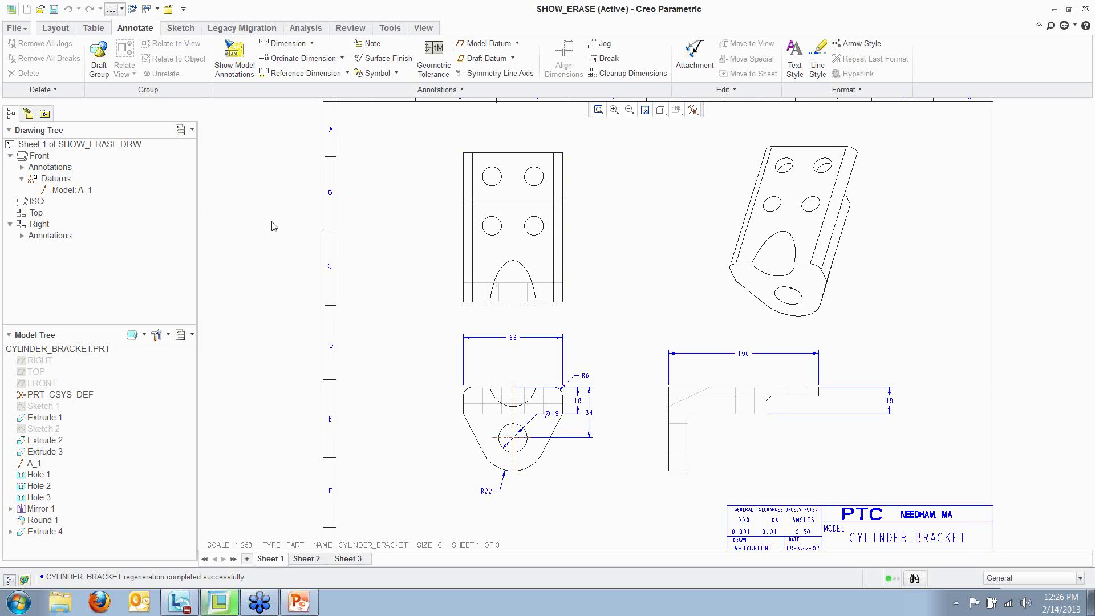
pyautogui.click(21, 167)
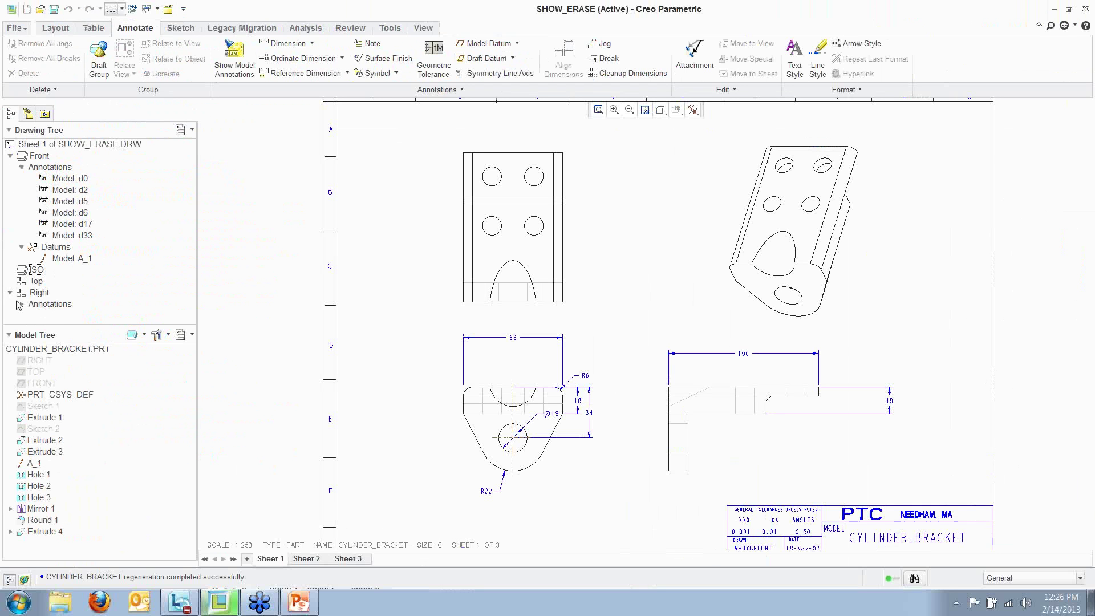
pyautogui.click(21, 304)
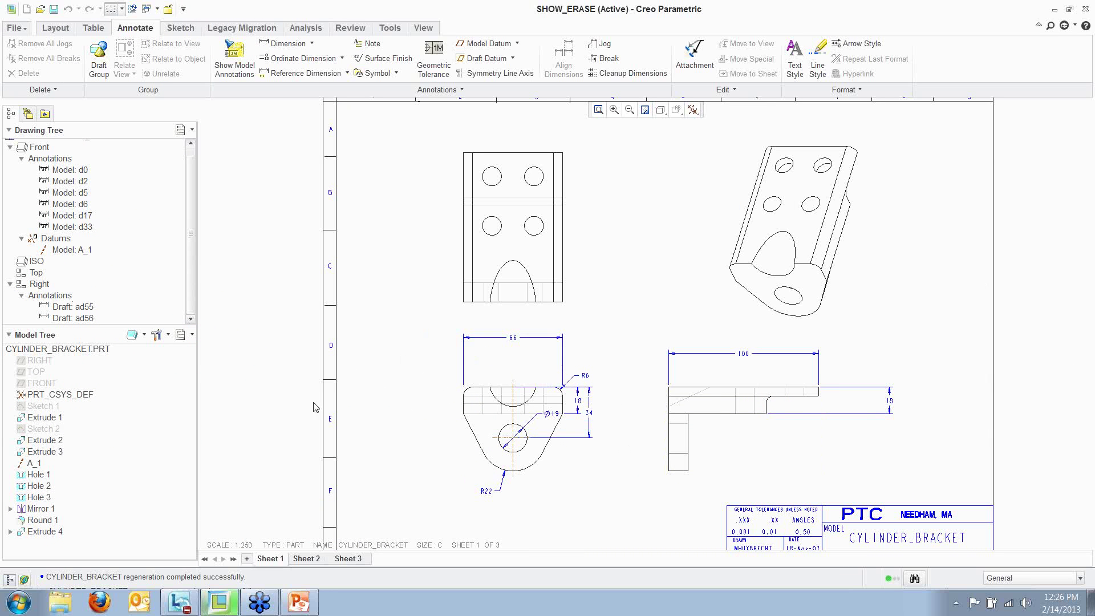
# Erase the overall width dimension d0 from the front view
pyautogui.click(66, 170)
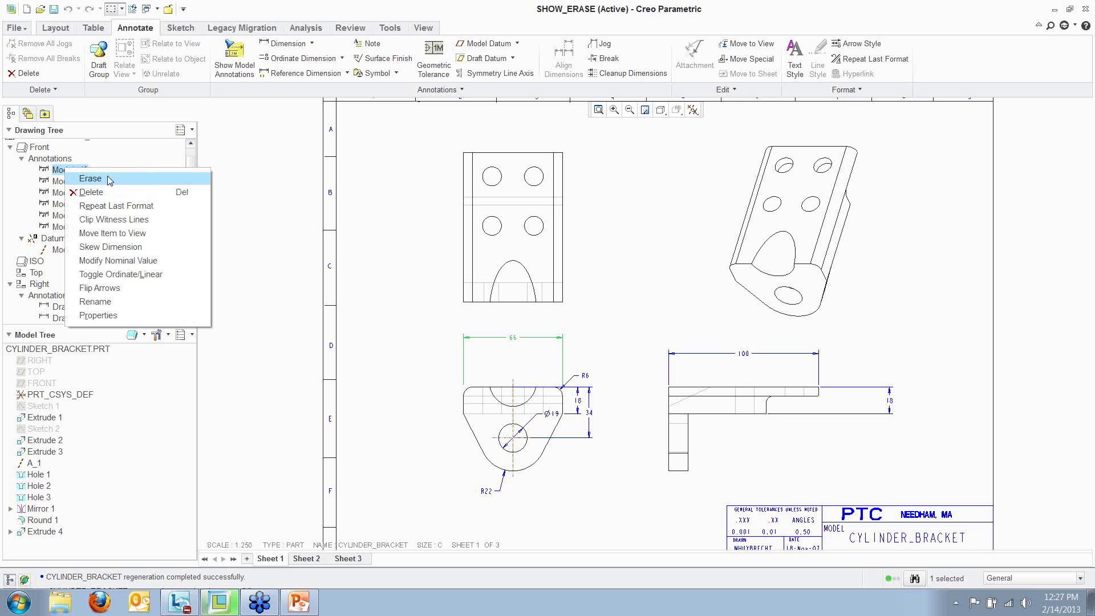
pyautogui.click(110, 180)
pyautogui.scroll(1, 420, 406)
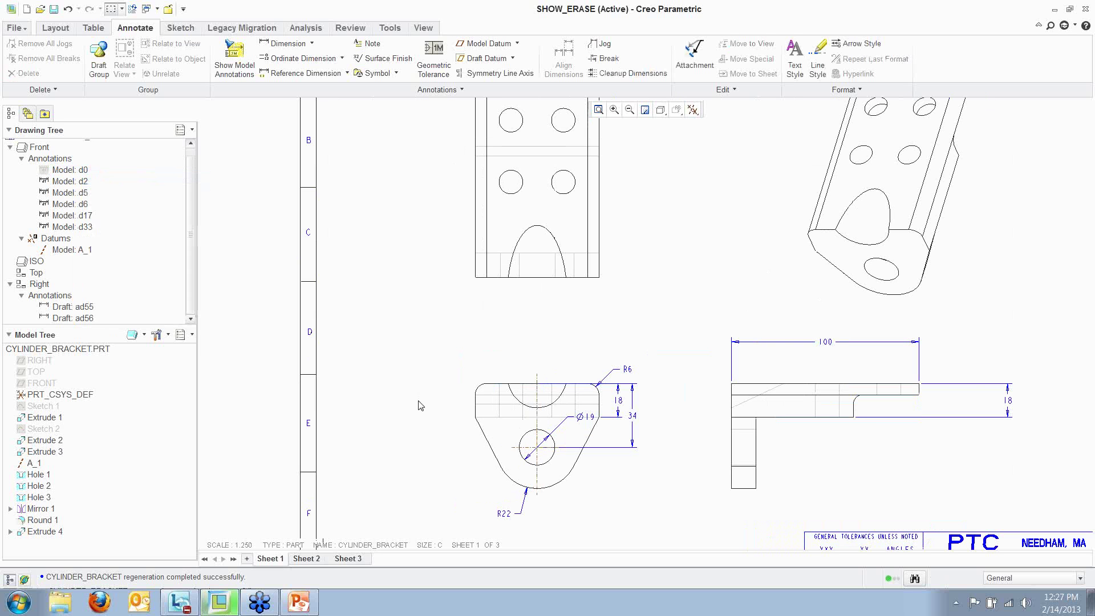
pyautogui.scroll(-1, 452, 388)
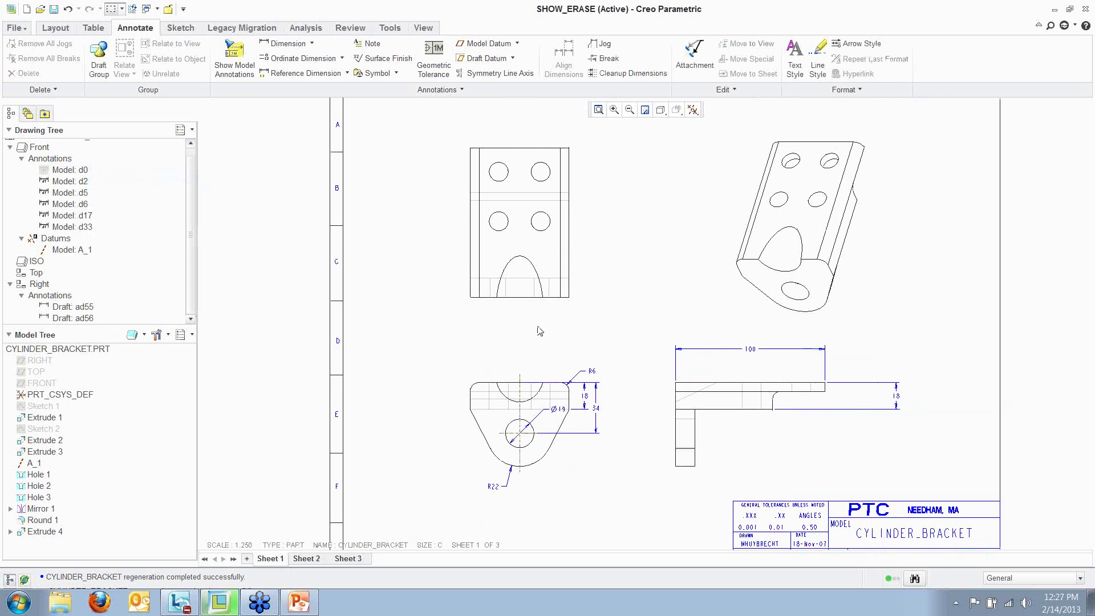
# Preview the model dimensions available for the top view while d0 is erased, without showing any of them
pyautogui.click(234, 57)
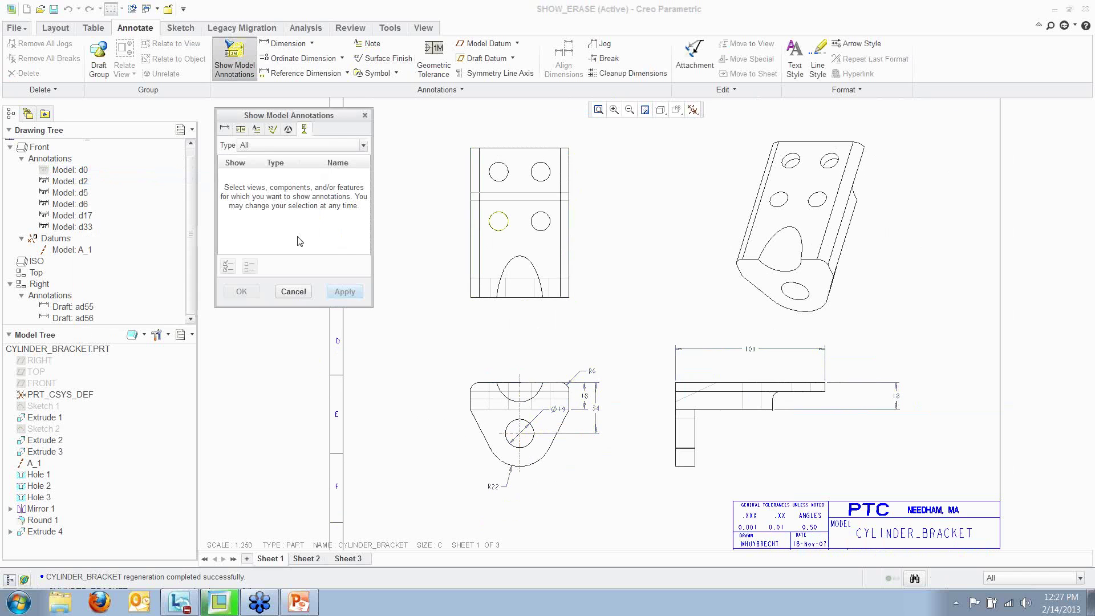
pyautogui.click(573, 206)
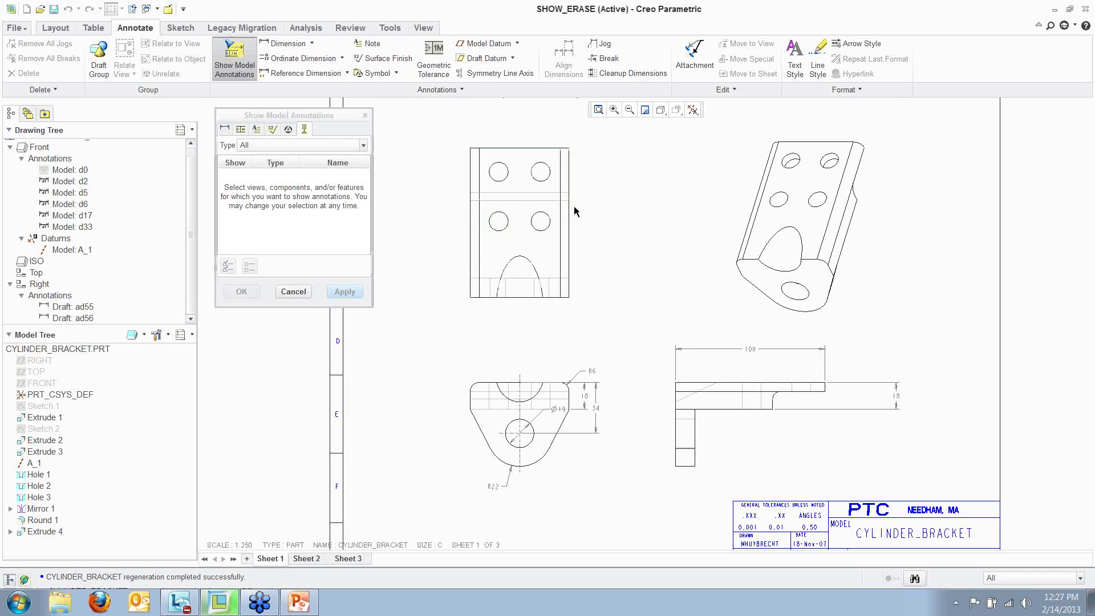
pyautogui.click(225, 128)
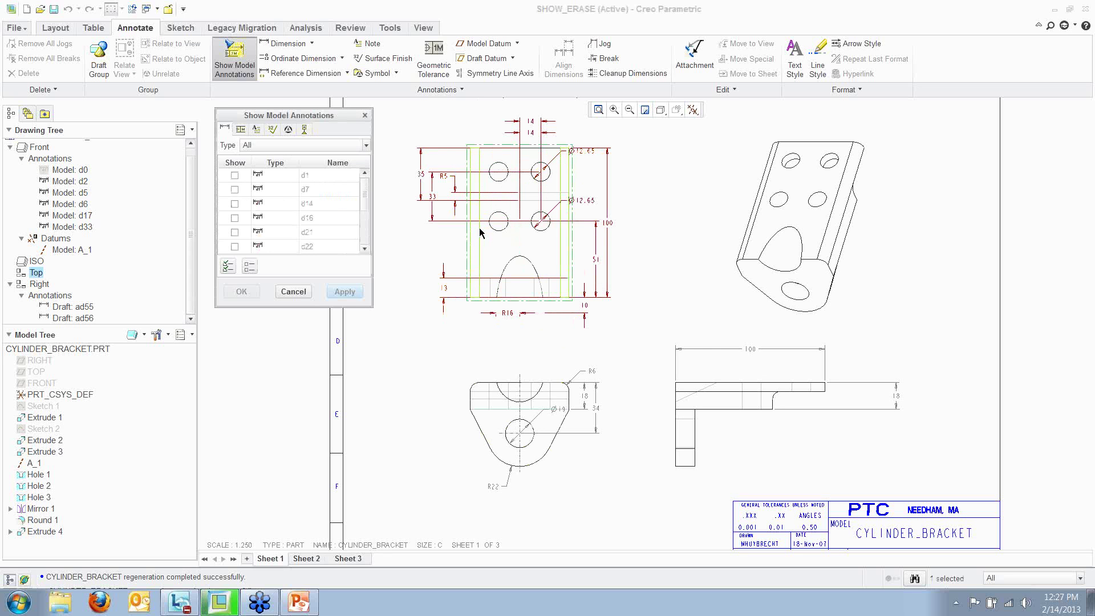
pyautogui.click(305, 292)
# Unerase the front view's overall width dimension d0 and delete it from the drawing
pyautogui.click(58, 170)
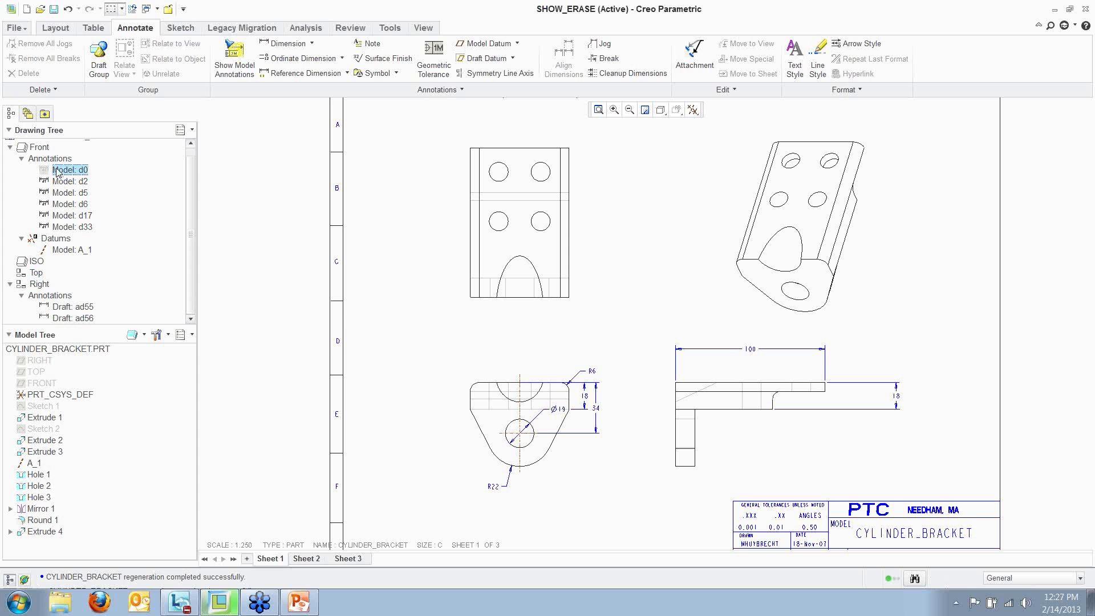
pyautogui.rightClick(69, 170)
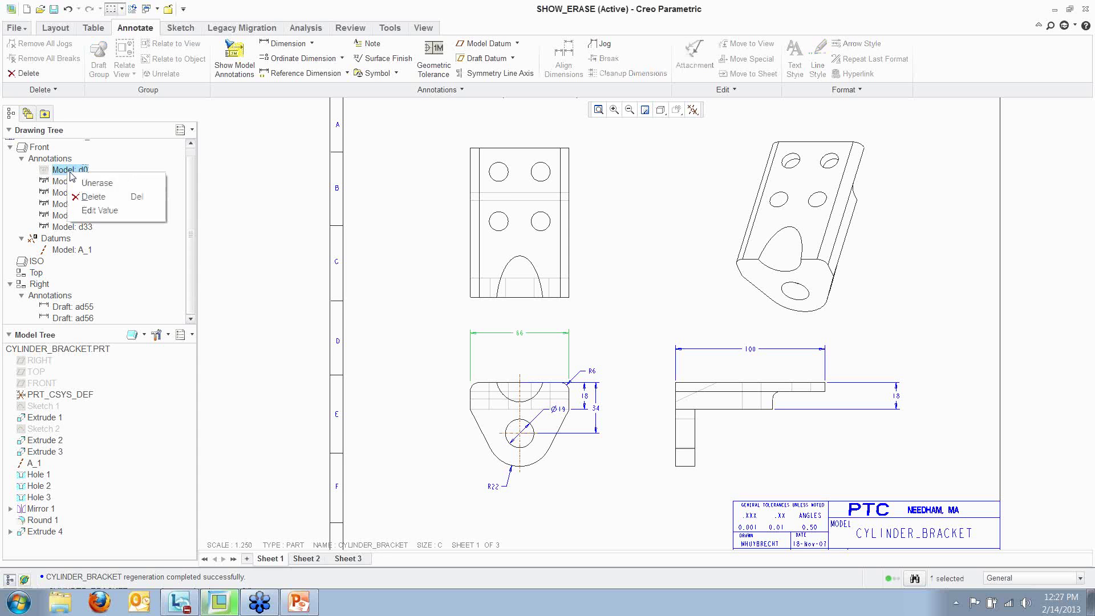
pyautogui.click(100, 183)
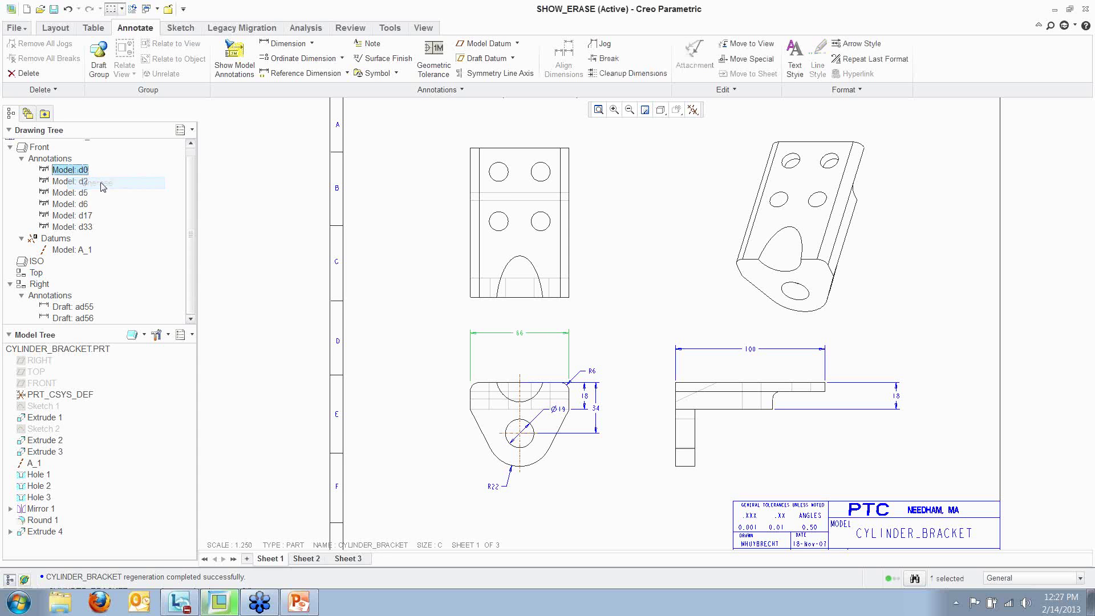
pyautogui.rightClick(68, 173)
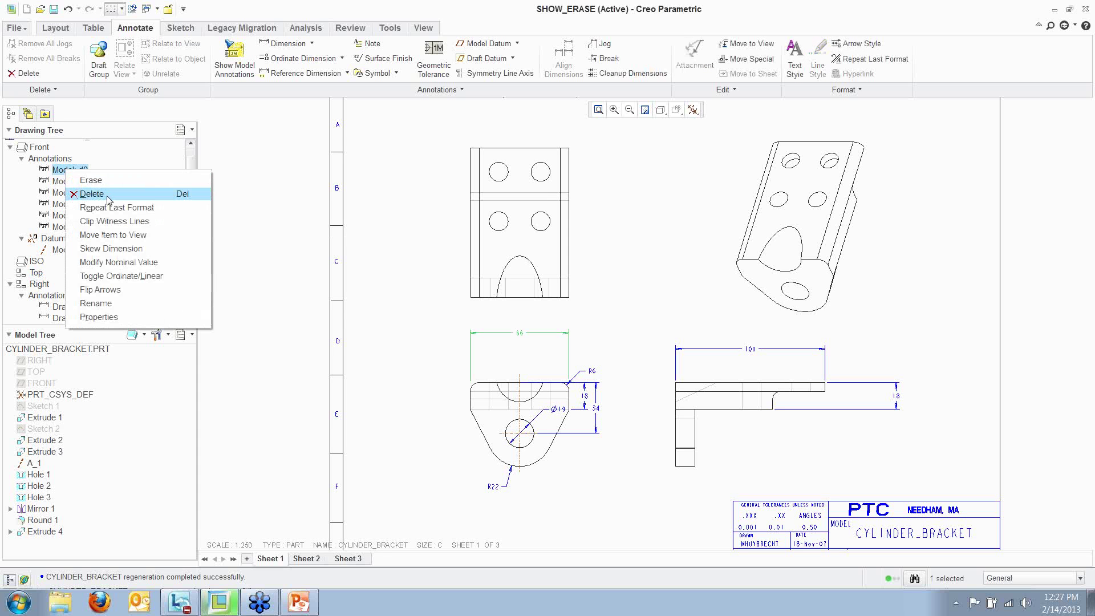
pyautogui.click(91, 194)
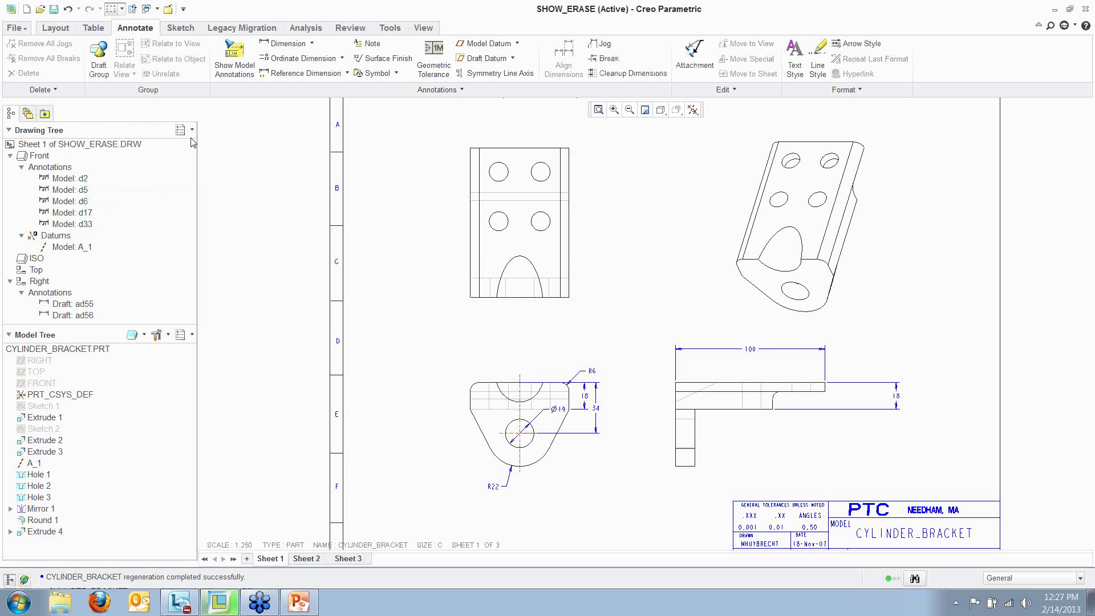
# Show the overall width model dimension d0 in the top view
pyautogui.click(234, 63)
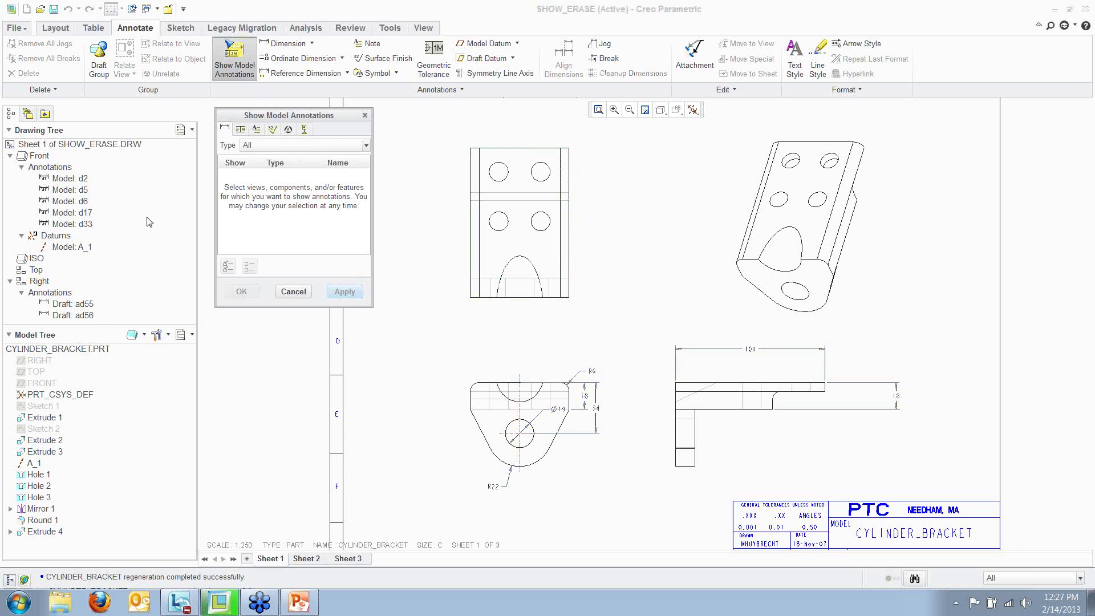
pyautogui.click(37, 270)
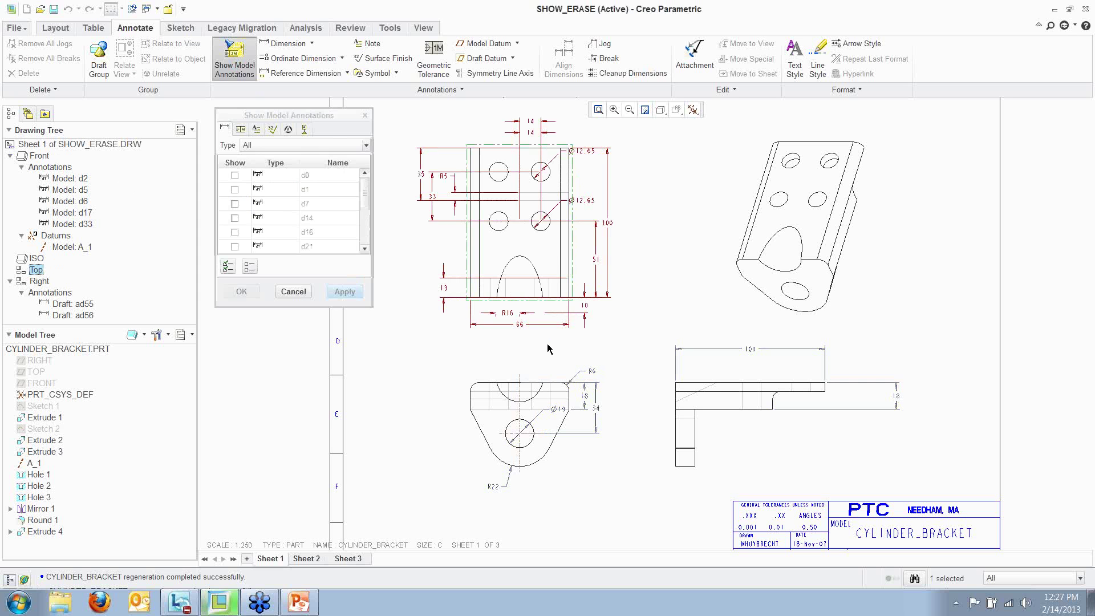
pyautogui.click(519, 324)
pyautogui.click(343, 292)
pyautogui.click(293, 291)
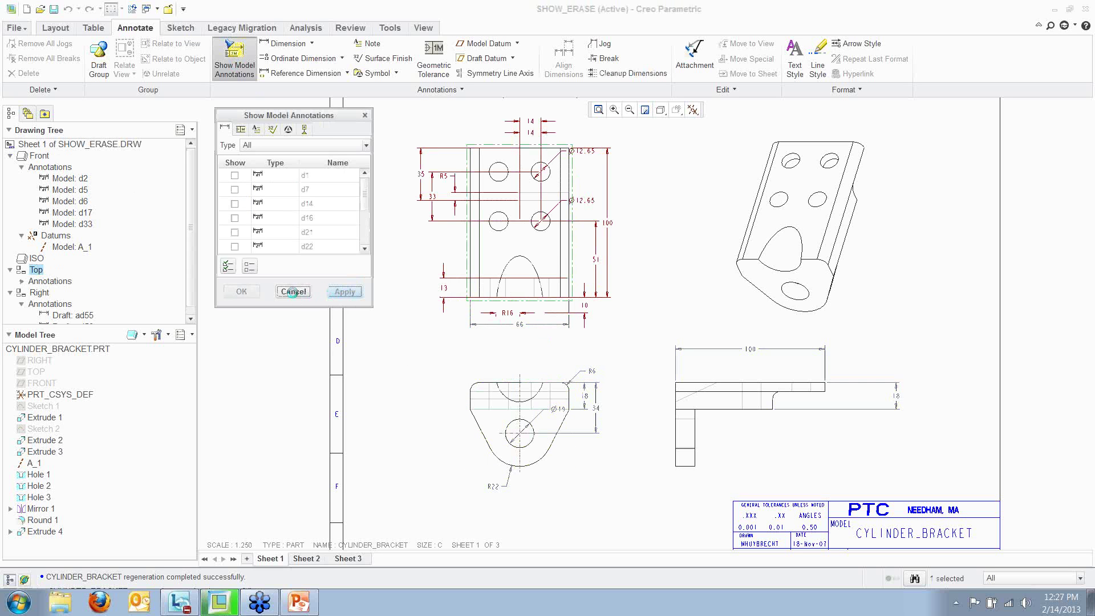
# Move the overall width dimension d0 from the top view to the front view and place it above the part outline
pyautogui.click(522, 326)
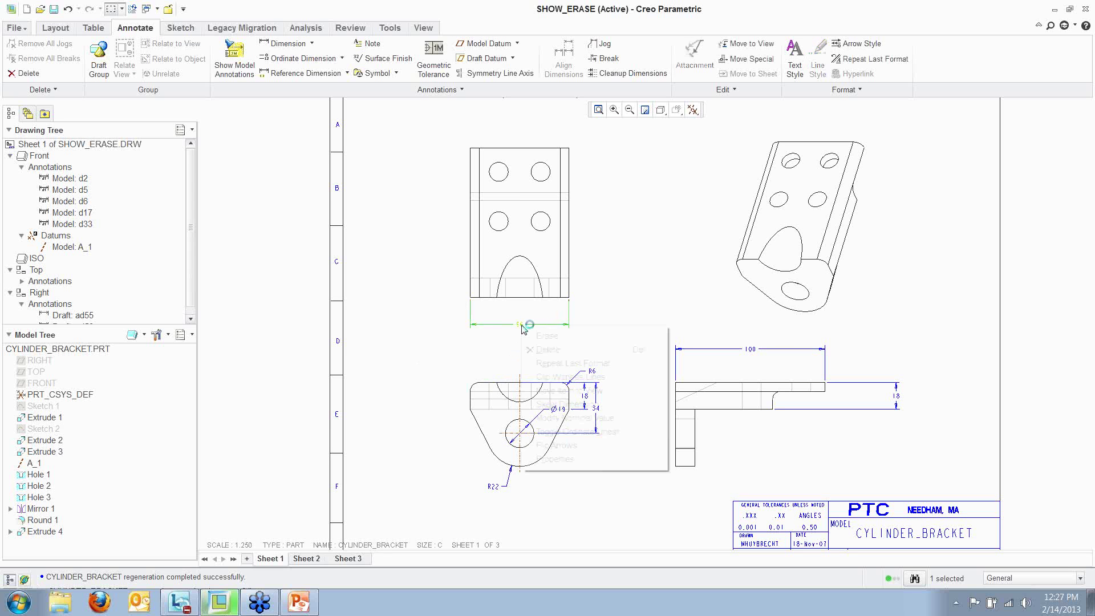
pyautogui.rightClick(522, 328)
pyautogui.click(575, 391)
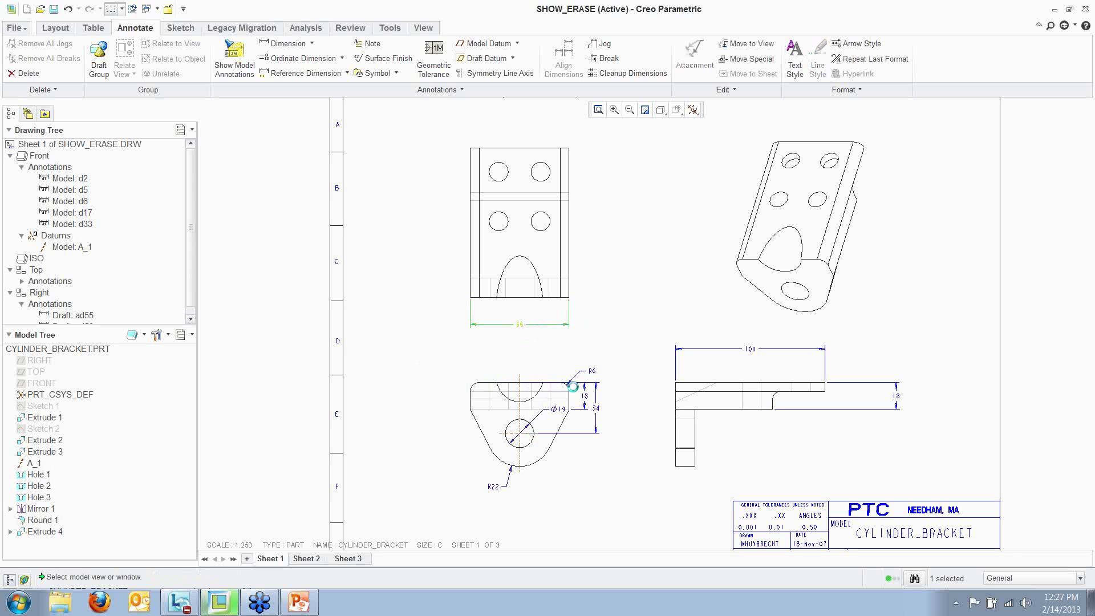
pyautogui.click(516, 387)
pyautogui.moveTo(506, 396); pyautogui.dragTo(525, 352)
pyautogui.click(424, 388)
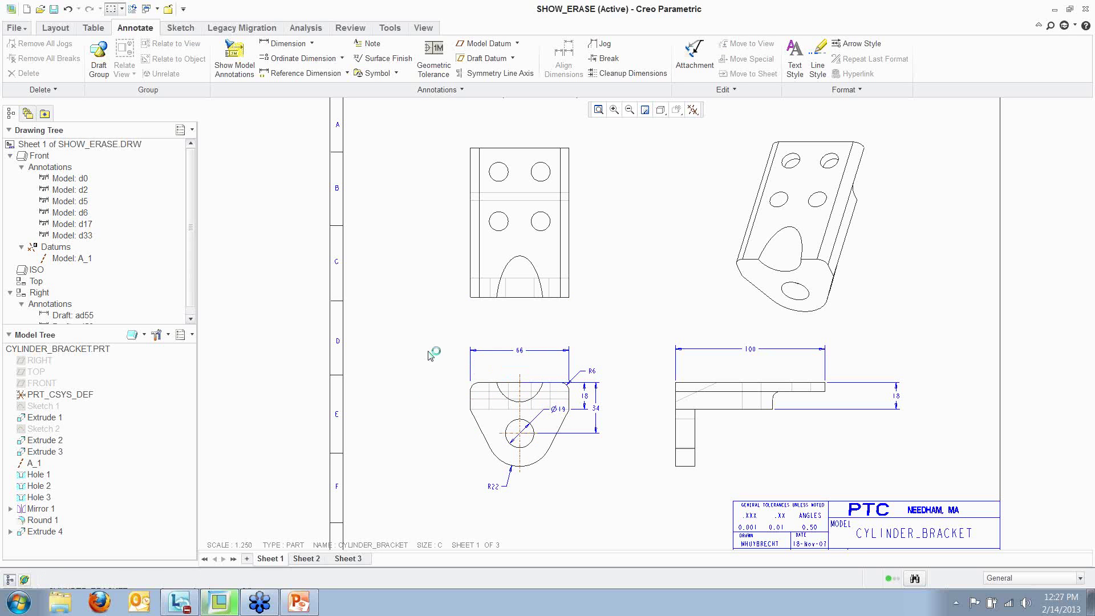
# Flip the text of the front view's R6 corner radius dimension to the other side of its leader
pyautogui.scroll(2, 522, 371)
pyautogui.moveTo(601, 415); pyautogui.dragTo(601, 309, button='middle')
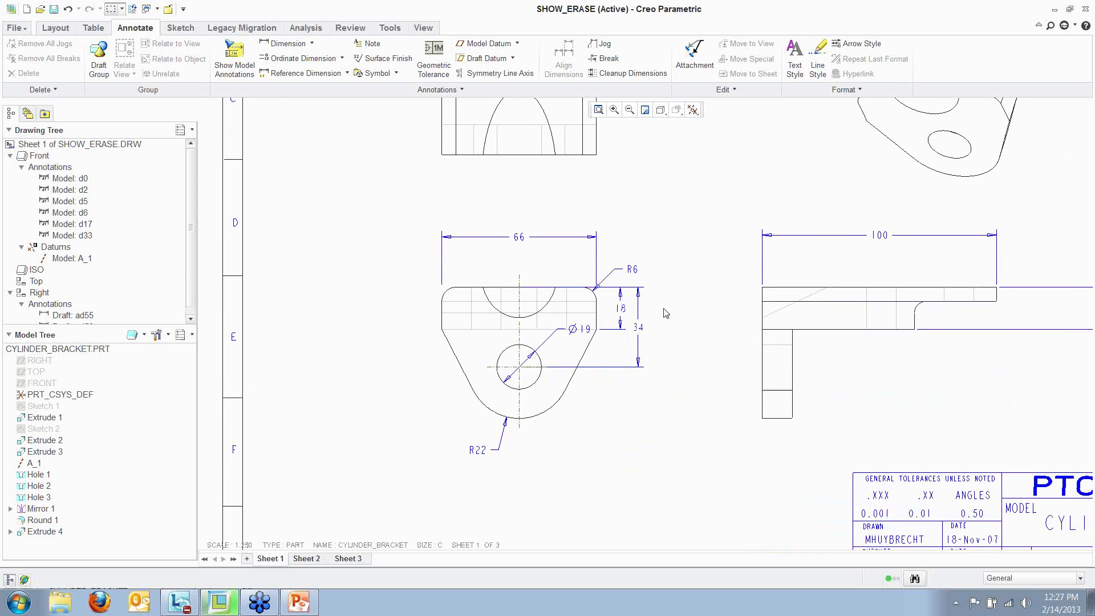
pyautogui.scroll(1, 633, 282)
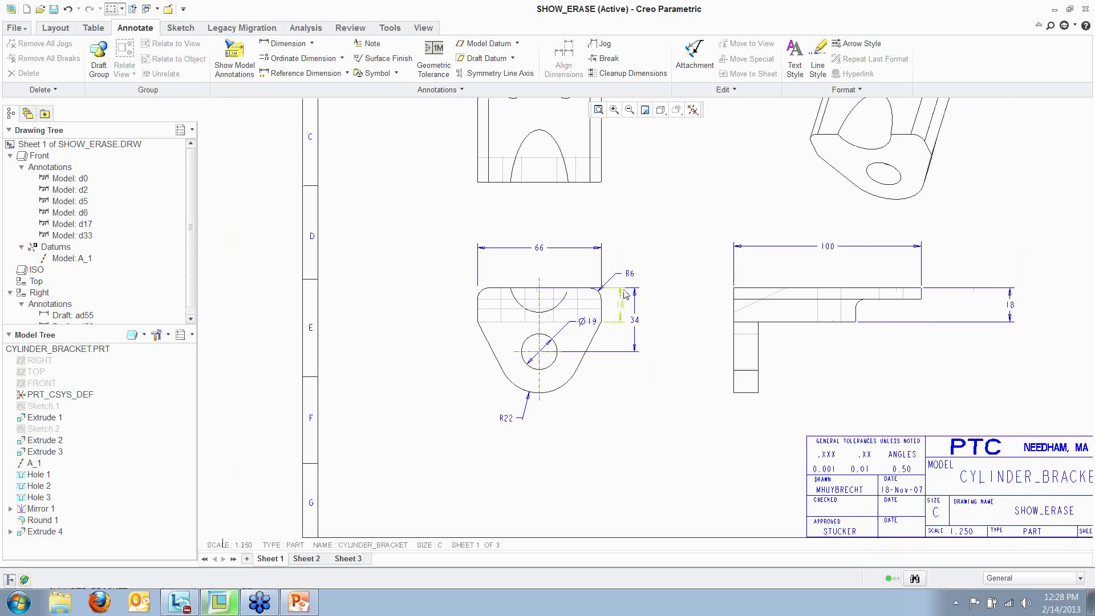
pyautogui.click(629, 274)
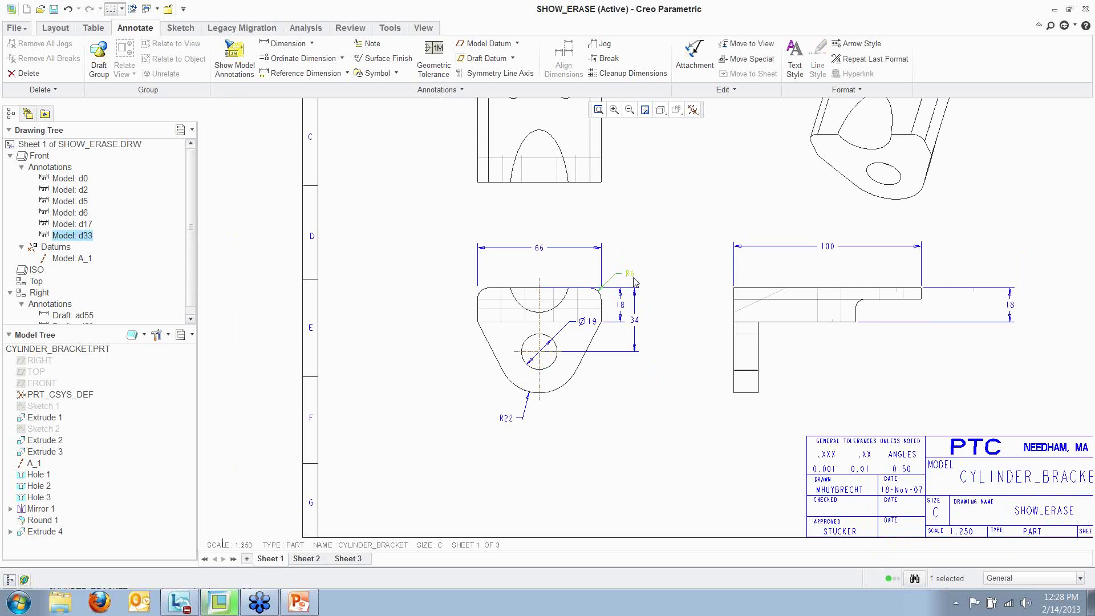
pyautogui.scroll(4, 630, 276)
pyautogui.click(687, 250)
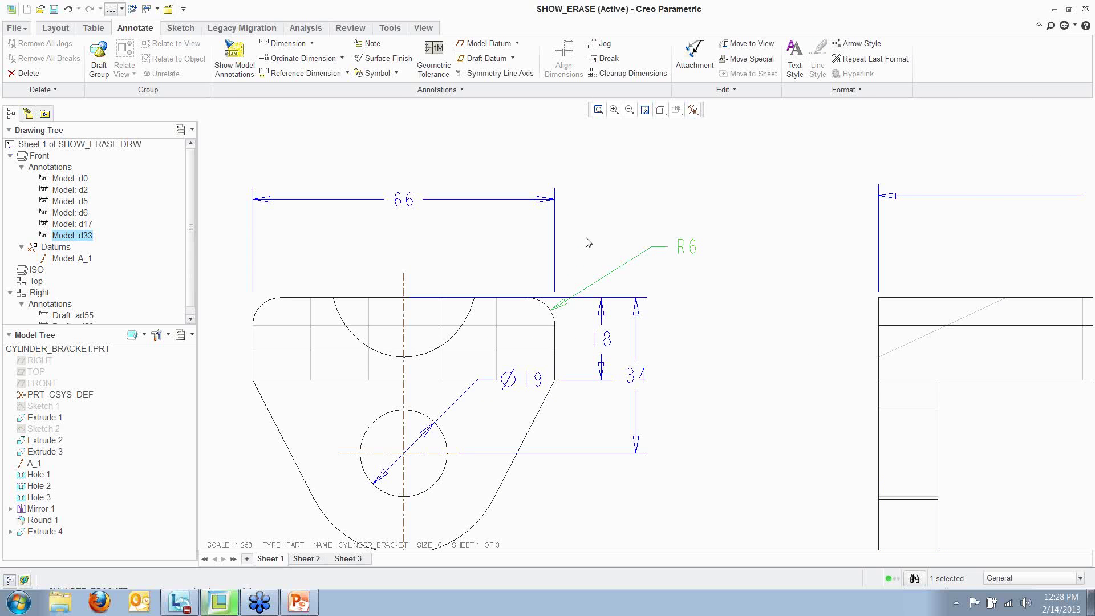
pyautogui.rightClick(688, 249)
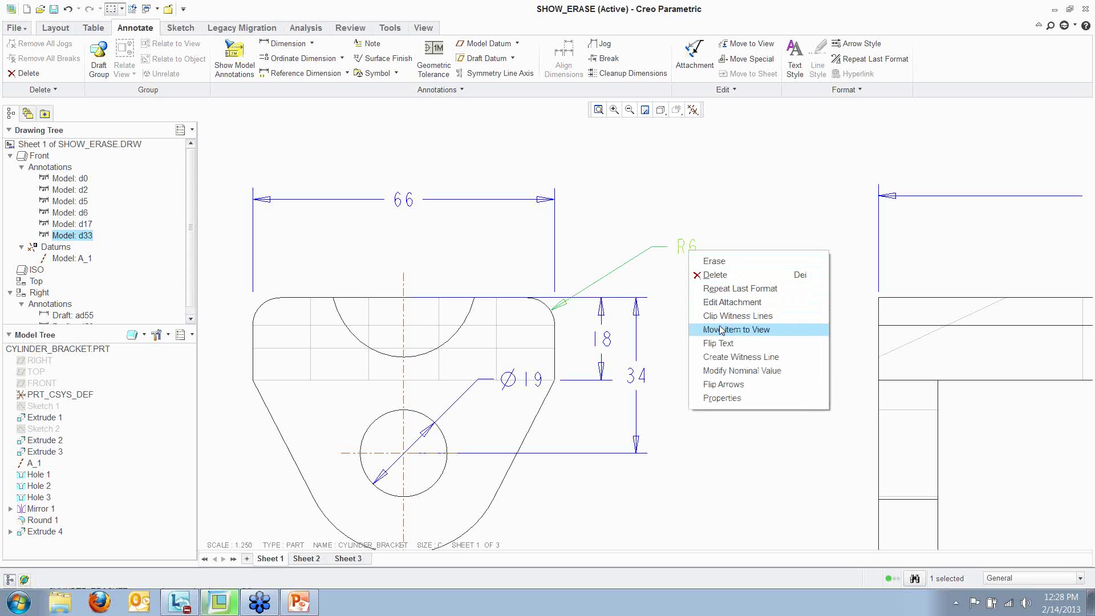
pyautogui.click(720, 344)
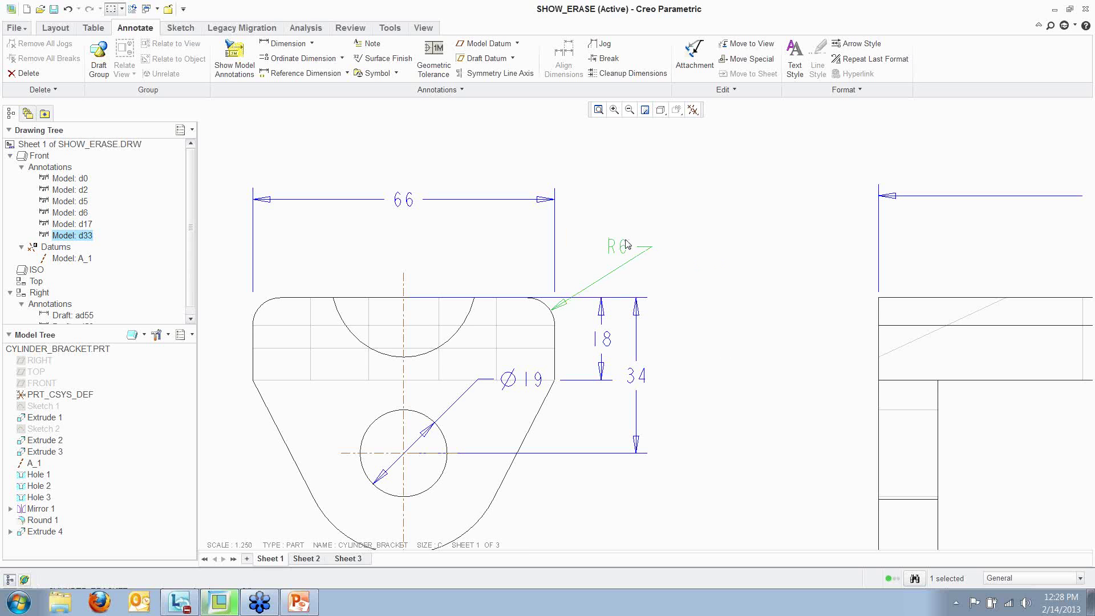
# Flip the R6 dimension text back to its original side of the leader
pyautogui.rightClick(616, 246)
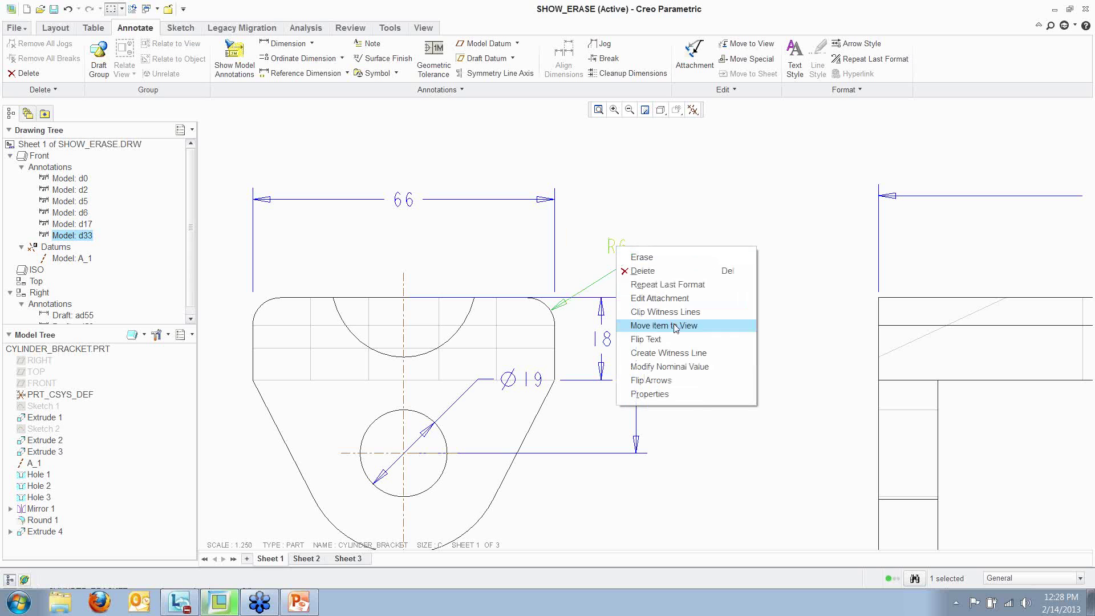
pyautogui.click(713, 341)
pyautogui.click(742, 354)
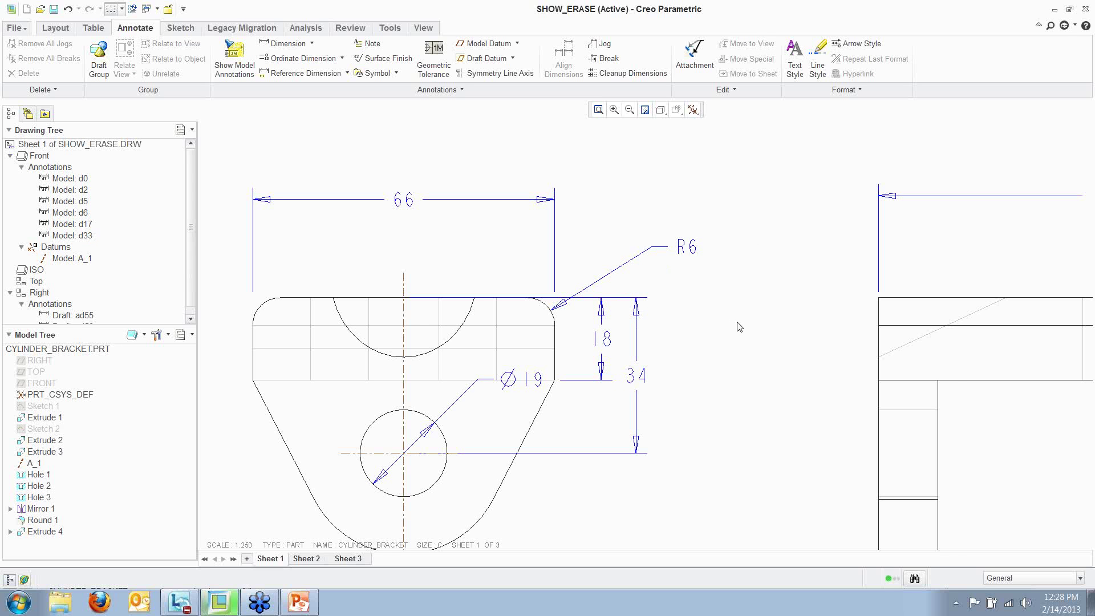
# Adjust the height of the overall width dimension line above the front view
pyautogui.scroll(-3, 731, 440)
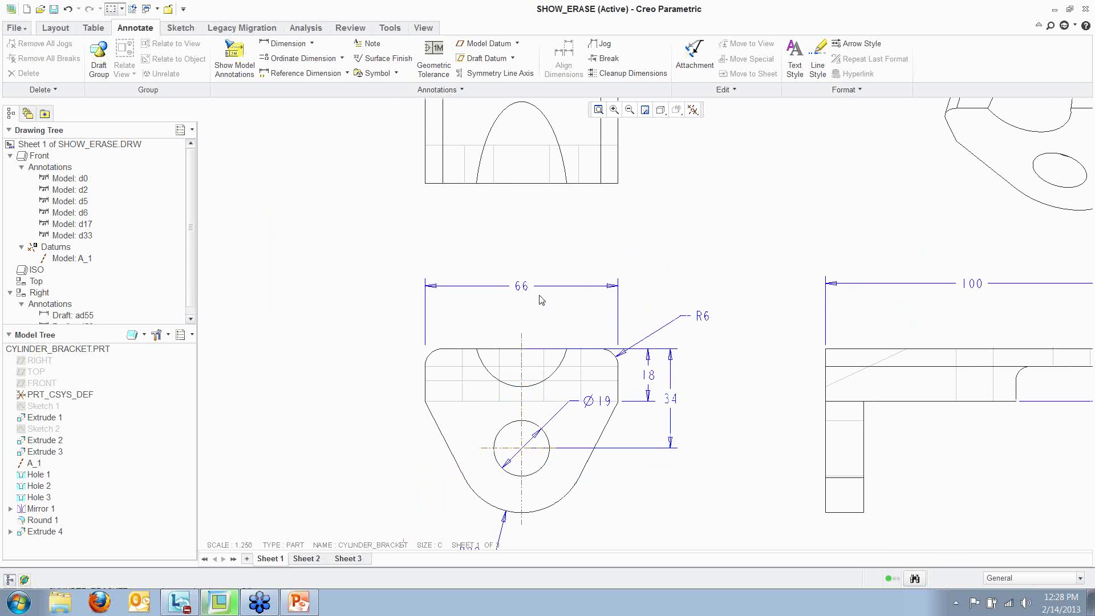
pyautogui.click(526, 290)
pyautogui.moveTo(525, 289); pyautogui.dragTo(521, 279)
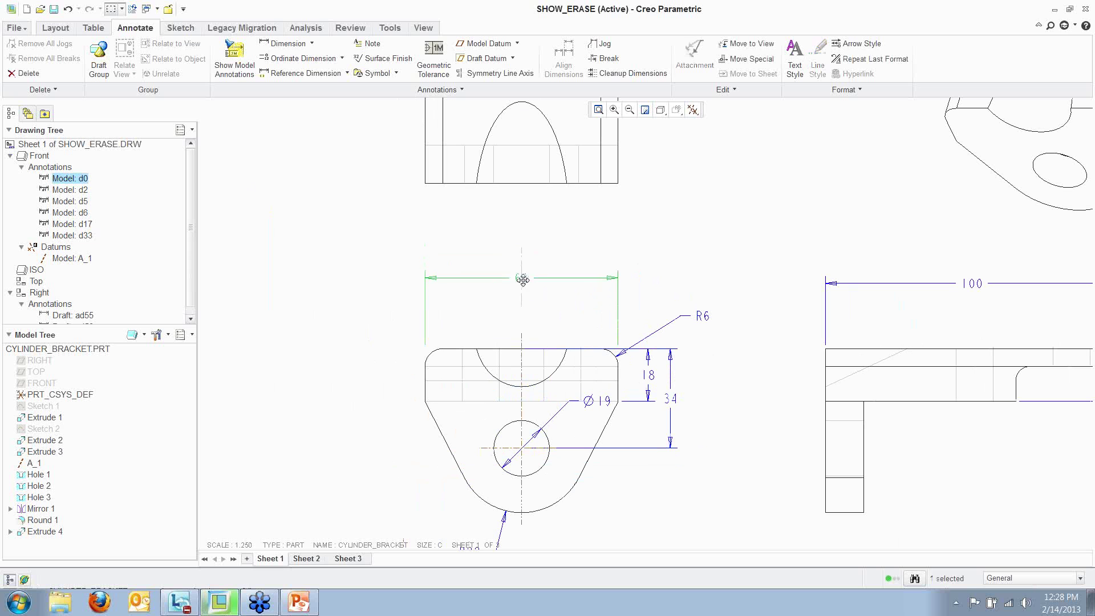
pyautogui.moveTo(620, 274)
pyautogui.mouseDown()
pyautogui.moveTo(619, 265)
pyautogui.moveTo(619, 288)
pyautogui.mouseUp()
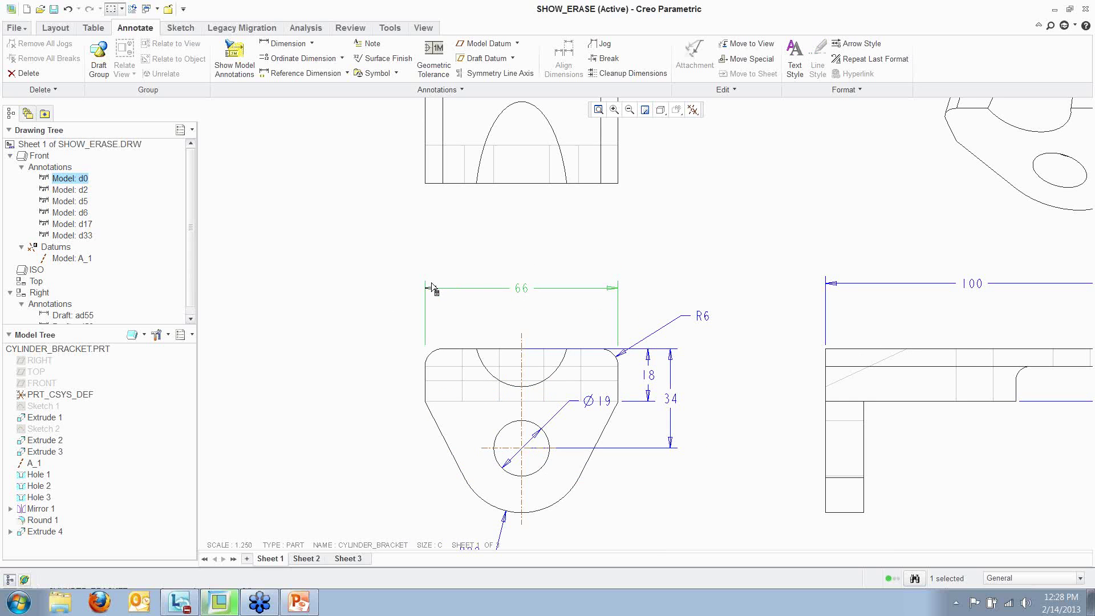
# Try to skew the witness lines of the front view's overall width dimension
pyautogui.rightClick(528, 288)
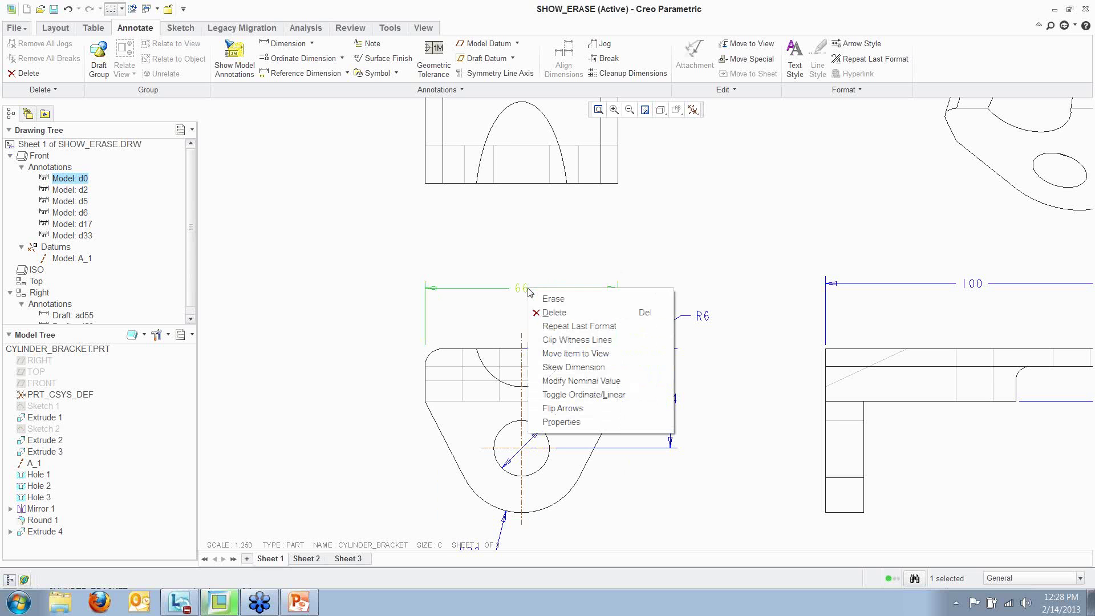
pyautogui.click(579, 367)
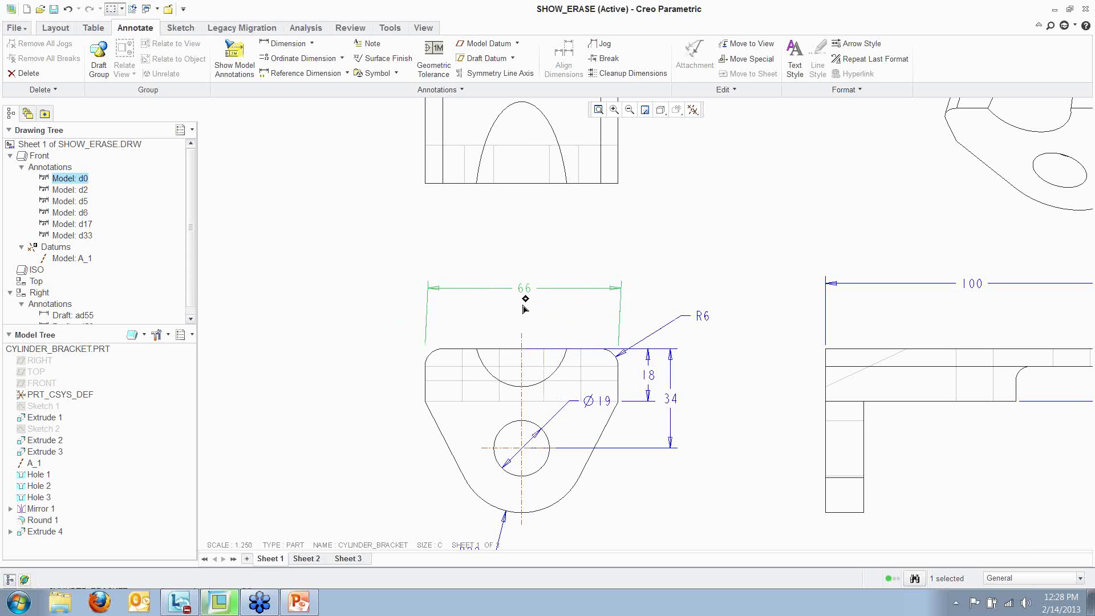
pyautogui.click(638, 304)
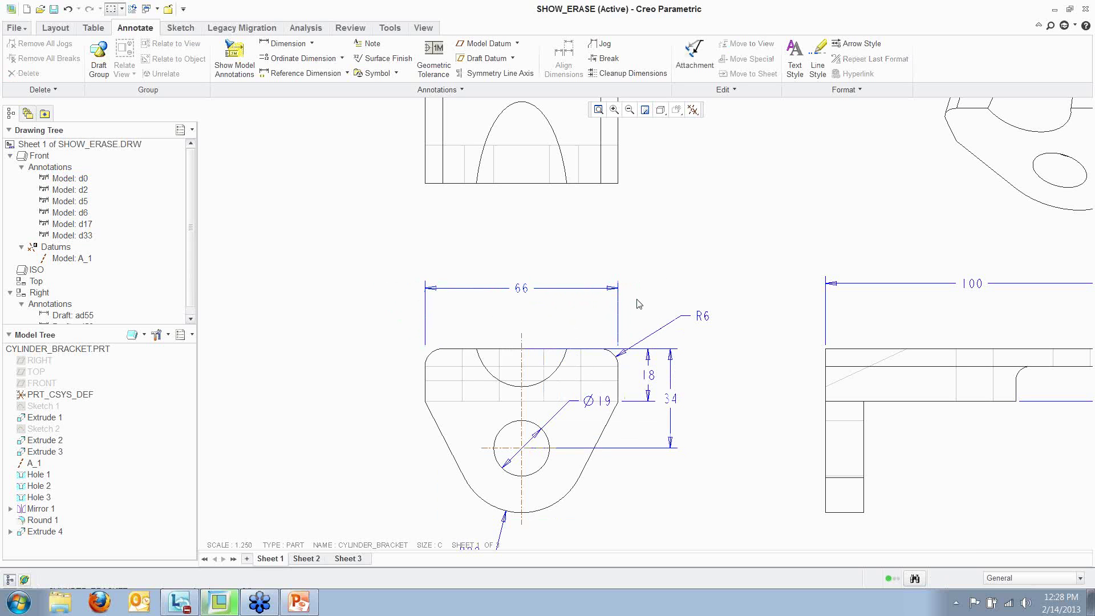
pyautogui.moveTo(757, 424)
pyautogui.mouseDown(button='middle')
pyautogui.moveTo(745, 367)
pyautogui.moveTo(699, 296)
pyautogui.mouseUp(button='middle')
pyautogui.scroll(-1, 714, 339)
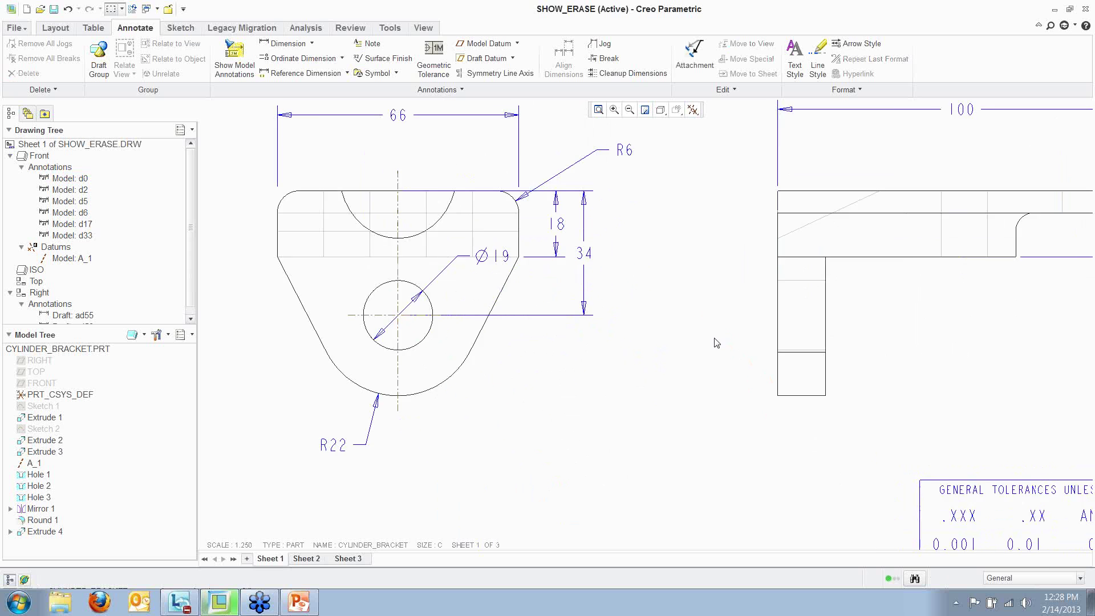
pyautogui.scroll(2, 714, 340)
pyautogui.moveTo(819, 420)
pyautogui.mouseDown(button='middle')
pyautogui.moveTo(795, 399)
pyautogui.moveTo(770, 408)
pyautogui.mouseUp(button='middle')
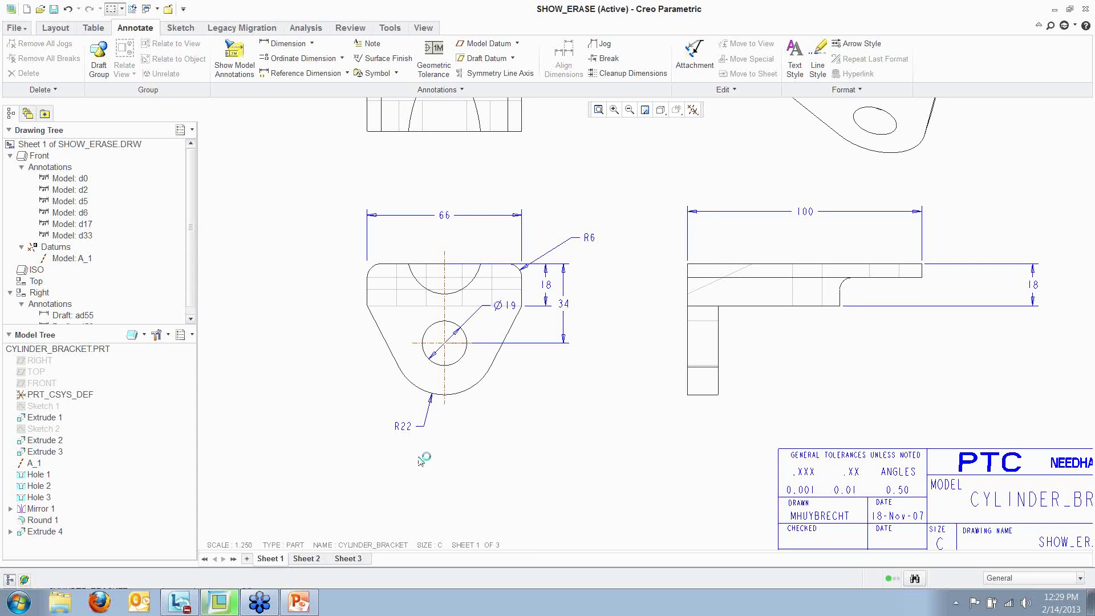
# Open the part crankshaft.prt from the detailing folder
pyautogui.click(41, 9)
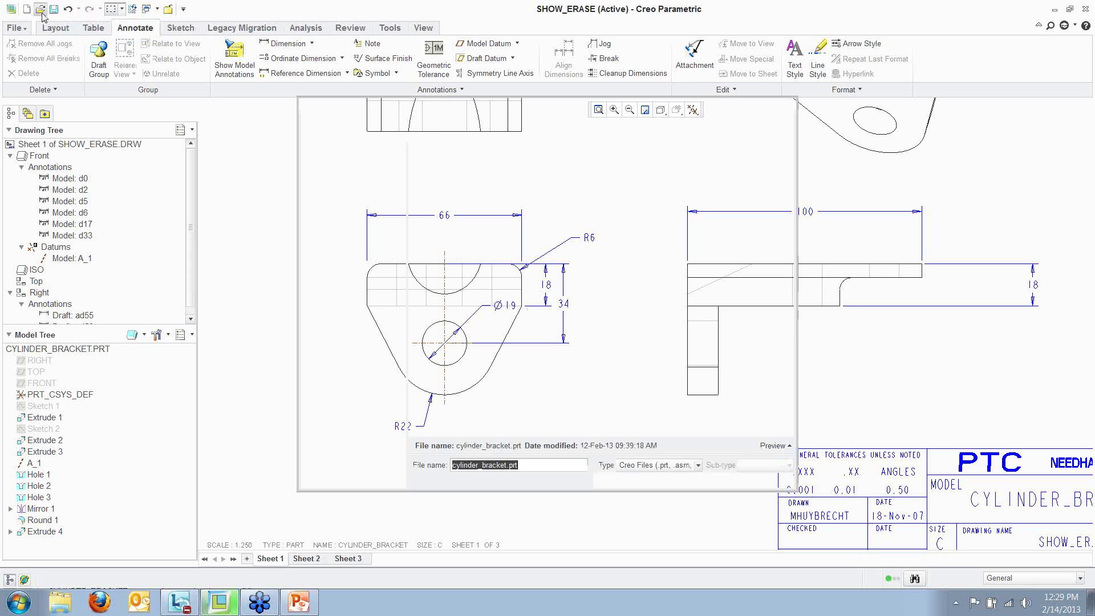
pyautogui.click(476, 118)
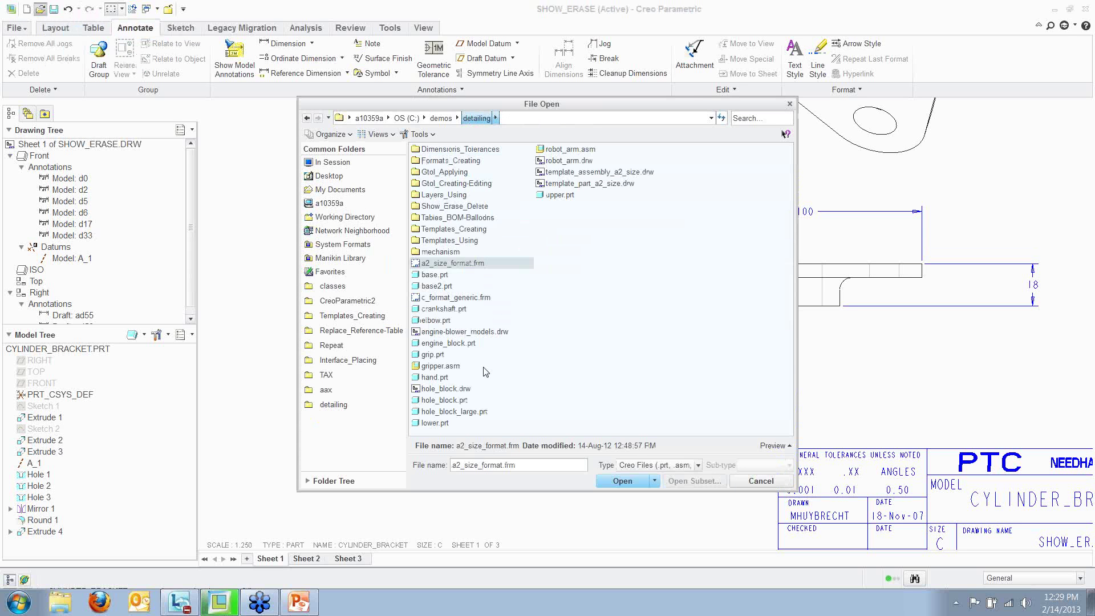
pyautogui.click(454, 310)
pyautogui.click(633, 481)
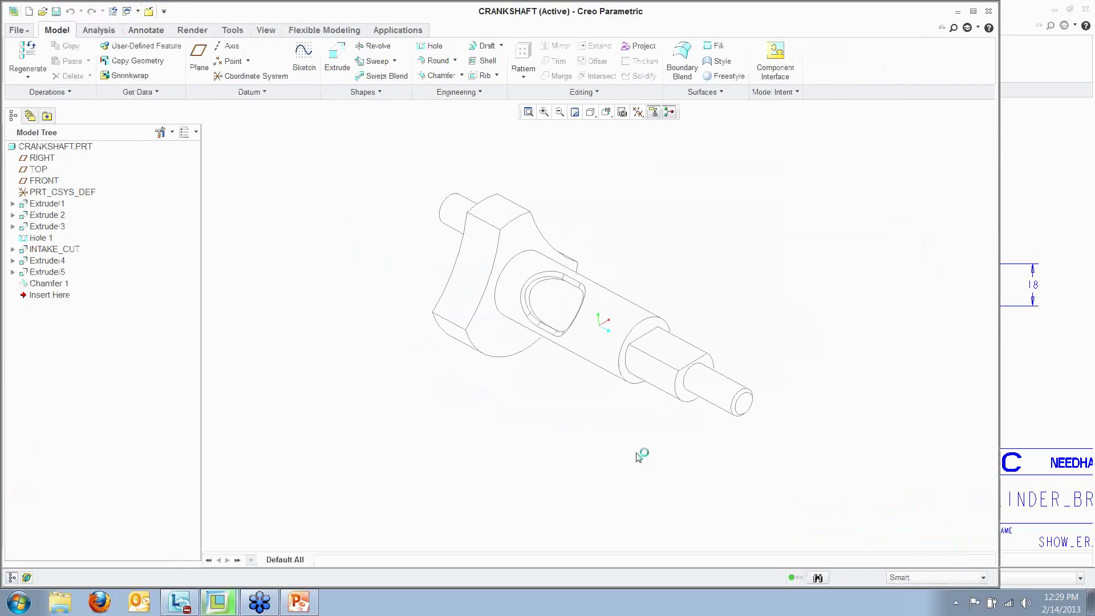
# Display the crankshaft as Shading With Edges and orbit it to inspect the crank web, intake cut and stepped shaft
pyautogui.click(606, 112)
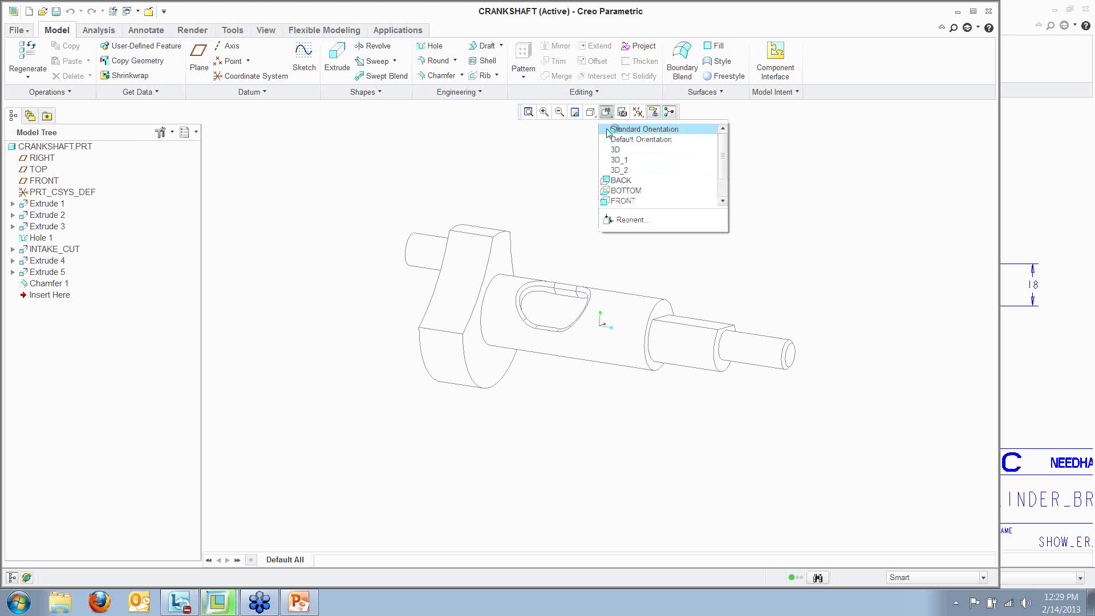
pyautogui.click(590, 112)
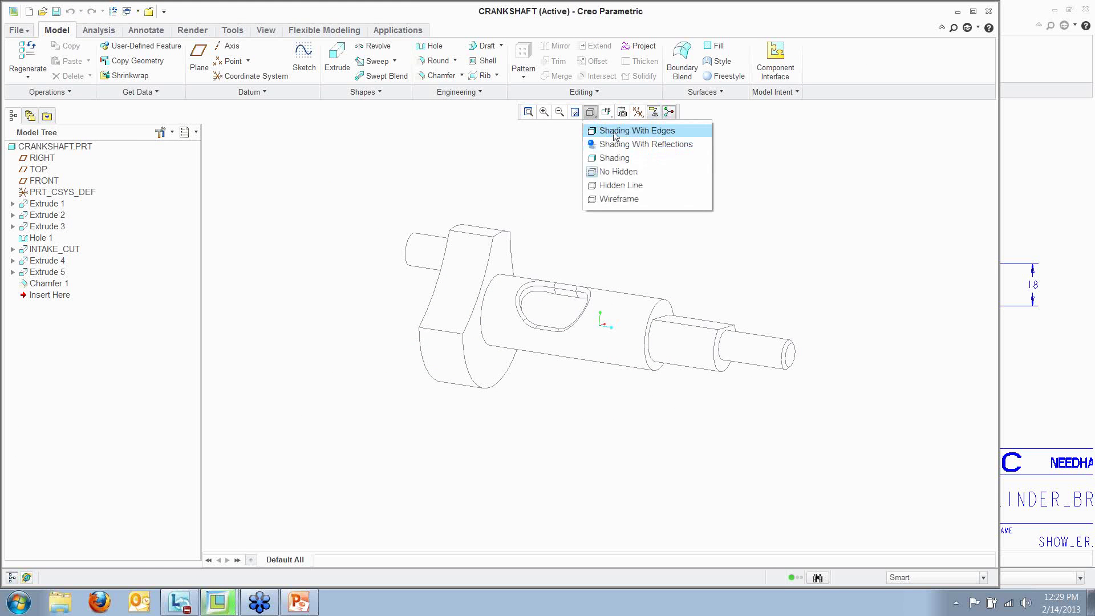
pyautogui.click(615, 132)
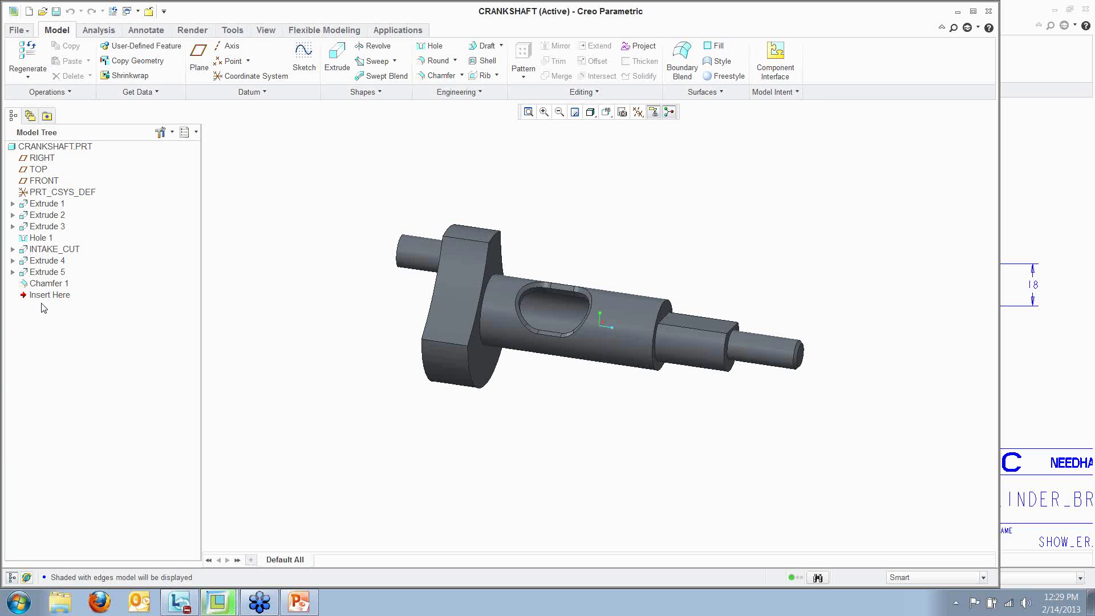
pyautogui.moveTo(660, 391); pyautogui.dragTo(525, 339, button='middle')
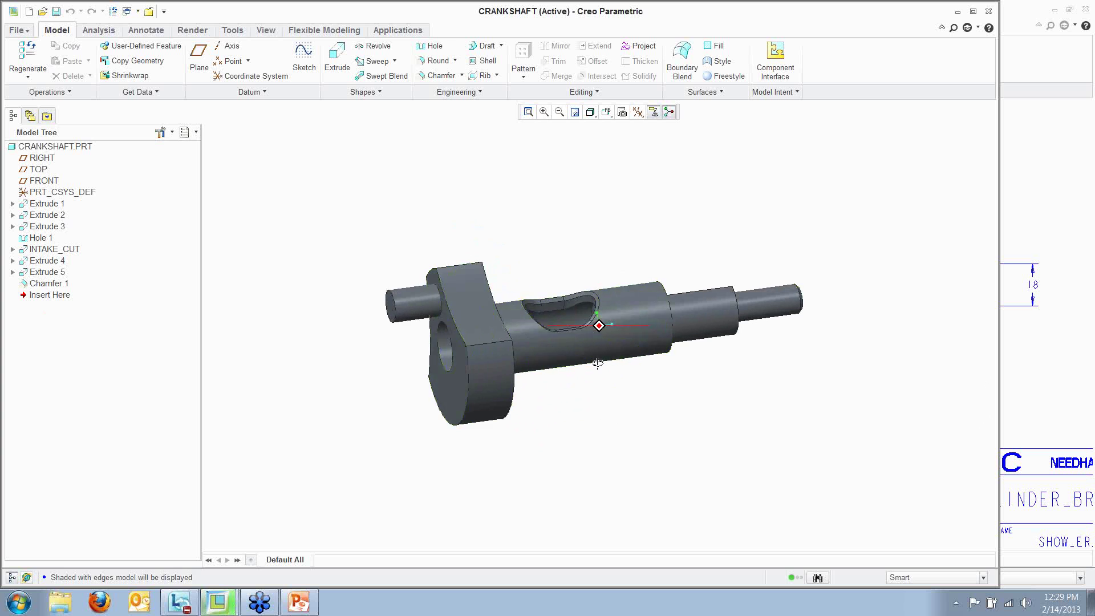
pyautogui.moveTo(597, 359); pyautogui.dragTo(537, 375, button='middle')
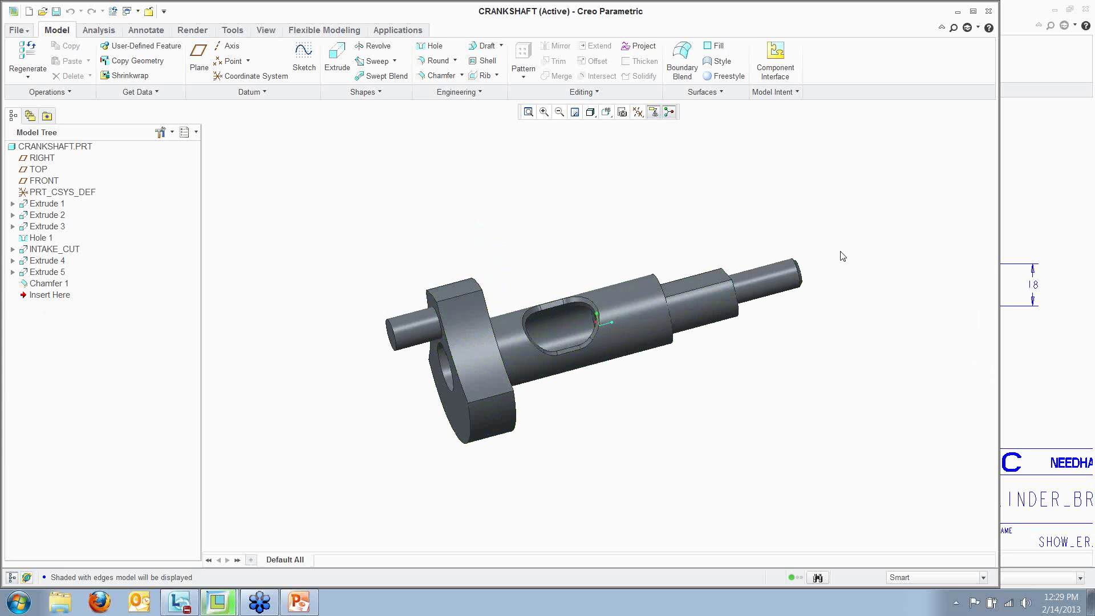
# Open the drawing engine-blower_models.drw from the detailing folder and show the crankshaft's dimensioned views on Sheet 2
pyautogui.click(43, 11)
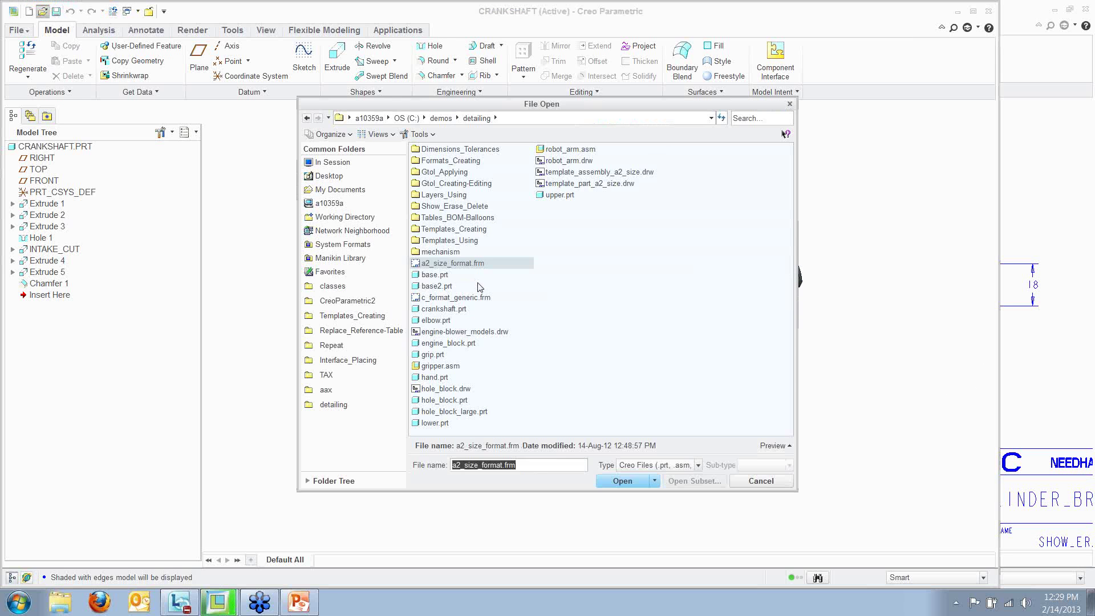
pyautogui.click(464, 332)
pyautogui.click(608, 479)
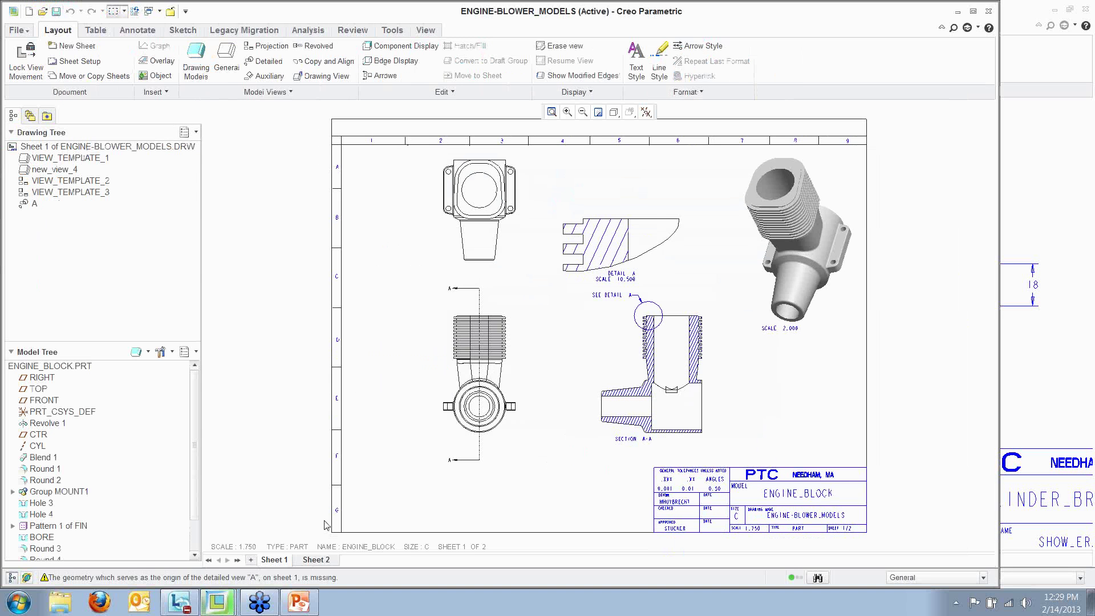
pyautogui.click(317, 559)
pyautogui.scroll(5, 405, 453)
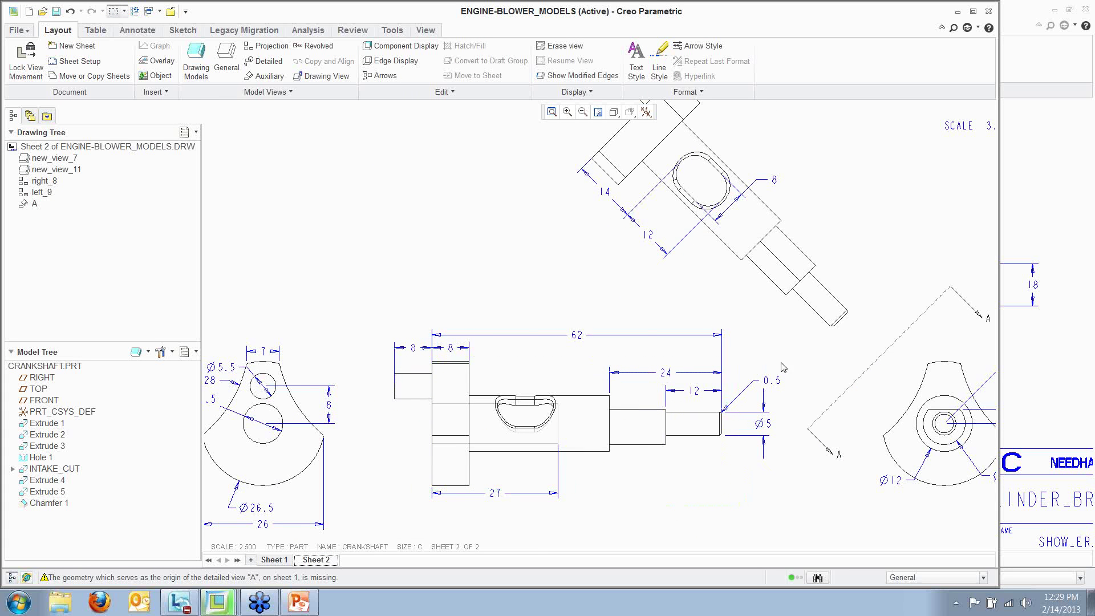
# Switch to CRANKSHAFT.PRT and roll the model back to Extrude 1, then forward to just after Extrude 2
pyautogui.click(157, 11)
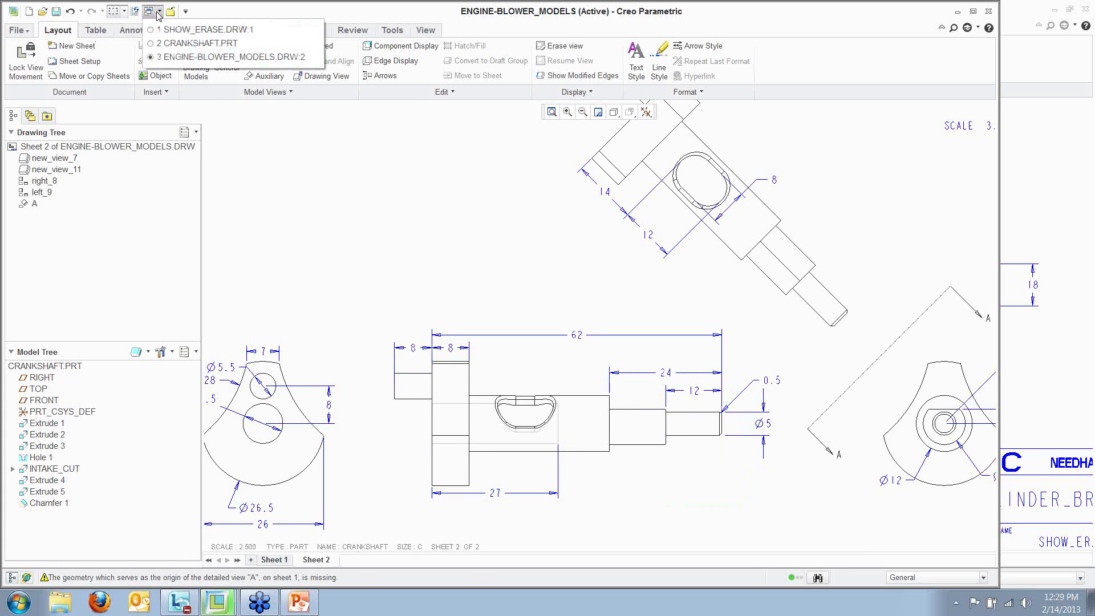
pyautogui.click(193, 43)
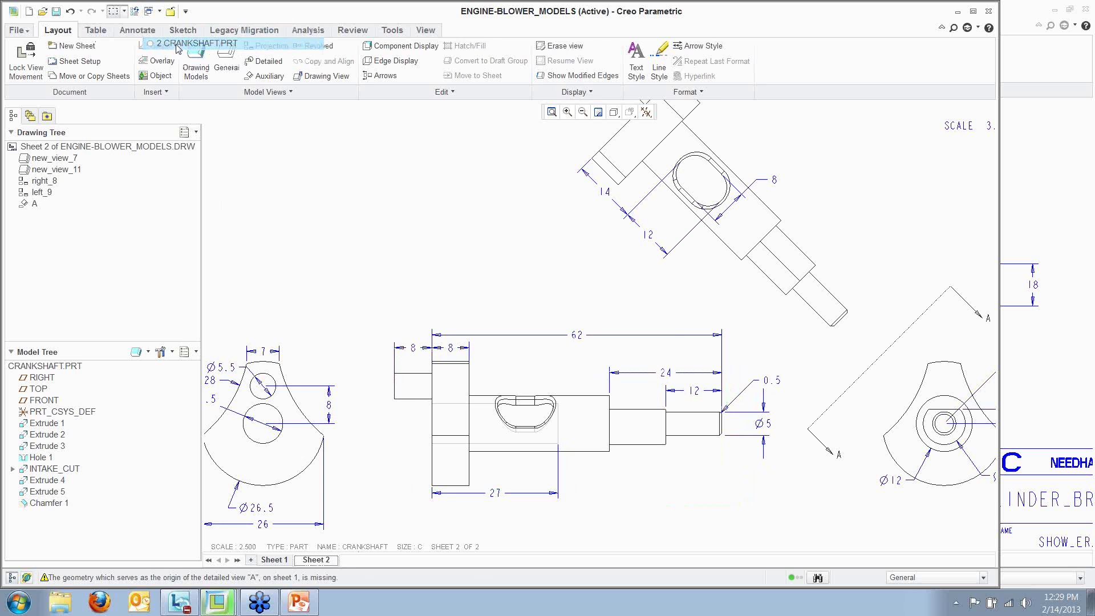
pyautogui.moveTo(46, 295)
pyautogui.mouseDown()
pyautogui.moveTo(51, 199)
pyautogui.moveTo(56, 220)
pyautogui.mouseUp()
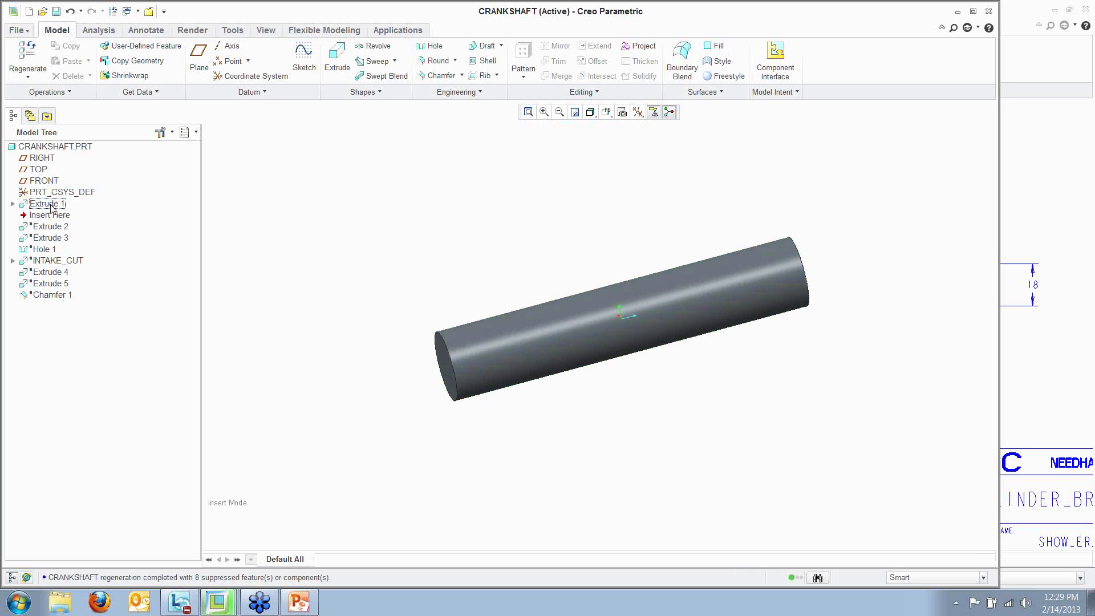
pyautogui.moveTo(50, 215); pyautogui.dragTo(52, 229)
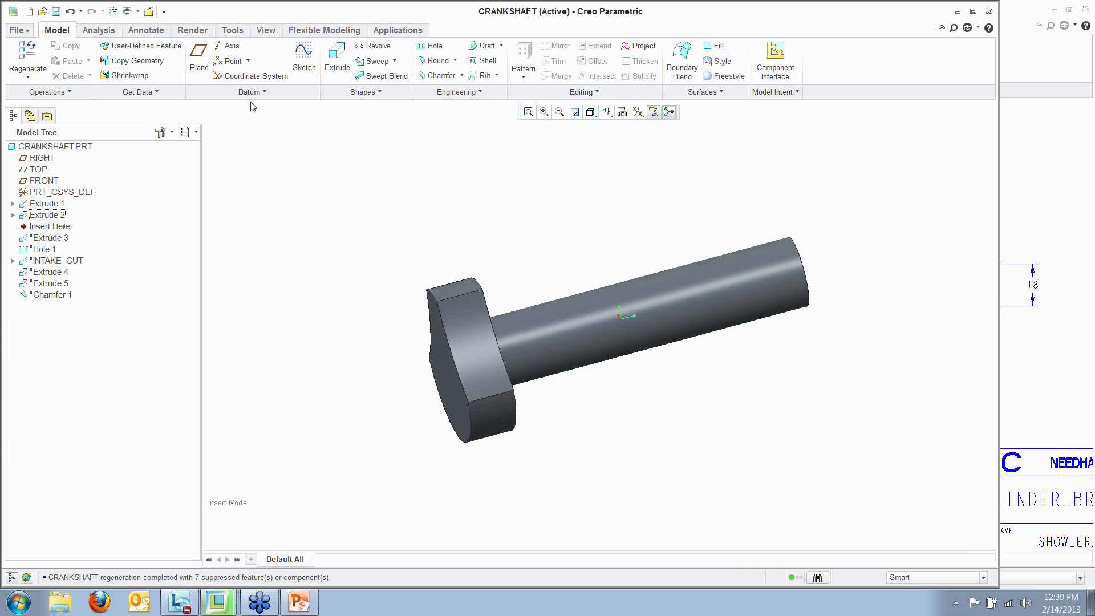
# Turn on datum plane display and examine how Extrude 1 relates to the crankshaft's datum planes
pyautogui.click(637, 112)
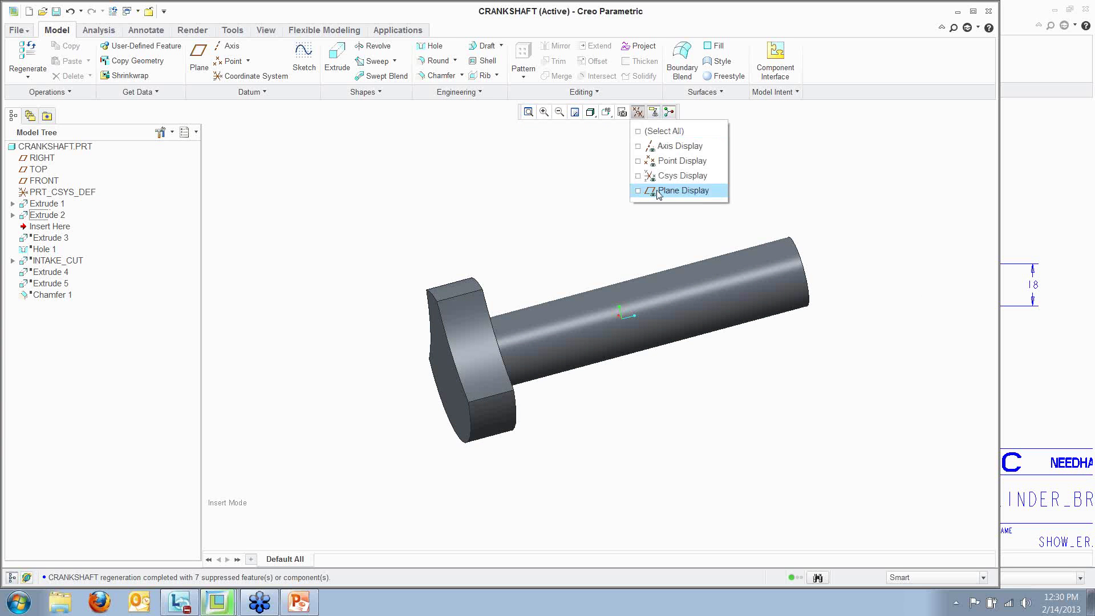
pyautogui.click(678, 190)
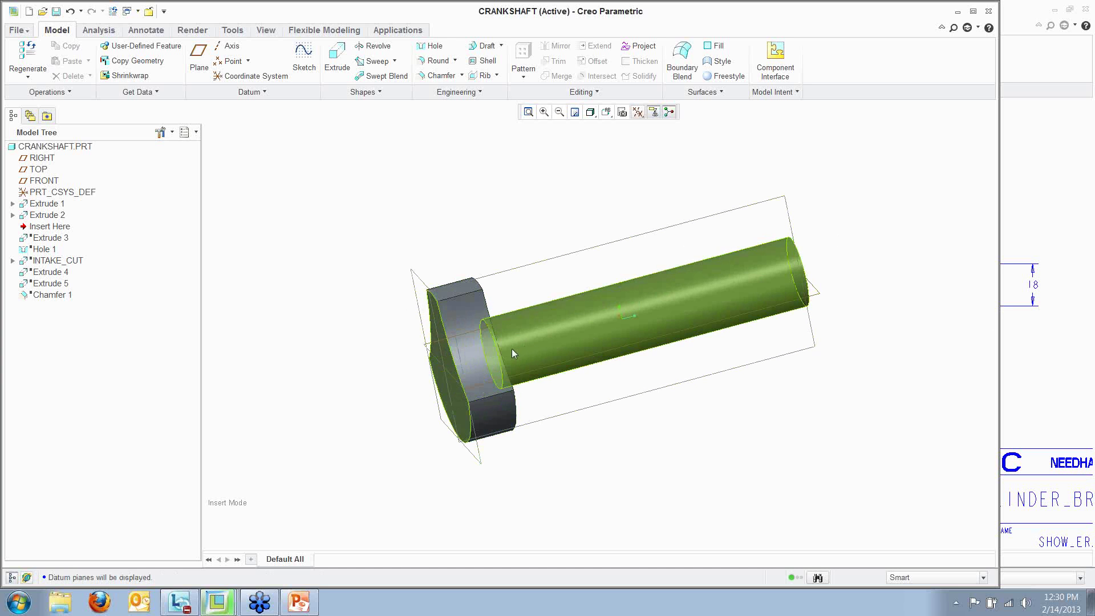
pyautogui.moveTo(469, 358); pyautogui.dragTo(445, 334, button='middle')
pyautogui.click(55, 204)
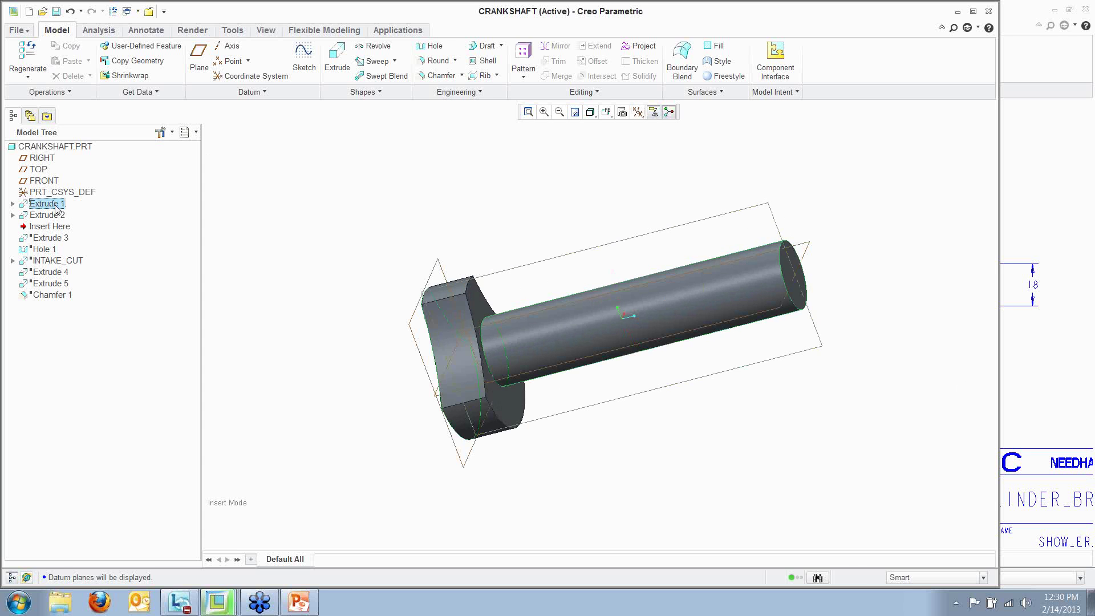
pyautogui.moveTo(299, 311); pyautogui.dragTo(336, 314, button='middle')
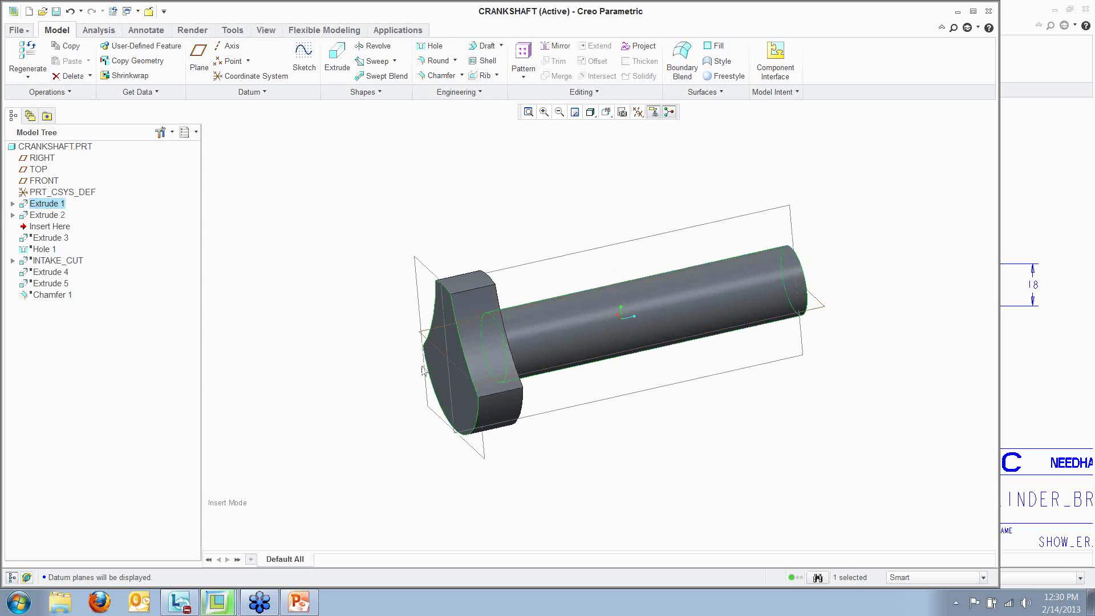
# Roll the crankshaft forward past INTAKE_CUT and on to the end of the tree, and review the completed part
pyautogui.click(51, 226)
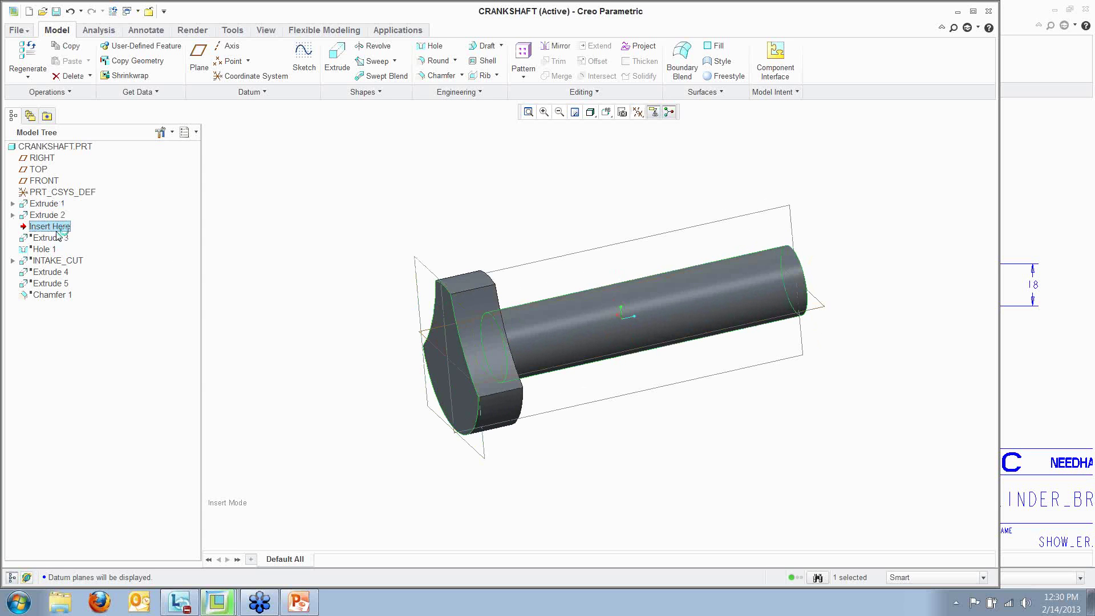
pyautogui.moveTo(56, 235); pyautogui.dragTo(52, 263)
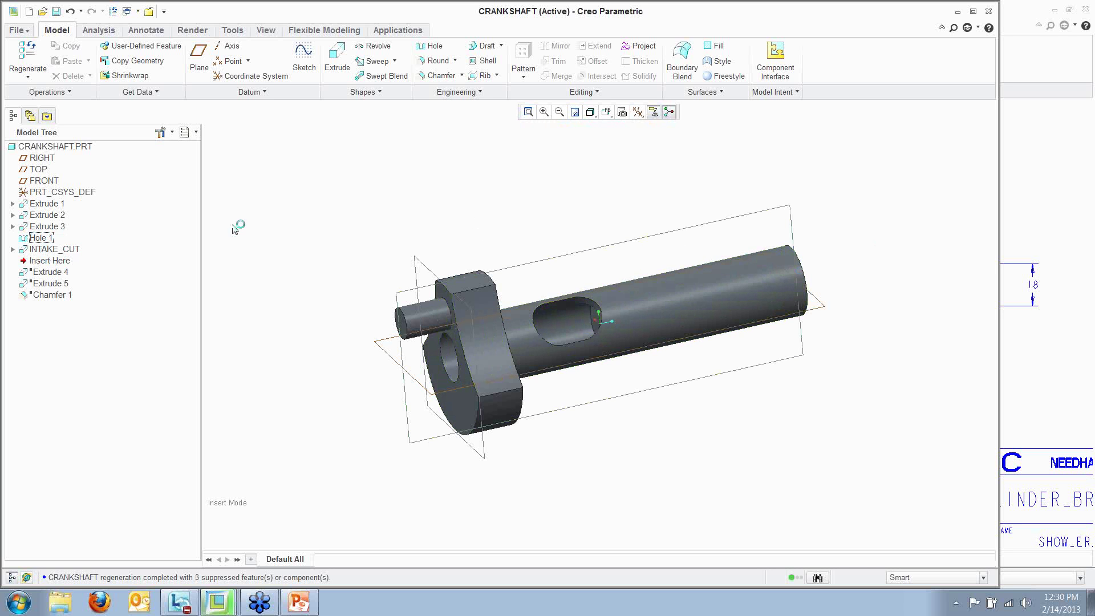
pyautogui.moveTo(60, 261); pyautogui.dragTo(57, 301)
pyautogui.click(669, 313)
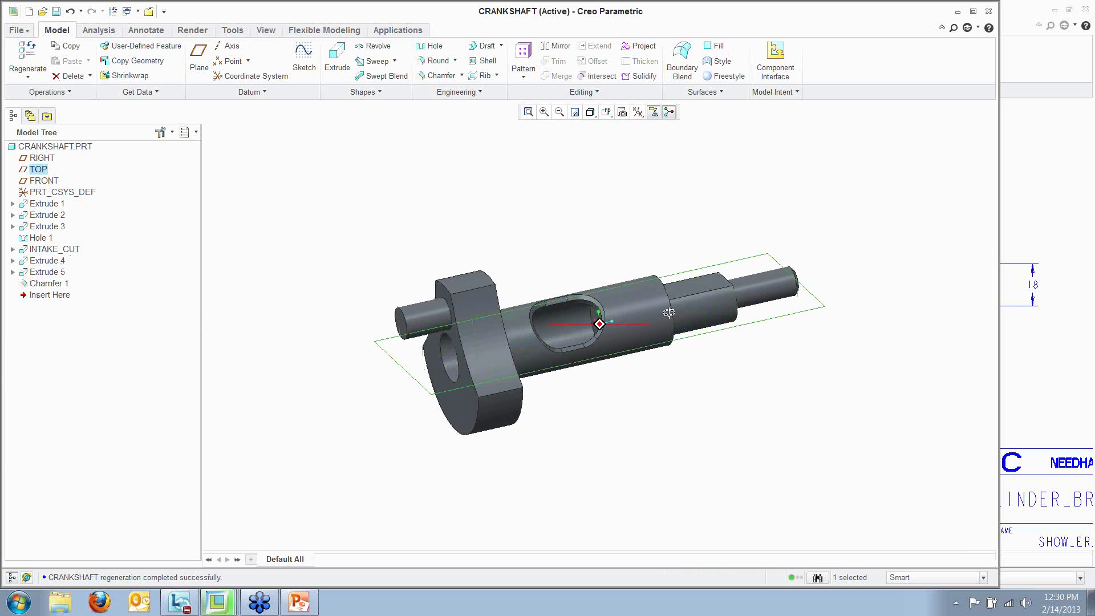
pyautogui.moveTo(669, 313); pyautogui.dragTo(505, 321, button='middle')
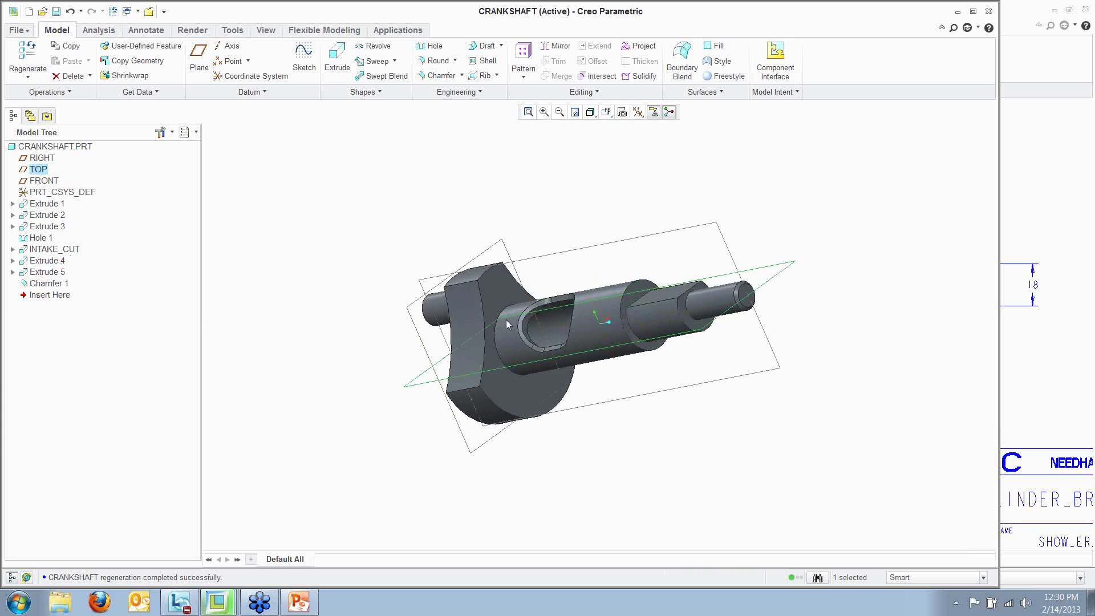
# Return to the ENGINE-BLOWER_MODELS drawing and turn off datum plane display on the crankshaft sheet
pyautogui.click(150, 13)
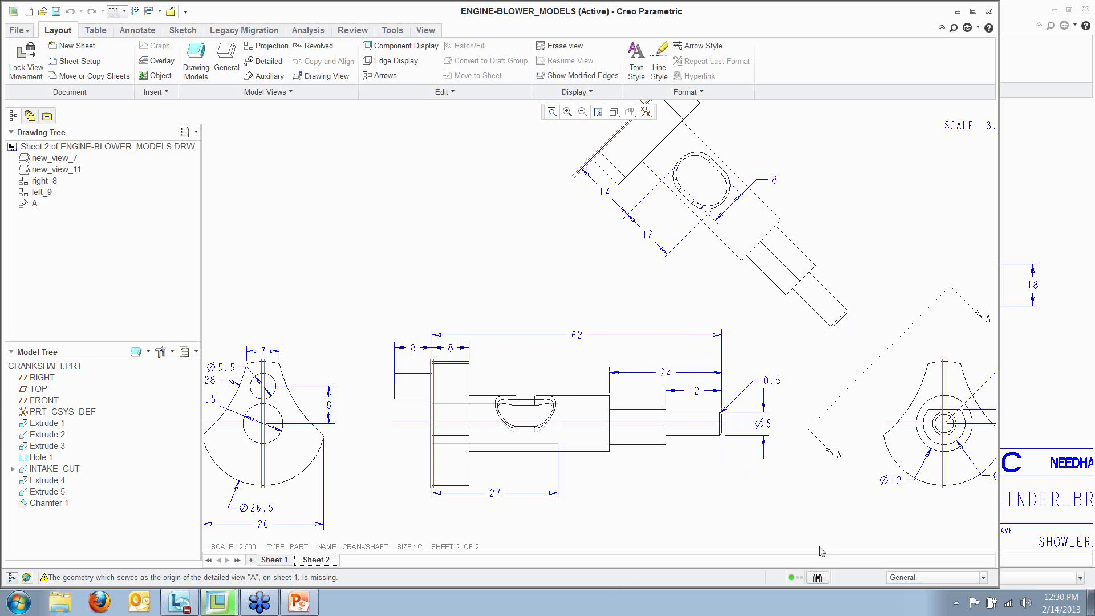
pyautogui.click(645, 112)
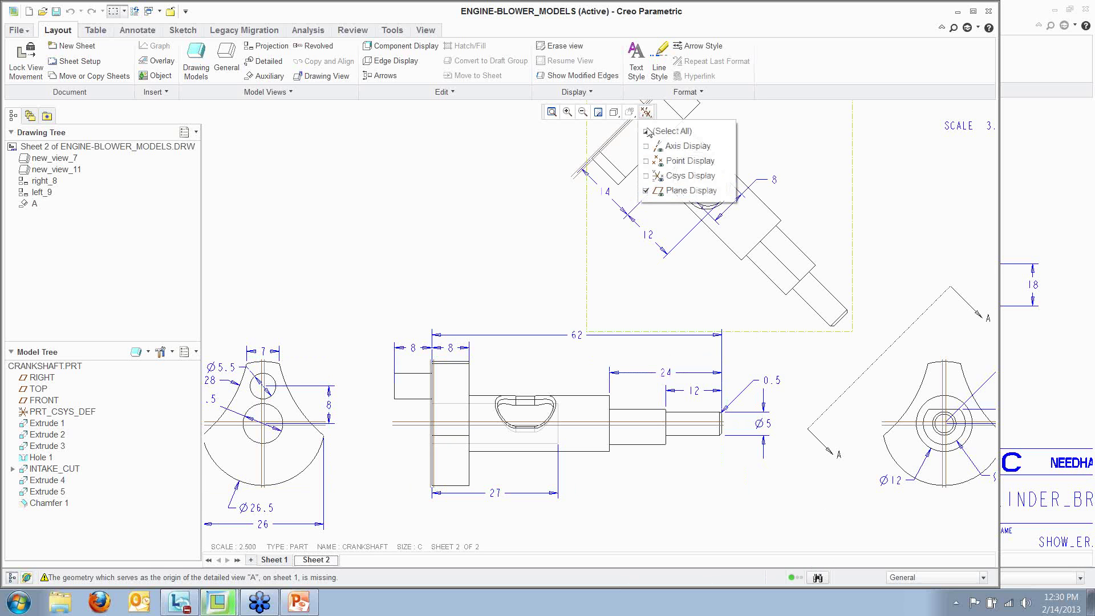
pyautogui.click(657, 190)
pyautogui.scroll(3, 525, 256)
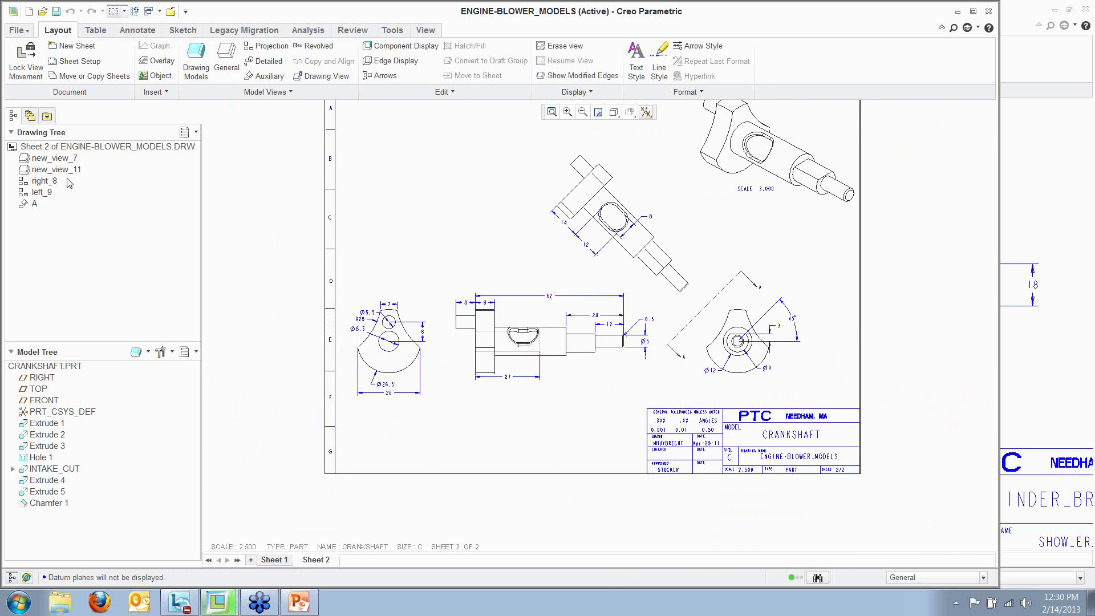
# Close the ENGINE-BLOWER_MODELS drawing window and the SHOW_ERASE drawing window
pyautogui.click(137, 30)
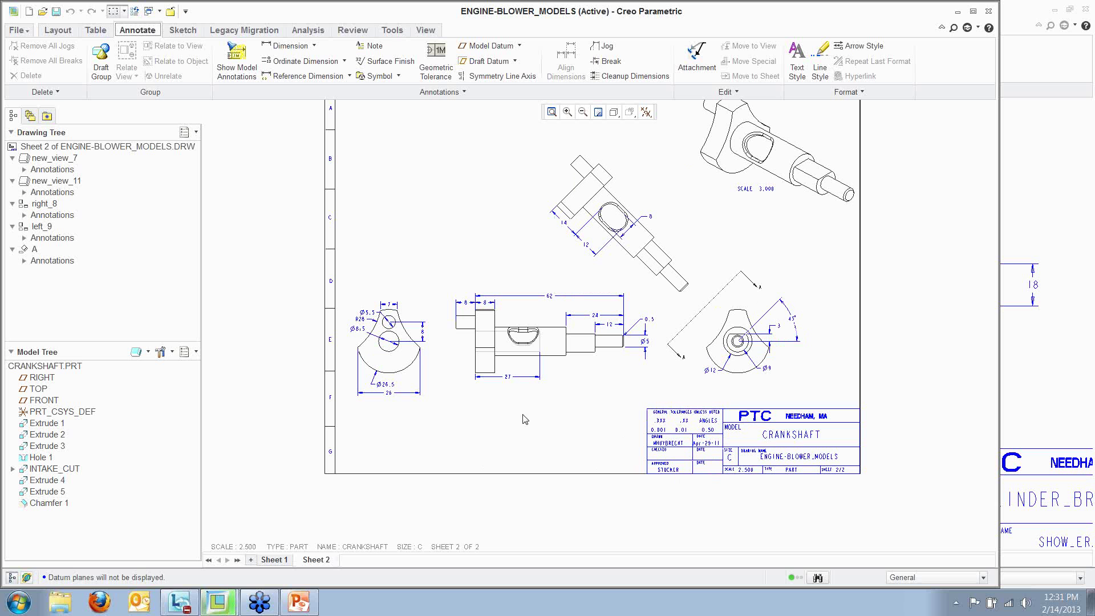
pyautogui.click(170, 13)
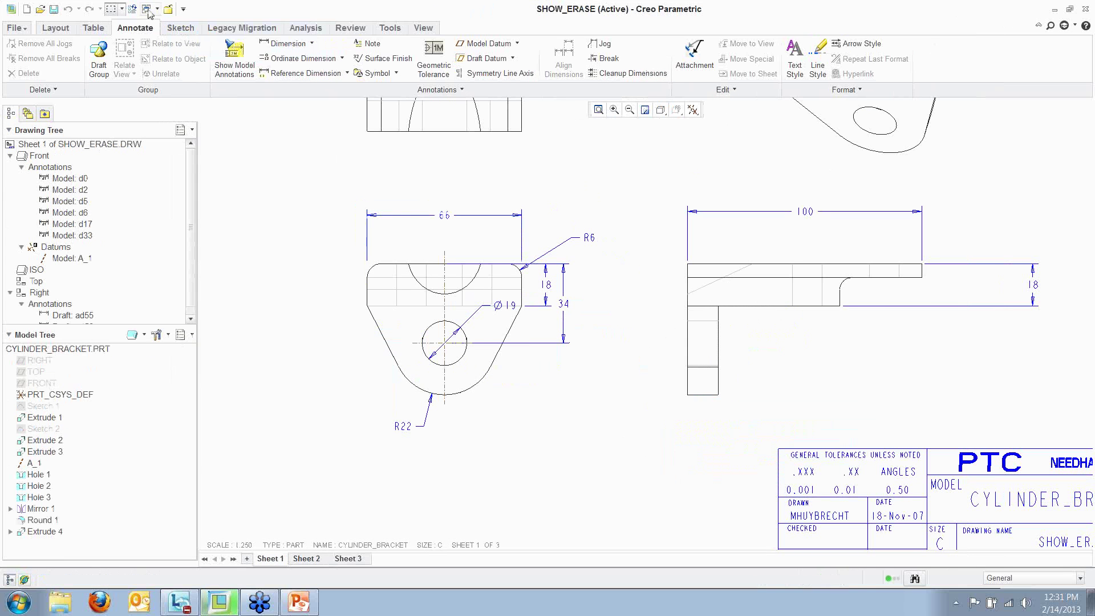
pyautogui.click(170, 10)
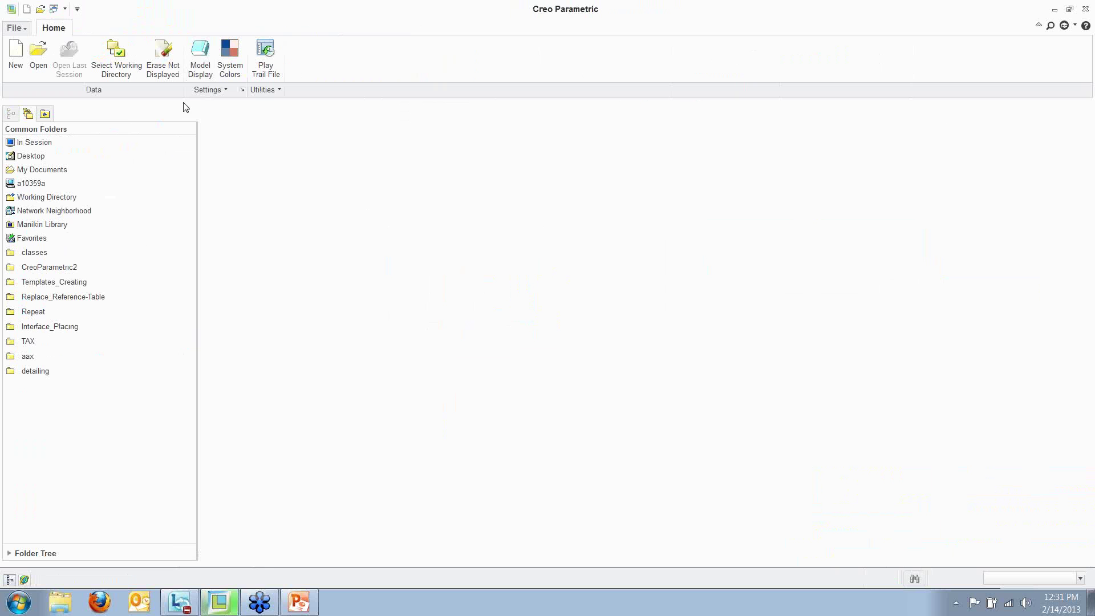
# Open the drawing template template_c_sized.drw from the Templates_Creating folder
pyautogui.click(41, 58)
pyautogui.doubleClick(461, 228)
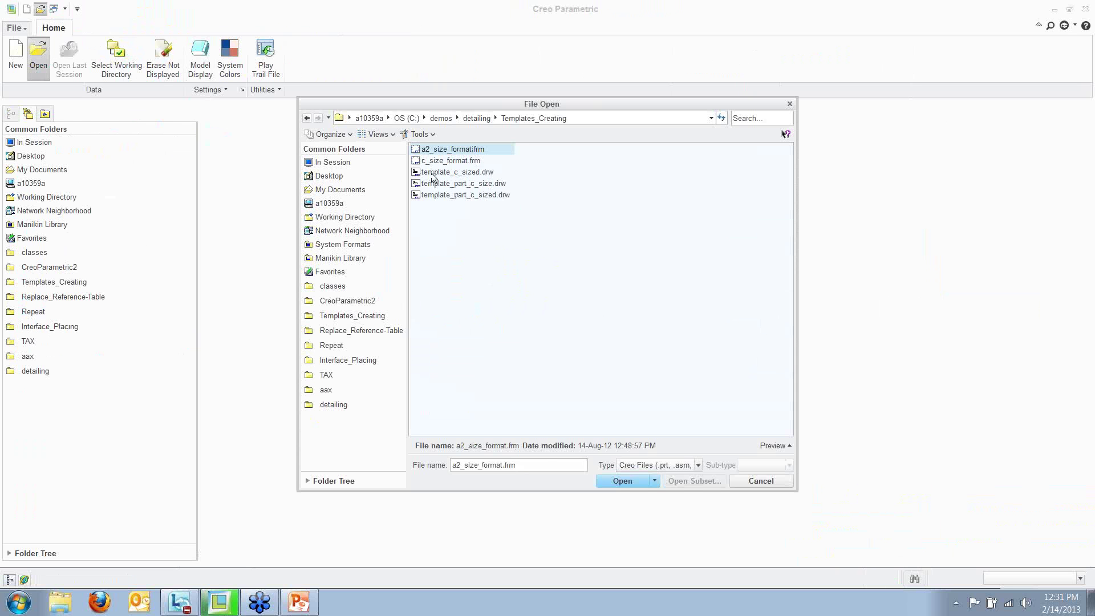
pyautogui.doubleClick(450, 172)
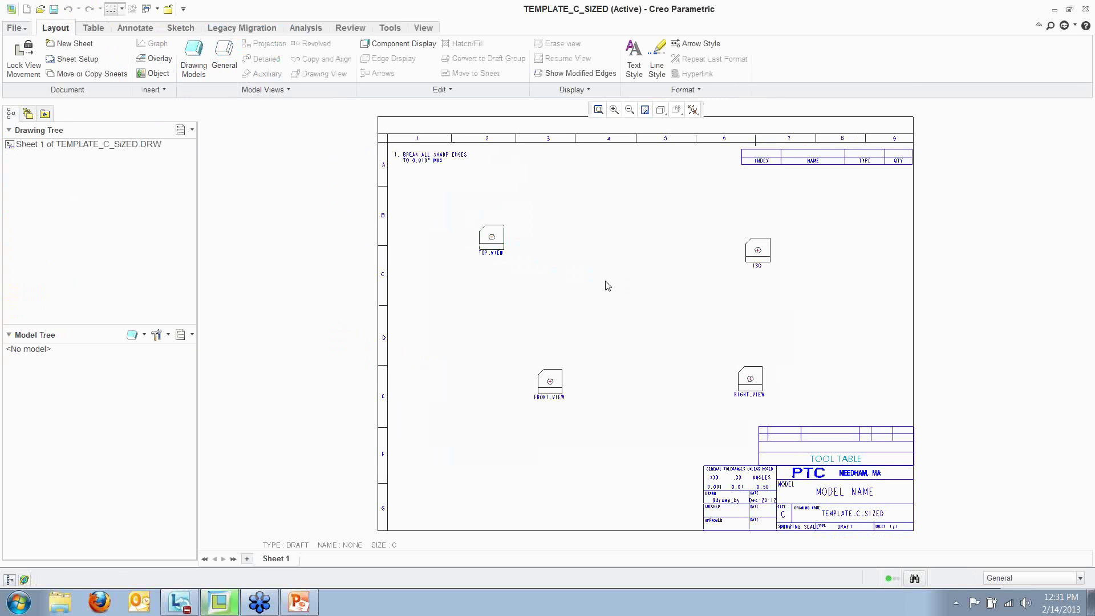
# Examine the template's TOP_VIEW, FRONT_VIEW, RIGHT_VIEW and ISO view symbols on the C-size sheet
pyautogui.scroll(1, 660, 435)
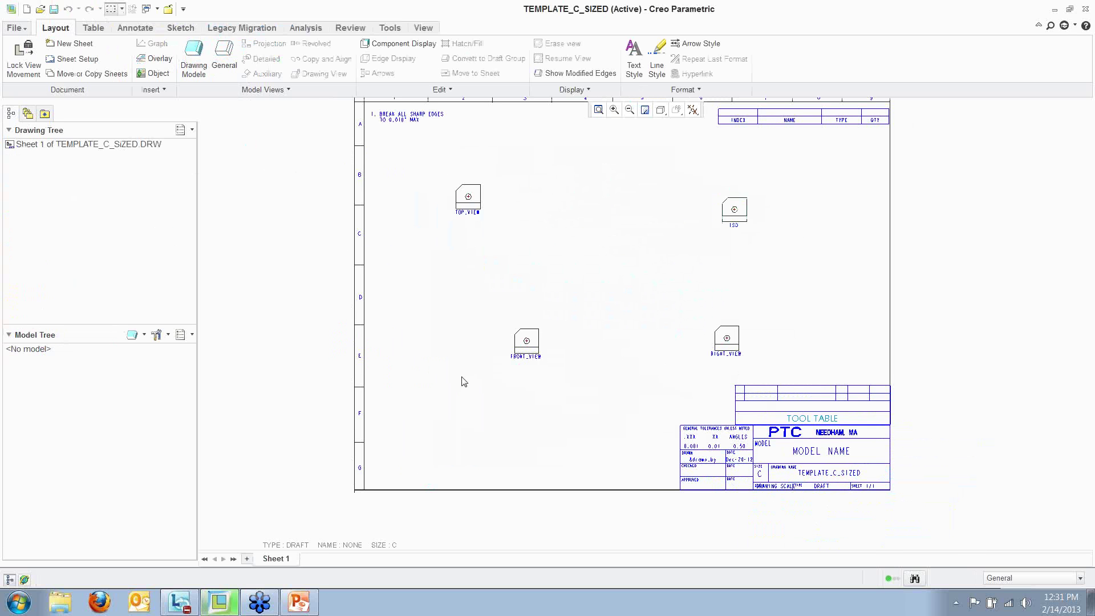
pyautogui.scroll(2, 471, 199)
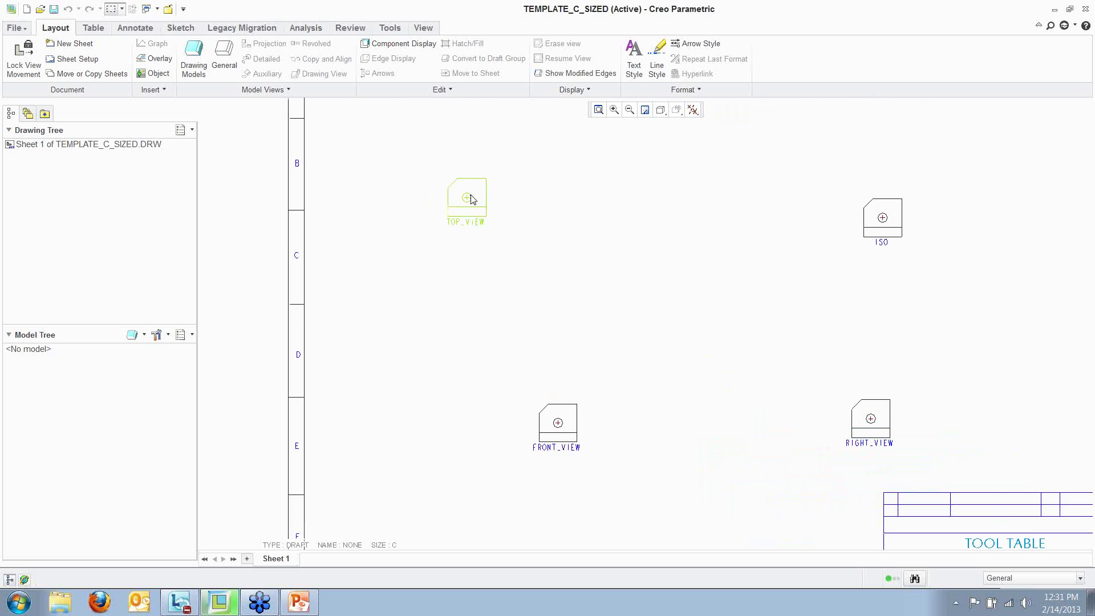
pyautogui.scroll(4, 471, 199)
pyautogui.moveTo(638, 259); pyautogui.dragTo(596, 364, button='middle')
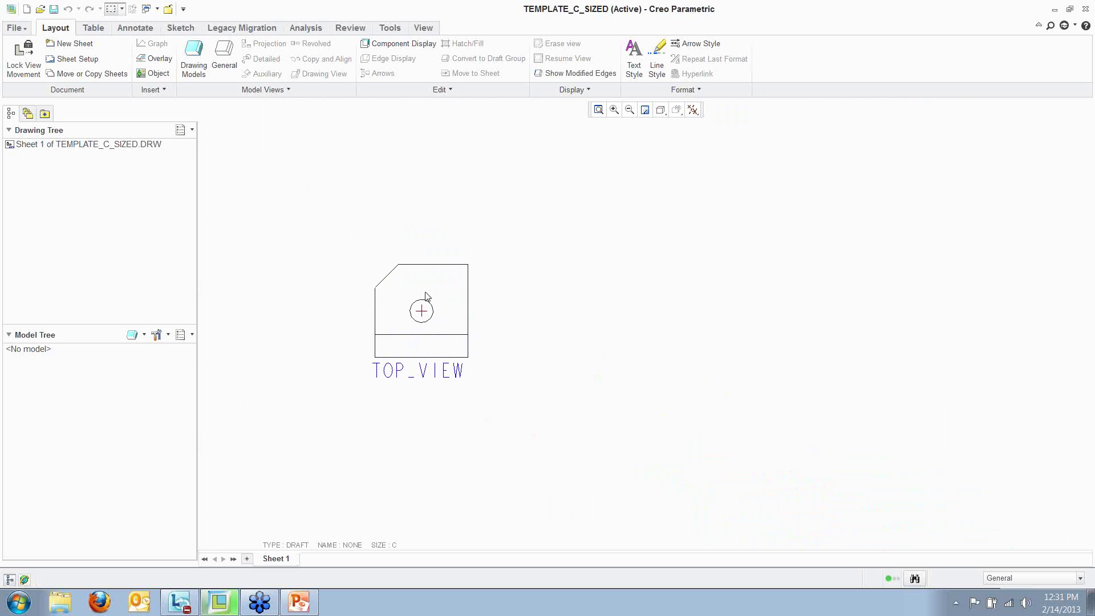
pyautogui.scroll(-3, 578, 272)
pyautogui.scroll(-2, 577, 272)
pyautogui.moveTo(708, 323); pyautogui.dragTo(741, 403, button='middle')
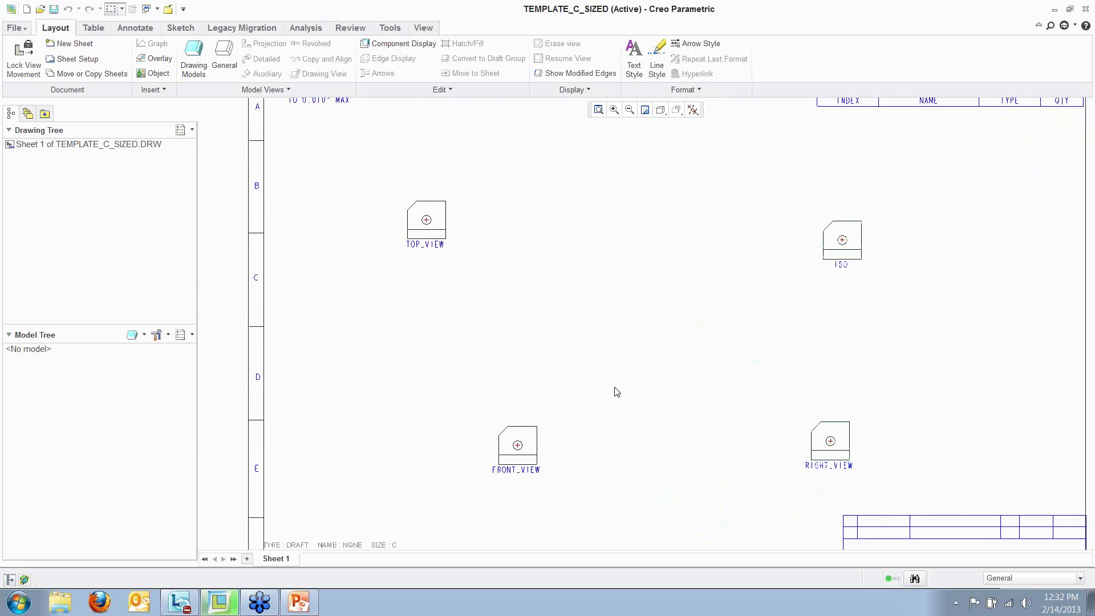
pyautogui.scroll(-2, 615, 391)
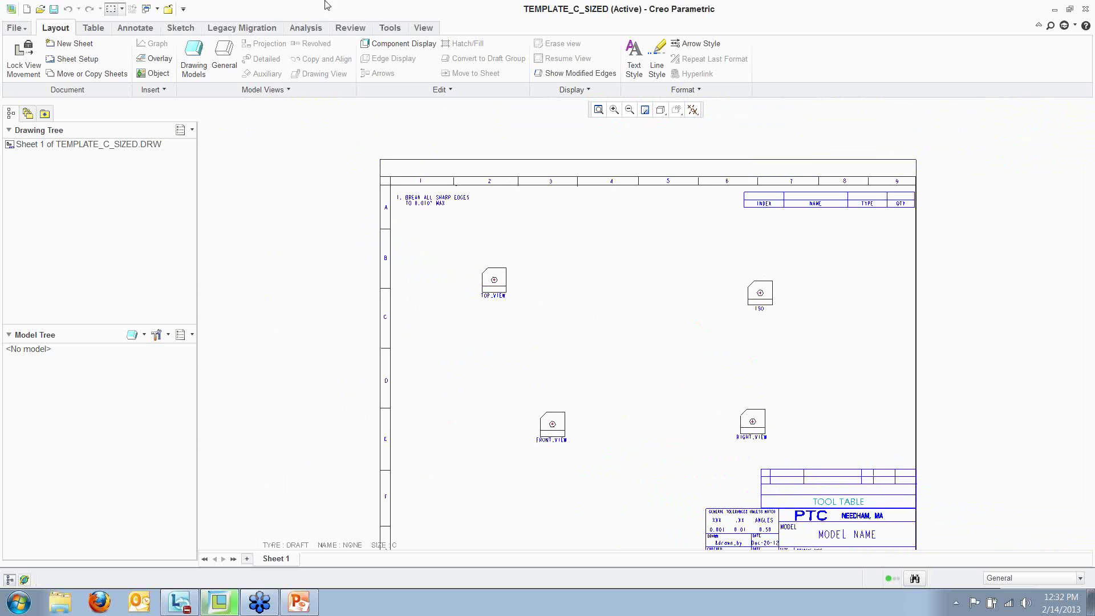
# Switch the drawing to the Template application and bring up its layout commands
pyautogui.click(384, 30)
pyautogui.click(377, 55)
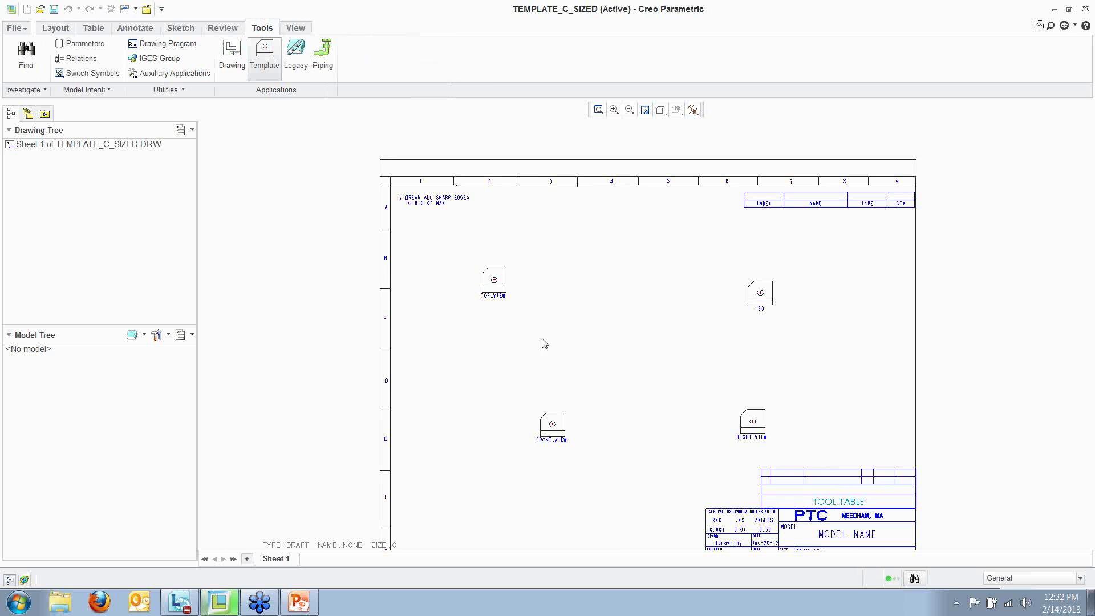
pyautogui.click(56, 28)
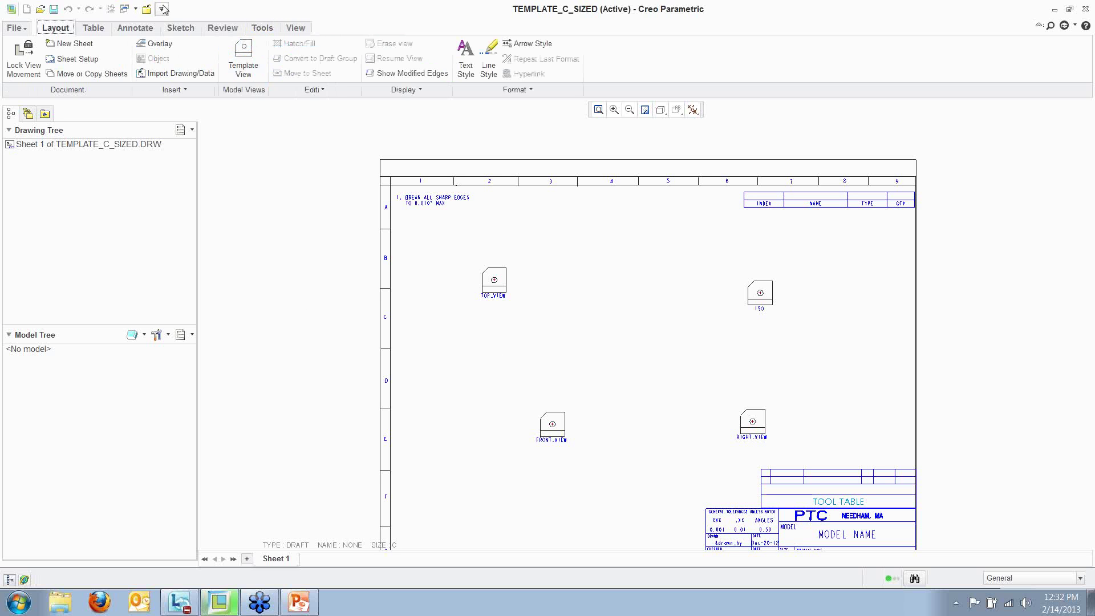
# Compare the layout commands of the Drawing application with those of the Template application, and return to the Template application
pyautogui.click(262, 28)
pyautogui.click(232, 53)
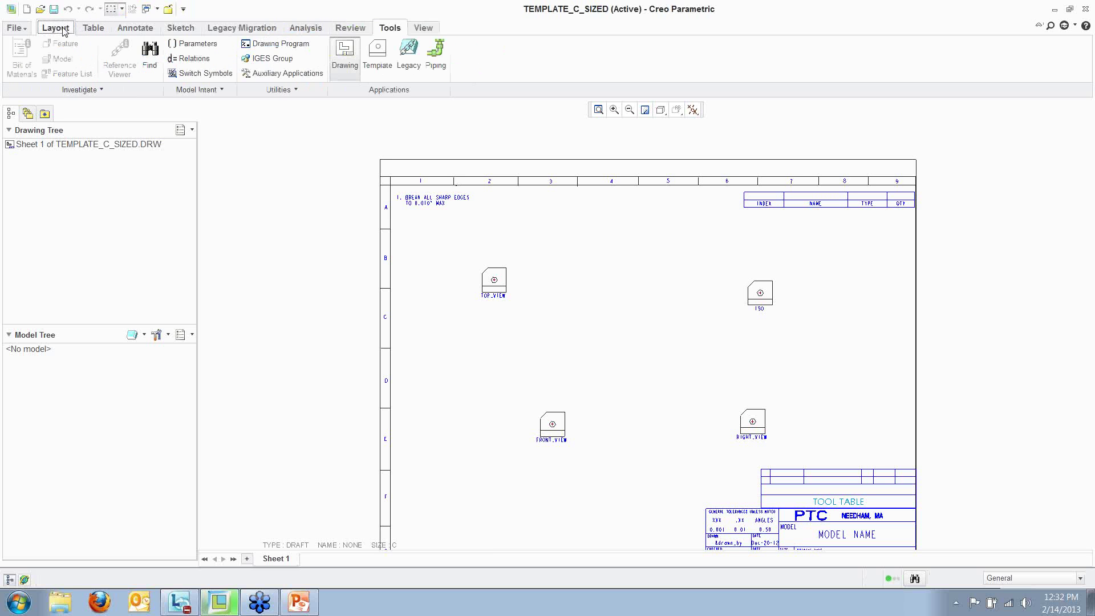
pyautogui.click(55, 28)
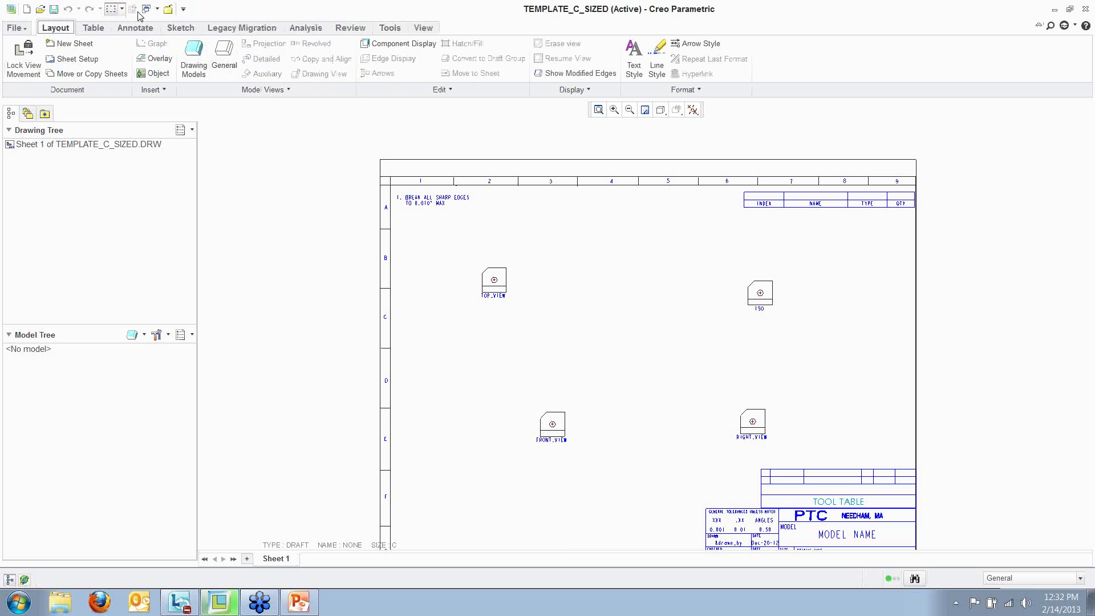
pyautogui.click(391, 29)
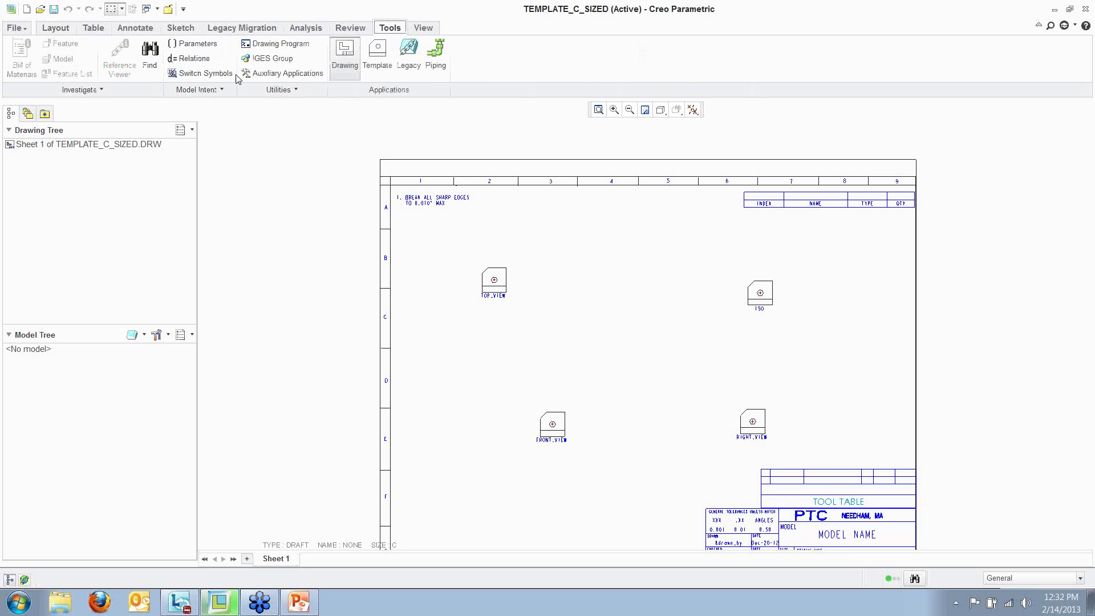
pyautogui.click(384, 57)
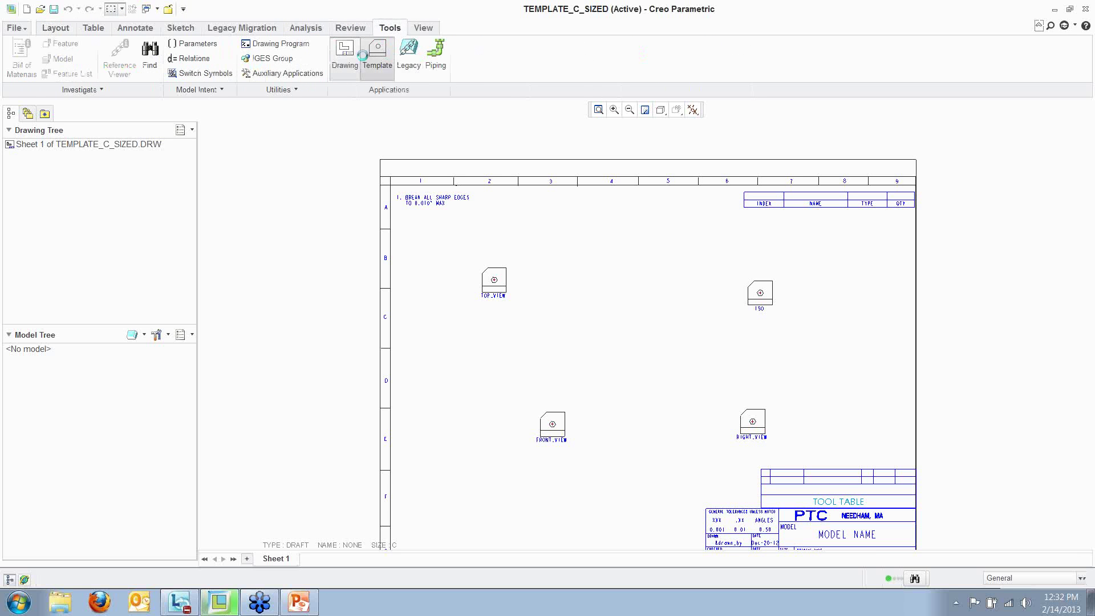
pyautogui.click(55, 28)
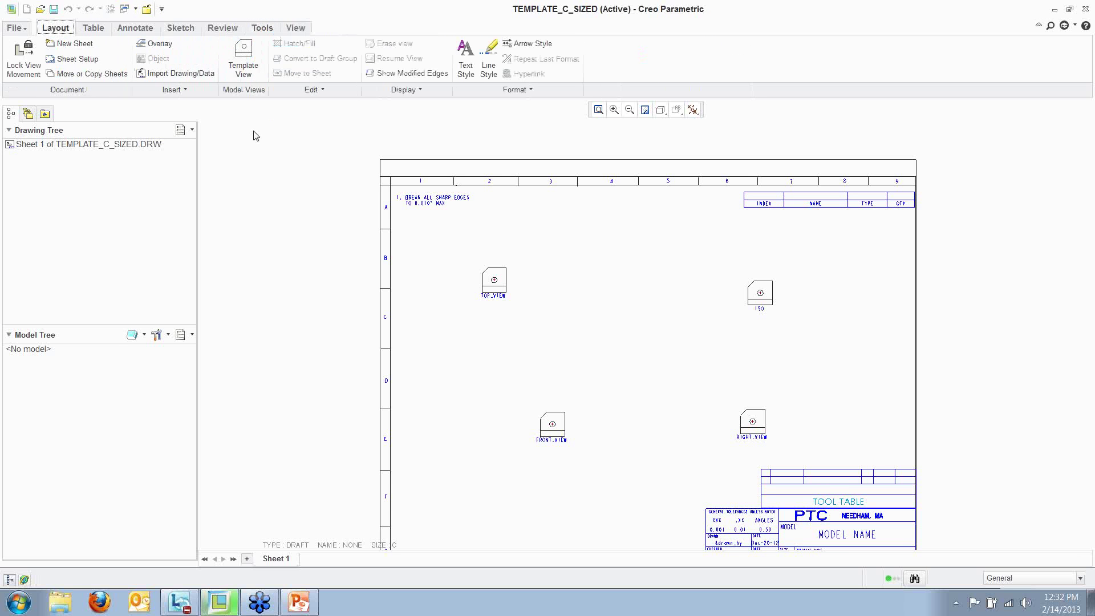
# Add a second sheet to the drawing template, accepting the default for the drawn_by parameter
pyautogui.click(247, 560)
pyautogui.press('Return')
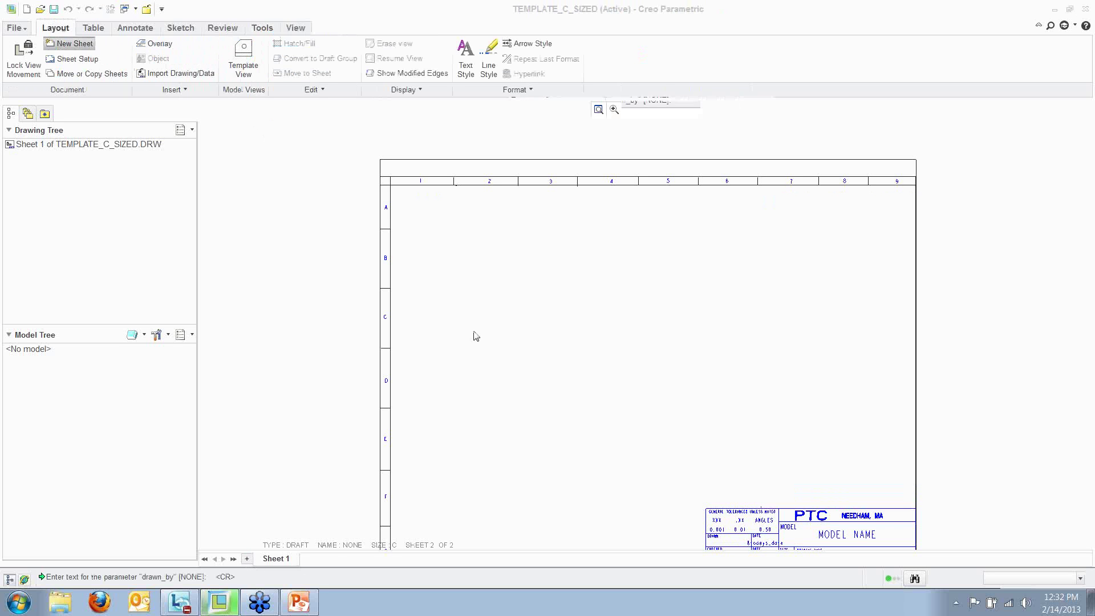
pyautogui.scroll(-2, 633, 355)
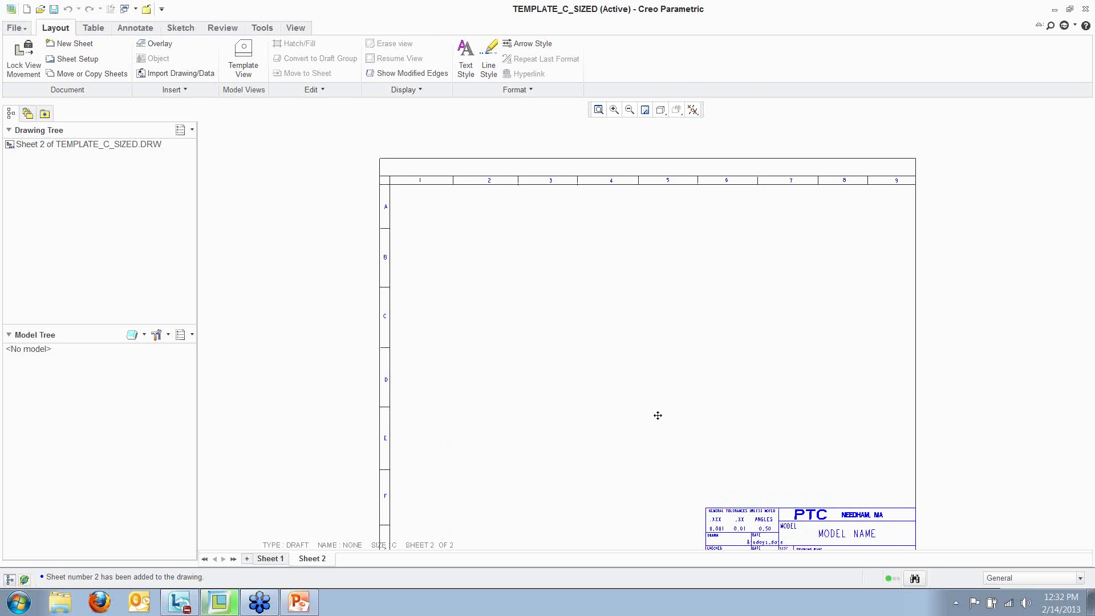
pyautogui.moveTo(657, 415); pyautogui.dragTo(656, 363, button='middle')
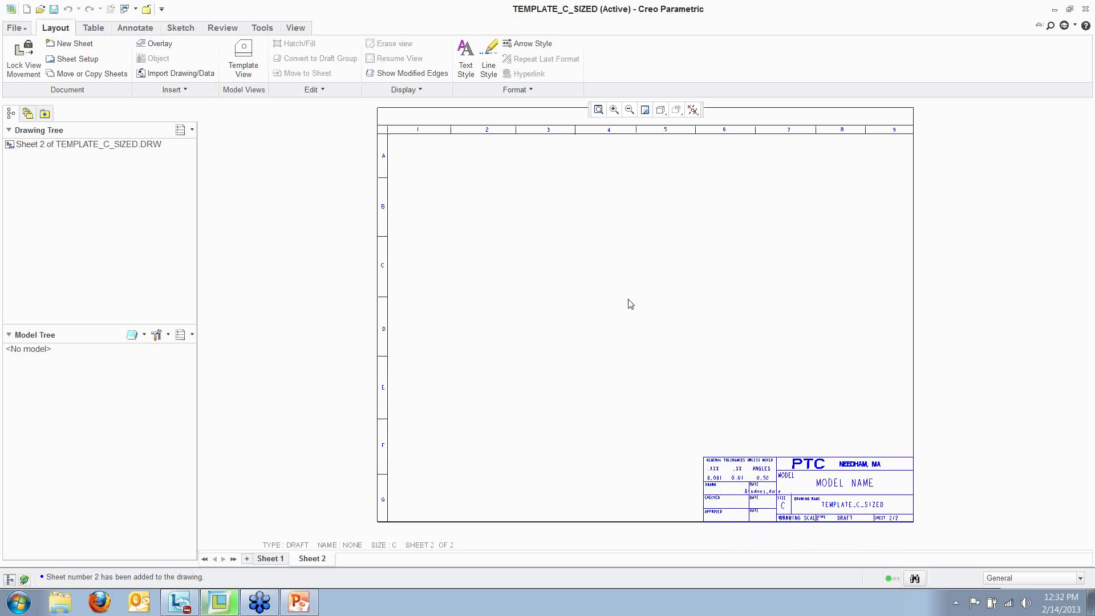
pyautogui.moveTo(624, 299); pyautogui.dragTo(624, 312, button='middle')
# Start a template view on sheet 2, name it FRONT, and open its view type choices
pyautogui.click(253, 62)
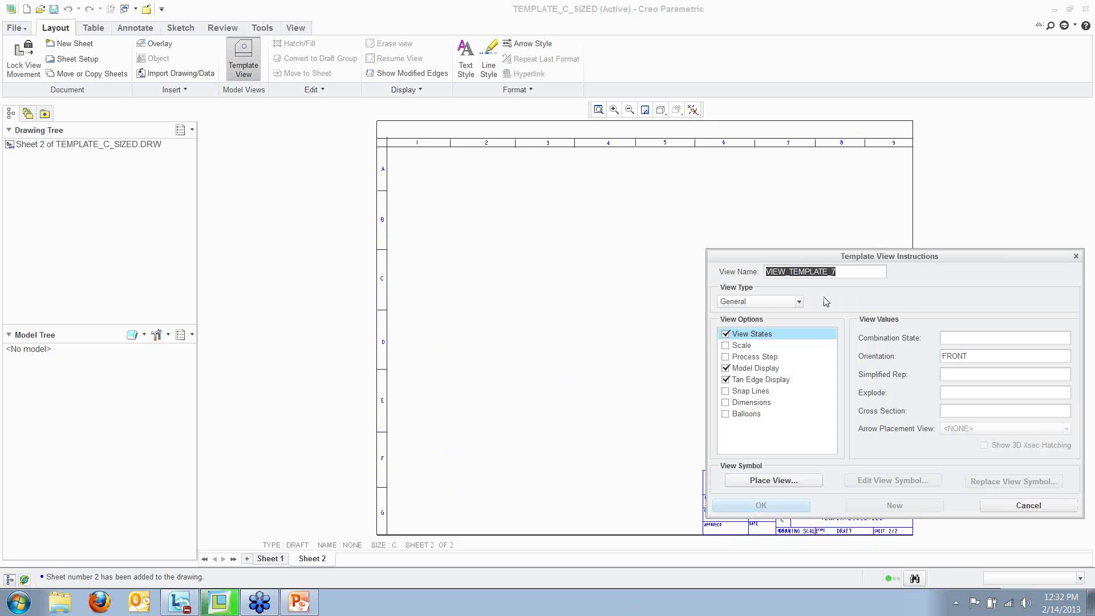
pyautogui.write('front')
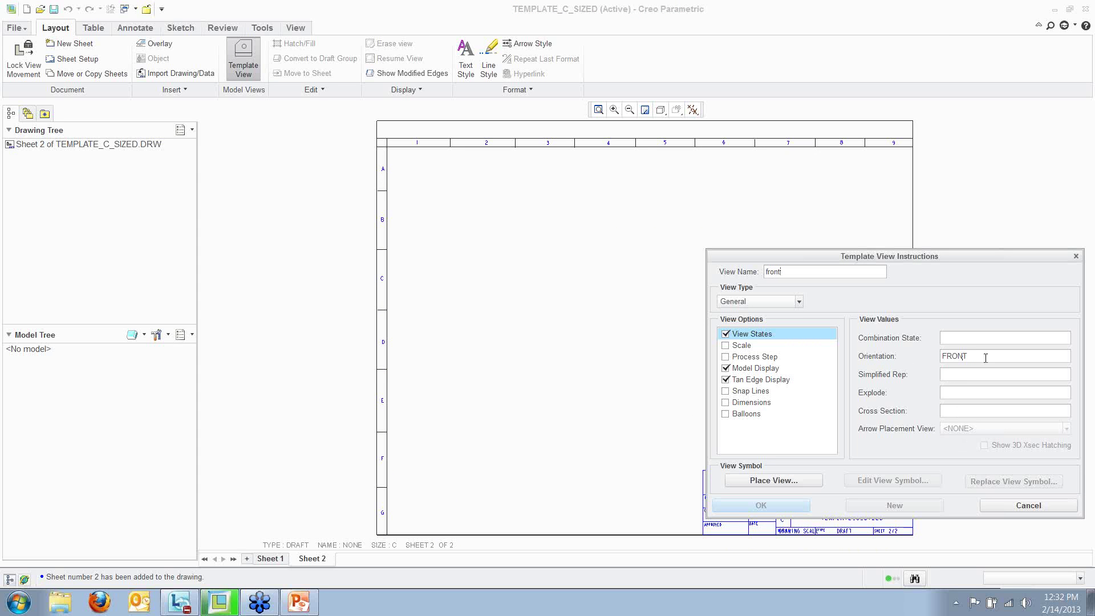
pyautogui.press('Return')
pyautogui.click(799, 302)
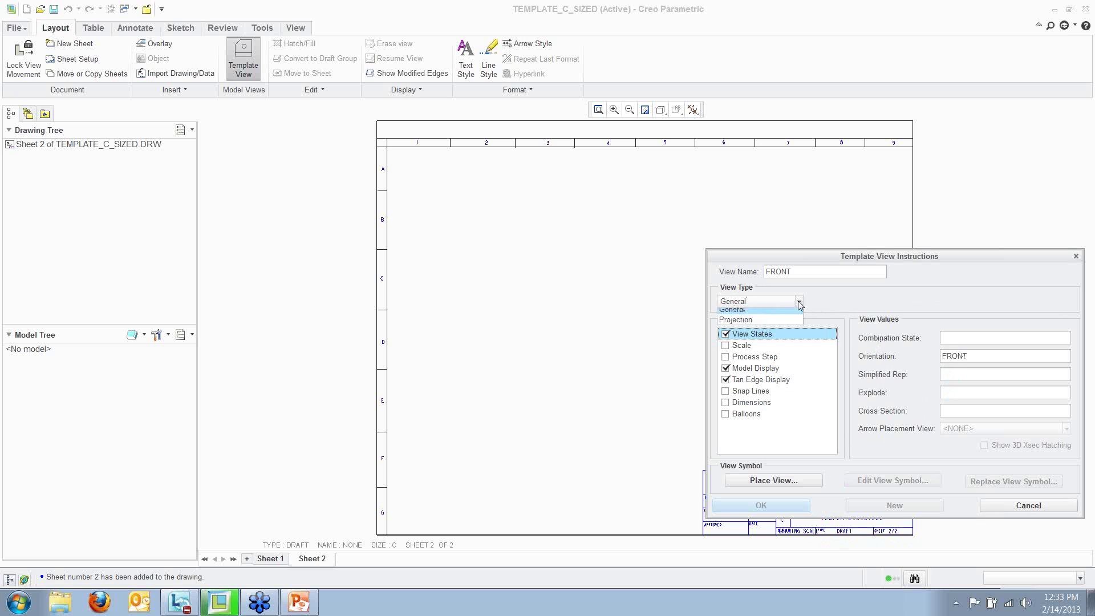
# Keep General as the type of the FRONT template view and set its model display to No Hidden
pyautogui.click(763, 315)
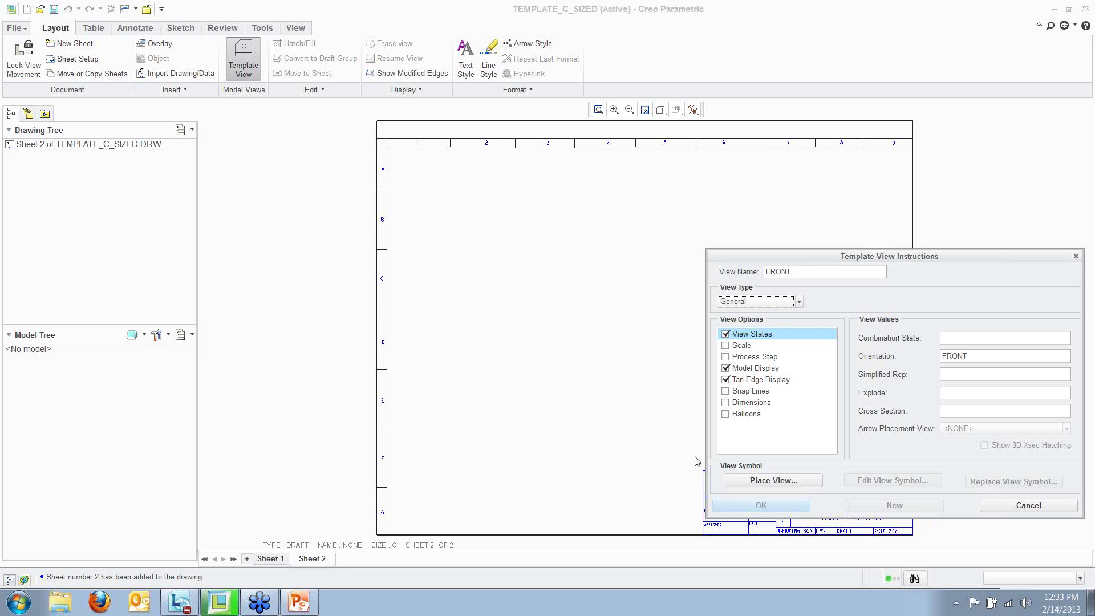
pyautogui.moveTo(859, 251); pyautogui.dragTo(844, 130)
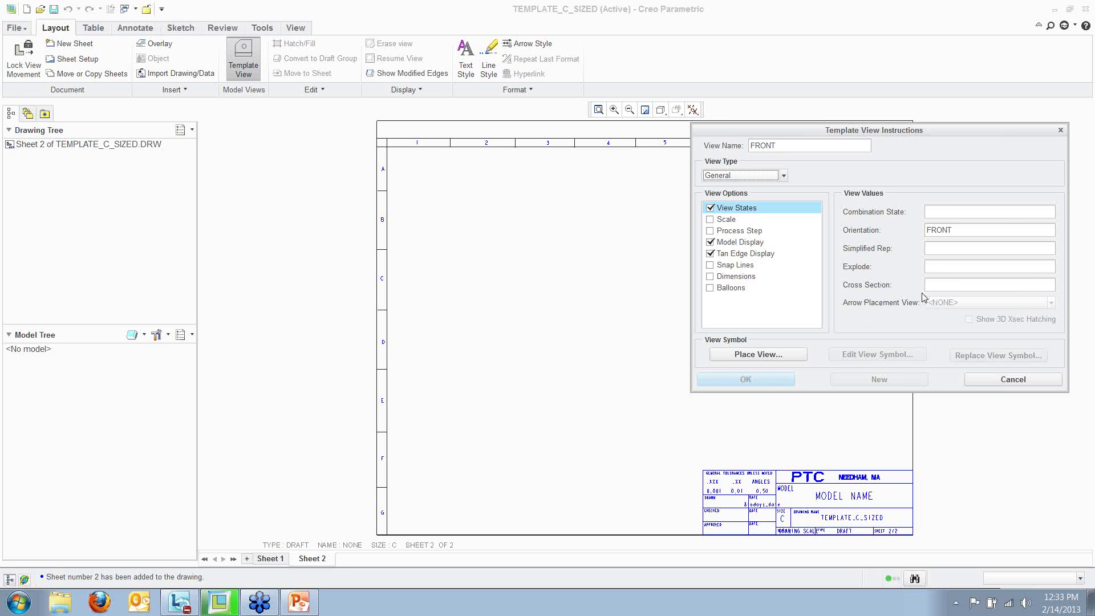
pyautogui.click(728, 220)
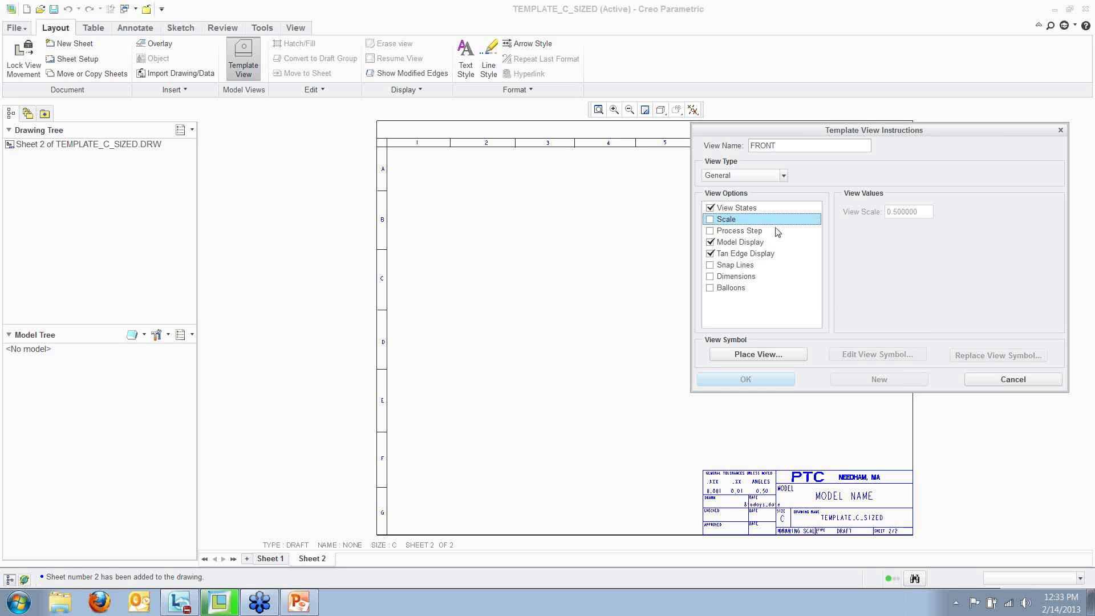
pyautogui.click(726, 231)
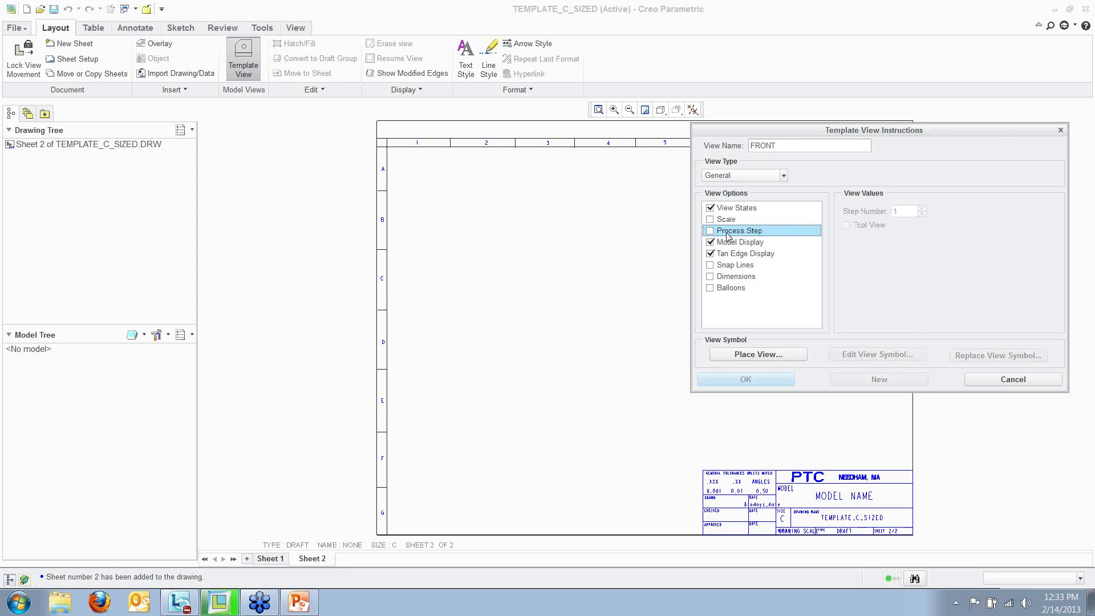
pyautogui.click(731, 245)
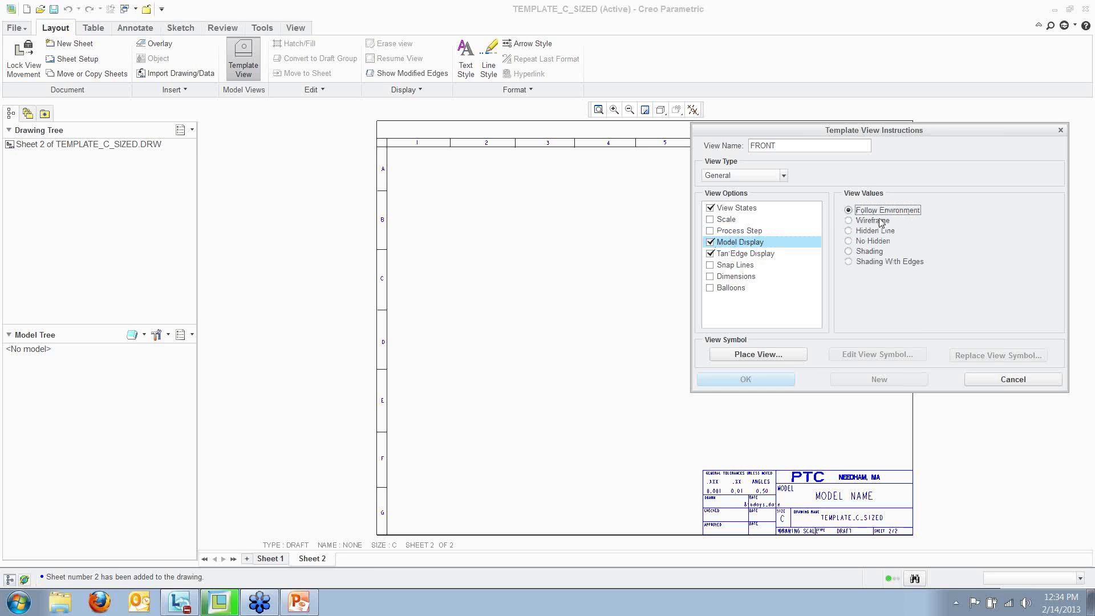
pyautogui.click(848, 242)
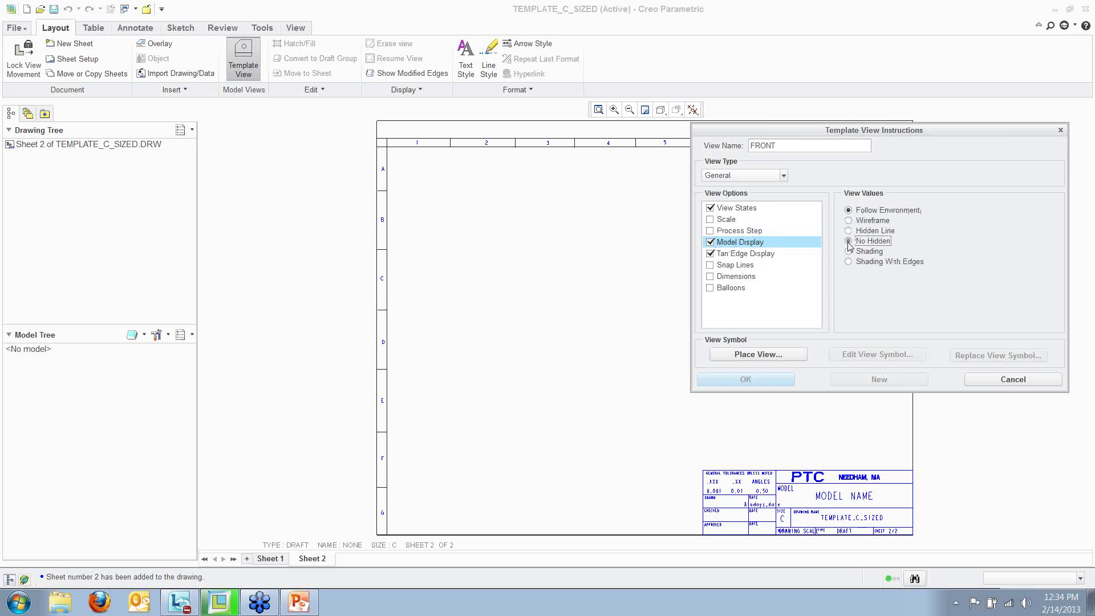
# Enable dimensions for the FRONT template view and review their display priorities without changing the order
pyautogui.click(742, 255)
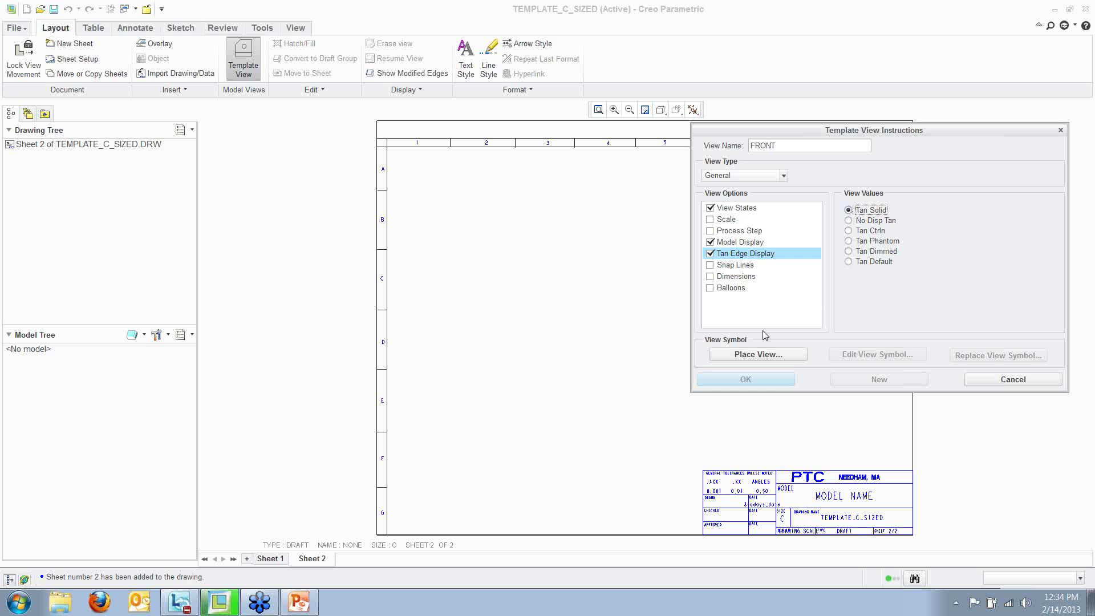
pyautogui.click(736, 266)
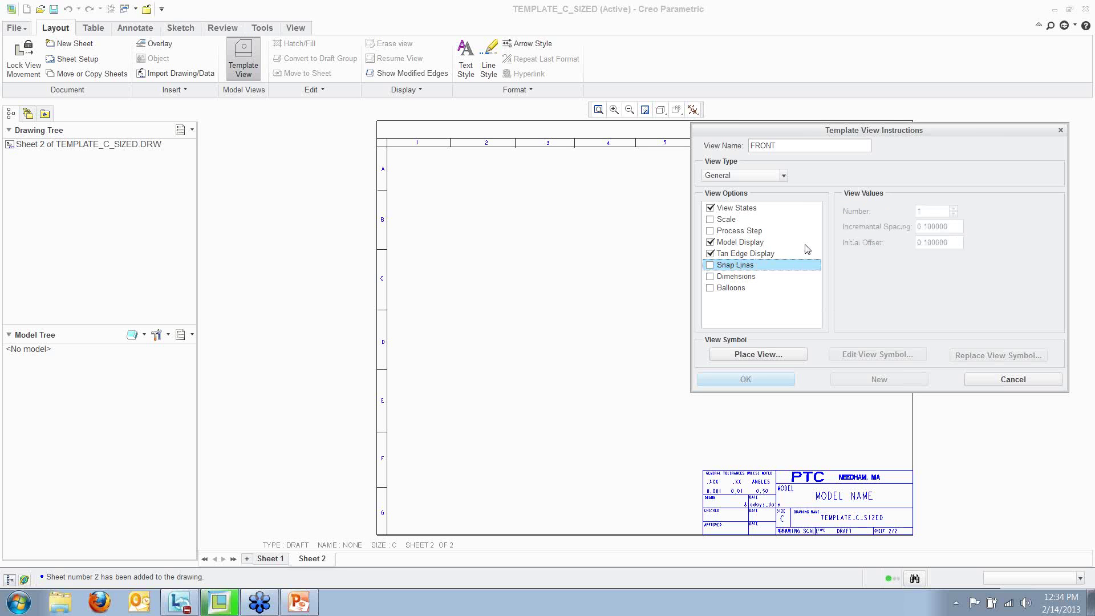
pyautogui.click(734, 277)
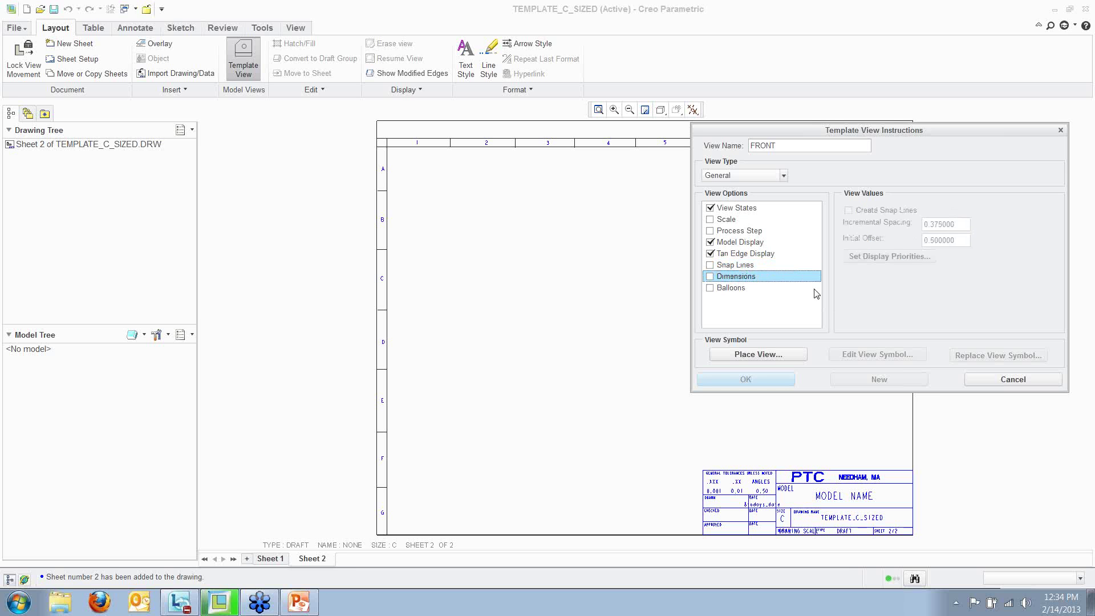
pyautogui.click(710, 276)
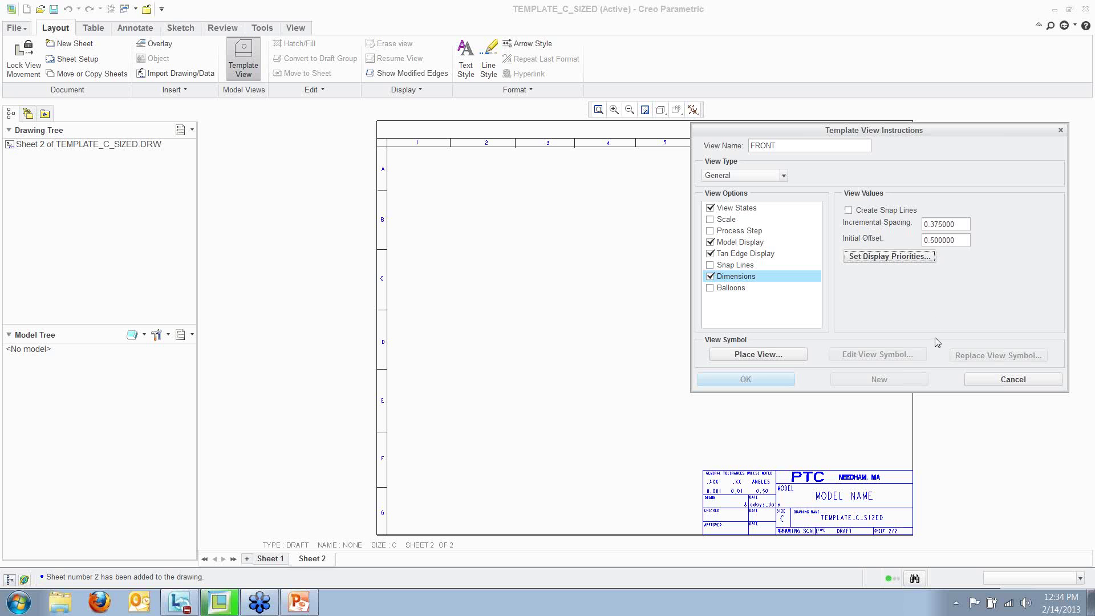
pyautogui.click(888, 256)
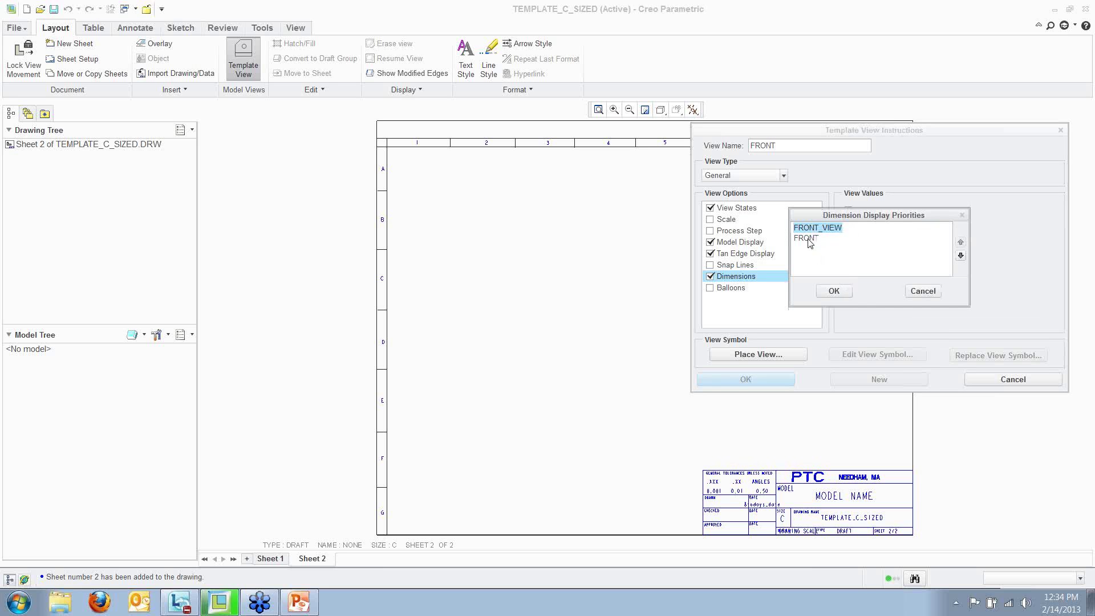
pyautogui.click(812, 238)
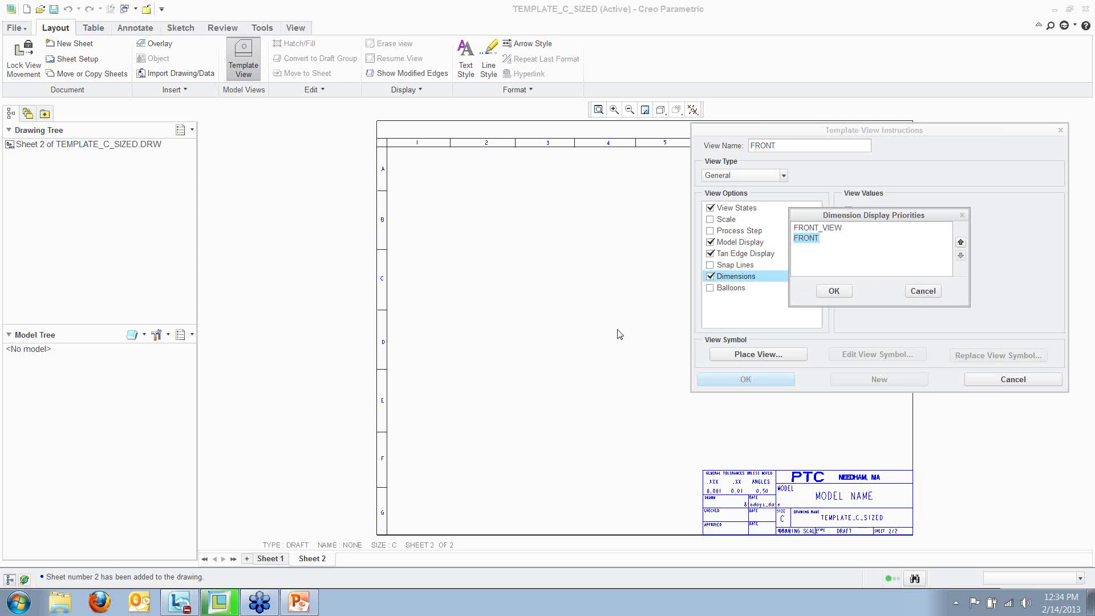
pyautogui.click(926, 292)
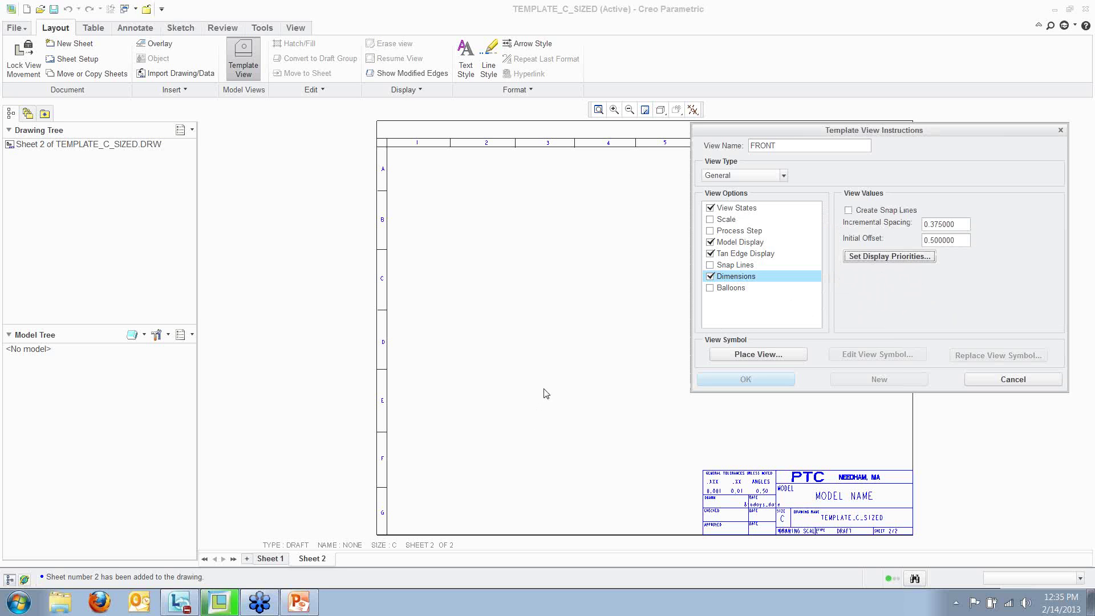
# Leave balloons off and place the FRONT view symbol in row E of the sheet, near the boundary of columns 2 and 3
pyautogui.click(731, 288)
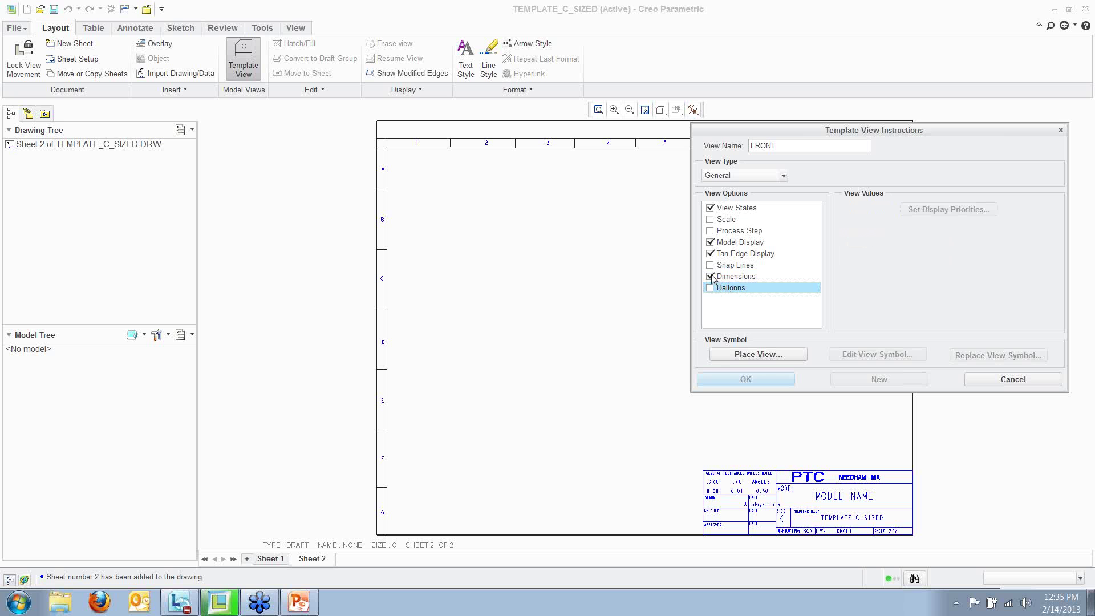
pyautogui.click(711, 288)
pyautogui.click(758, 355)
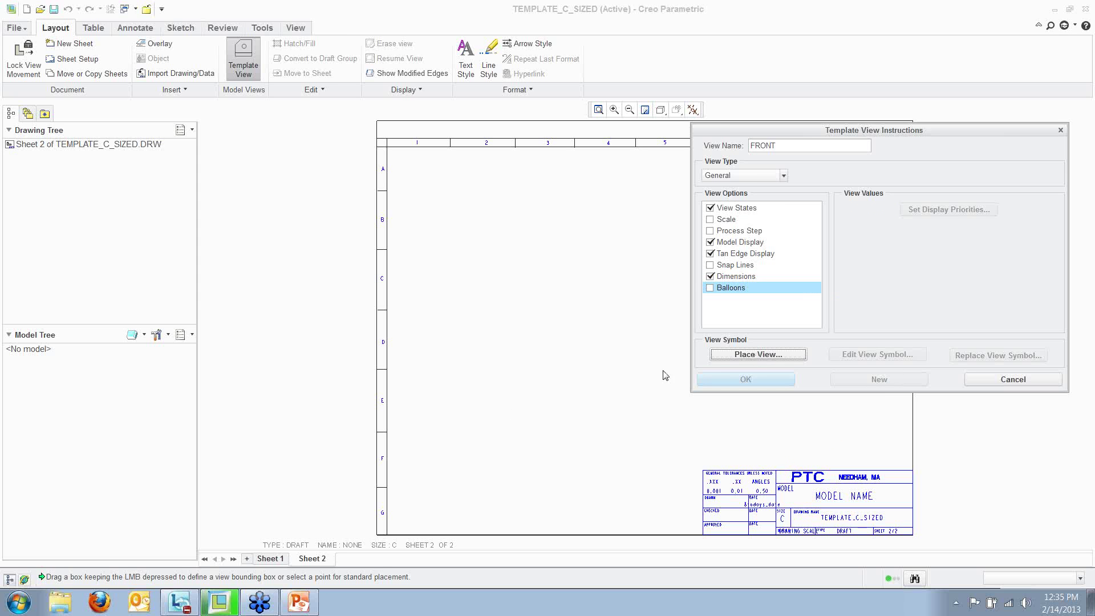
pyautogui.click(532, 391)
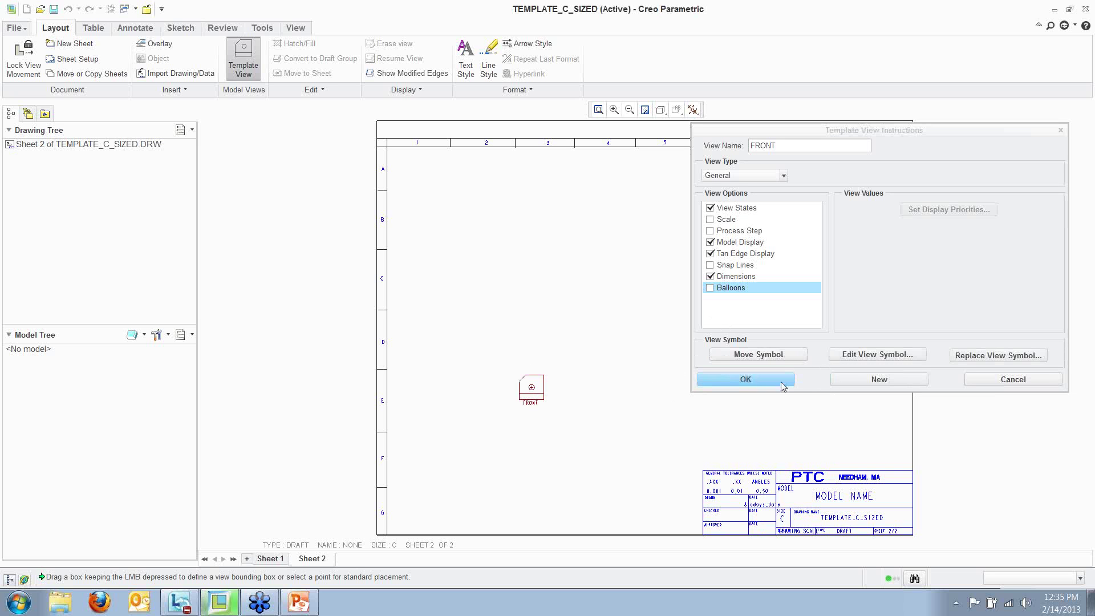
# Add a new template view named RIGHT as a projection with FRONT as its parent view
pyautogui.click(878, 379)
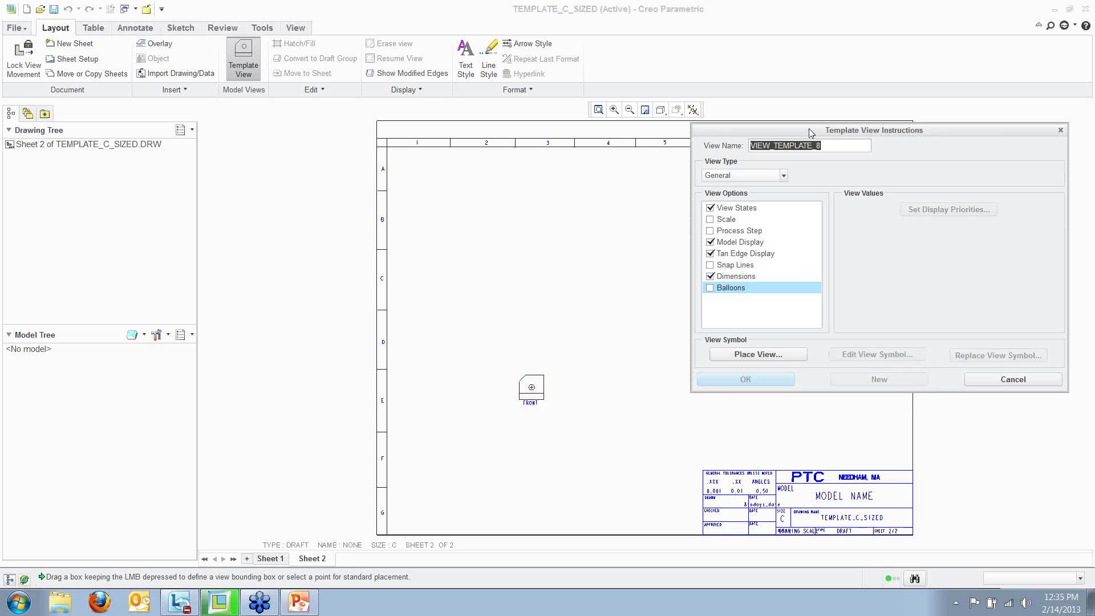
pyautogui.write('ng')
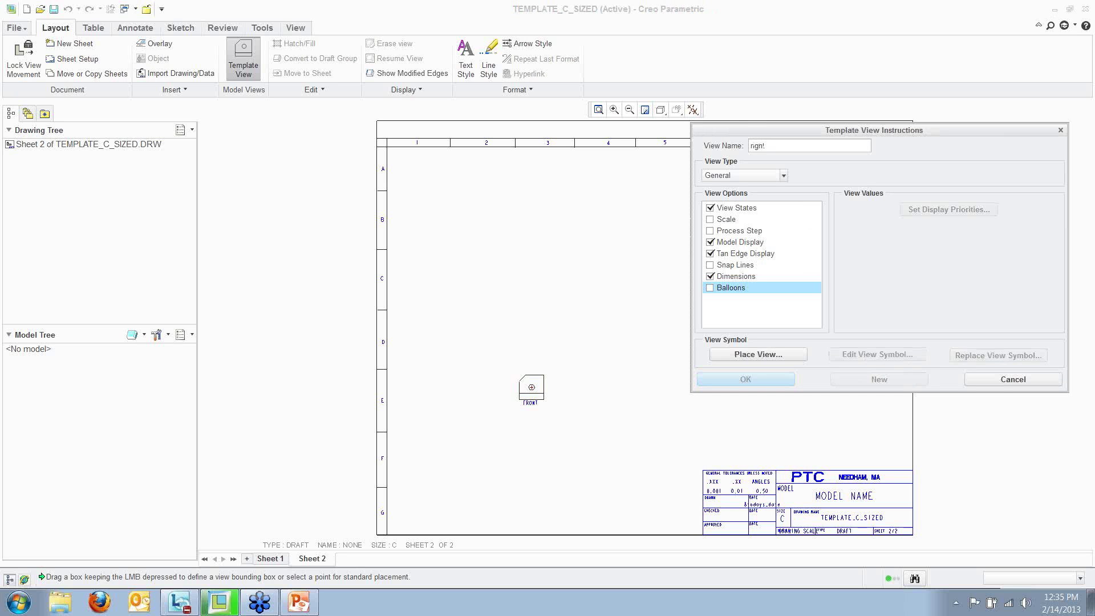
pyautogui.press('Tab')
pyautogui.click(784, 176)
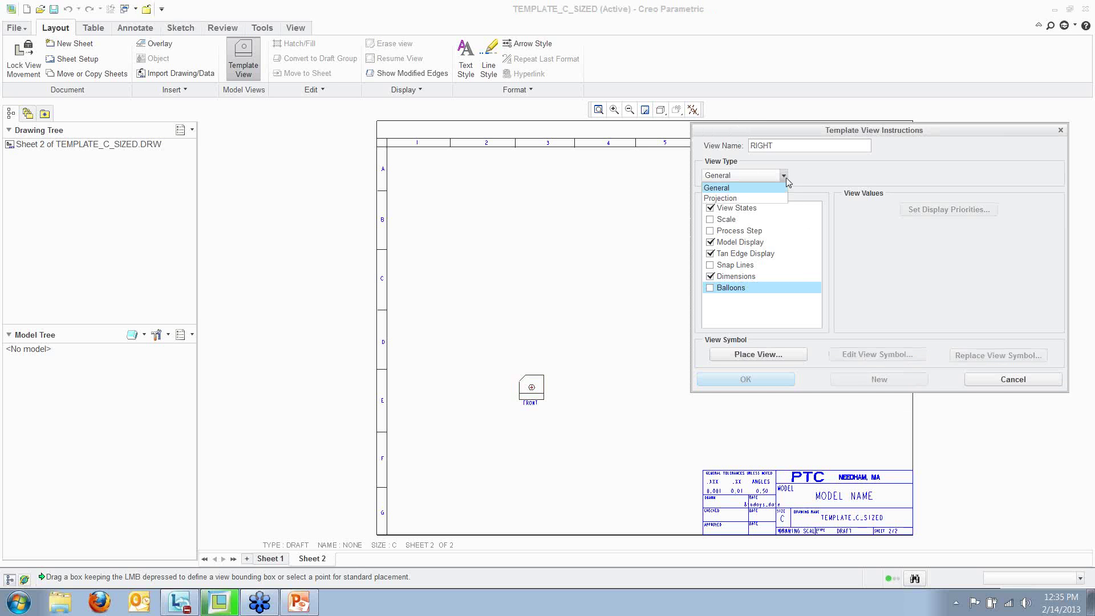
pyautogui.click(741, 199)
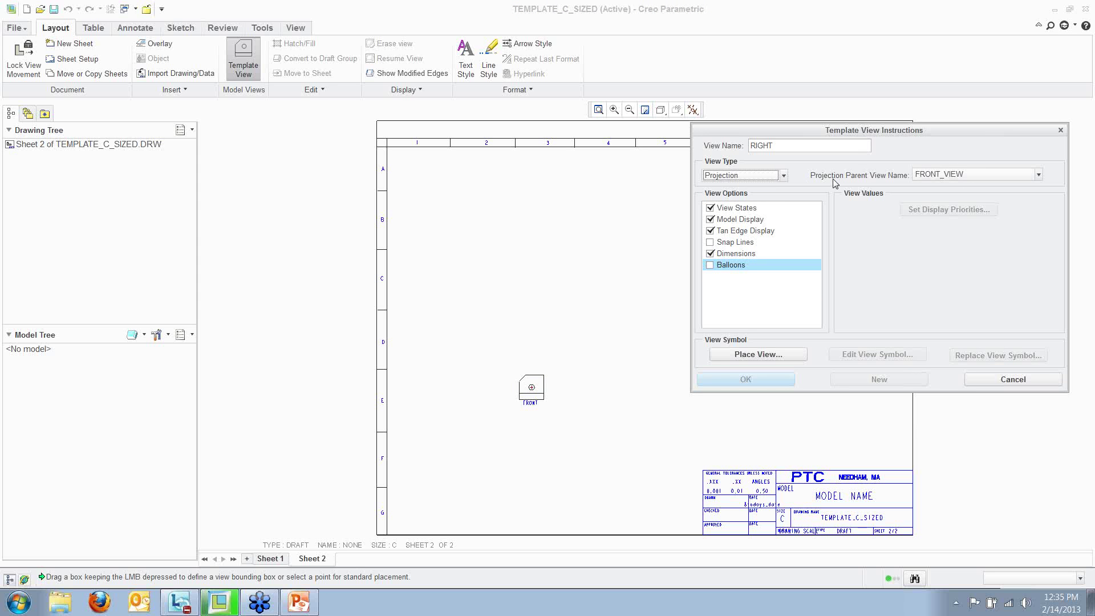
pyautogui.click(932, 177)
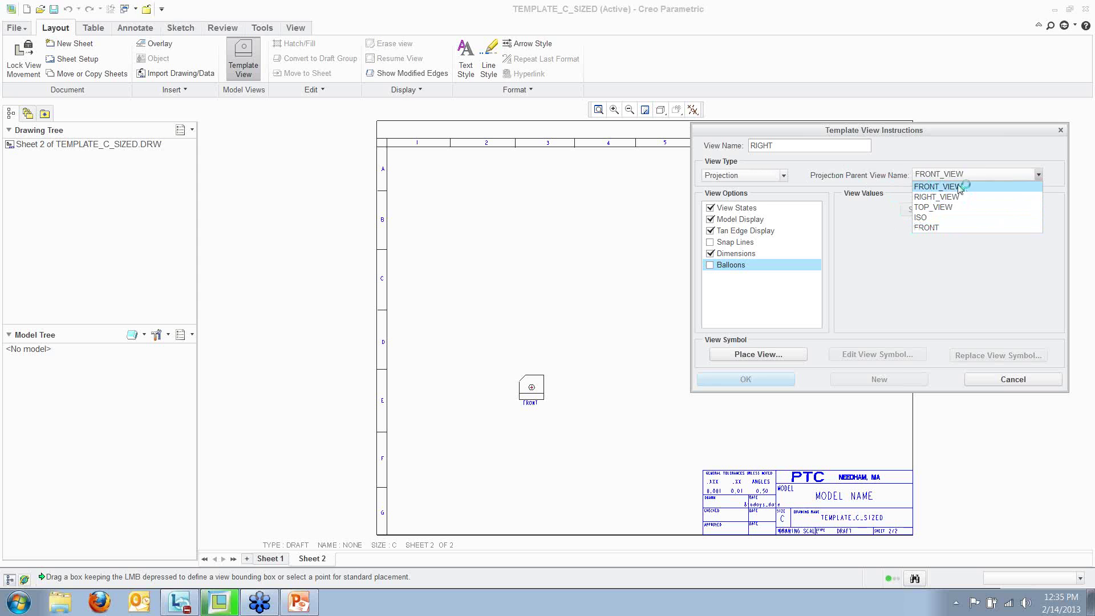
pyautogui.click(941, 228)
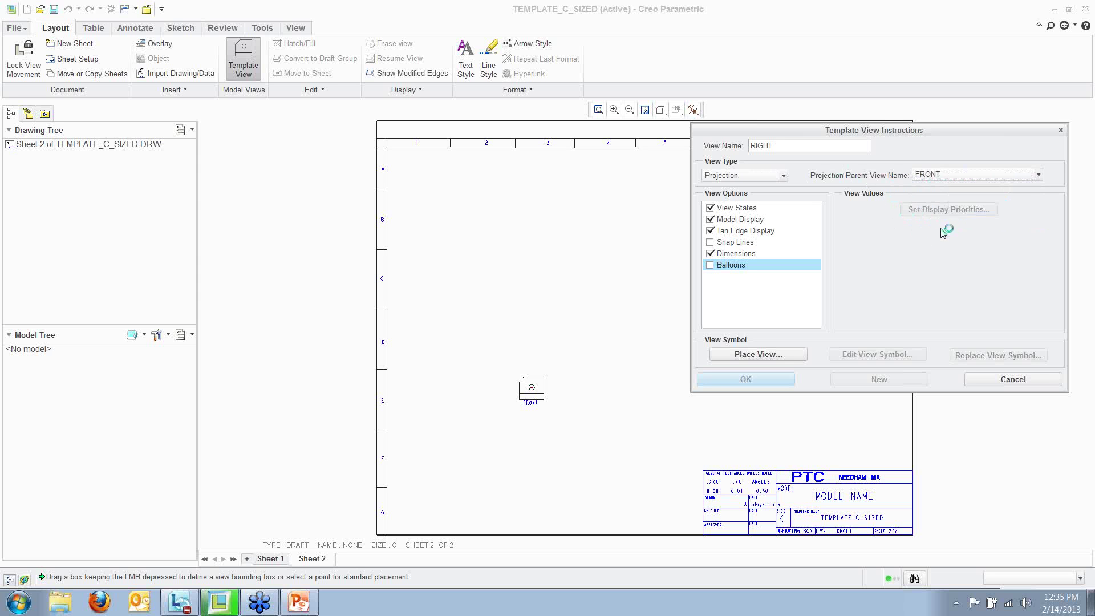
pyautogui.click(1038, 175)
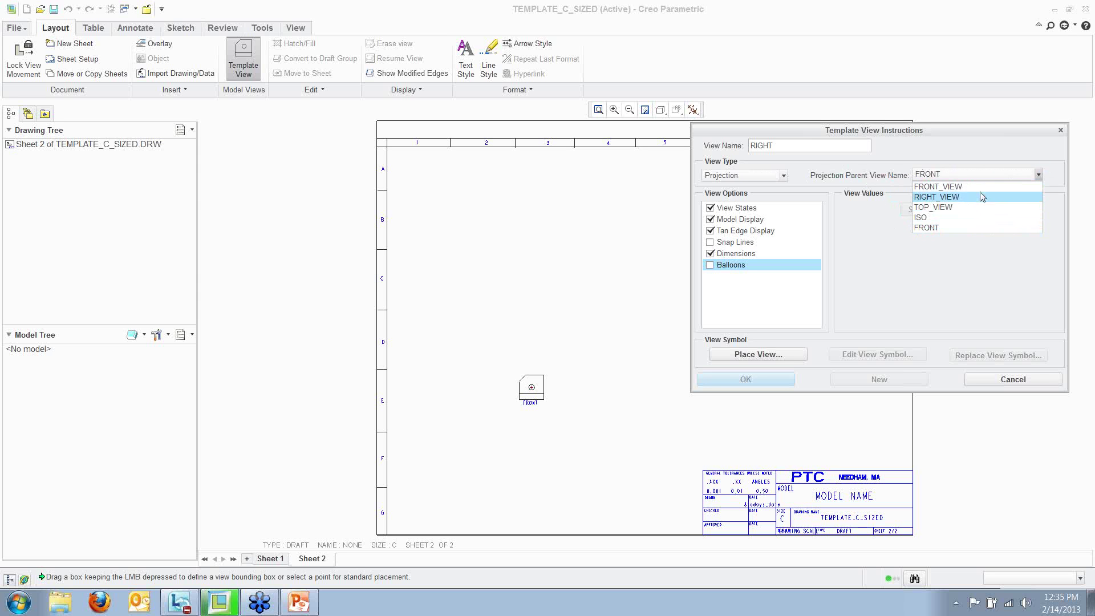
pyautogui.click(946, 228)
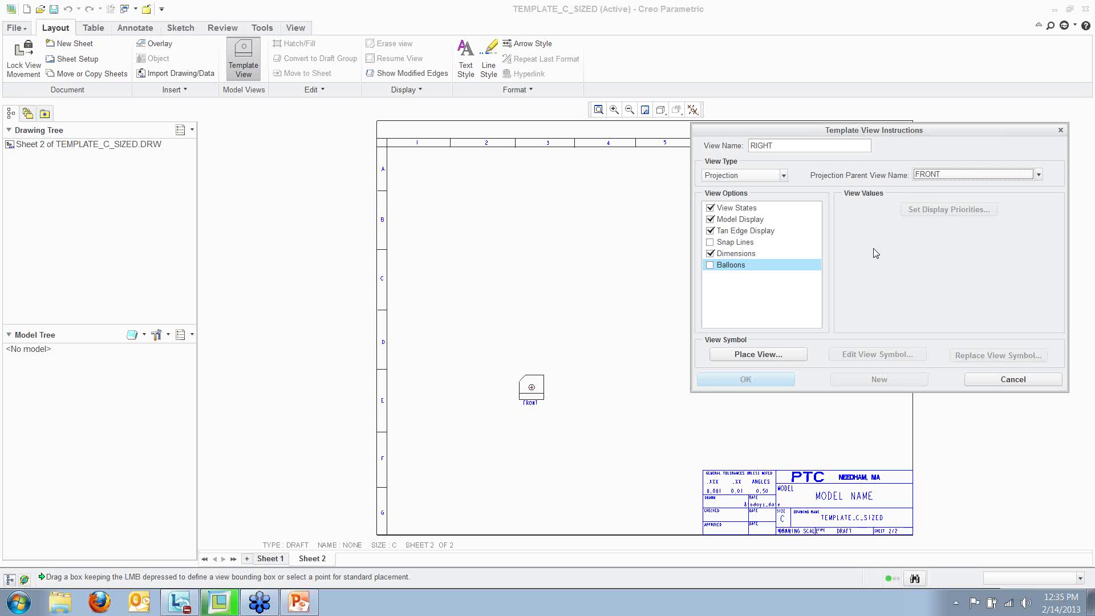
# Set the RIGHT view's model display to No Hidden and disable its dimensions
pyautogui.click(736, 209)
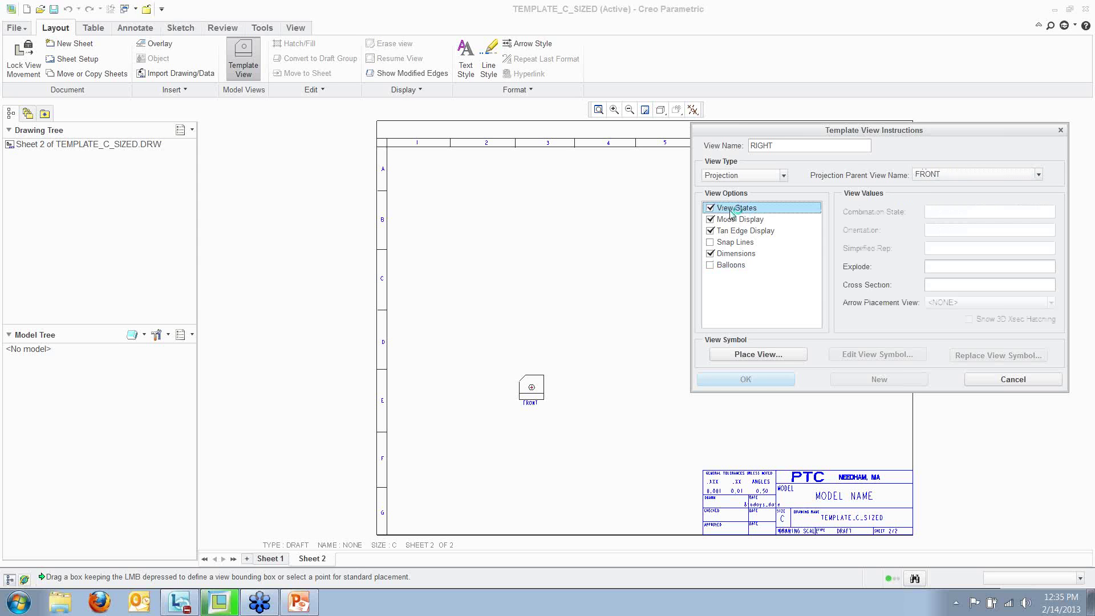
pyautogui.click(741, 221)
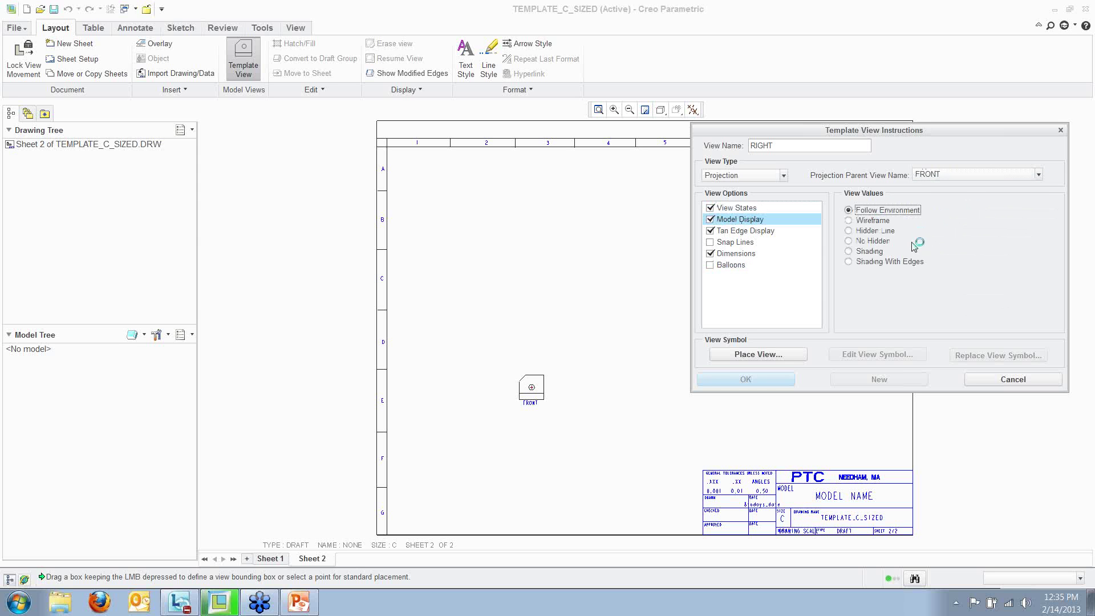
pyautogui.click(874, 241)
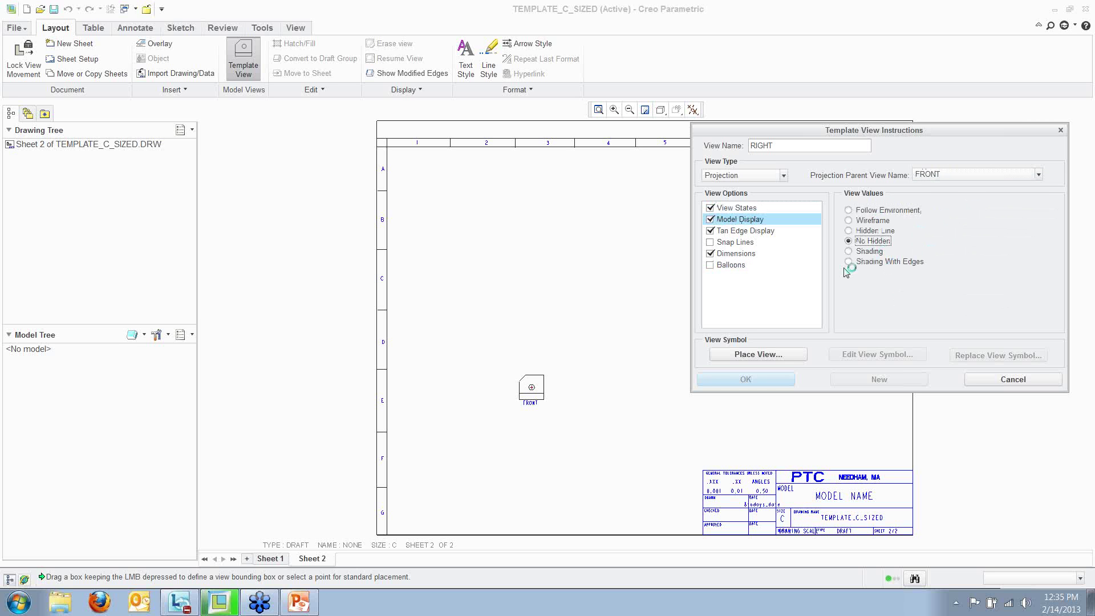
pyautogui.click(747, 232)
pyautogui.click(738, 255)
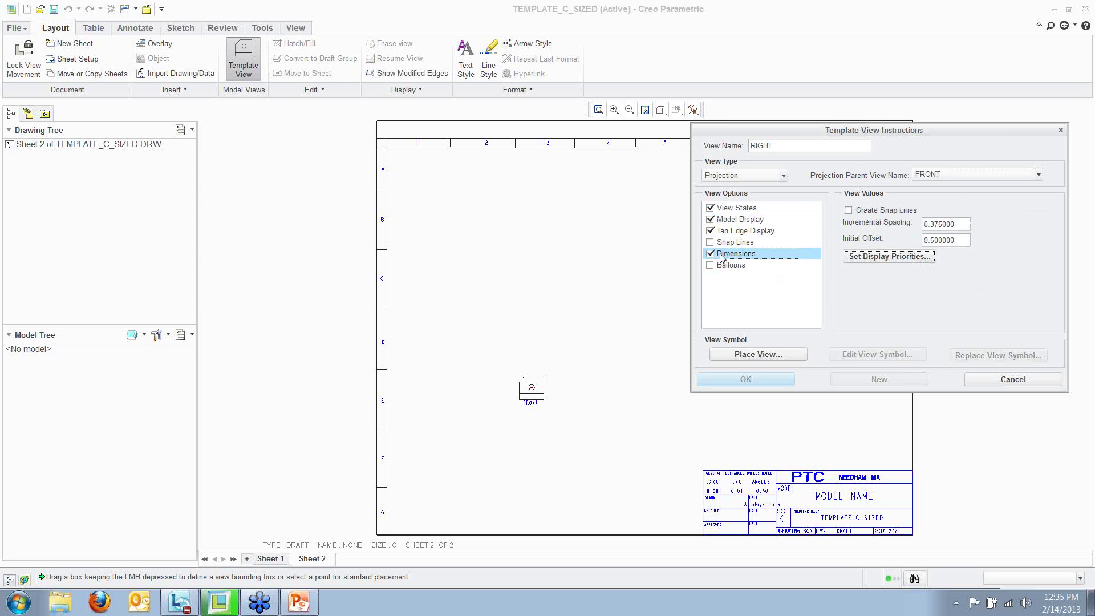
pyautogui.click(710, 254)
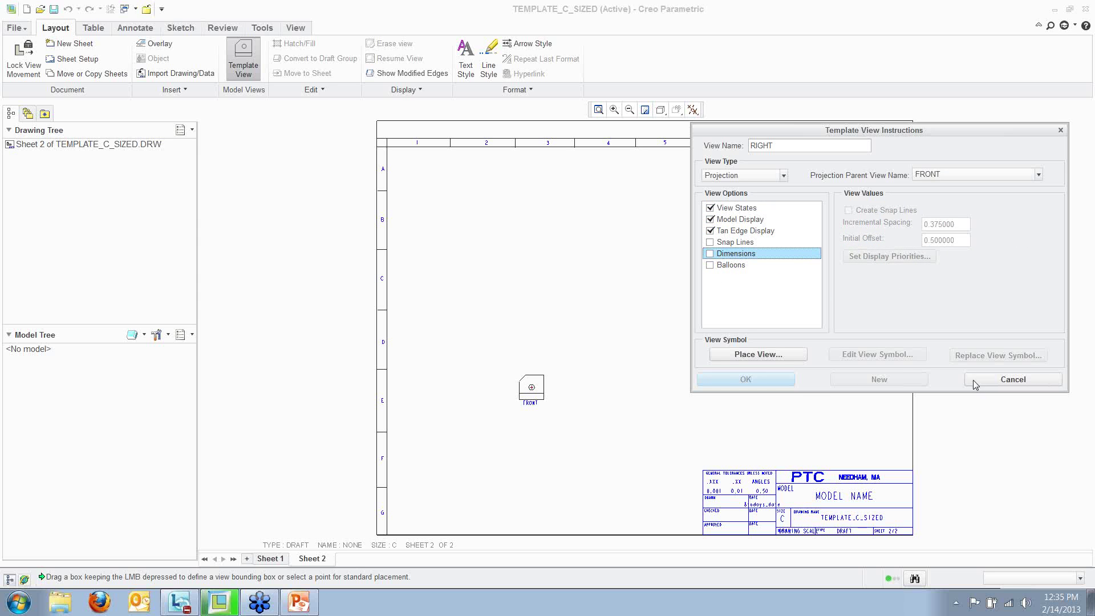
# Place the RIGHT view symbol in row E below column 6, level with the FRONT symbol, and finish the template view definition
pyautogui.click(764, 355)
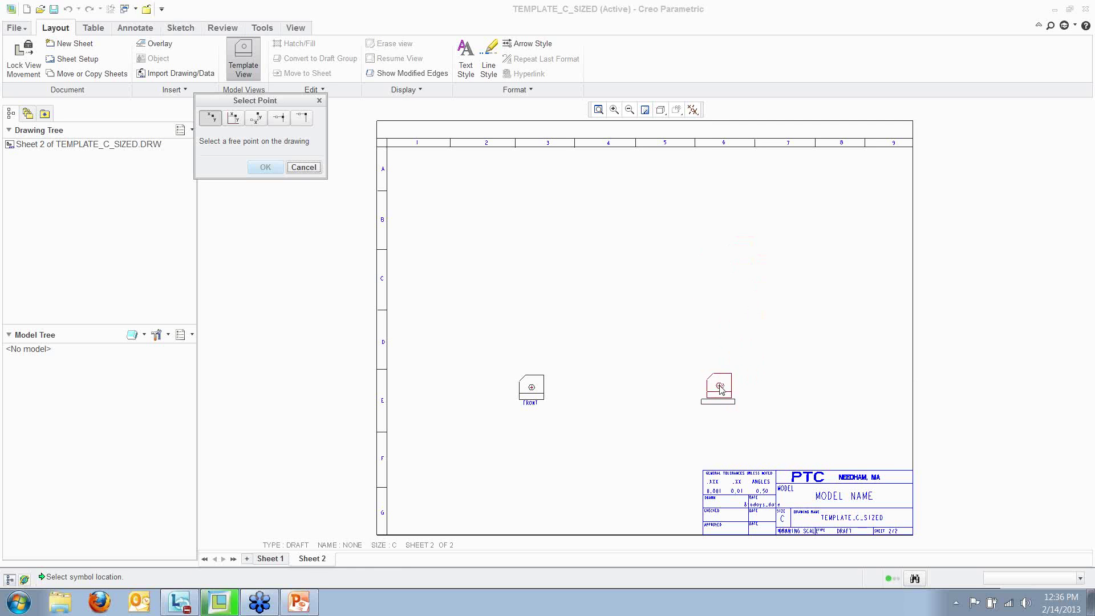
pyautogui.click(727, 390)
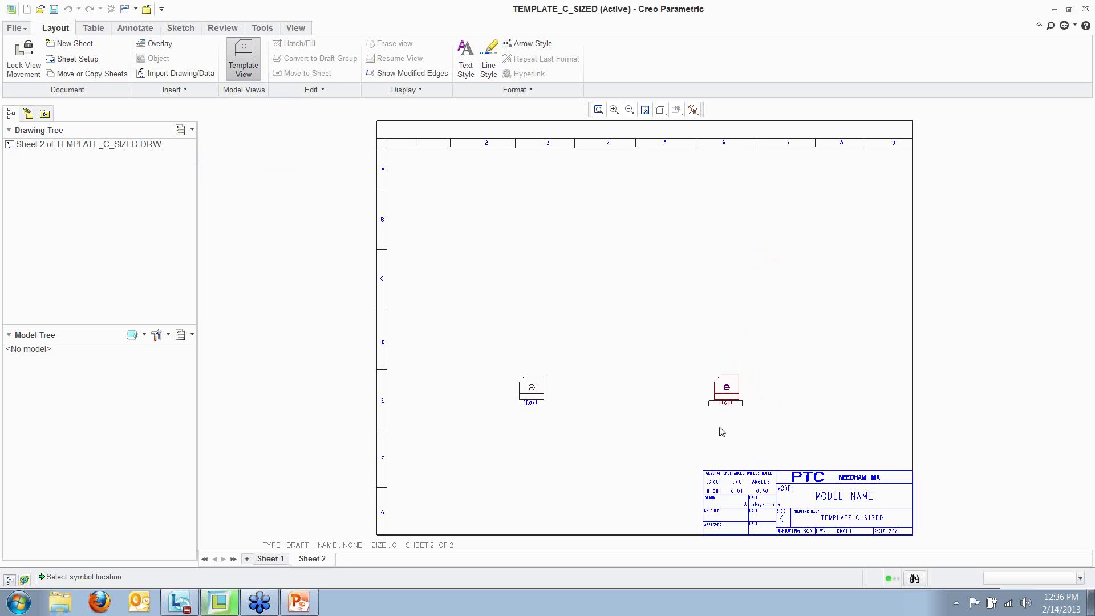
pyautogui.middleClick(684, 314)
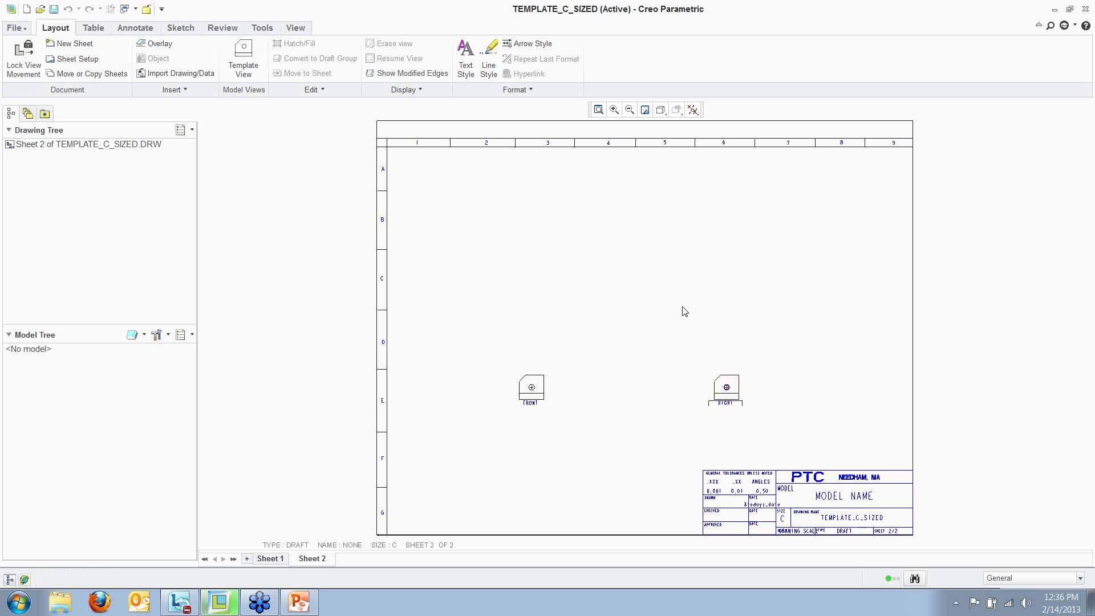
pyautogui.hotkey('alt', 'Tab')
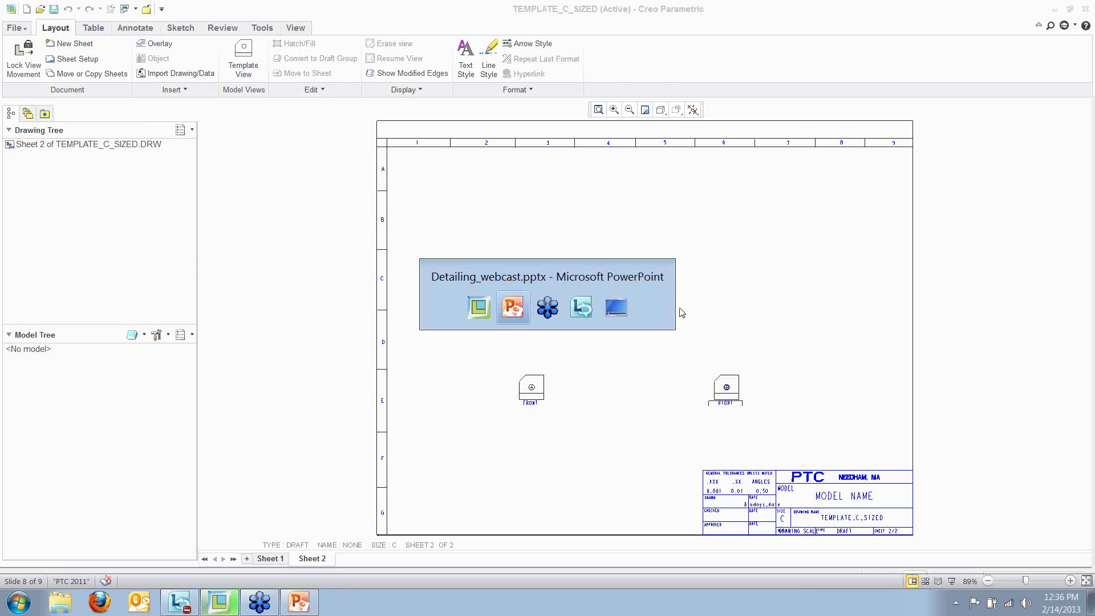
pyautogui.hotkey('alt', 'Tab')
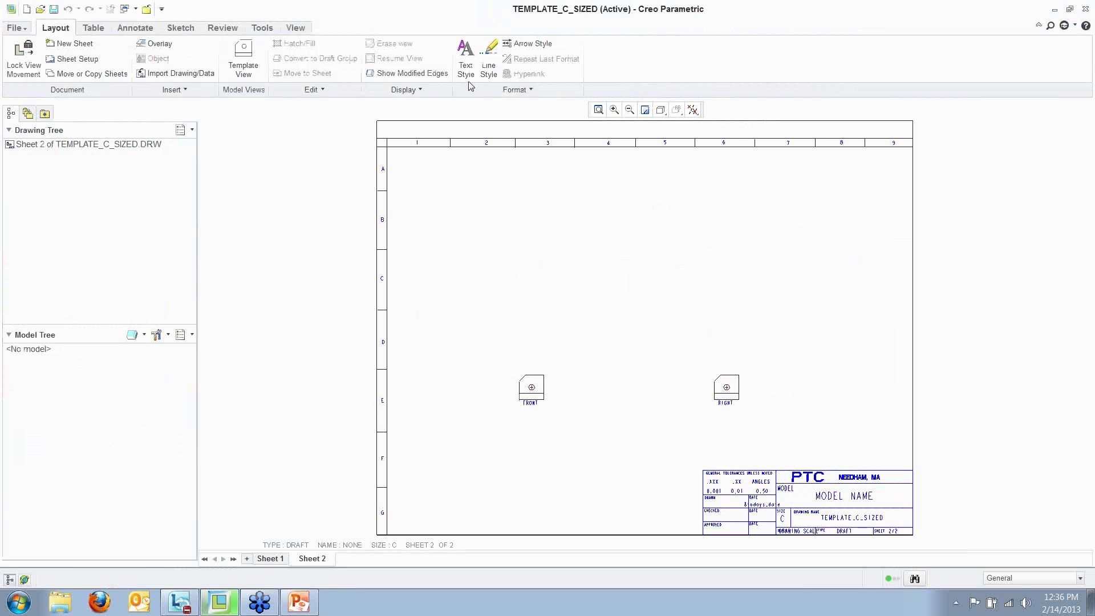
# Add a new general template view named 3D and set its orientation to 3D
pyautogui.click(240, 52)
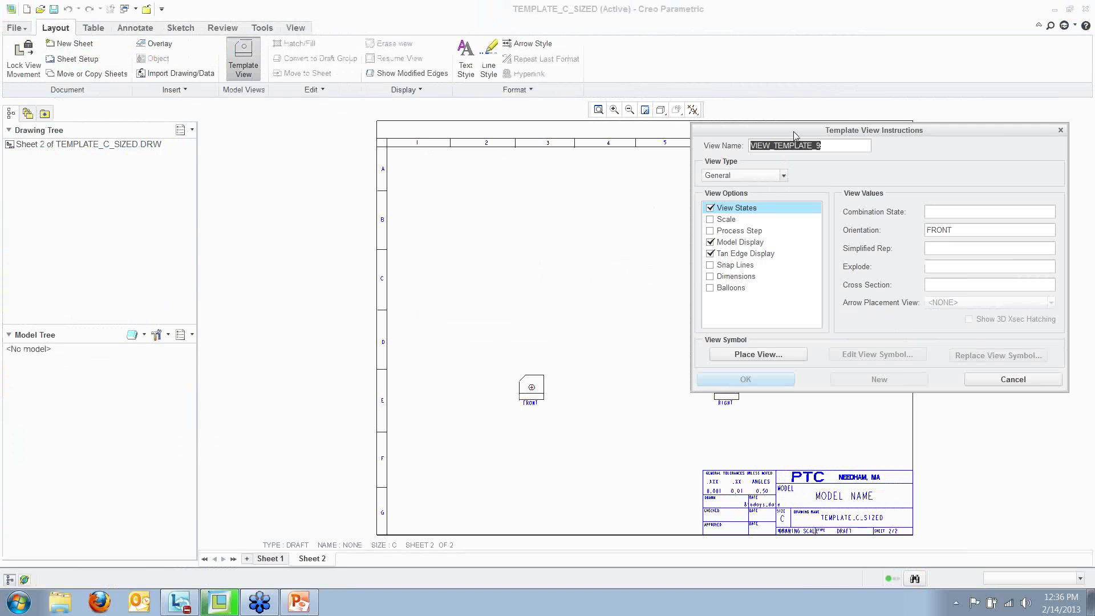
pyautogui.moveTo(793, 131); pyautogui.dragTo(285, 82)
pyautogui.click(275, 126)
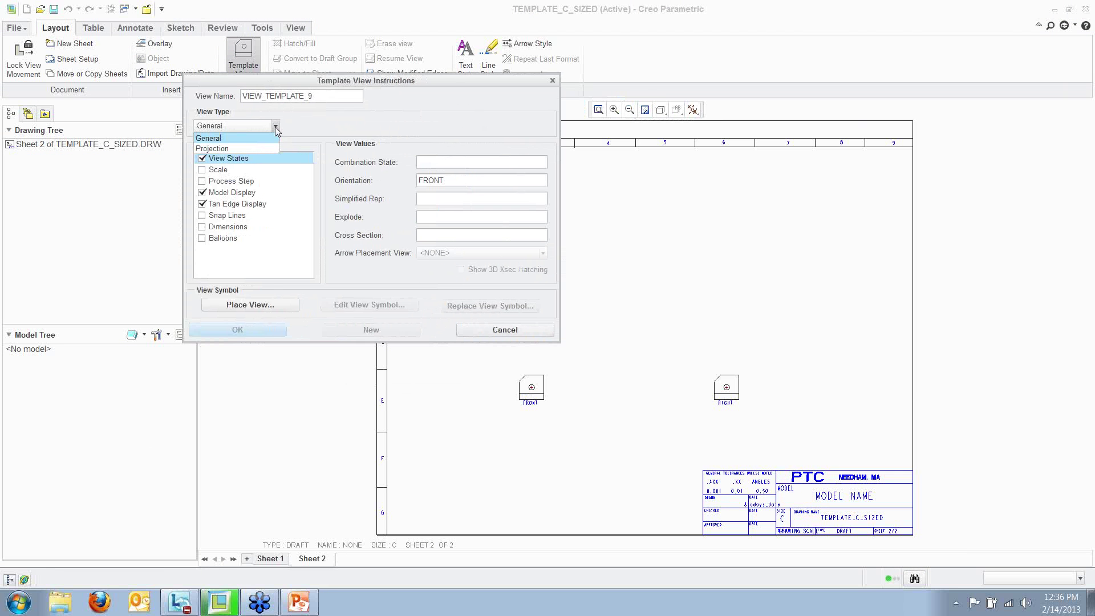
pyautogui.click(248, 138)
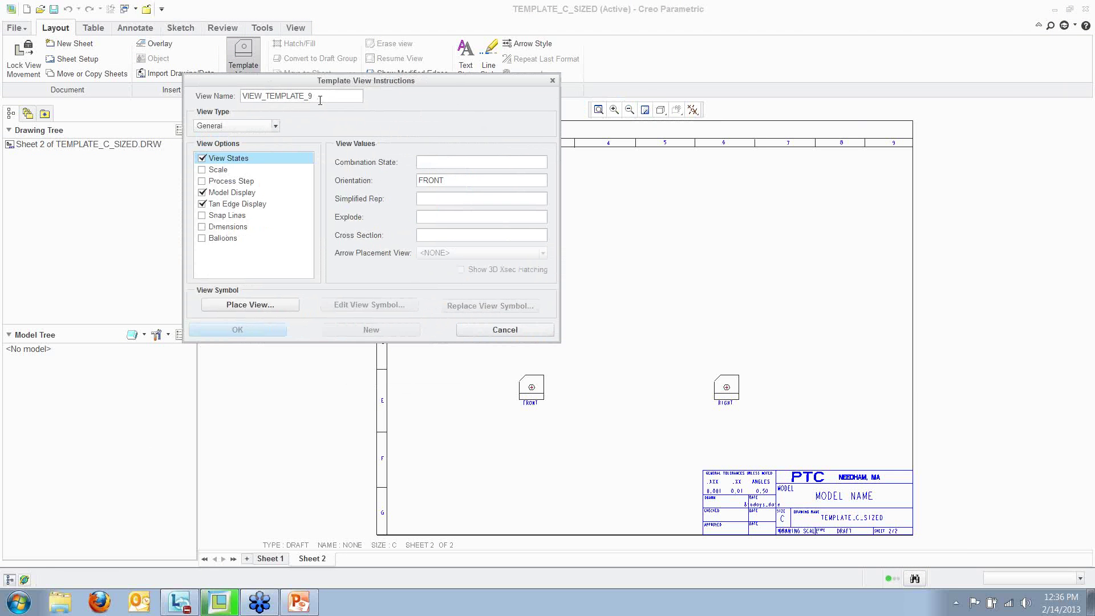
pyautogui.doubleClick(245, 97)
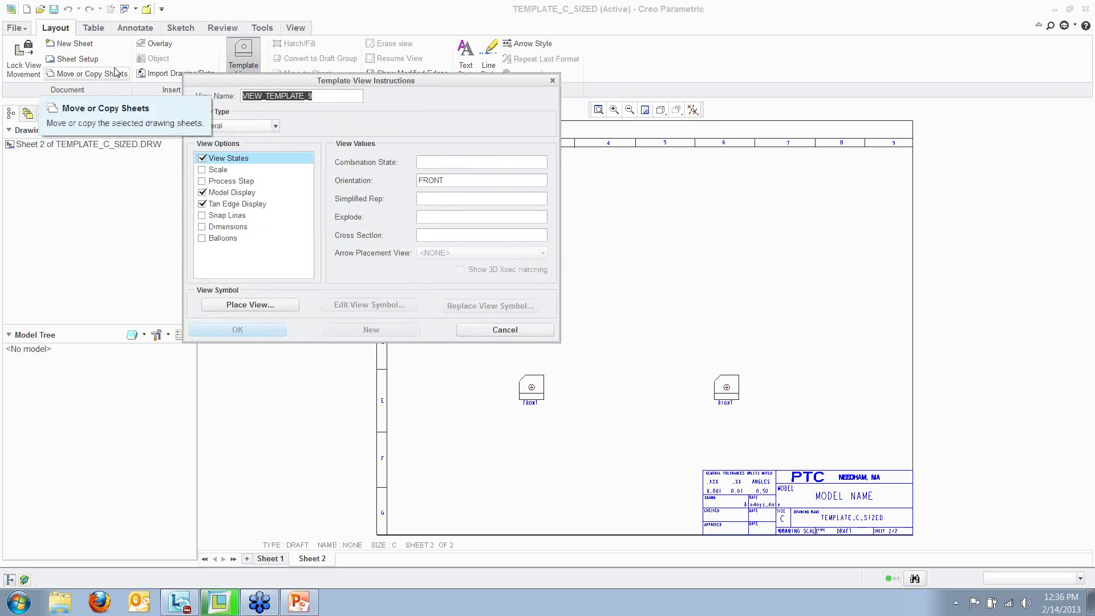
pyautogui.write('3d')
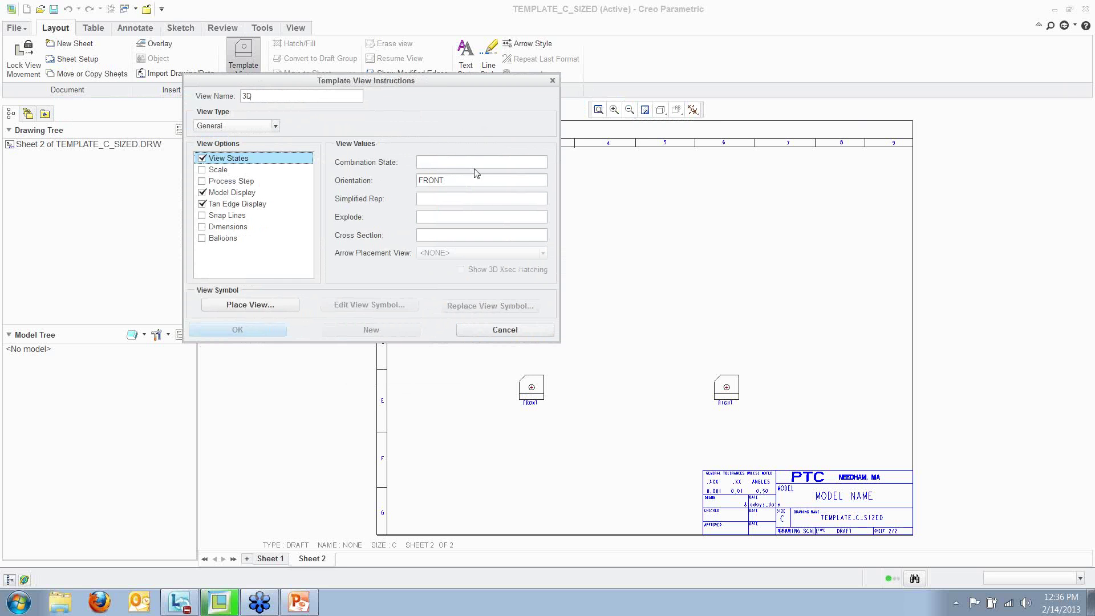
pyautogui.doubleClick(472, 179)
pyautogui.write('3D')
# Enable a custom scale and preset the model display for the 3D view, placing its symbol near the B/C row boundary below column 6
pyautogui.click(219, 171)
pyautogui.click(202, 171)
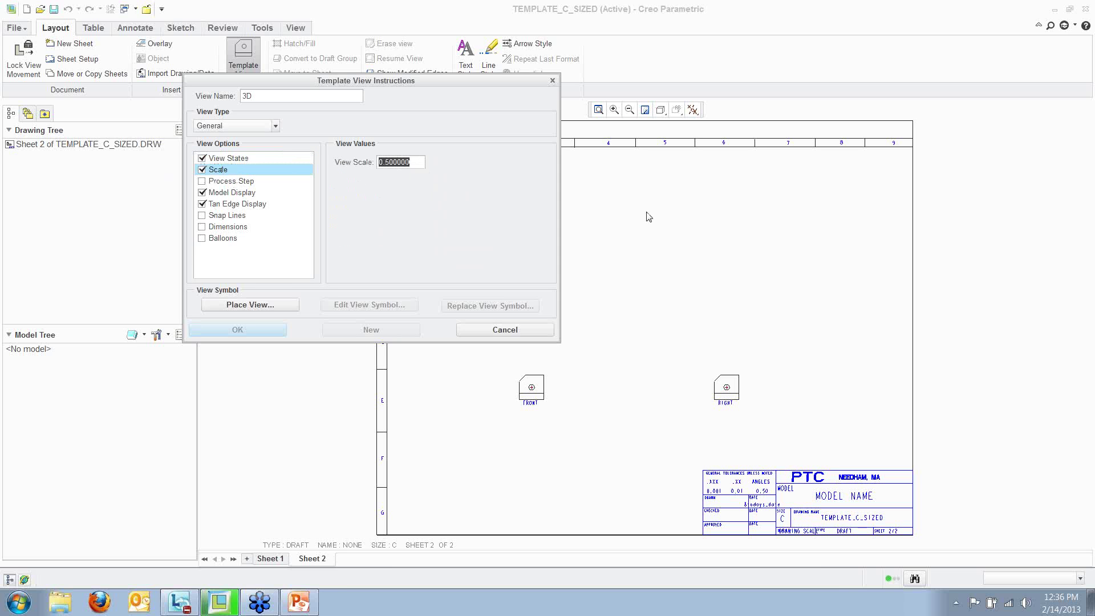
pyautogui.press('BackSpace')
pyautogui.press('Return')
pyautogui.click(229, 193)
pyautogui.click(366, 213)
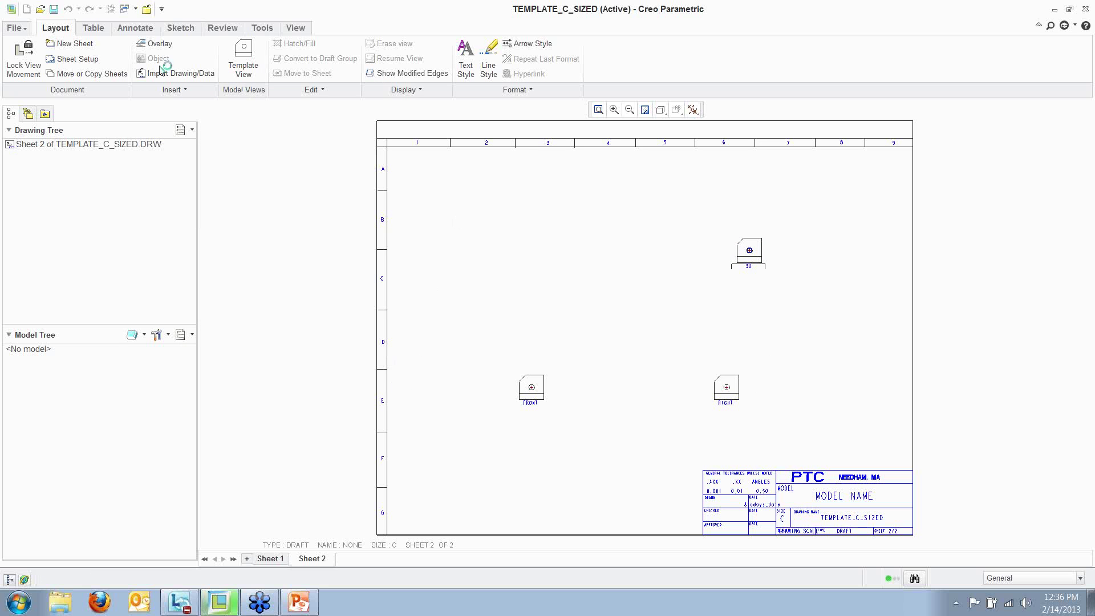
# Examine the note types available for annotating the template drawing
pyautogui.click(112, 29)
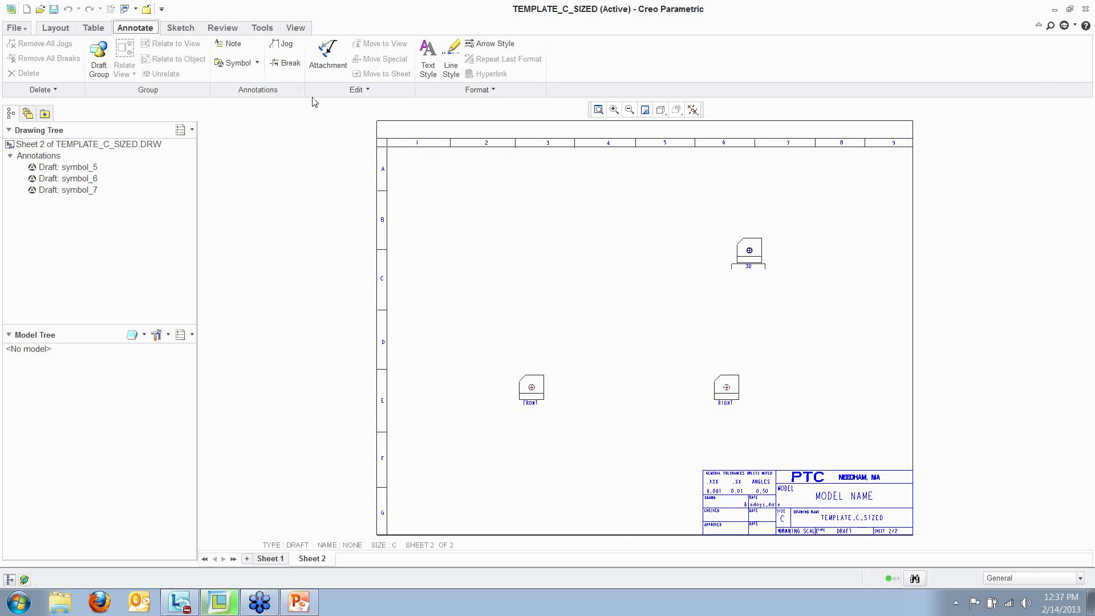
pyautogui.click(235, 43)
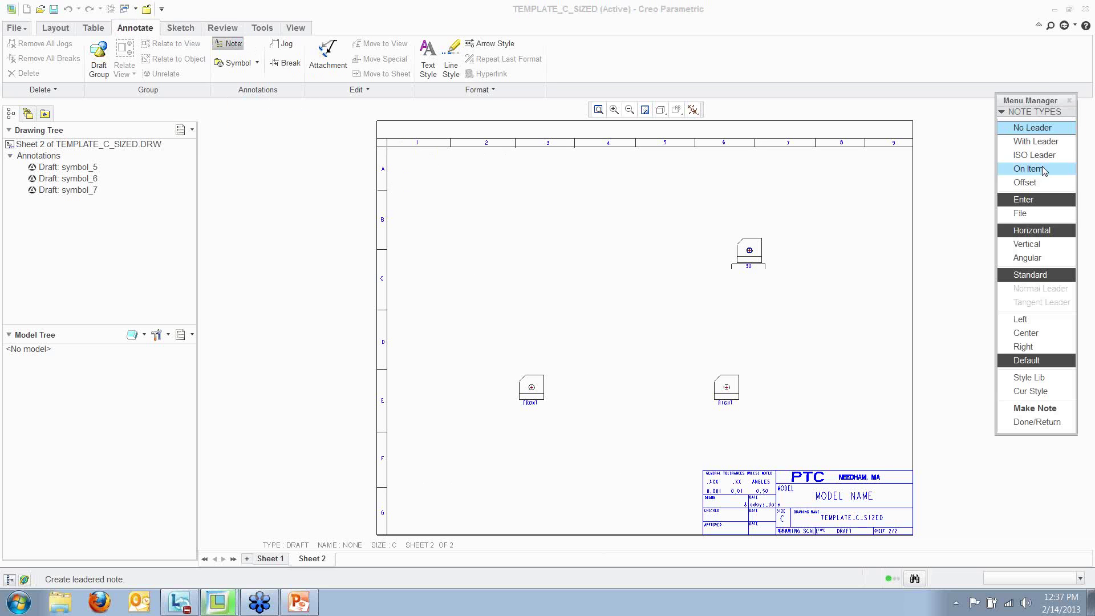
pyautogui.click(1037, 422)
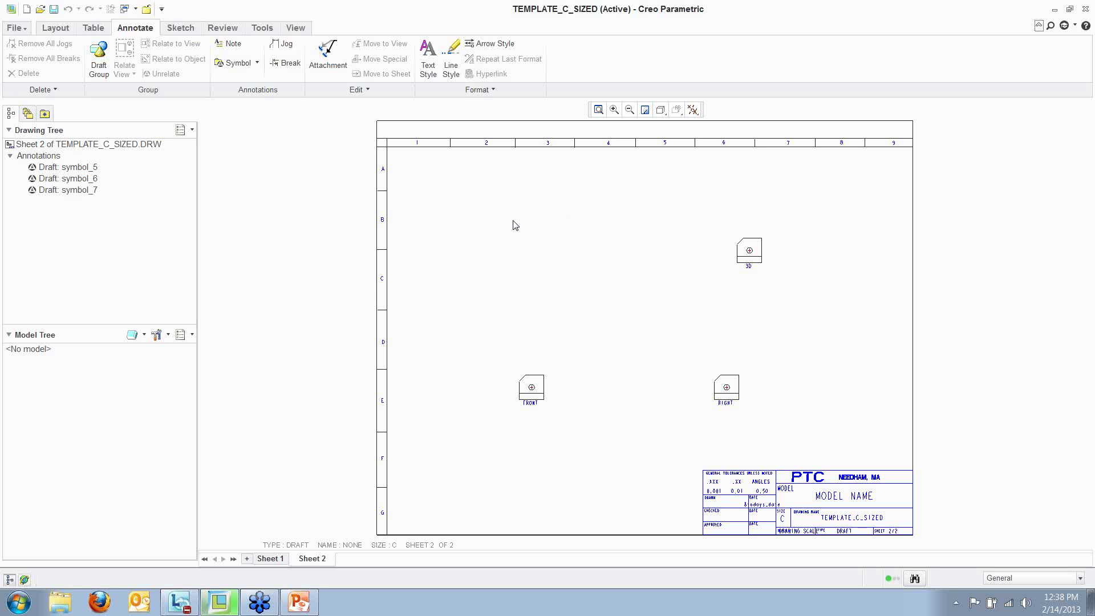
# Close the template drawing window and erase all objects that are not displayed from the session
pyautogui.click(147, 9)
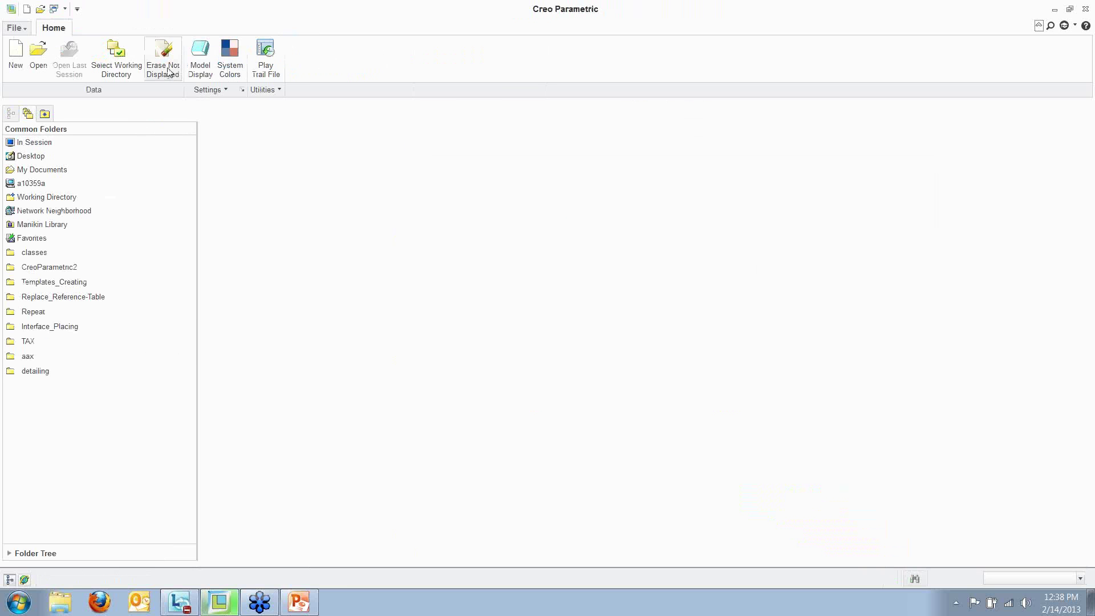
pyautogui.click(162, 57)
pyautogui.click(509, 373)
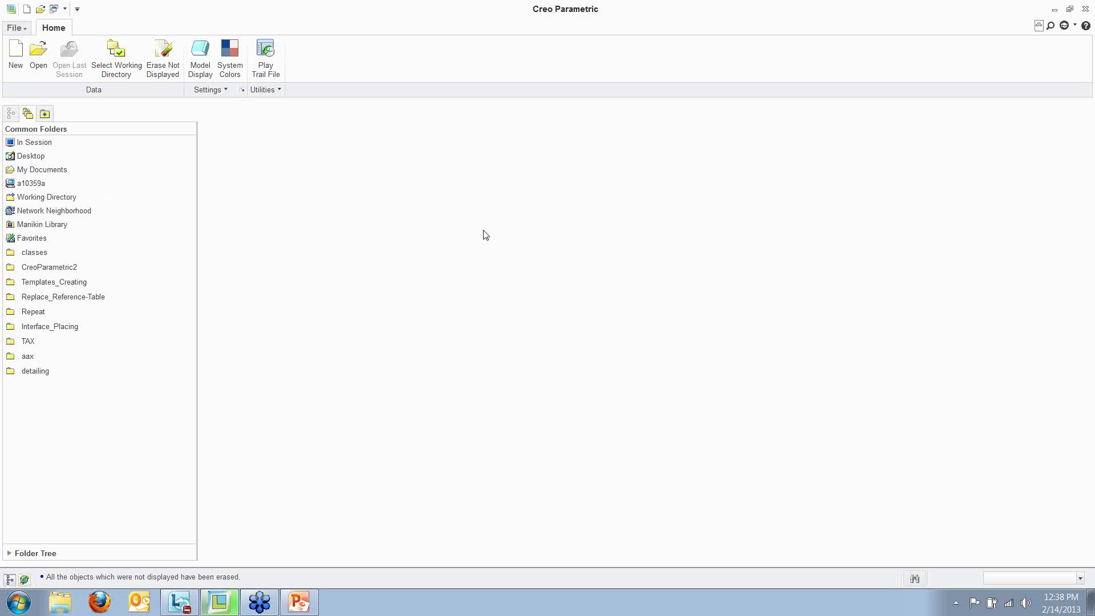
# Open the robot_arm.asm assembly from the detailing folder
pyautogui.click(48, 63)
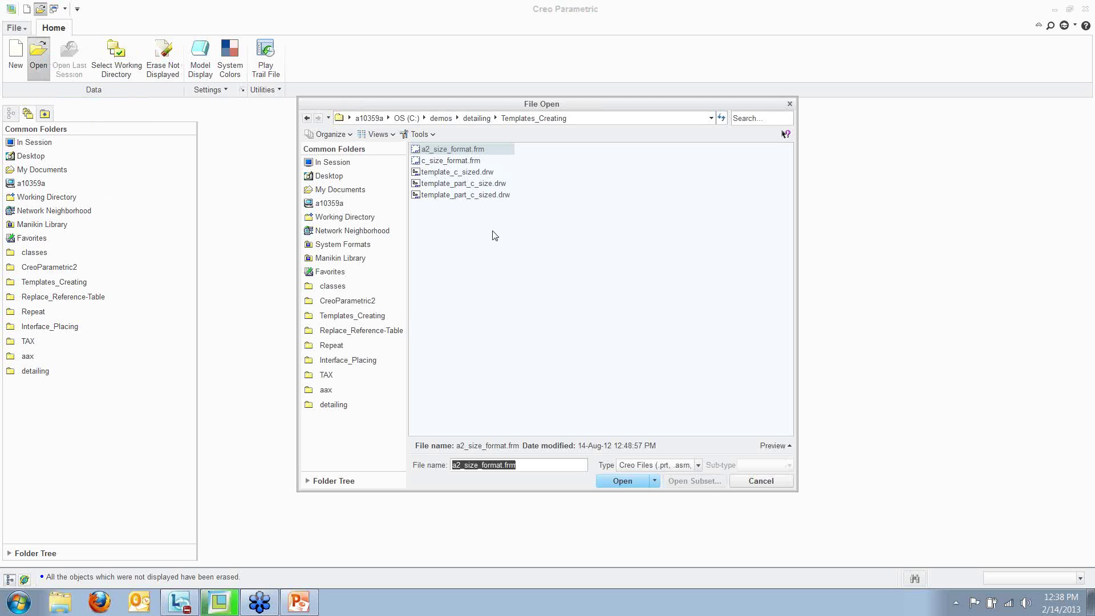
pyautogui.click(476, 119)
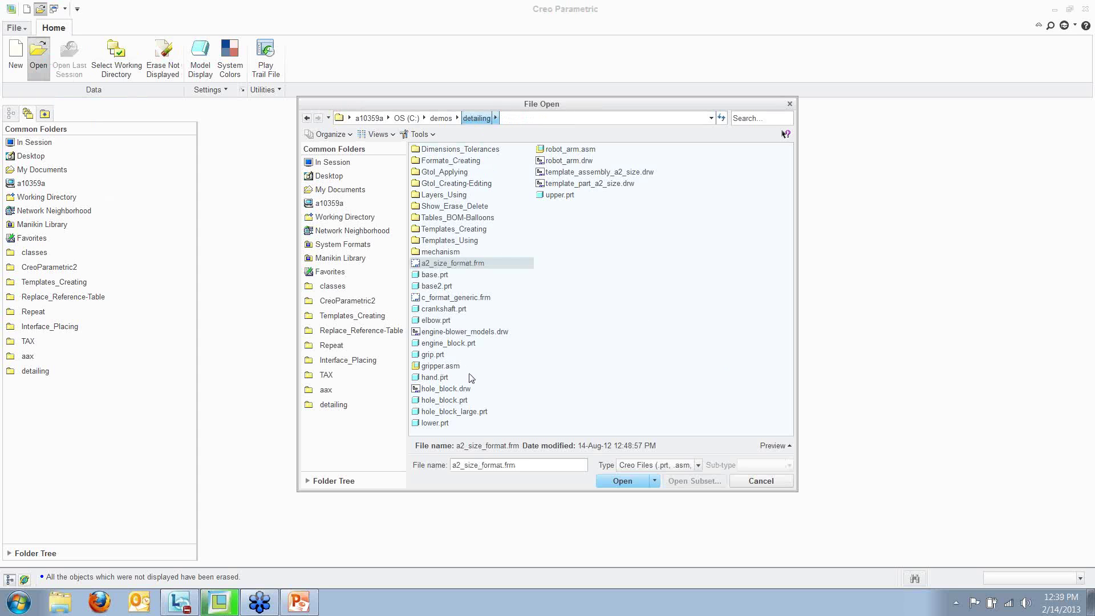
pyautogui.click(573, 151)
pyautogui.doubleClick(572, 152)
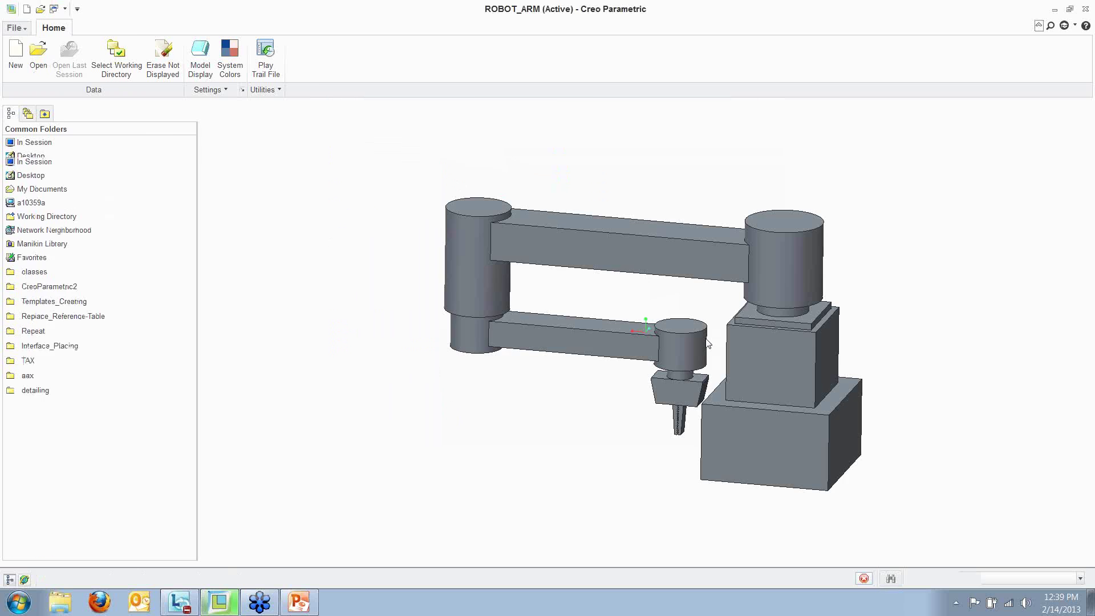
# Move the robot arm's components through their motion, raising the telescoping base column and swinging the lower arm outward from the base
pyautogui.moveTo(387, 275); pyautogui.dragTo(416, 320, button='middle')
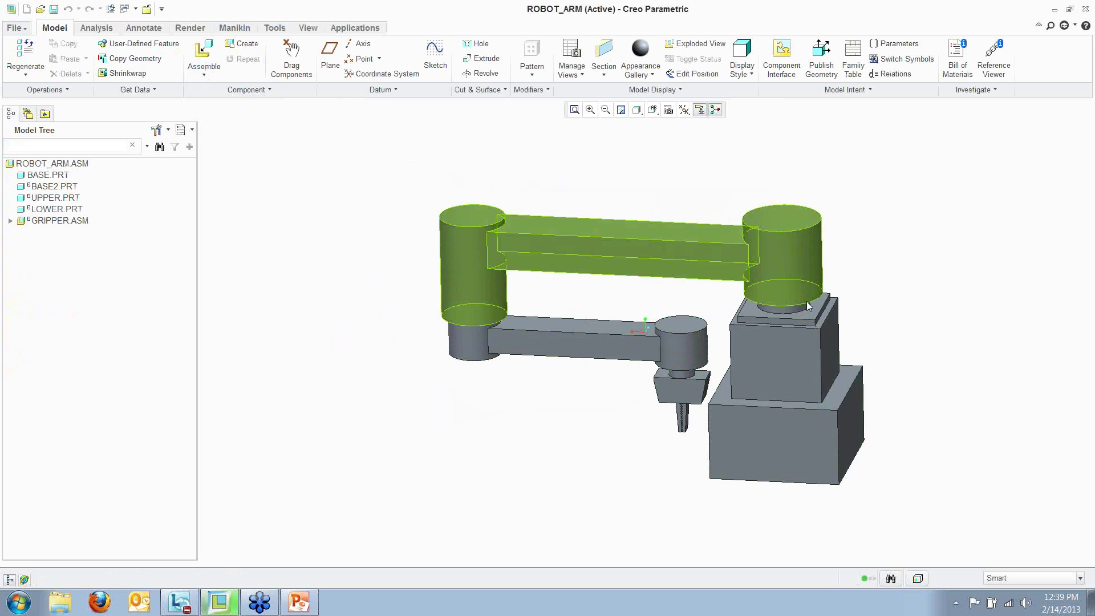
pyautogui.moveTo(801, 312)
pyautogui.keyDown('ctrl'); pyautogui.keyDown('alt'); pyautogui.mouseDown()
pyautogui.moveTo(794, 213)
pyautogui.moveTo(795, 338)
pyautogui.moveTo(776, 186)
pyautogui.moveTo(771, 308)
pyautogui.moveTo(726, 263)
pyautogui.moveTo(740, 225)
pyautogui.moveTo(717, 242)
pyautogui.moveTo(577, 76)
pyautogui.moveTo(611, 313)
pyautogui.moveTo(576, 428)
pyautogui.moveTo(655, 468)
pyautogui.moveTo(643, 459)
pyautogui.mouseUp(); pyautogui.keyUp('alt'); pyautogui.keyUp('ctrl')
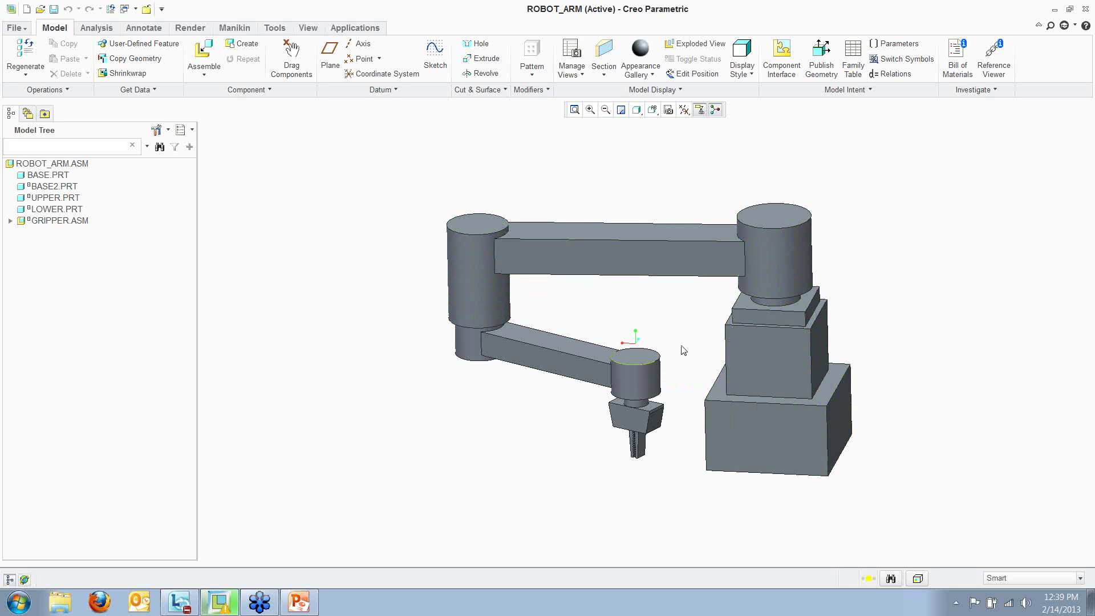
pyautogui.keyDown('ctrl'); pyautogui.keyDown('alt'); pyautogui.moveTo(642, 390); pyautogui.dragTo(694, 373); pyautogui.keyUp('alt'); pyautogui.keyUp('ctrl')
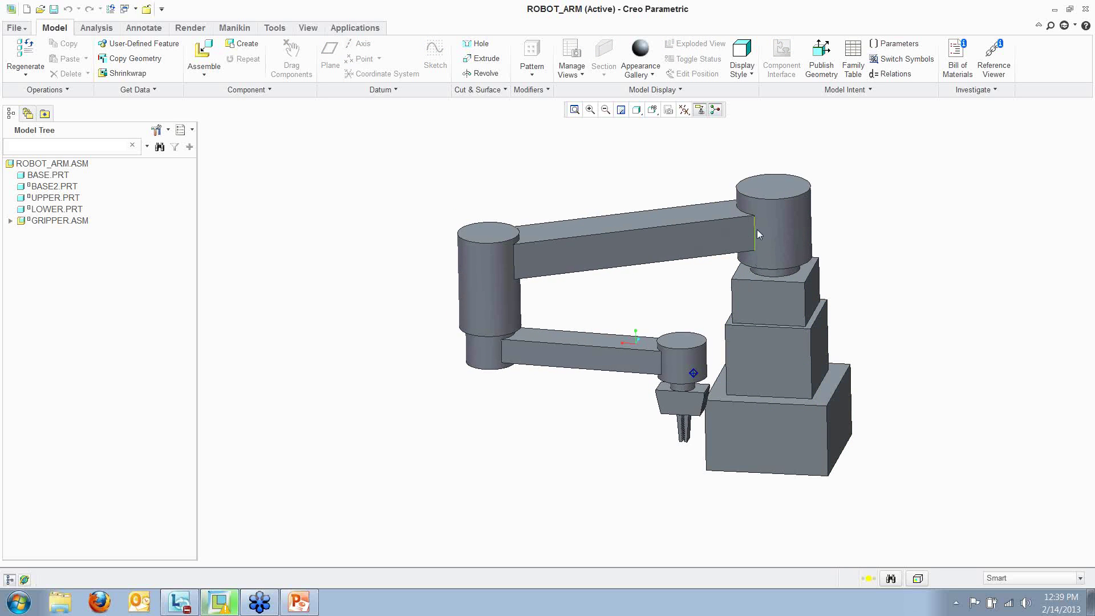
pyautogui.keyDown('ctrl'); pyautogui.keyDown('alt'); pyautogui.moveTo(755, 229); pyautogui.dragTo(756, 259); pyautogui.keyUp('alt'); pyautogui.keyUp('ctrl')
pyautogui.keyDown('ctrl'); pyautogui.keyDown('alt'); pyautogui.moveTo(540, 381); pyautogui.dragTo(398, 194); pyautogui.keyUp('alt'); pyautogui.keyUp('ctrl')
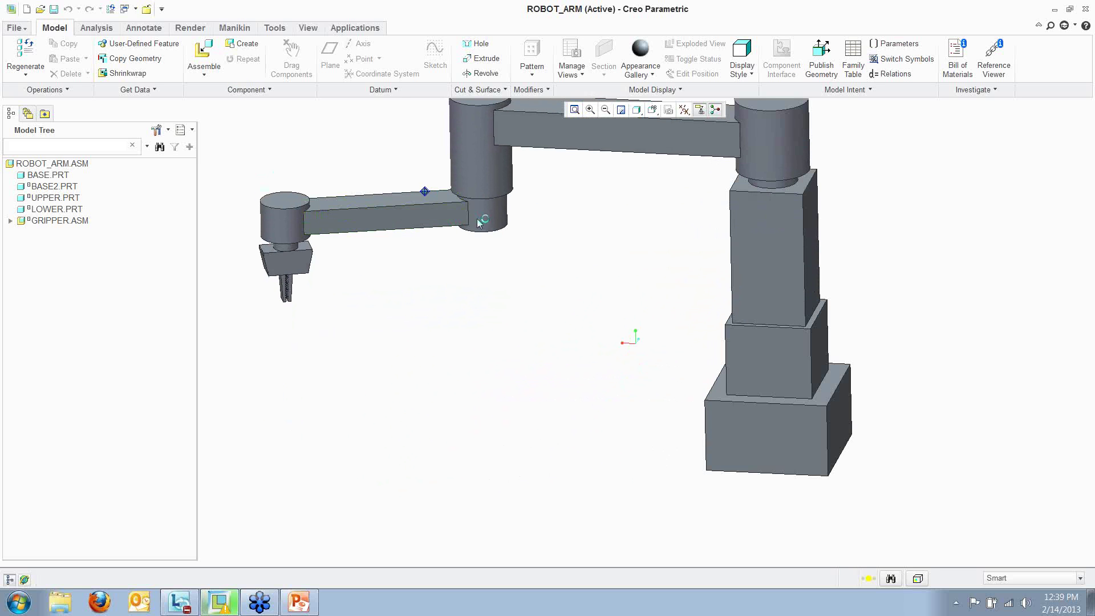
pyautogui.keyDown('ctrl'); pyautogui.keyDown('alt'); pyautogui.moveTo(479, 222); pyautogui.dragTo(468, 219); pyautogui.keyUp('alt'); pyautogui.keyUp('ctrl')
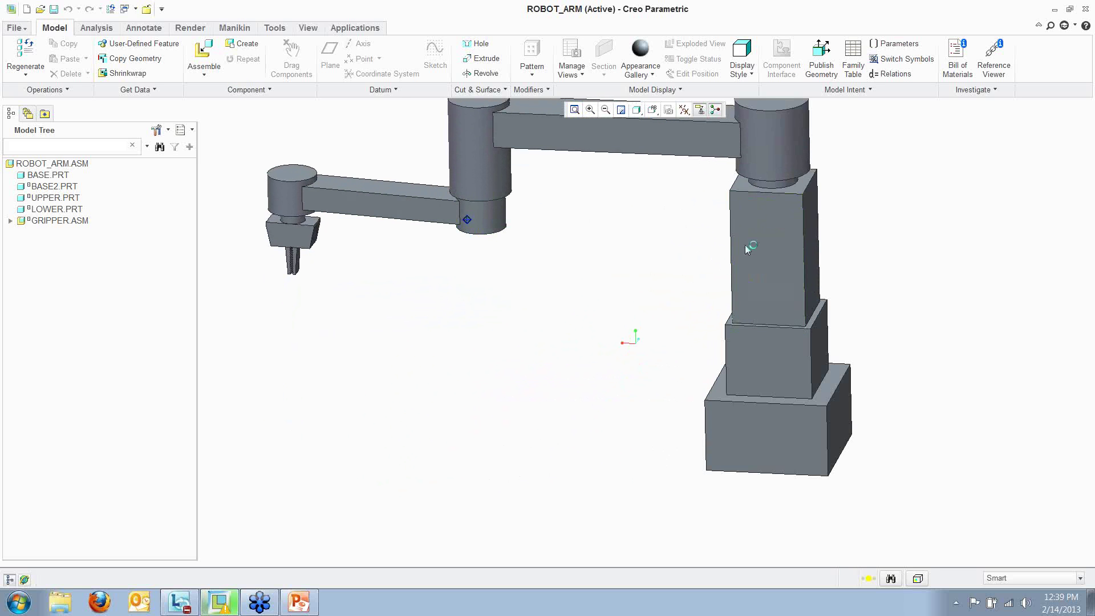
pyautogui.moveTo(750, 246)
pyautogui.keyDown('ctrl'); pyautogui.keyDown('alt'); pyautogui.mouseDown()
pyautogui.moveTo(759, 261)
pyautogui.moveTo(755, 246)
pyautogui.mouseUp(); pyautogui.keyUp('alt'); pyautogui.keyUp('ctrl')
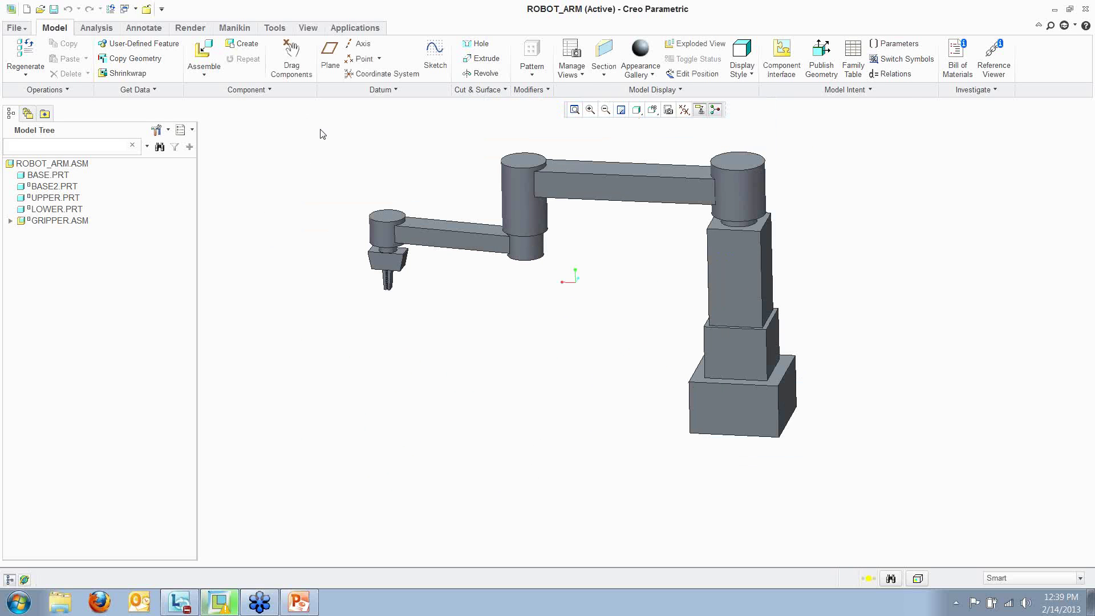
# Use Drag Components to fold the lower arm inward towards the base and lower the telescoping column
pyautogui.click(289, 55)
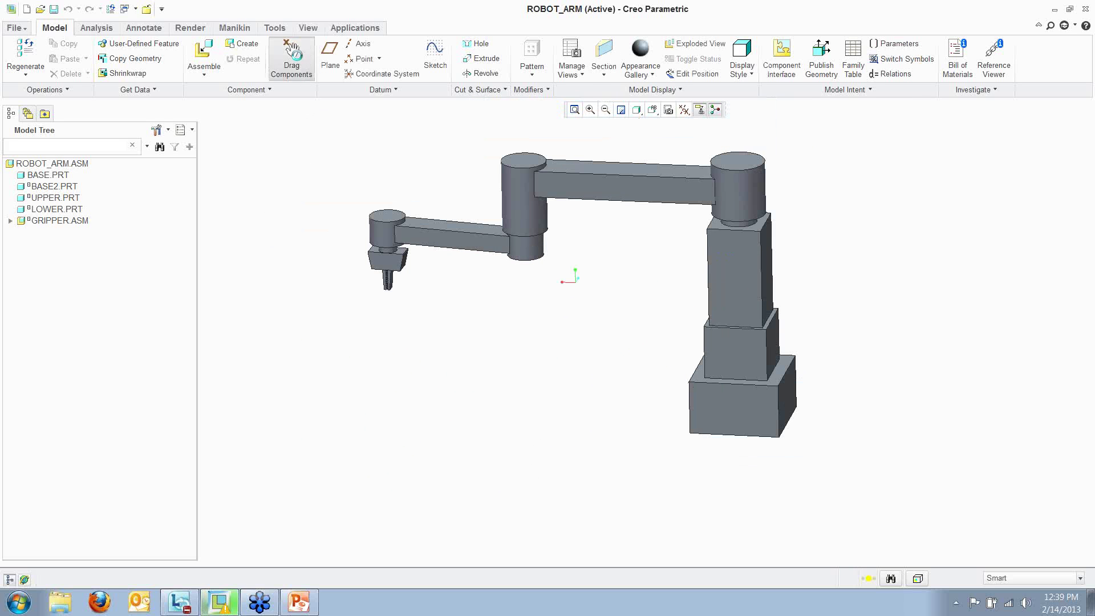
pyautogui.click(451, 248)
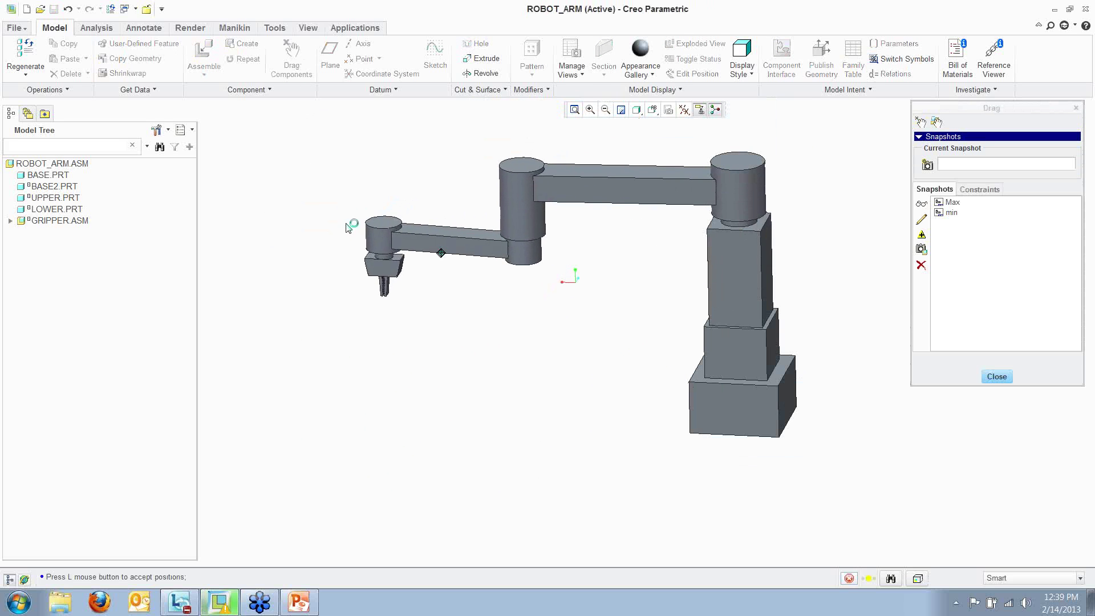
pyautogui.click(605, 264)
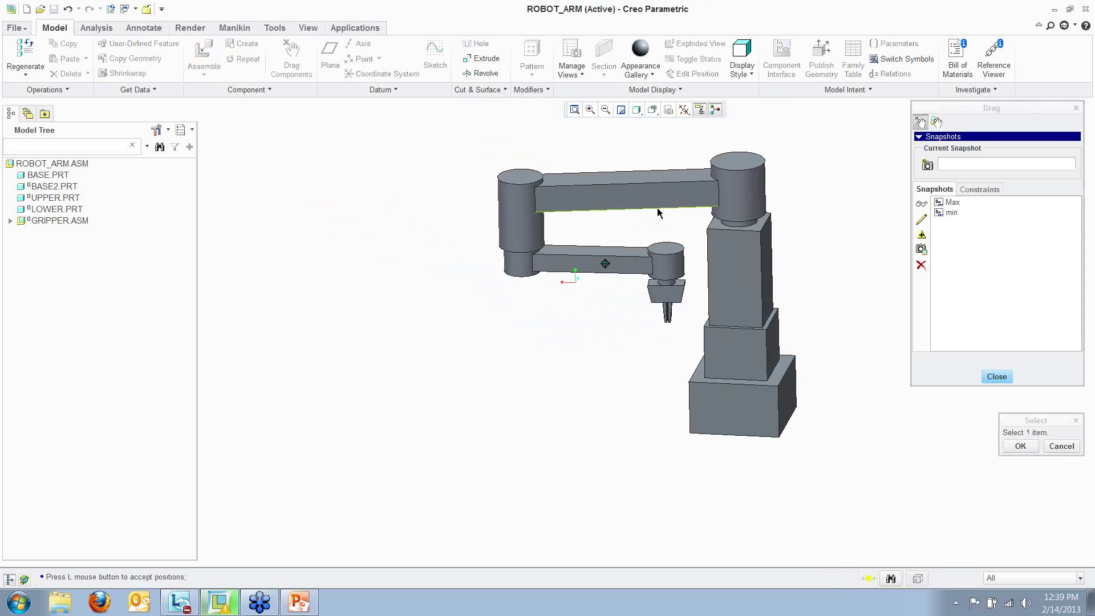
pyautogui.click(739, 203)
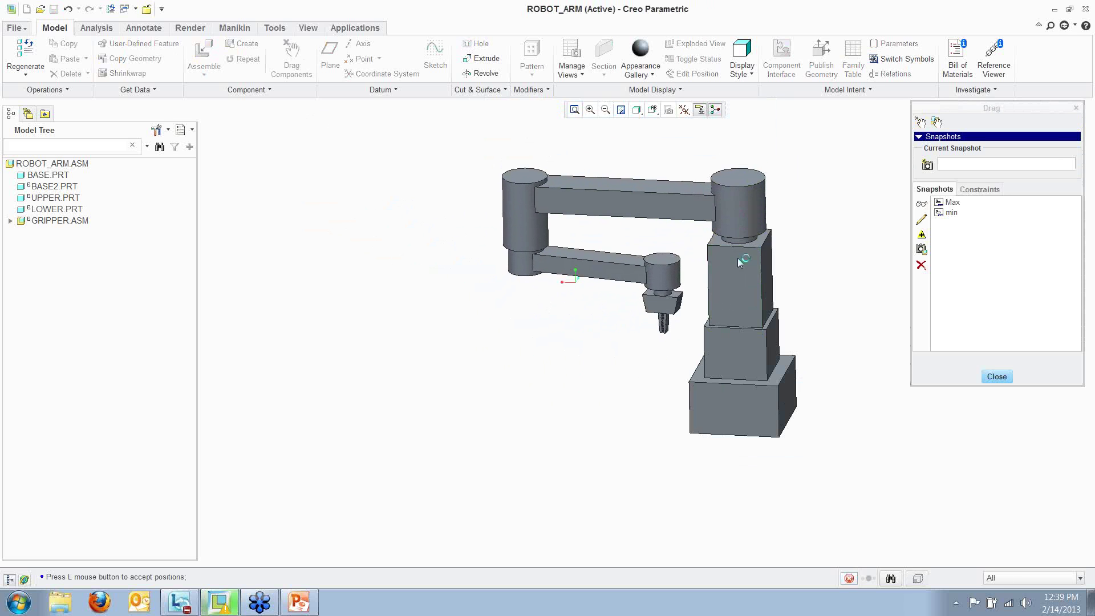
pyautogui.click(740, 330)
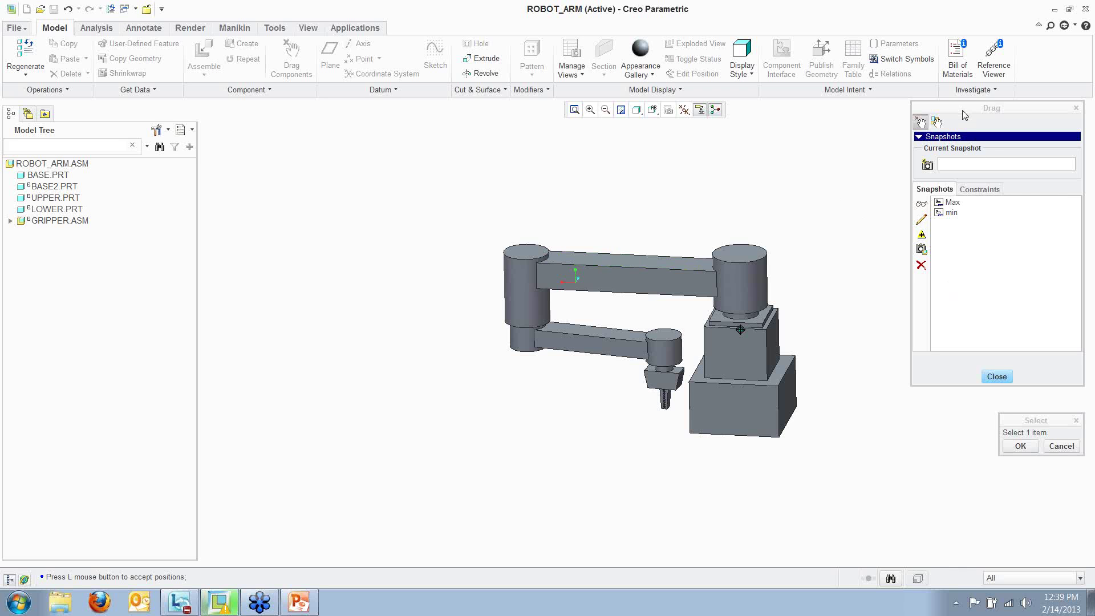
# Display the saved Max snapshot followed by the min snapshot to compare the arm's extreme positions
pyautogui.doubleClick(953, 203)
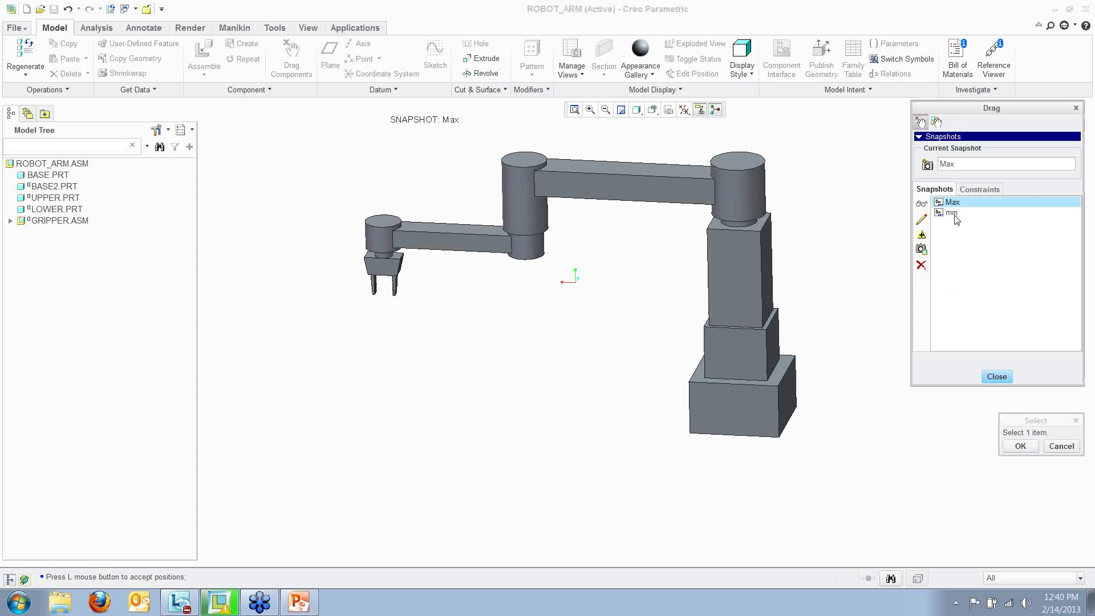
pyautogui.doubleClick(952, 213)
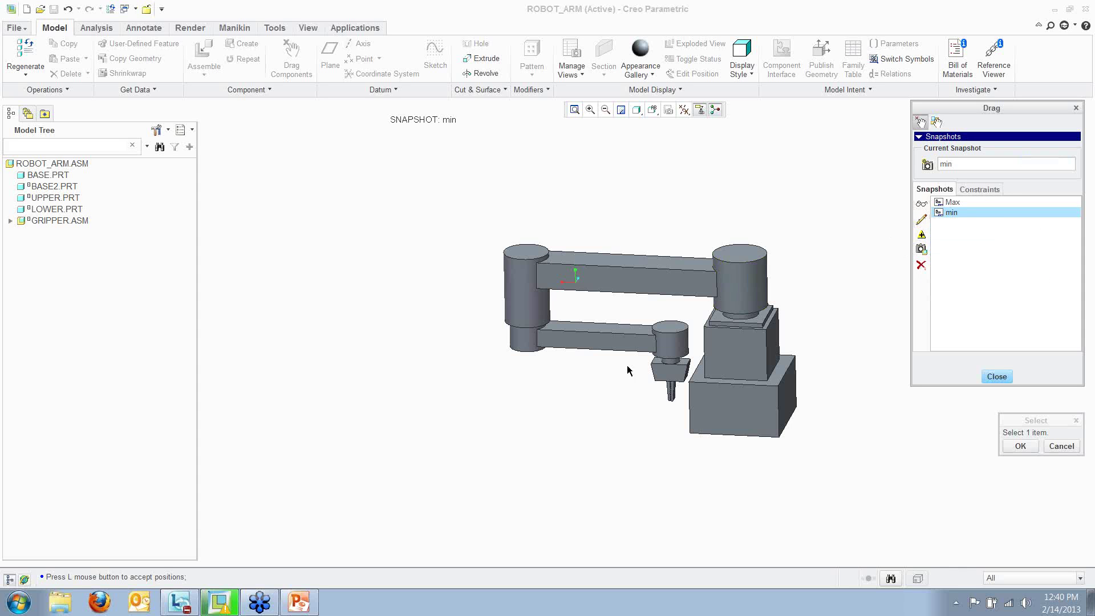
pyautogui.click(530, 371)
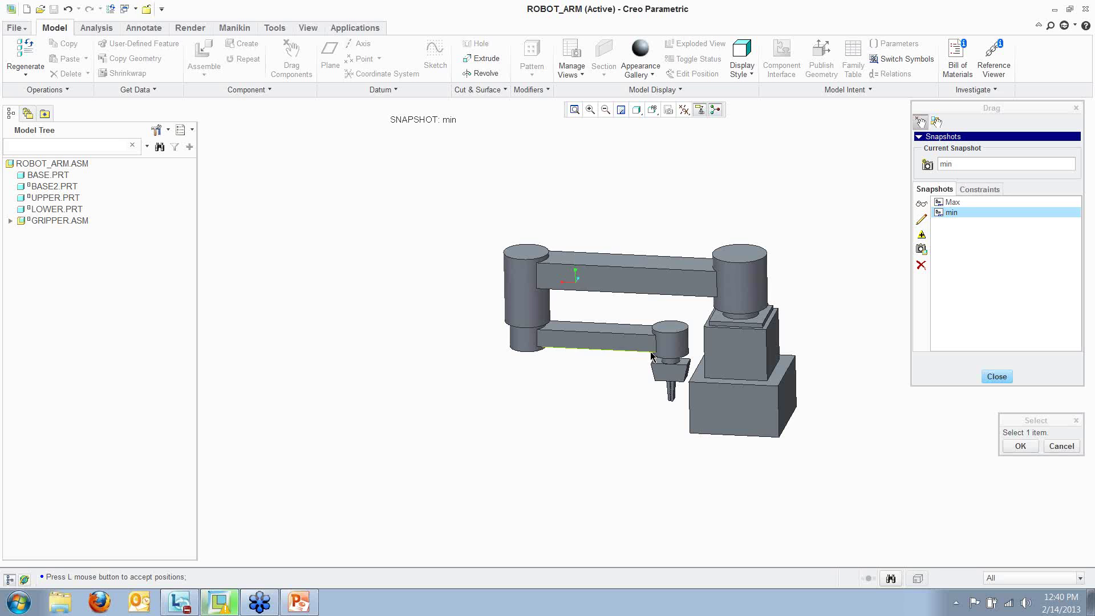
# Swing the lower arm behind the elbow with the base column partly raised, and save the position as a new snapshot
pyautogui.click(604, 344)
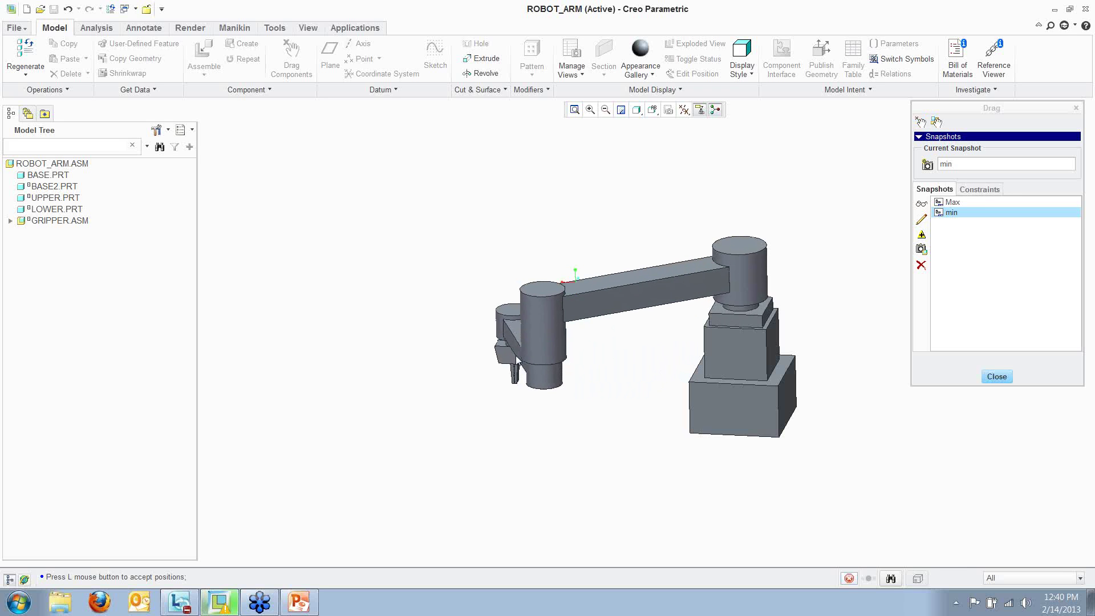
pyautogui.click(506, 322)
pyautogui.click(927, 165)
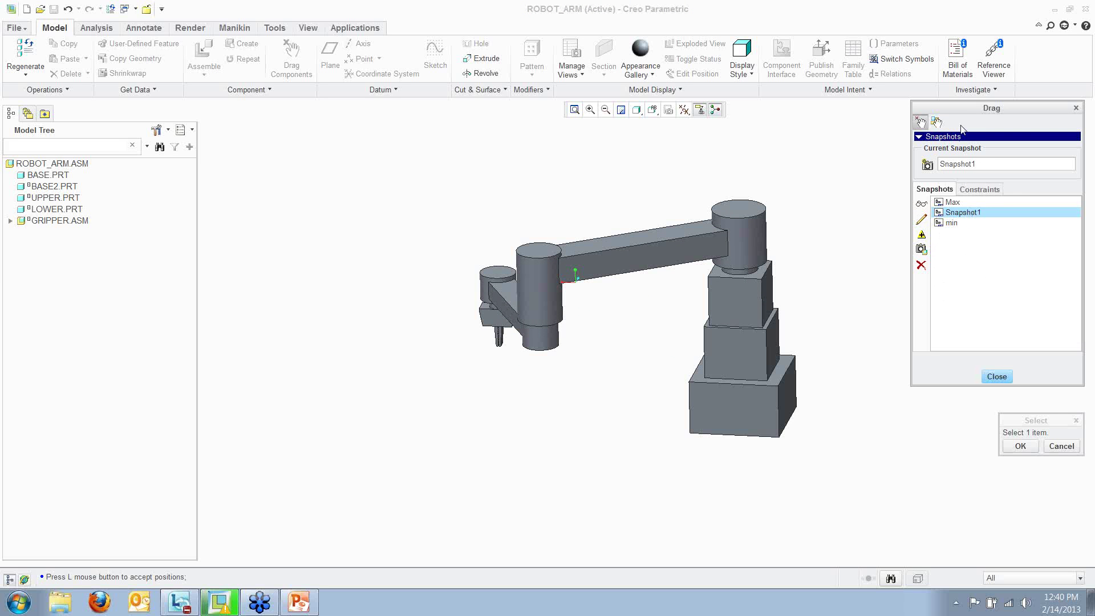
pyautogui.moveTo(963, 116); pyautogui.dragTo(922, 113)
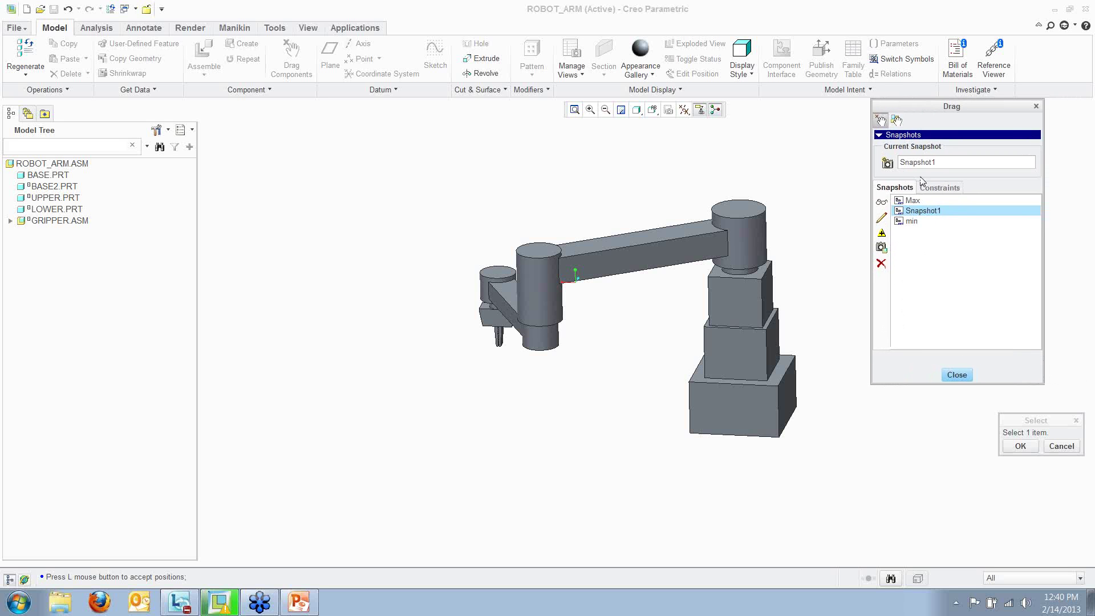
pyautogui.click(957, 374)
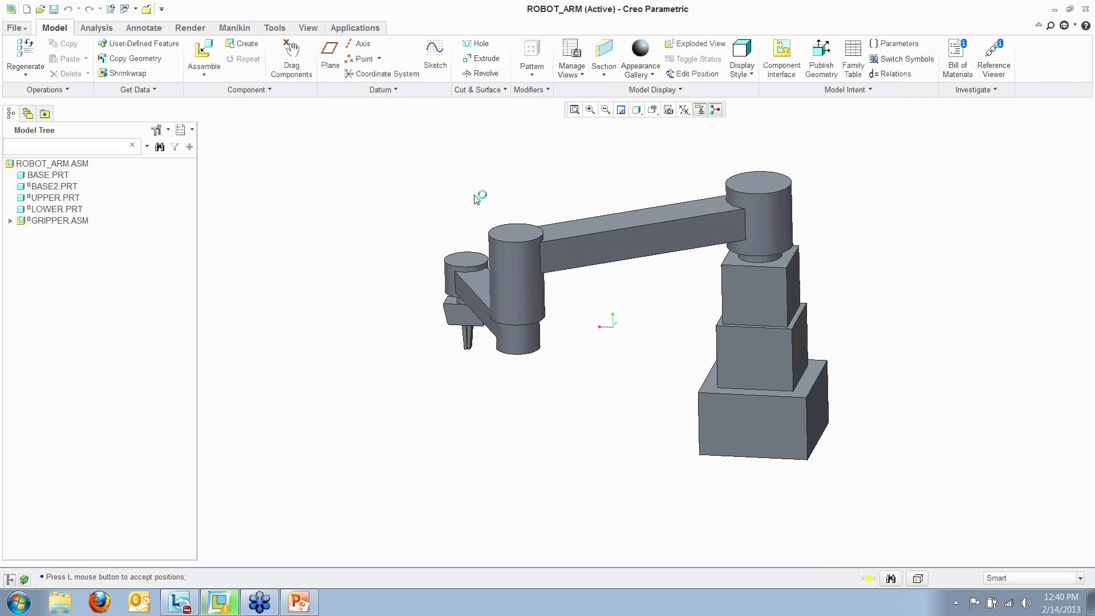
# Open the robot_arm.drw drawing of the assembly
pyautogui.click(41, 9)
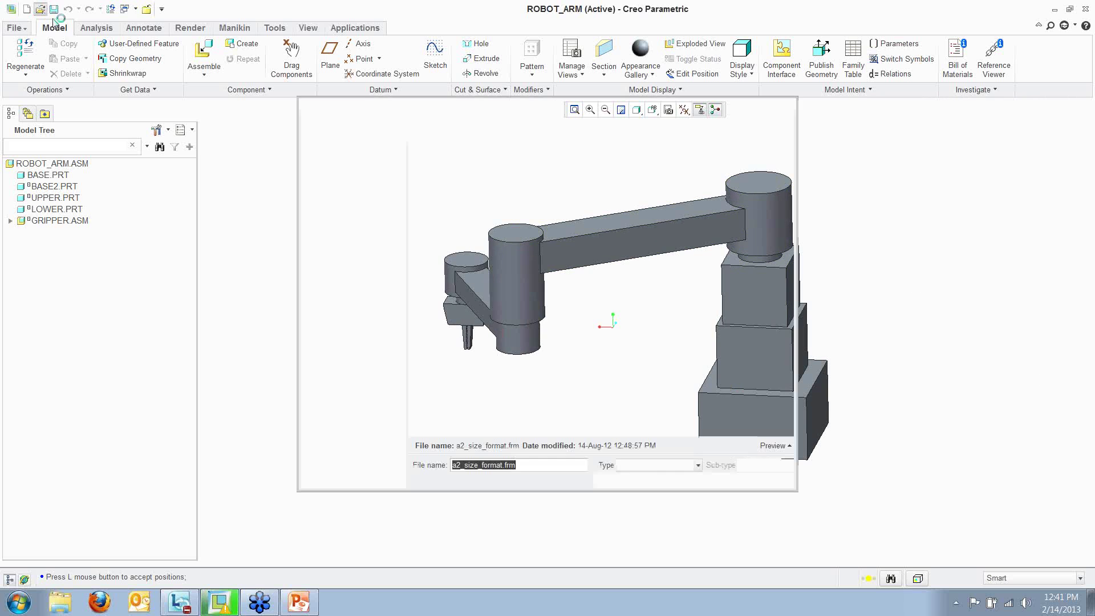
pyautogui.doubleClick(569, 160)
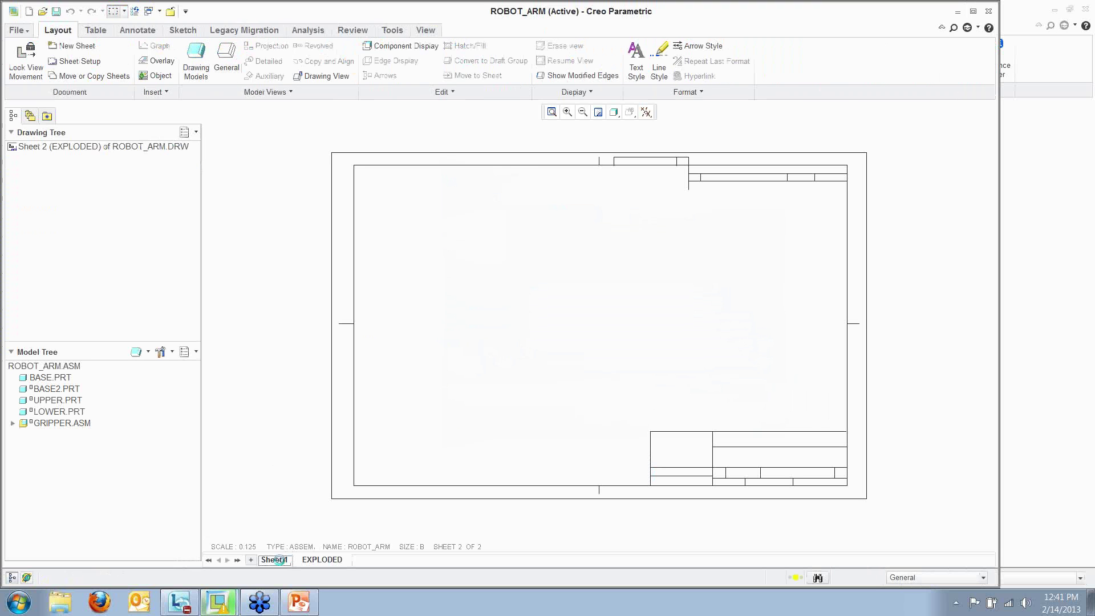
# Switch to Sheet 1 of the drawing and open the ROBOT_ARM assembly model from it
pyautogui.click(273, 560)
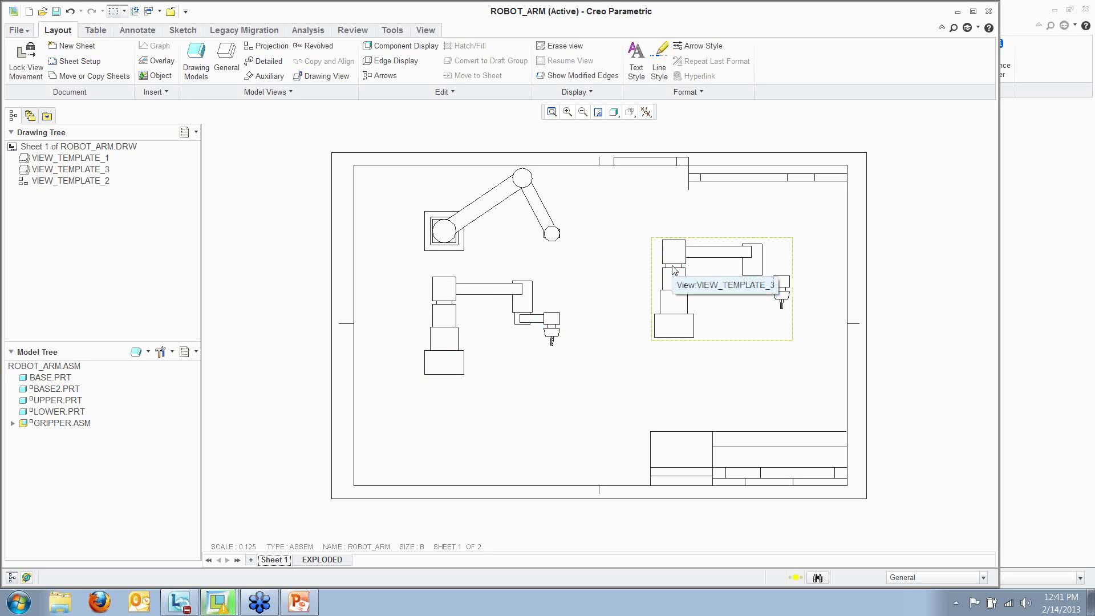
pyautogui.rightClick(78, 367)
pyautogui.click(98, 376)
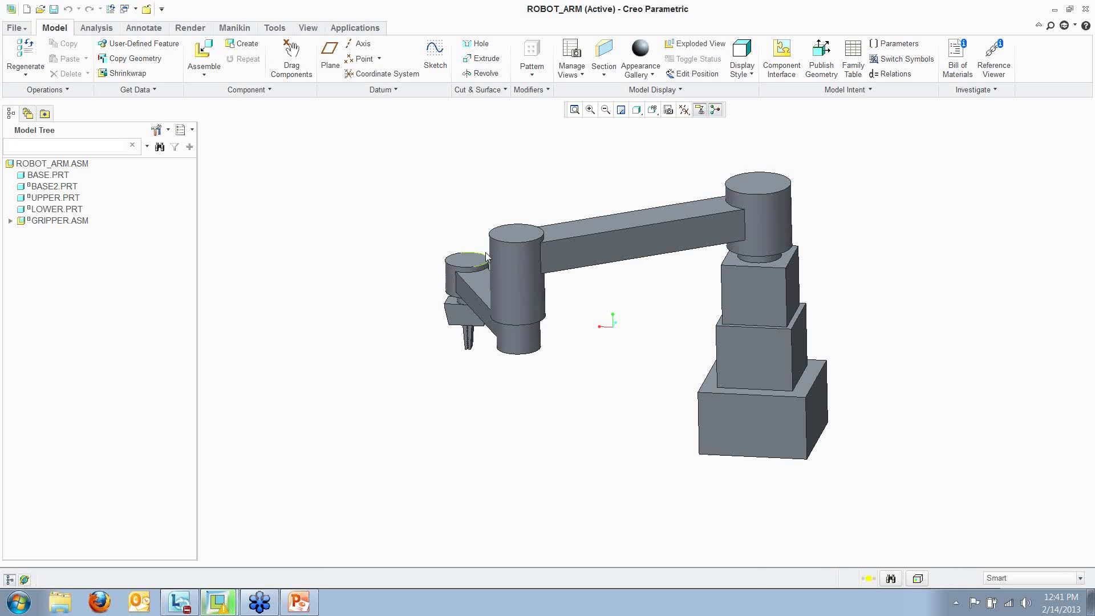
# Swing the upper arm to a different angle in the assembly and return to the drawing window
pyautogui.keyDown('ctrl'); pyautogui.keyDown('alt'); pyautogui.moveTo(524, 263); pyautogui.dragTo(652, 300); pyautogui.keyUp('alt'); pyautogui.keyUp('ctrl')
pyautogui.click(561, 330)
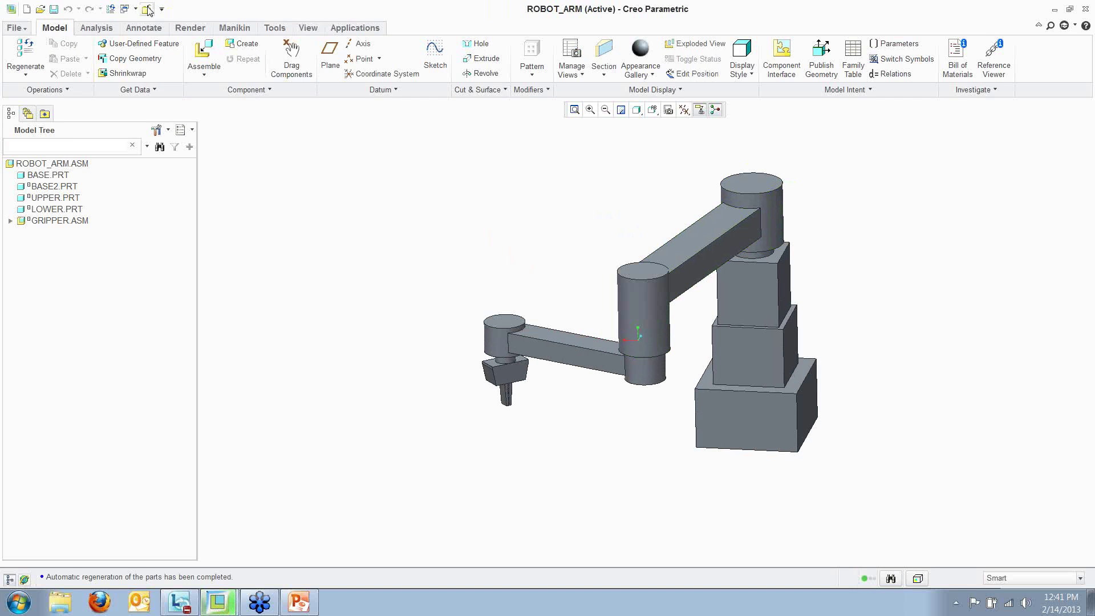
pyautogui.click(127, 9)
pyautogui.click(147, 40)
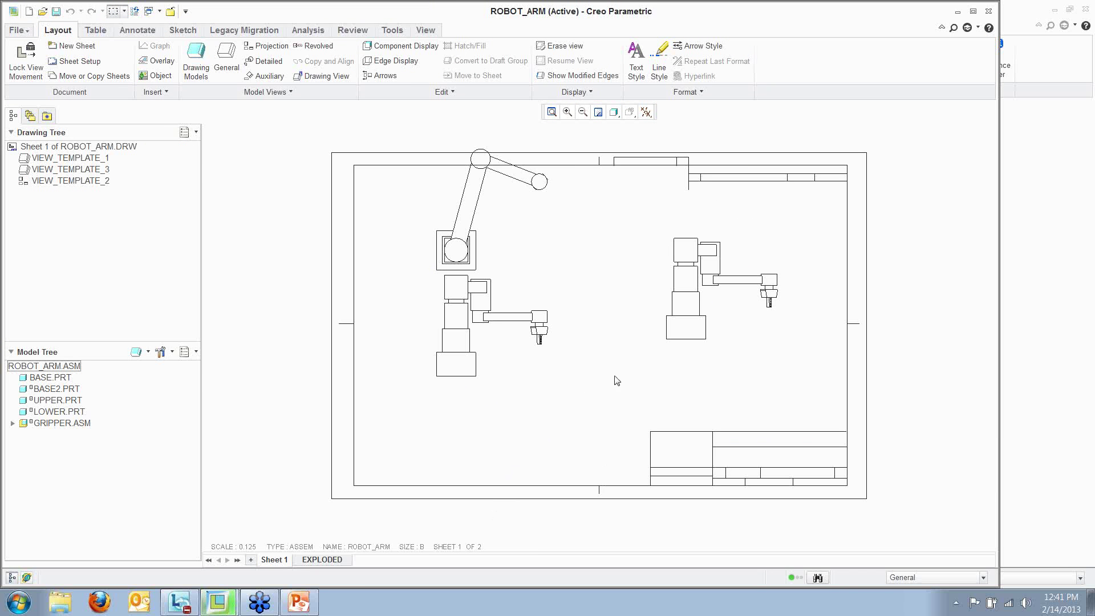
# Show the front view VIEW_TEMPLATE_1 exploded, using the MAX snapshot as its assembly explode state
pyautogui.click(505, 349)
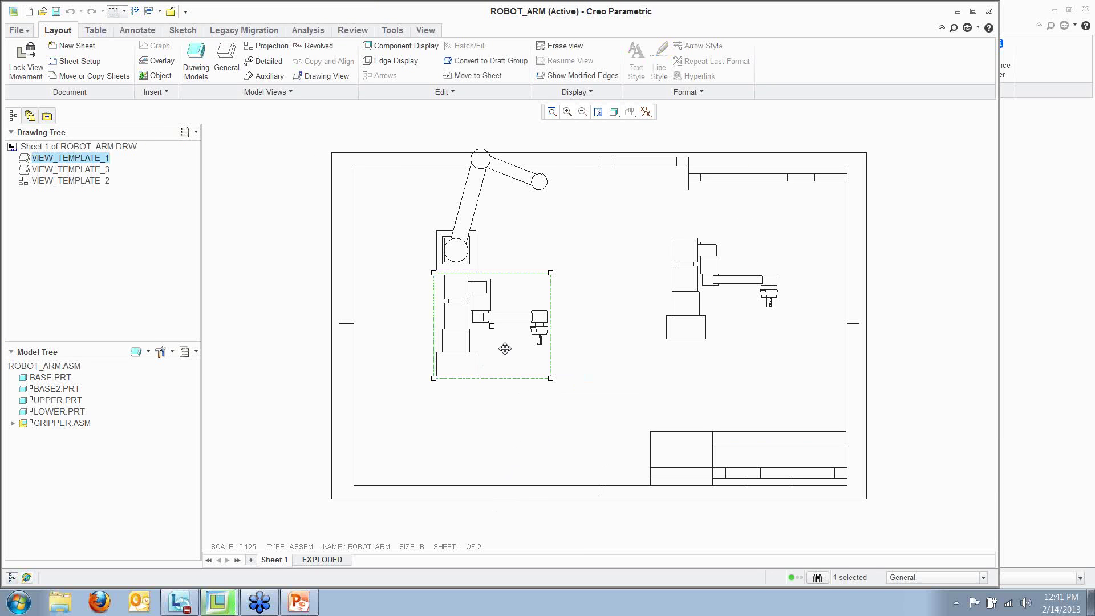
pyautogui.rightClick(505, 349)
pyautogui.click(540, 498)
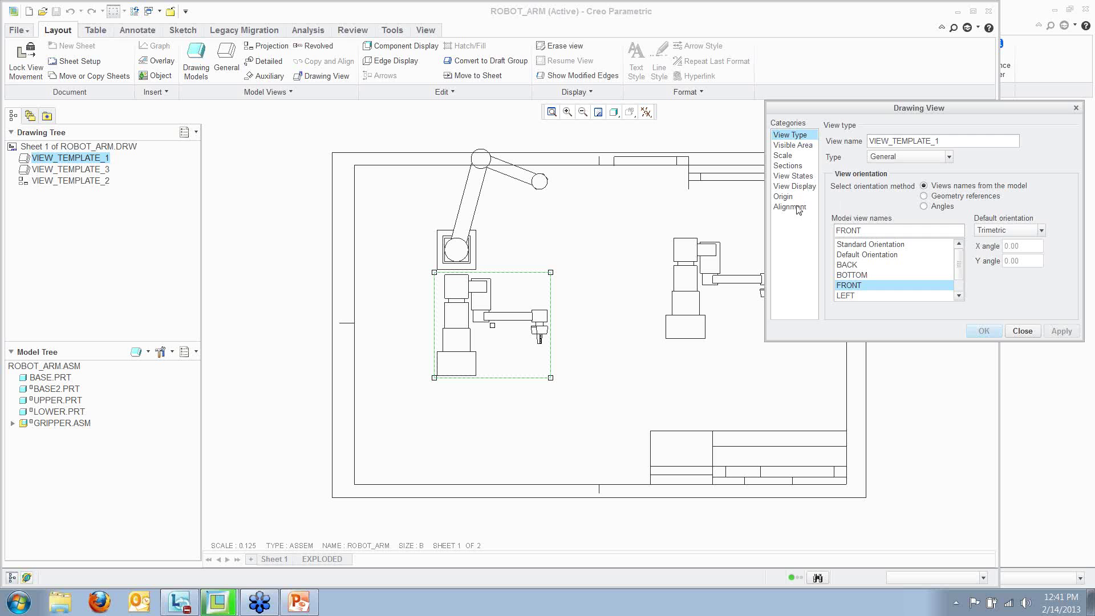
pyautogui.click(799, 177)
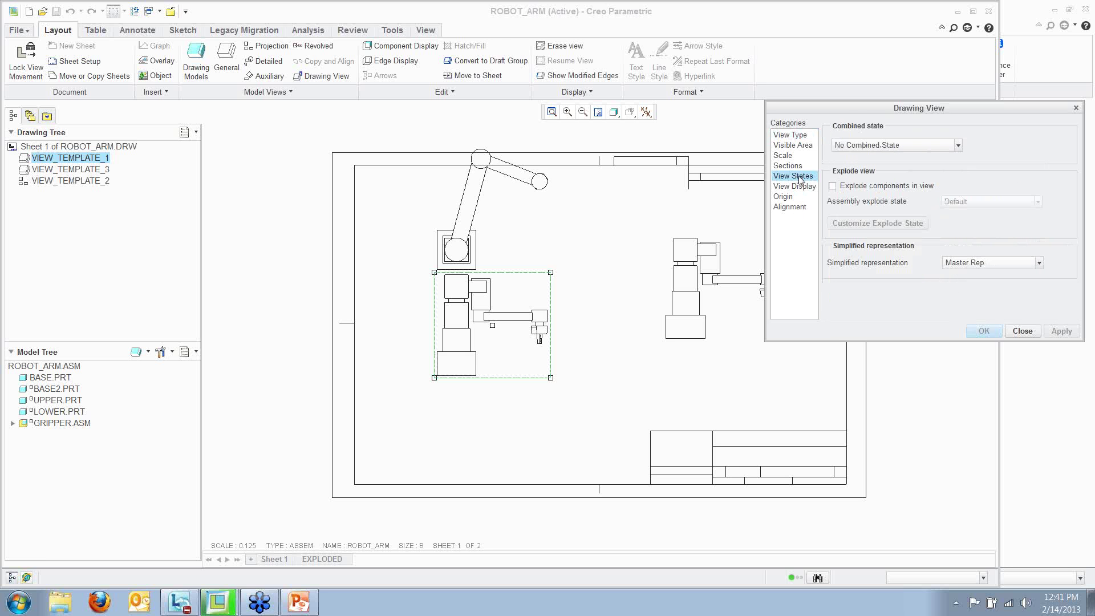
pyautogui.click(833, 186)
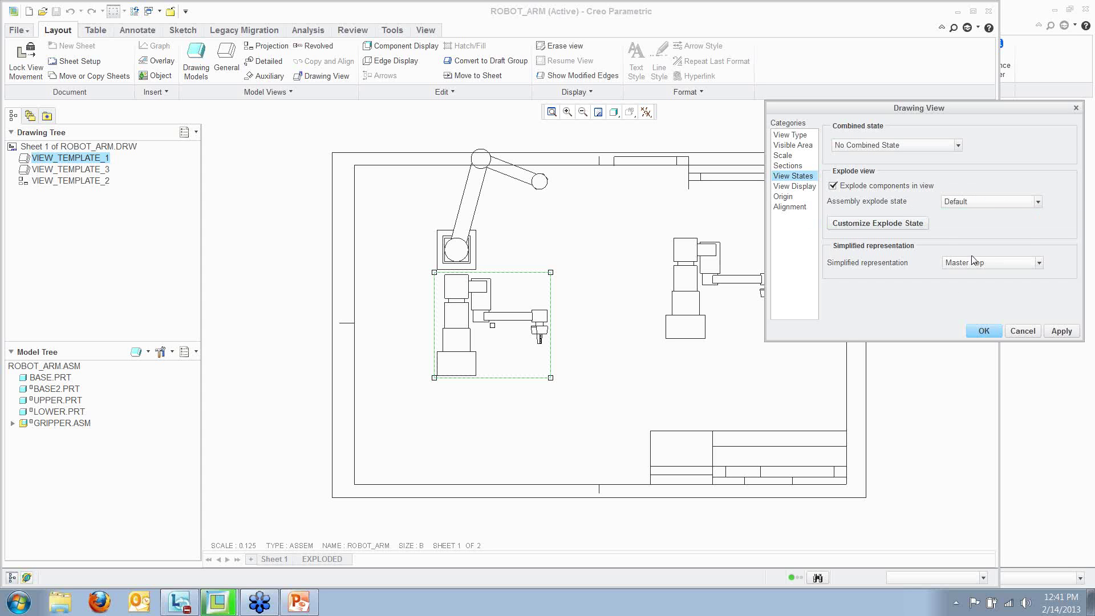
pyautogui.click(1038, 202)
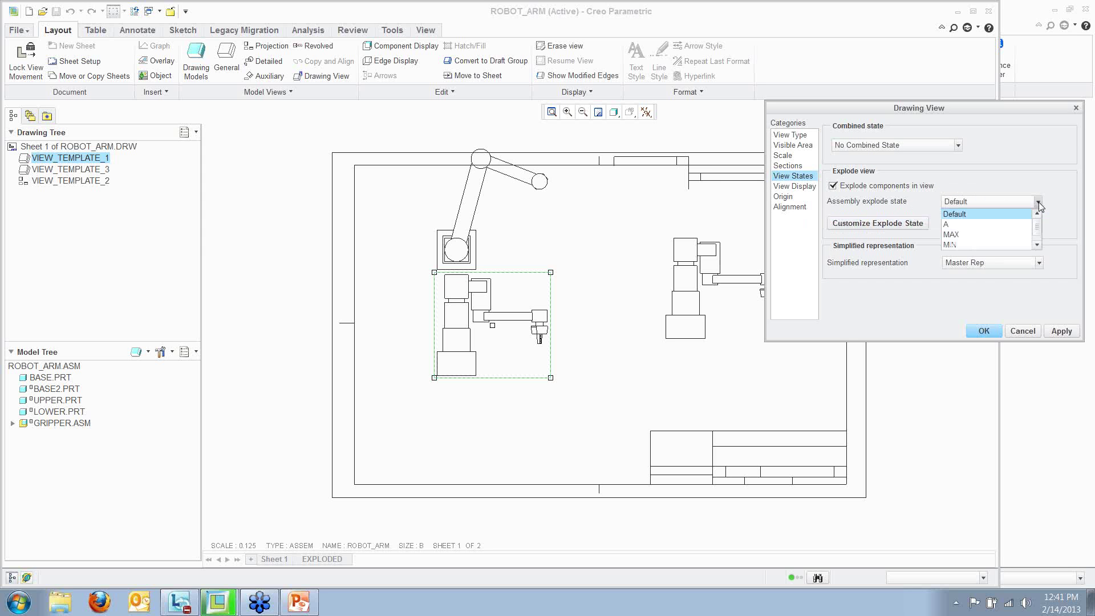
pyautogui.click(959, 235)
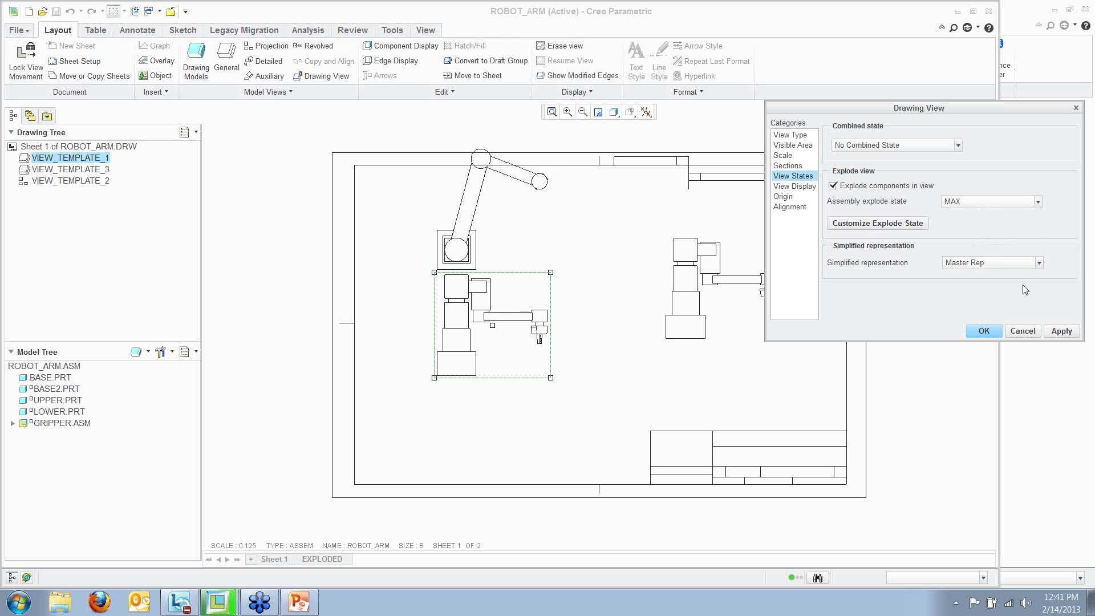
pyautogui.click(1060, 332)
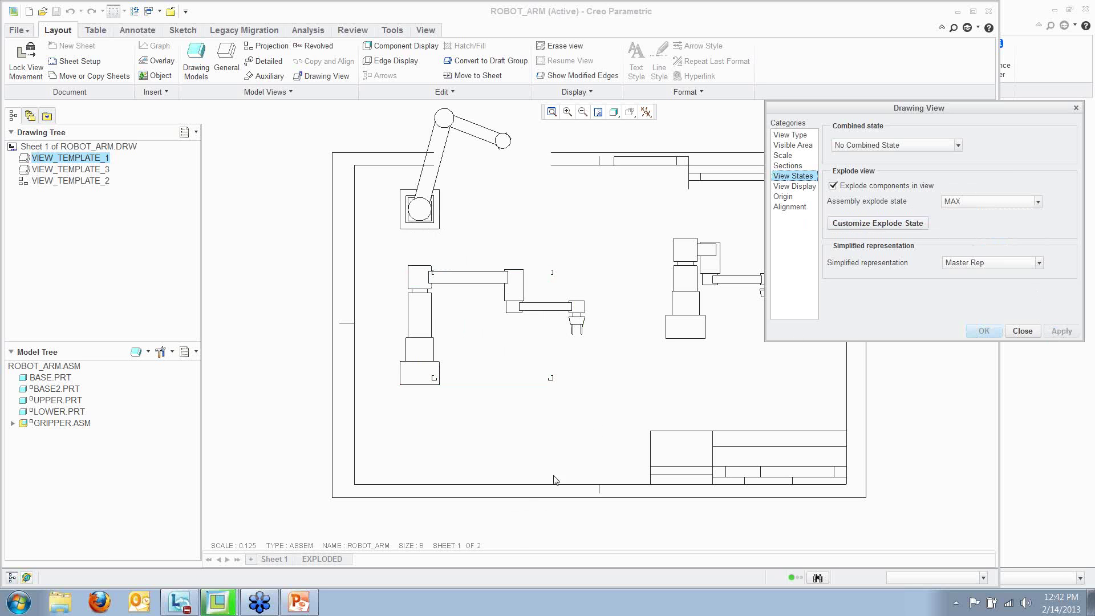
pyautogui.click(1032, 332)
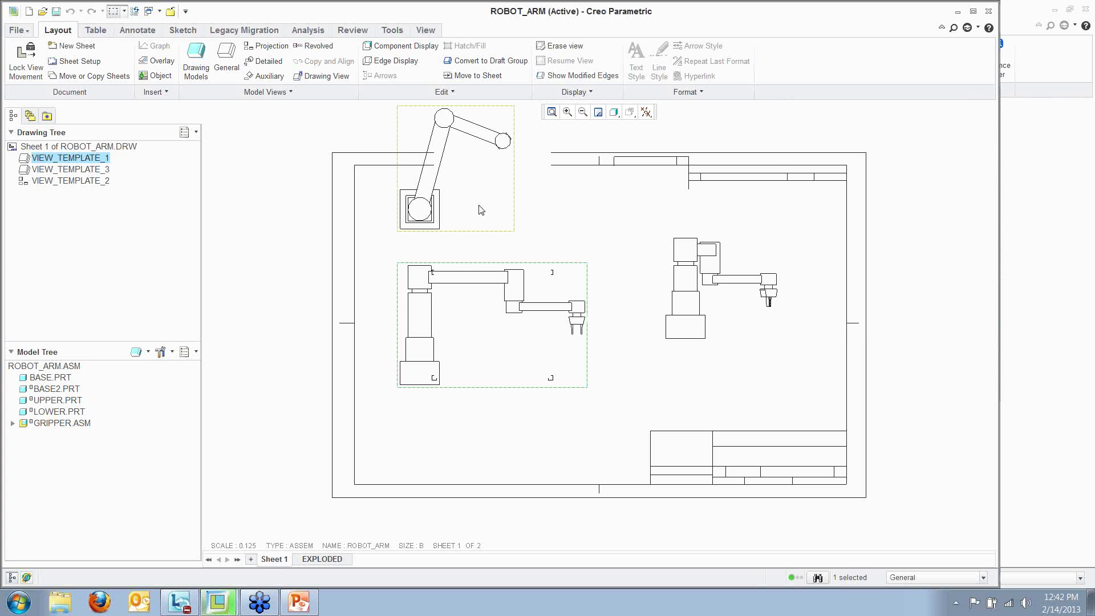
# Explode the components in the projected top view VIEW_TEMPLATE_2 with the MAX explode state
pyautogui.click(479, 208)
pyautogui.rightClick(479, 209)
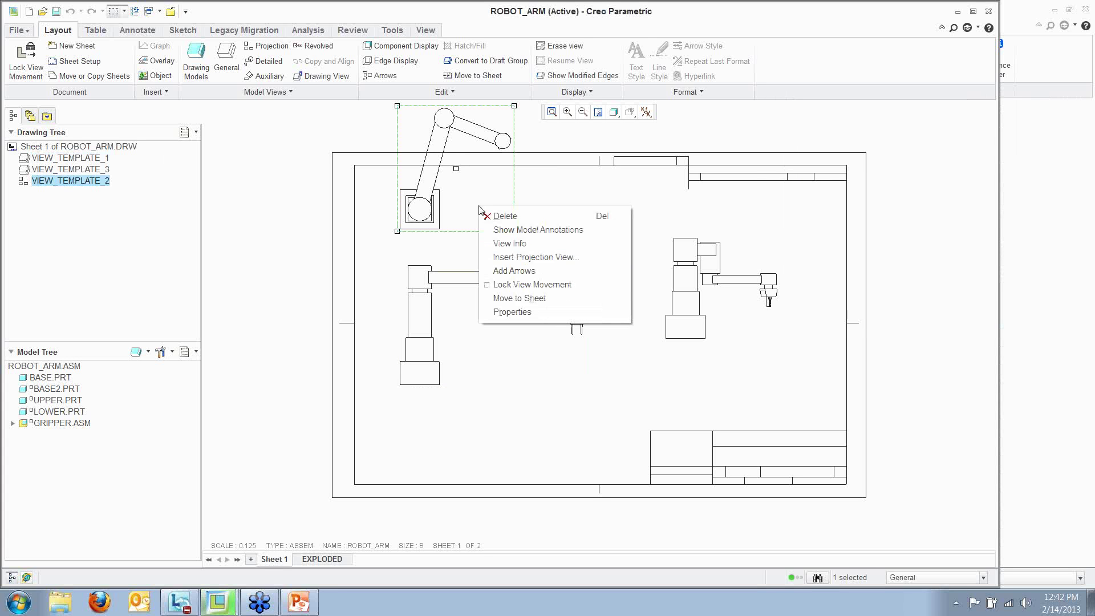
pyautogui.click(519, 312)
pyautogui.click(798, 177)
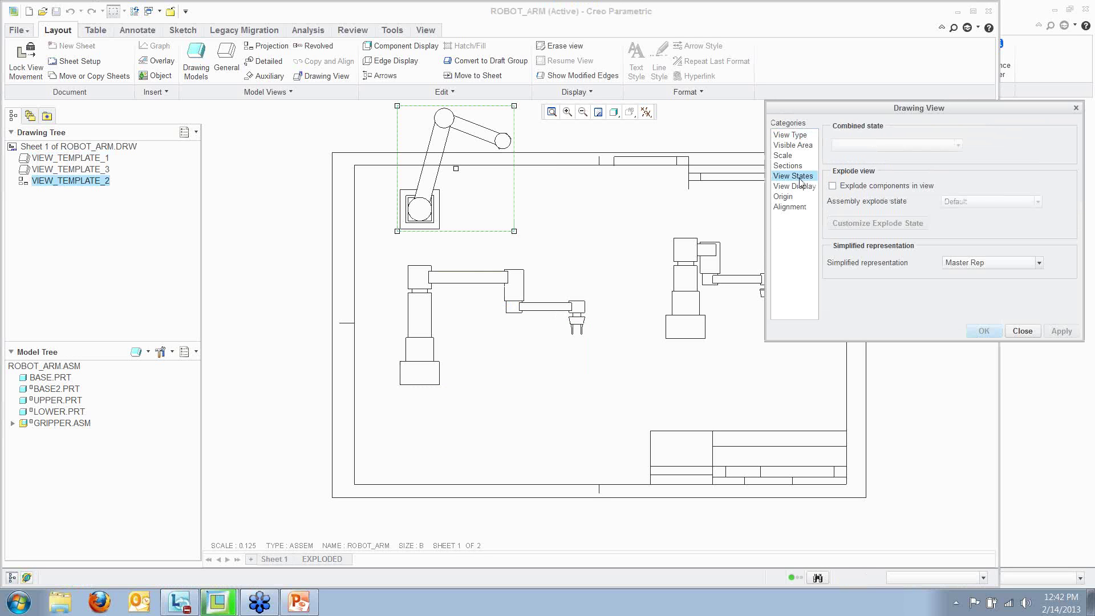
pyautogui.click(845, 186)
pyautogui.click(973, 202)
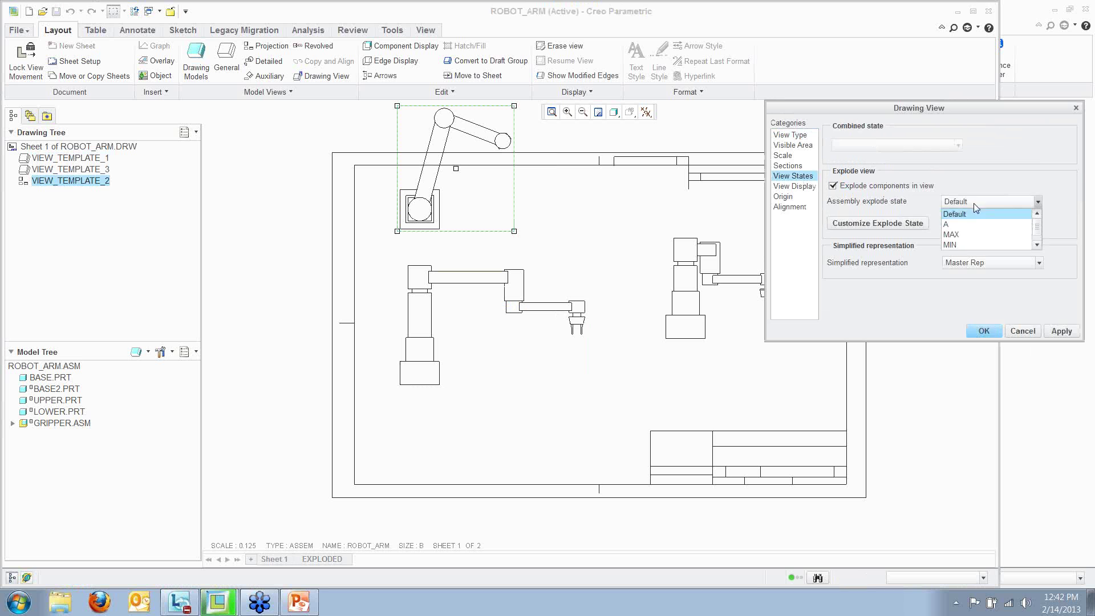
pyautogui.click(969, 234)
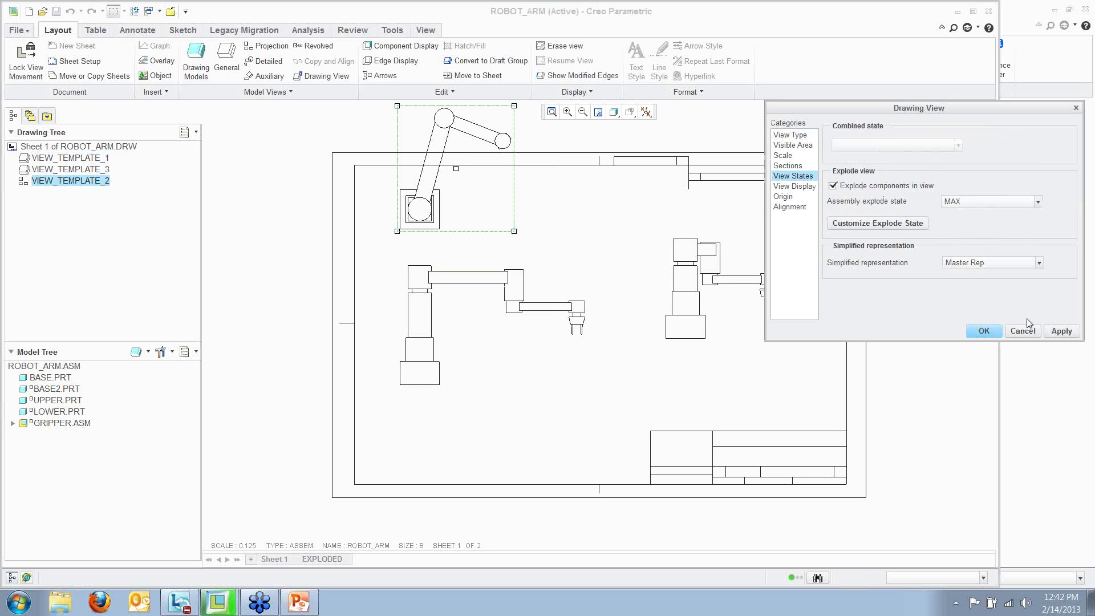
pyautogui.click(1062, 331)
pyautogui.moveTo(582, 386)
pyautogui.mouseDown(button='middle')
pyautogui.moveTo(557, 371)
pyautogui.moveTo(496, 369)
pyautogui.mouseUp(button='middle')
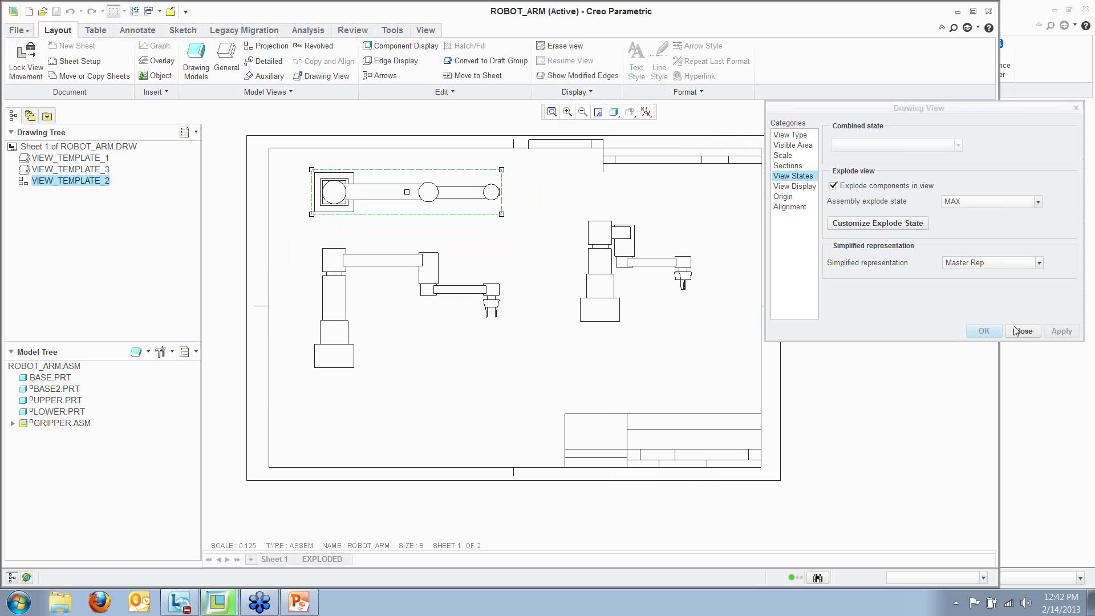
pyautogui.click(1015, 330)
# Explode the components in VIEW_TEMPLATE_3 using the MIN assembly explode state
pyautogui.click(655, 307)
pyautogui.rightClick(656, 304)
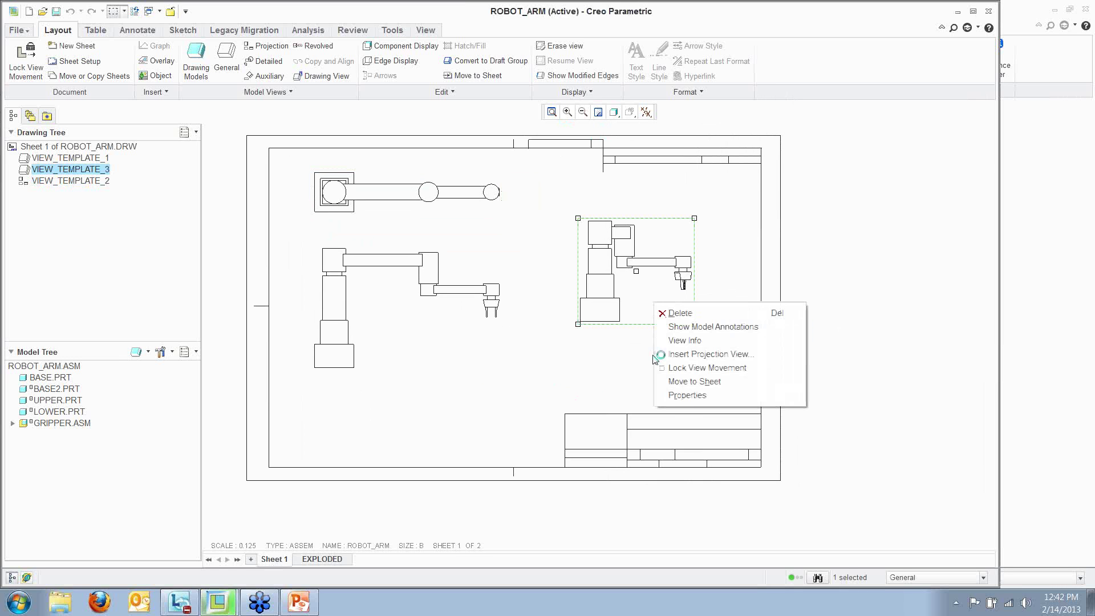
pyautogui.click(687, 395)
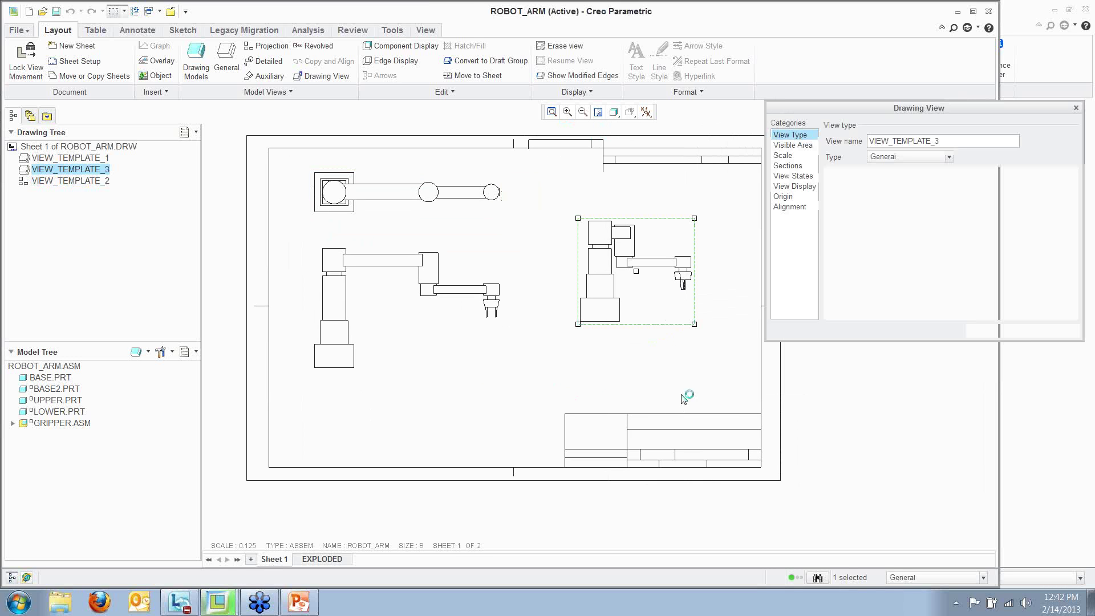
pyautogui.click(795, 178)
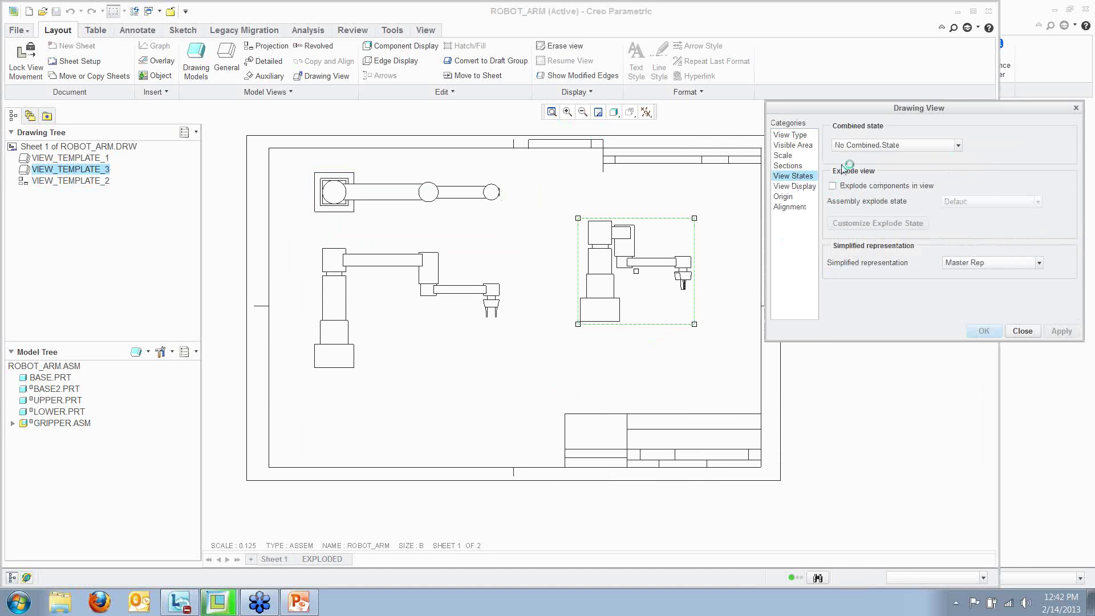
pyautogui.click(834, 186)
pyautogui.click(987, 201)
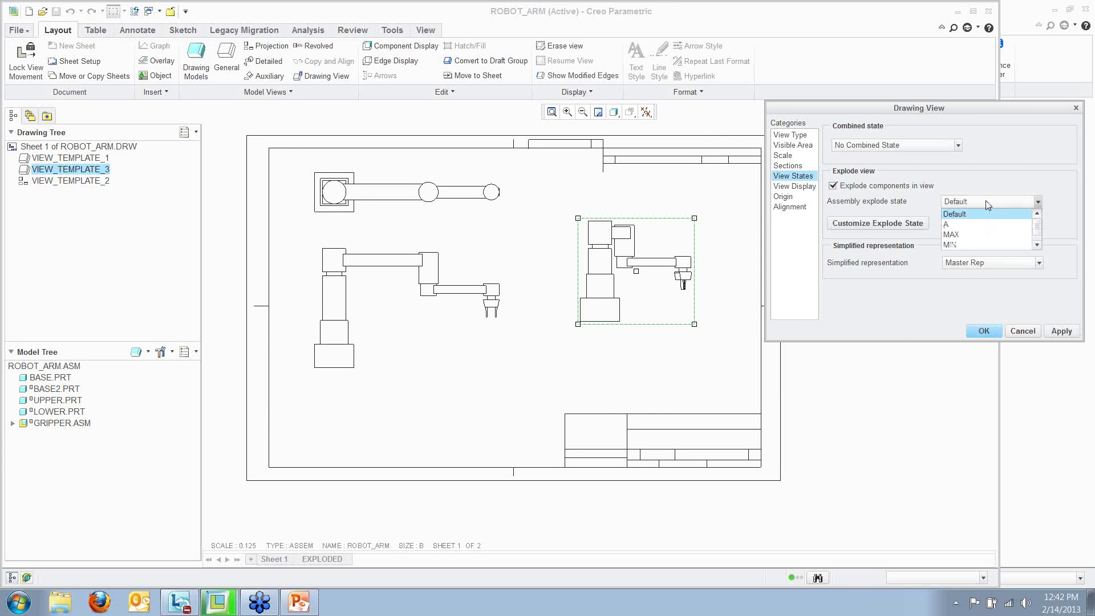
pyautogui.click(952, 245)
pyautogui.click(1067, 335)
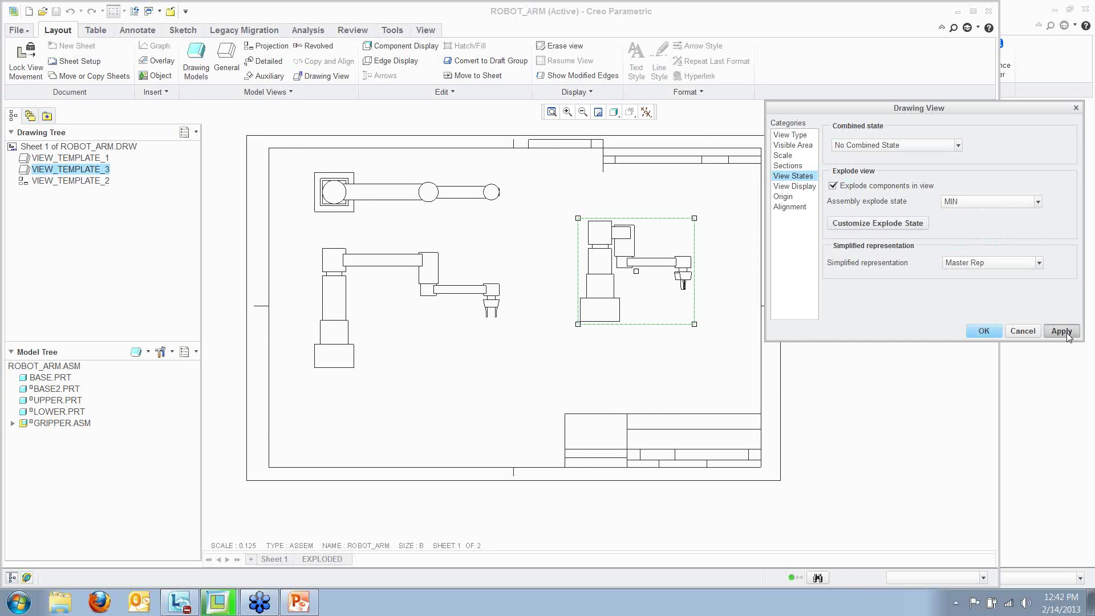
pyautogui.click(1021, 331)
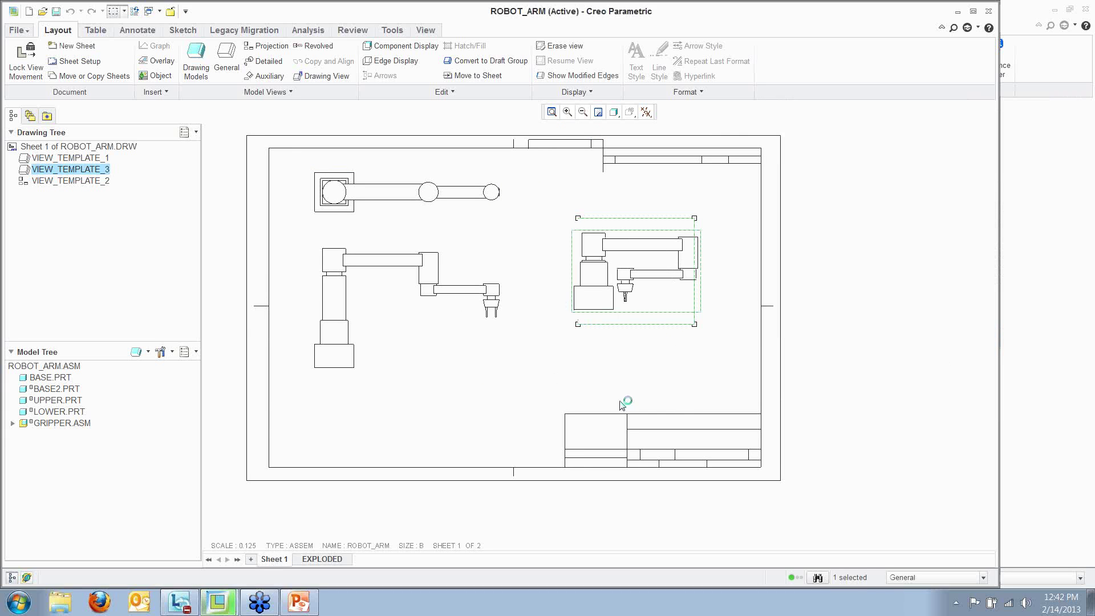
pyautogui.click(502, 370)
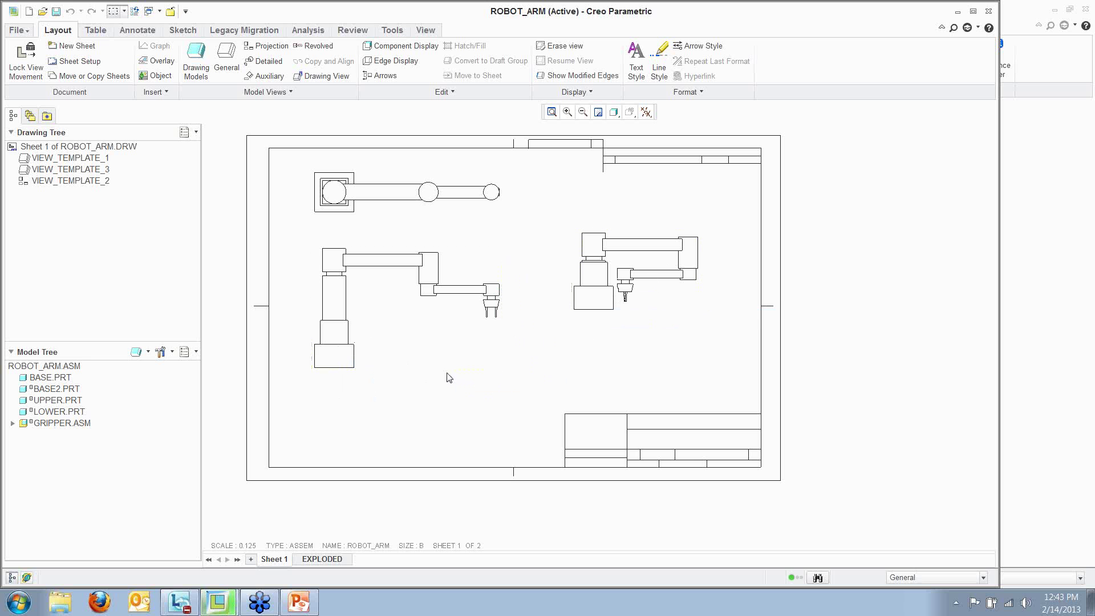
# Move VIEW_TEMPLATE_3 down the sheet so it sits just above the title block
pyautogui.click(633, 272)
pyautogui.moveTo(636, 274); pyautogui.dragTo(639, 319)
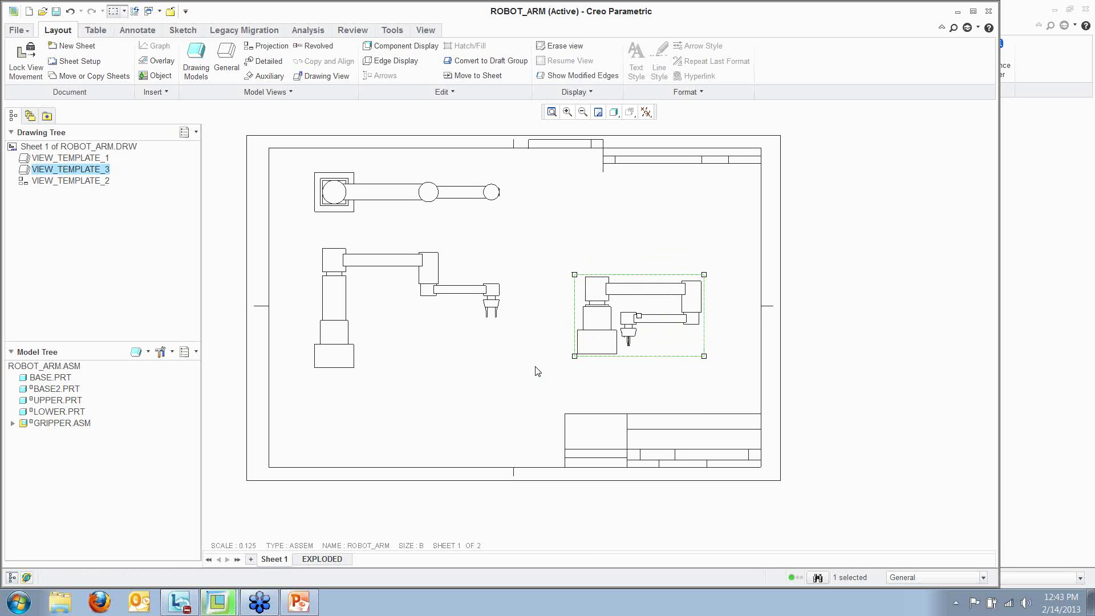
pyautogui.click(631, 386)
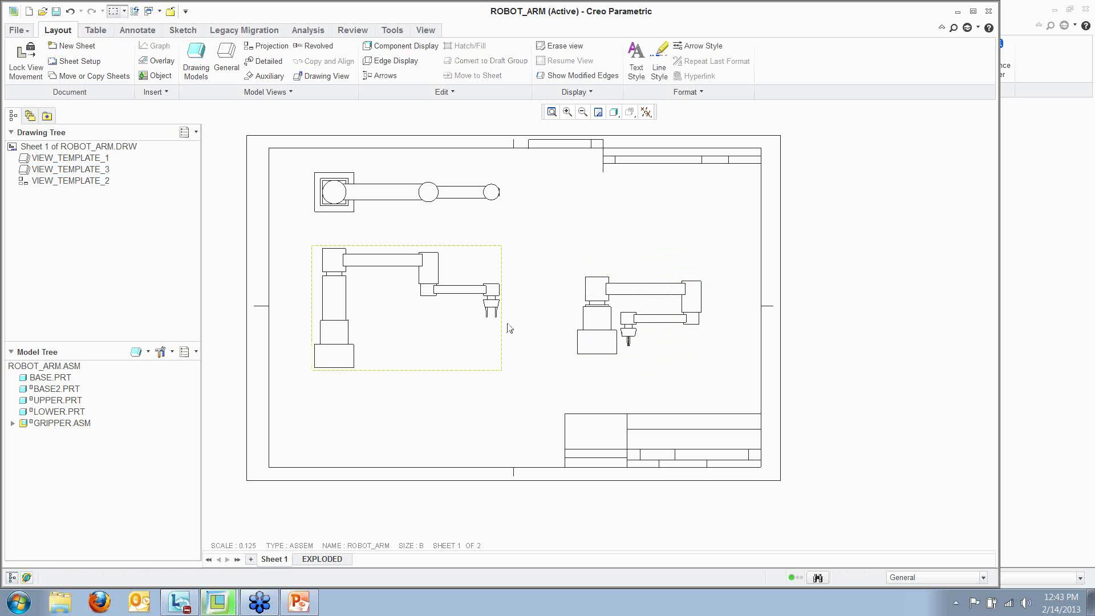
# Align VIEW_TEMPLATE_3 horizontally to VIEW_TEMPLATE_1, using the view origins as alignment references
pyautogui.click(652, 351)
pyautogui.rightClick(650, 348)
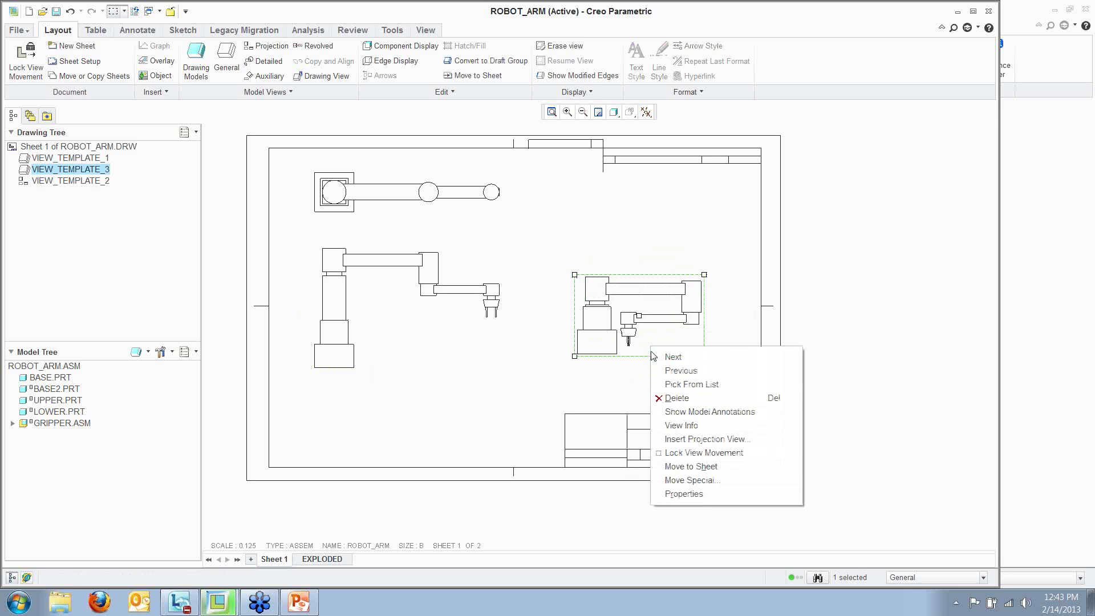
pyautogui.click(677, 494)
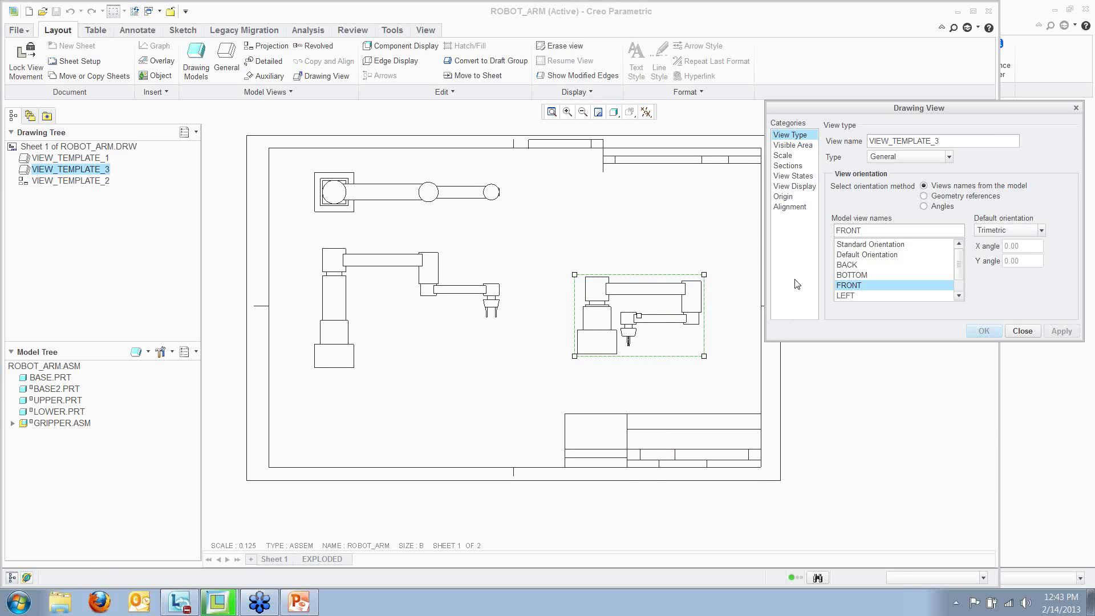
pyautogui.click(790, 208)
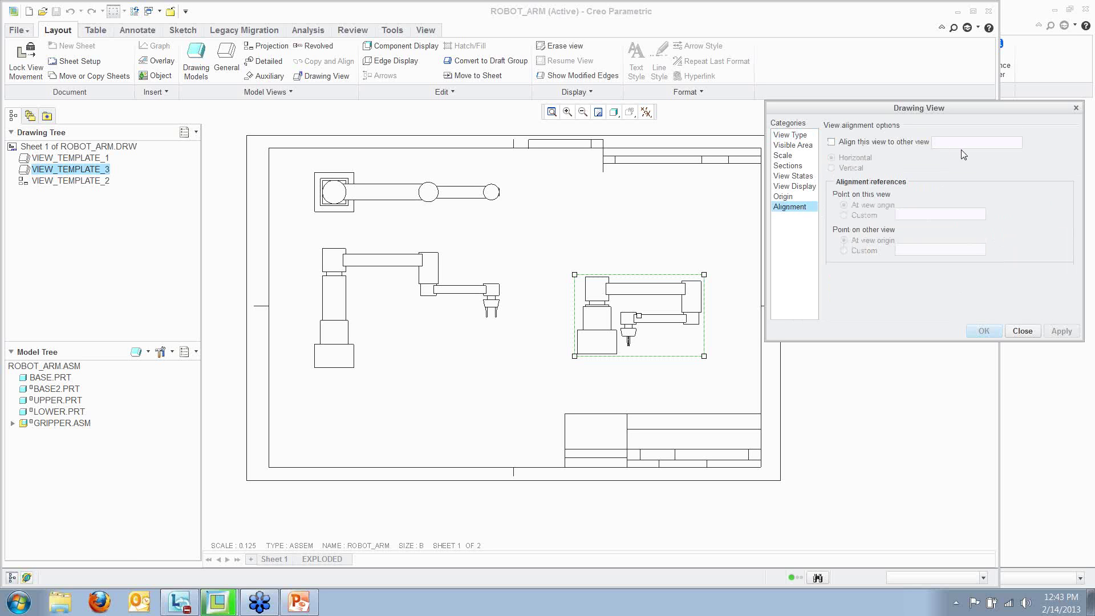
pyautogui.click(832, 141)
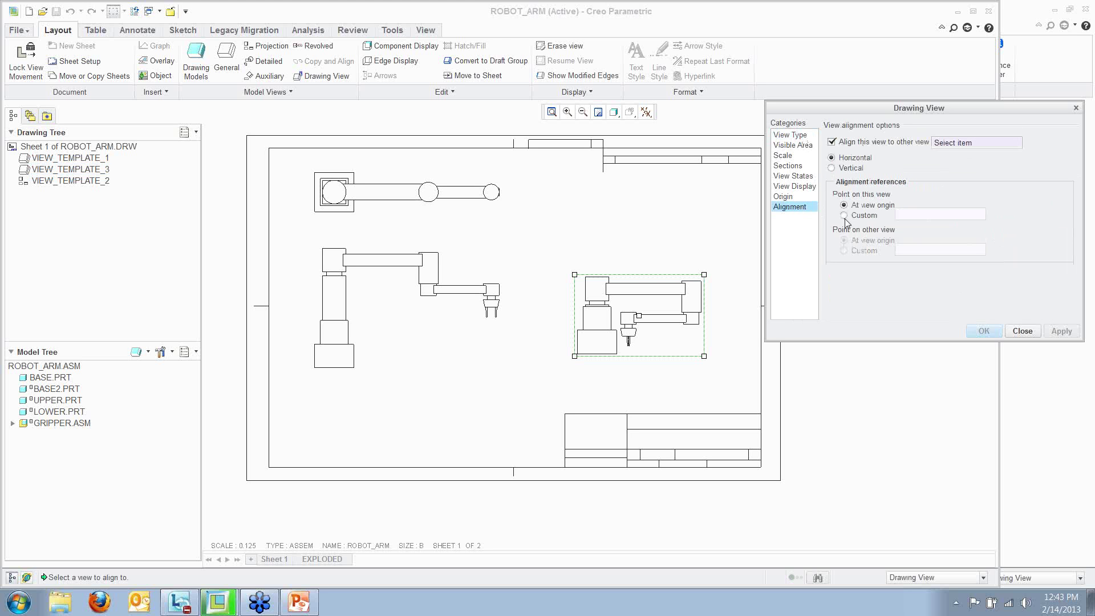
pyautogui.click(398, 292)
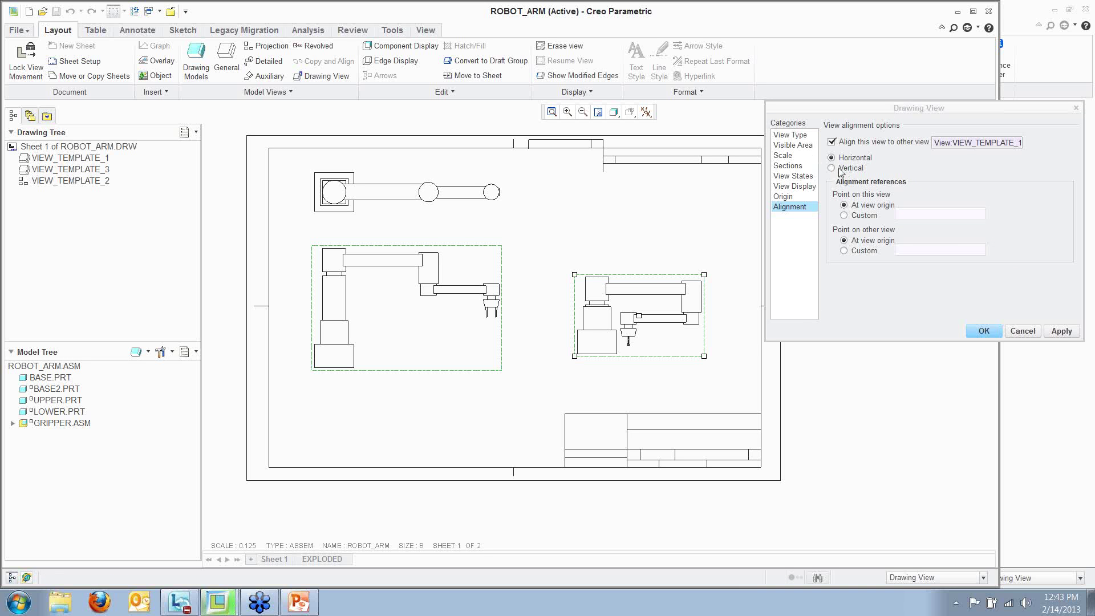
pyautogui.click(1060, 332)
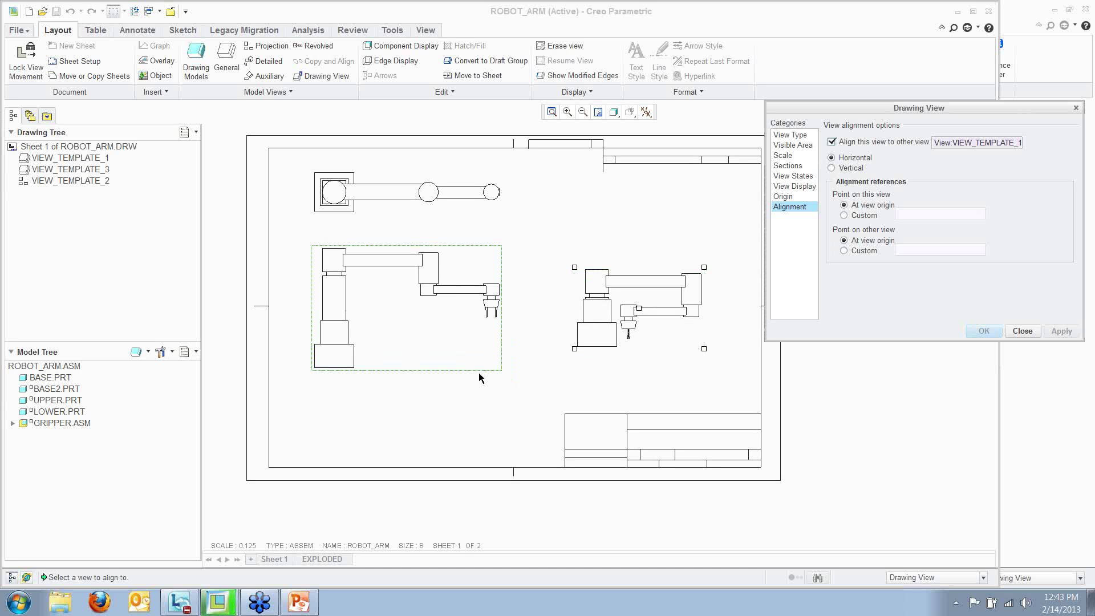
# Change the alignment references of VIEW_TEMPLATE_3 and VIEW_TEMPLATE_1 to custom points, using the bottom edge of the base in each view
pyautogui.click(843, 215)
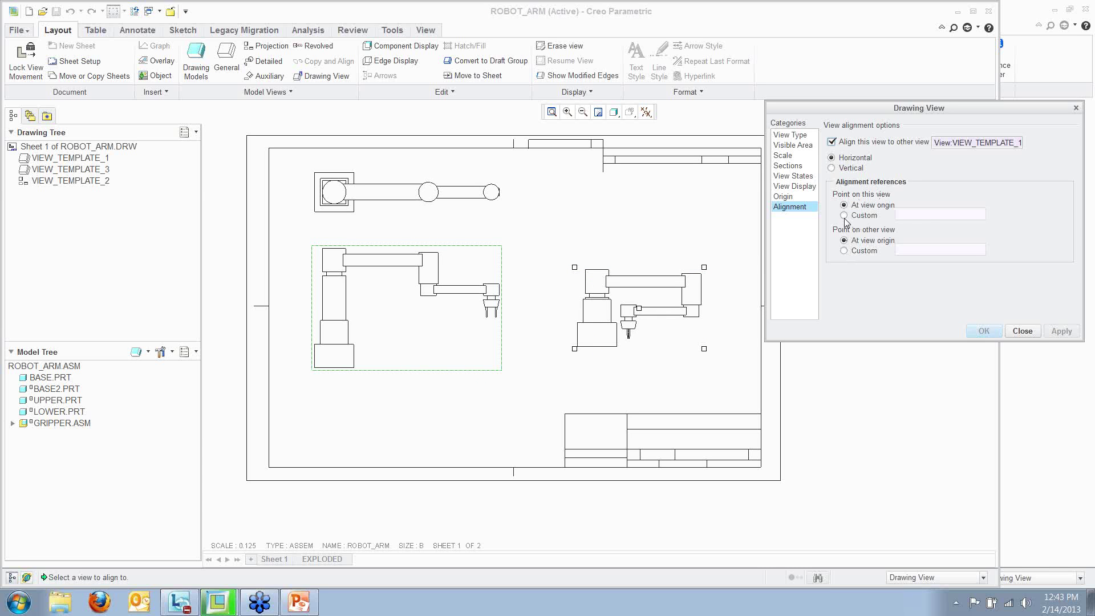
pyautogui.click(593, 346)
pyautogui.click(844, 251)
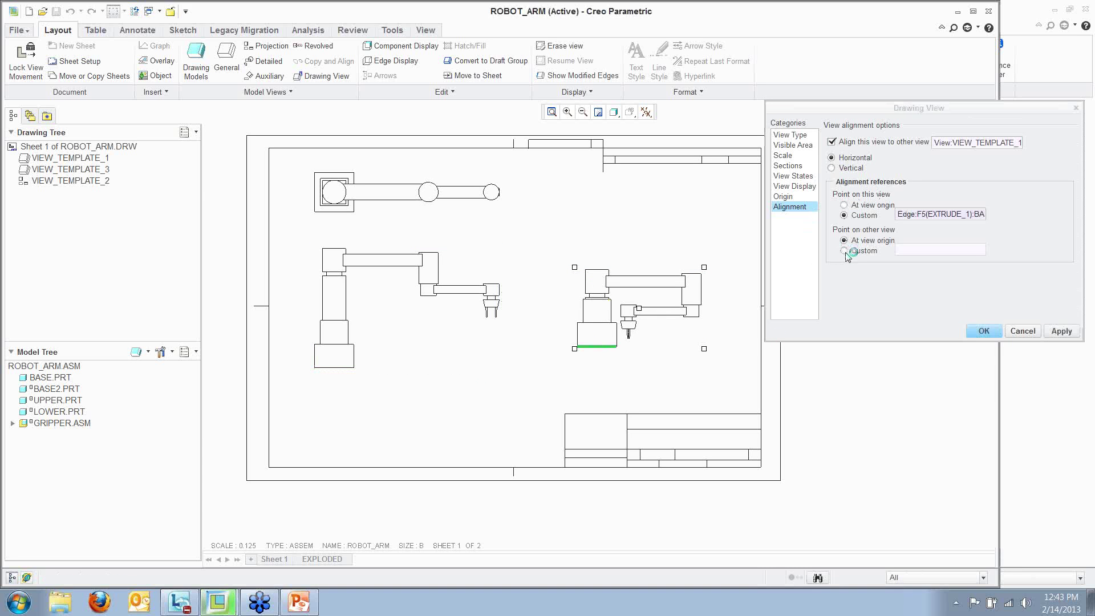
pyautogui.click(337, 367)
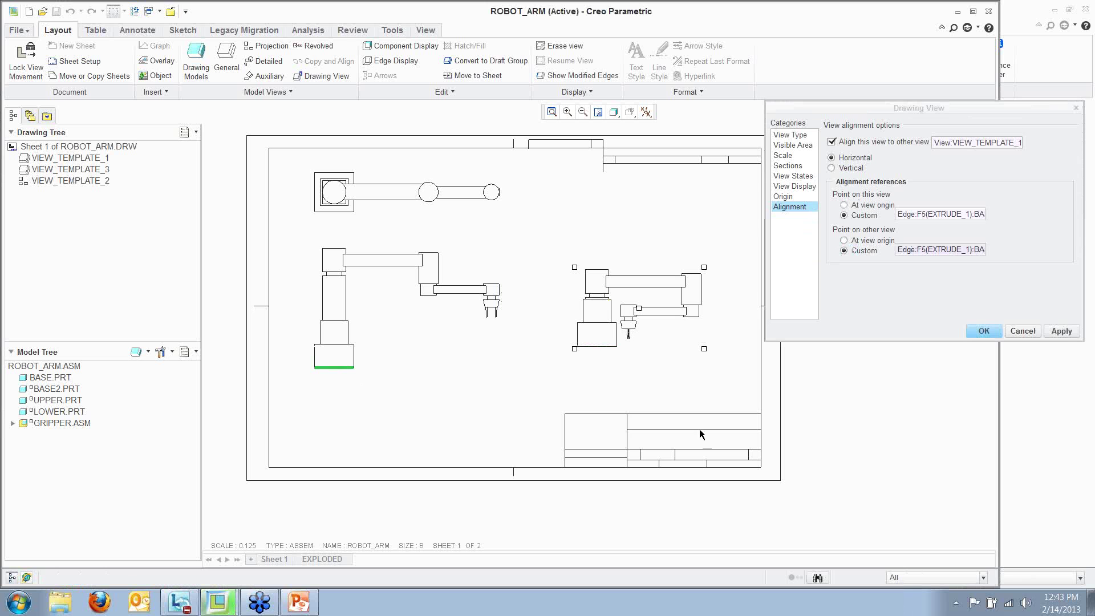
pyautogui.click(1062, 331)
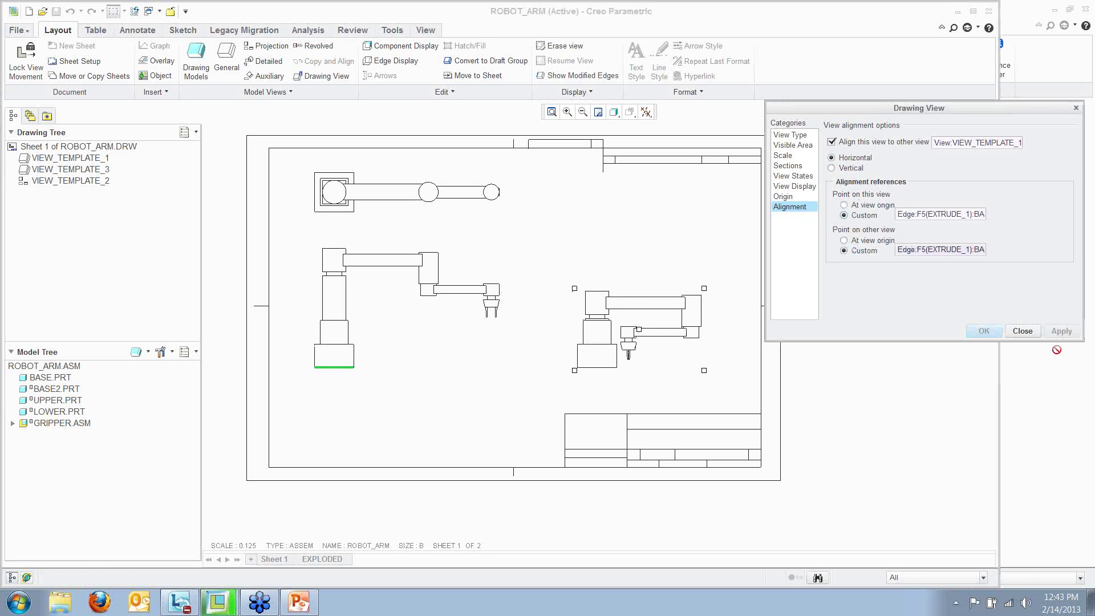
pyautogui.click(1016, 331)
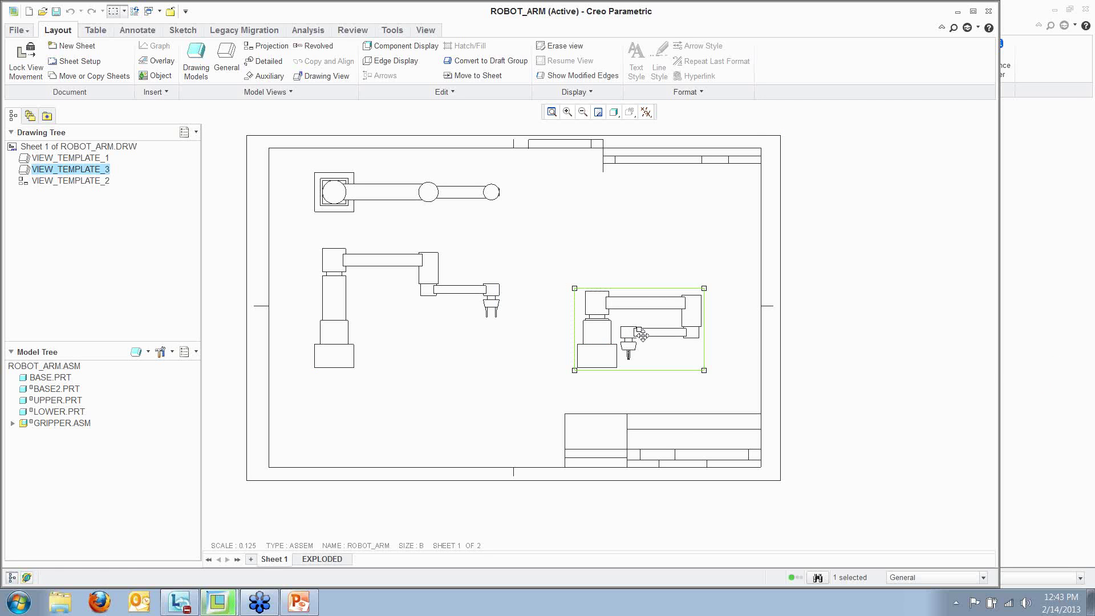
# Move the aligned VIEW_TEMPLATE_3 and VIEW_TEMPLATE_1 slightly on the sheet to test that they follow each other
pyautogui.moveTo(639, 309)
pyautogui.mouseDown()
pyautogui.moveTo(570, 305)
pyautogui.moveTo(704, 302)
pyautogui.moveTo(562, 299)
pyautogui.moveTo(656, 300)
pyautogui.moveTo(623, 237)
pyautogui.moveTo(628, 354)
pyautogui.moveTo(632, 319)
pyautogui.mouseUp()
pyautogui.click(439, 327)
pyautogui.moveTo(405, 308); pyautogui.dragTo(433, 297)
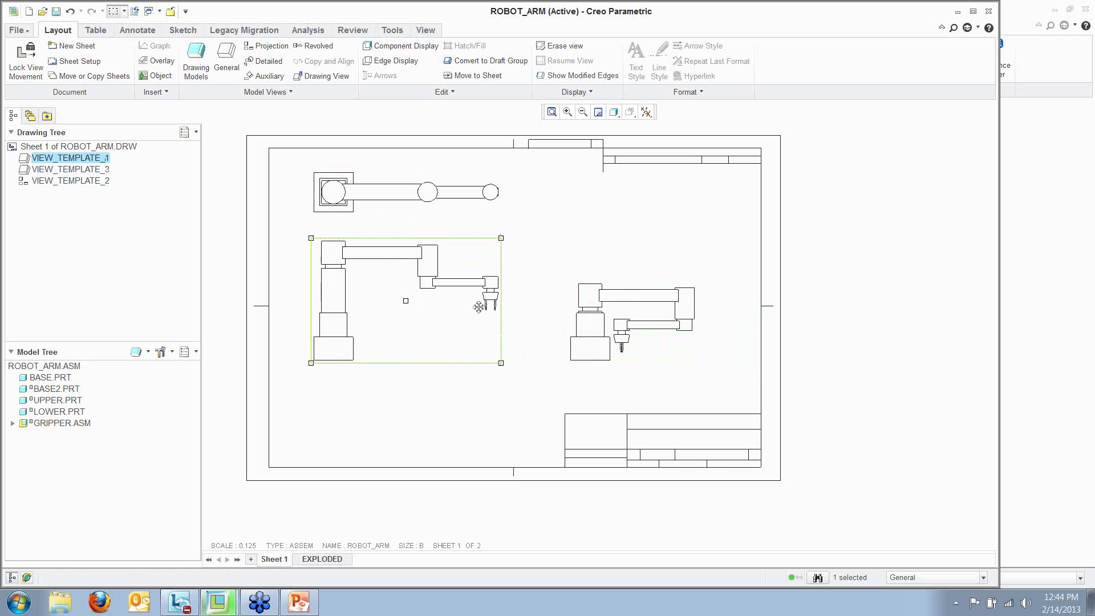
pyautogui.click(562, 264)
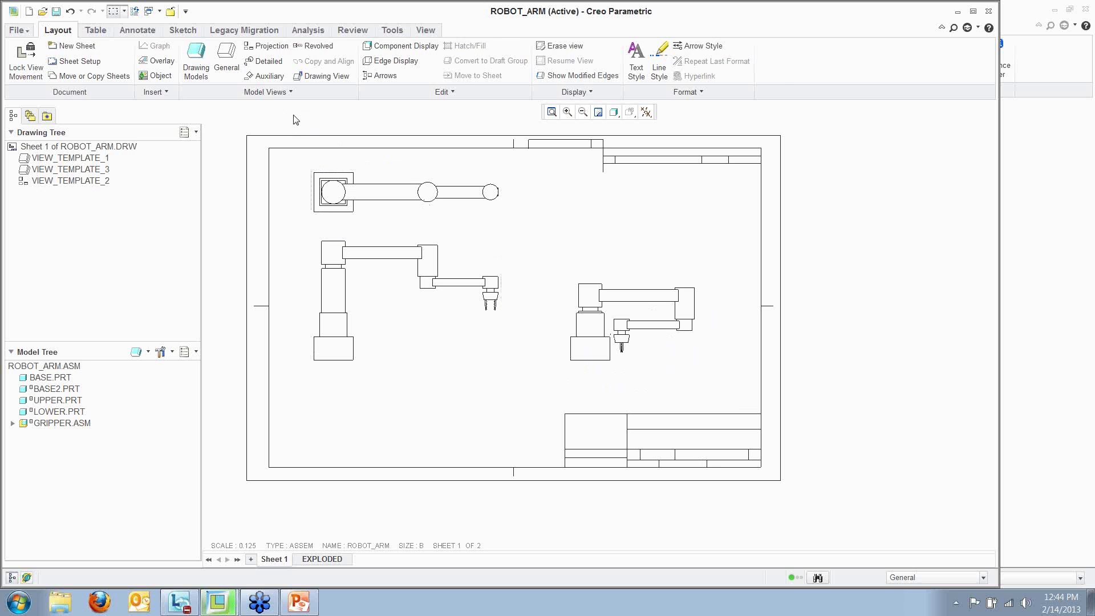
# Try to dimension between the top edges of the robot arm in VIEW_TEMPLATE_1 and VIEW_TEMPLATE_3
pyautogui.click(137, 29)
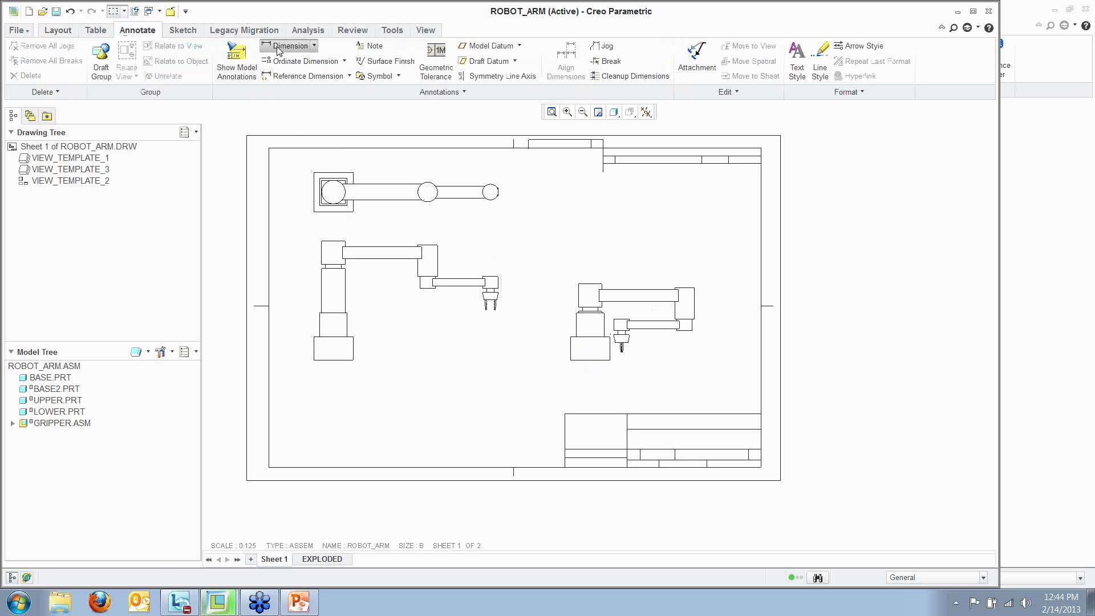
pyautogui.click(282, 46)
pyautogui.scroll(3, 490, 296)
pyautogui.scroll(-2, 487, 306)
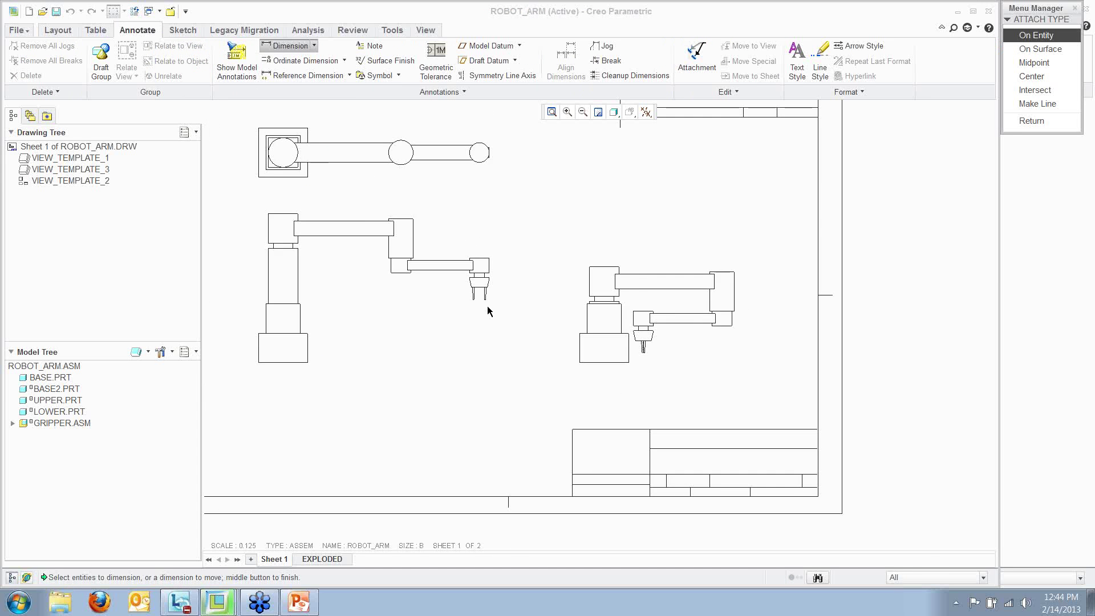
pyautogui.scroll(4, 482, 312)
pyautogui.scroll(2, 510, 280)
pyautogui.scroll(-6, 450, 281)
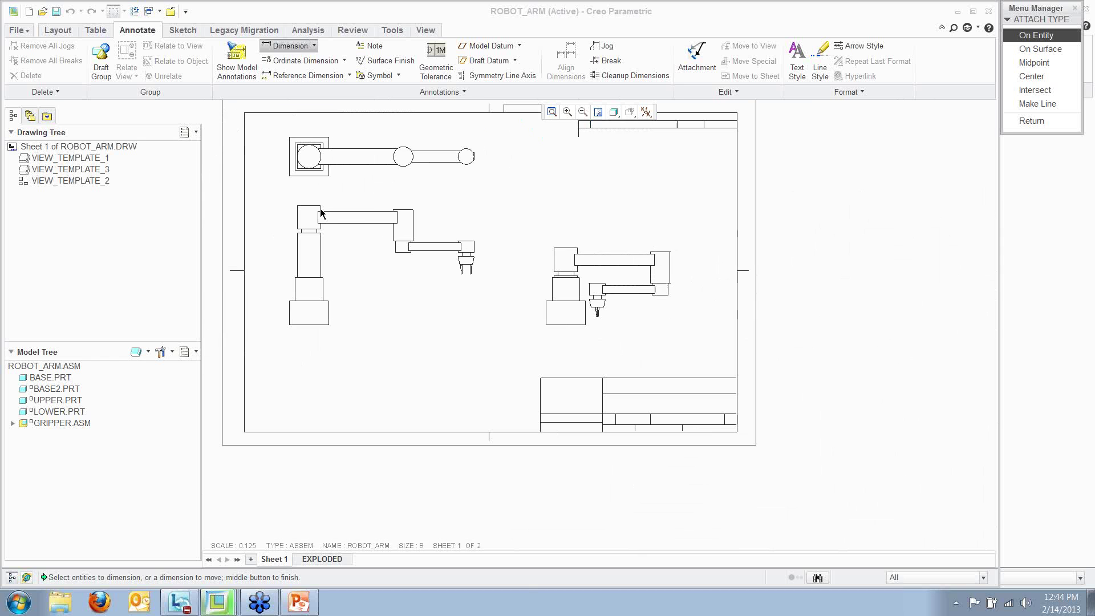
pyautogui.click(312, 206)
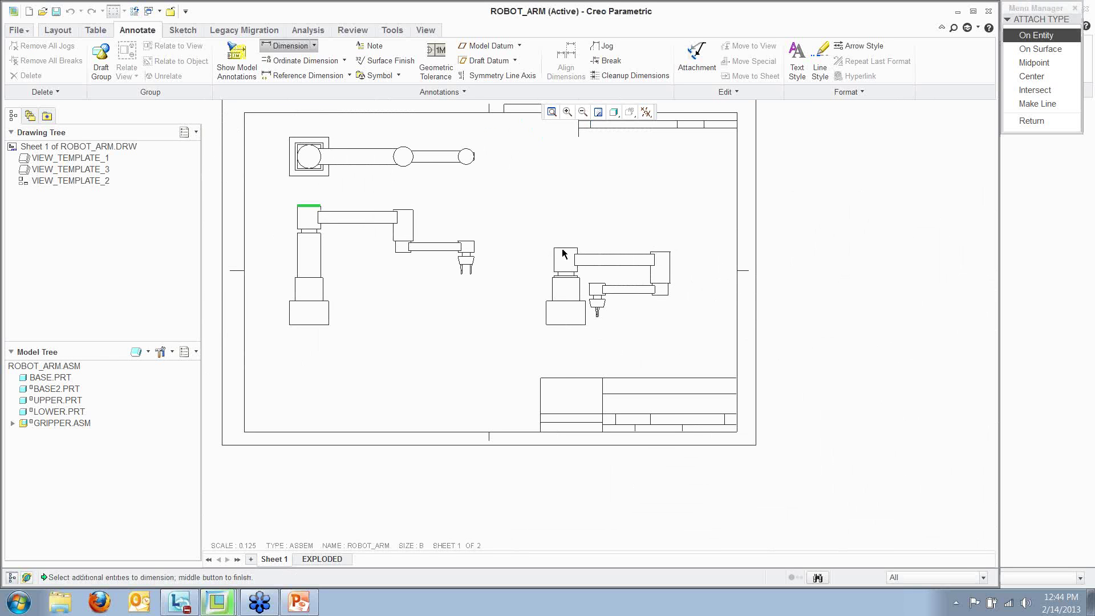
pyautogui.click(562, 248)
pyautogui.middleClick(587, 223)
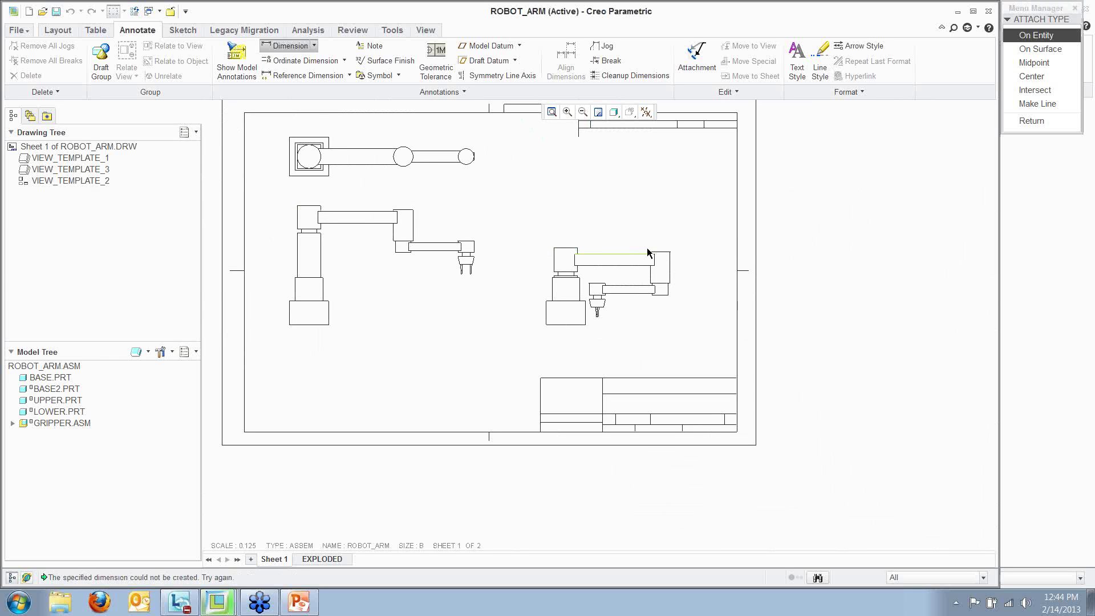
pyautogui.middleClick(630, 216)
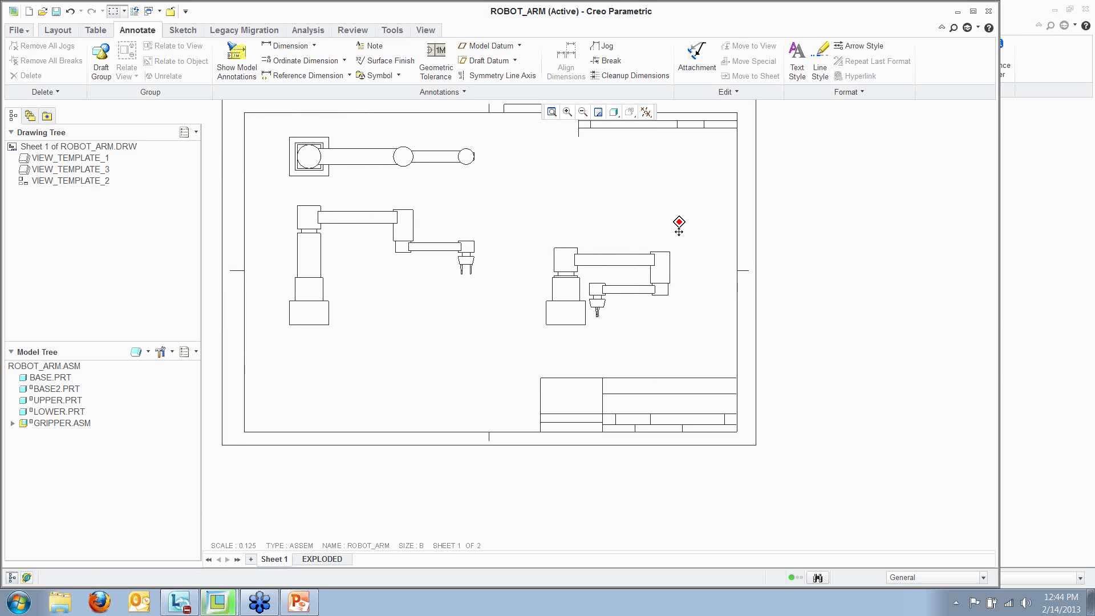
pyautogui.moveTo(679, 221)
pyautogui.mouseDown(button='middle')
pyautogui.moveTo(697, 257)
pyautogui.moveTo(706, 253)
pyautogui.mouseUp(button='middle')
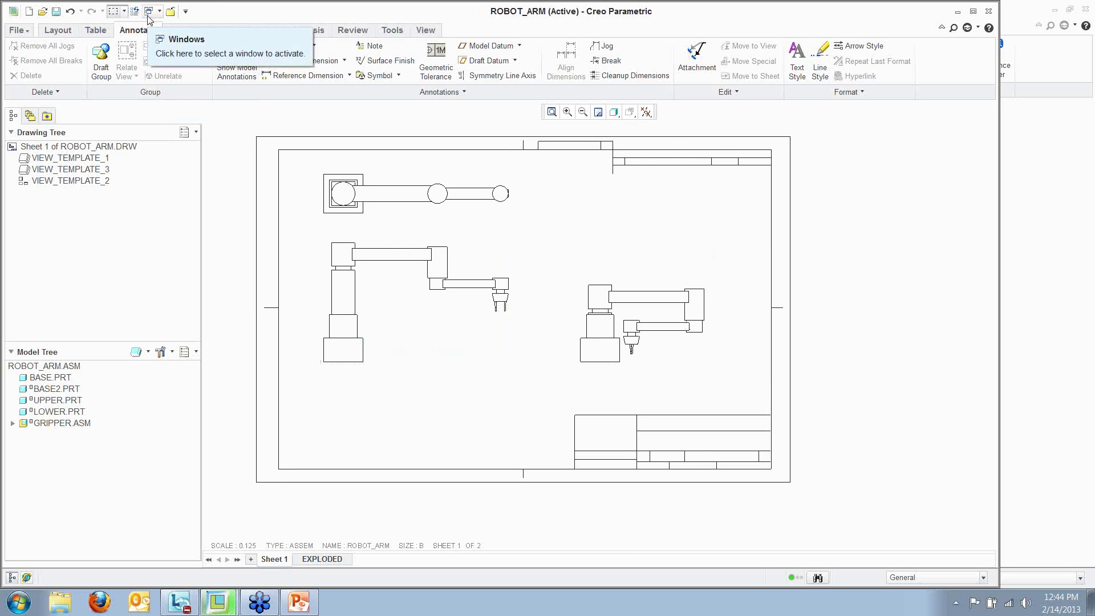
# Open tables_4.drw from the Tables_BOM-Balloons folder and switch to Sheet 2
pyautogui.click(43, 12)
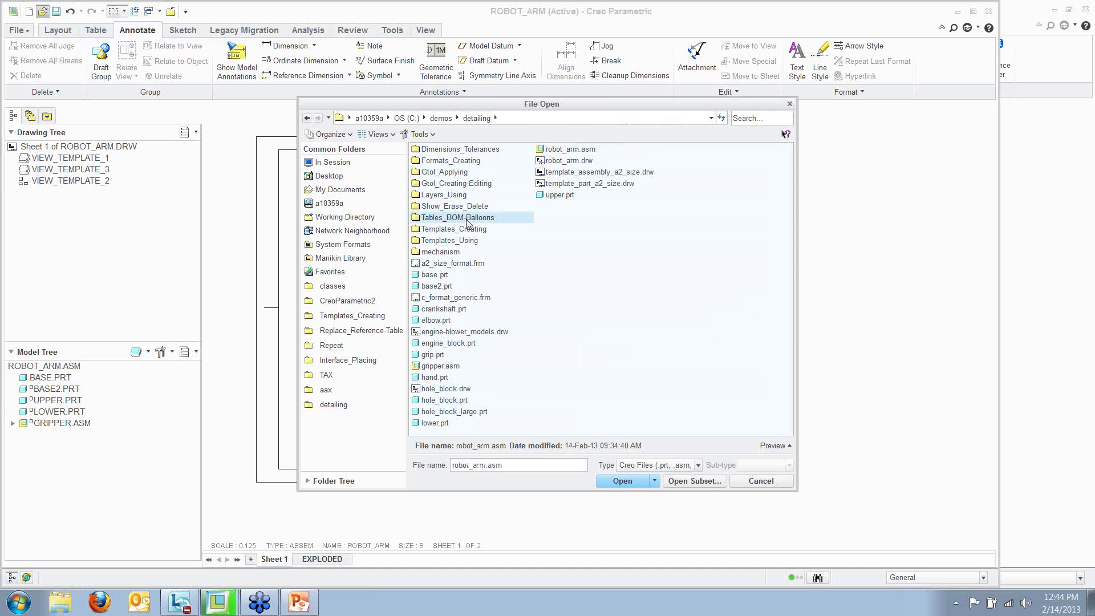
pyautogui.doubleClick(466, 220)
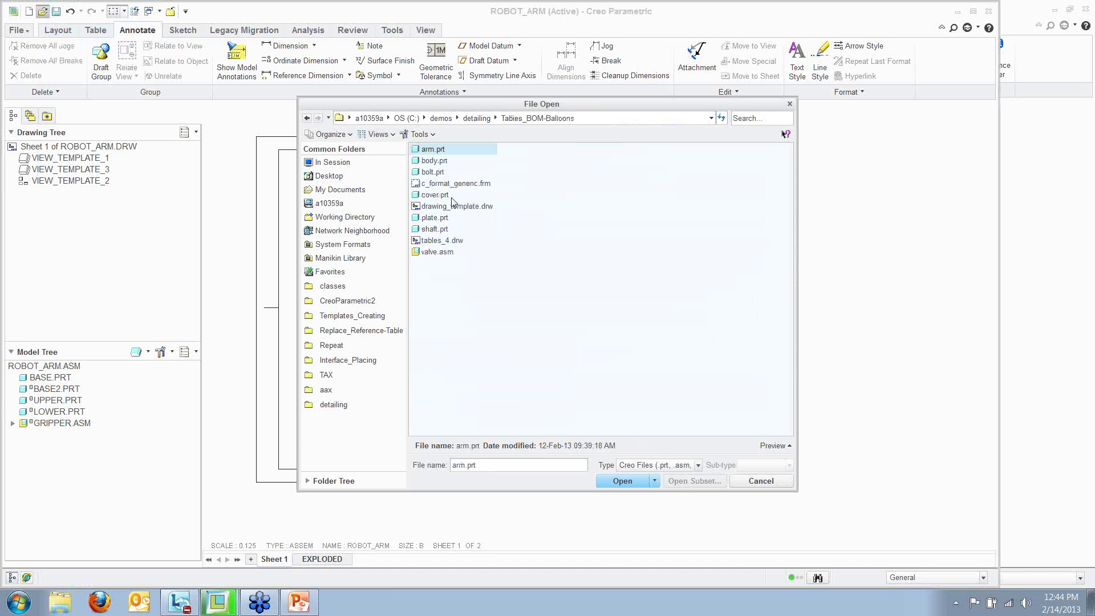
pyautogui.doubleClick(445, 241)
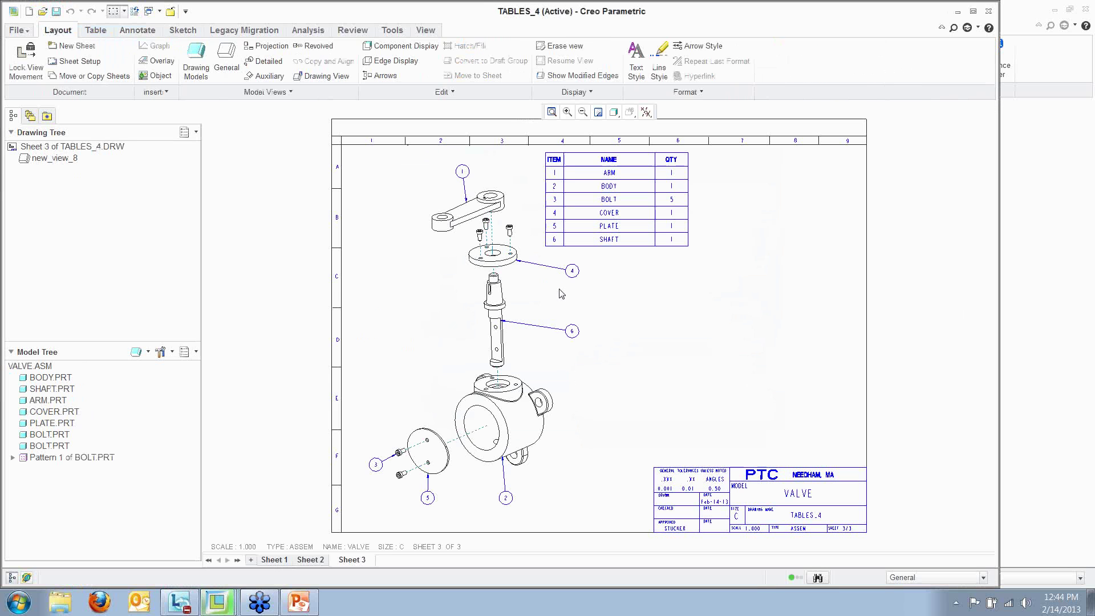
pyautogui.click(309, 559)
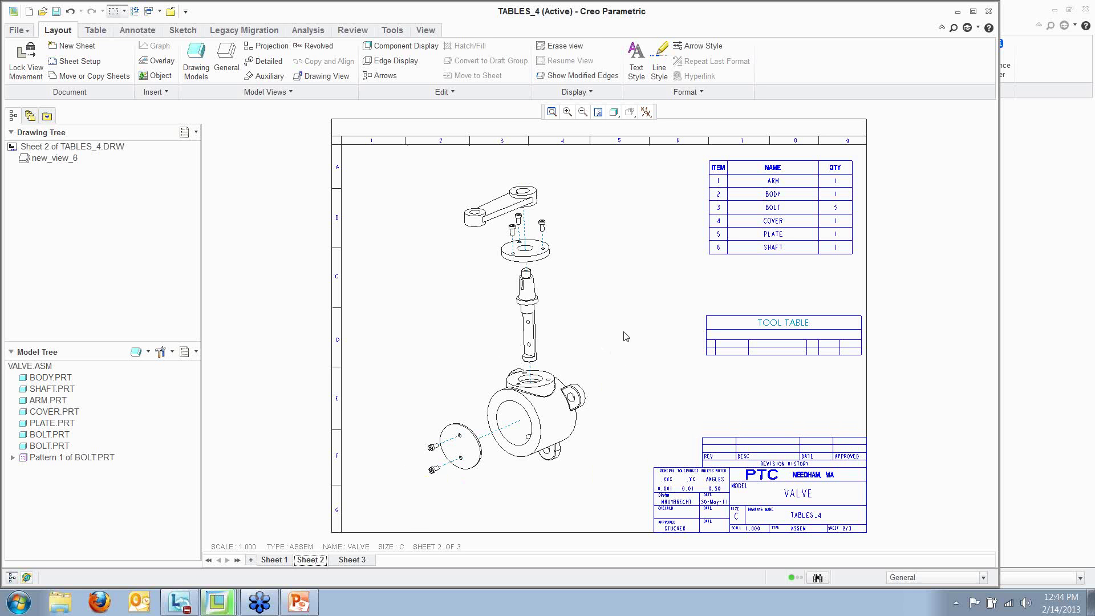
# Create BOM balloons for all components of the exploded valve view from the parts list's repeat region
pyautogui.click(96, 30)
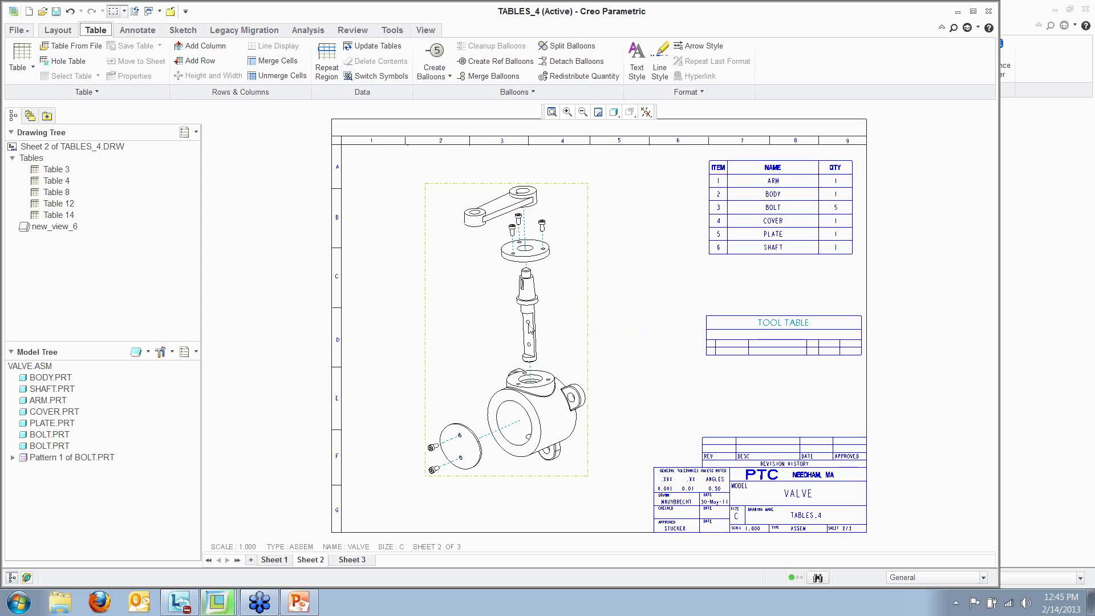
pyautogui.click(448, 76)
pyautogui.click(454, 95)
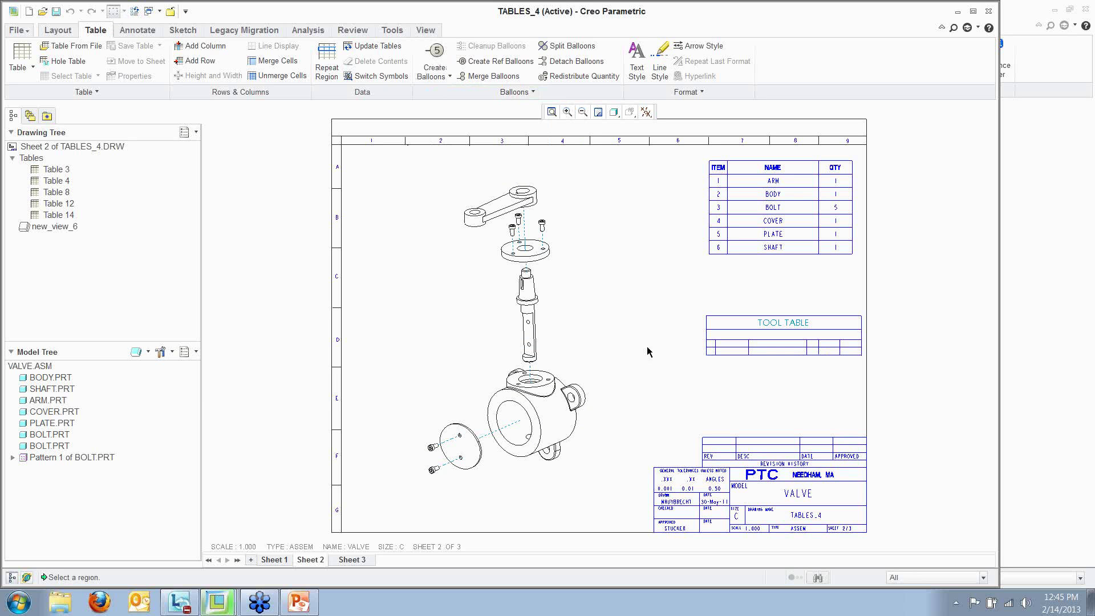
pyautogui.click(777, 220)
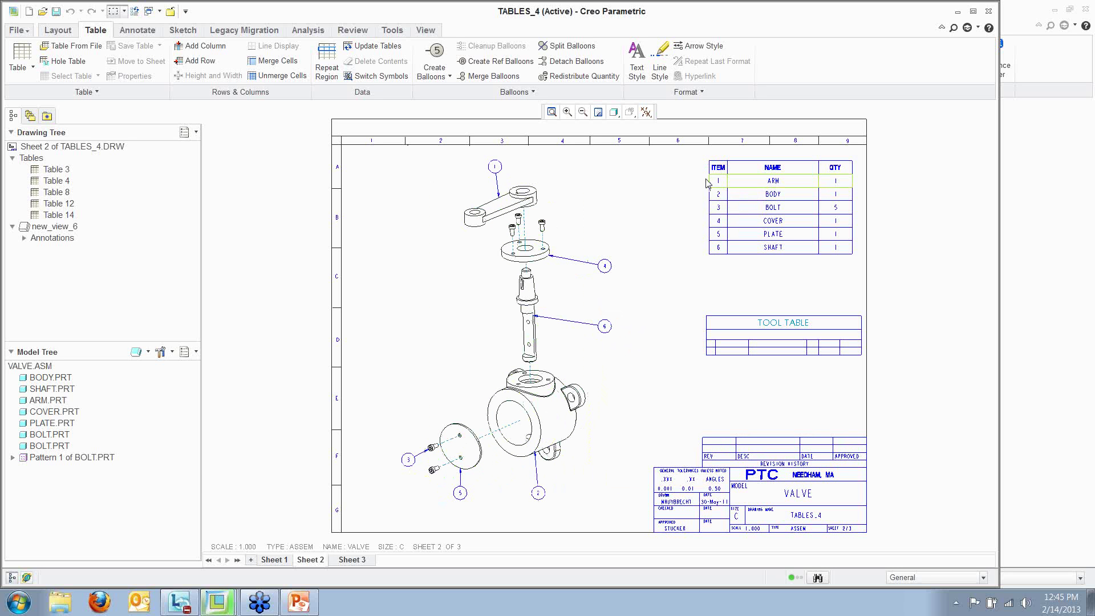
# Change the BOM balloon type of the parts list table (Table 12) to Quantity Split
pyautogui.click(707, 160)
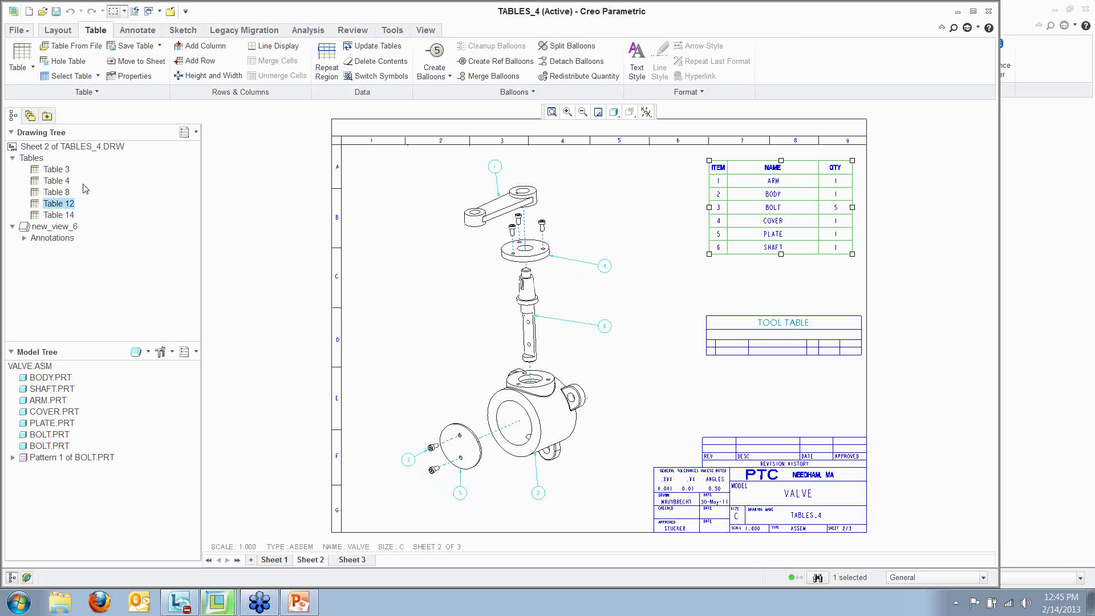
pyautogui.click(624, 214)
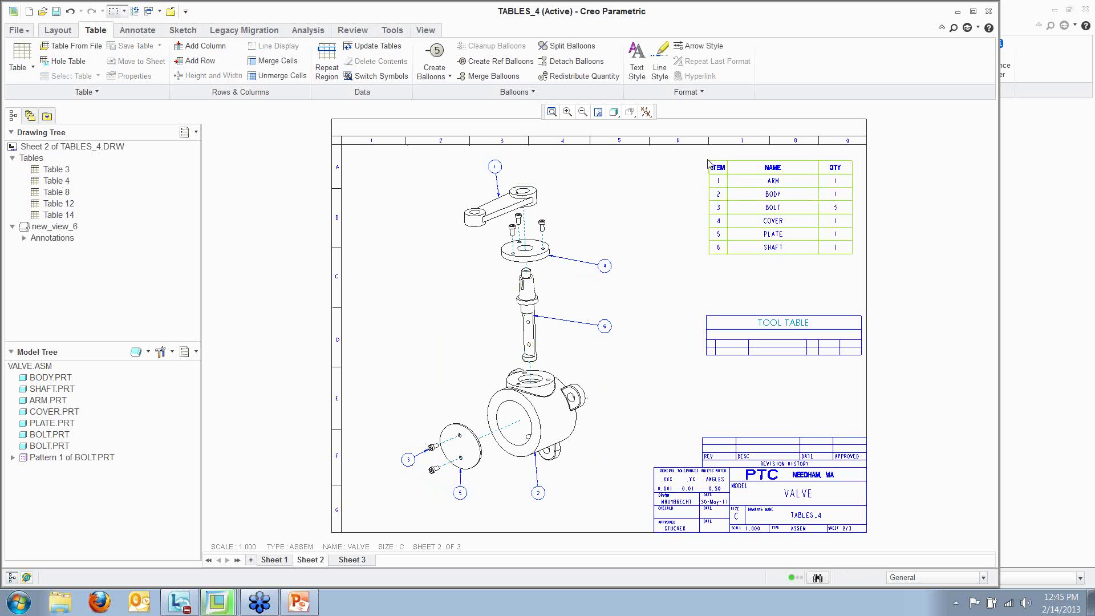
pyautogui.click(63, 204)
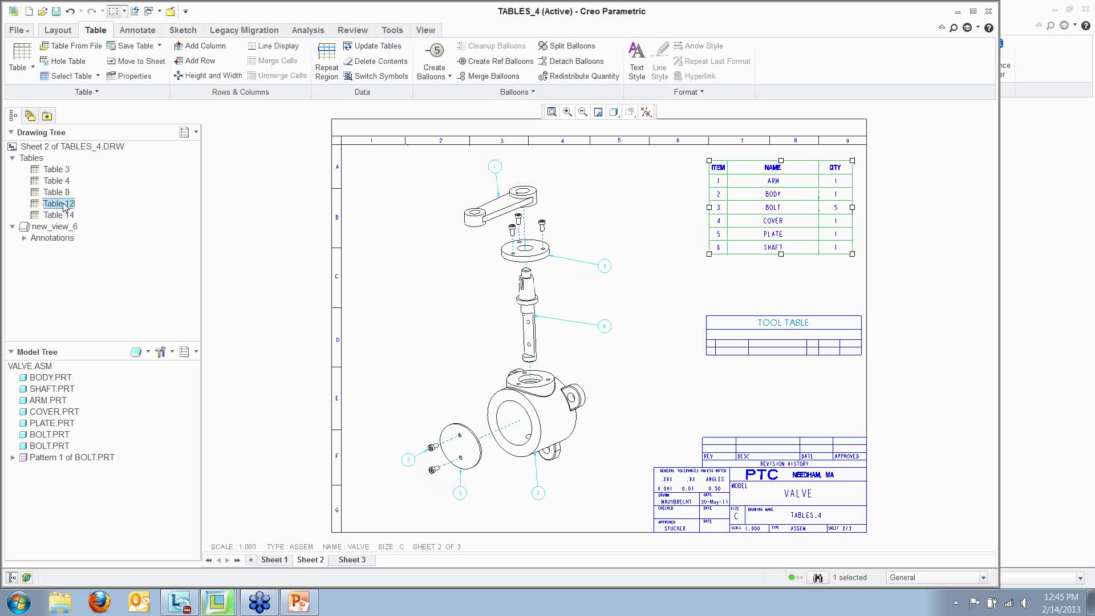
pyautogui.rightClick(64, 208)
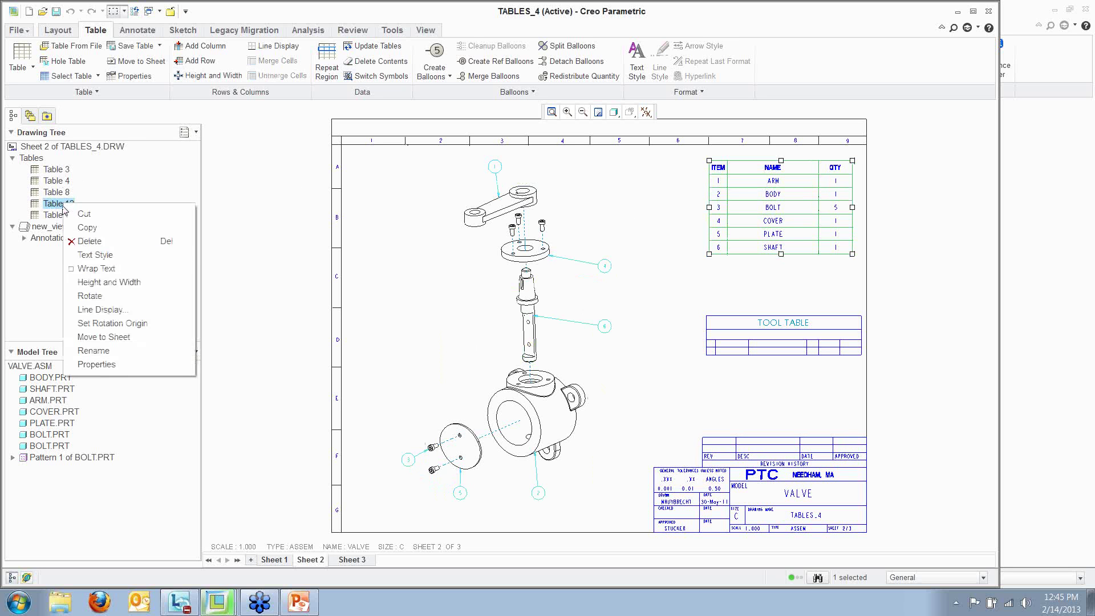
pyautogui.click(95, 364)
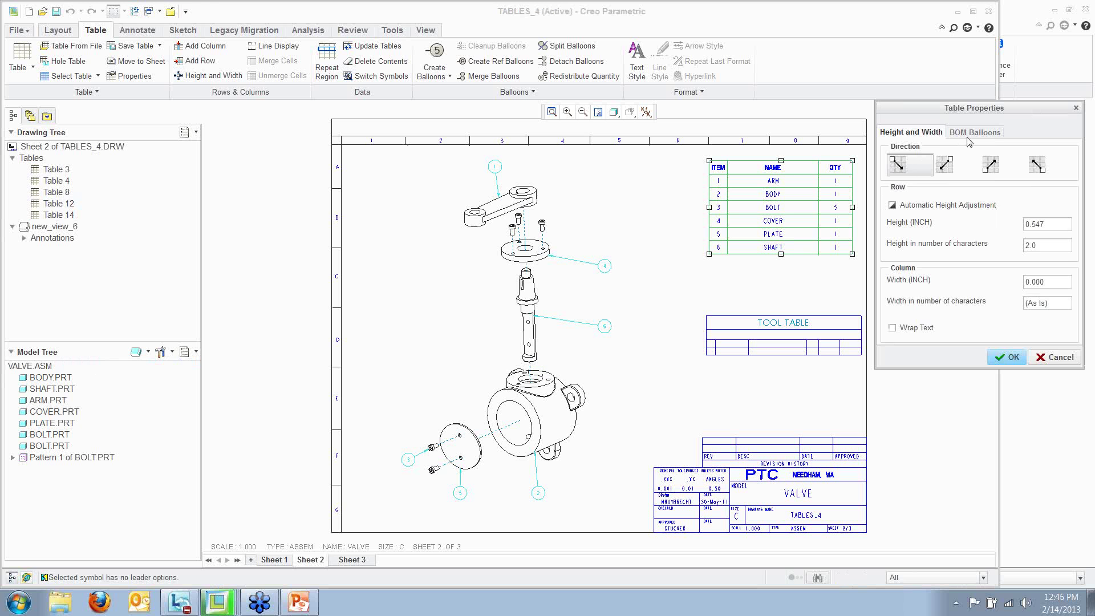
pyautogui.click(970, 134)
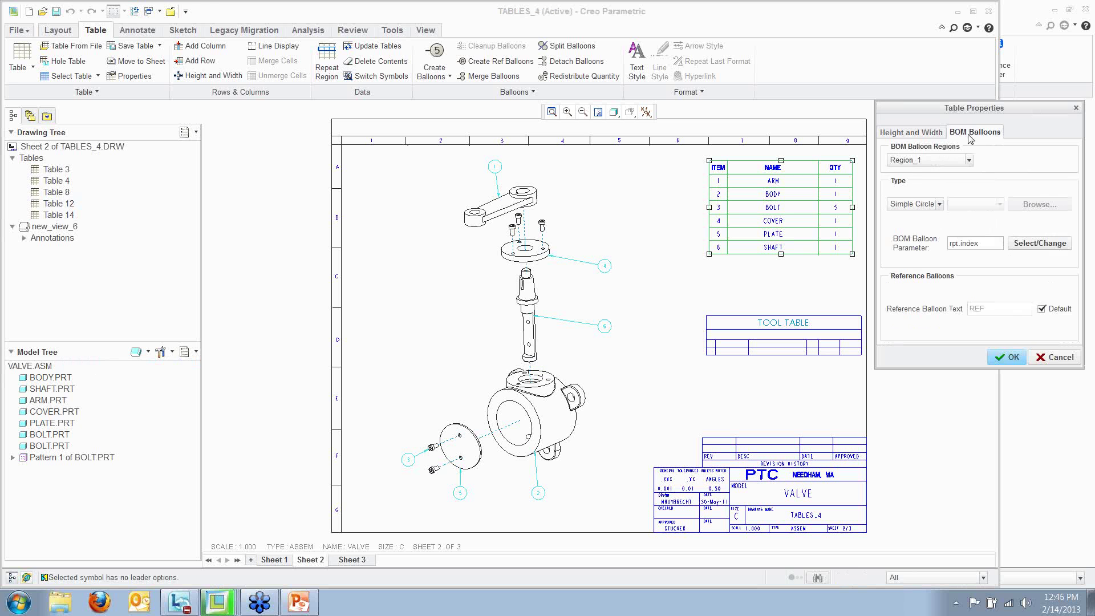
pyautogui.click(939, 204)
pyautogui.click(918, 225)
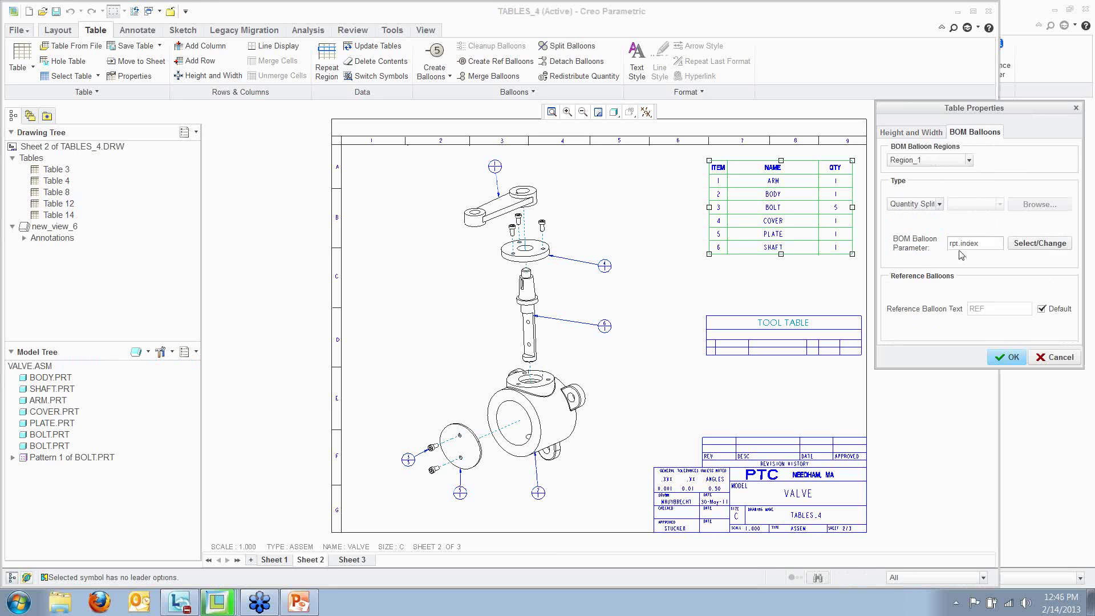
pyautogui.click(1007, 357)
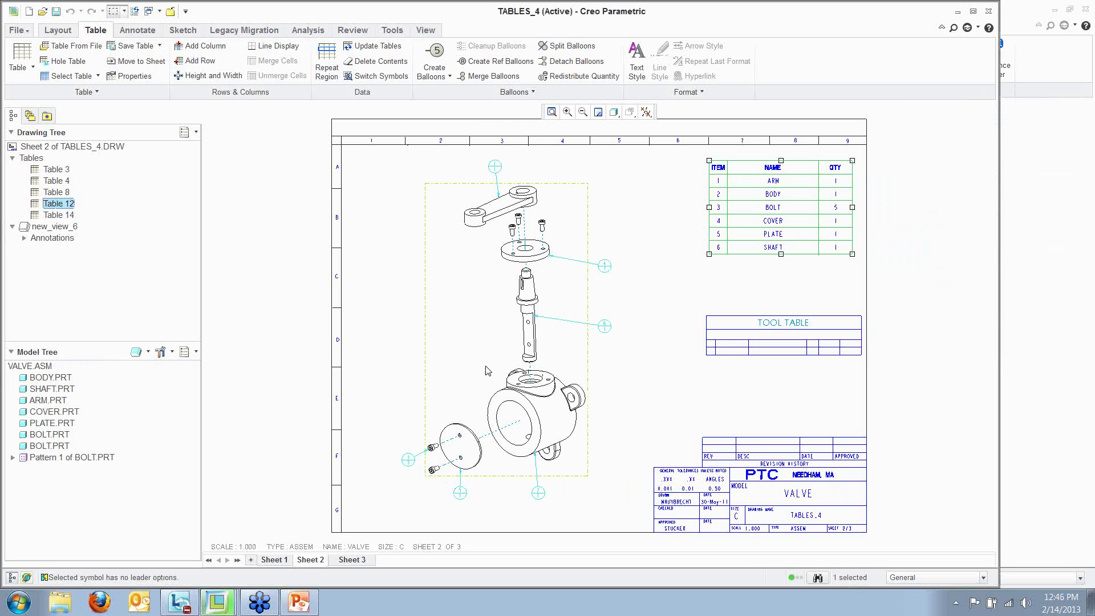
# Split a quantity of 2 off the BOLT balloon beside the plate, attaching the new balloon to the bolt above the cover's right side
pyautogui.scroll(1, 533, 507)
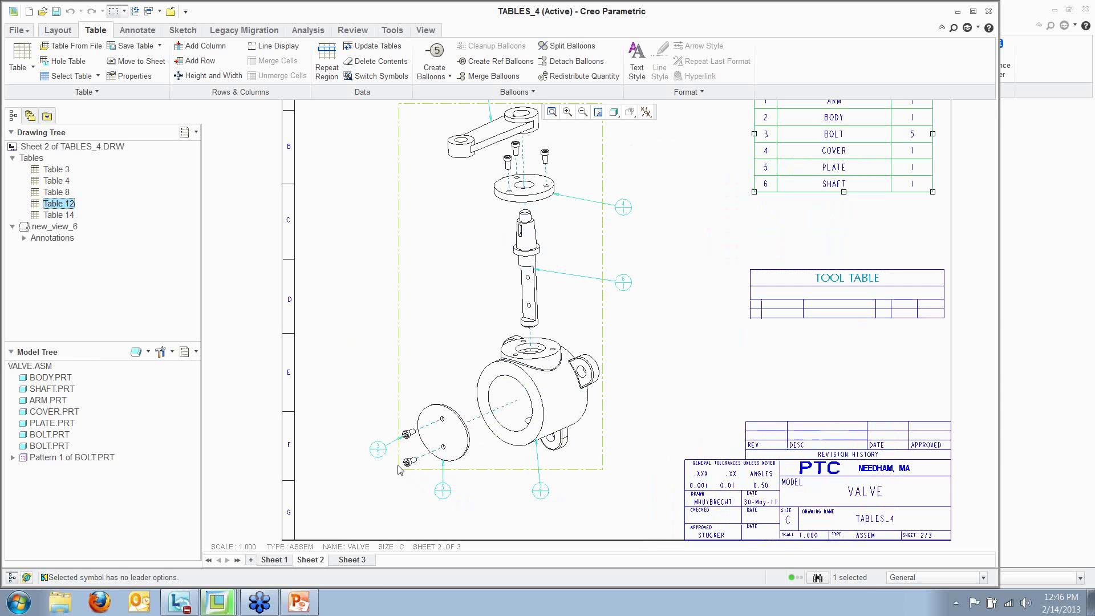
pyautogui.scroll(2, 364, 505)
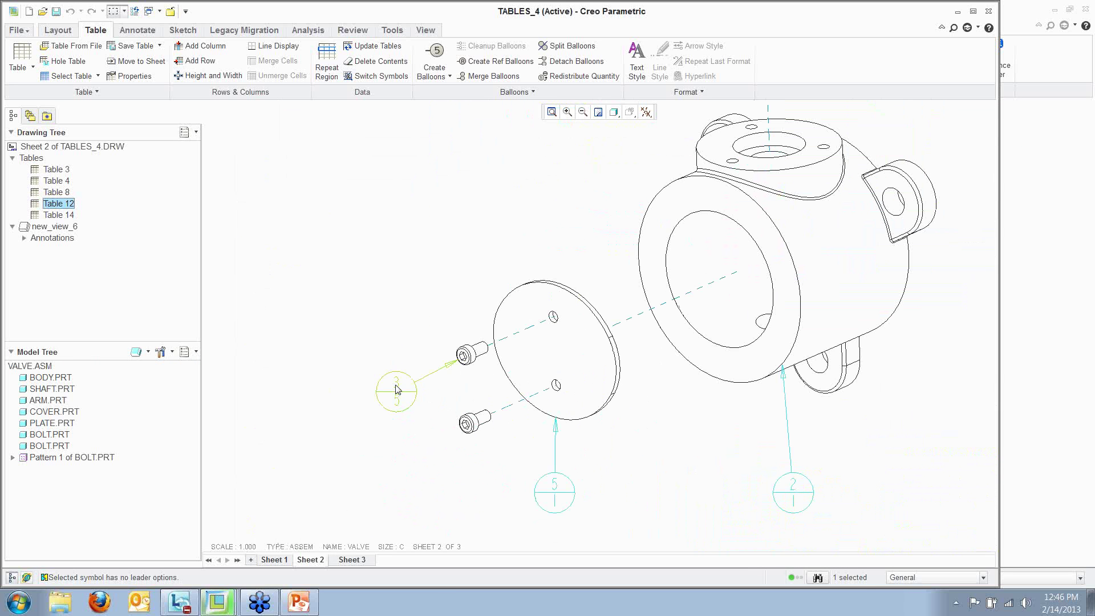
pyautogui.scroll(-2, 403, 424)
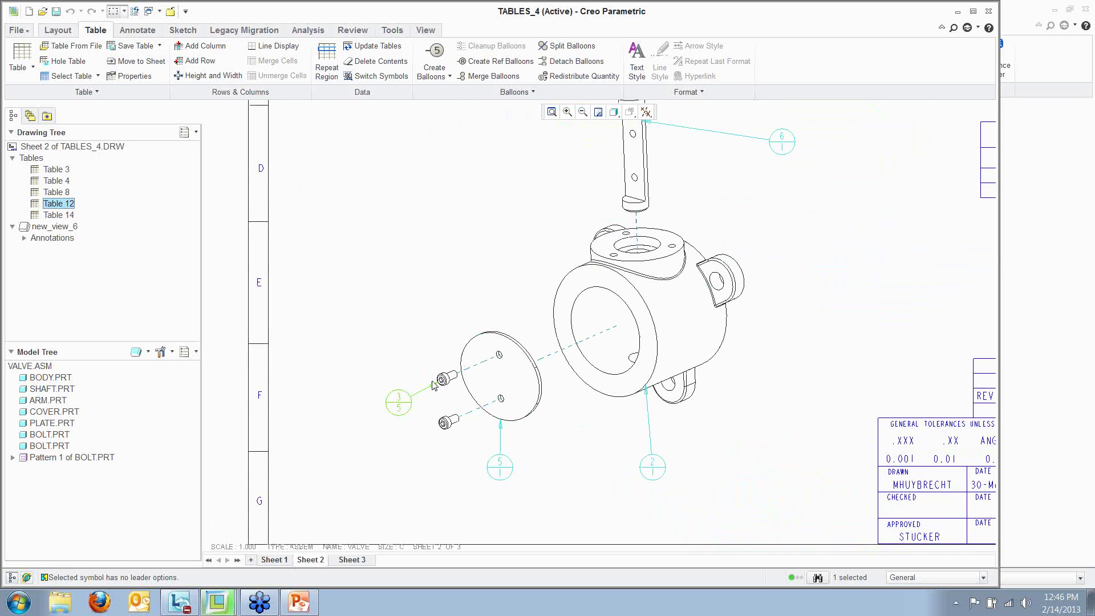
pyautogui.scroll(-1, 336, 480)
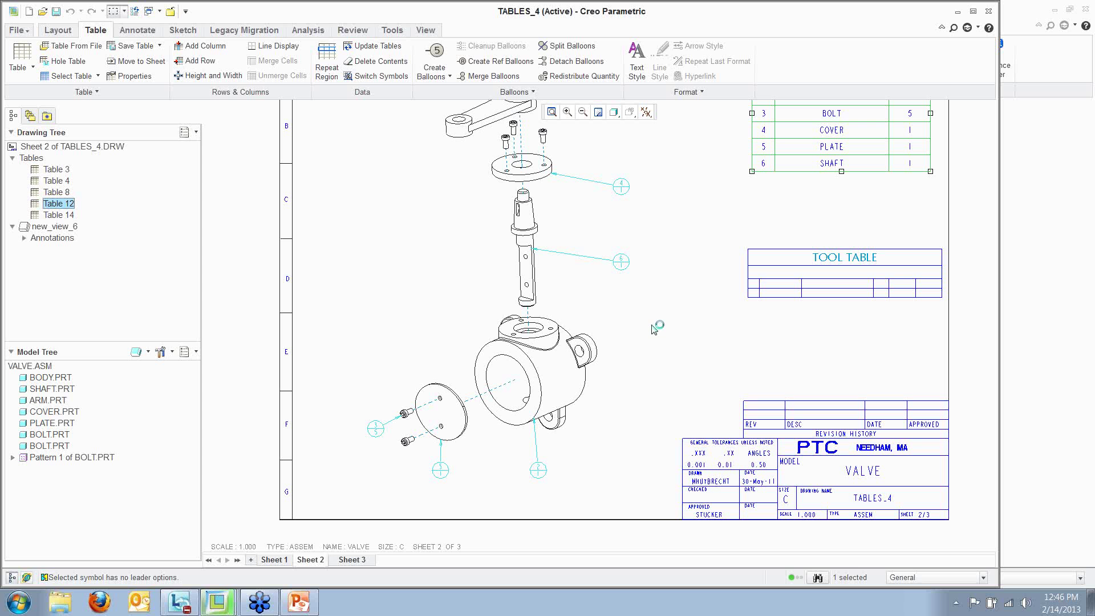
pyautogui.click(376, 428)
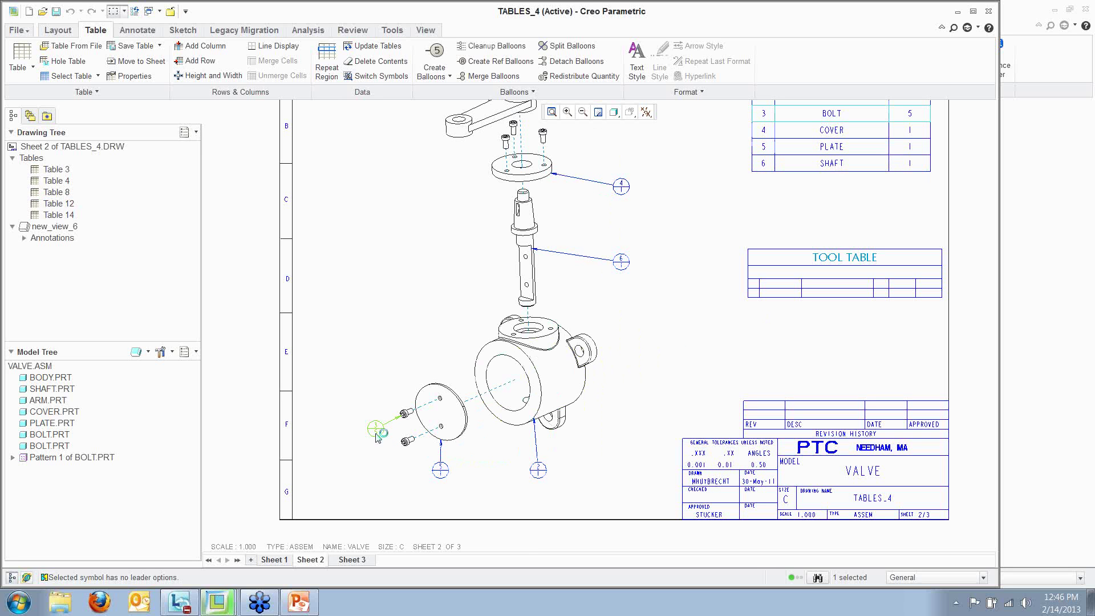
pyautogui.click(570, 47)
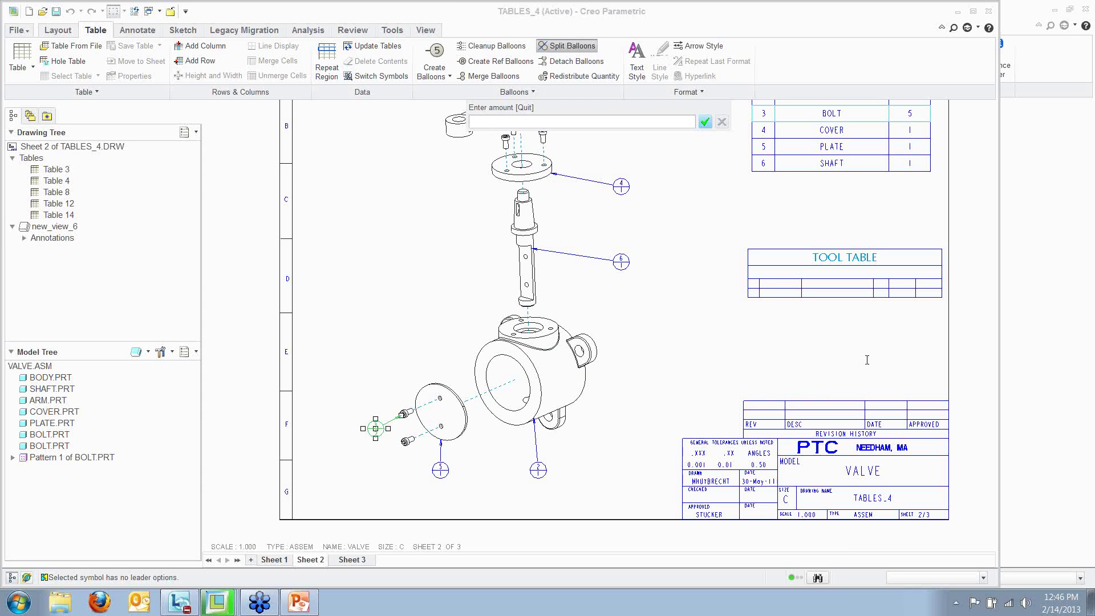
pyautogui.press('Return')
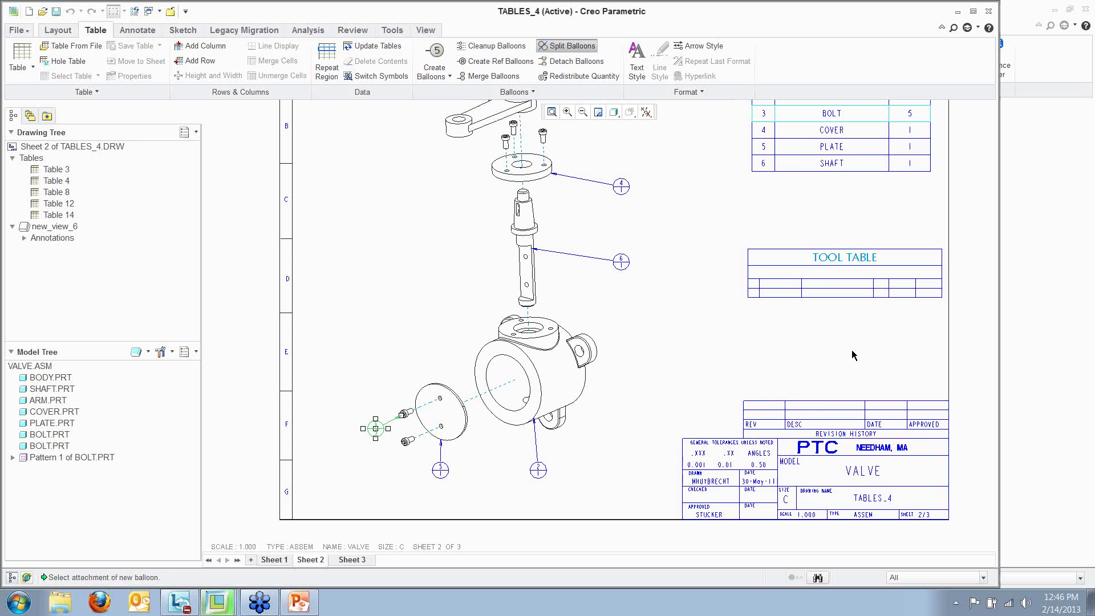
pyautogui.scroll(-3, 610, 241)
pyautogui.scroll(5, 610, 240)
pyautogui.click(558, 249)
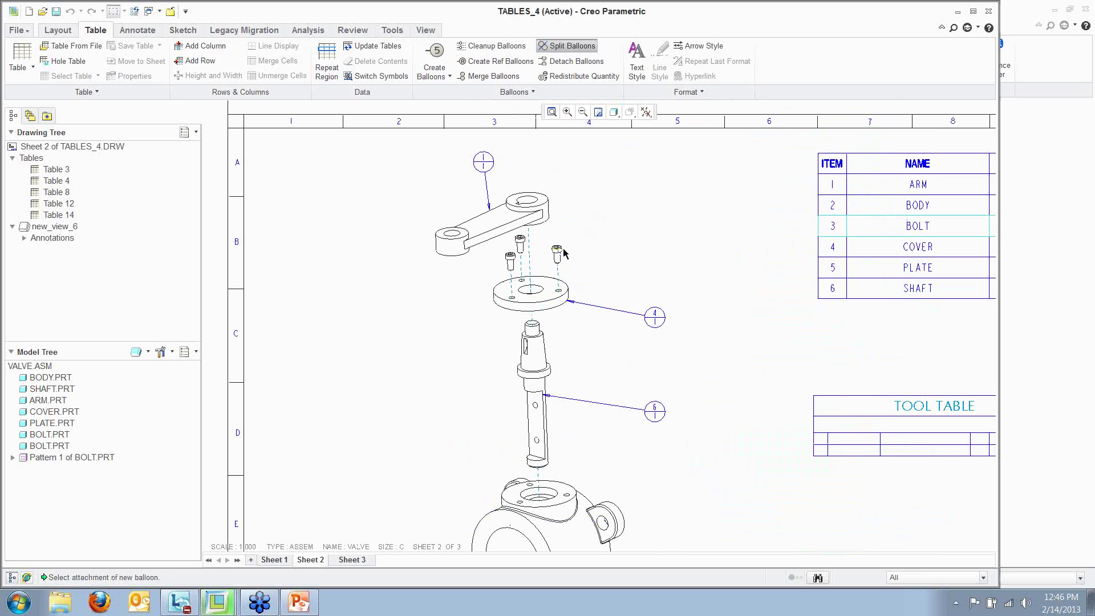
pyautogui.click(655, 218)
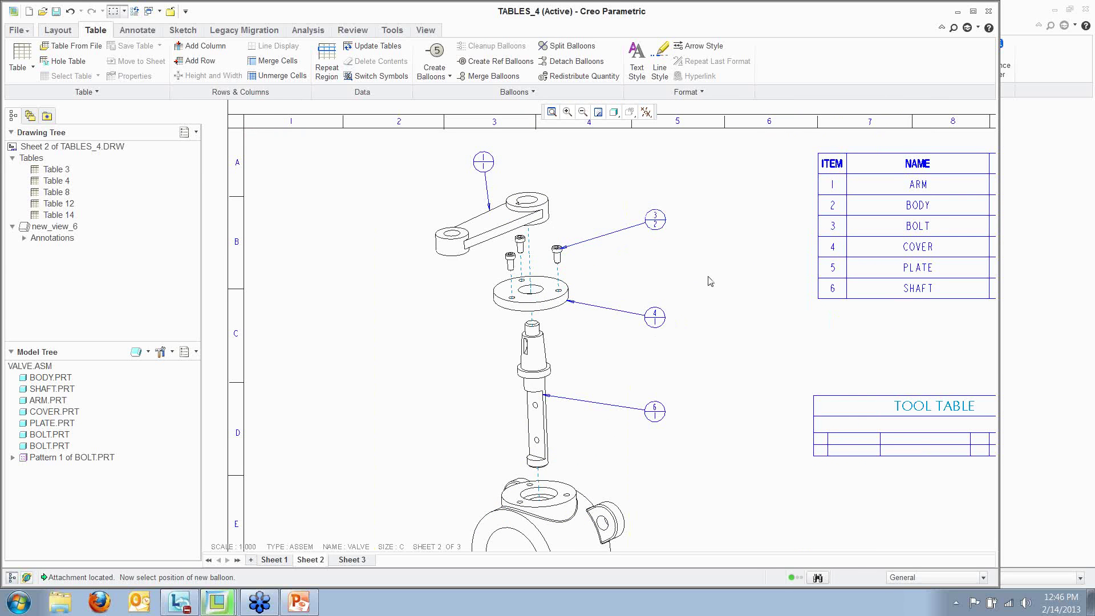
# Redistribute a quantity of 1 from the bolt balloon beside the plate to the bolt balloon above the cover
pyautogui.moveTo(710, 281); pyautogui.dragTo(743, 230, button='middle')
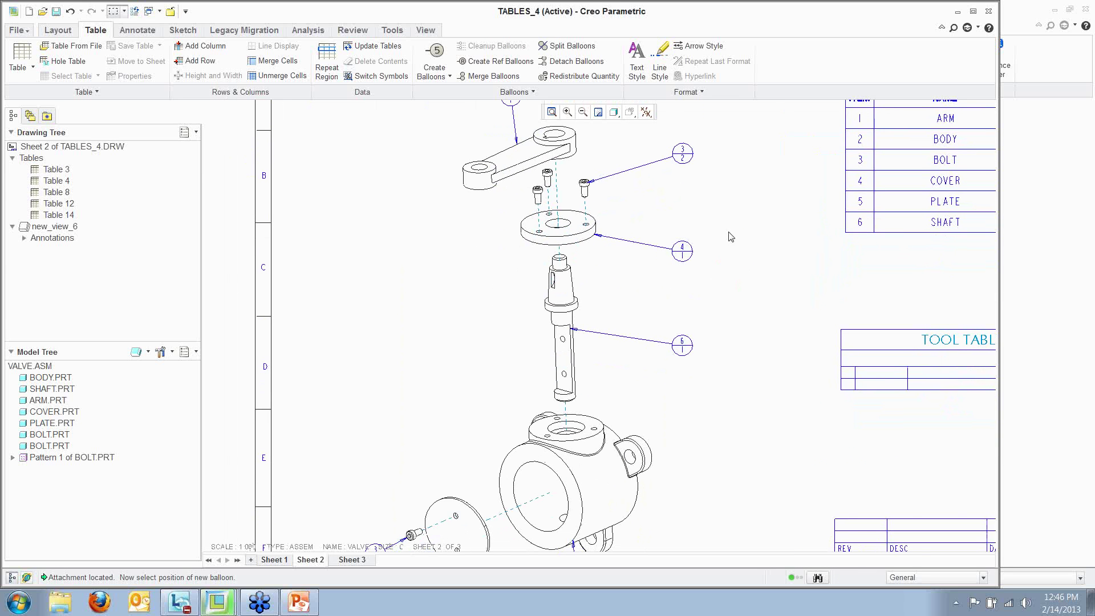
pyautogui.hotkey('ctrl', 'd')
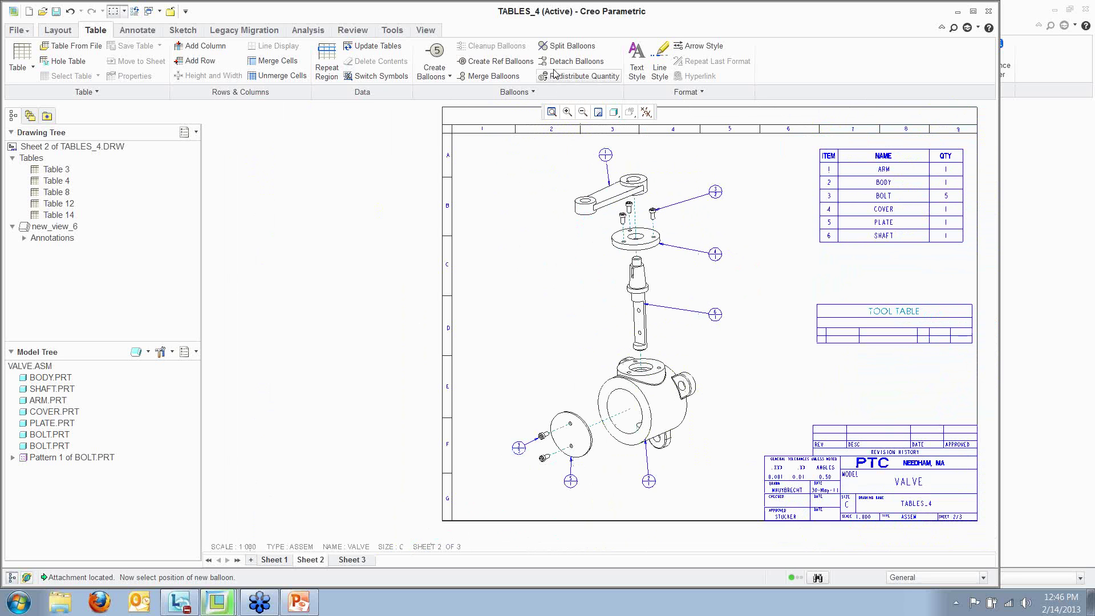
pyautogui.click(580, 75)
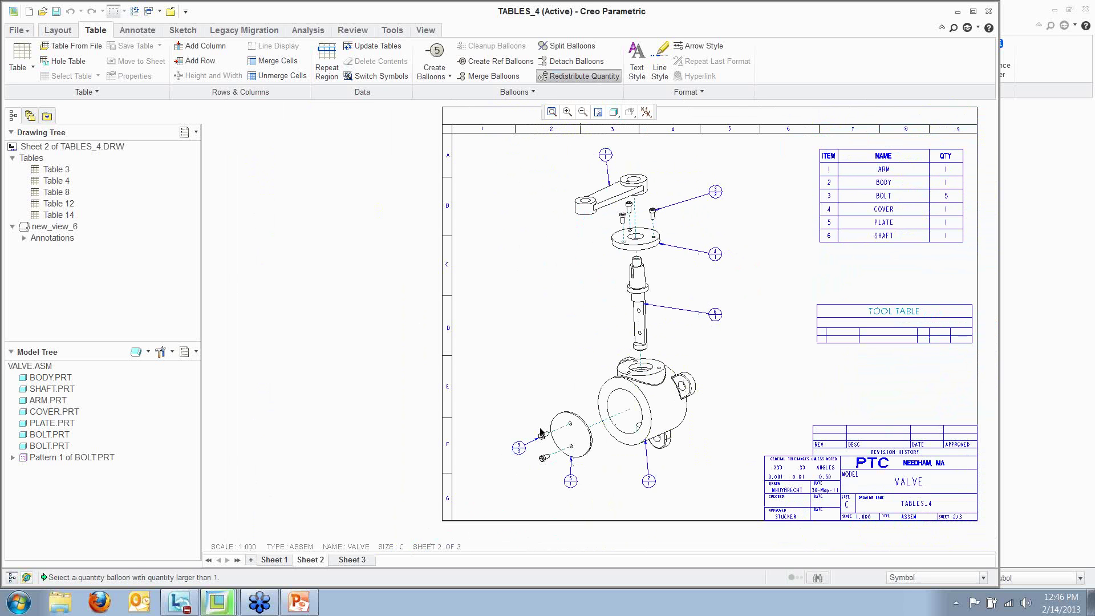
pyautogui.click(518, 450)
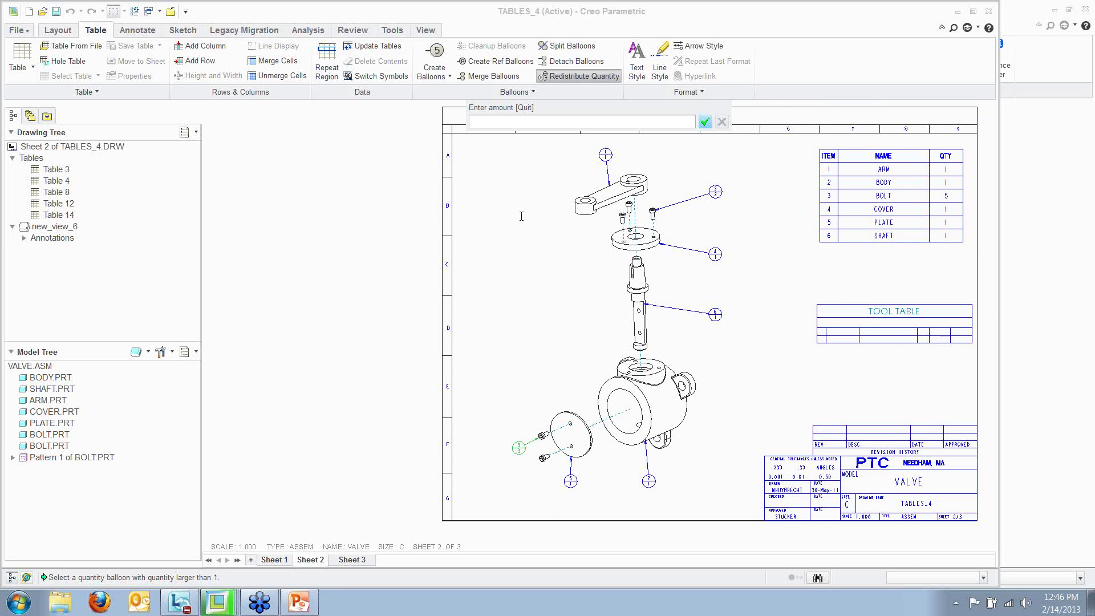
pyautogui.press('Return')
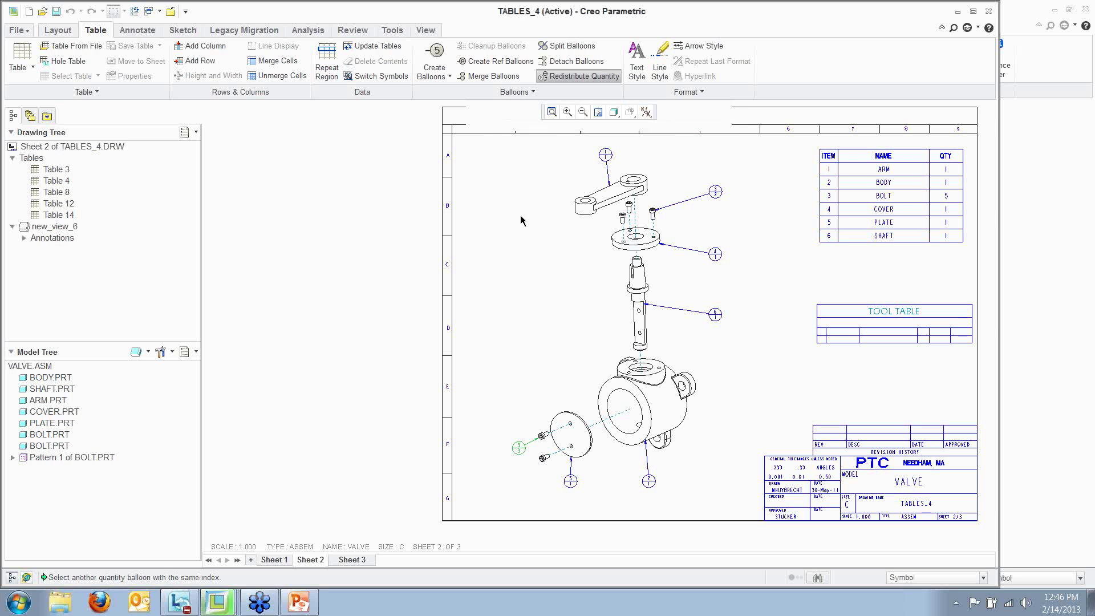
pyautogui.click(716, 196)
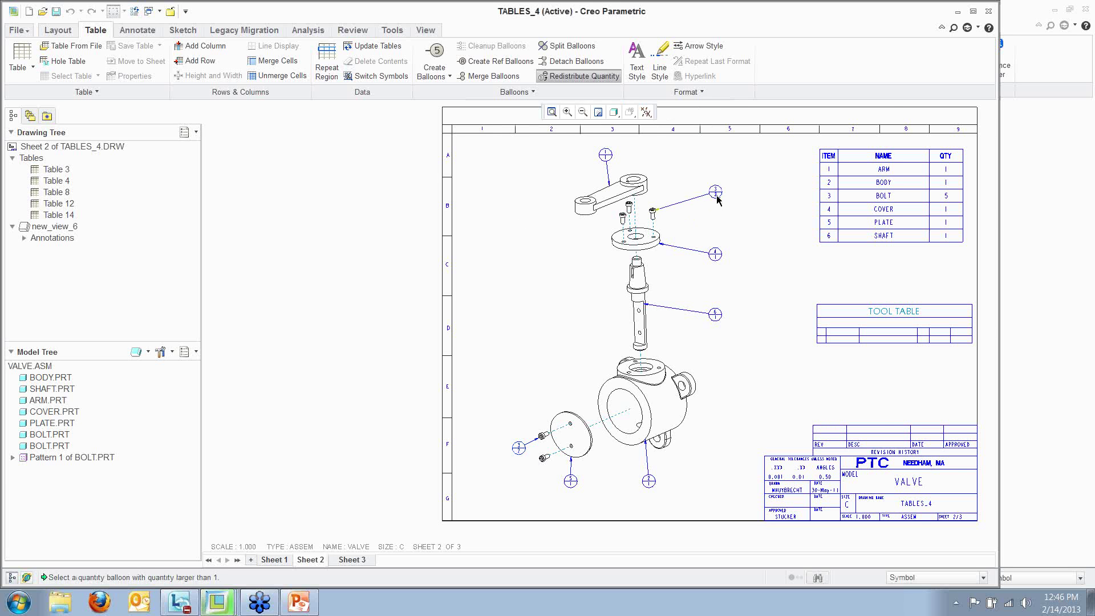
# Examine the quantities in the two bolt balloons of the exploded valve view and end the redistribution
pyautogui.scroll(5, 513, 452)
pyautogui.scroll(-4, 506, 447)
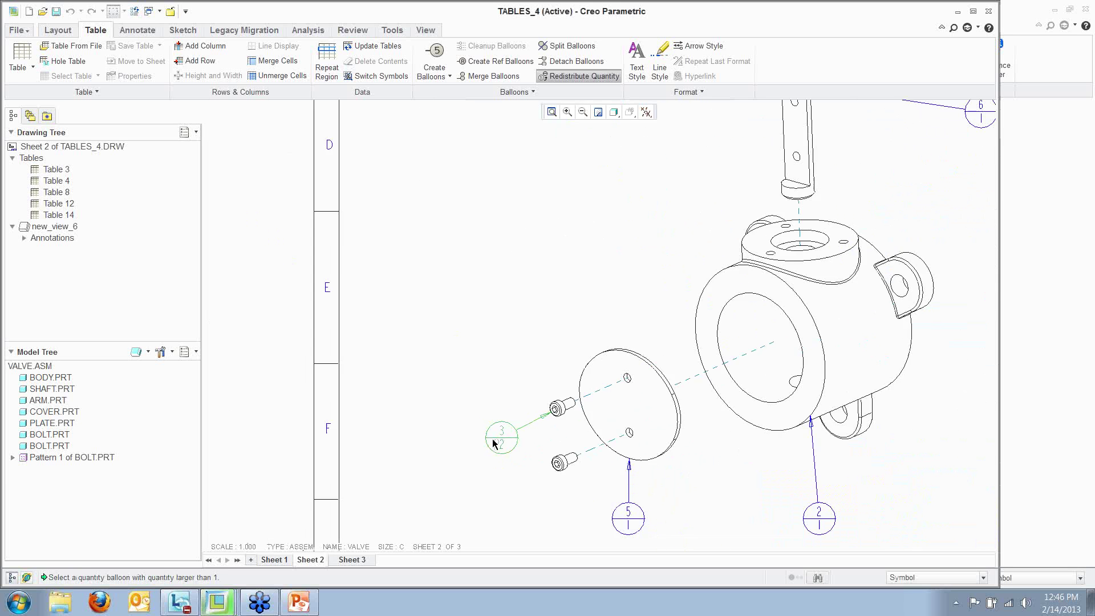
pyautogui.scroll(-3, 823, 128)
pyautogui.scroll(6, 802, 132)
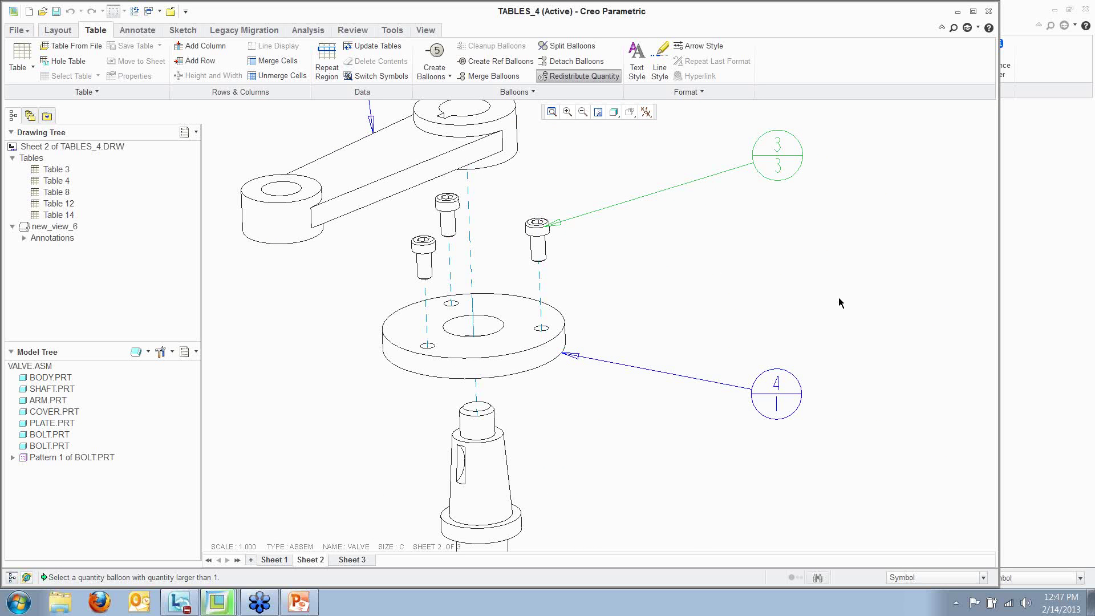
pyautogui.middleClick(860, 271)
pyautogui.scroll(-2, 855, 269)
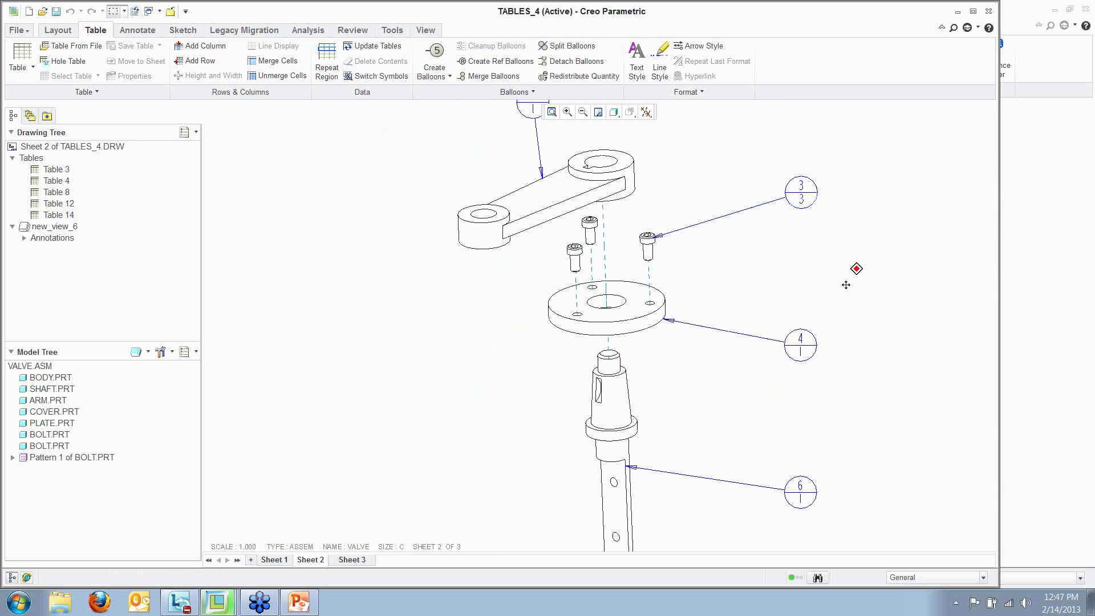
pyautogui.scroll(-3, 845, 285)
pyautogui.scroll(1, 860, 293)
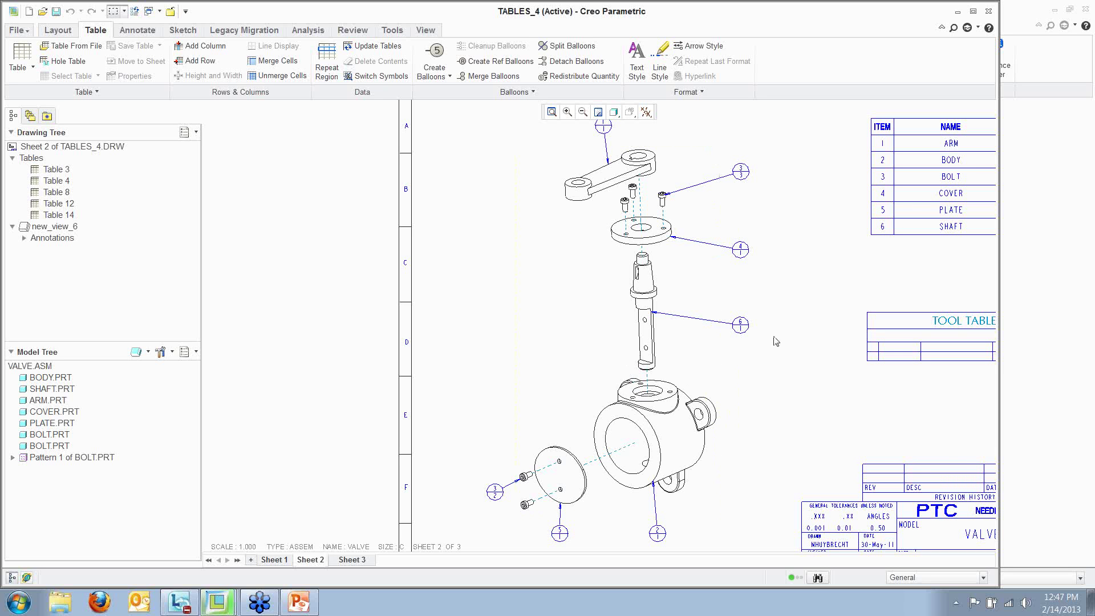
pyautogui.scroll(1, 782, 338)
pyautogui.moveTo(806, 332)
pyautogui.mouseDown(button='middle')
pyautogui.moveTo(684, 296)
pyautogui.moveTo(641, 339)
pyautogui.mouseUp(button='middle')
# Close the TABLES_4 drawing, the ROBOT_ARM drawing and the ROBOT_ARM assembly
pyautogui.click(172, 12)
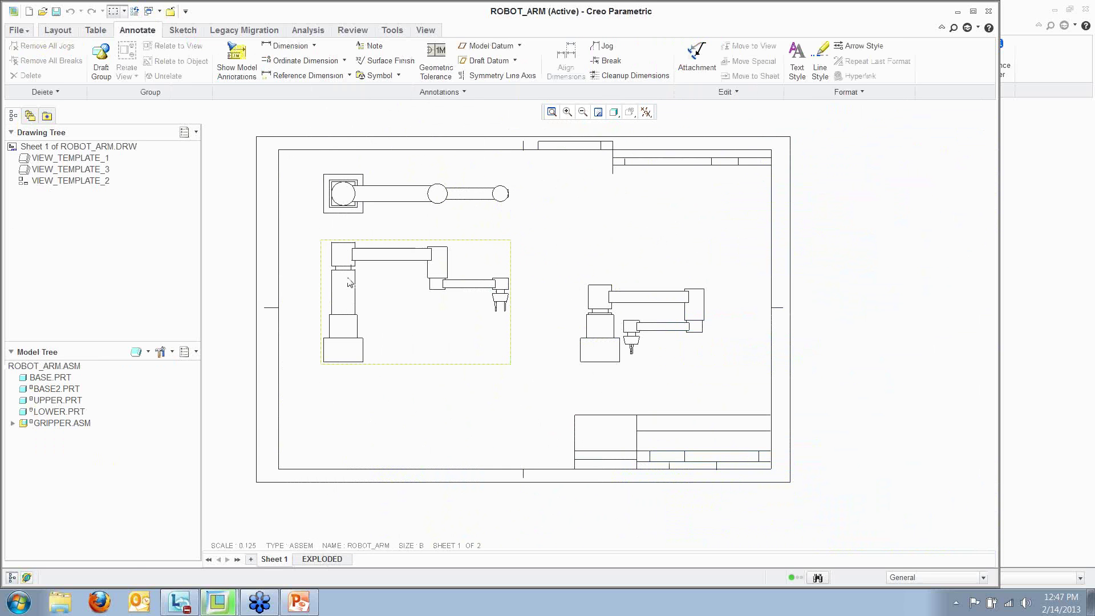
pyautogui.click(176, 10)
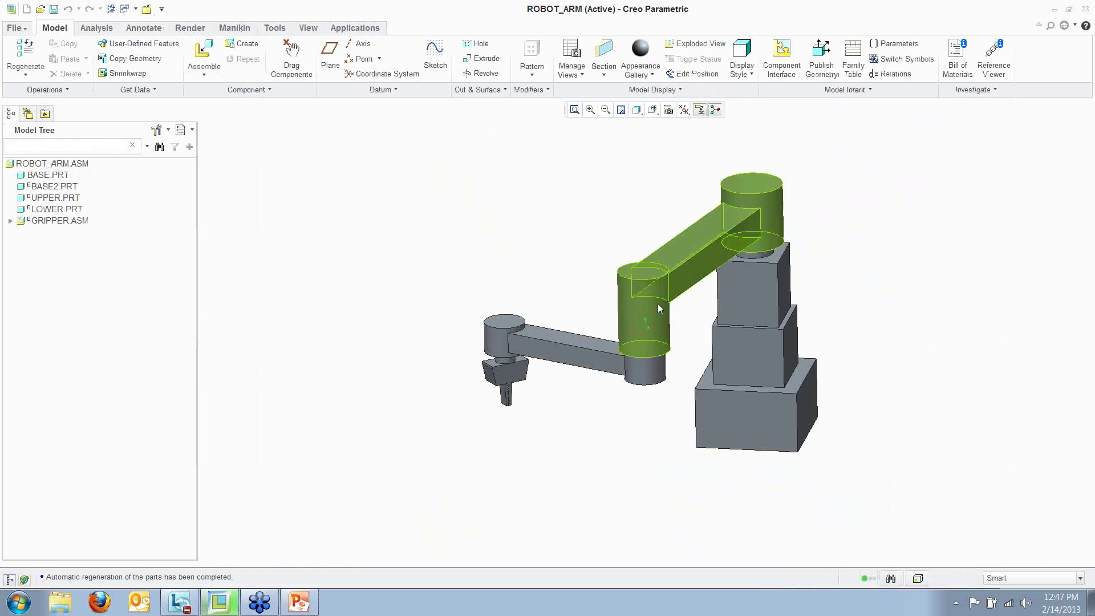
pyautogui.click(146, 9)
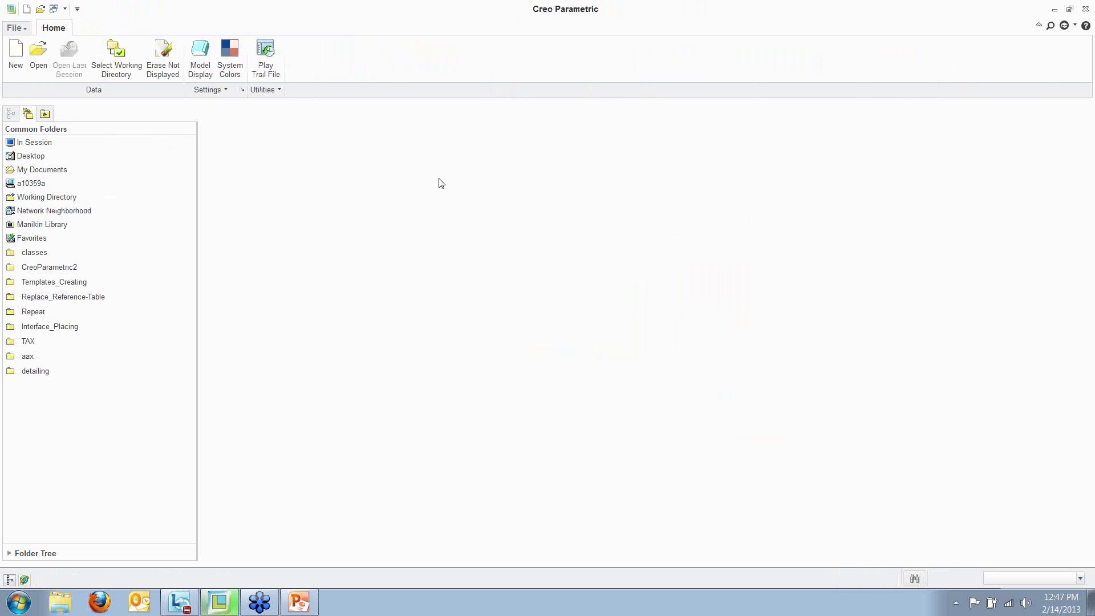
# Open piston.drw from the Layers_Using folder inside the detailing folder
pyautogui.click(38, 57)
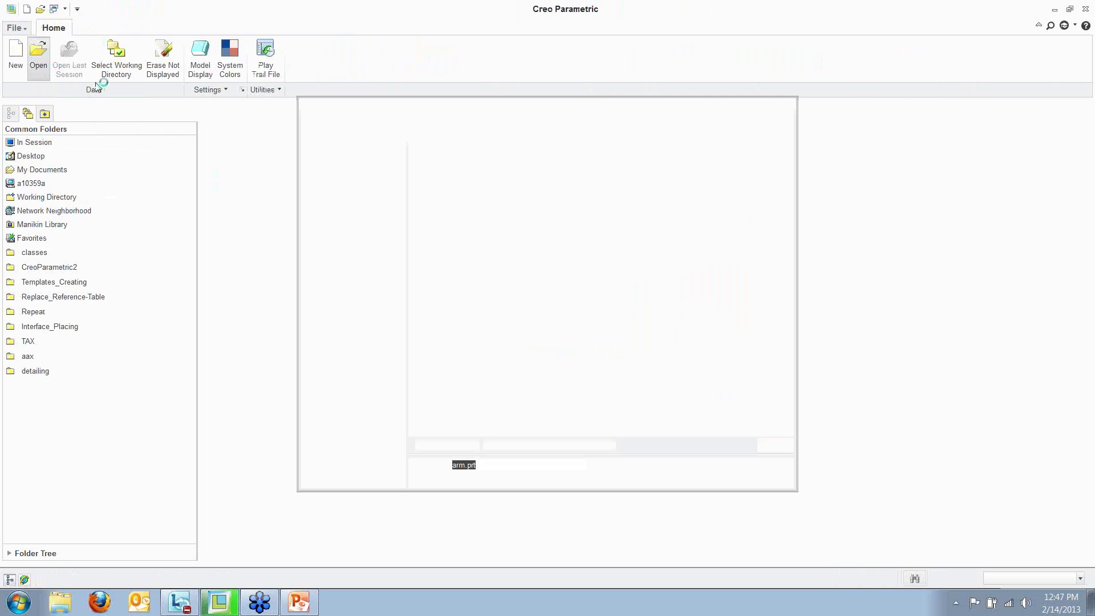
pyautogui.click(476, 118)
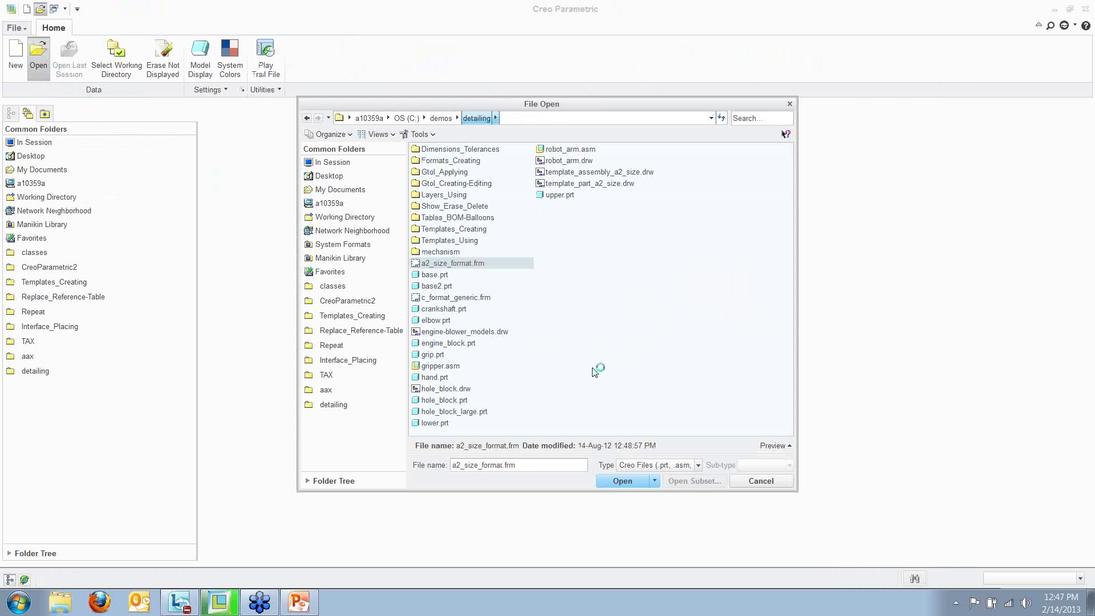
pyautogui.doubleClick(455, 195)
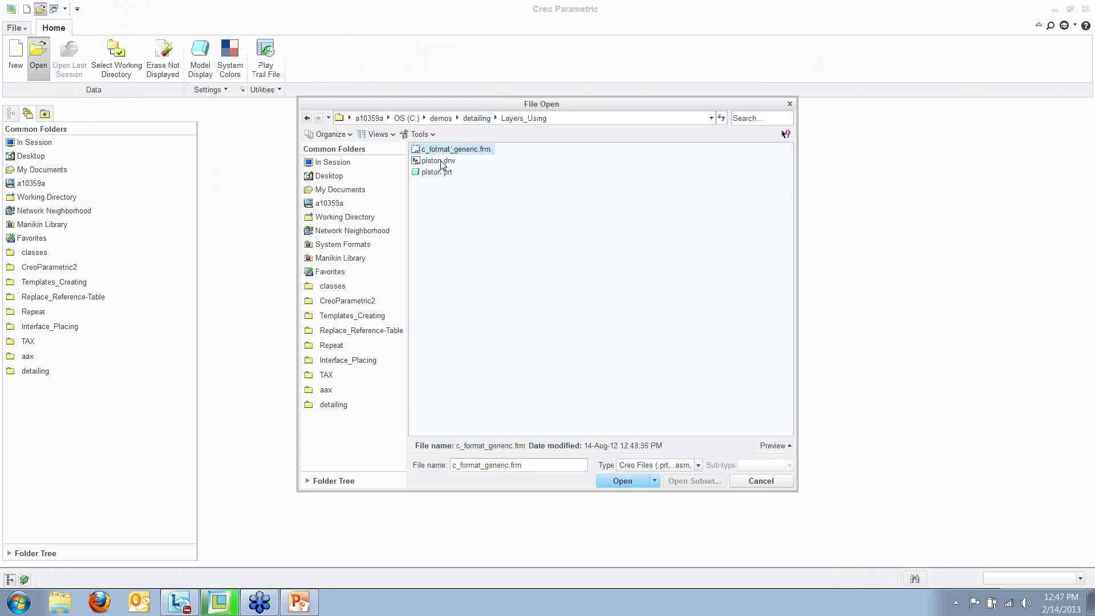
pyautogui.doubleClick(440, 161)
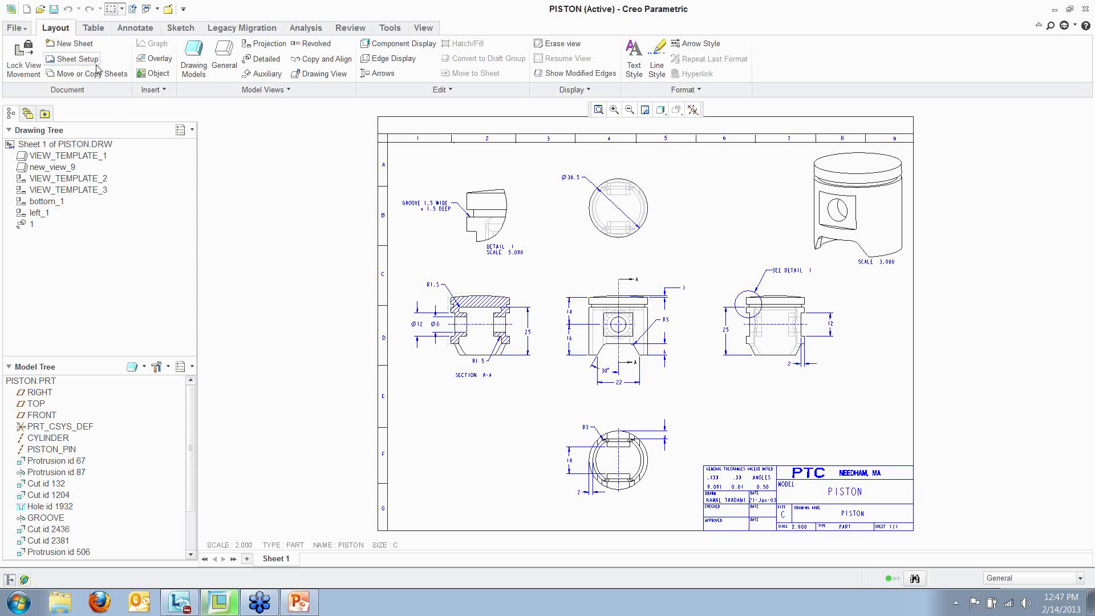
# Highlight VIEW_TEMPLATE_1's dimensions d0 through d37 from the drawing tree, inspect the annotations of new_view_9, and clear the selection
pyautogui.click(140, 31)
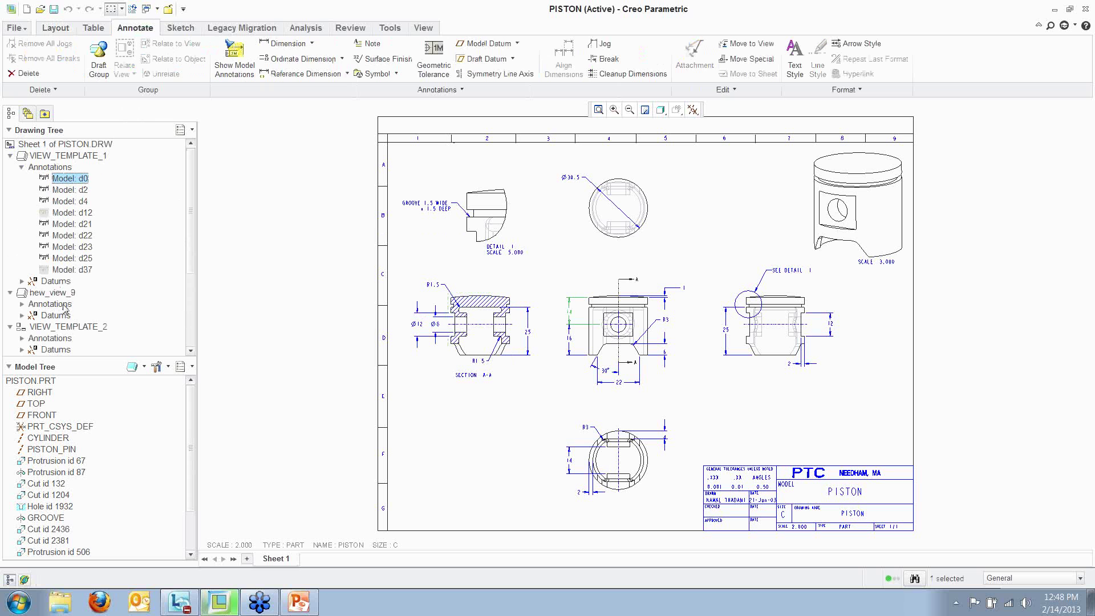
pyautogui.keyDown('shift'); pyautogui.click(66, 269); pyautogui.keyUp('shift')
pyautogui.scroll(-2, 69, 285)
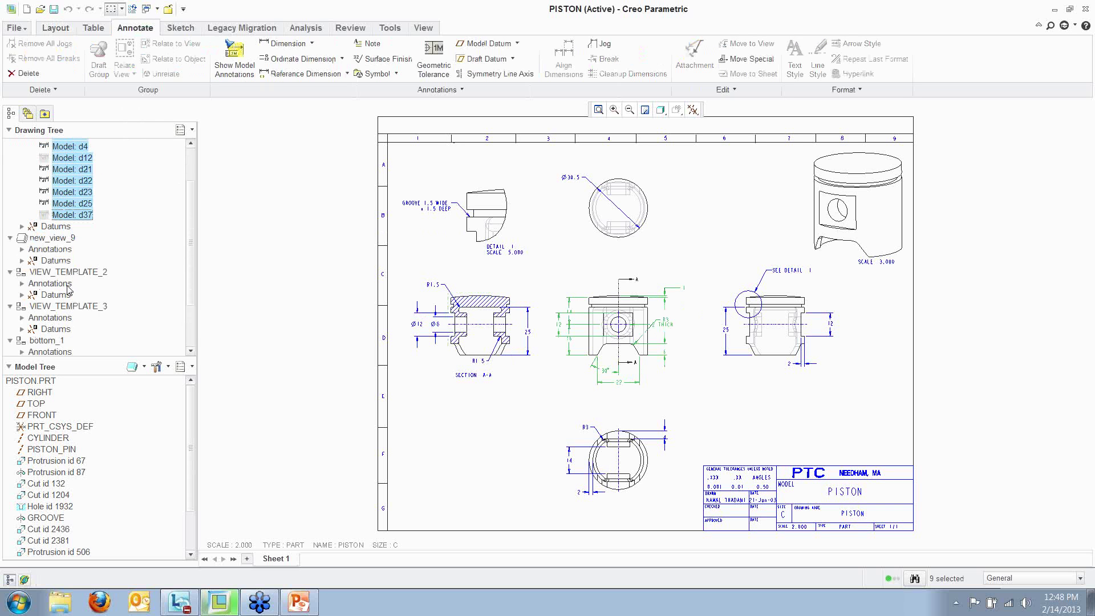
pyautogui.click(10, 238)
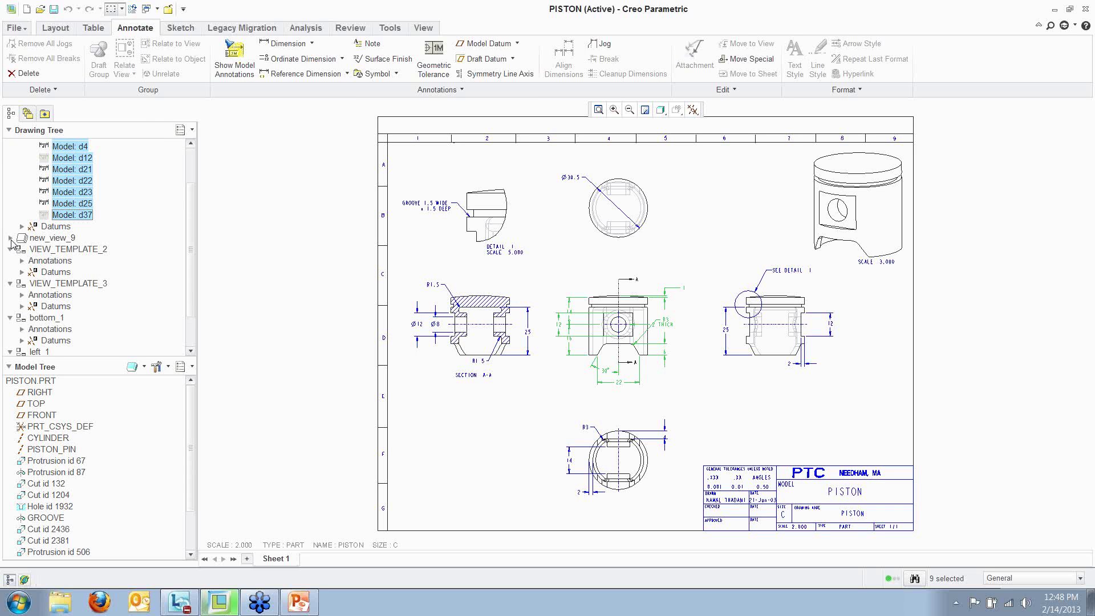
pyautogui.click(10, 237)
pyautogui.click(21, 249)
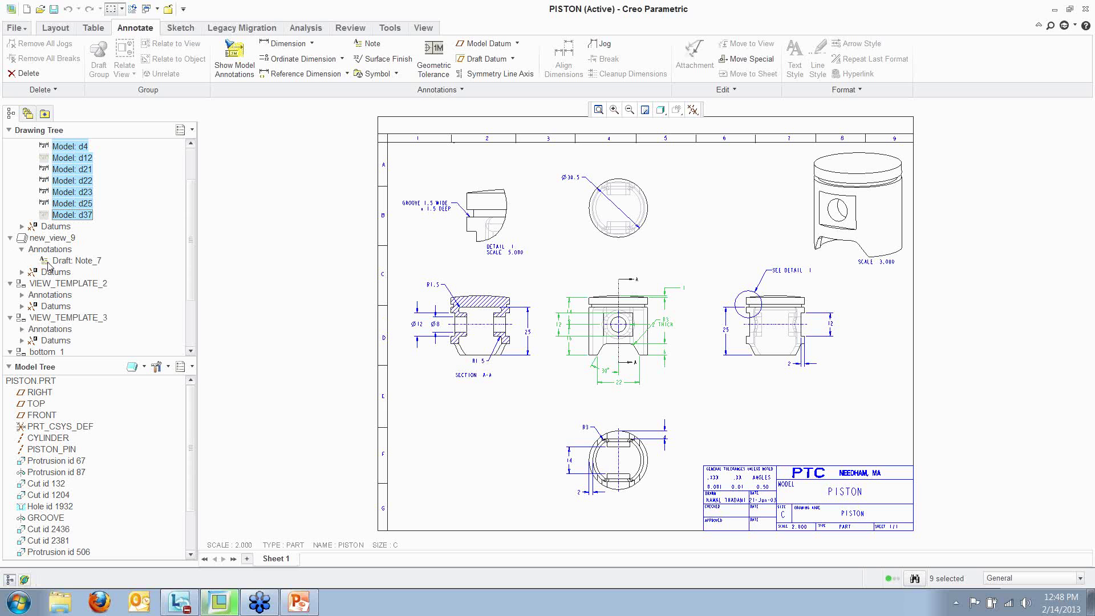
pyautogui.click(11, 283)
pyautogui.click(502, 443)
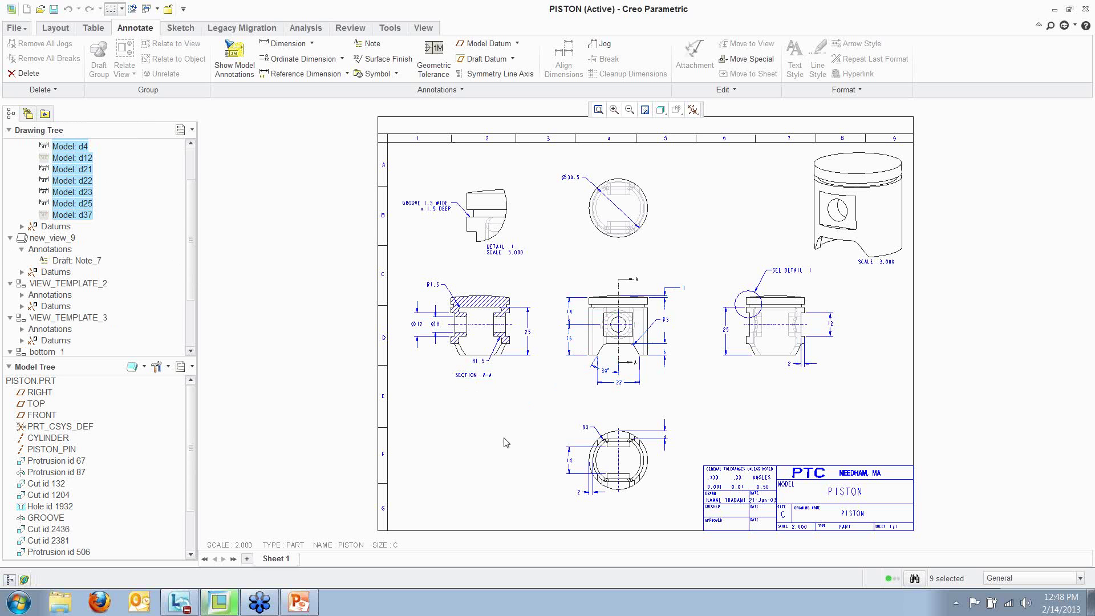
# Display the layer tree of the piston drawing and start a new layer named dimensions
pyautogui.click(182, 130)
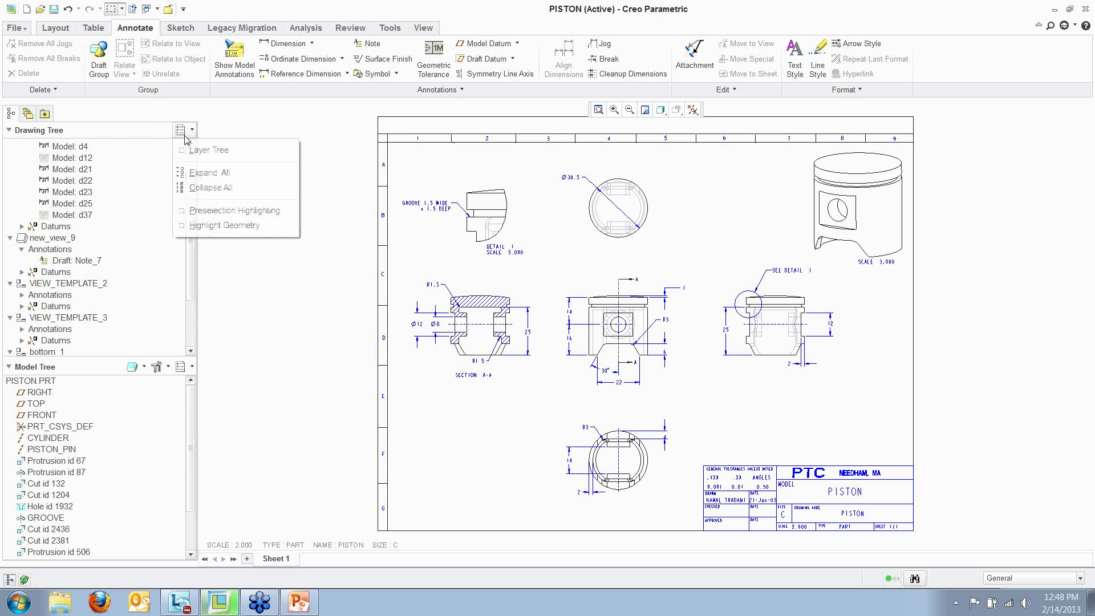
pyautogui.click(197, 147)
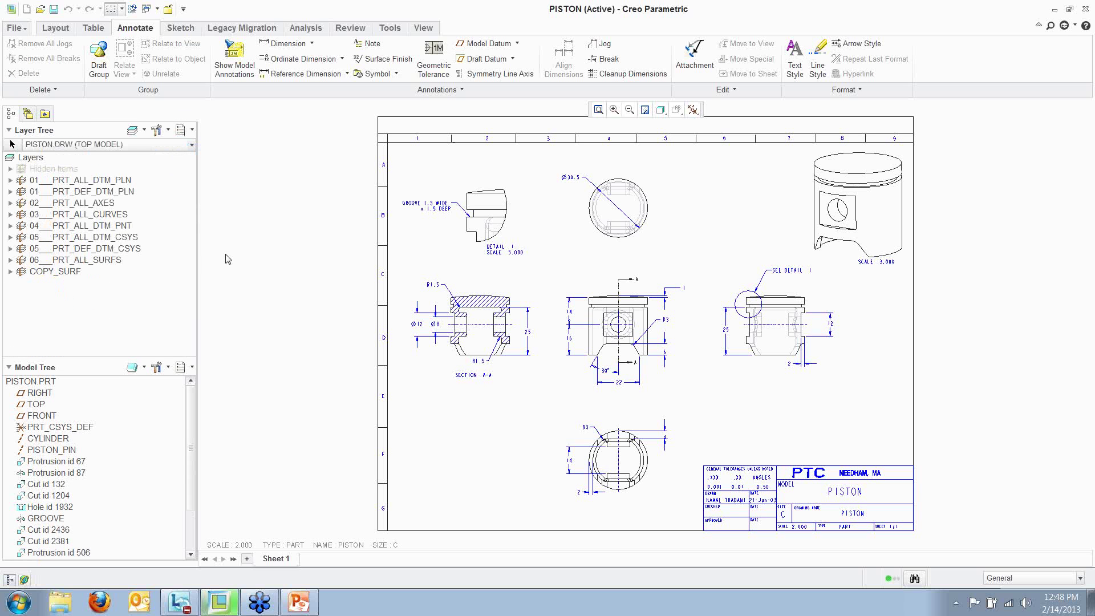
pyautogui.rightClick(70, 314)
pyautogui.click(111, 85)
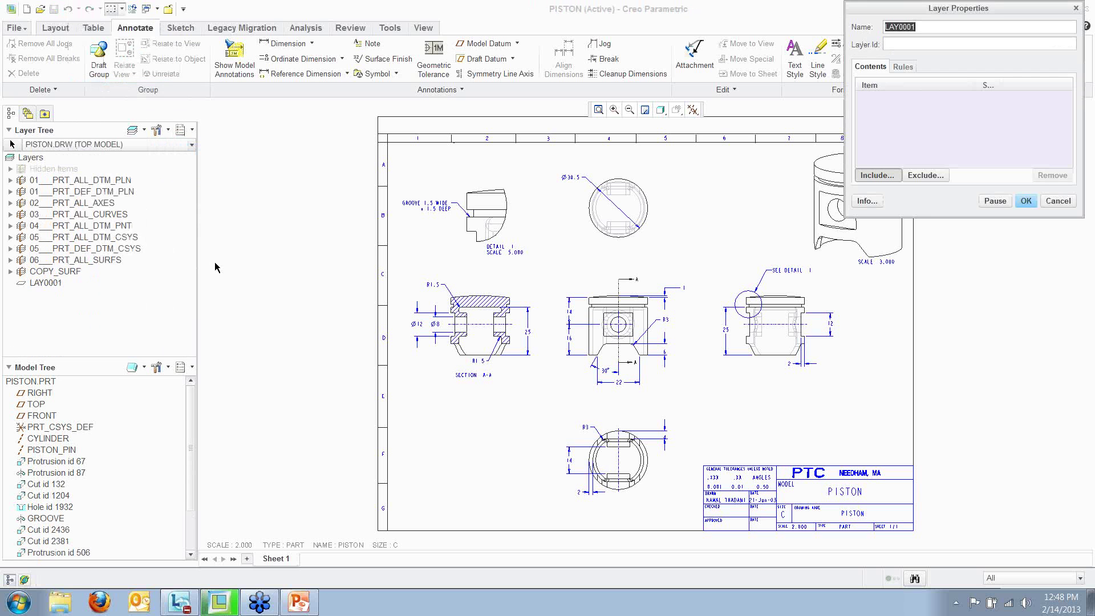
pyautogui.write('07')
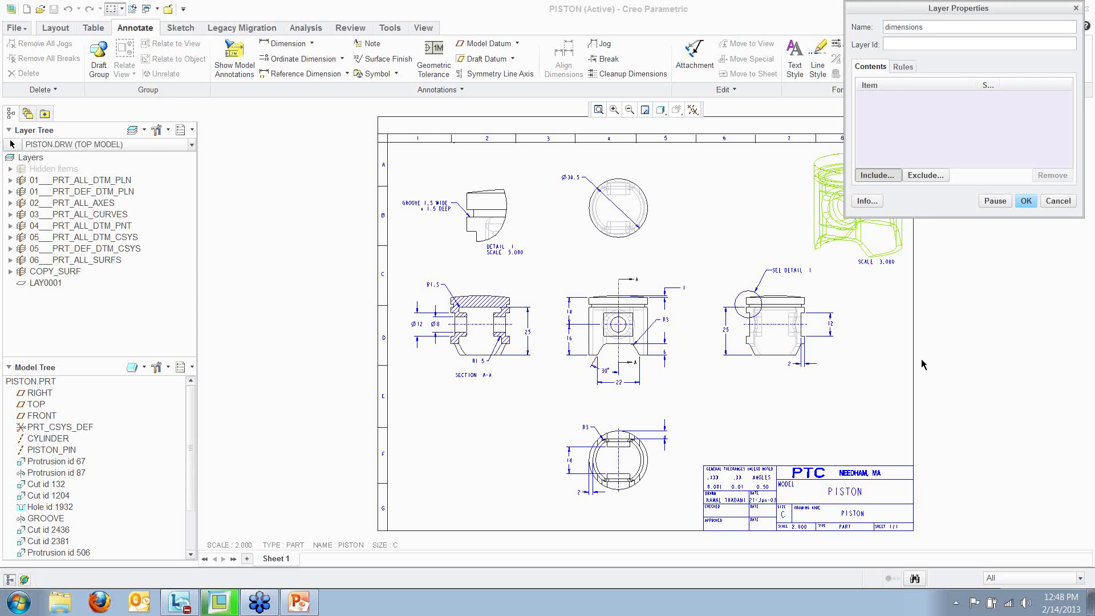
# Include every dimension on the sheet in the dimensions layer, filtering the selection to Dimension, and finish the layer
pyautogui.click(1080, 577)
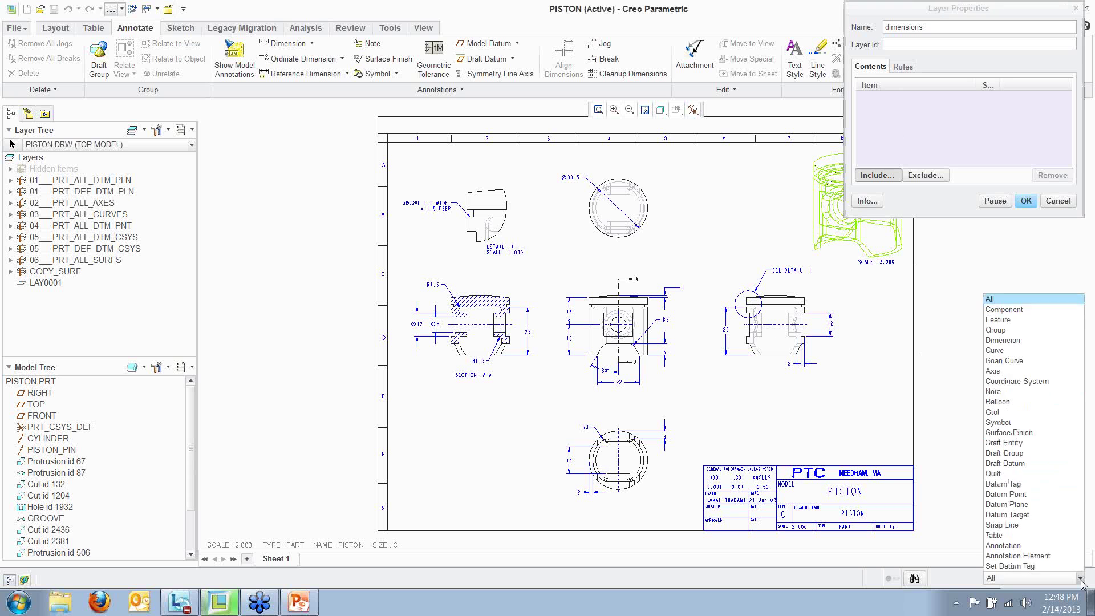
pyautogui.click(1005, 341)
pyautogui.scroll(-3, 565, 359)
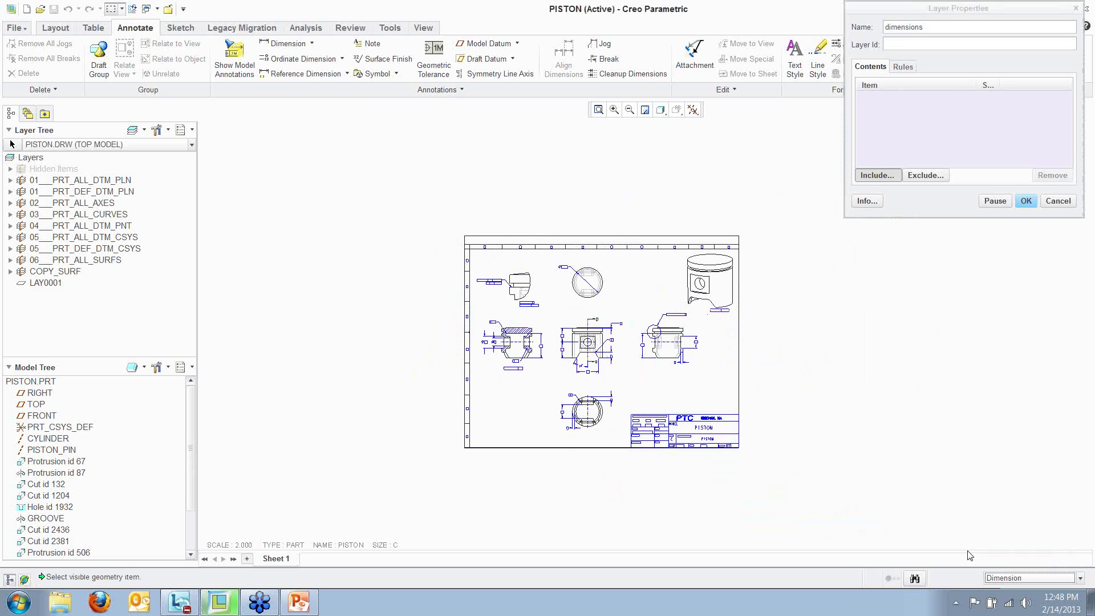
pyautogui.moveTo(426, 223)
pyautogui.mouseDown()
pyautogui.moveTo(532, 285)
pyautogui.moveTo(792, 482)
pyautogui.mouseUp()
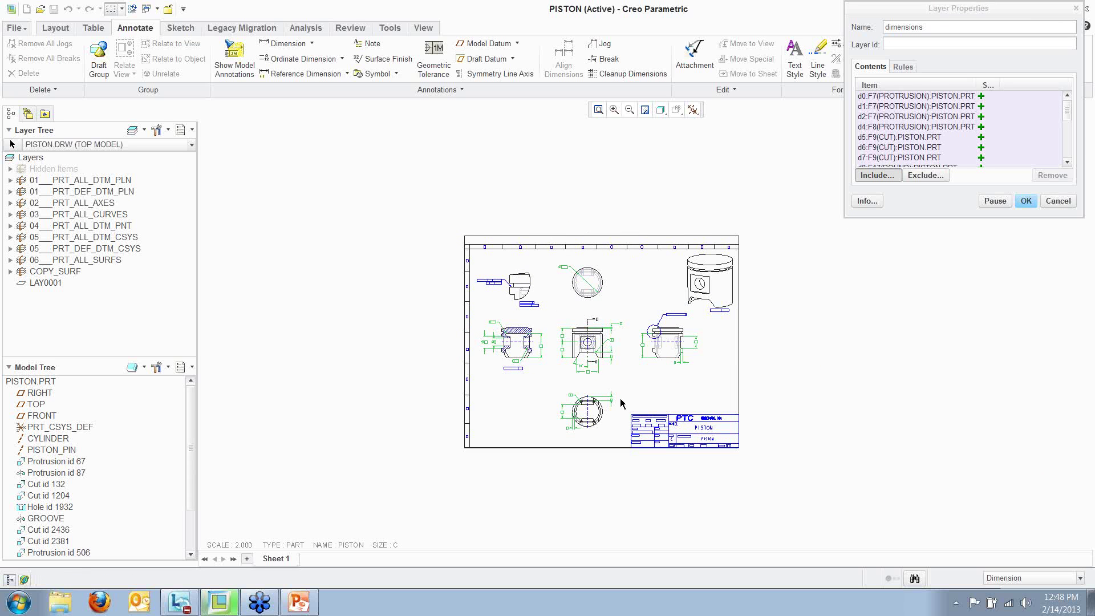
pyautogui.scroll(-1, 621, 398)
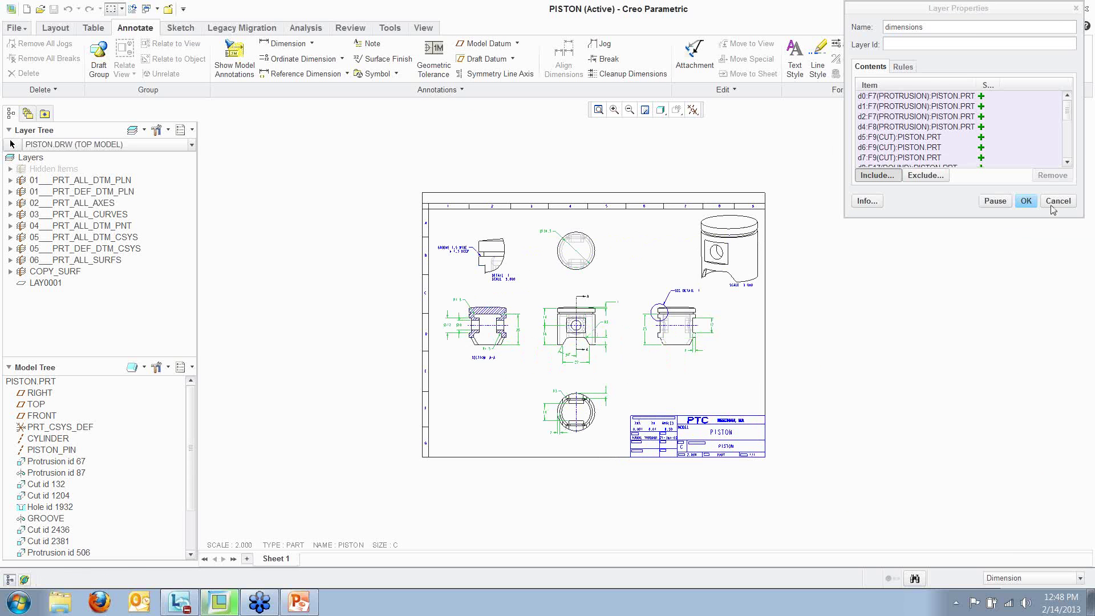
pyautogui.click(1026, 201)
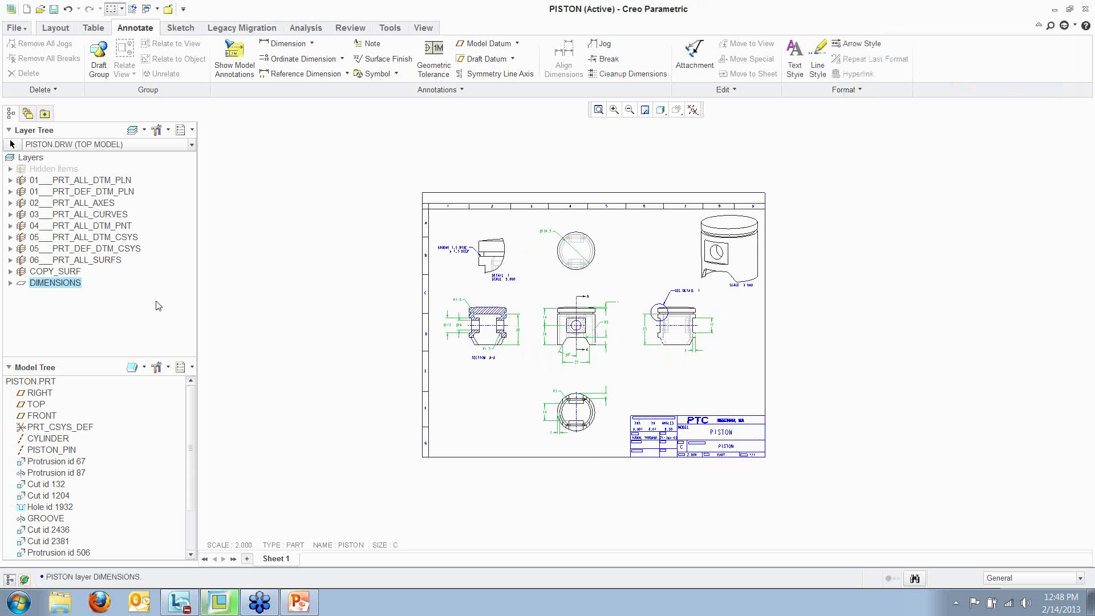
# Hide the DIMENSIONS layer to check the views without dimensions and unhide it again
pyautogui.rightClick(63, 290)
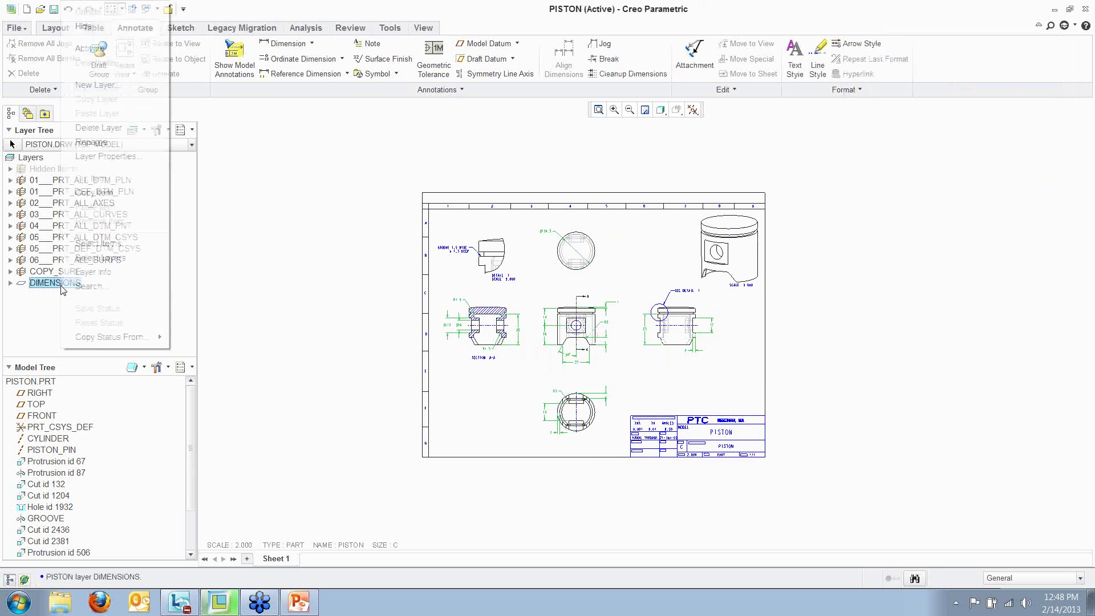
pyautogui.click(91, 26)
pyautogui.scroll(2, 562, 319)
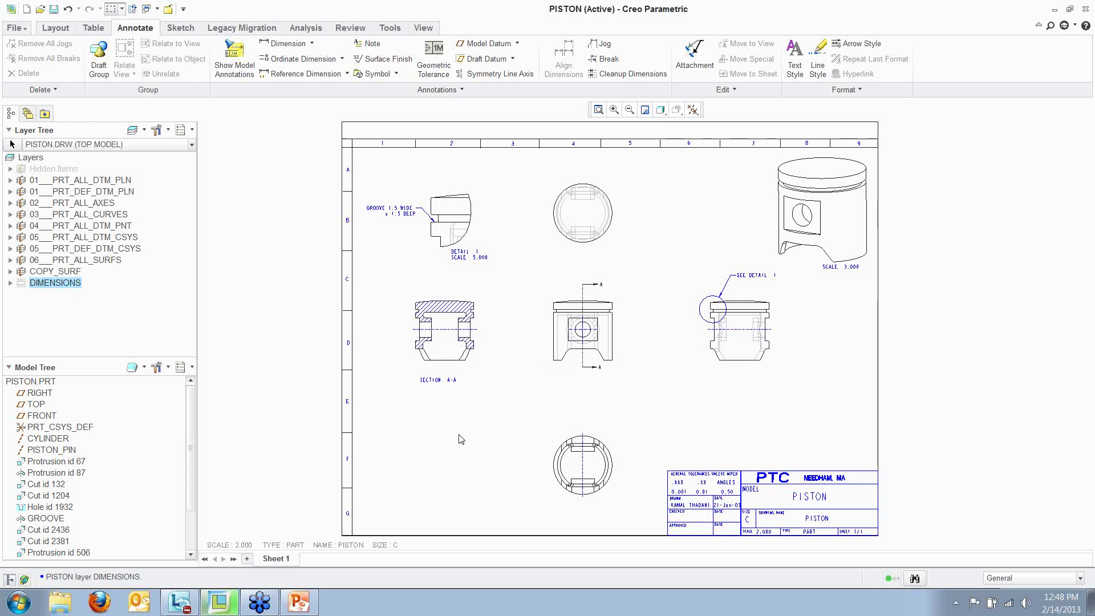
pyautogui.scroll(-1, 461, 439)
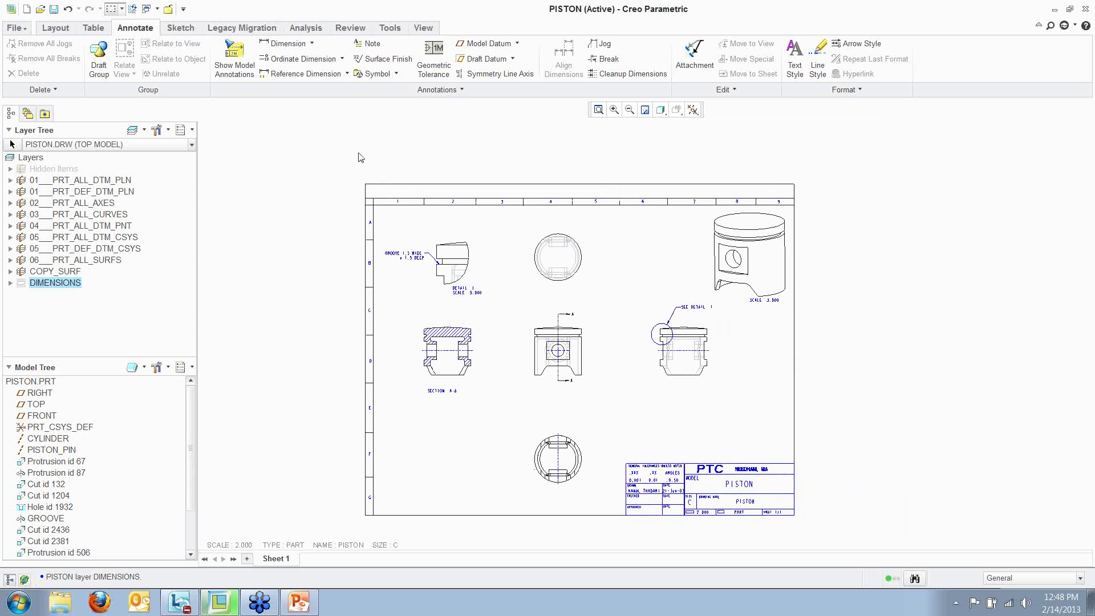
pyautogui.rightClick(39, 285)
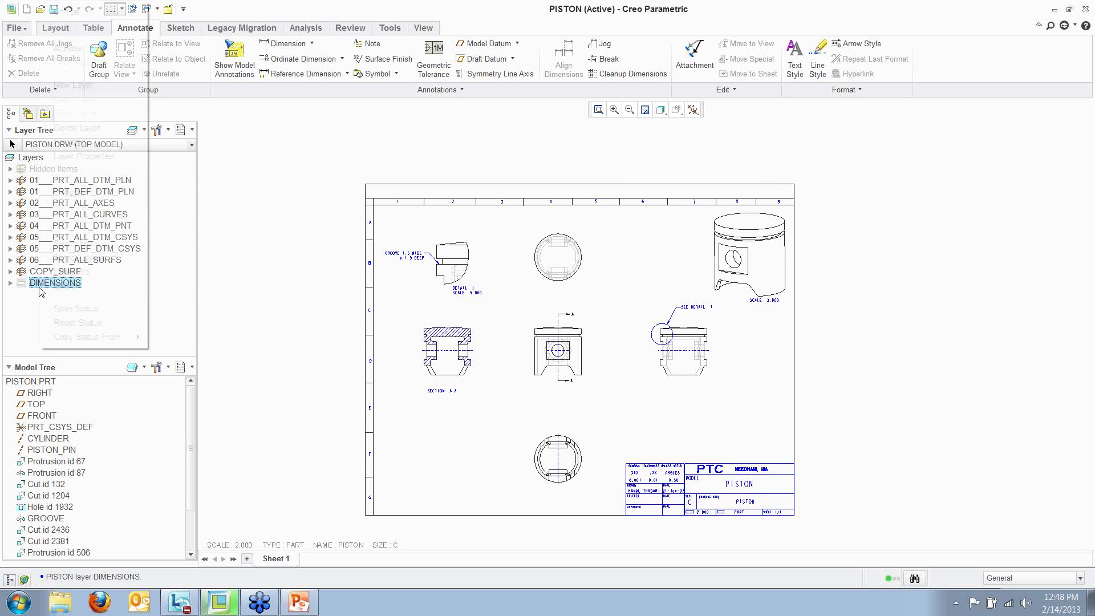
pyautogui.click(79, 12)
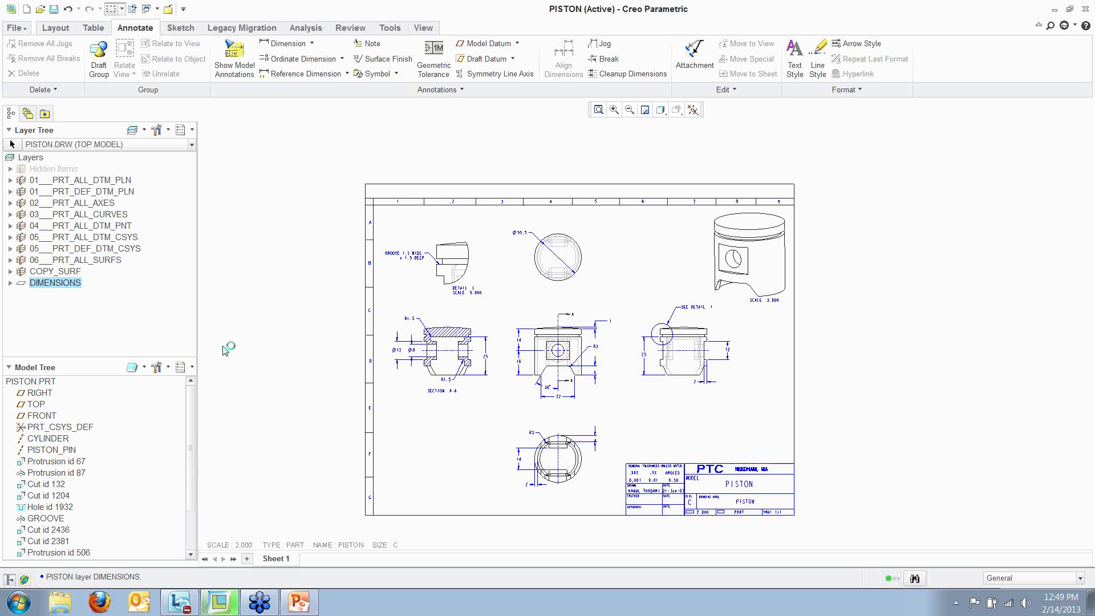
pyautogui.rightClick(88, 311)
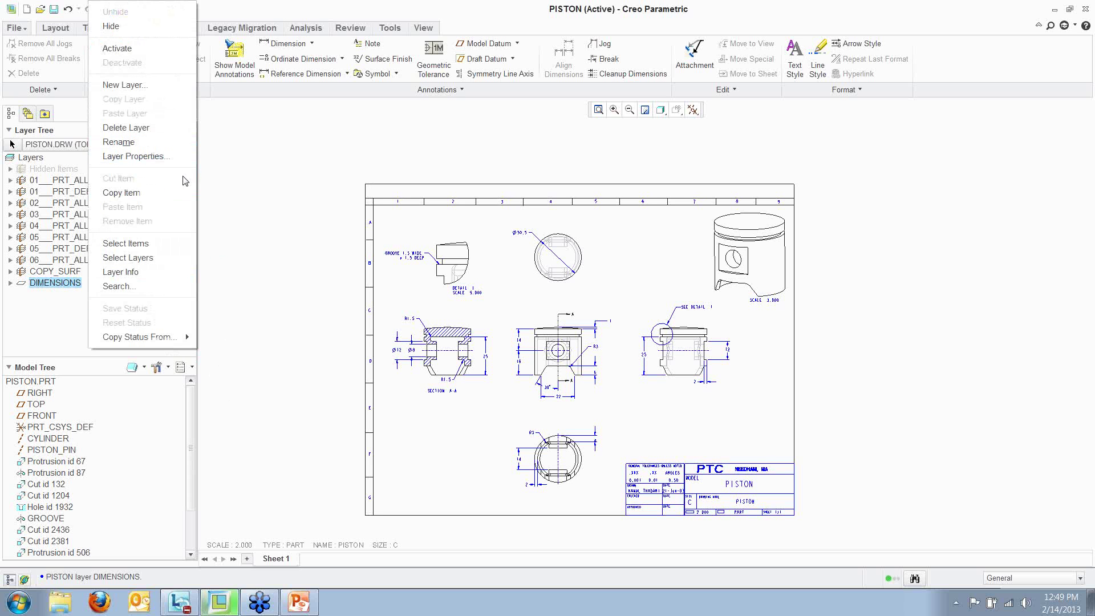
pyautogui.click(242, 203)
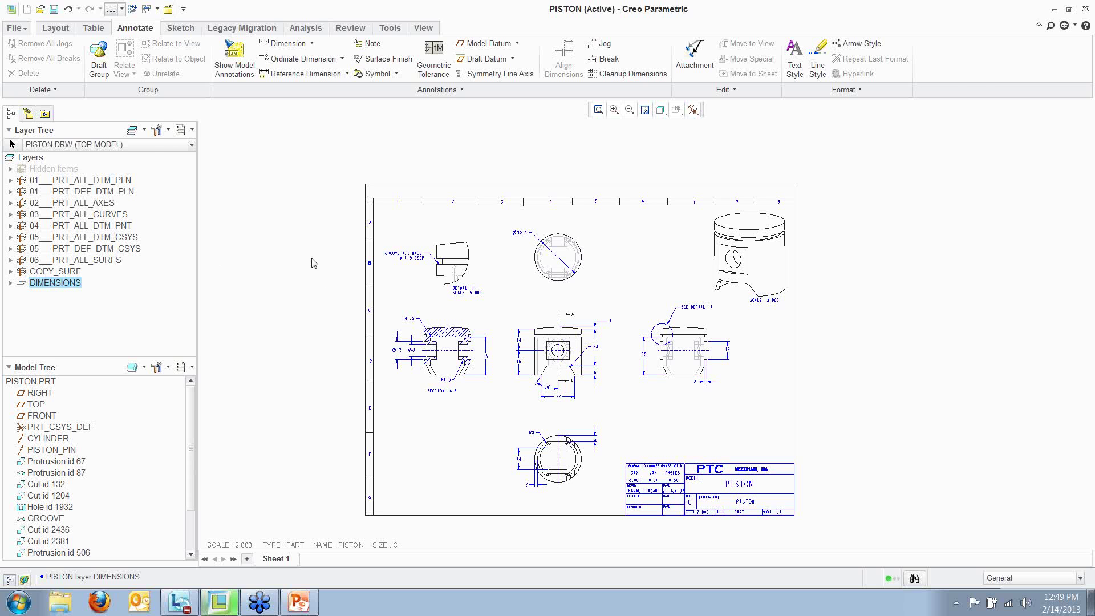
# Search the PISTON drawing for all items of type Note
pyautogui.hotkey('ctrl', 'f')
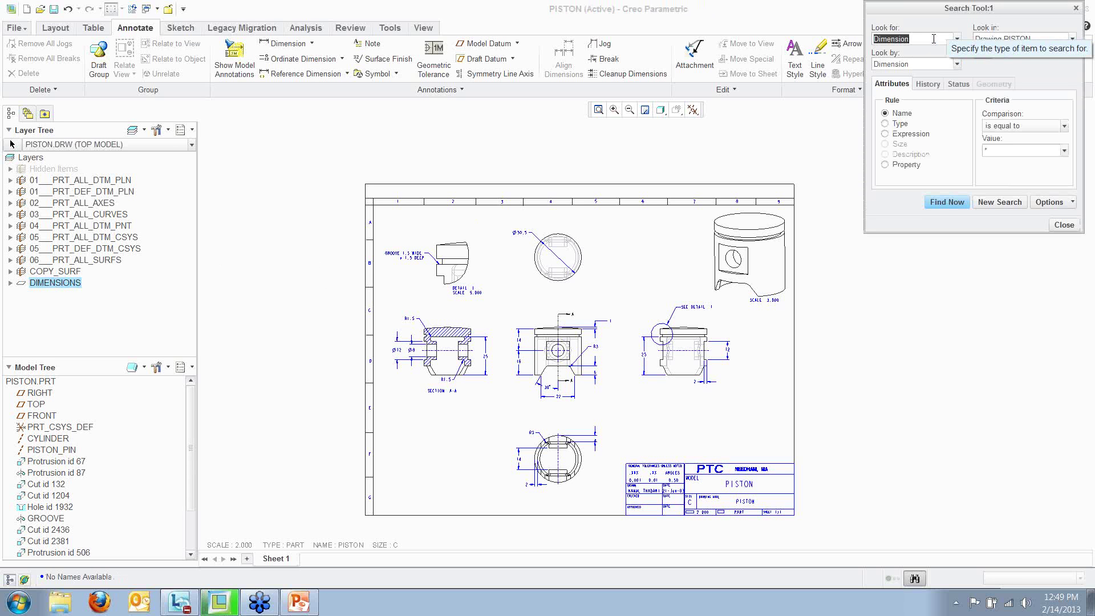
pyautogui.write('Note')
pyautogui.press('Tab')
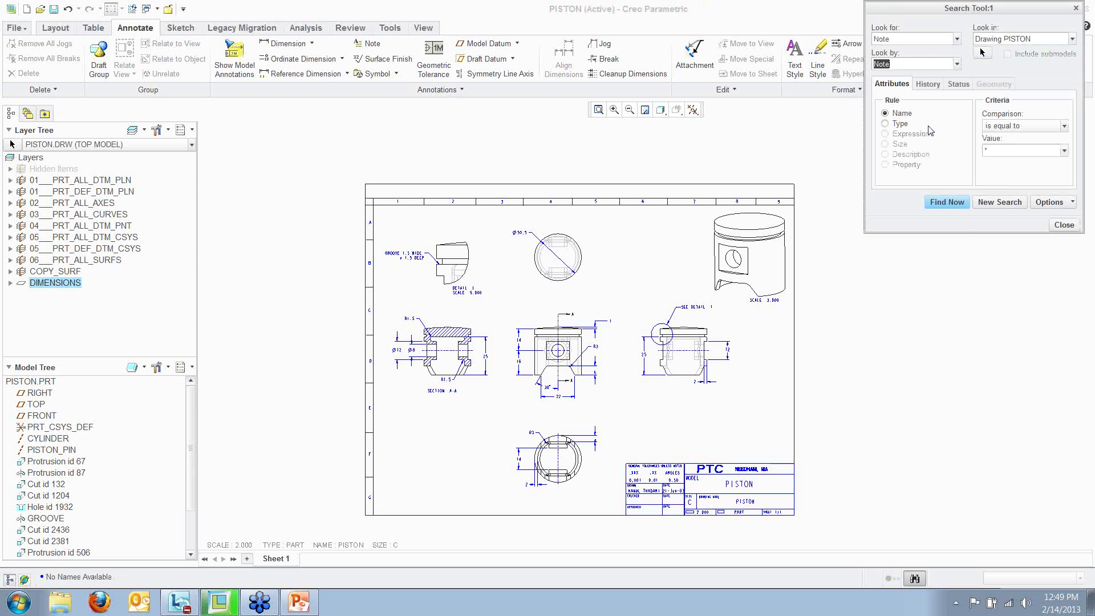
pyautogui.click(959, 207)
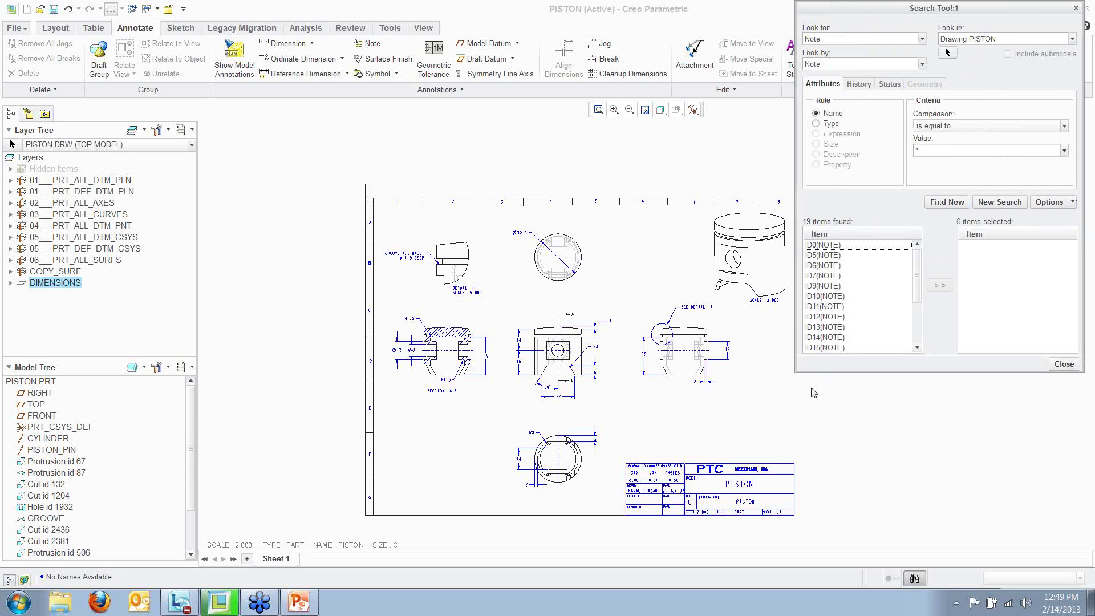
# Add all the found notes, from ID0 through ID51, to the search selection
pyautogui.click(854, 245)
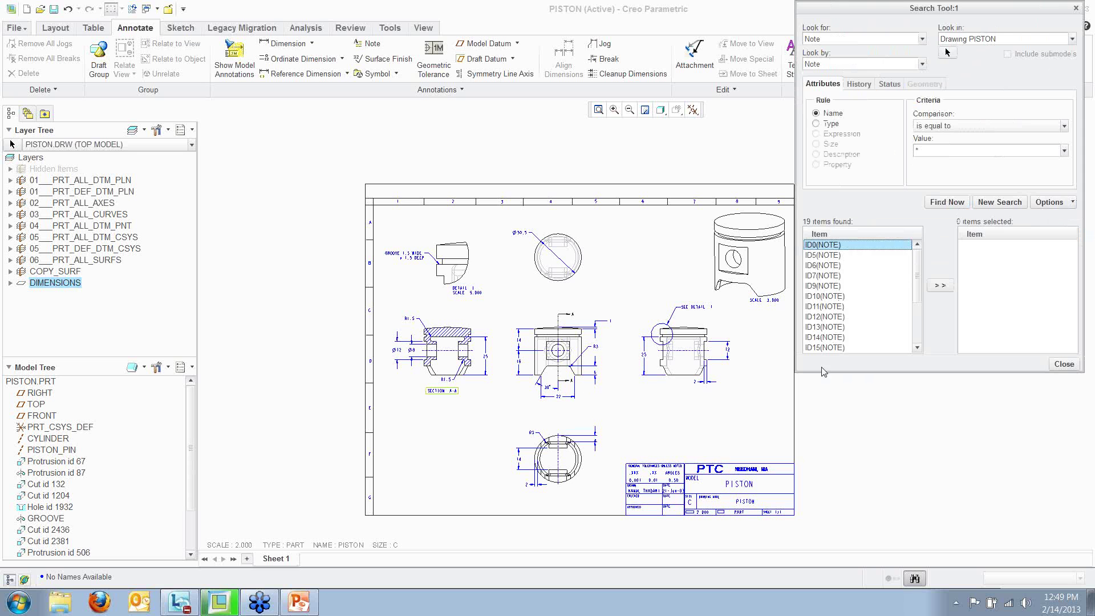
pyautogui.scroll(-5, 823, 374)
pyautogui.scroll(-3, 822, 382)
pyautogui.keyDown('shift'); pyautogui.click(832, 347); pyautogui.keyUp('shift')
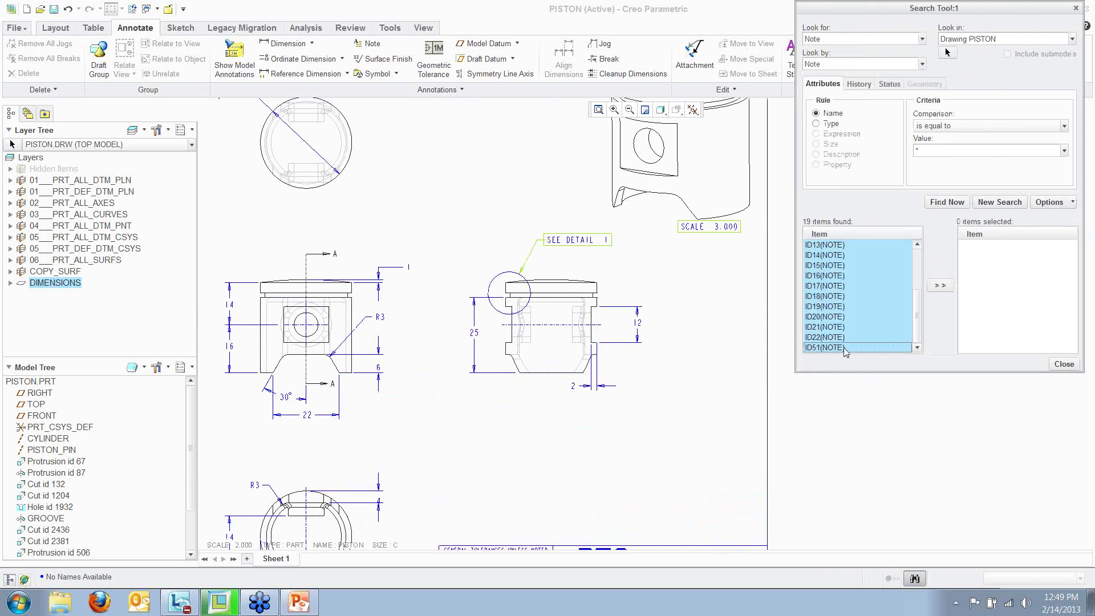
pyautogui.click(939, 286)
pyautogui.scroll(5, 838, 305)
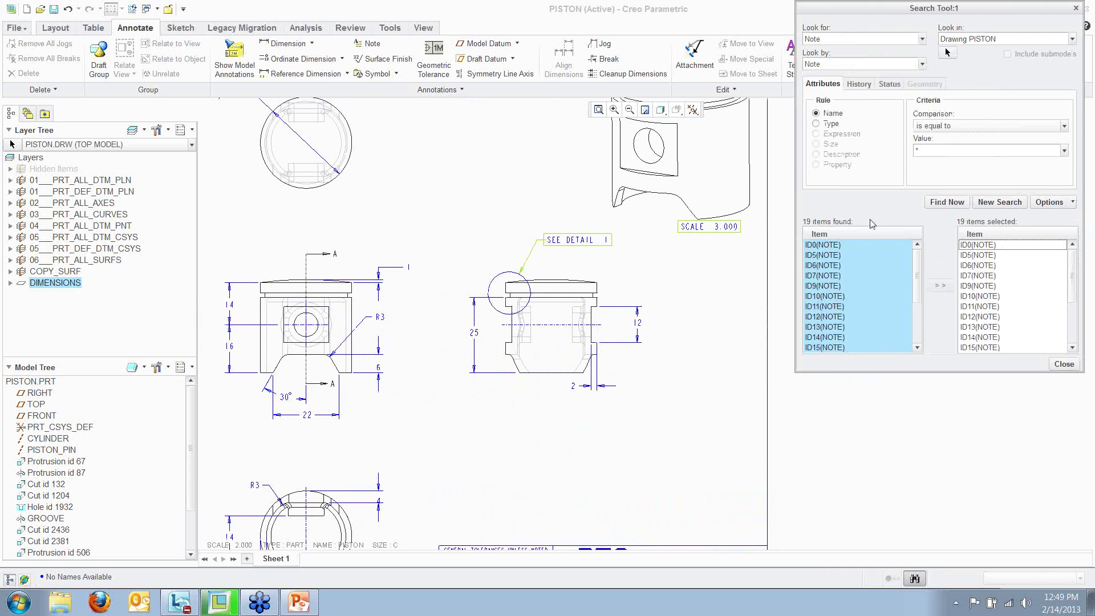
pyautogui.scroll(3, 667, 301)
pyautogui.scroll(2, 669, 302)
# Save the note search query as rules of a layer named notes and close the search
pyautogui.click(1051, 202)
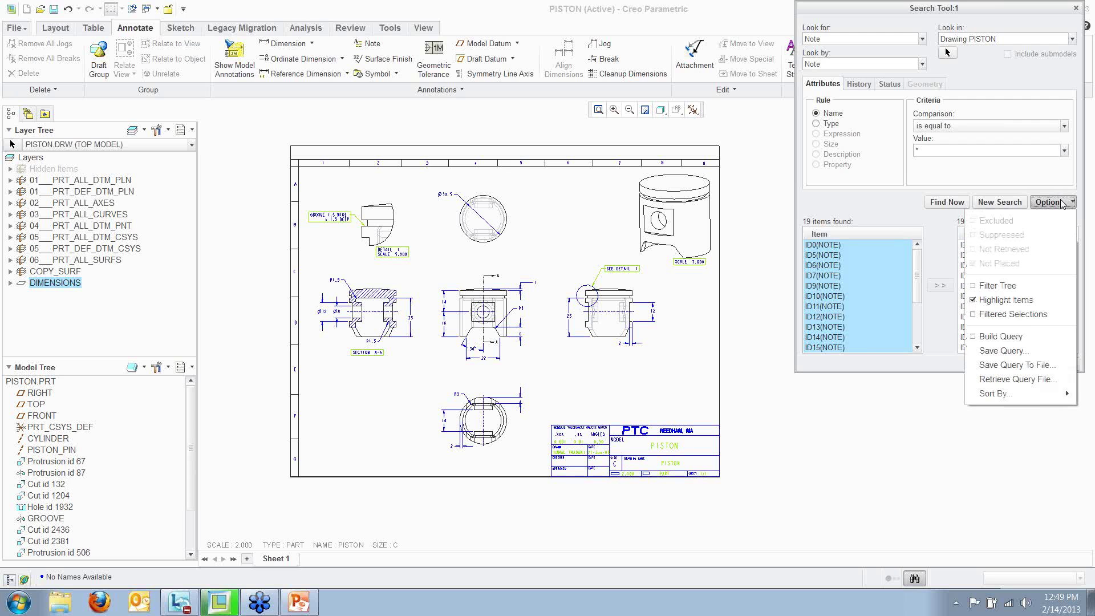
pyautogui.click(1006, 351)
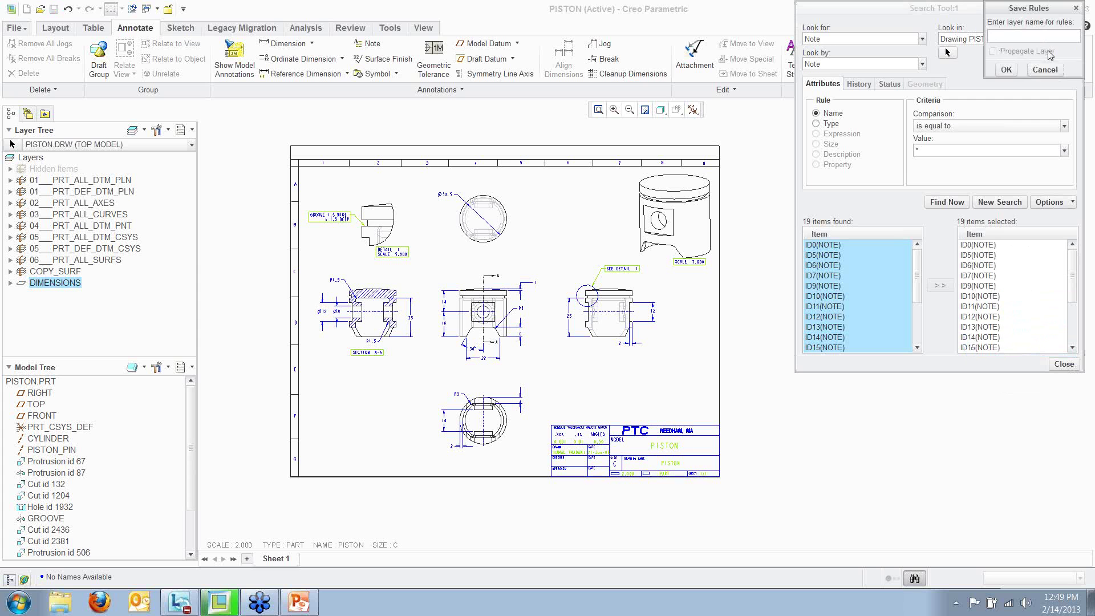
pyautogui.write('notes')
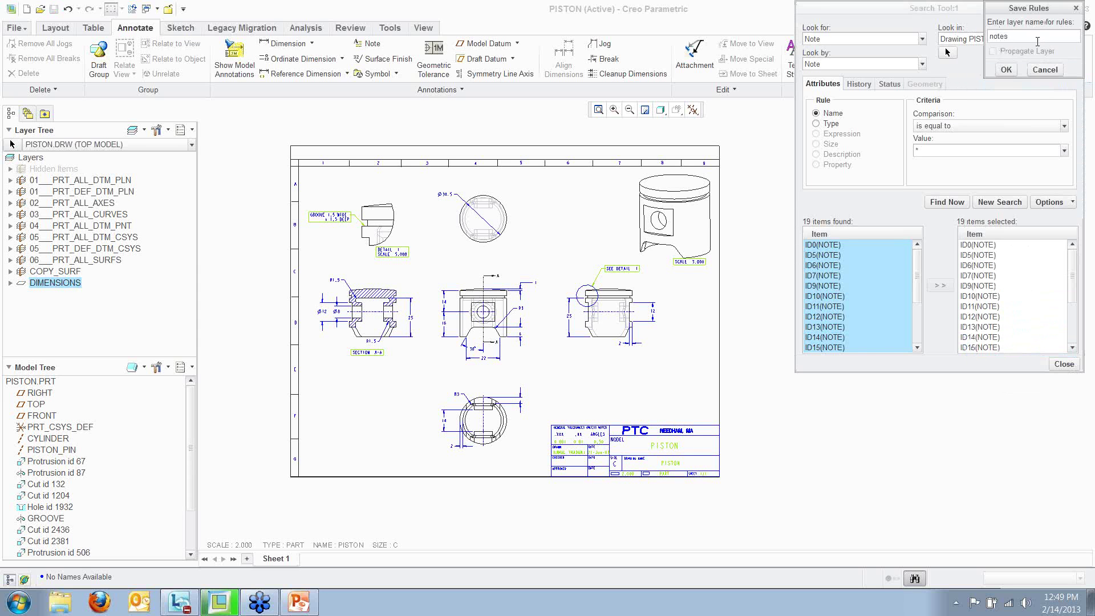
pyautogui.click(1006, 70)
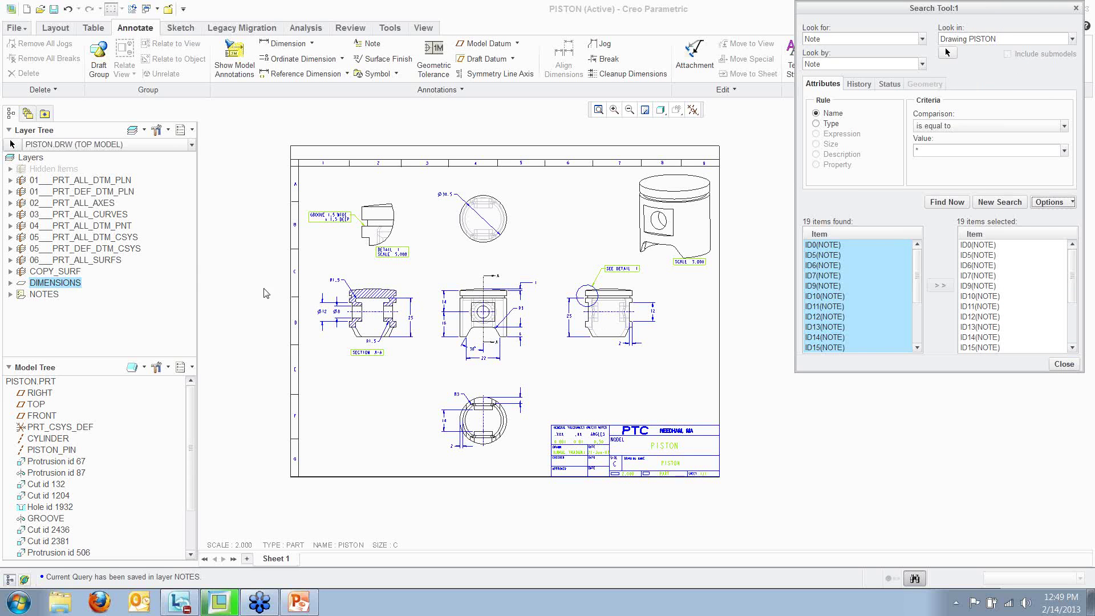
pyautogui.click(1064, 364)
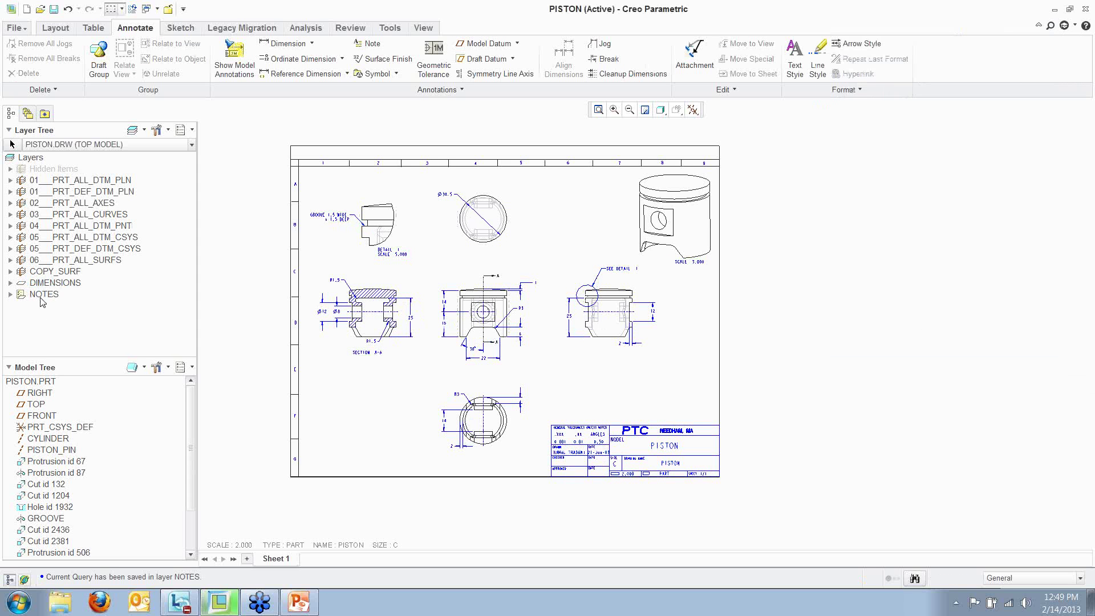
# Examine the contents and rules in the NOTES layer's properties, enlarging the dialog to read the rule information
pyautogui.rightClick(41, 296)
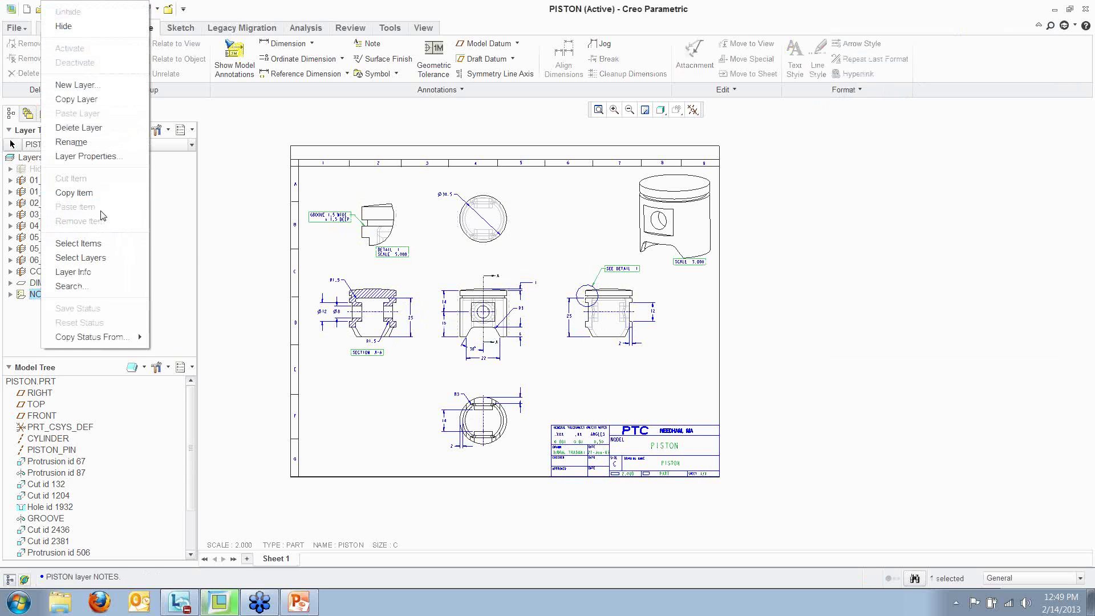
pyautogui.click(85, 156)
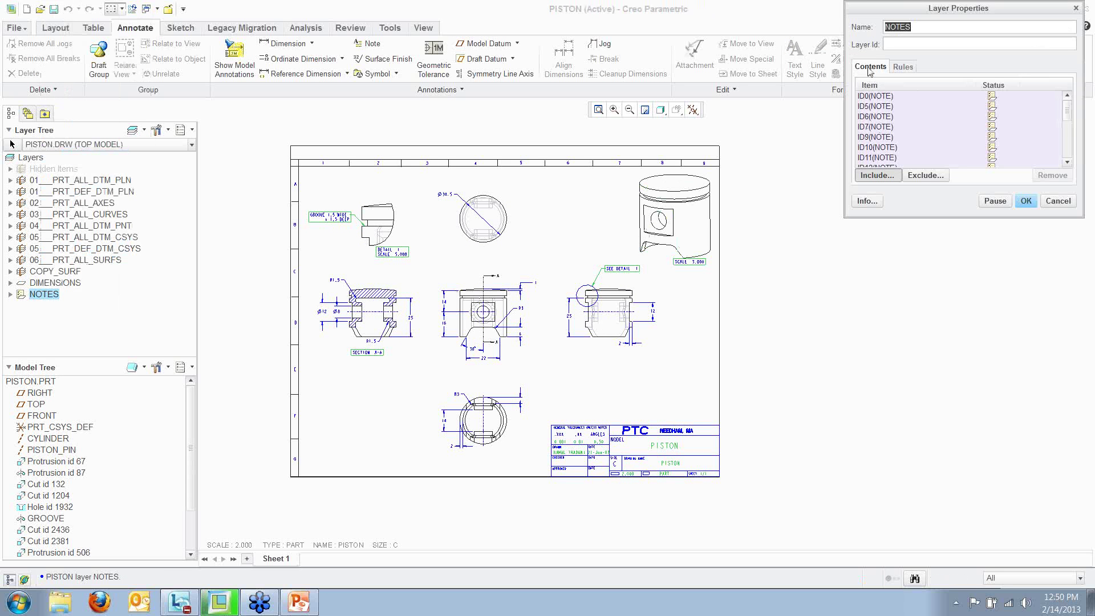
pyautogui.click(902, 68)
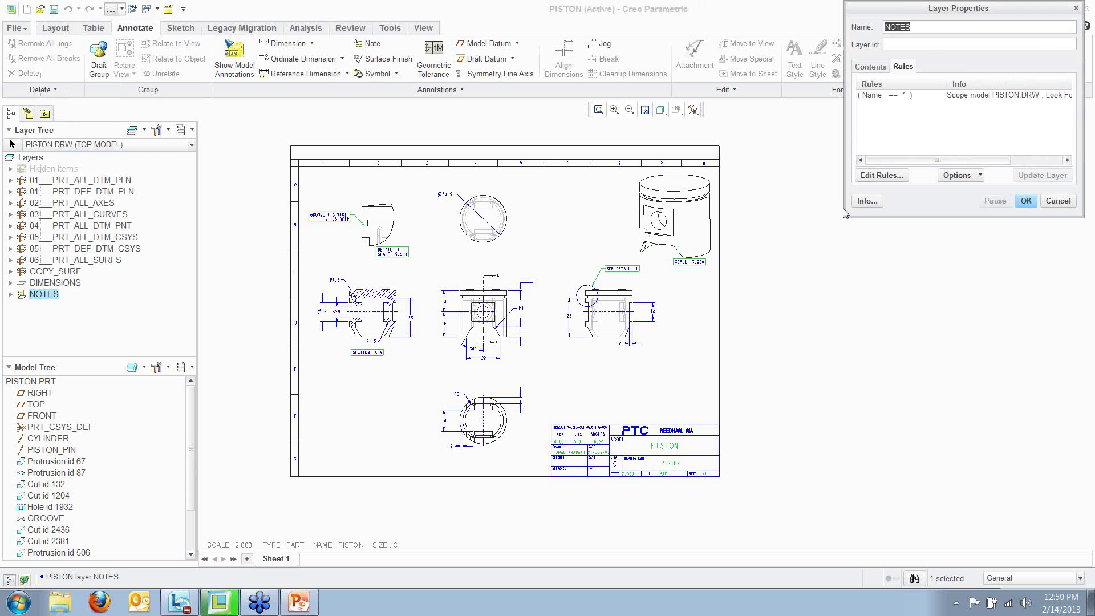
pyautogui.moveTo(844, 215); pyautogui.dragTo(631, 288)
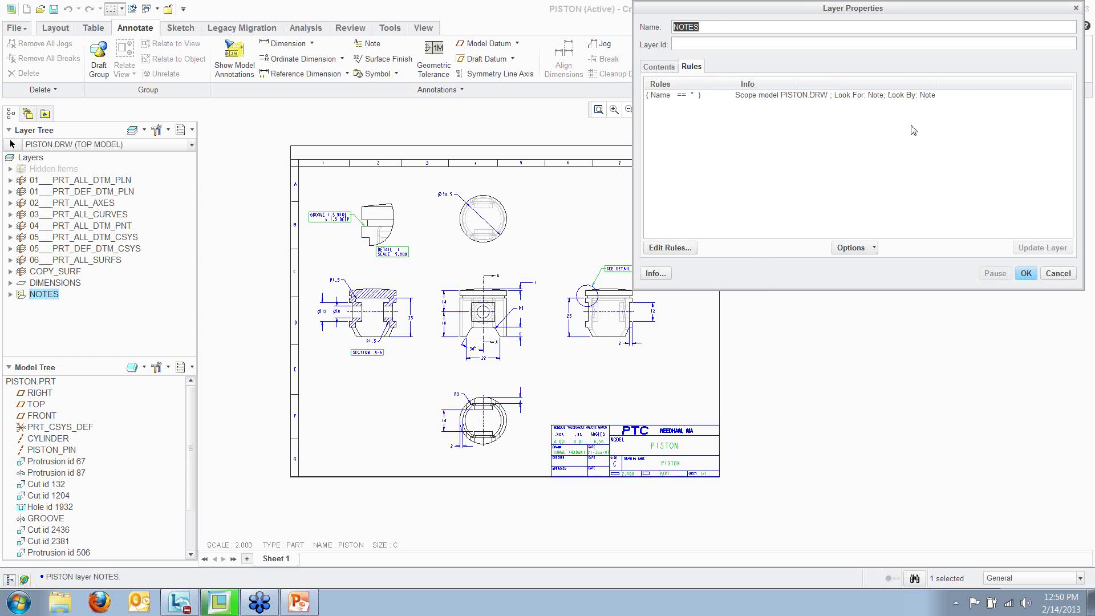
pyautogui.click(659, 67)
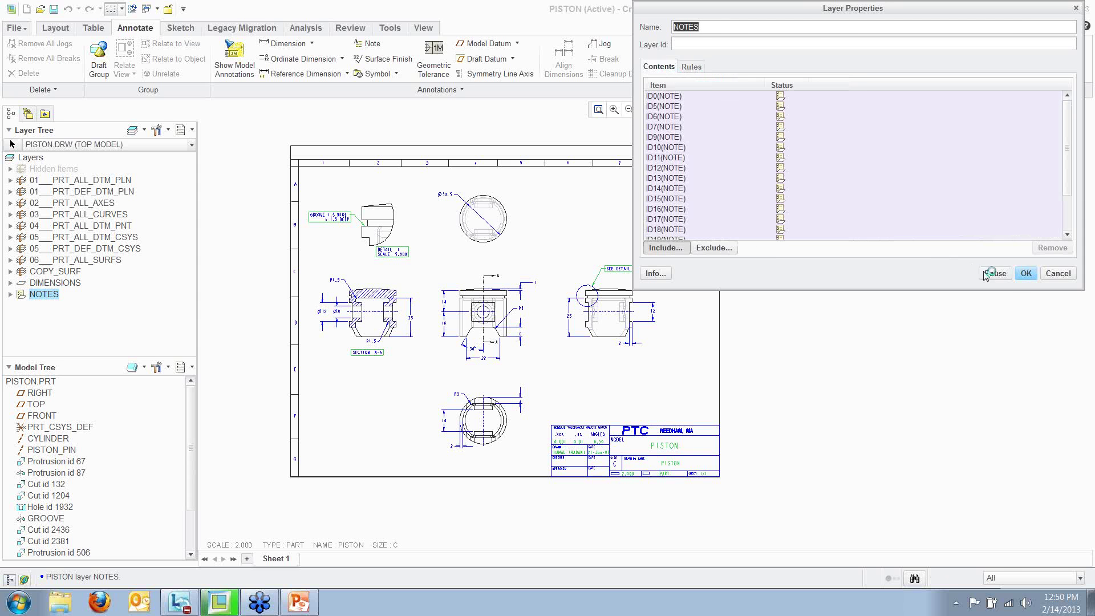
pyautogui.click(1025, 274)
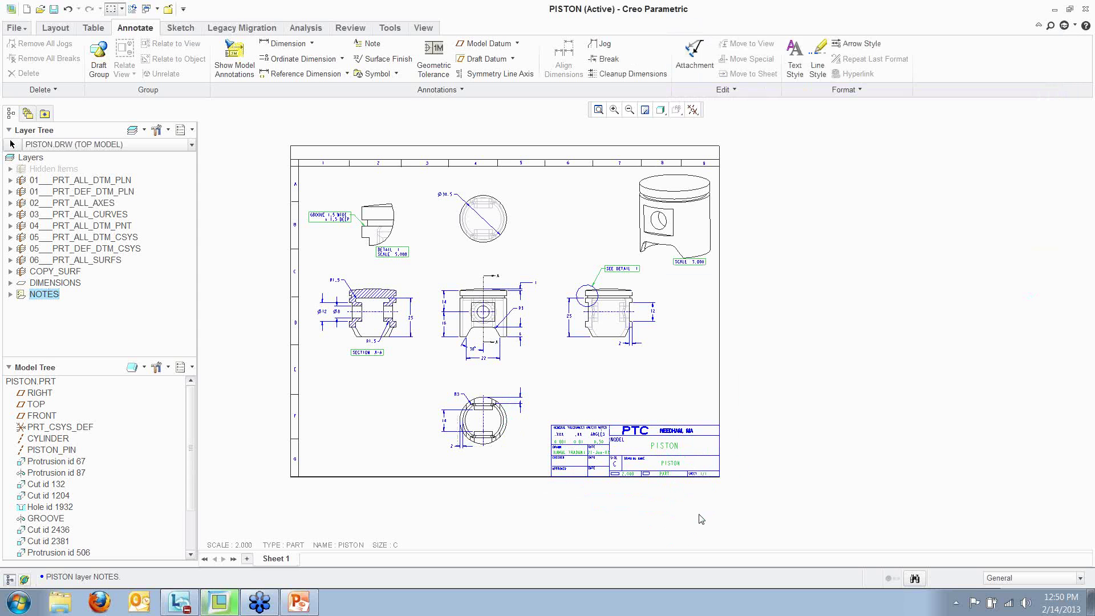
# Expand the NOTES layer to inspect its items and select note ID9
pyautogui.click(10, 294)
pyautogui.scroll(-3, 122, 281)
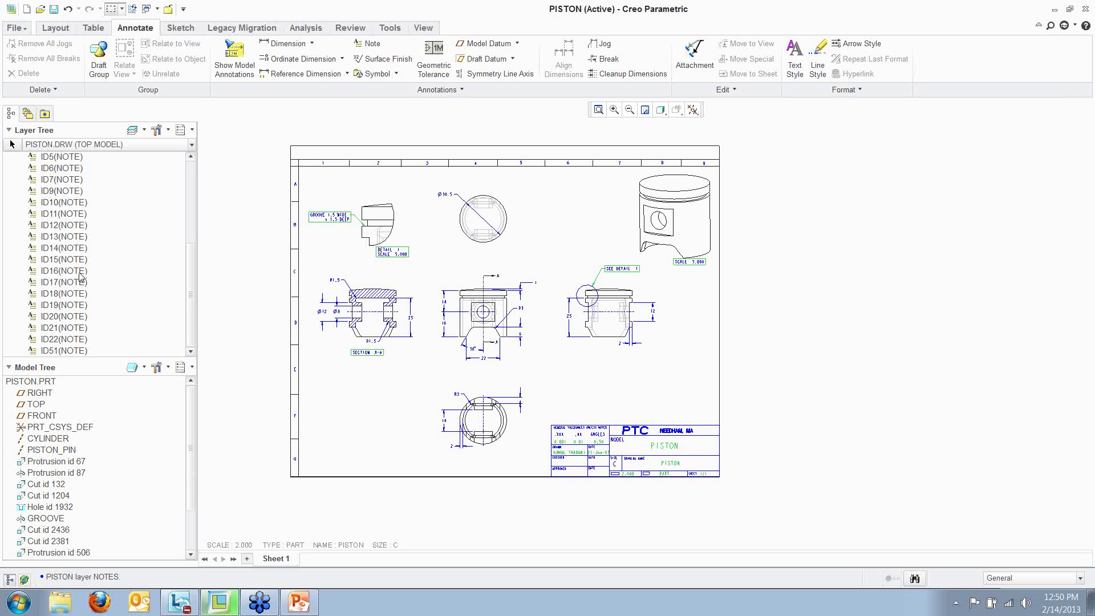
pyautogui.click(67, 192)
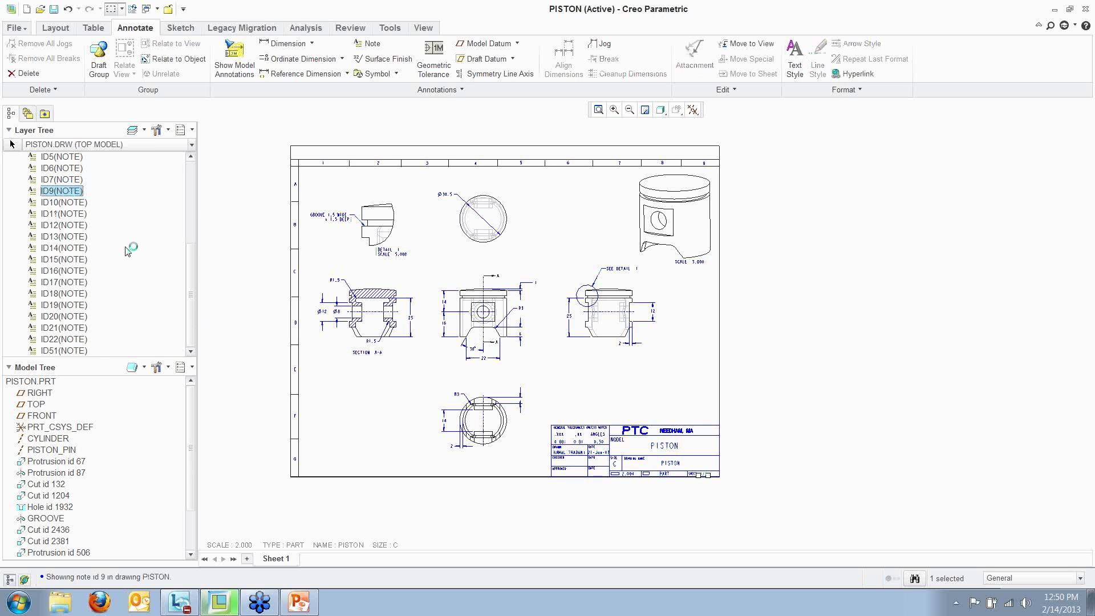
# Try to remove notes ID9 through ID22 from the NOTES layer
pyautogui.keyDown('shift'); pyautogui.click(63, 340); pyautogui.keyUp('shift')
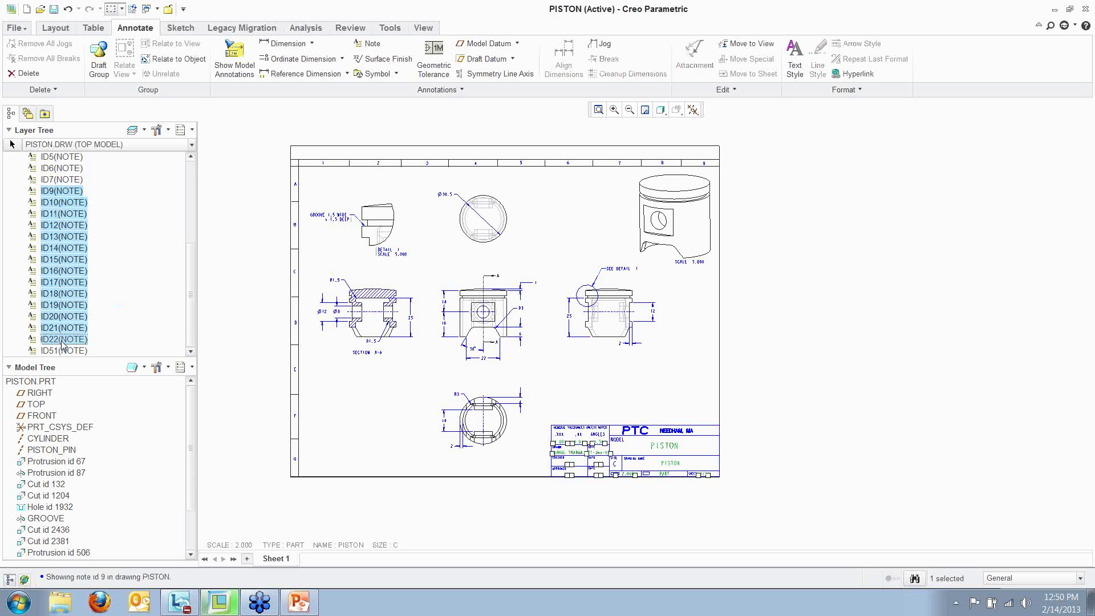
pyautogui.rightClick(62, 340)
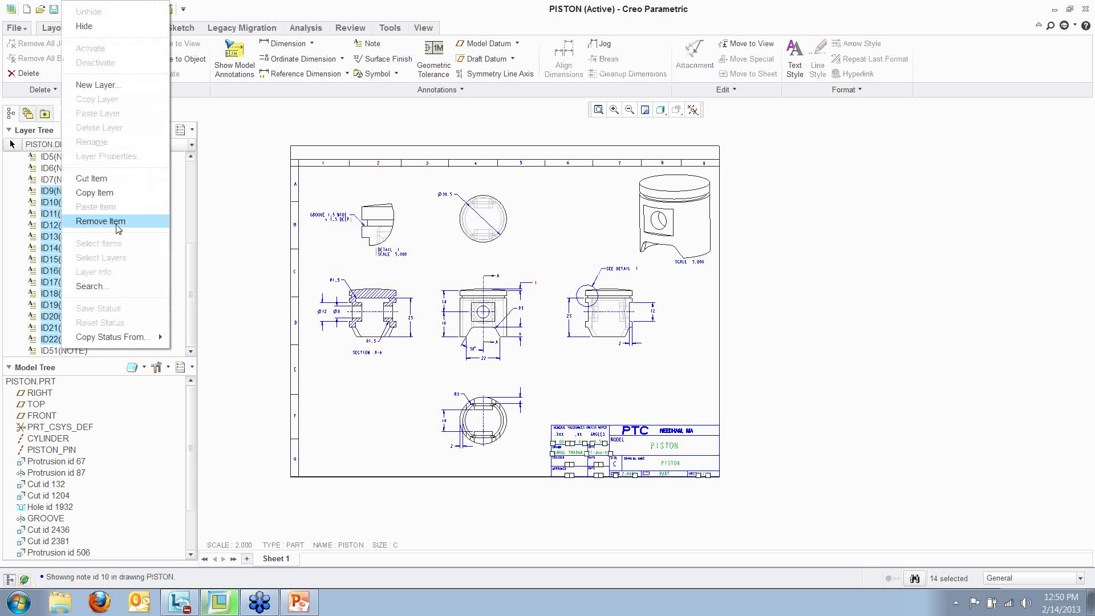
pyautogui.click(118, 228)
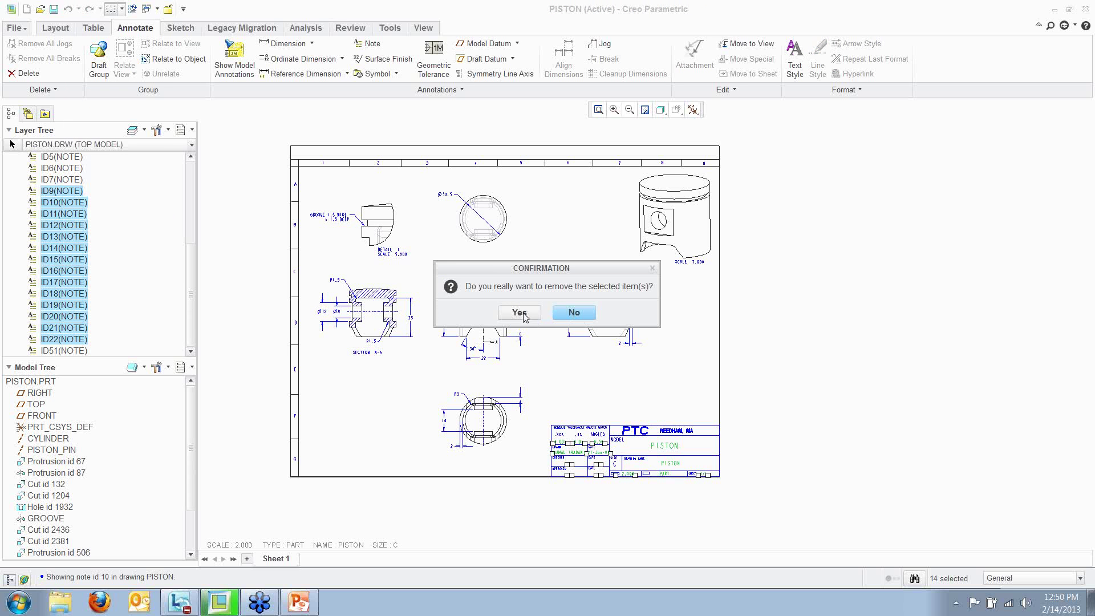
pyautogui.click(523, 313)
pyautogui.scroll(4, 228, 269)
pyautogui.scroll(-2, 284, 339)
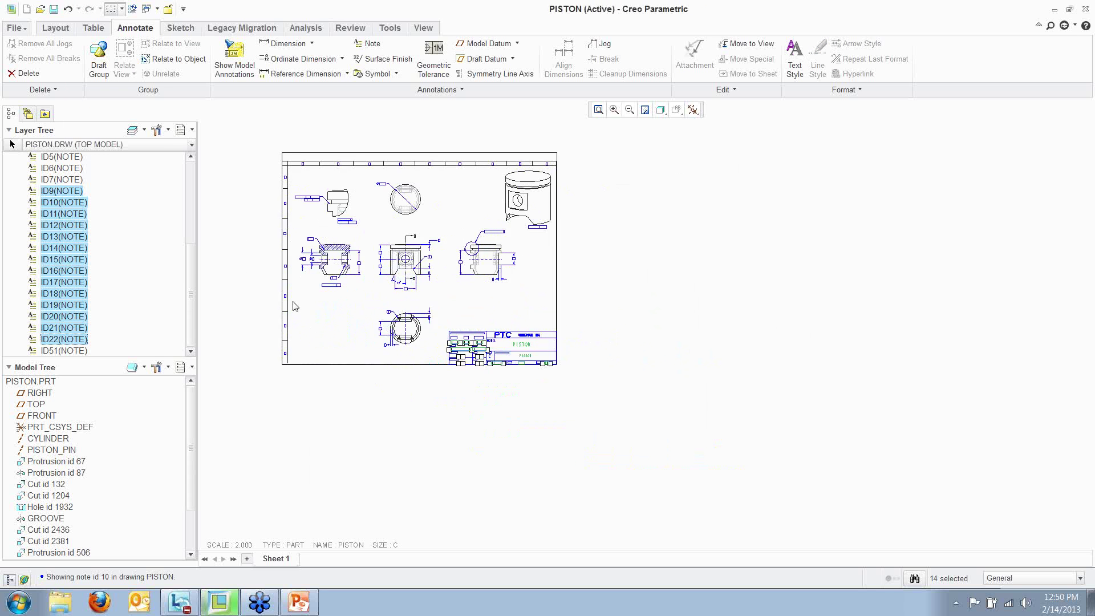
pyautogui.scroll(-3, 303, 286)
pyautogui.click(230, 246)
pyautogui.scroll(5, 193, 254)
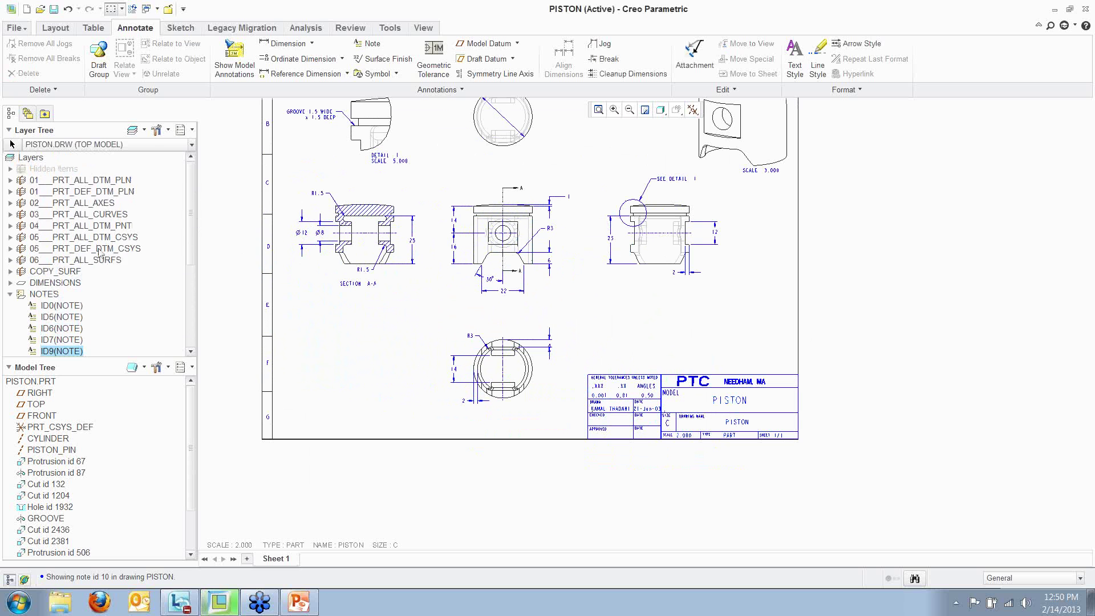
# Hide the NOTES layer in the piston drawing
pyautogui.click(45, 297)
pyautogui.rightClick(45, 296)
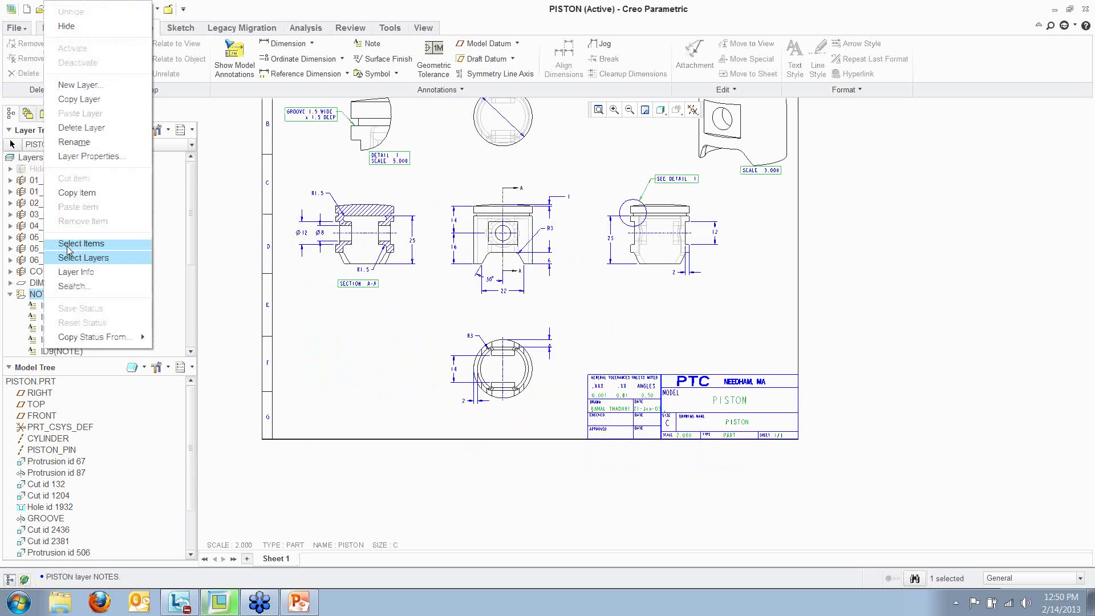
pyautogui.click(66, 27)
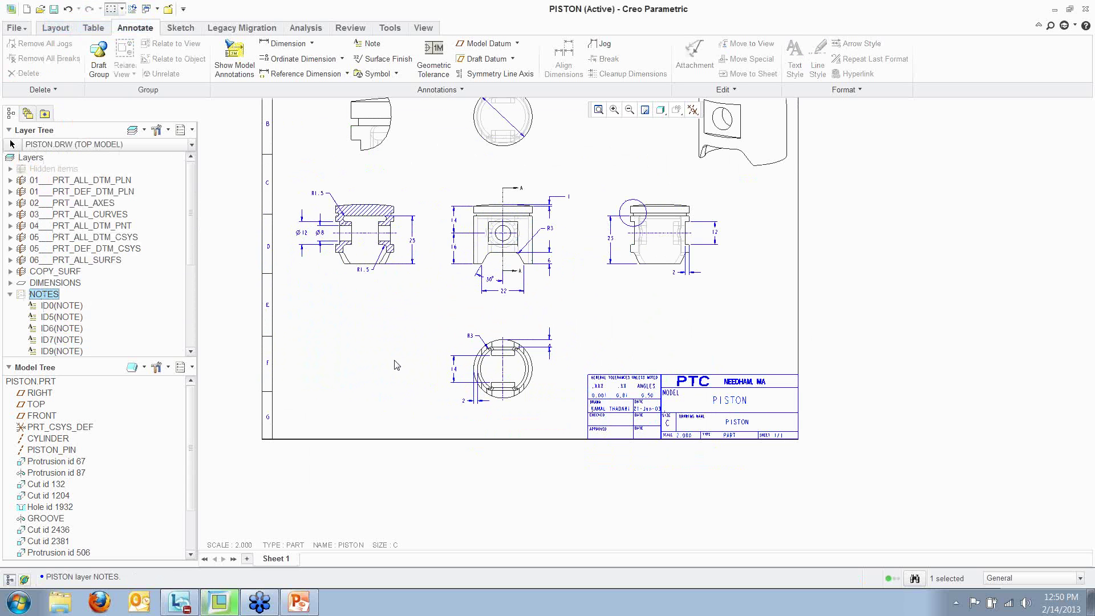
pyautogui.moveTo(393, 361)
pyautogui.mouseDown(button='middle')
pyautogui.moveTo(485, 435)
pyautogui.moveTo(835, 437)
pyautogui.mouseUp(button='middle')
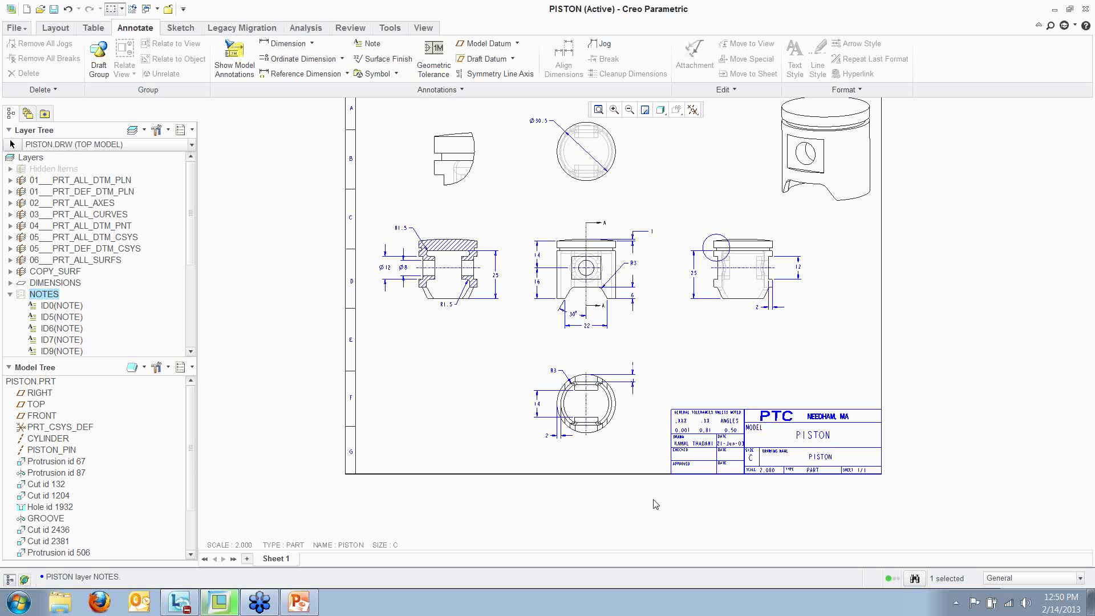
# Hide the DIMENSIONS layer in the piston drawing and collapse the NOTES layer's item list
pyautogui.scroll(-1, 173, 308)
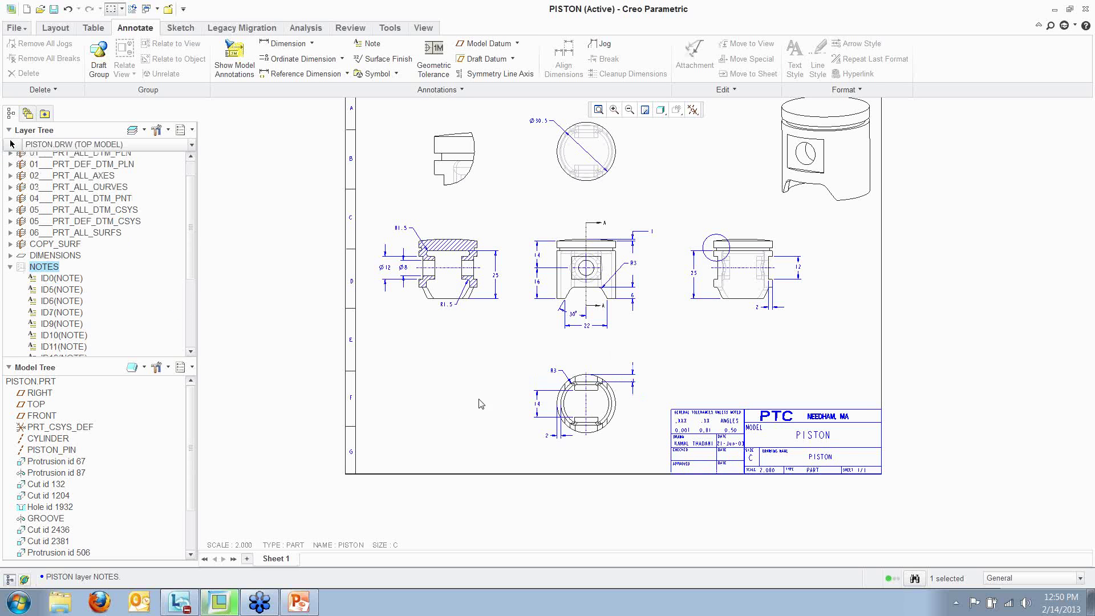
pyautogui.scroll(-1, 481, 404)
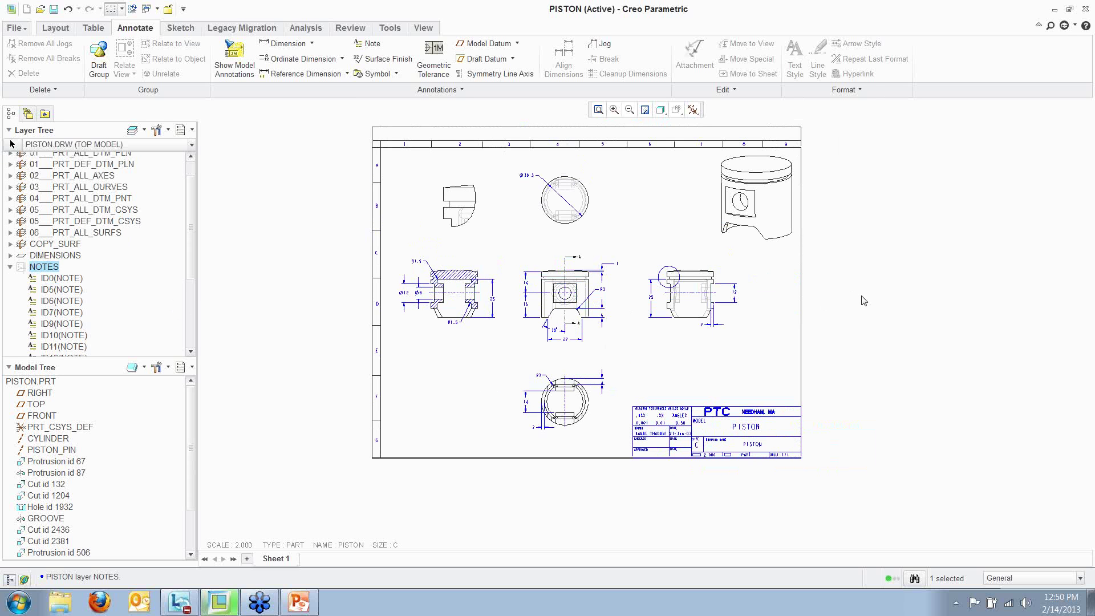
pyautogui.rightClick(76, 260)
pyautogui.click(96, 26)
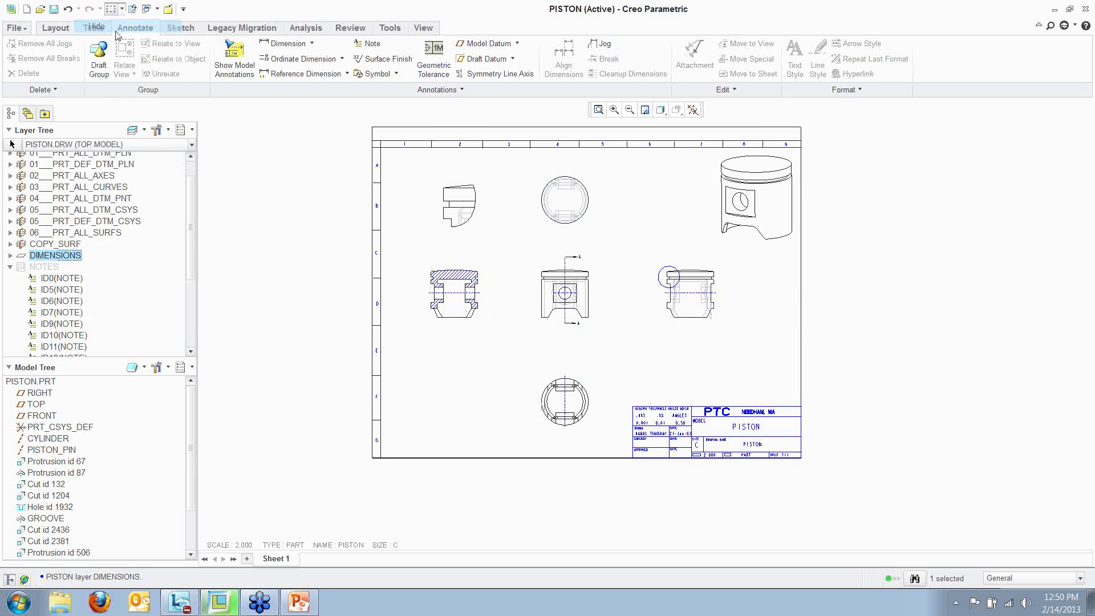
pyautogui.click(335, 301)
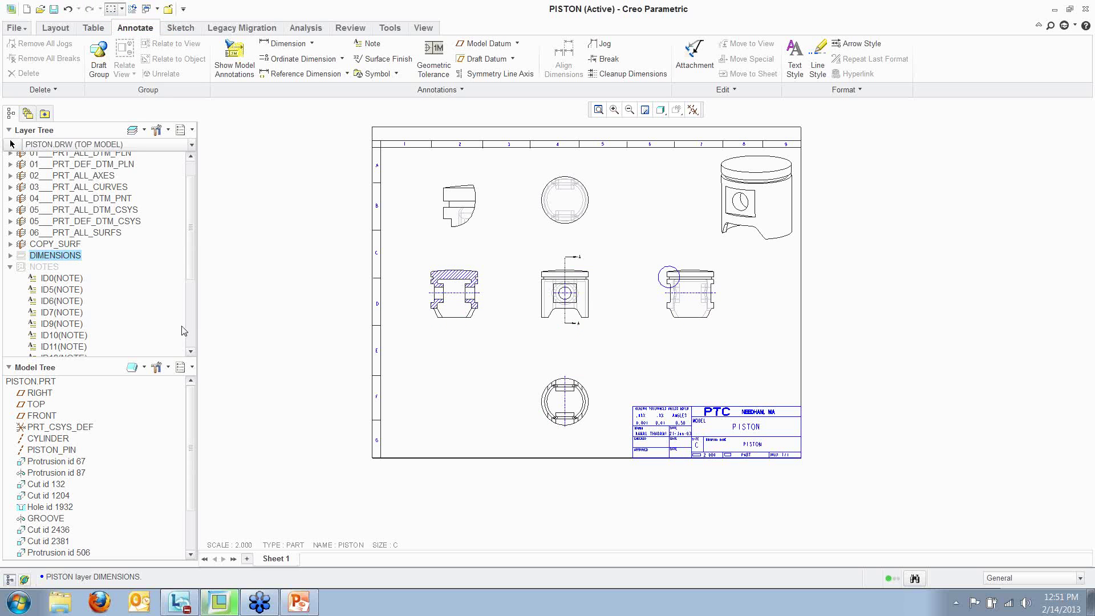
pyautogui.click(11, 267)
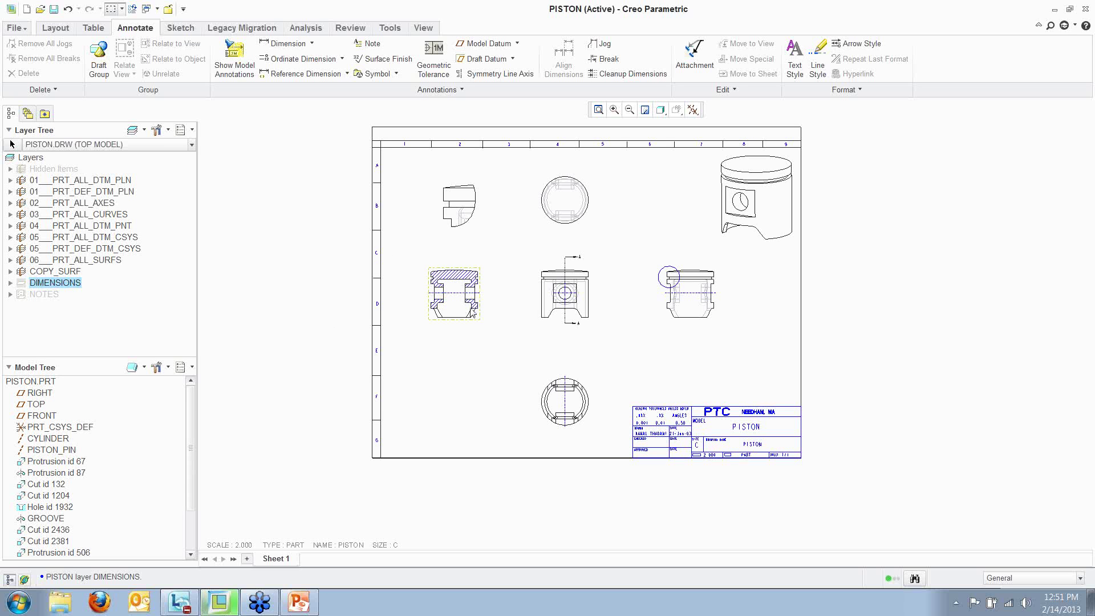
pyautogui.click(1086, 103)
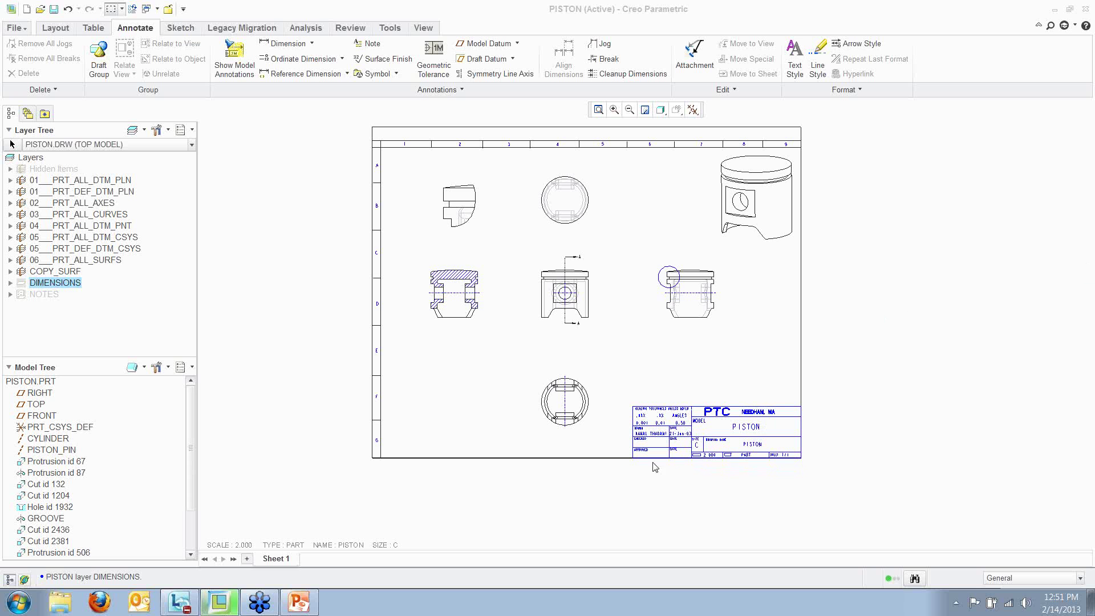
# Switch to PowerPoint and advance the Detailing_webcast.pptx presentation to its closing contact slide, slide 9
pyautogui.click(306, 605)
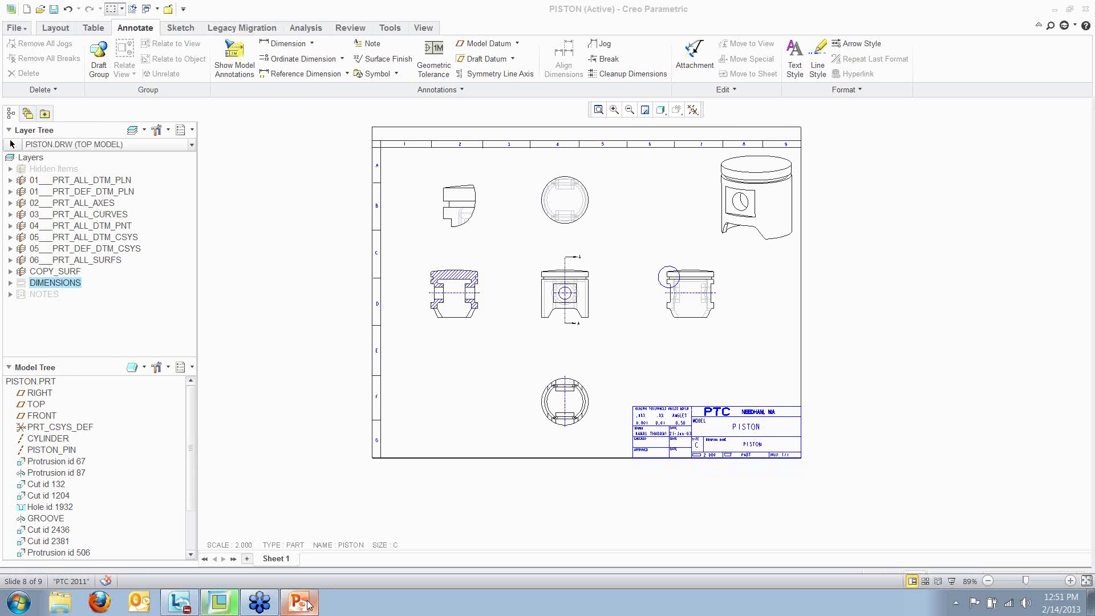
pyautogui.scroll(6, 345, 377)
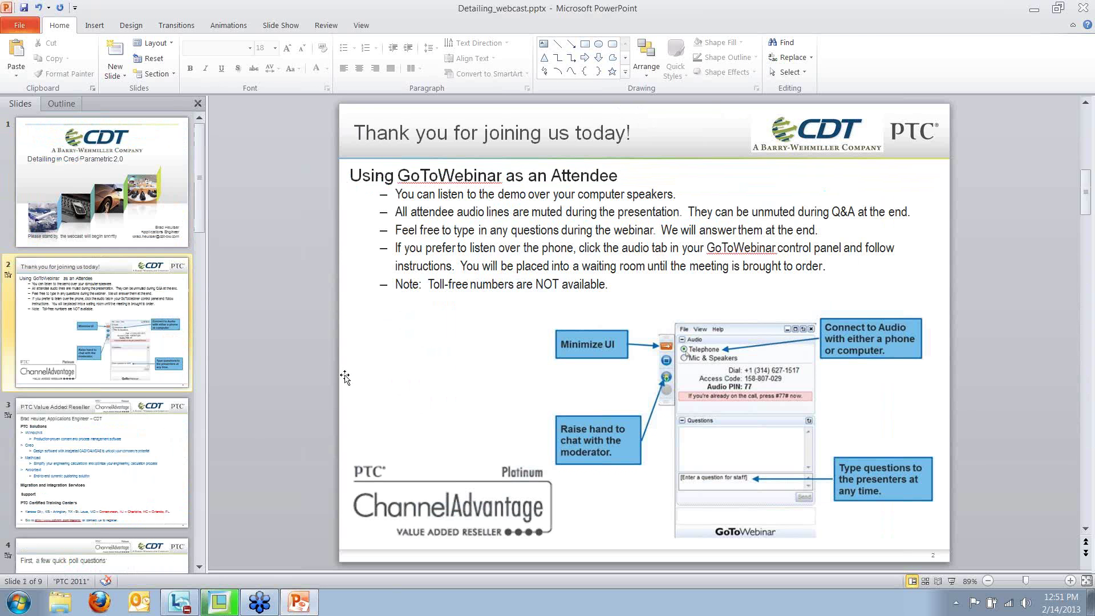
pyautogui.scroll(-4, 345, 378)
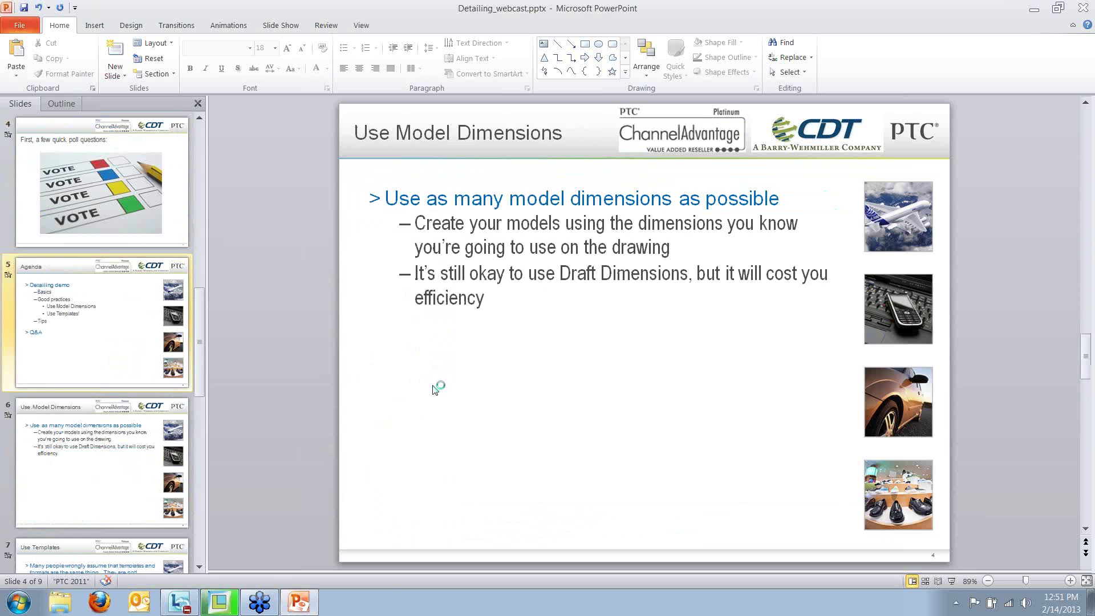
pyautogui.scroll(-2, 436, 388)
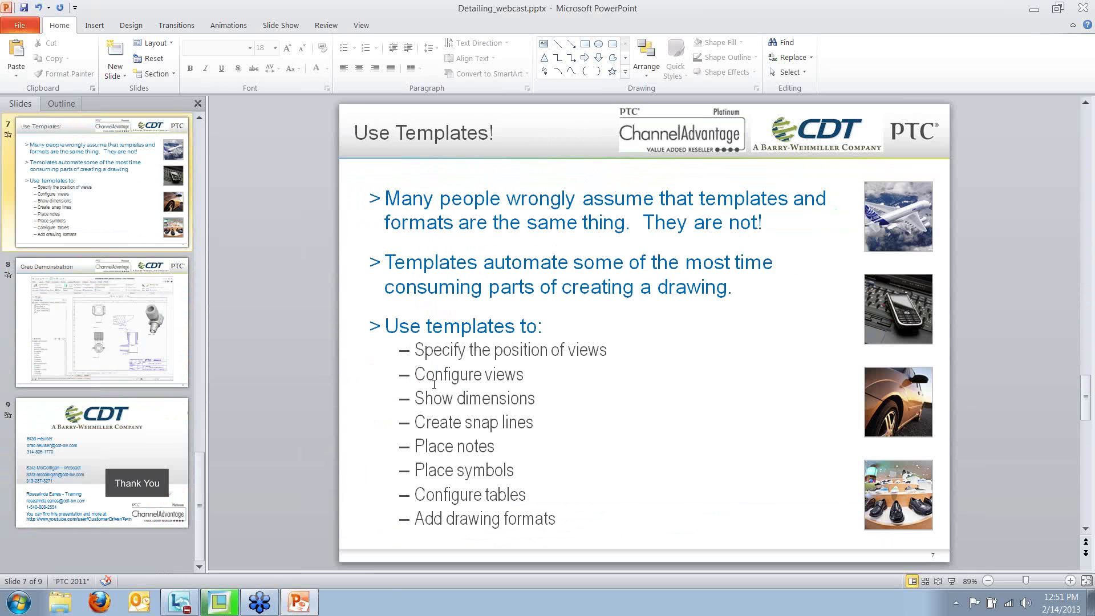
pyautogui.scroll(-1, 502, 399)
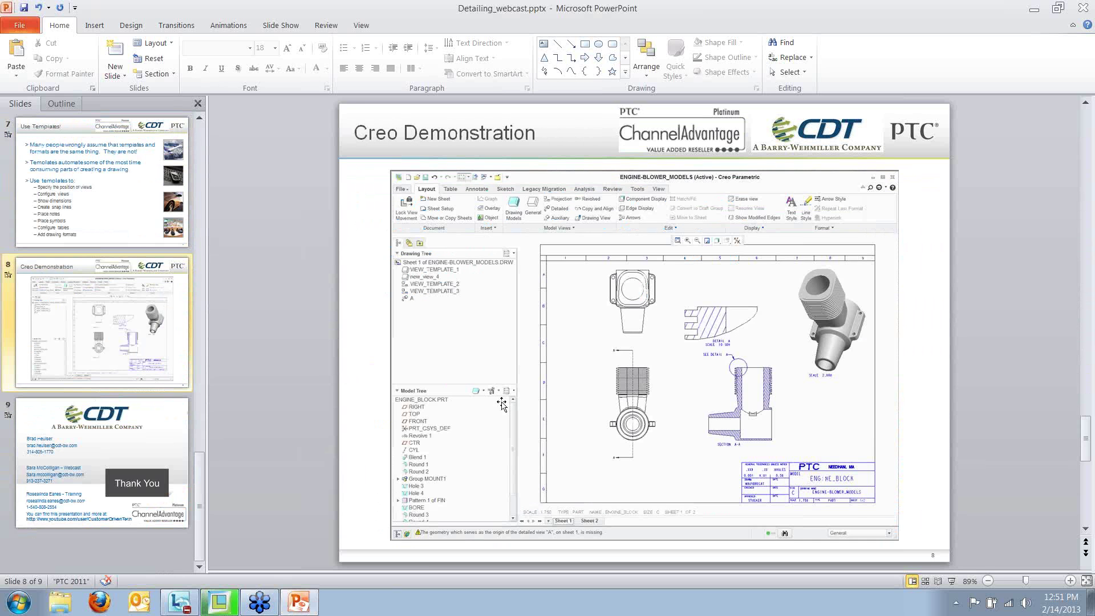
pyautogui.scroll(-1, 499, 406)
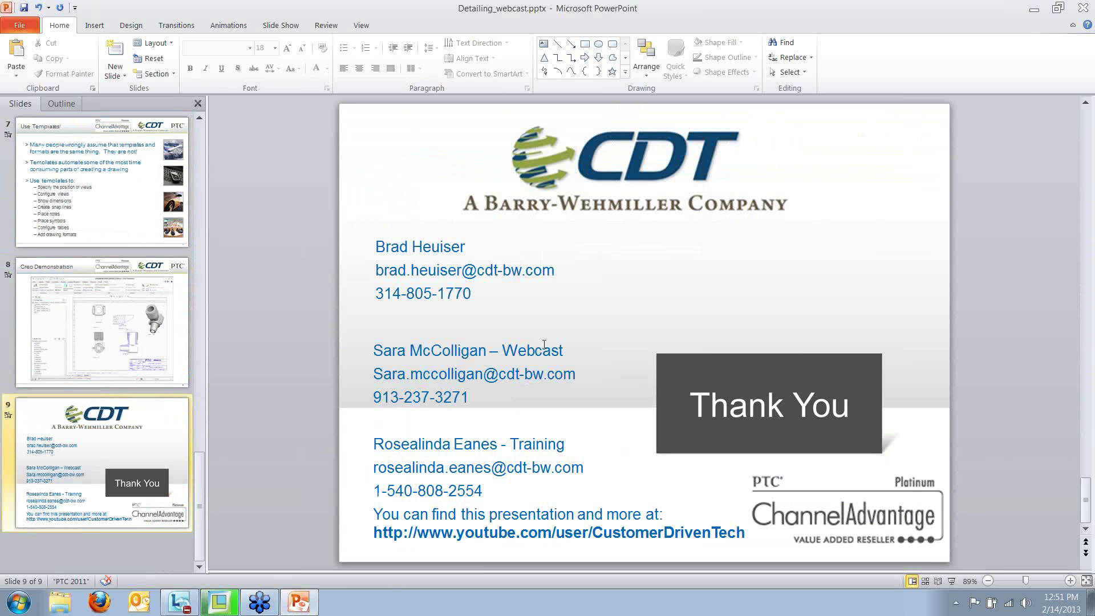
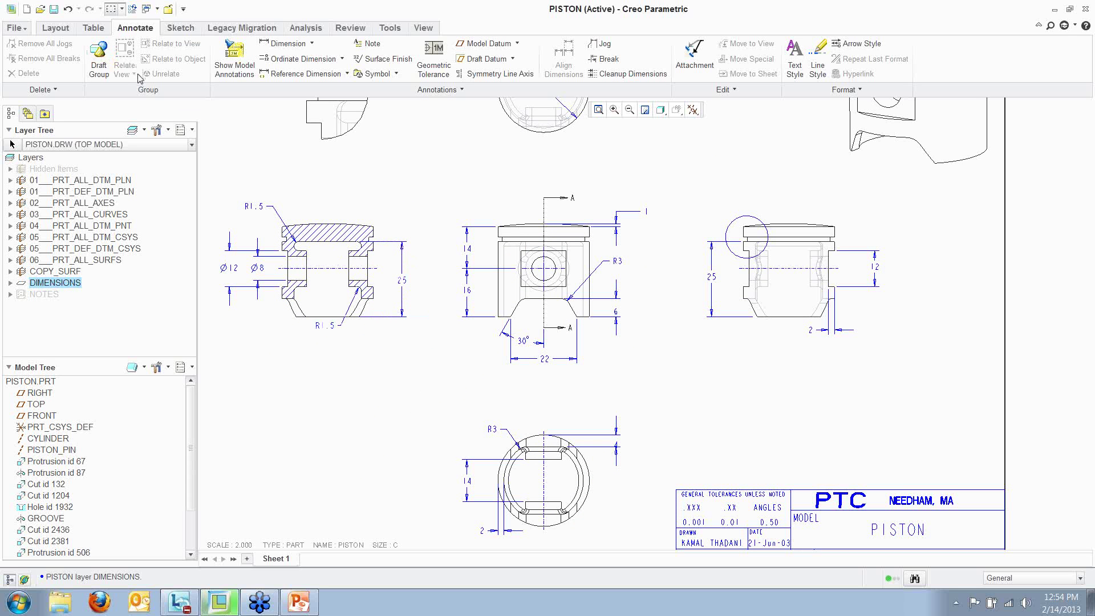
# Close the piston drawing and open hole_block.drw from the detailing folder
pyautogui.click(168, 9)
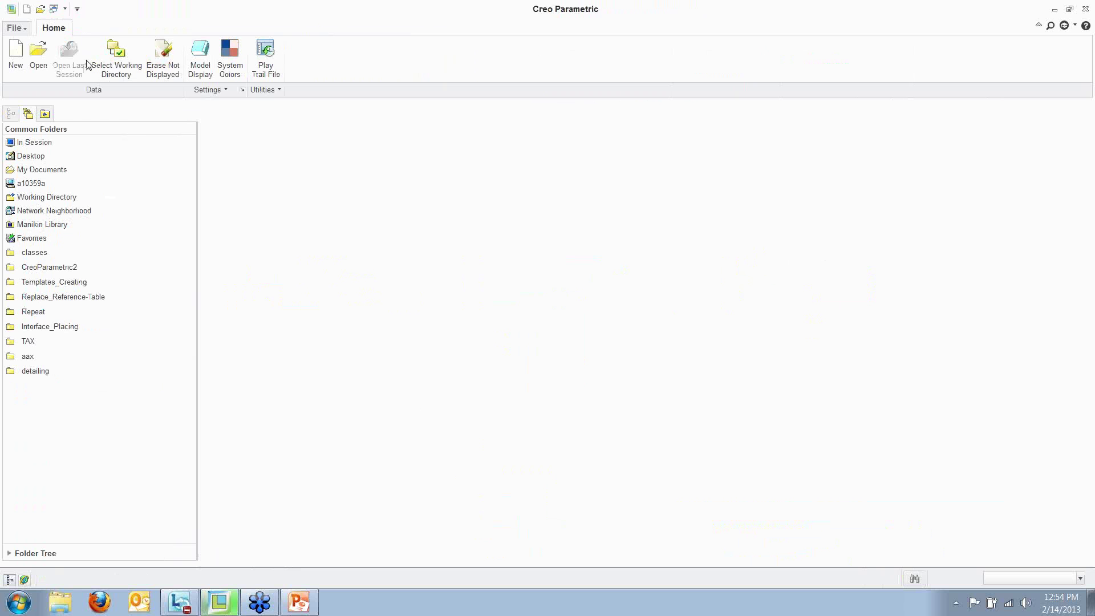
pyautogui.click(38, 57)
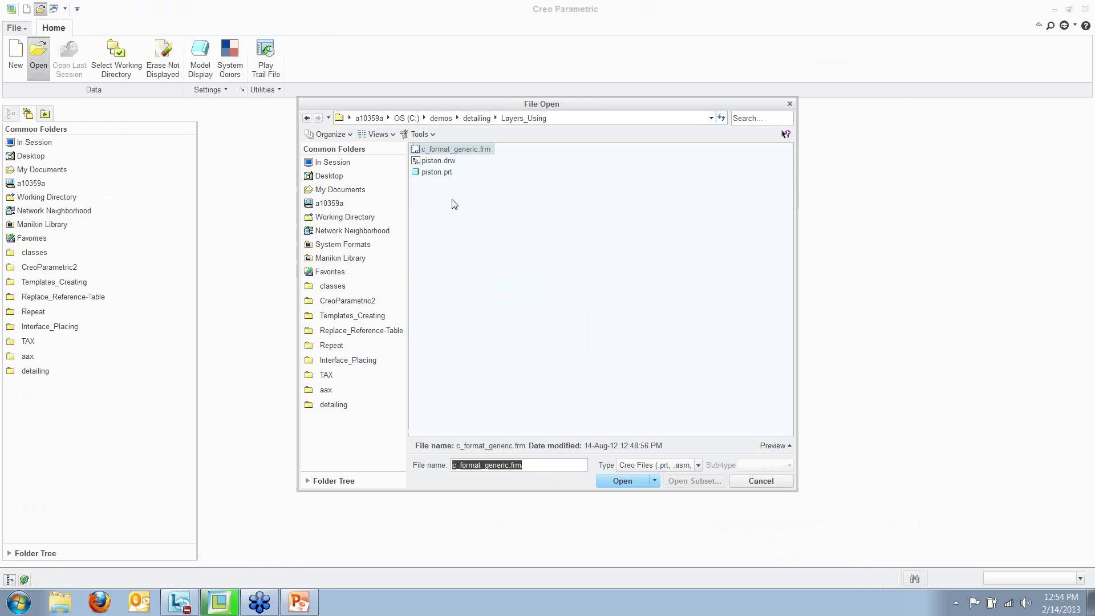
pyautogui.click(476, 118)
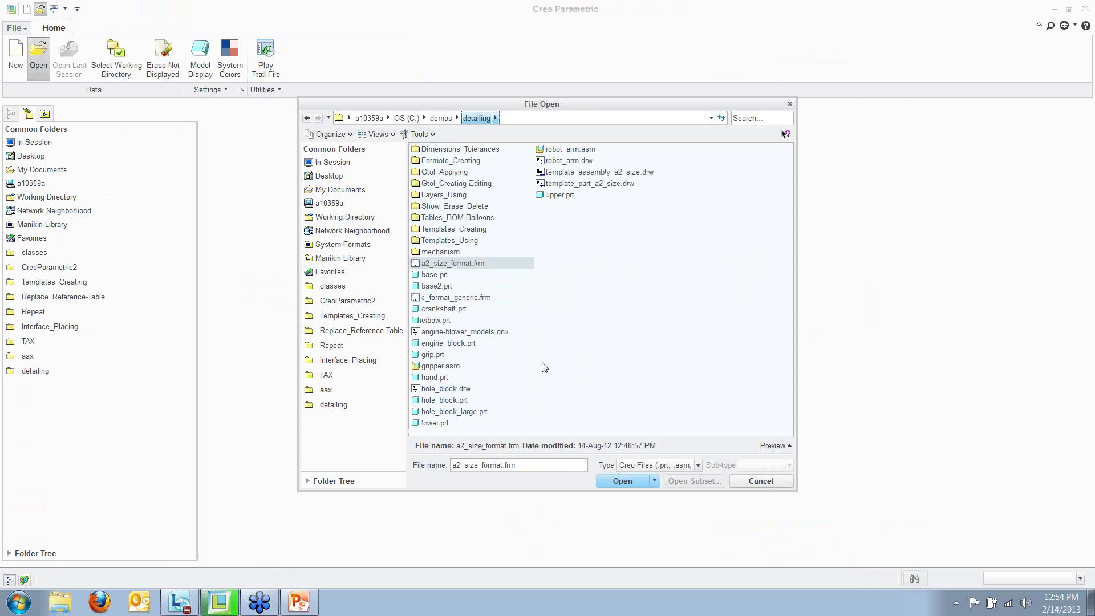
pyautogui.doubleClick(456, 389)
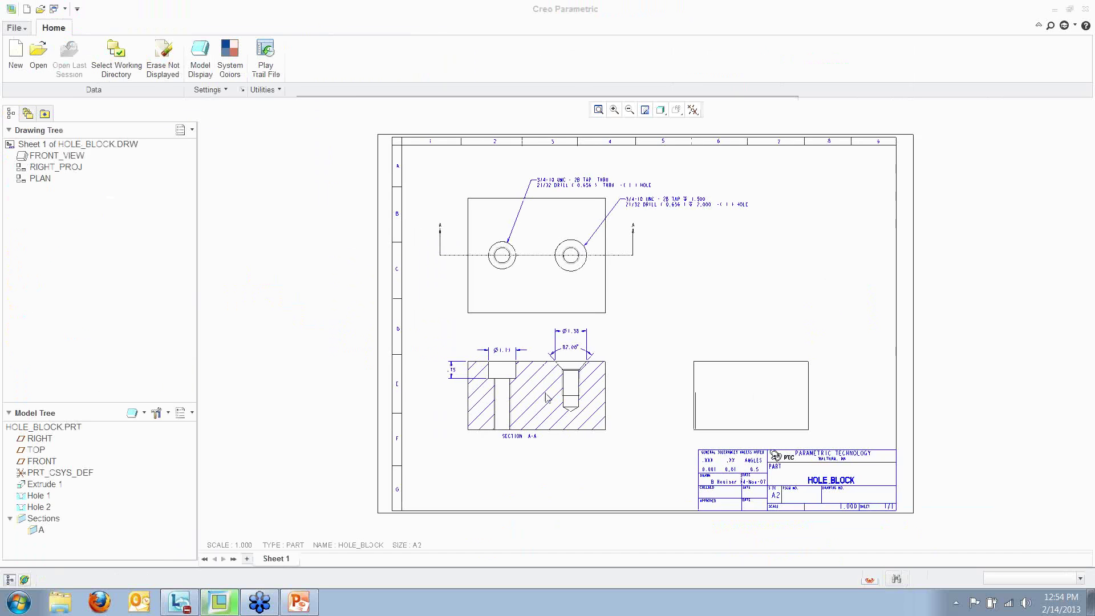
pyautogui.scroll(2, 556, 284)
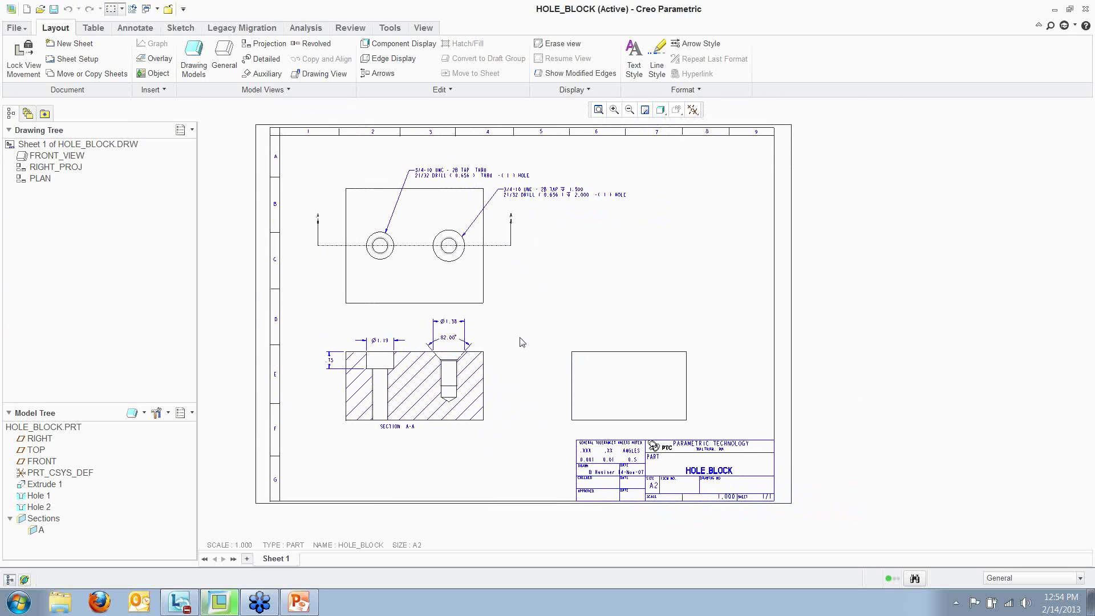
pyautogui.scroll(1, 500, 379)
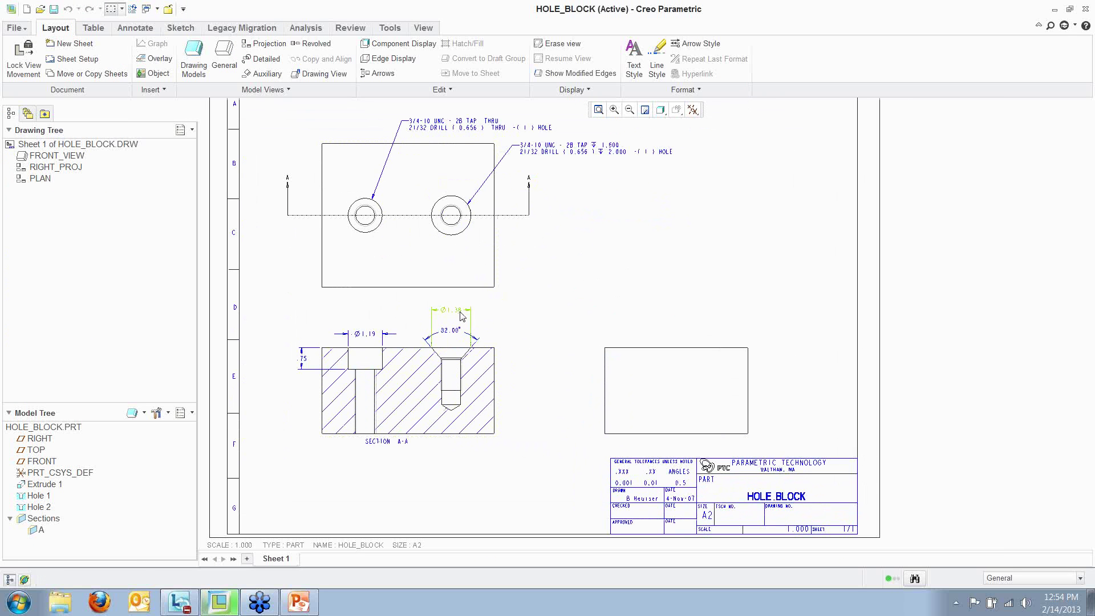
# Add a horizontal width dimension between the two vertical edges of the right projected view, placed above the view
pyautogui.click(136, 27)
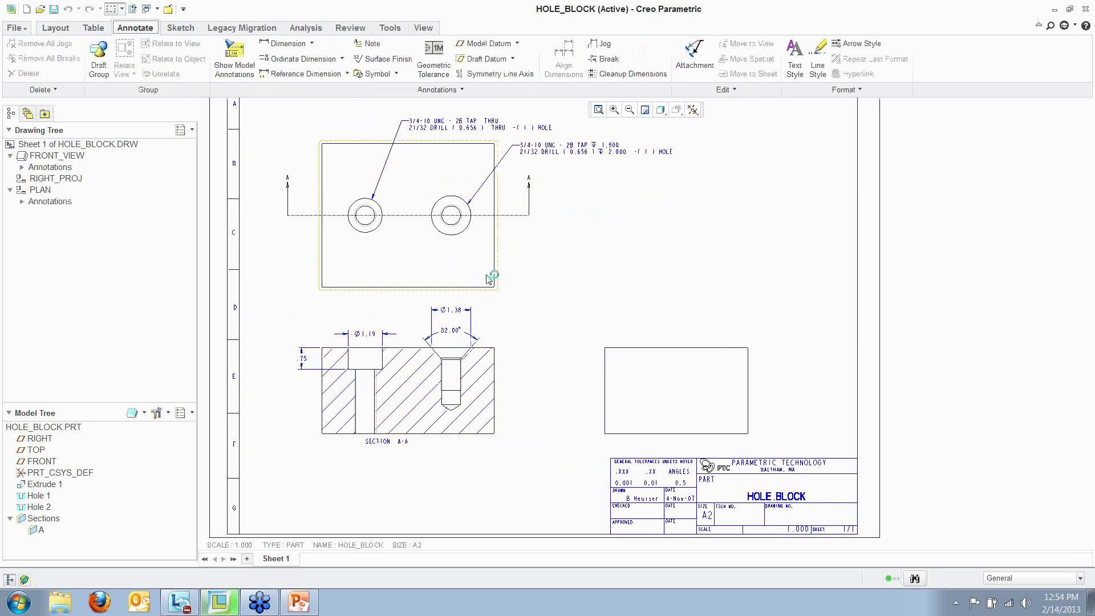
pyautogui.click(285, 43)
pyautogui.click(605, 367)
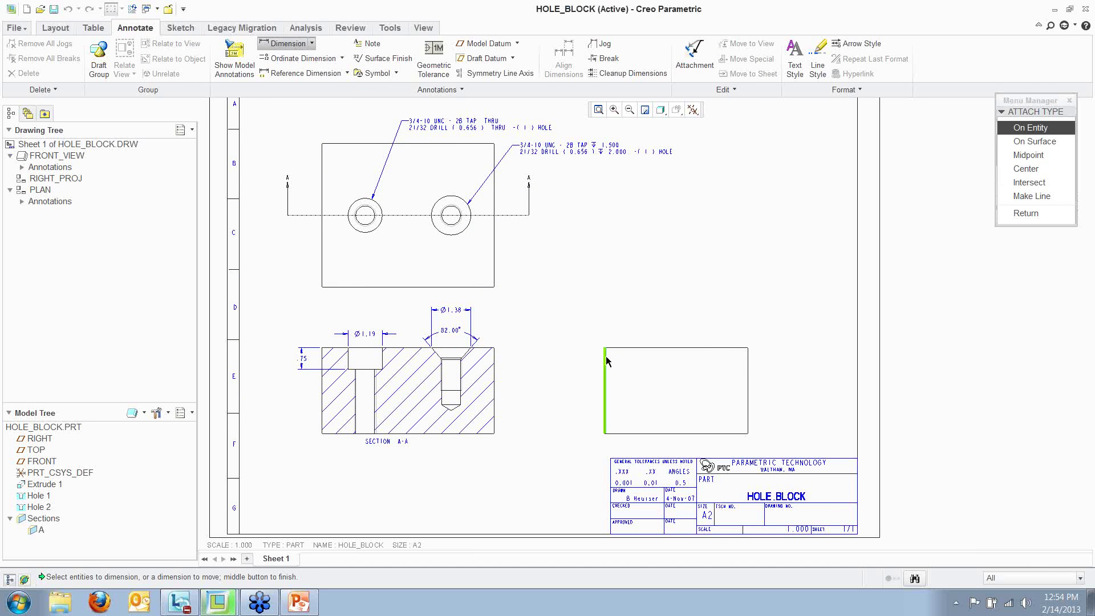
pyautogui.keyDown('ctrl'); pyautogui.click(747, 368); pyautogui.keyUp('ctrl')
pyautogui.middleClick(684, 310)
pyautogui.click(697, 349)
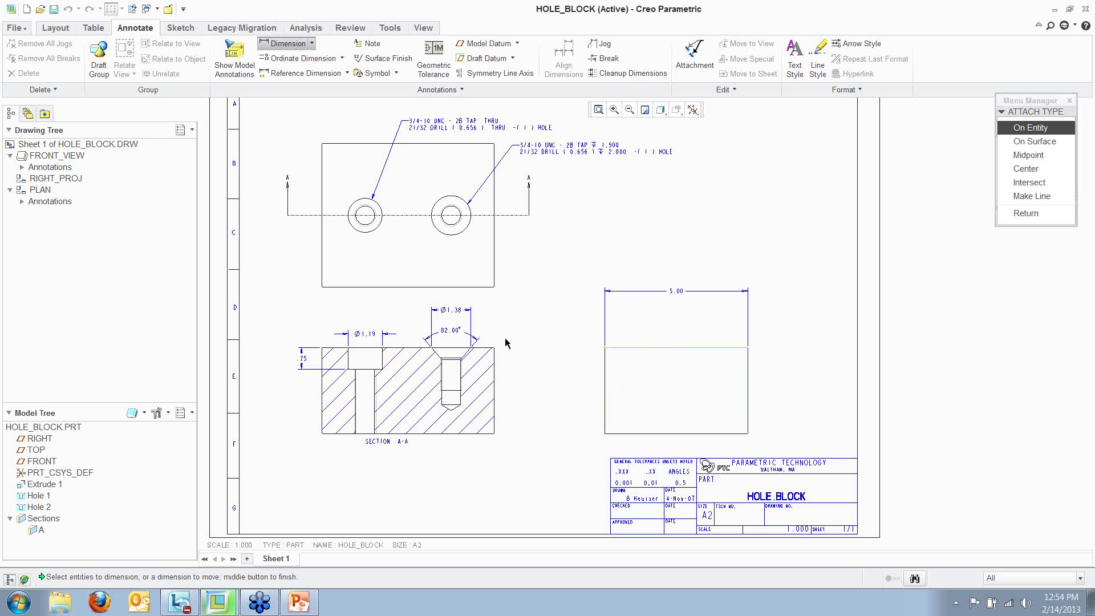
pyautogui.middleClick(303, 358)
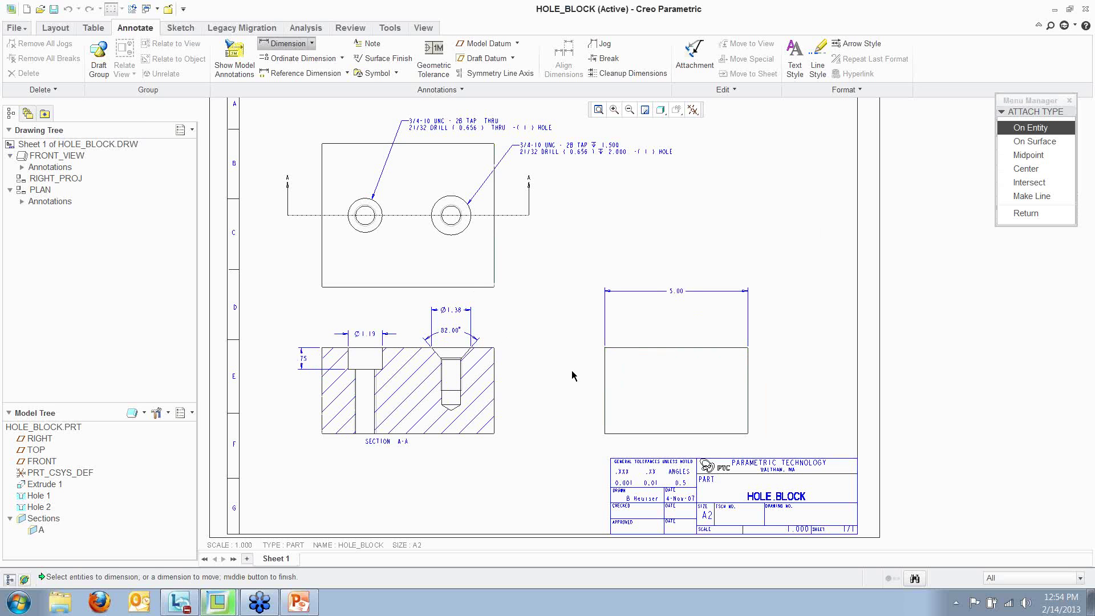
pyautogui.click(675, 292)
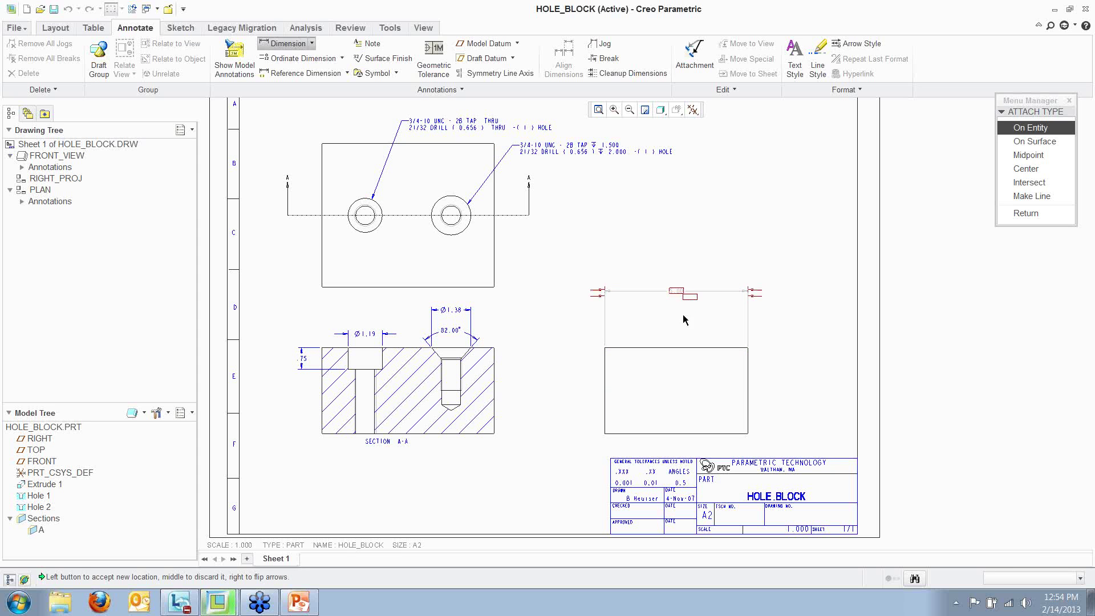
pyautogui.middleClick(650, 242)
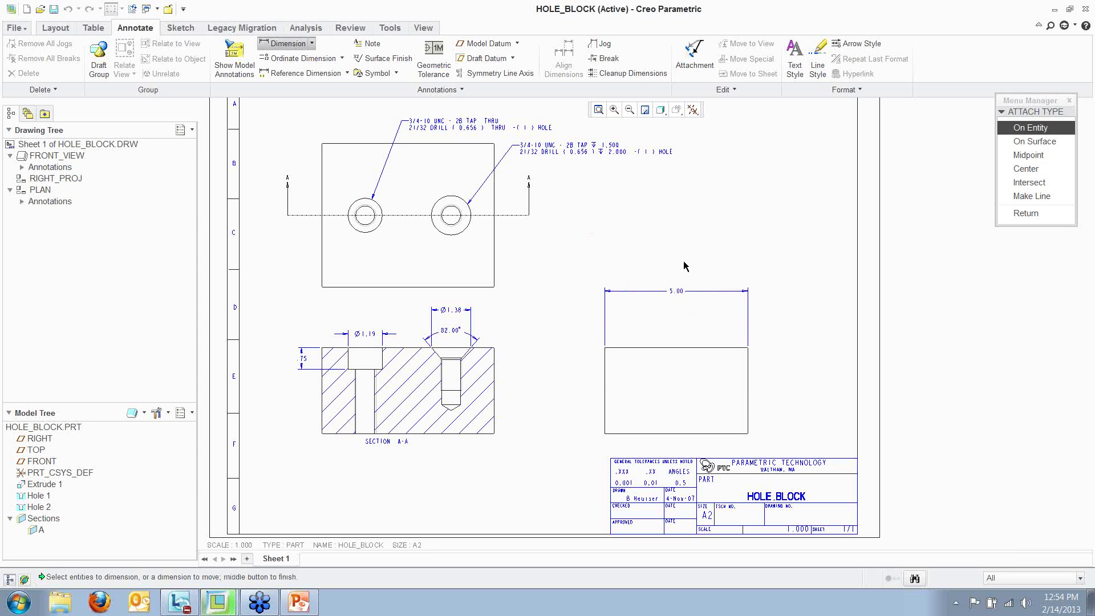
# Open the properties of the right projected view's width dimension and expand the front view's annotations in the drawing tree to look up dimension names
pyautogui.click(679, 293)
pyautogui.rightClick(680, 296)
pyautogui.click(700, 413)
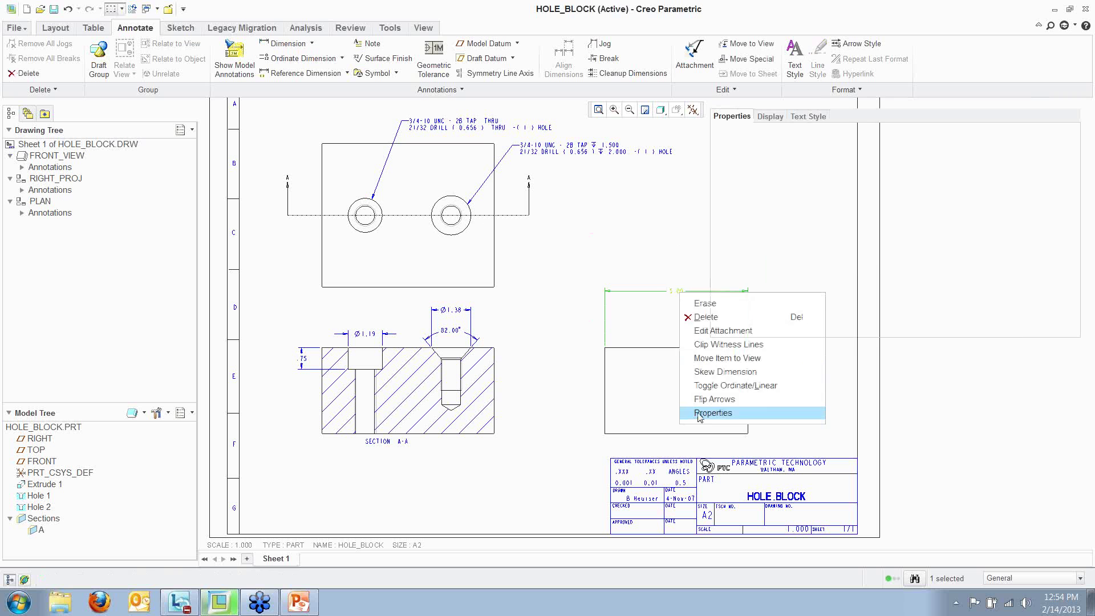
pyautogui.moveTo(732, 107); pyautogui.dragTo(504, 110)
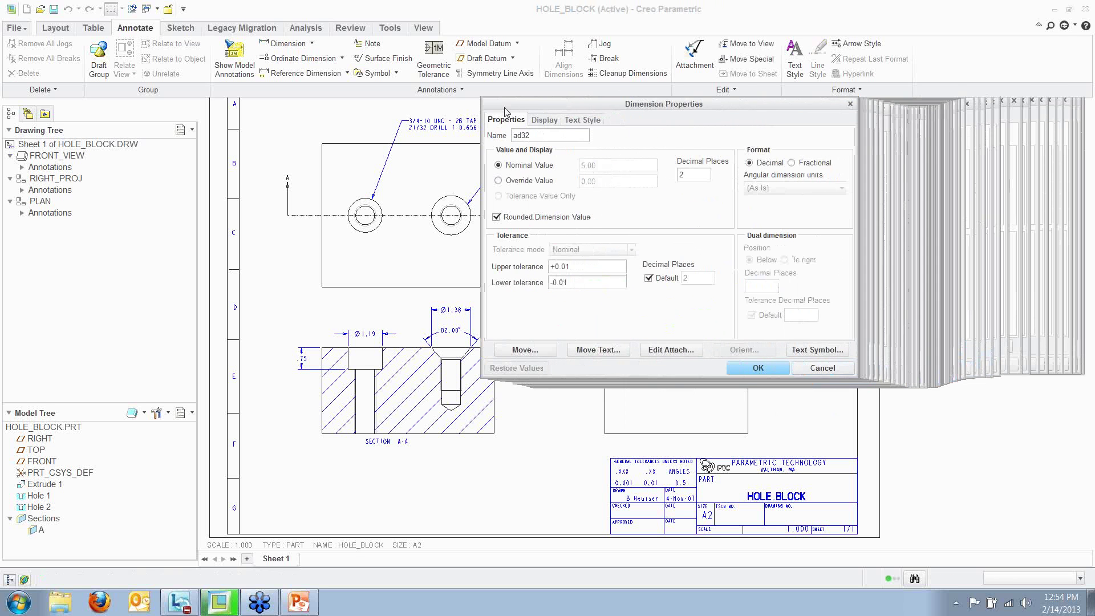
pyautogui.click(22, 167)
pyautogui.click(65, 179)
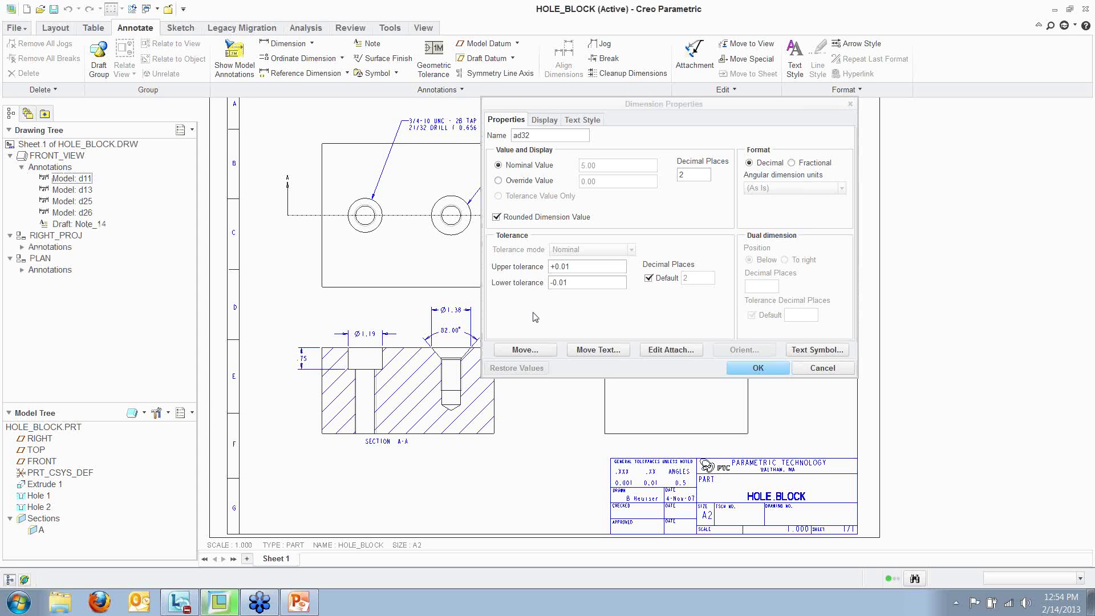
# Append "CRITICAL DIMENSION WITH REGARDS TO" and a parametric reference to the .75 depth dimension to the width dimension's text
pyautogui.moveTo(593, 107); pyautogui.dragTo(480, 108)
pyautogui.click(432, 121)
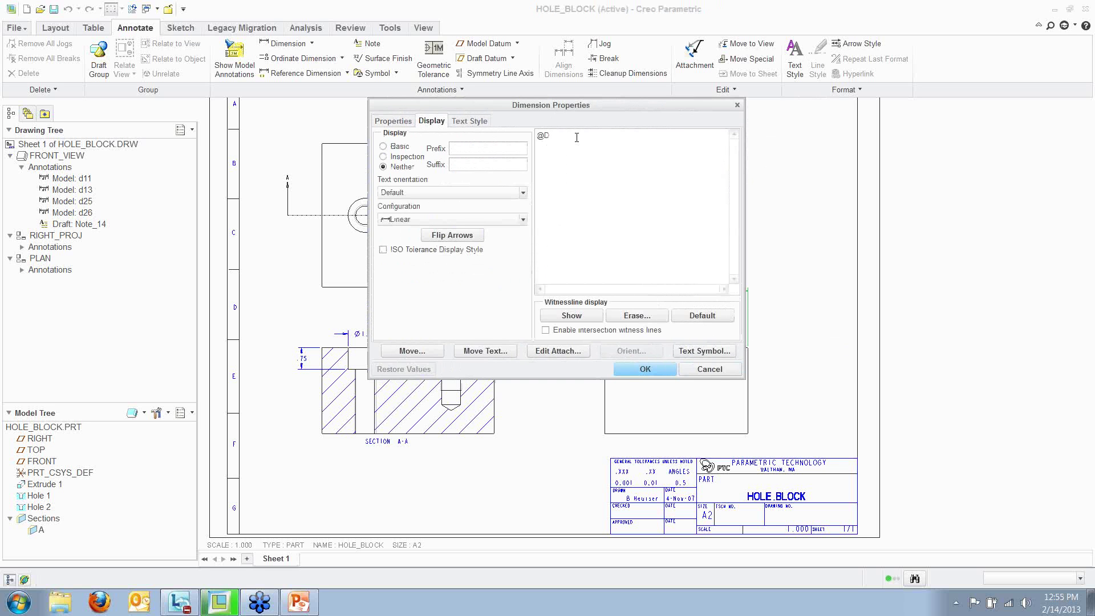
pyautogui.press('capslock')
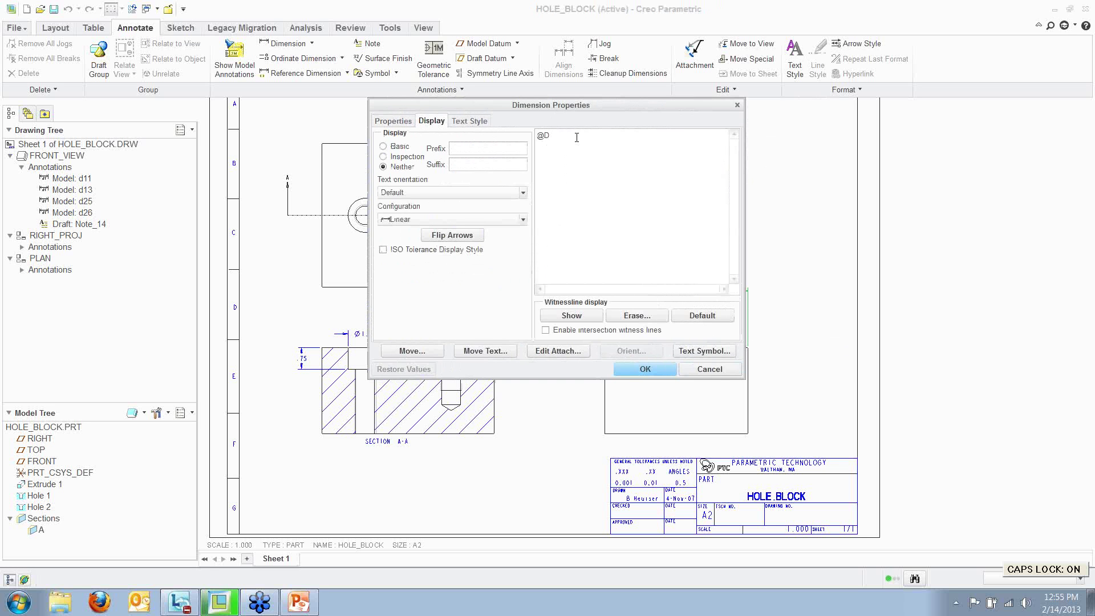
pyautogui.write('T')
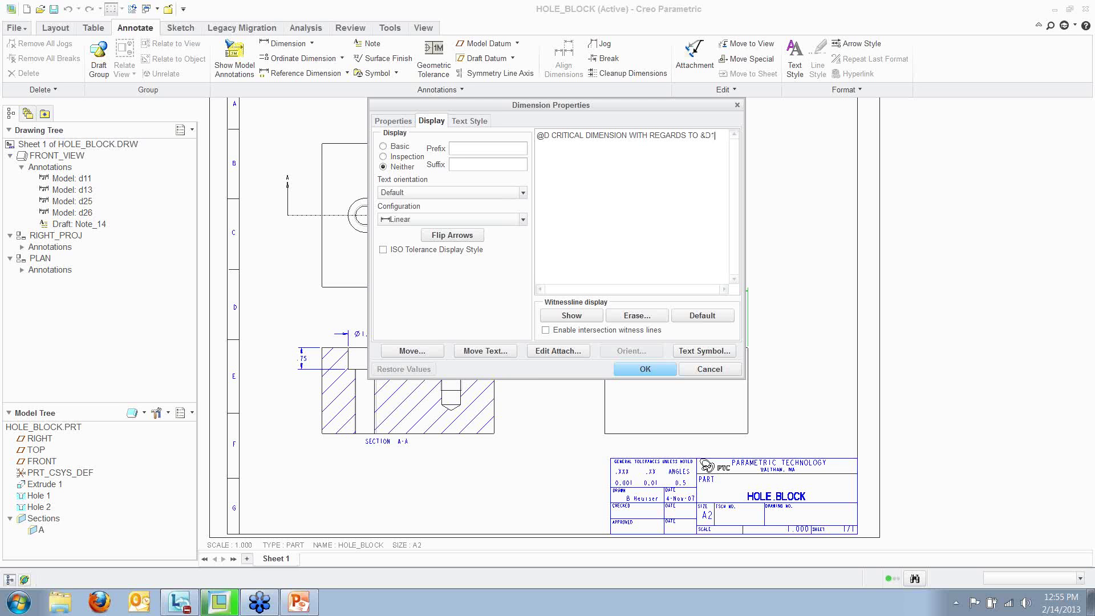
pyautogui.click(669, 374)
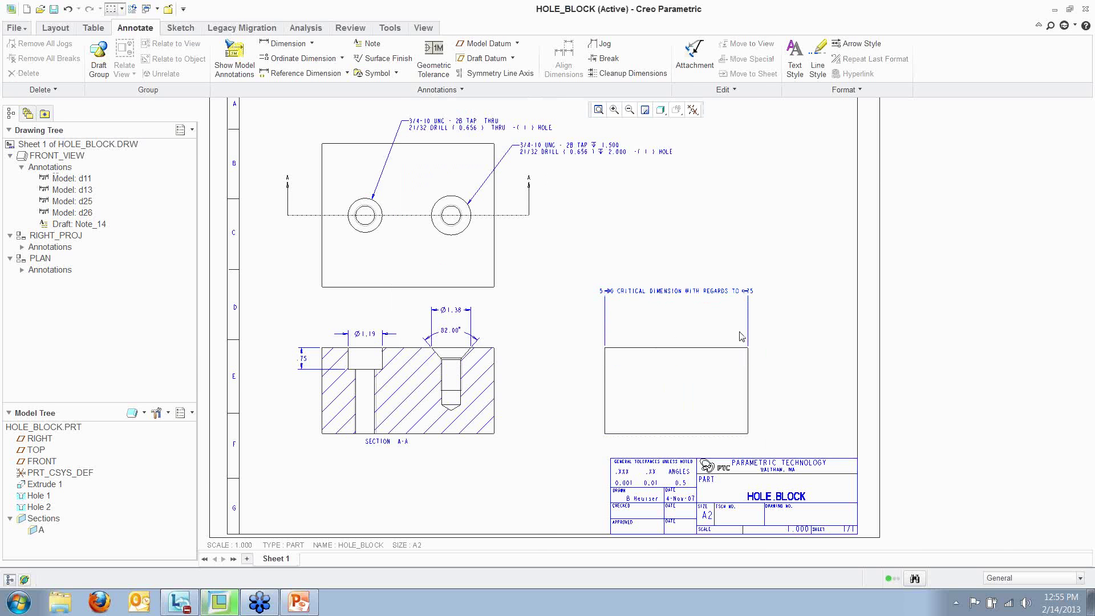
# Move the width dimension's text out of its witness lines so it sits above the section A-A view
pyautogui.scroll(3, 741, 336)
pyautogui.click(662, 275)
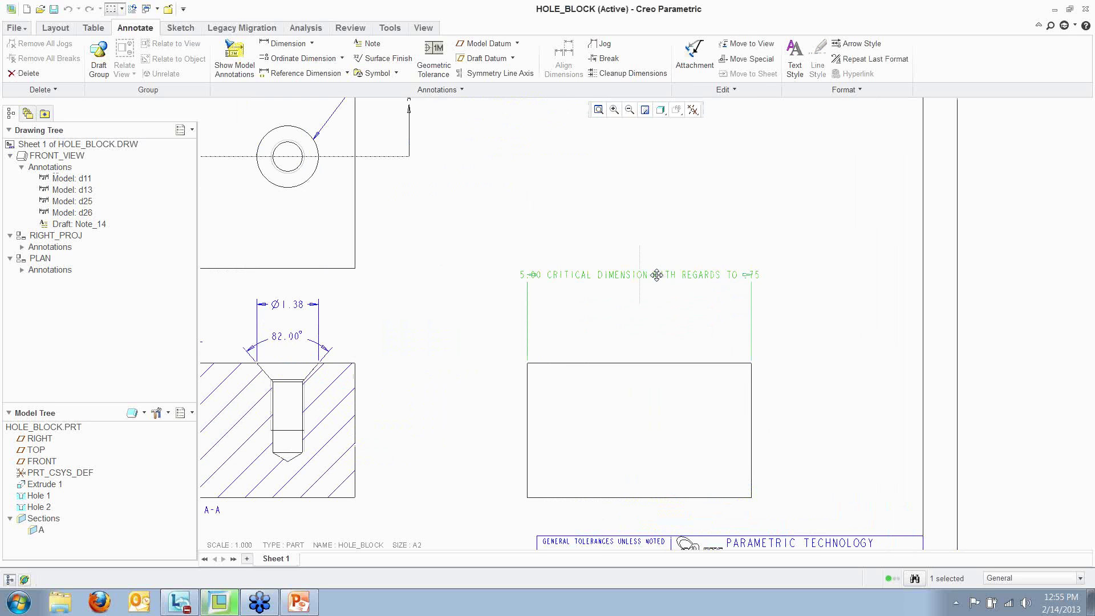
pyautogui.moveTo(656, 275)
pyautogui.mouseDown()
pyautogui.moveTo(522, 262)
pyautogui.moveTo(472, 291)
pyautogui.moveTo(491, 286)
pyautogui.mouseUp()
pyautogui.click(473, 341)
pyautogui.moveTo(471, 345); pyautogui.dragTo(622, 331, button='middle')
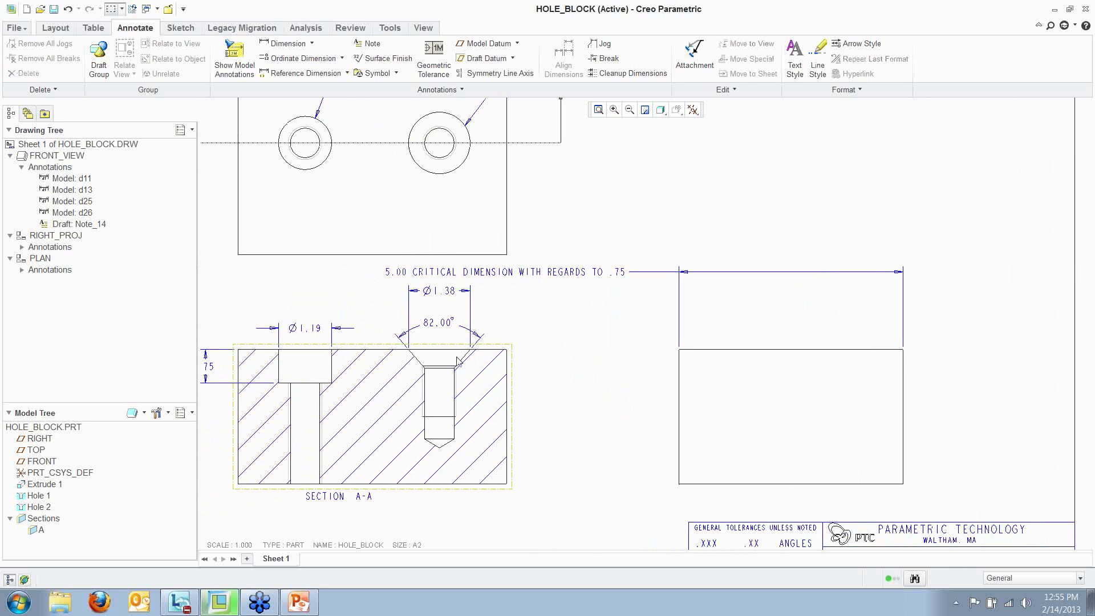
pyautogui.moveTo(507, 343); pyautogui.dragTo(539, 331, button='middle')
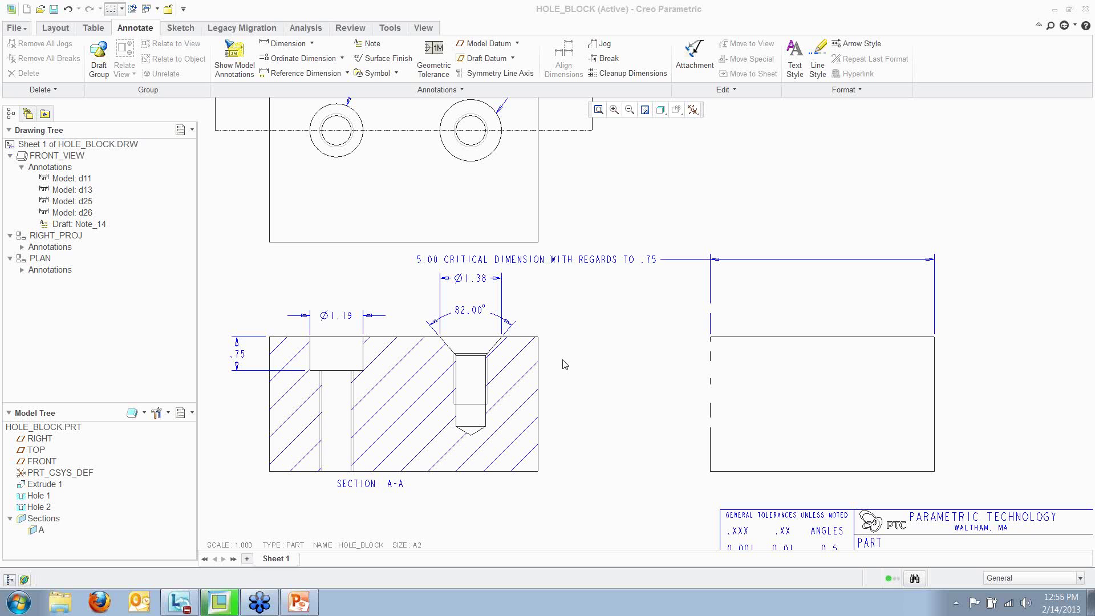
pyautogui.click(382, 276)
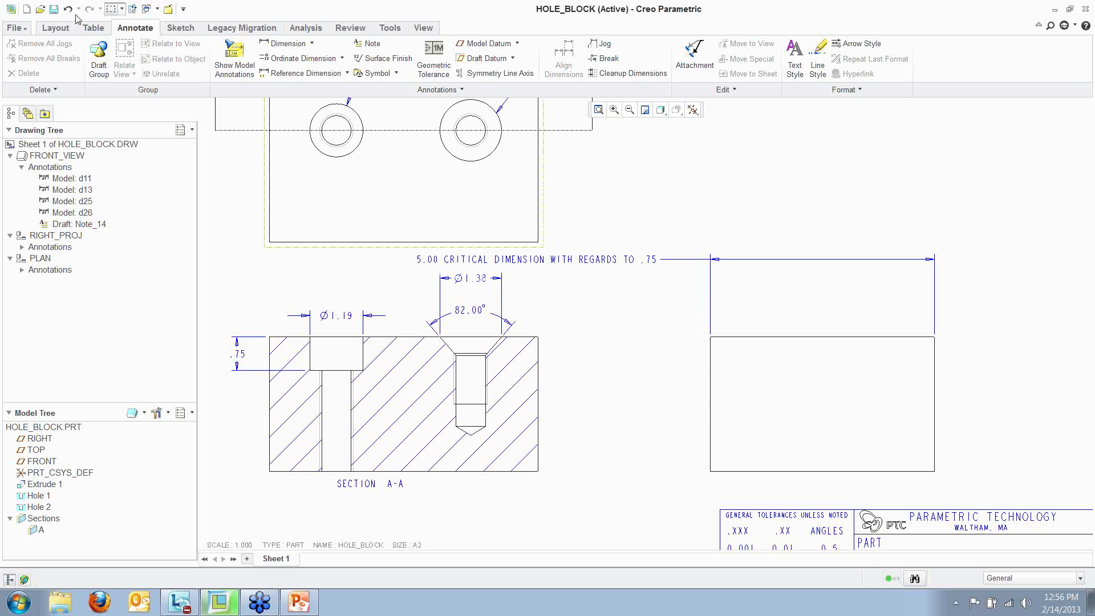
# Open the drawing tables_4.drw from the Tables_BOM-Balloons folder
pyautogui.click(40, 9)
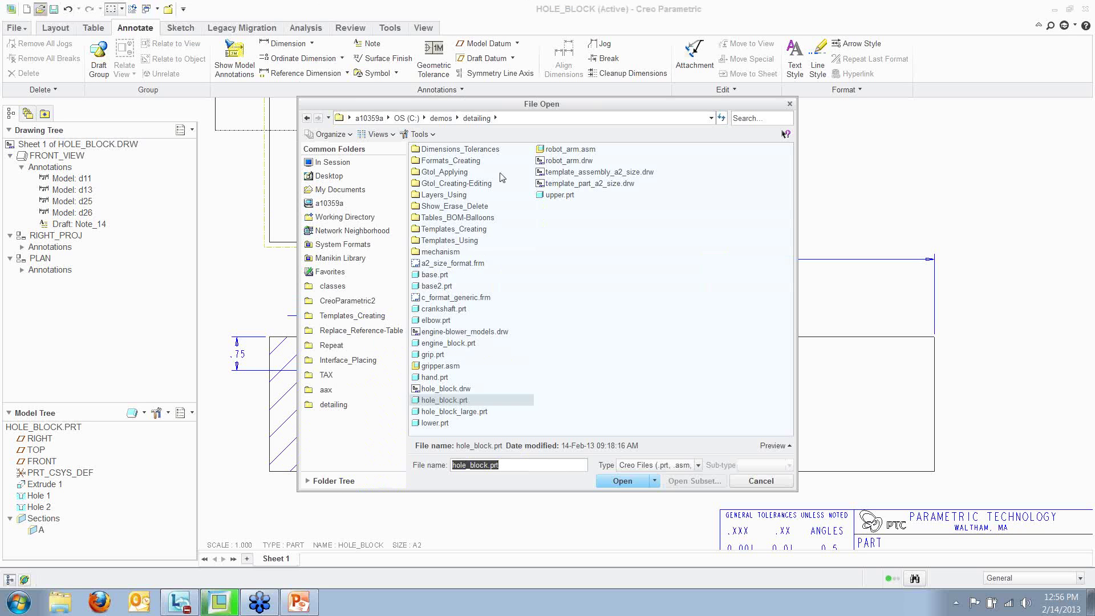
pyautogui.doubleClick(462, 218)
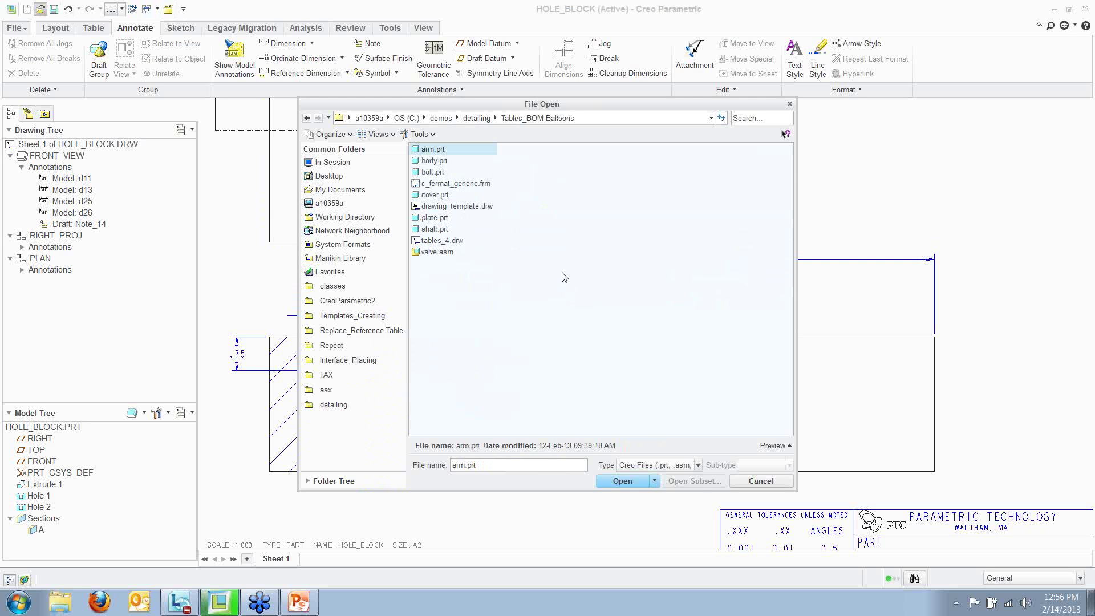
pyautogui.click(859, 294)
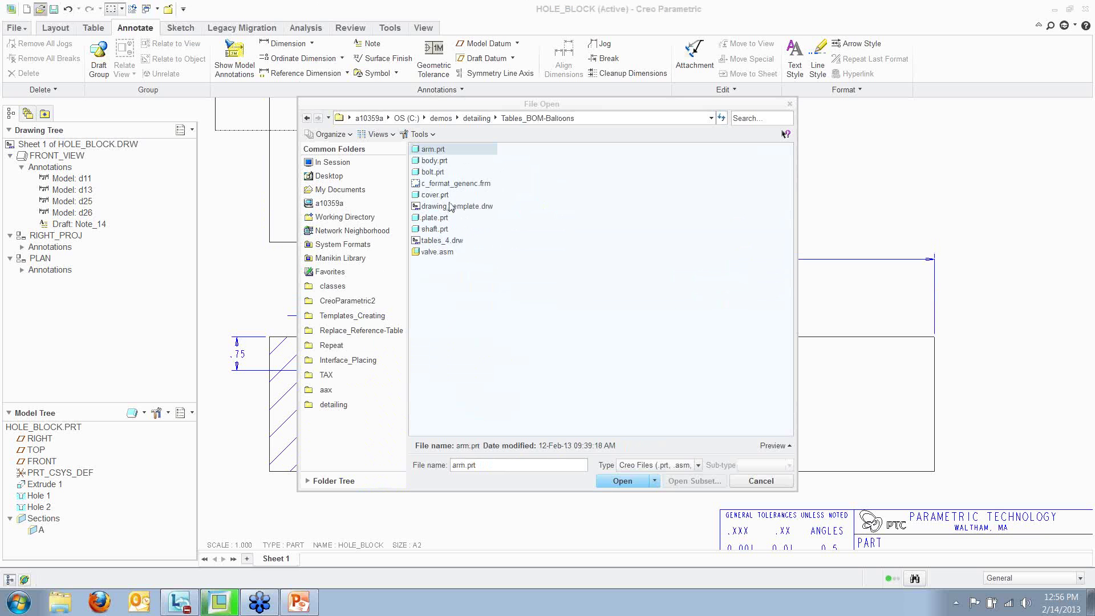
pyautogui.click(447, 242)
pyautogui.doubleClick(446, 241)
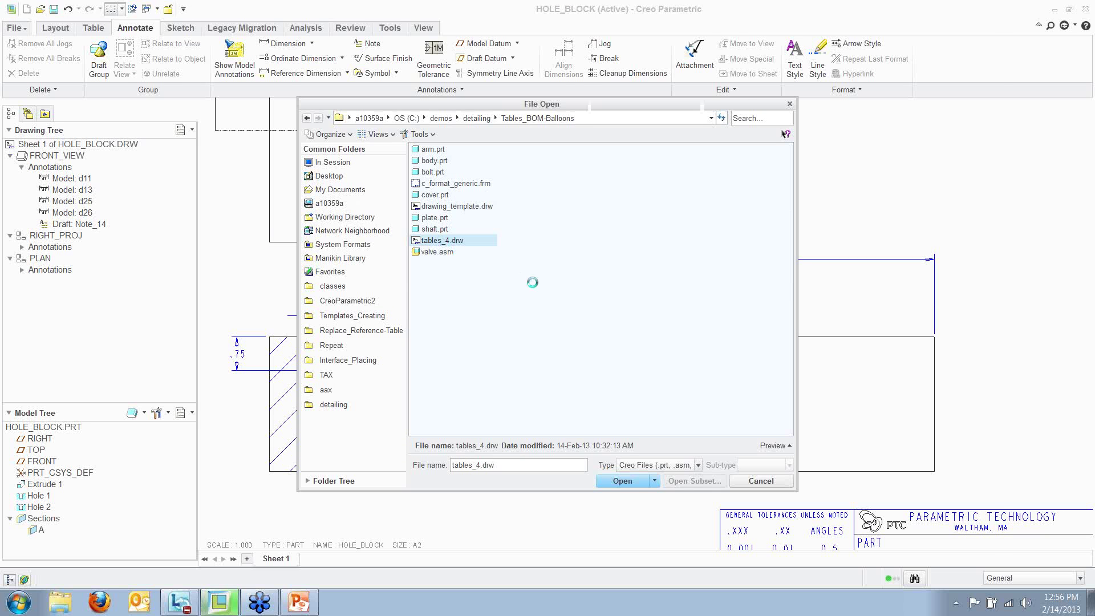
pyautogui.scroll(1, 396, 292)
pyautogui.moveTo(396, 292)
pyautogui.mouseDown(button='middle')
pyautogui.moveTo(302, 274)
pyautogui.moveTo(319, 299)
pyautogui.mouseUp(button='middle')
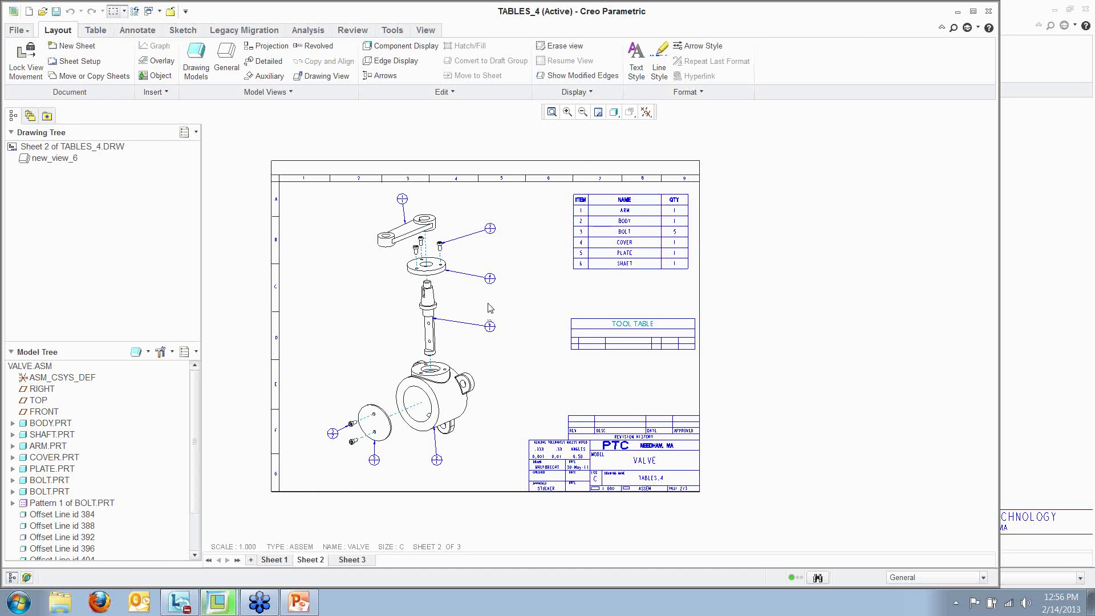
# Go to Sheet 3 and add robot_arm.asm from the detailing folder to the drawing as a second model
pyautogui.click(364, 560)
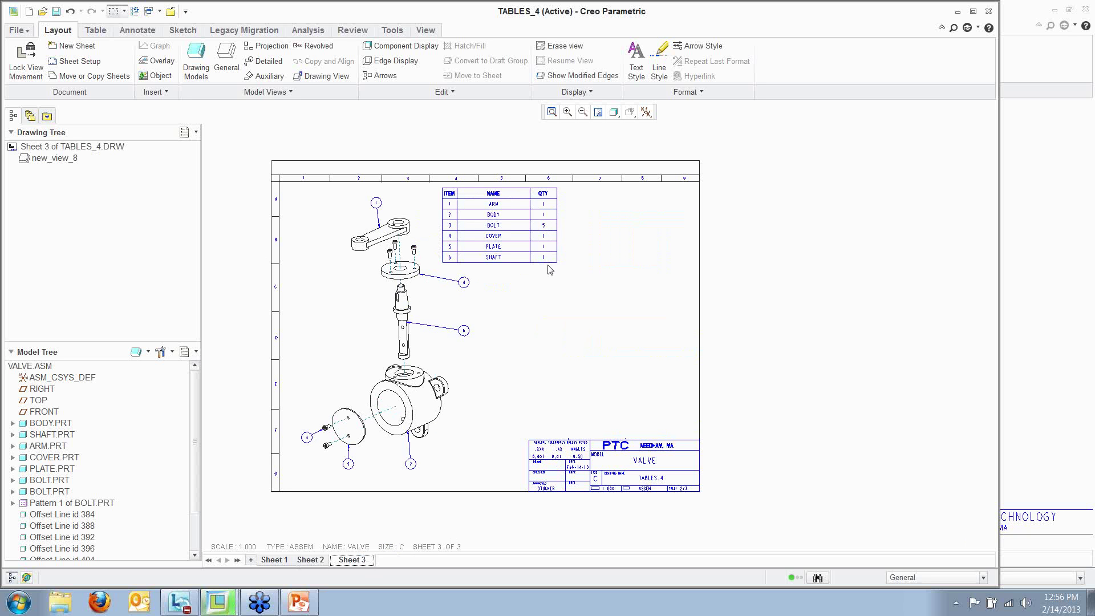
pyautogui.click(196, 60)
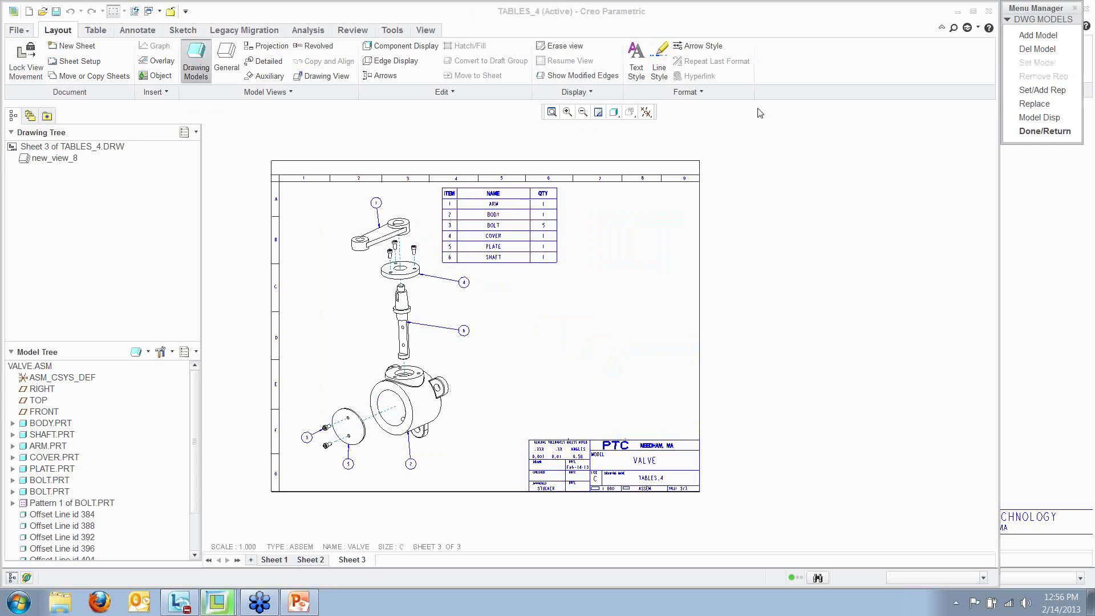
pyautogui.click(1037, 35)
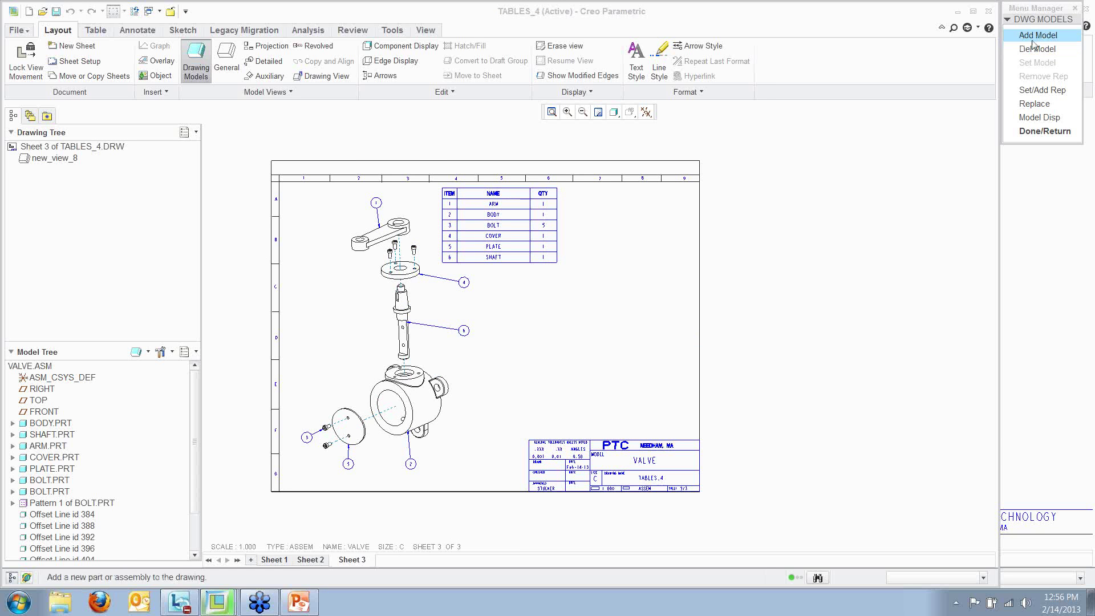
pyautogui.click(477, 118)
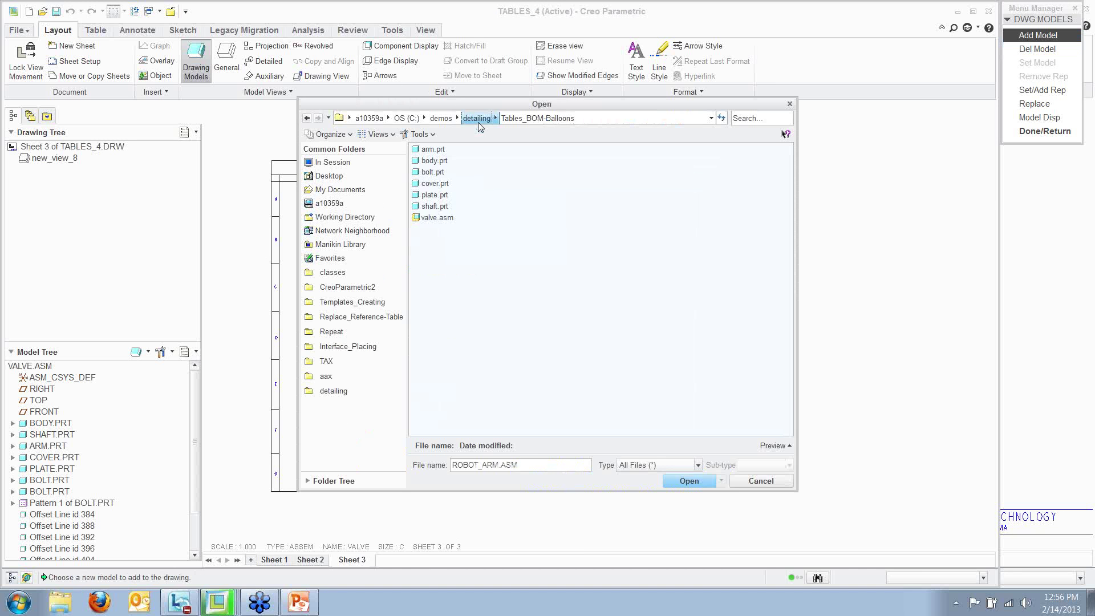
pyautogui.doubleClick(445, 390)
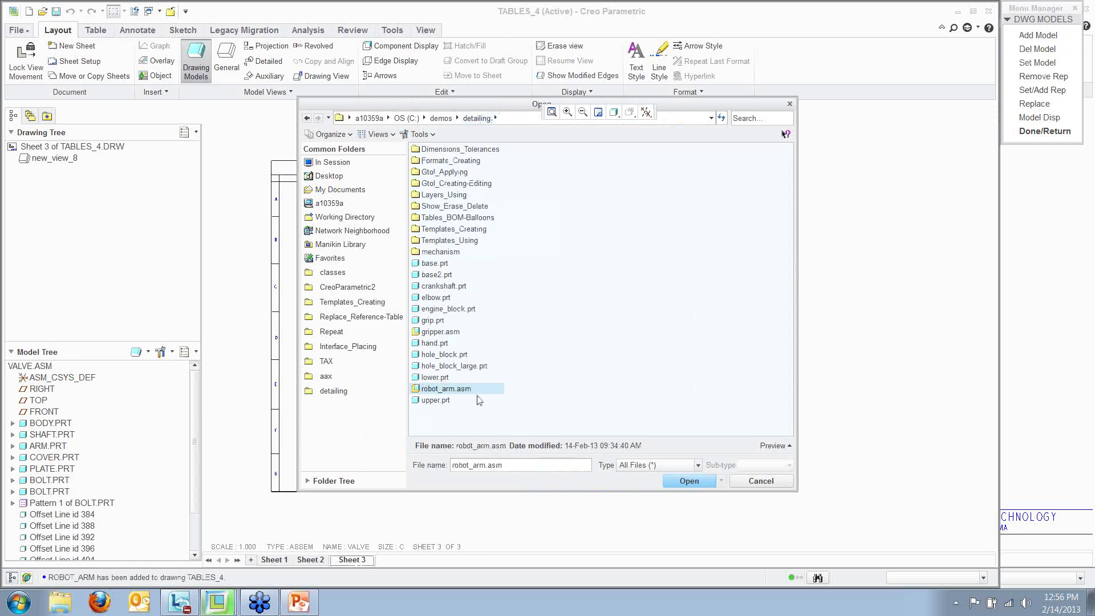
# Insert a general view of the robot arm below and beside the parts table, using the FRONT orientation
pyautogui.click(226, 60)
pyautogui.click(529, 339)
pyautogui.click(597, 337)
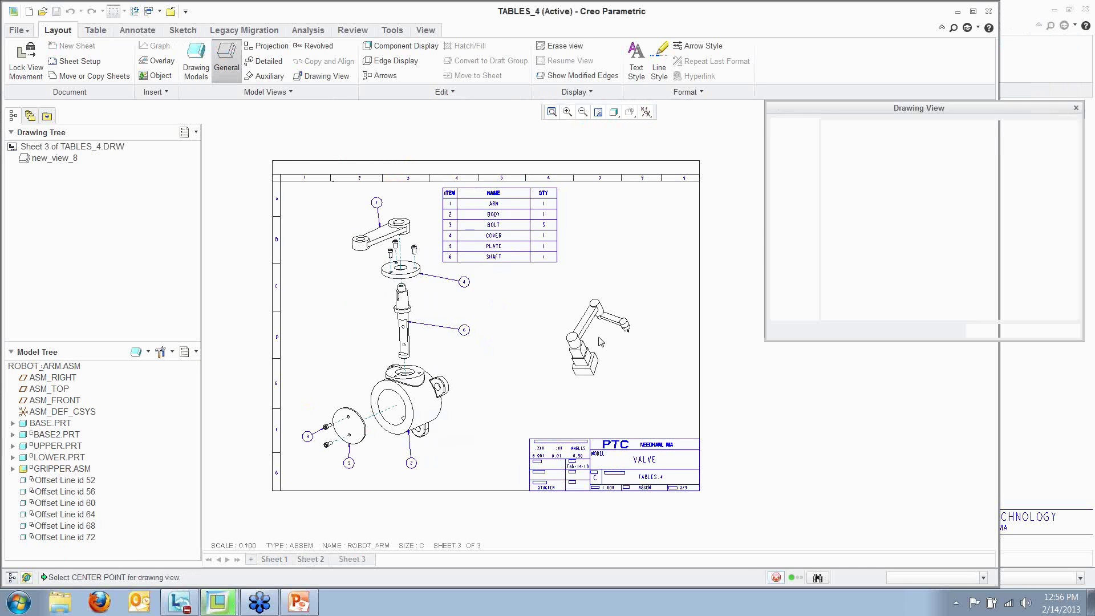
pyautogui.click(855, 285)
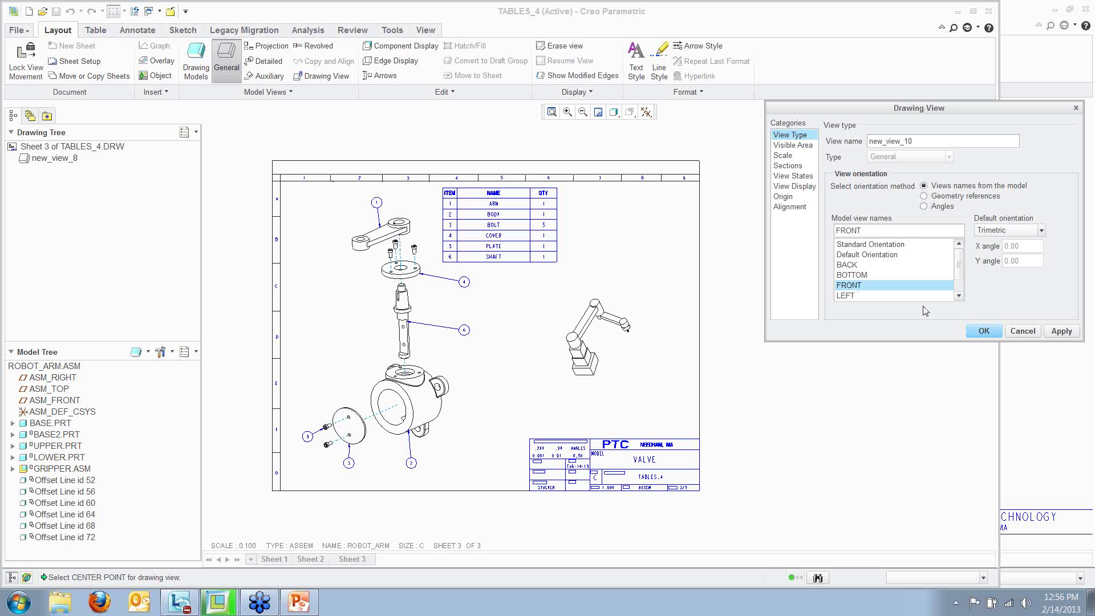
pyautogui.moveTo(895, 121); pyautogui.dragTo(816, 22)
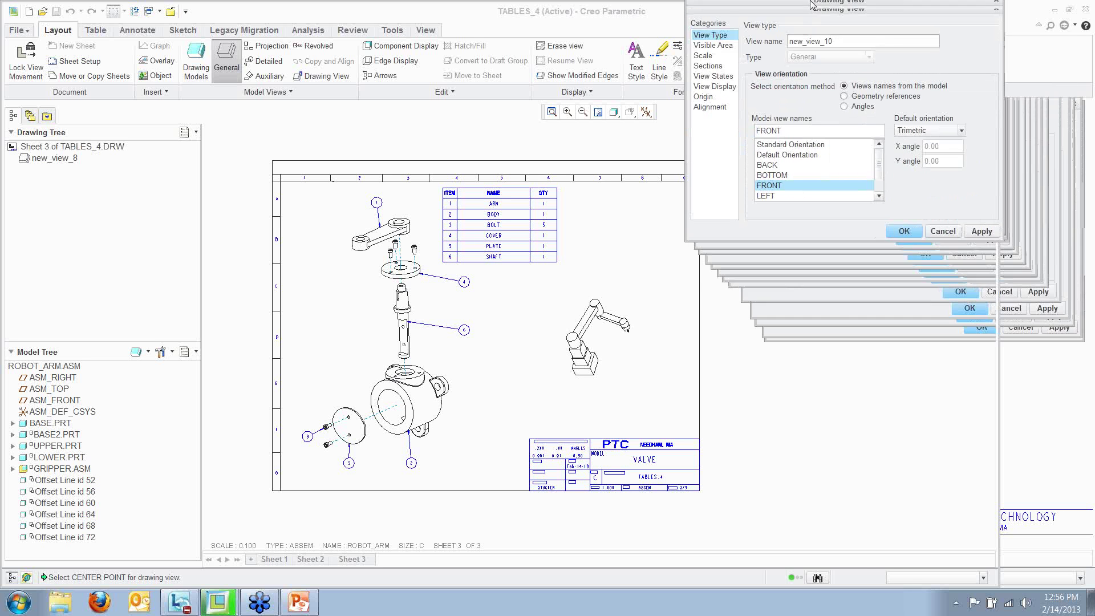
pyautogui.click(911, 233)
pyautogui.scroll(-3, 593, 418)
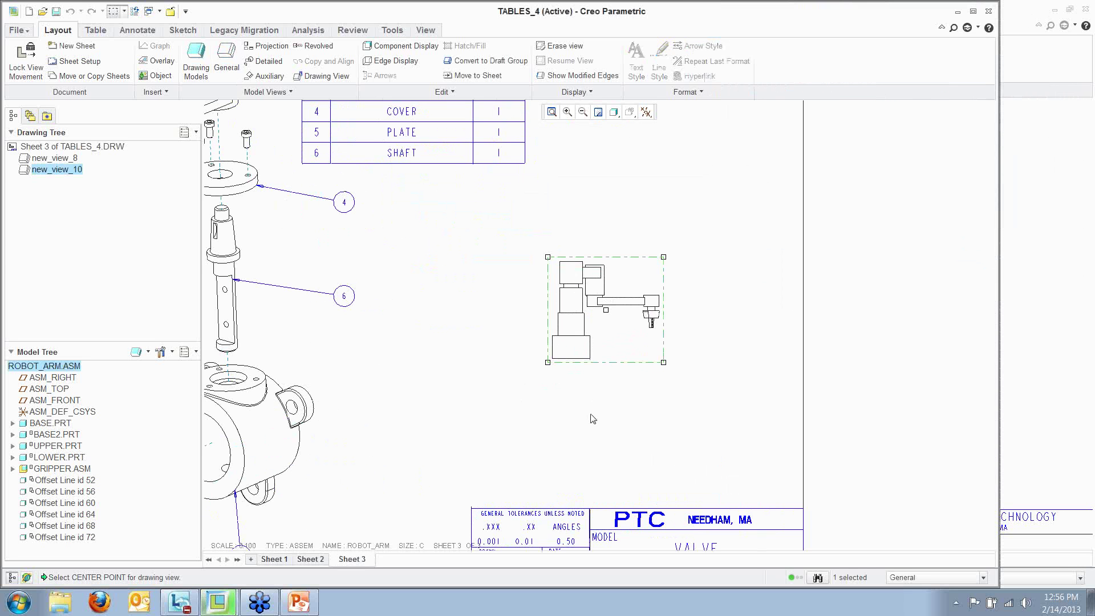
pyautogui.scroll(3, 605, 415)
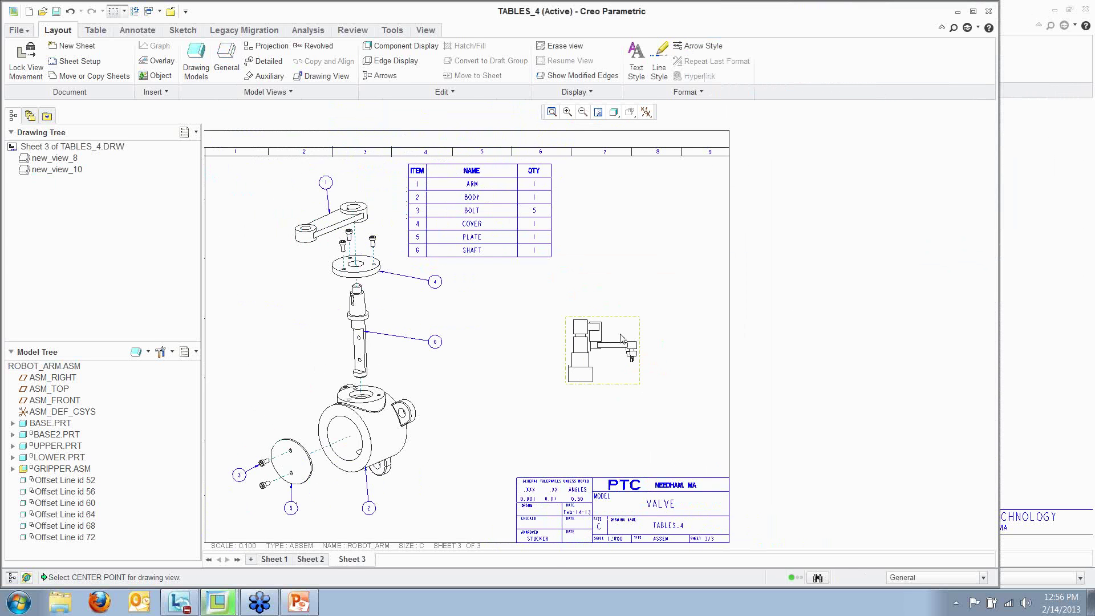
# Explode the components in the robot arm view using assembly explode state A
pyautogui.click(603, 368)
pyautogui.rightClick(602, 365)
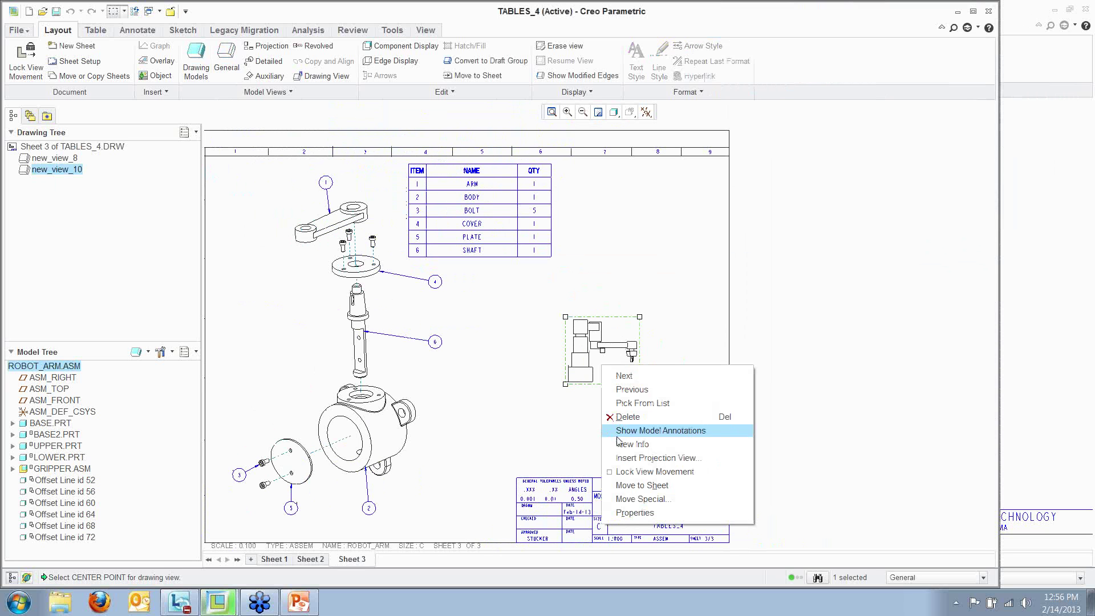
pyautogui.click(636, 512)
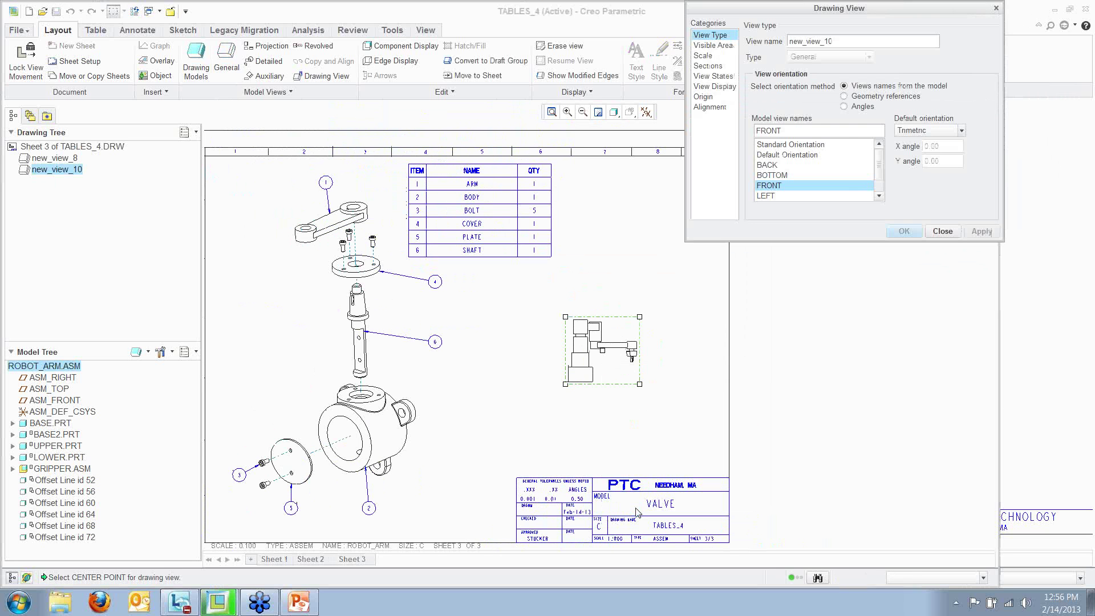
pyautogui.click(714, 86)
pyautogui.click(713, 76)
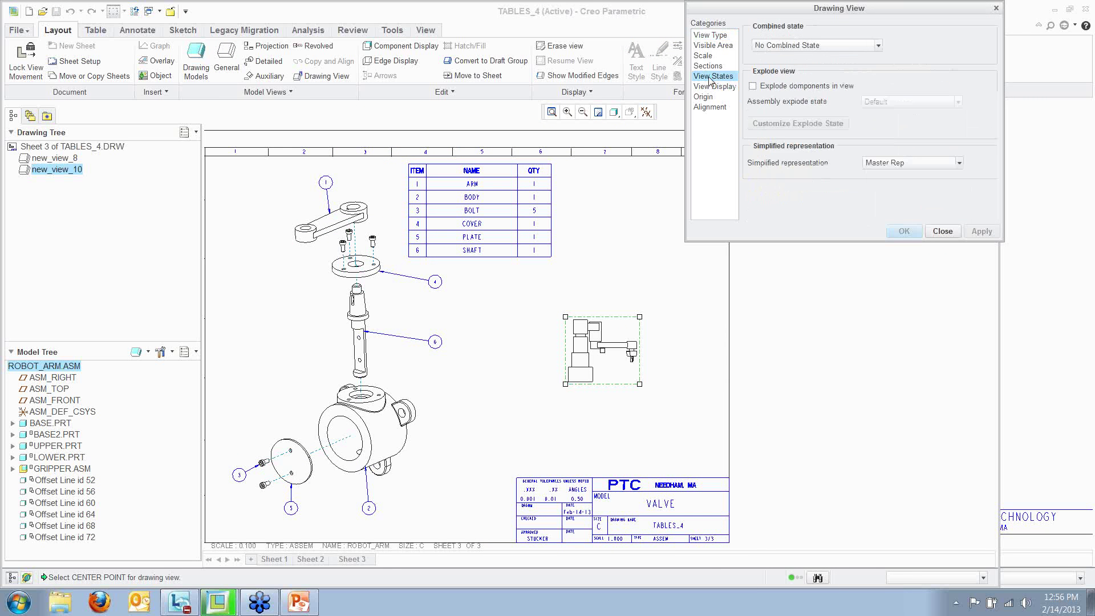
pyautogui.click(783, 87)
pyautogui.click(912, 102)
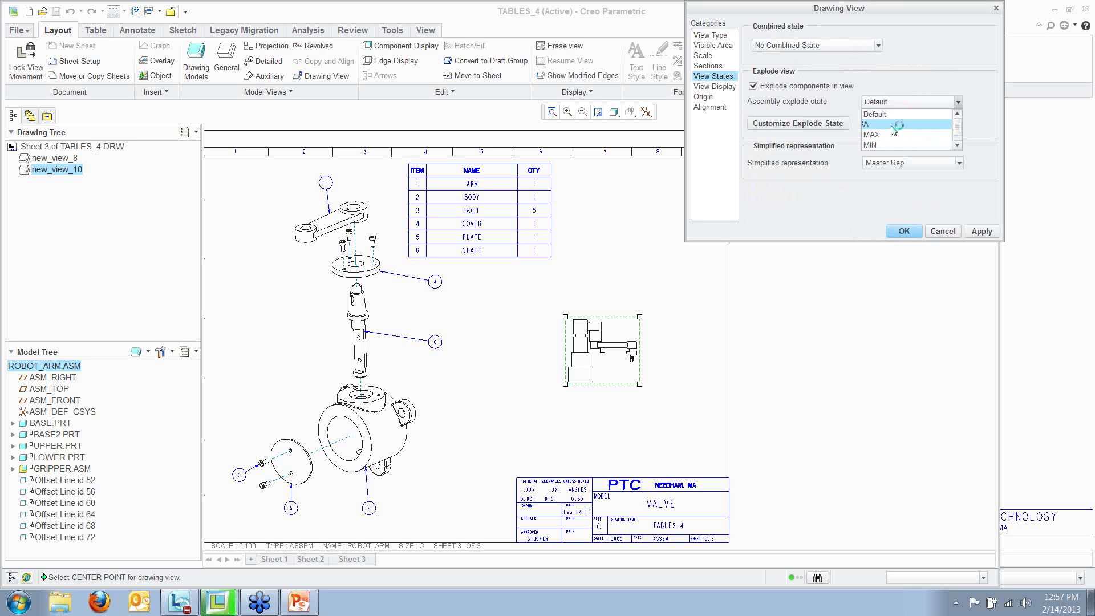
pyautogui.click(893, 124)
pyautogui.click(981, 231)
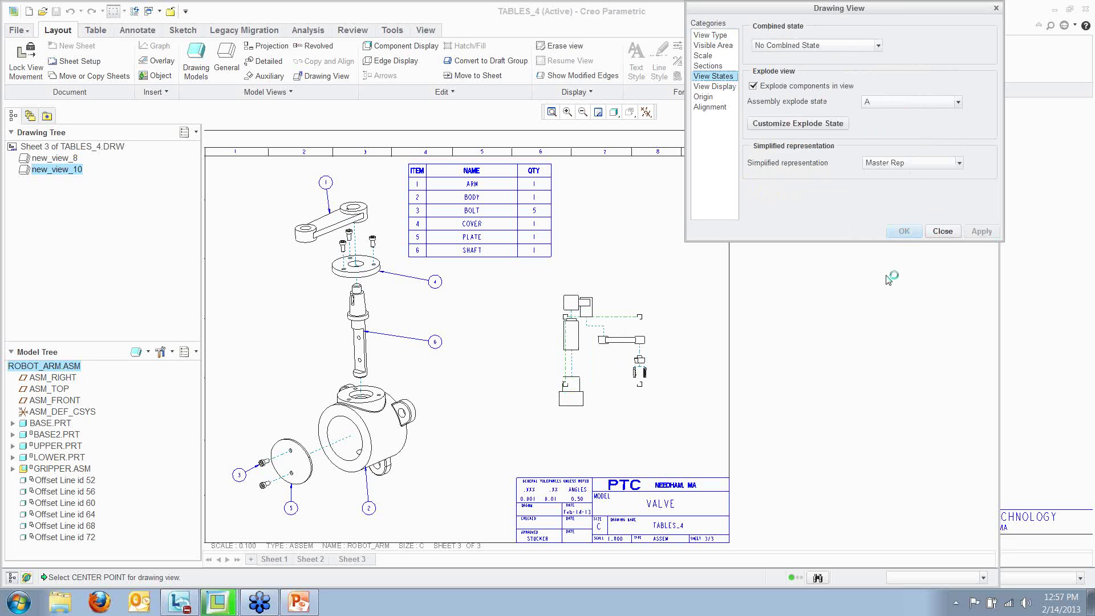
pyautogui.click(942, 231)
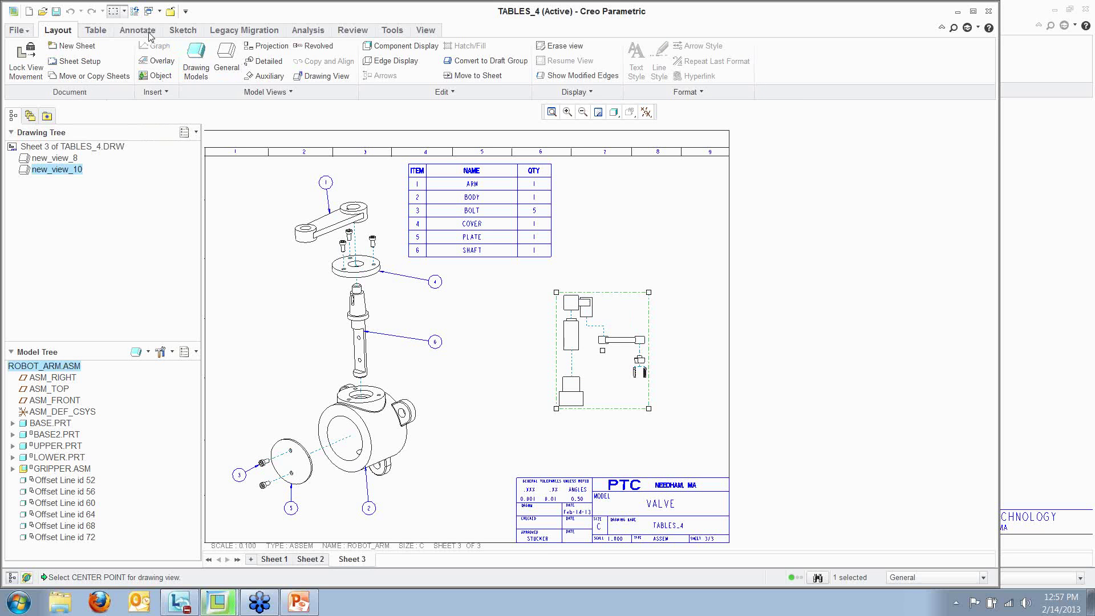
# Insert the saved table bom_table.tbl from the Tables_BOM-Balloons folder beside the valve parts table, above the robot arm view
pyautogui.click(95, 30)
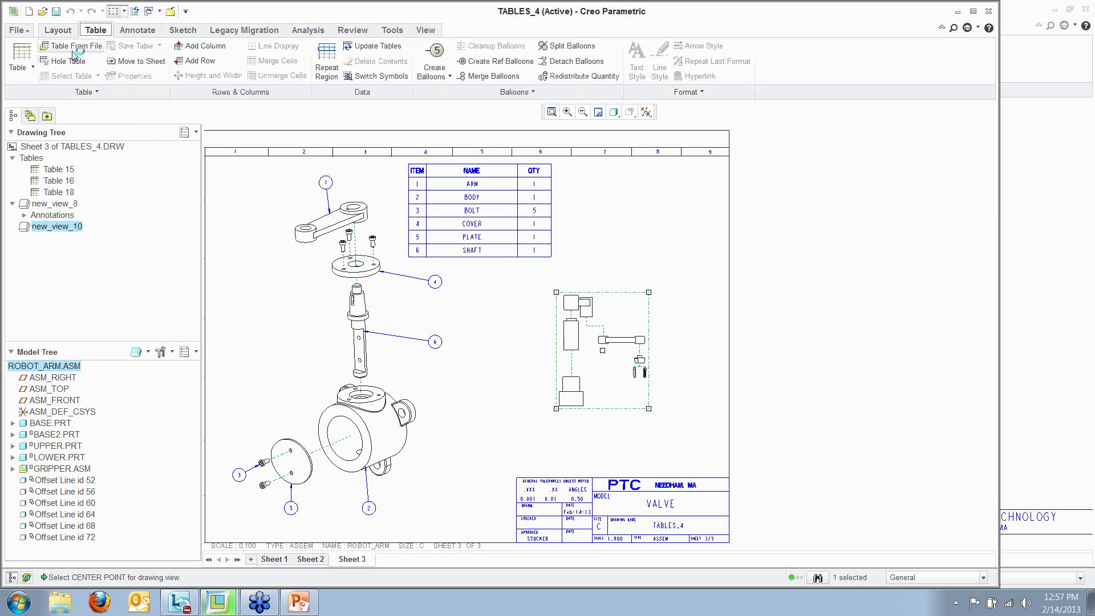
pyautogui.click(74, 46)
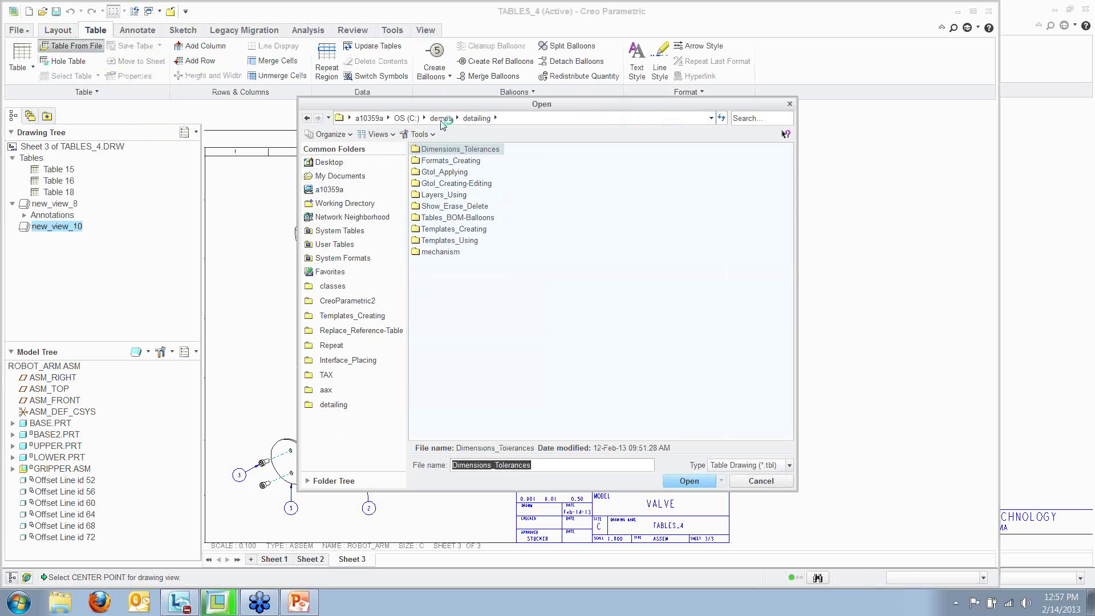
pyautogui.doubleClick(473, 218)
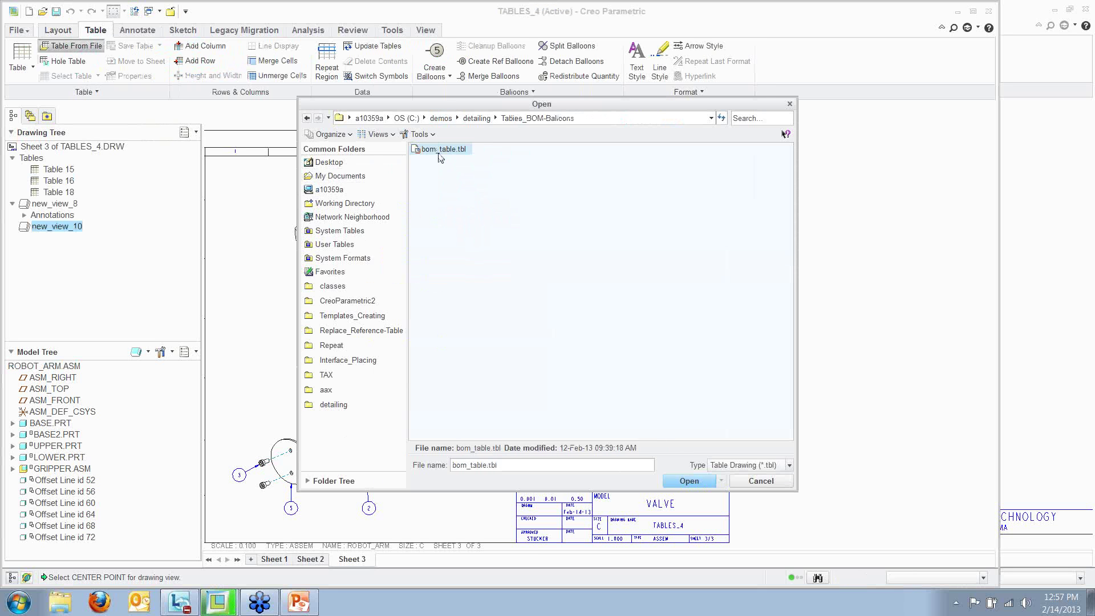
pyautogui.doubleClick(440, 151)
pyautogui.click(580, 180)
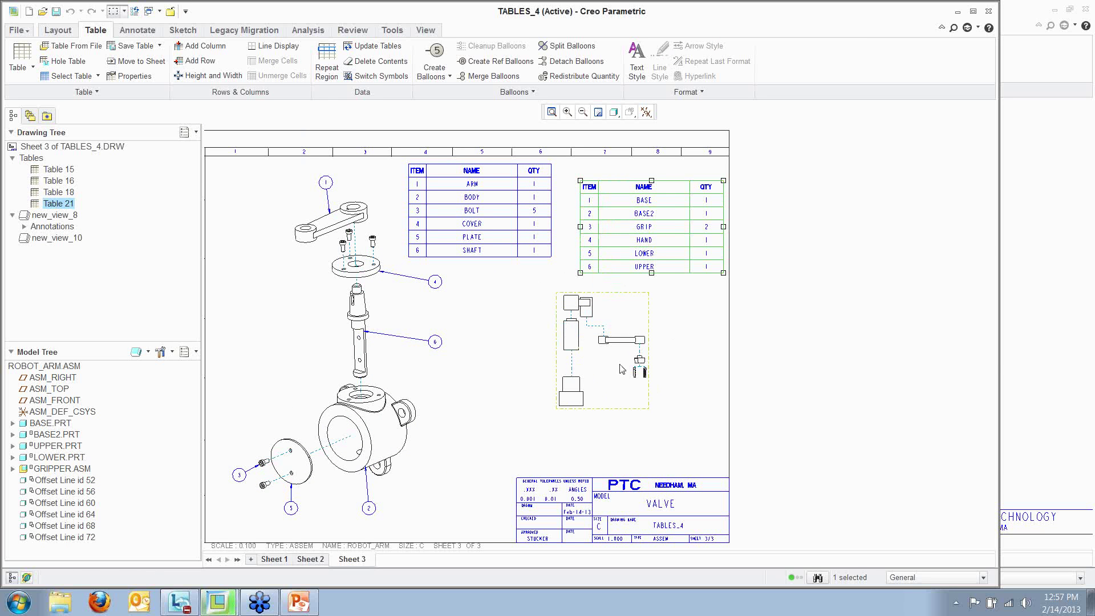
# Check which assemblies and representations can be set as the drawing's active model, keeping the current one, and deselect the new table
pyautogui.click(137, 352)
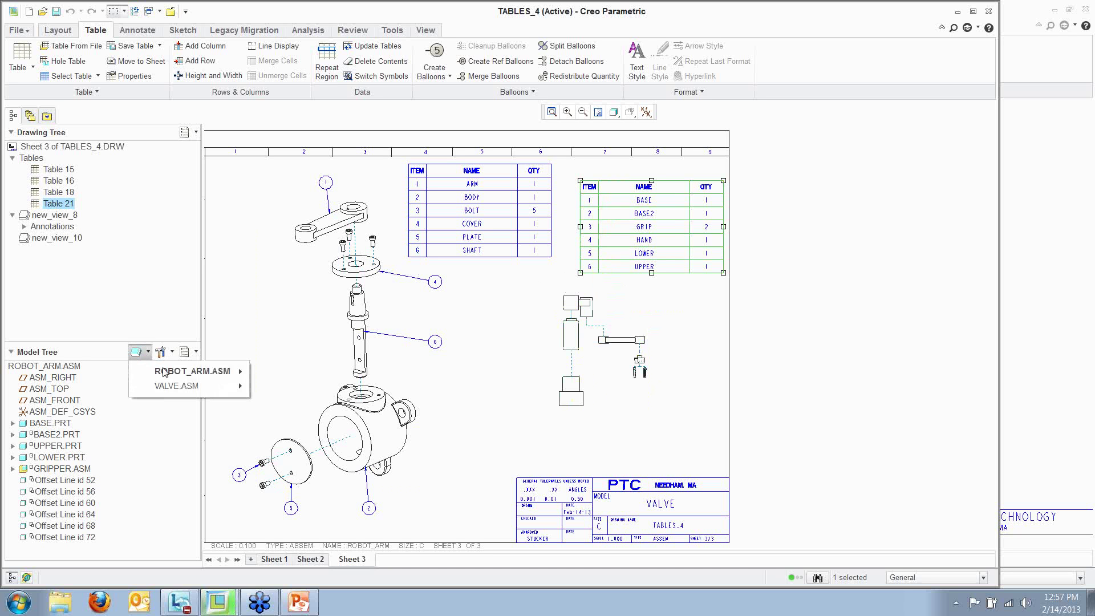
pyautogui.moveTo(178, 375)
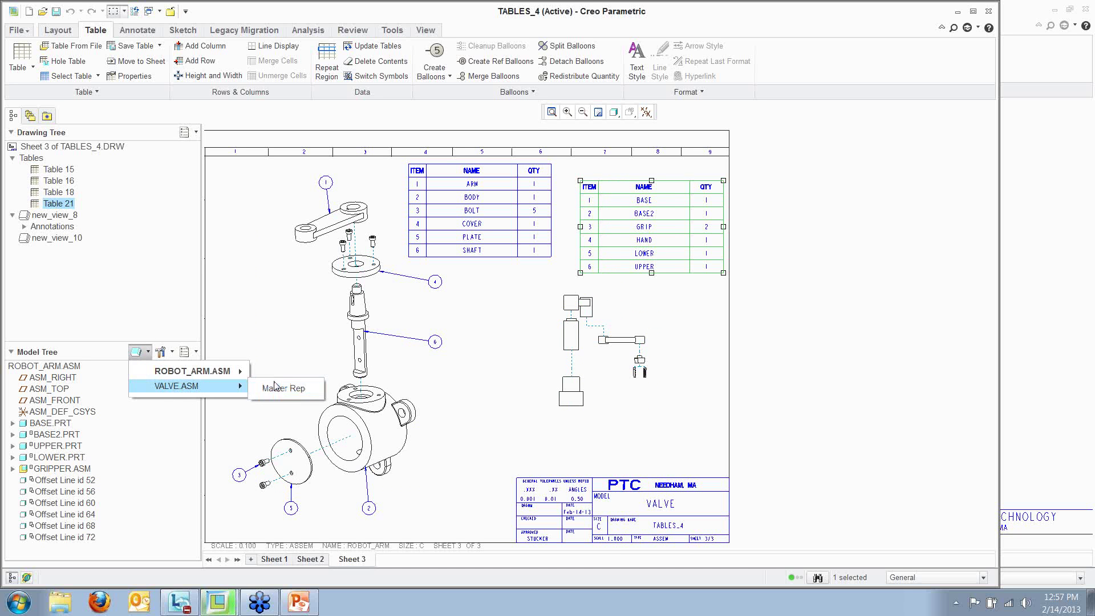
pyautogui.moveTo(214, 370)
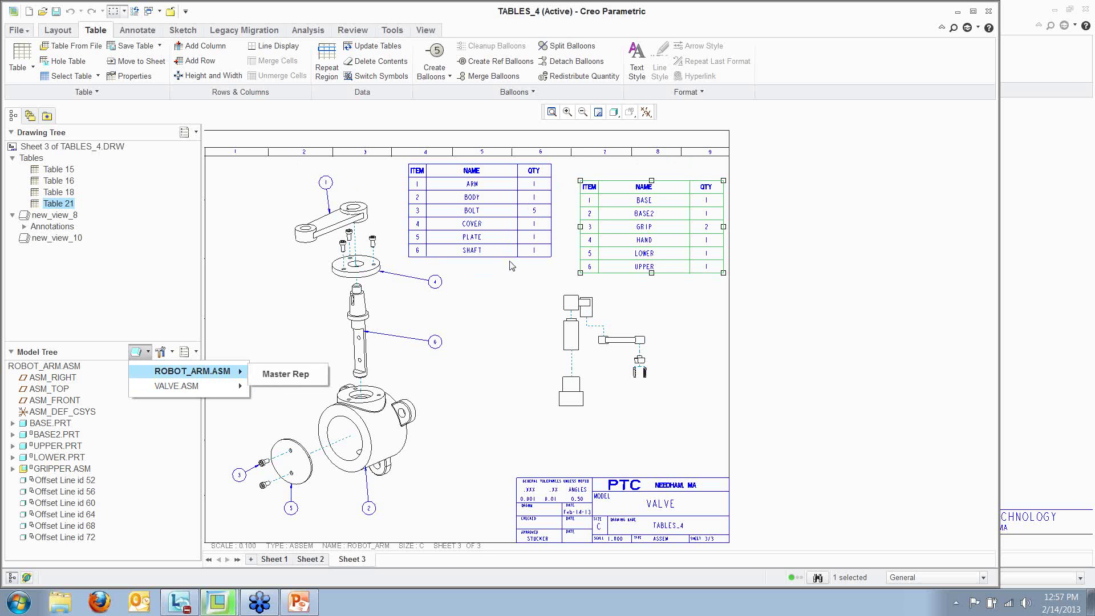
pyautogui.click(511, 346)
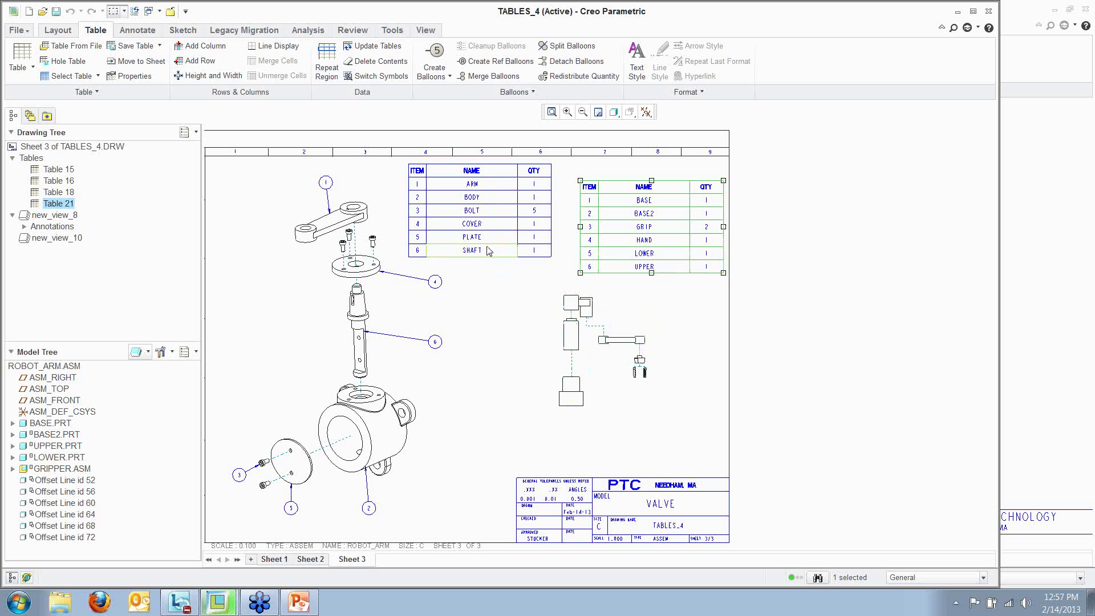
pyautogui.click(518, 376)
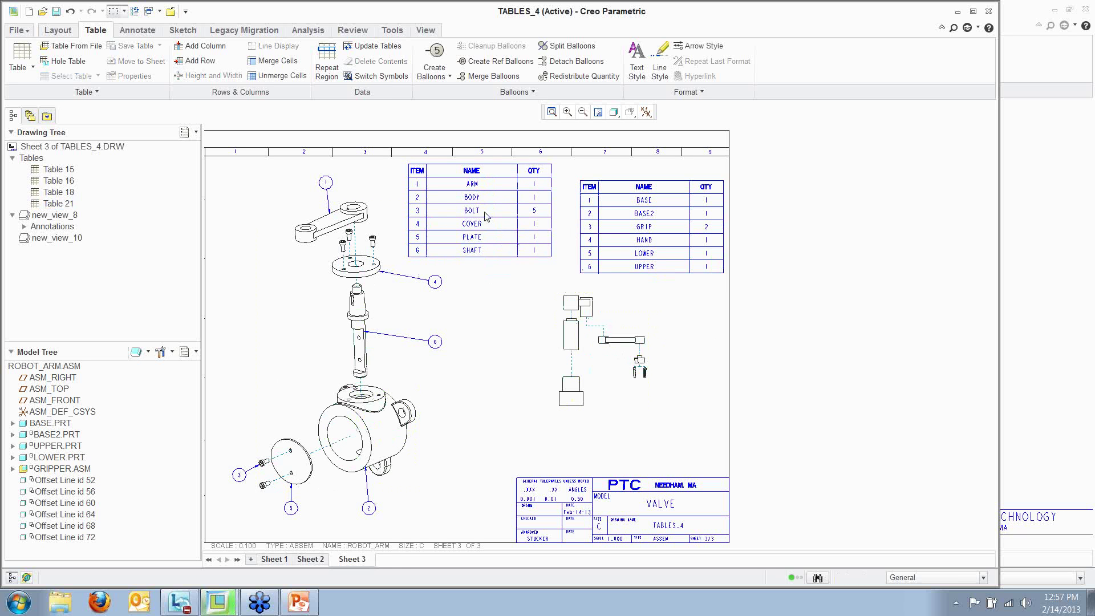
# Create all BOM balloons for the robot arm from its parts table region
pyautogui.click(436, 75)
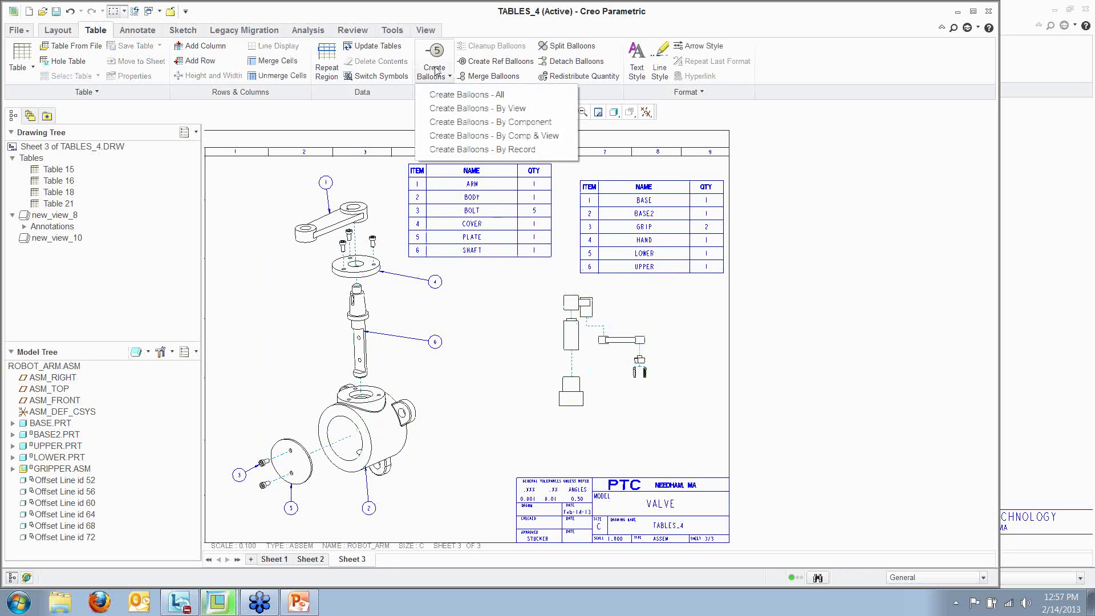
pyautogui.click(468, 95)
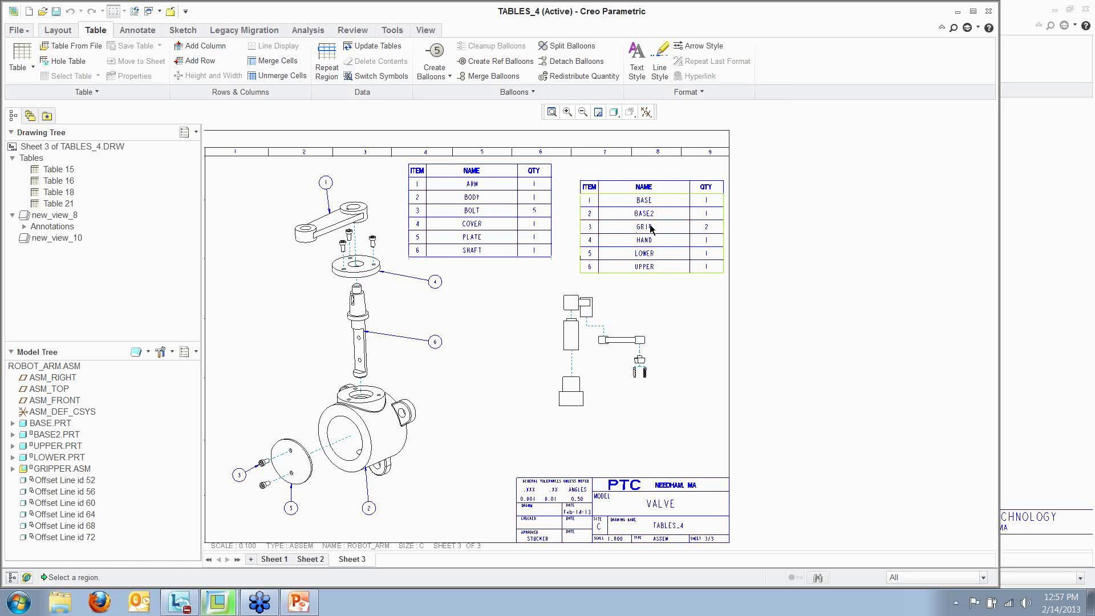
pyautogui.click(633, 266)
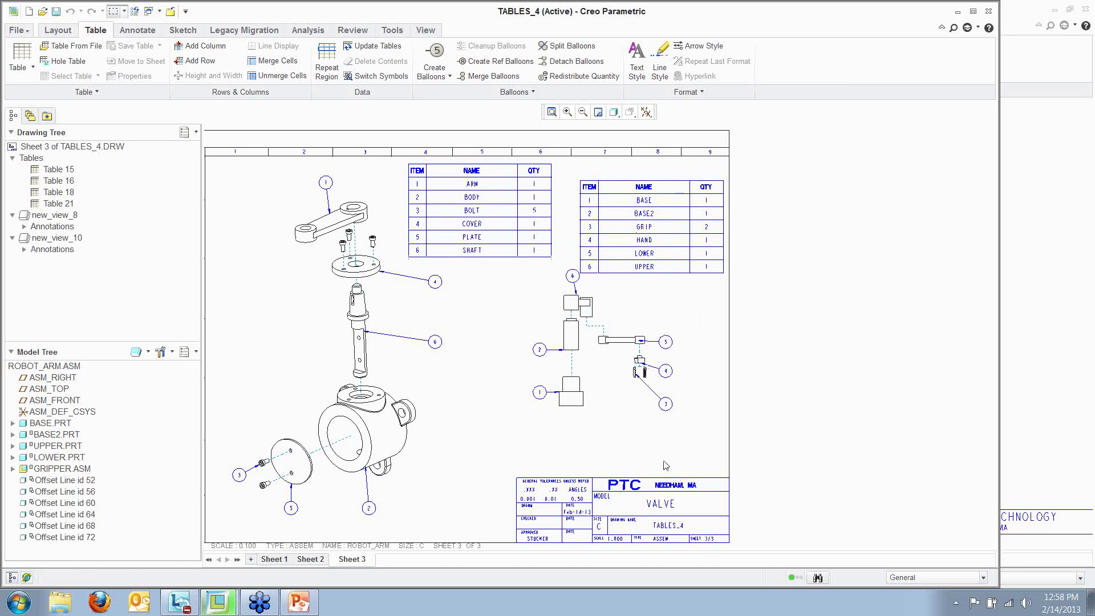
# Move the ballooned robot arm view down and slightly left, away from its parts table
pyautogui.moveTo(639, 450)
pyautogui.mouseDown(button='middle')
pyautogui.moveTo(672, 481)
pyautogui.moveTo(683, 422)
pyautogui.mouseUp(button='middle')
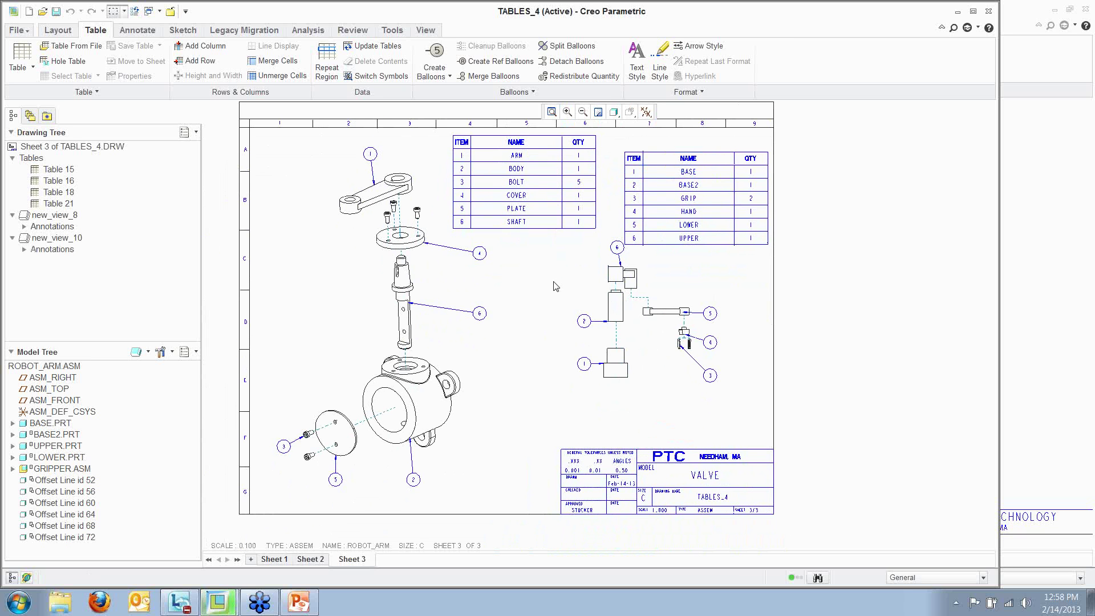
pyautogui.click(635, 333)
pyautogui.moveTo(636, 332); pyautogui.dragTo(608, 360)
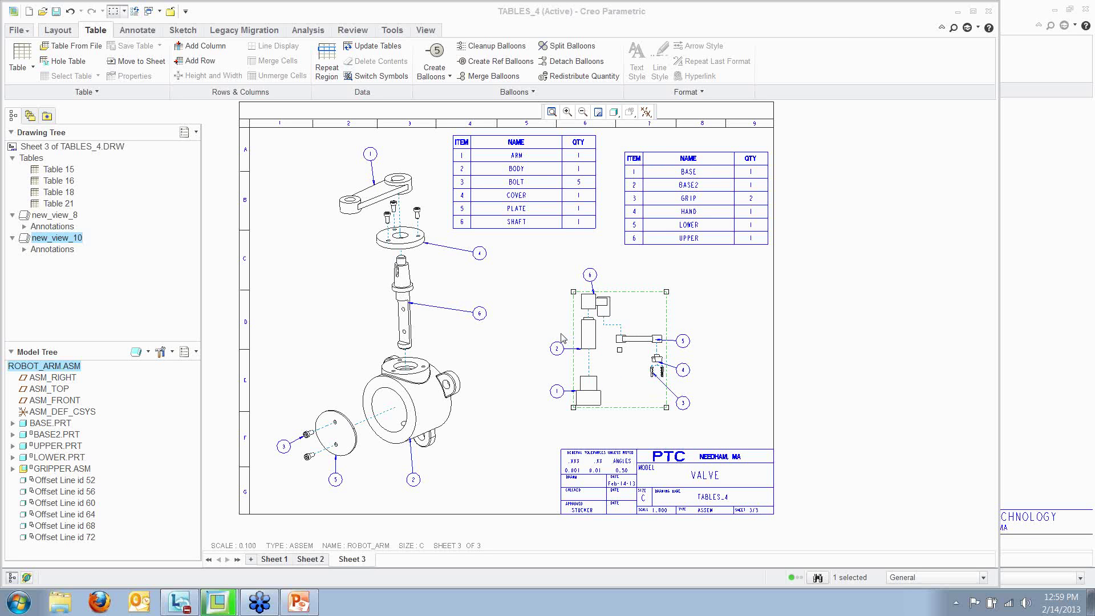
# Review the config.pro settings in the Configuration Editor and leave without changing anything
pyautogui.click(18, 33)
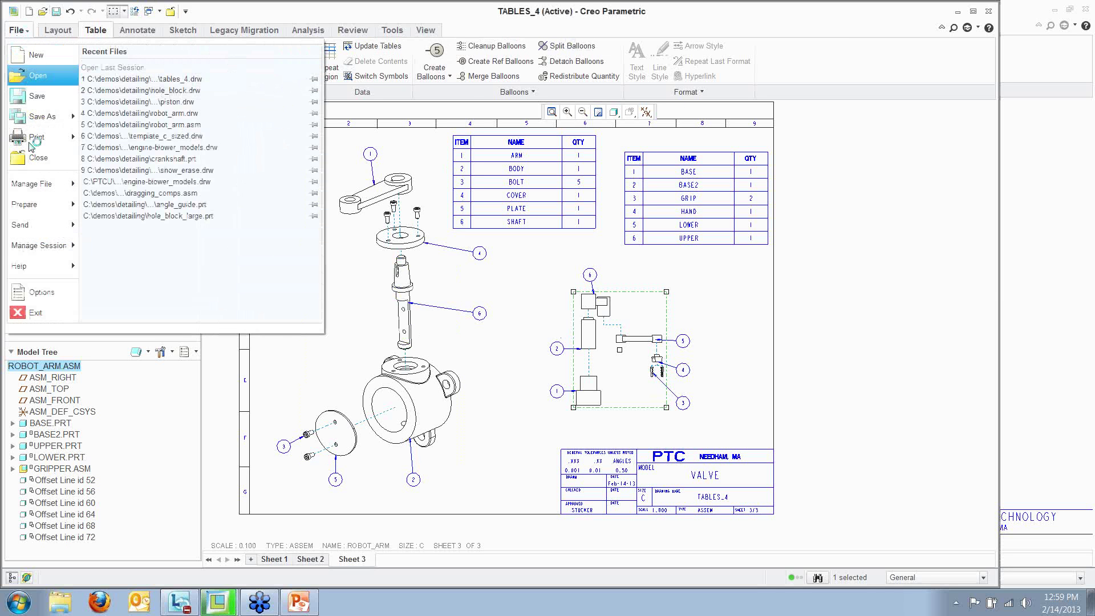
pyautogui.click(43, 293)
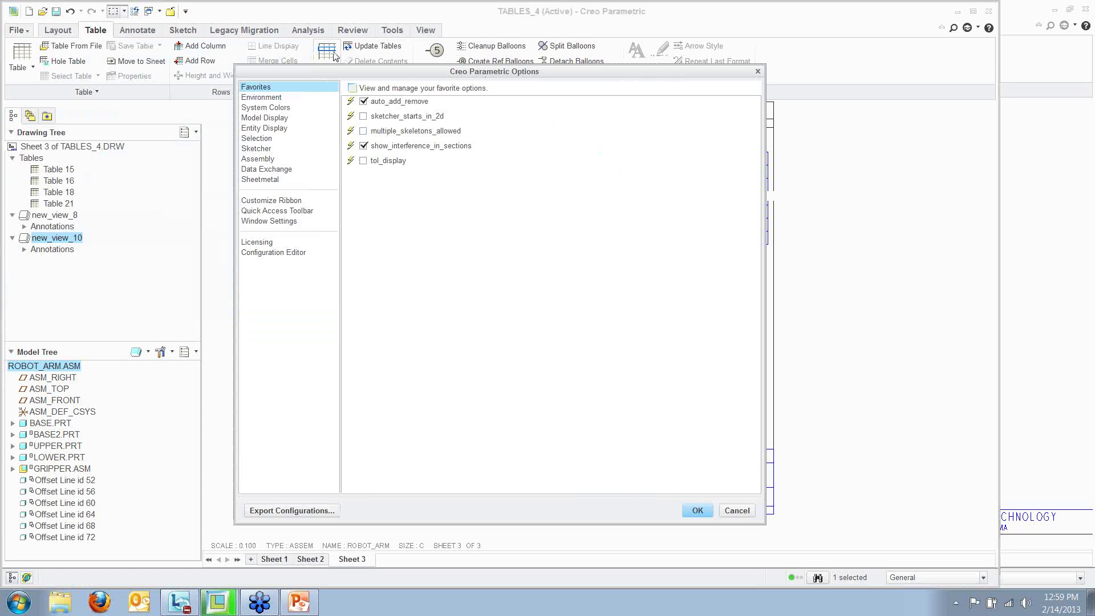
pyautogui.click(274, 253)
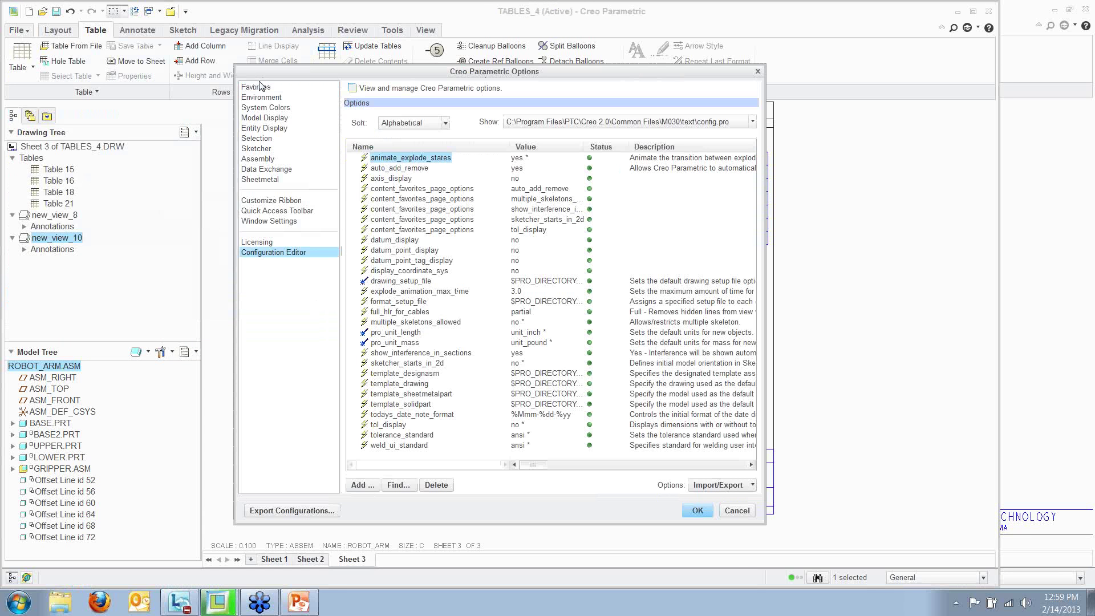
pyautogui.click(737, 511)
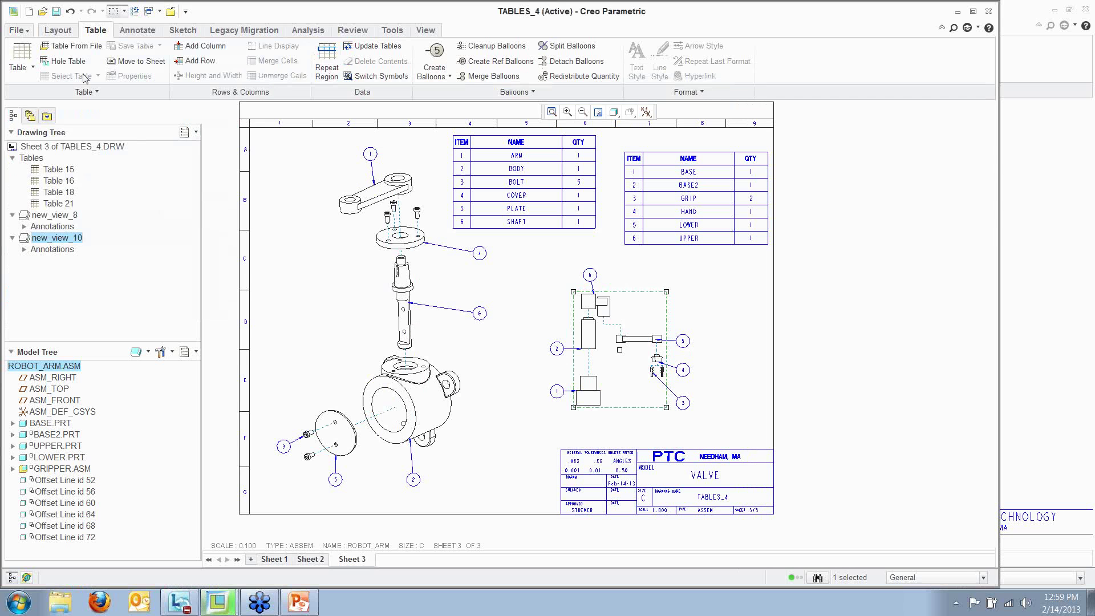
# Review the active drawing's detail options through the drawing properties and close the options list unchanged
pyautogui.click(22, 32)
pyautogui.moveTo(28, 205)
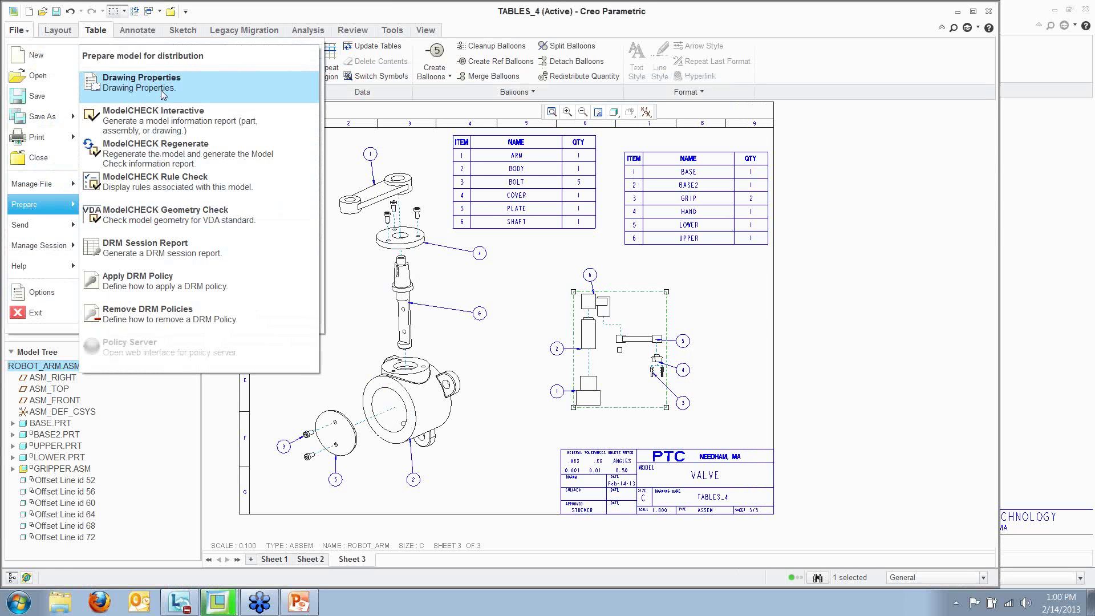
pyautogui.click(160, 89)
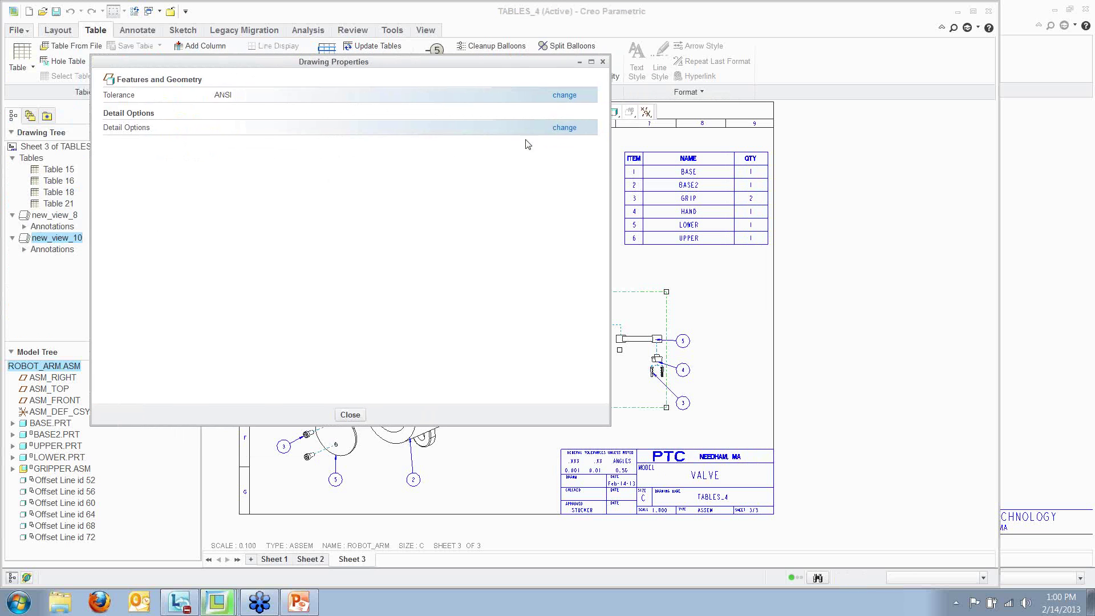
pyautogui.click(565, 129)
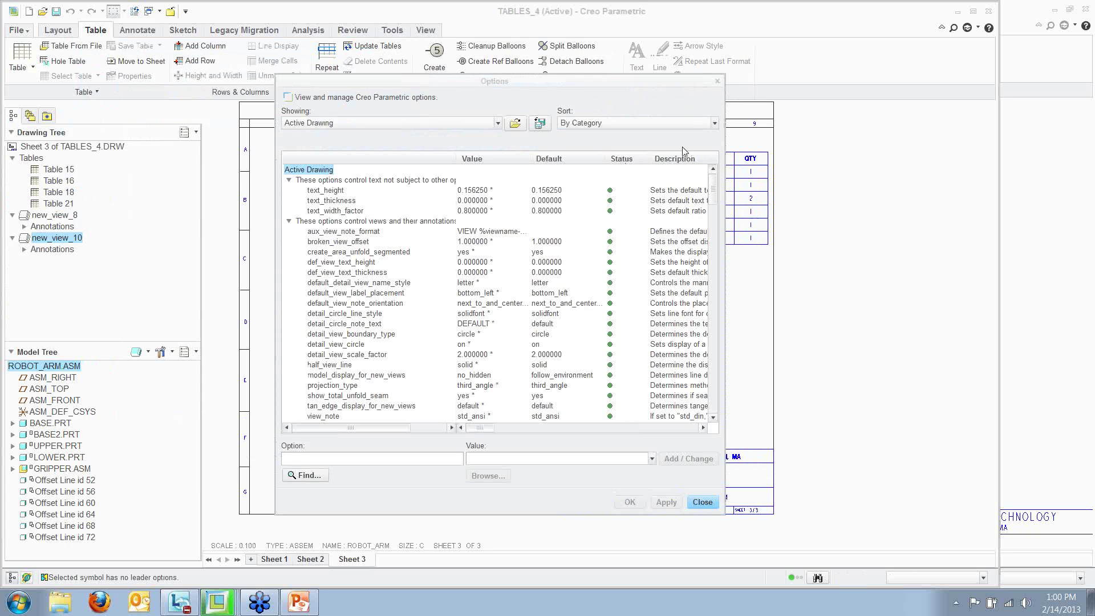
pyautogui.click(701, 502)
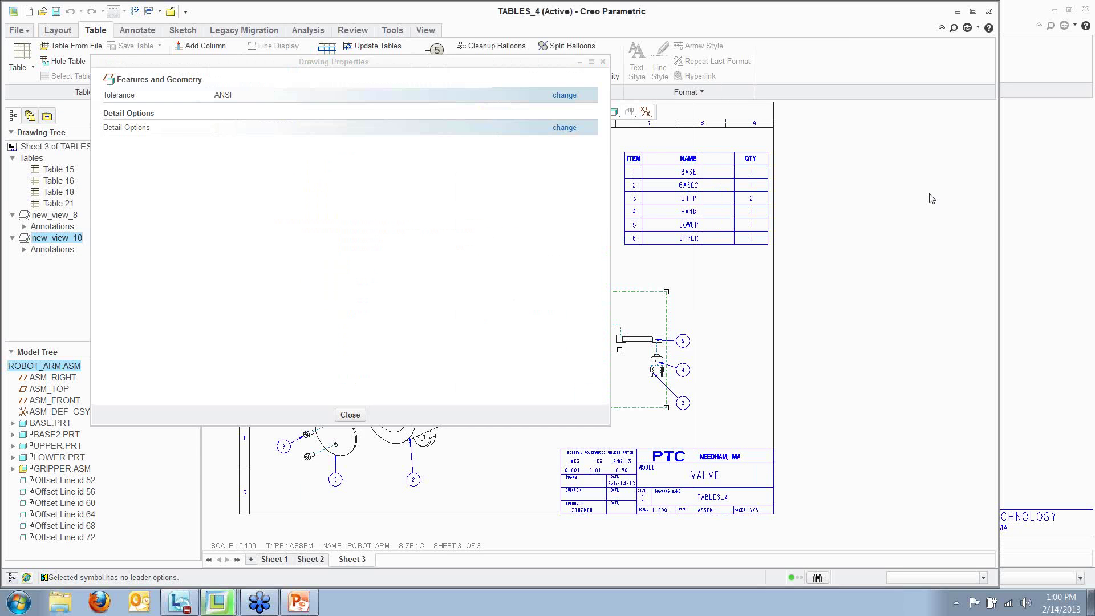